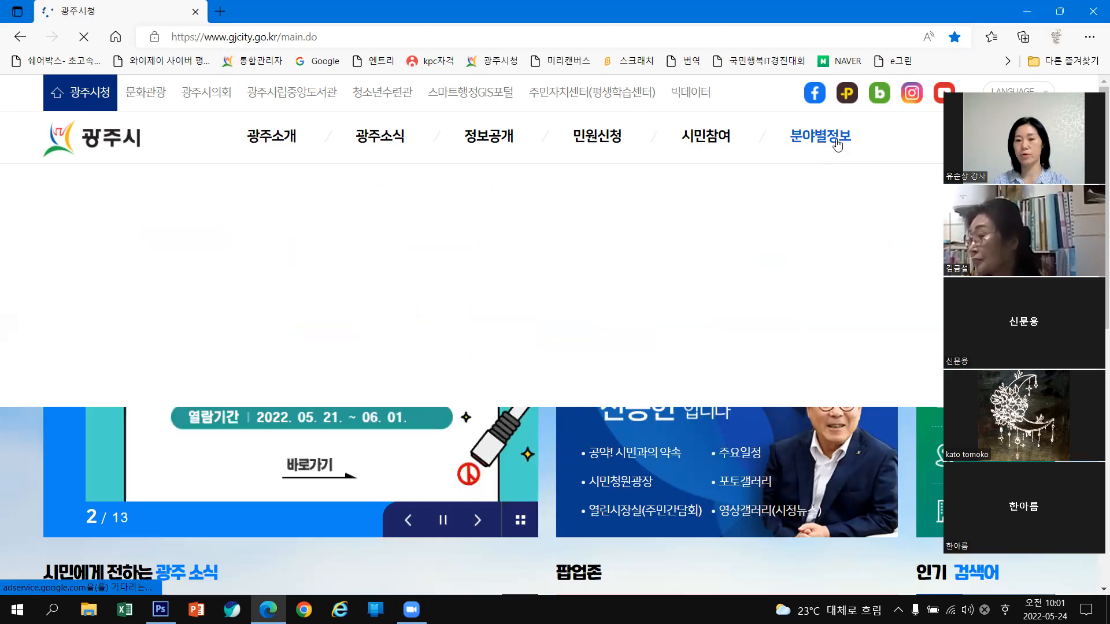
# Go to 분야별정보 > 교육 > 평생학습소식 on the Gwangju City site
pyautogui.click(837, 145)
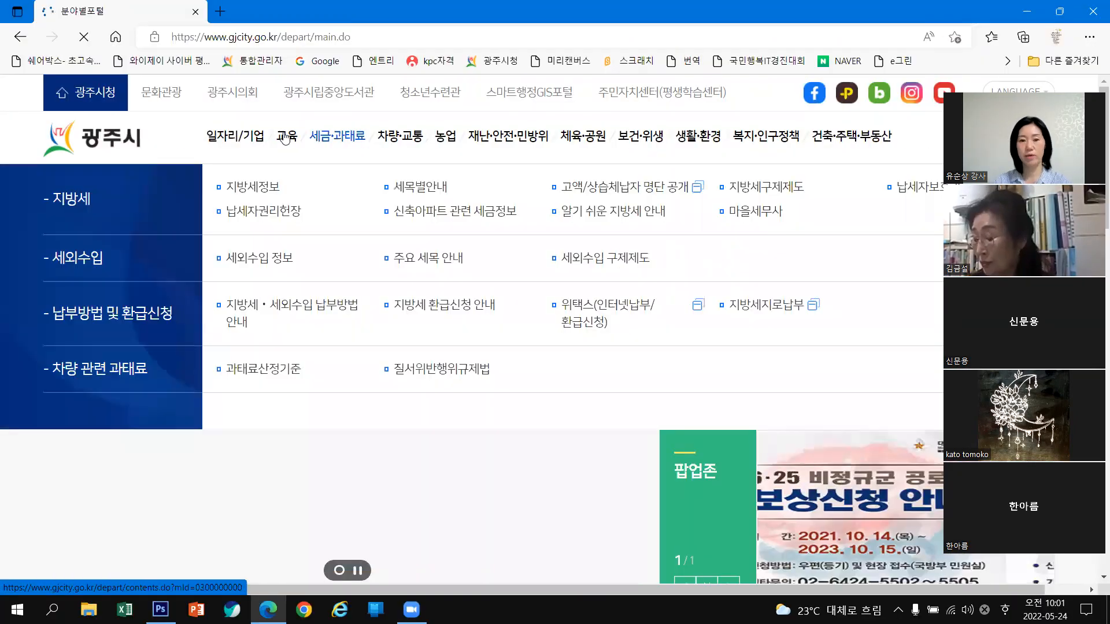
pyautogui.moveTo(292, 140)
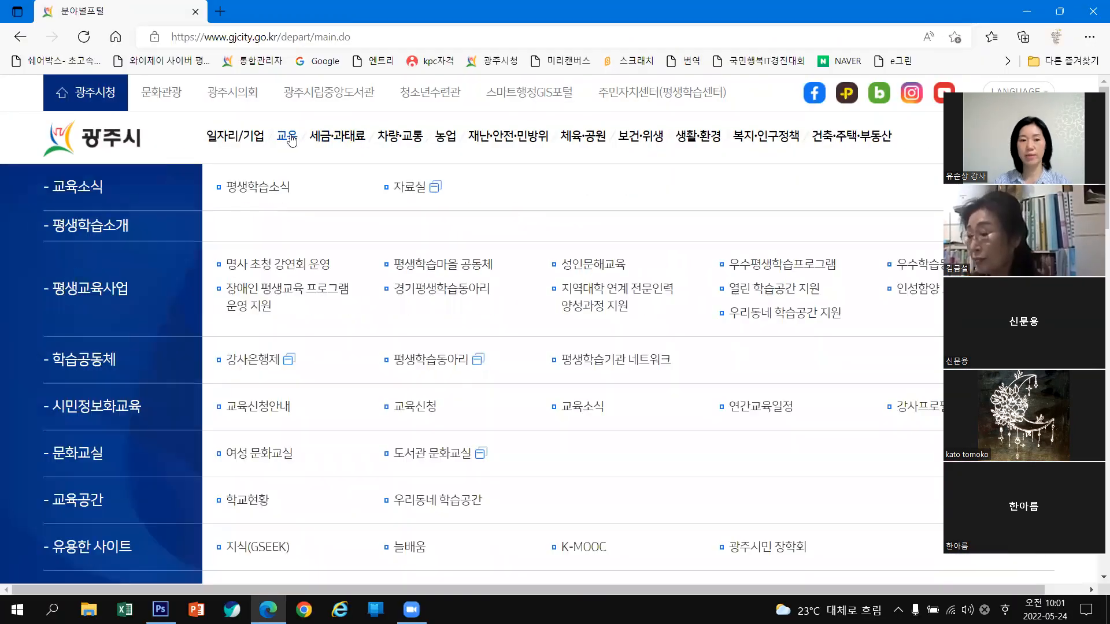
pyautogui.click(88, 422)
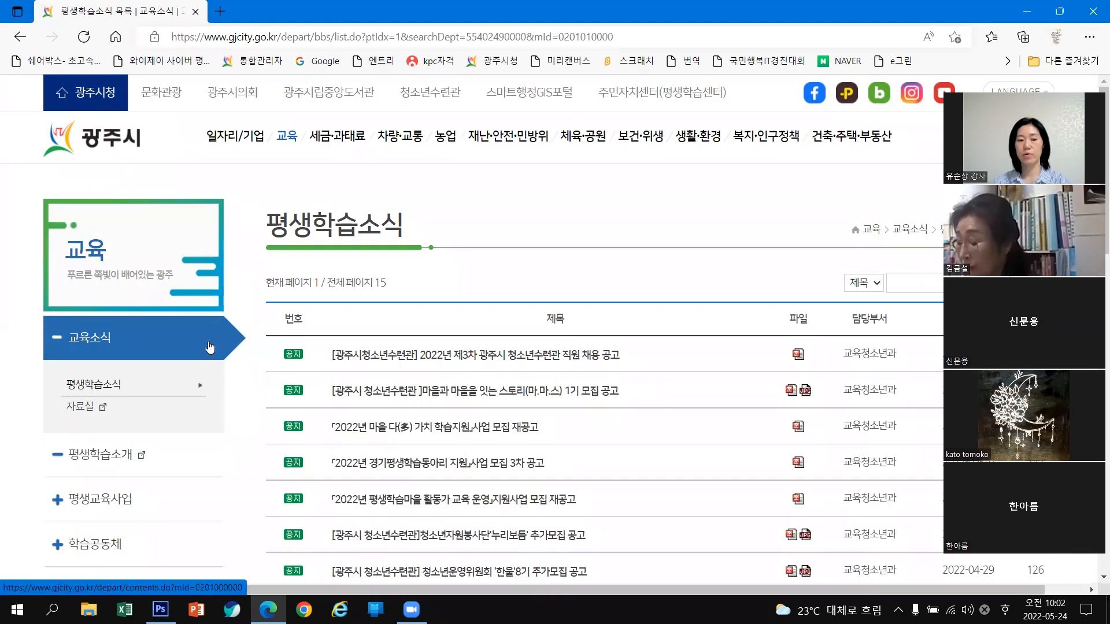
pyautogui.scroll(-6, 177, 191)
pyautogui.scroll(3, 144, 295)
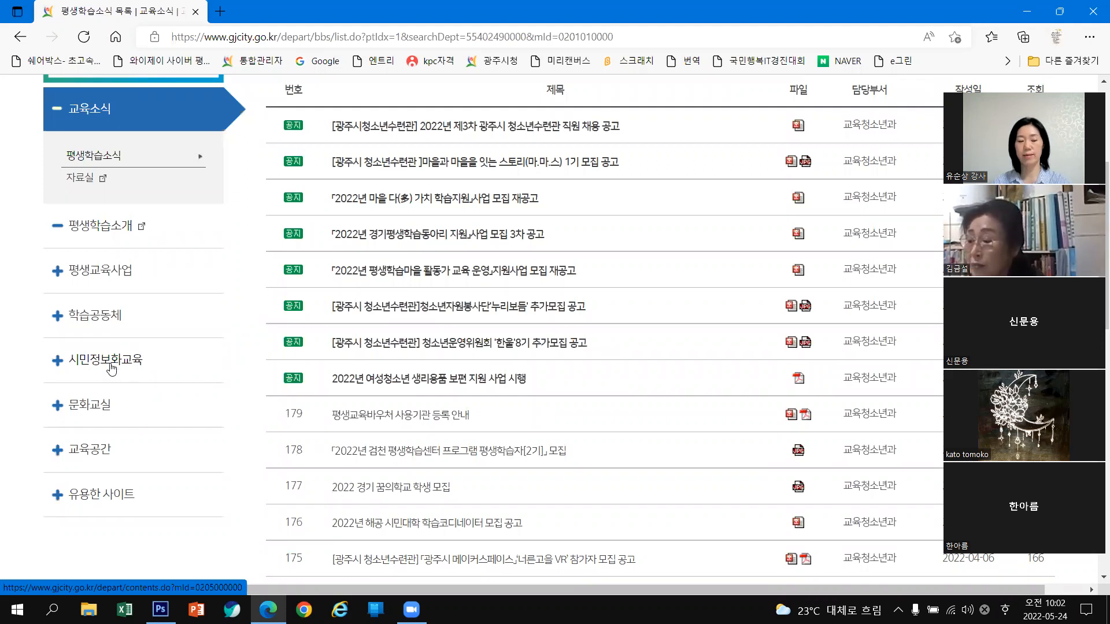
# Open 시민정보화교육, then its 교육신청 list of June 2022 courses
pyautogui.click(108, 364)
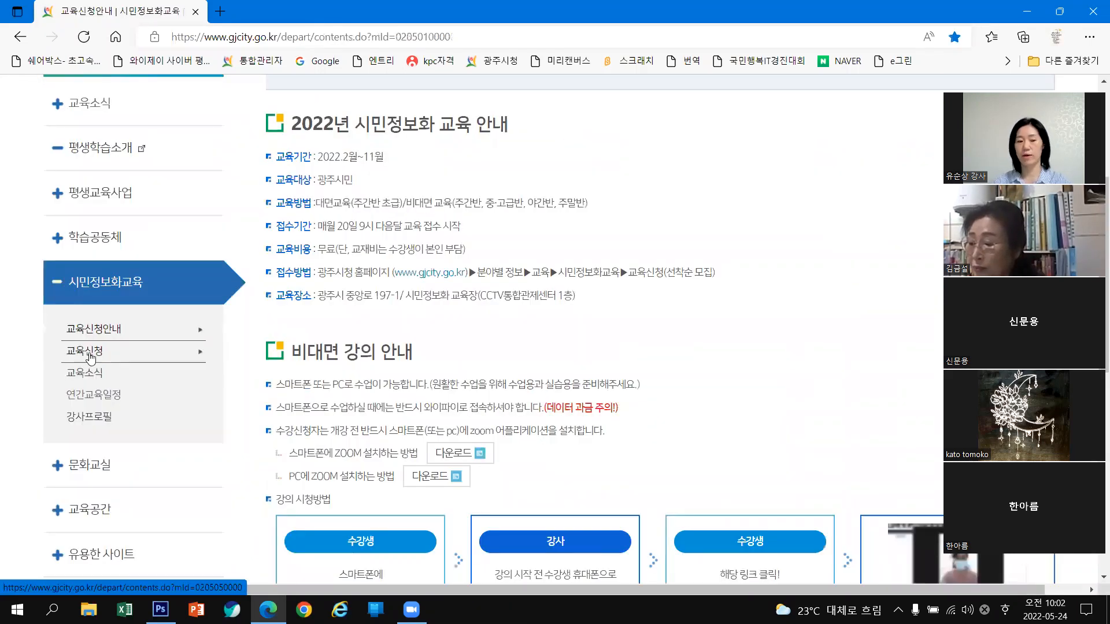
pyautogui.click(90, 359)
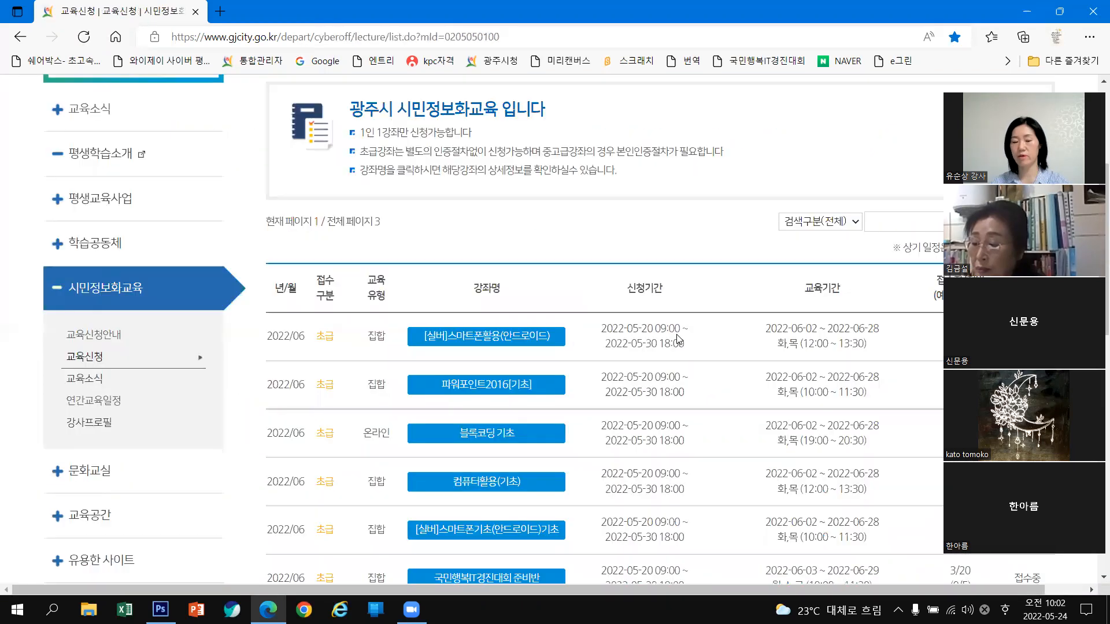
pyautogui.scroll(-3, 679, 340)
pyautogui.scroll(1, 106, 259)
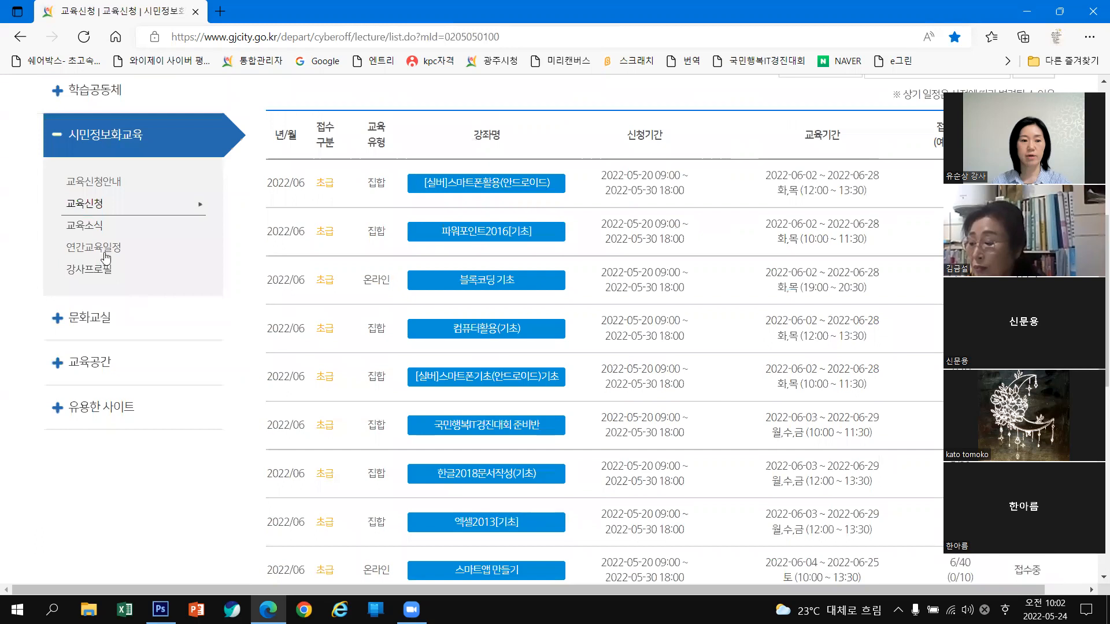
# Open 연간교육일정 and scroll down toward the 6월 timetable
pyautogui.click(100, 254)
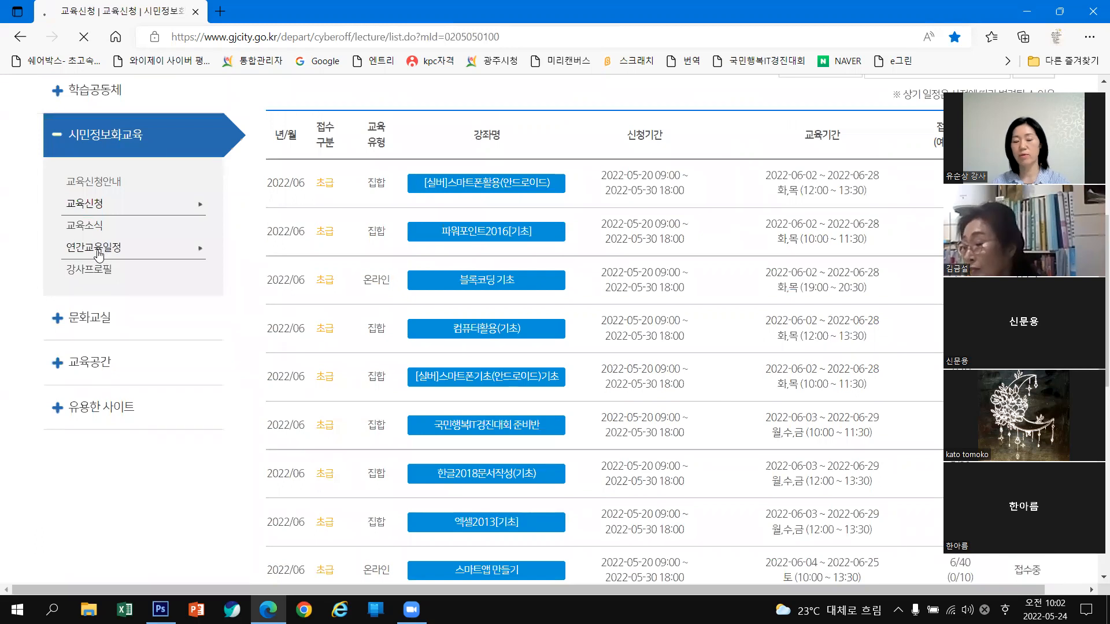
pyautogui.scroll(-8, 682, 355)
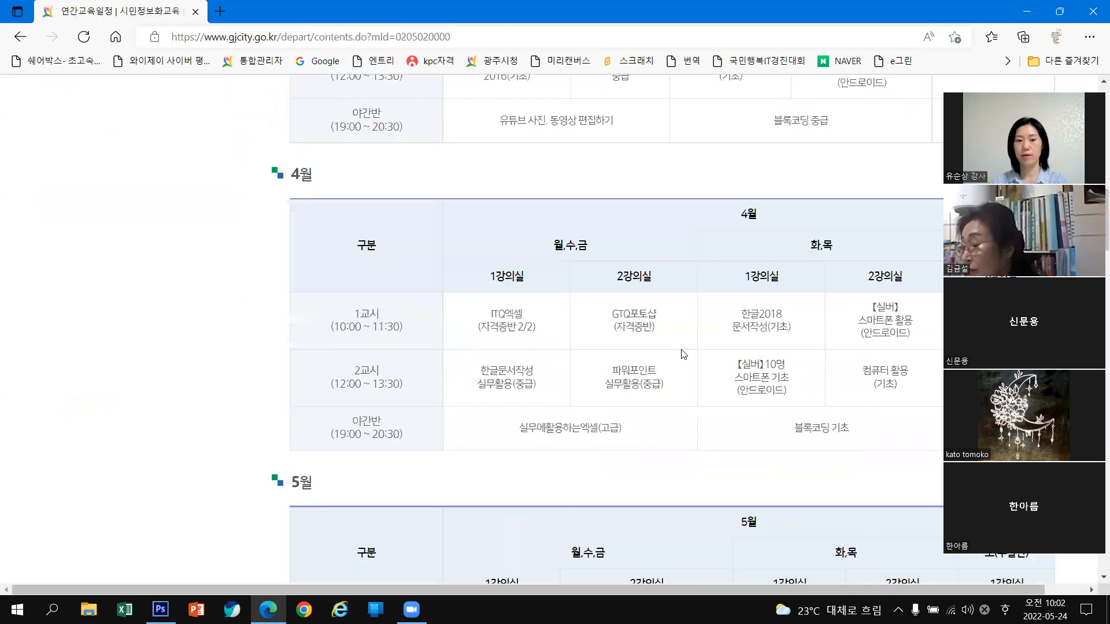
pyautogui.scroll(-9, 684, 354)
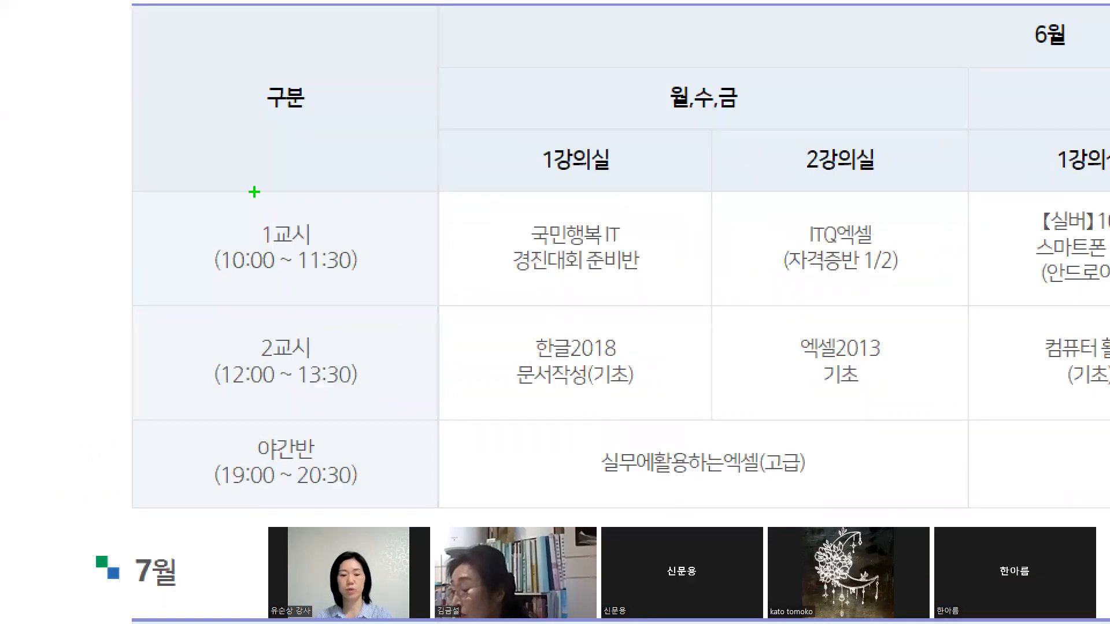
# In green, mark the 1교시/2교시 rows and circle ITQ엑셀, the evening classes and 스마트앱 만들기
pyautogui.moveTo(254, 192); pyautogui.dragTo(337, 446)
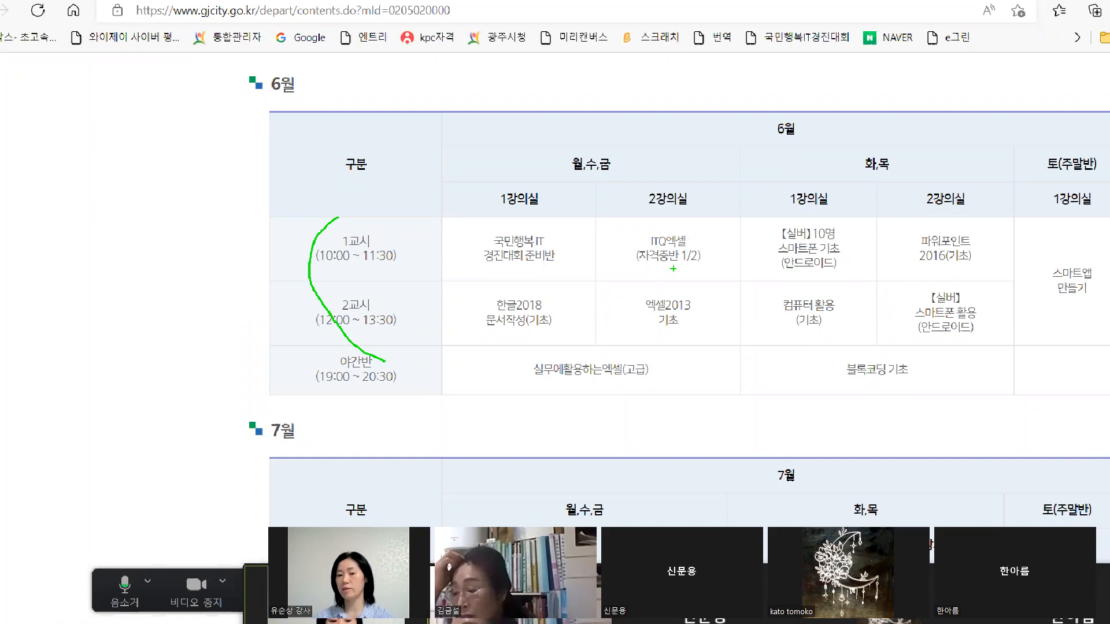
pyautogui.moveTo(701, 275)
pyautogui.mouseDown()
pyautogui.moveTo(683, 281)
pyautogui.moveTo(701, 276)
pyautogui.mouseUp()
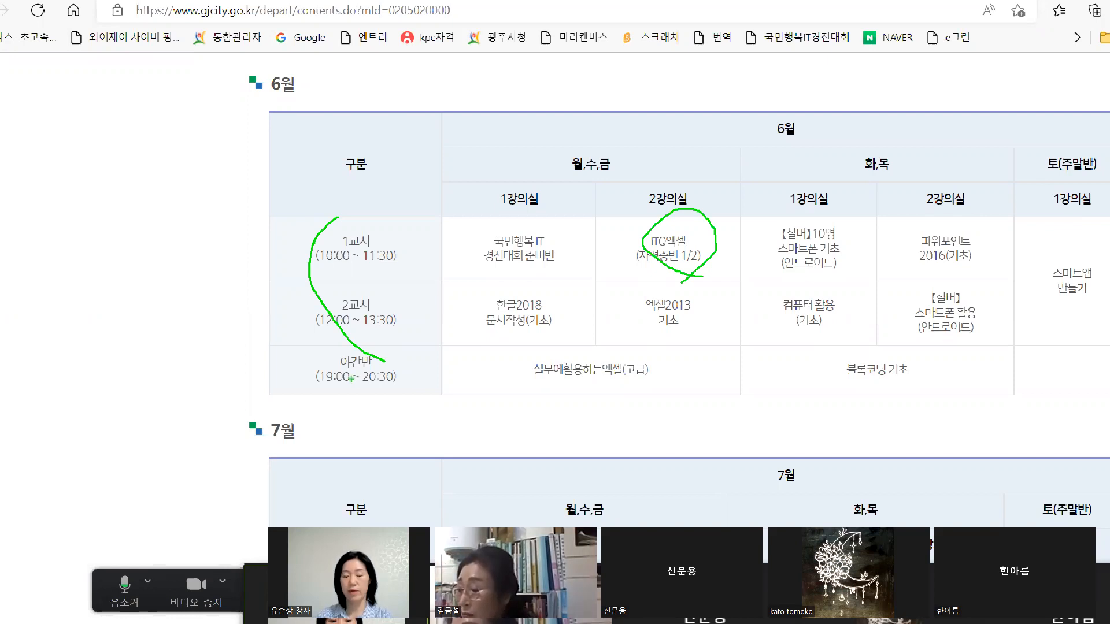
pyautogui.moveTo(543, 349)
pyautogui.mouseDown()
pyautogui.moveTo(666, 402)
pyautogui.moveTo(959, 393)
pyautogui.moveTo(541, 351)
pyautogui.moveTo(522, 362)
pyautogui.mouseUp()
pyautogui.moveTo(1091, 337); pyautogui.dragTo(1090, 338)
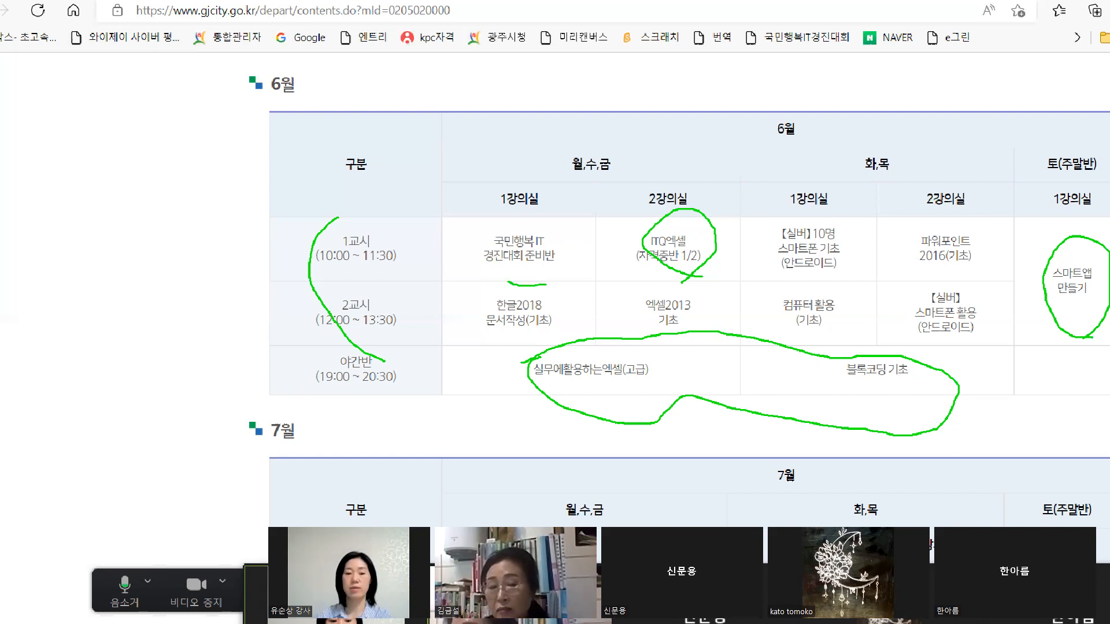
# Draw a green circle around the 국민행복IT 경진대회 준비반 cell
pyautogui.moveTo(536, 200); pyautogui.dragTo(529, 290)
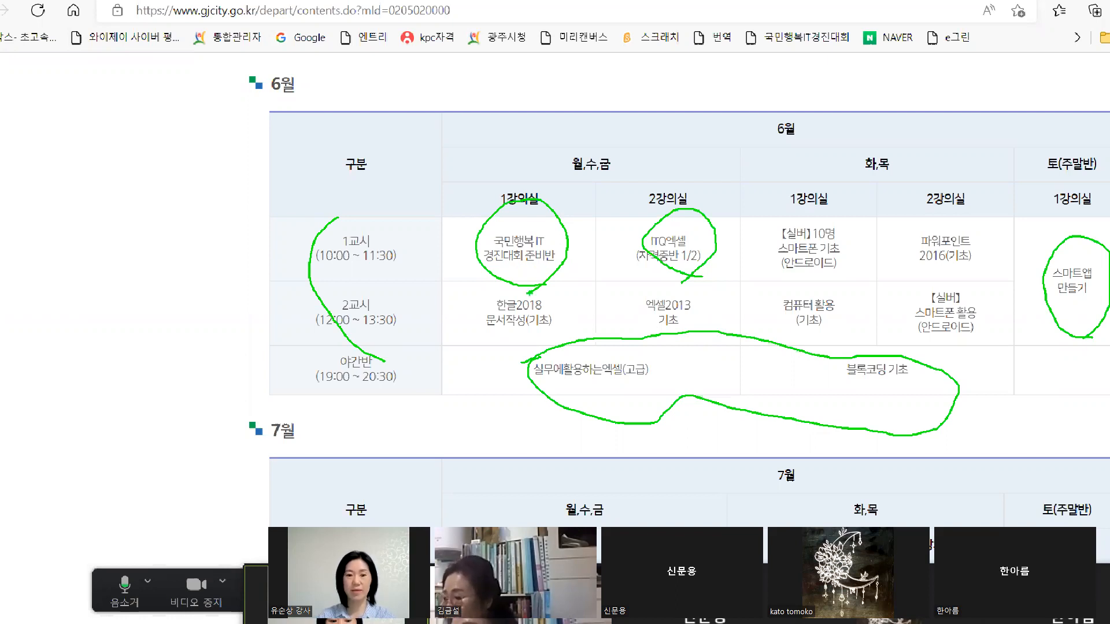
# Box the 1강의실 header and add more green loops around the 국민행복IT 경진대회 준비반 cell
pyautogui.moveTo(495, 284); pyautogui.dragTo(540, 283)
pyautogui.moveTo(470, 257); pyautogui.dragTo(540, 286)
pyautogui.moveTo(472, 258); pyautogui.dragTo(476, 271)
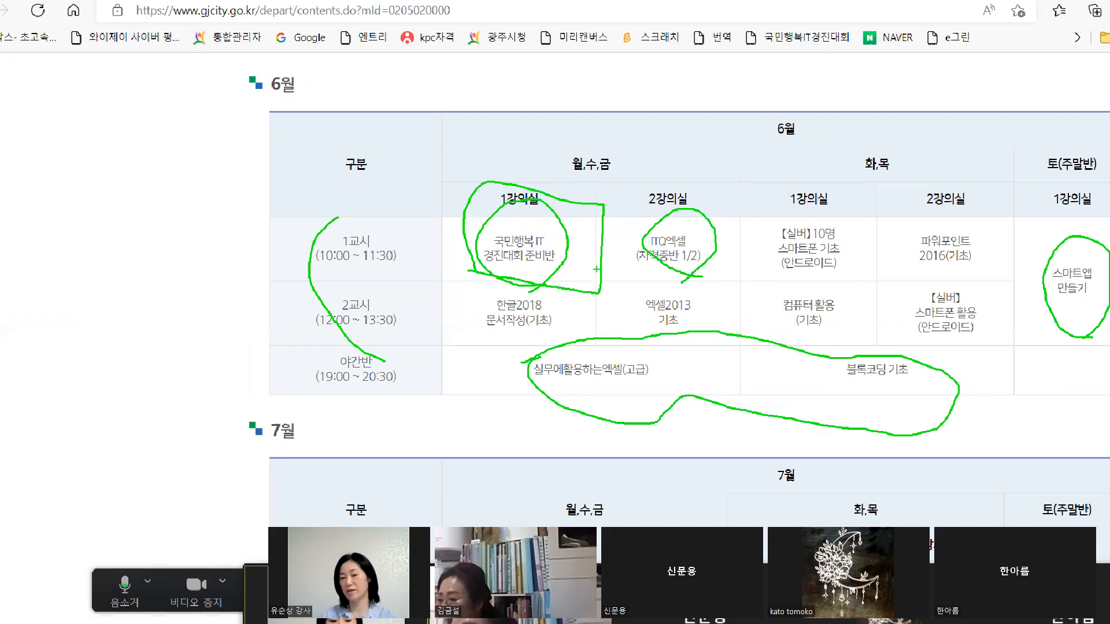
pyautogui.moveTo(573, 297)
pyautogui.mouseDown()
pyautogui.moveTo(471, 287)
pyautogui.moveTo(569, 283)
pyautogui.moveTo(480, 197)
pyautogui.moveTo(549, 231)
pyautogui.mouseUp()
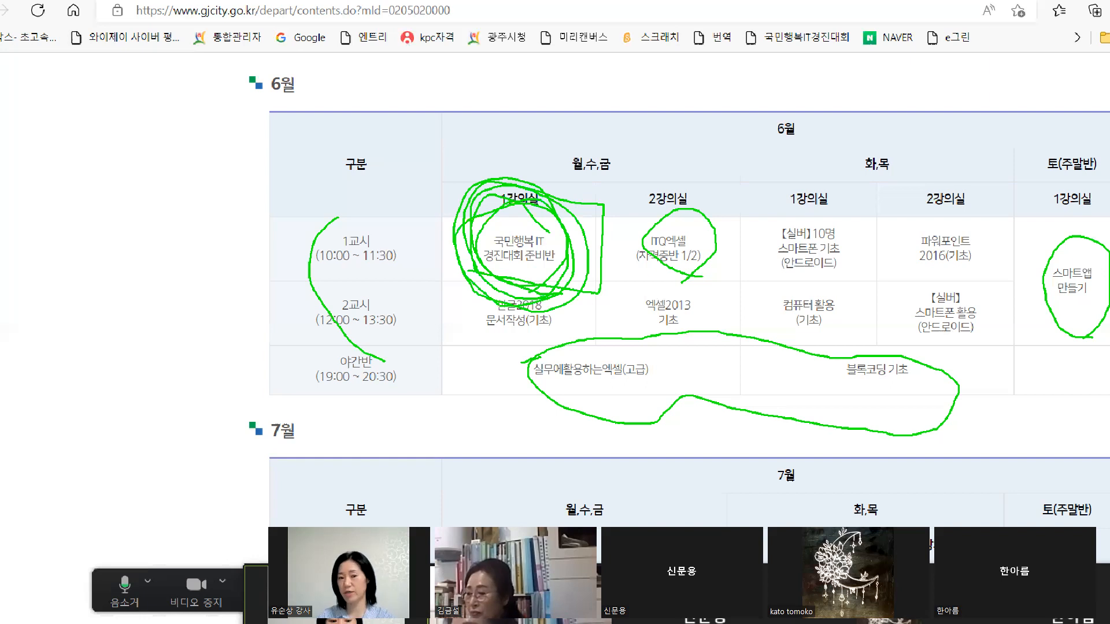
pyautogui.moveTo(568, 292)
pyautogui.mouseDown()
pyautogui.moveTo(607, 289)
pyautogui.moveTo(488, 222)
pyautogui.mouseUp()
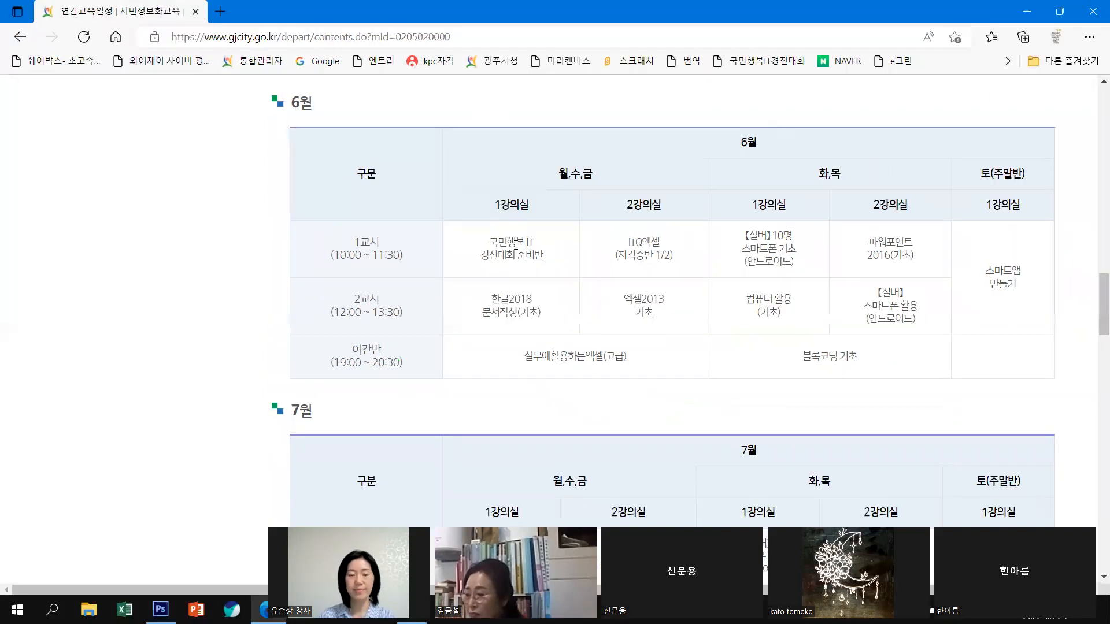
# Return to the 교육신청 list from the side menu and open the 신청조회 lookup page
pyautogui.scroll(5, 355, 165)
pyautogui.scroll(10, 354, 165)
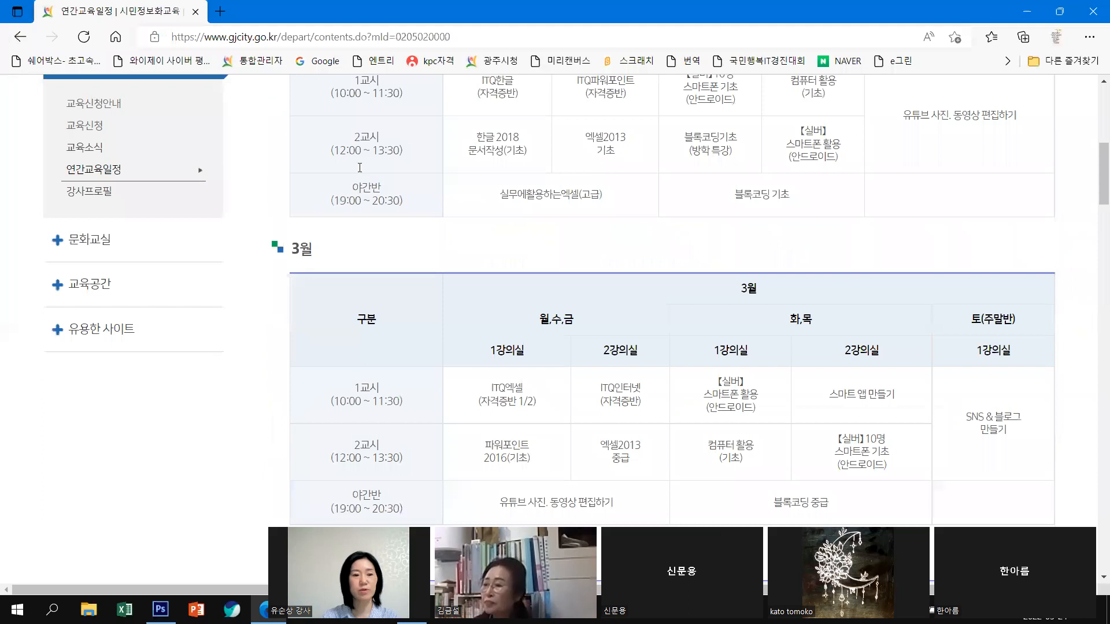
pyautogui.scroll(5, 227, 379)
pyautogui.scroll(-3, 227, 378)
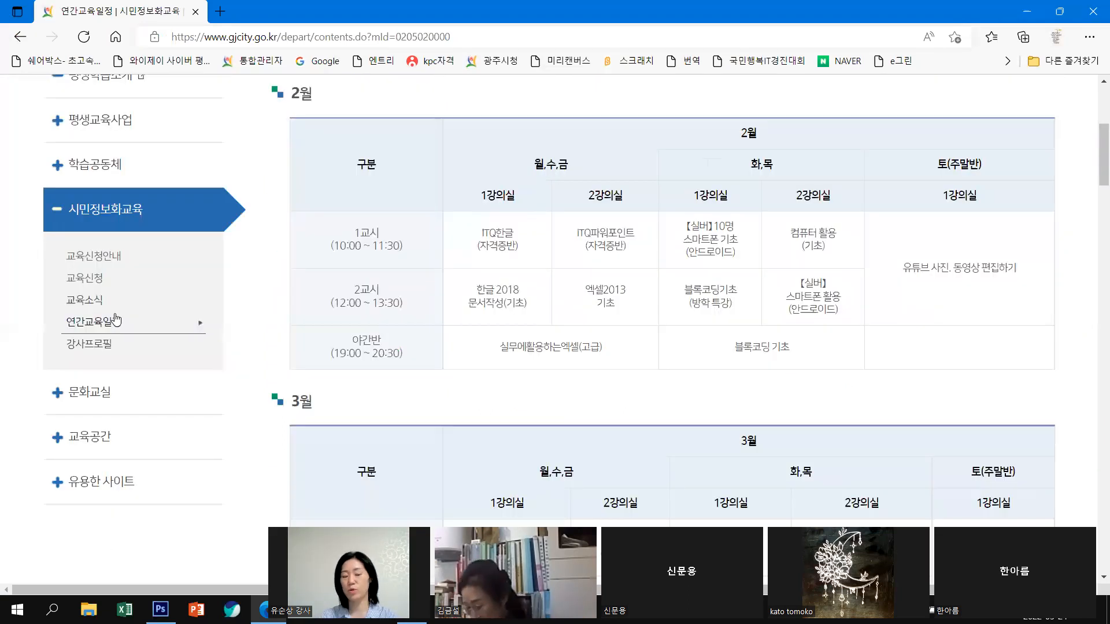
pyautogui.click(91, 283)
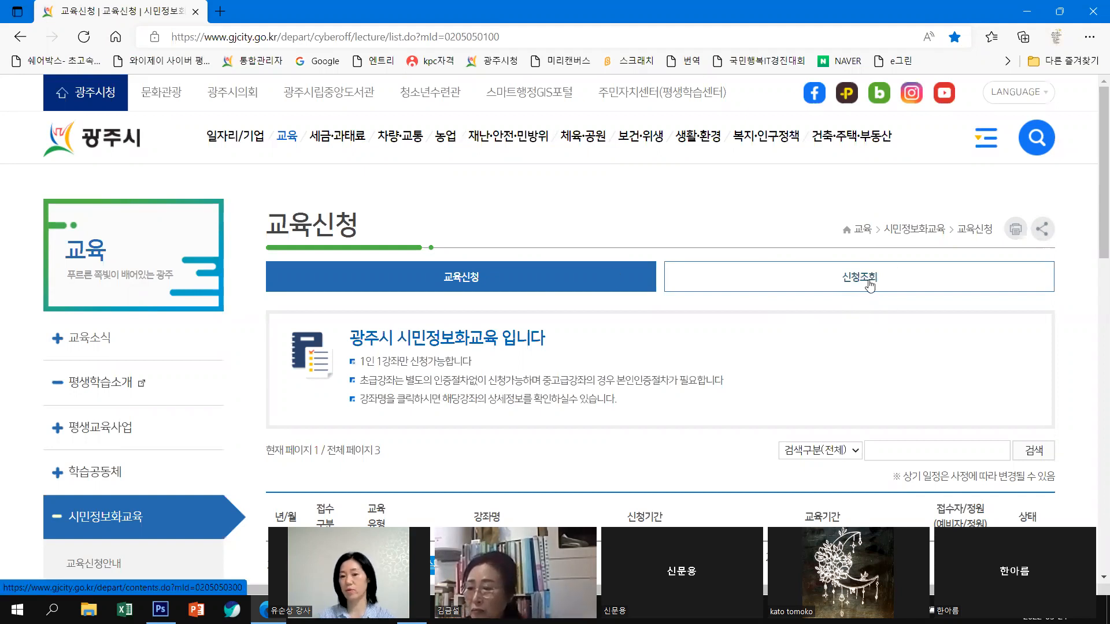
pyautogui.click(865, 279)
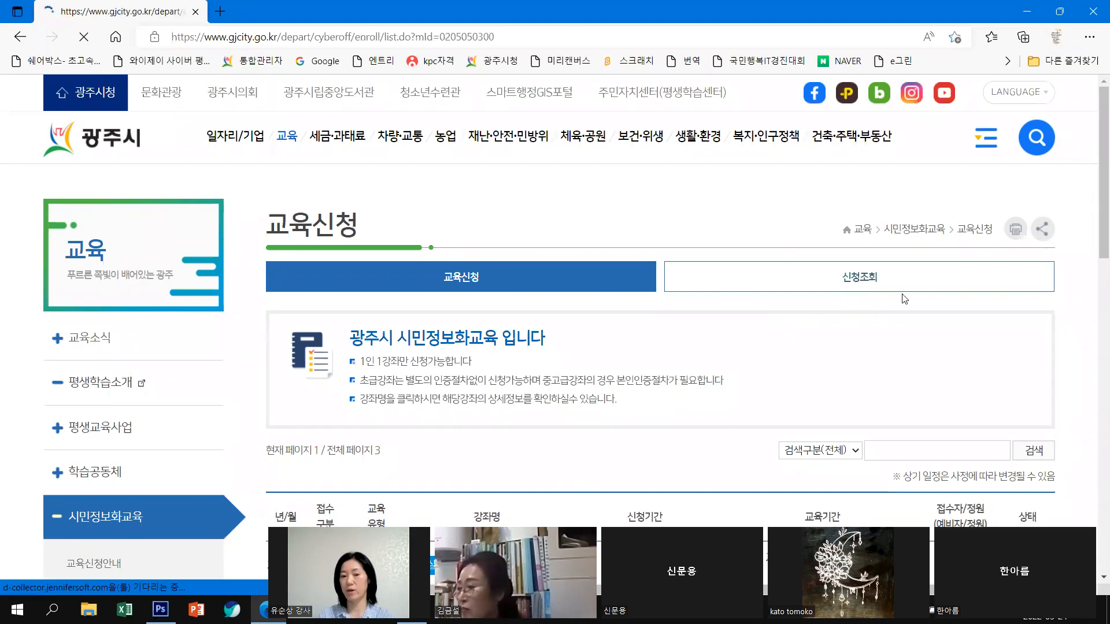
# Enter the applicant's name in the lookup form's name field
pyautogui.scroll(-4, 753, 257)
pyautogui.scroll(1, 386, 286)
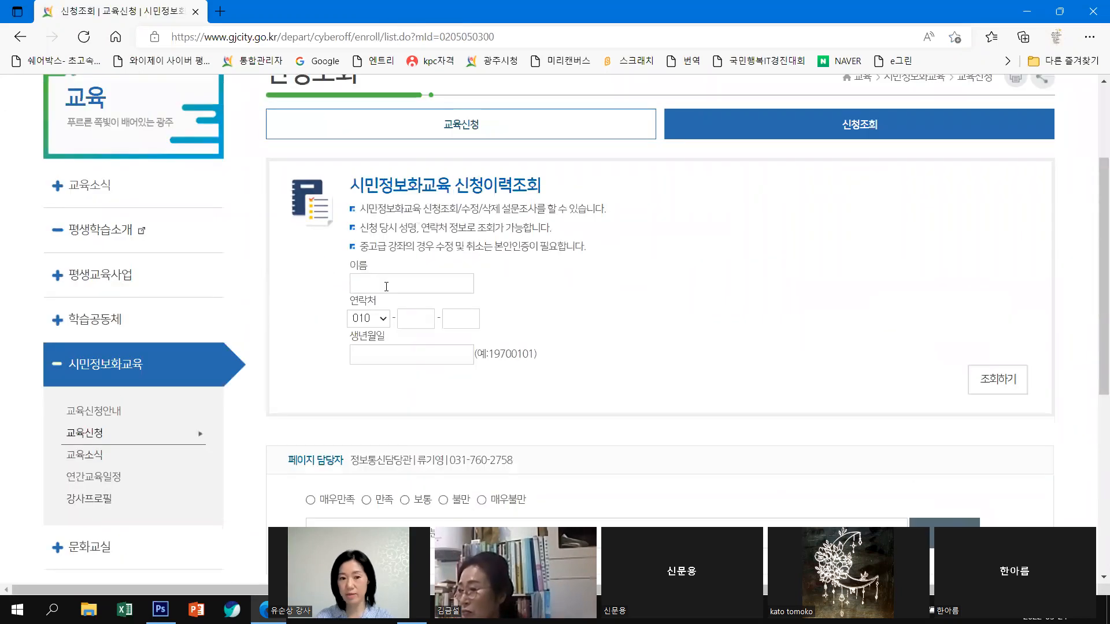
pyautogui.click(380, 283)
pyautogui.click(380, 283)
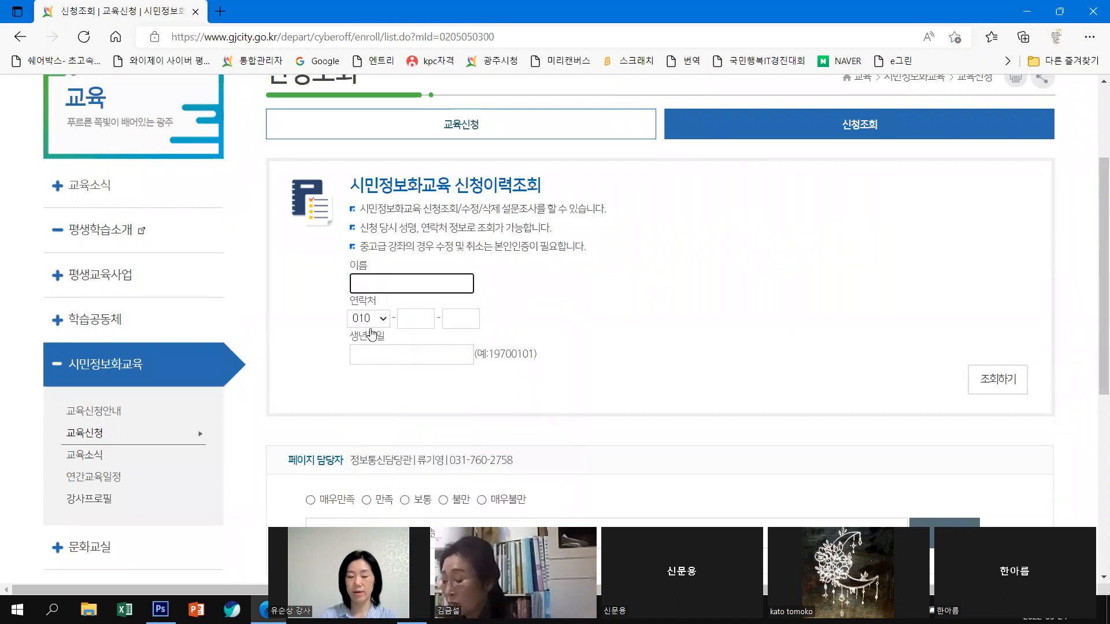
pyautogui.click(375, 286)
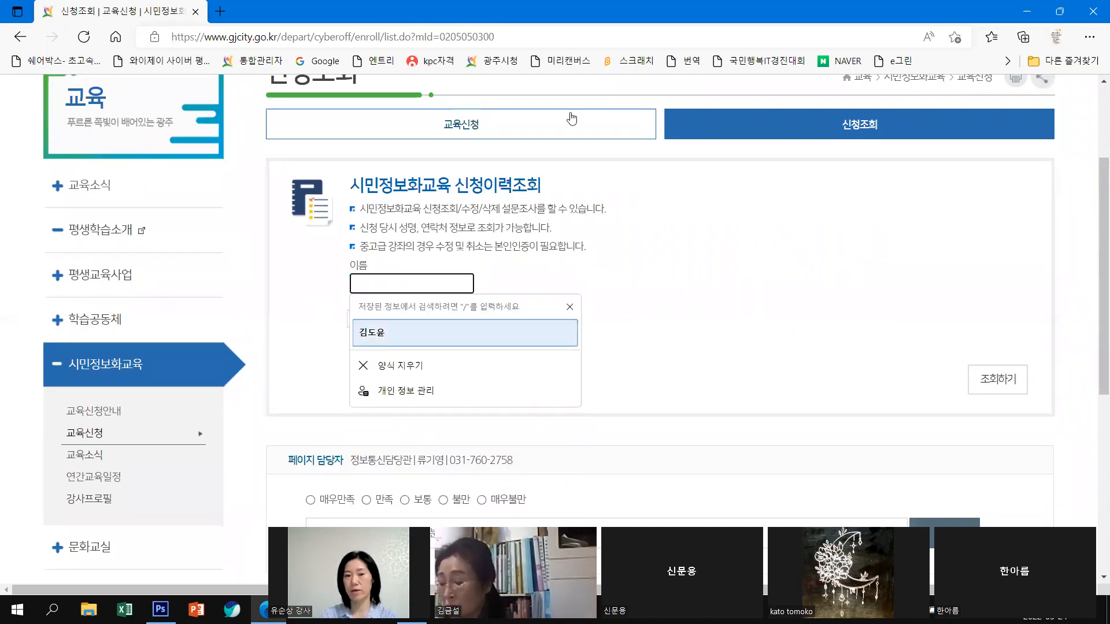
pyautogui.scroll(3, 716, 340)
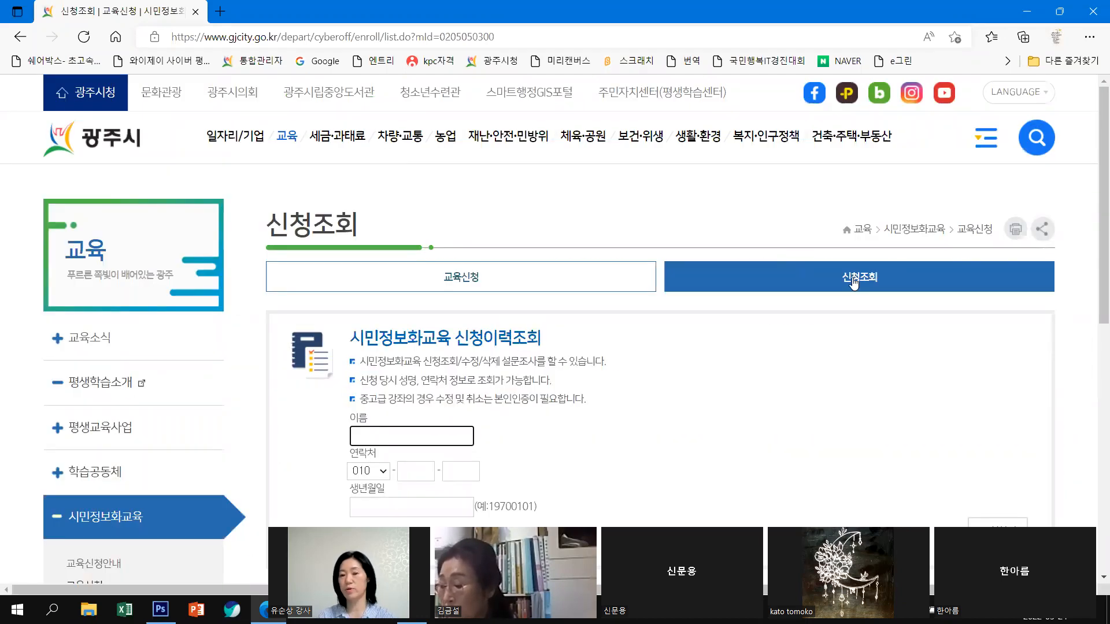
pyautogui.scroll(-3, 336, 185)
pyautogui.click(357, 282)
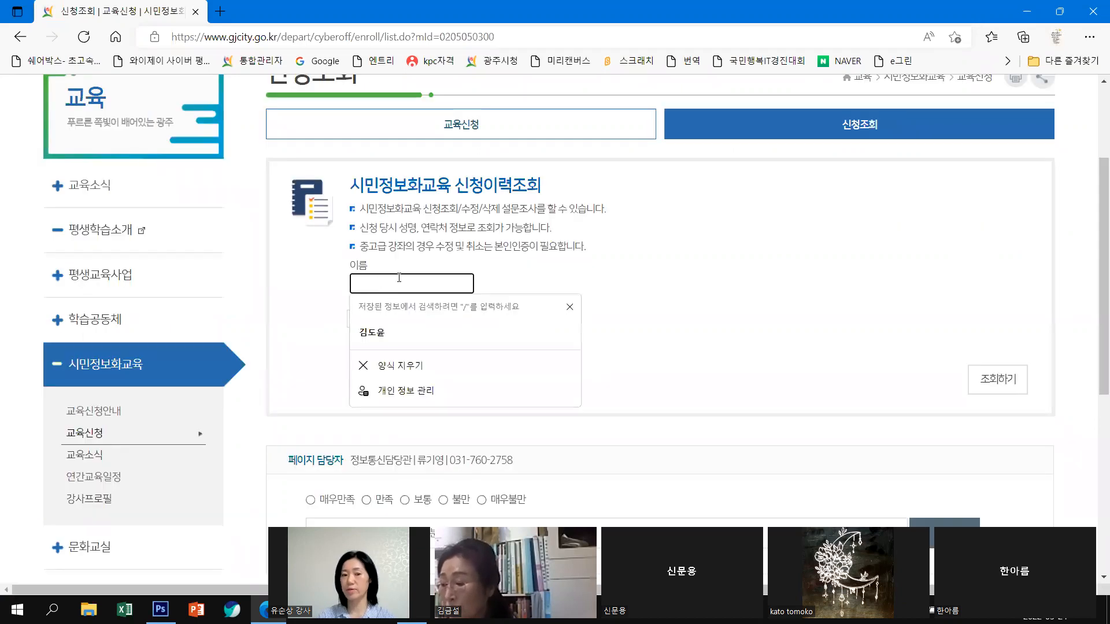
pyautogui.write('rla')
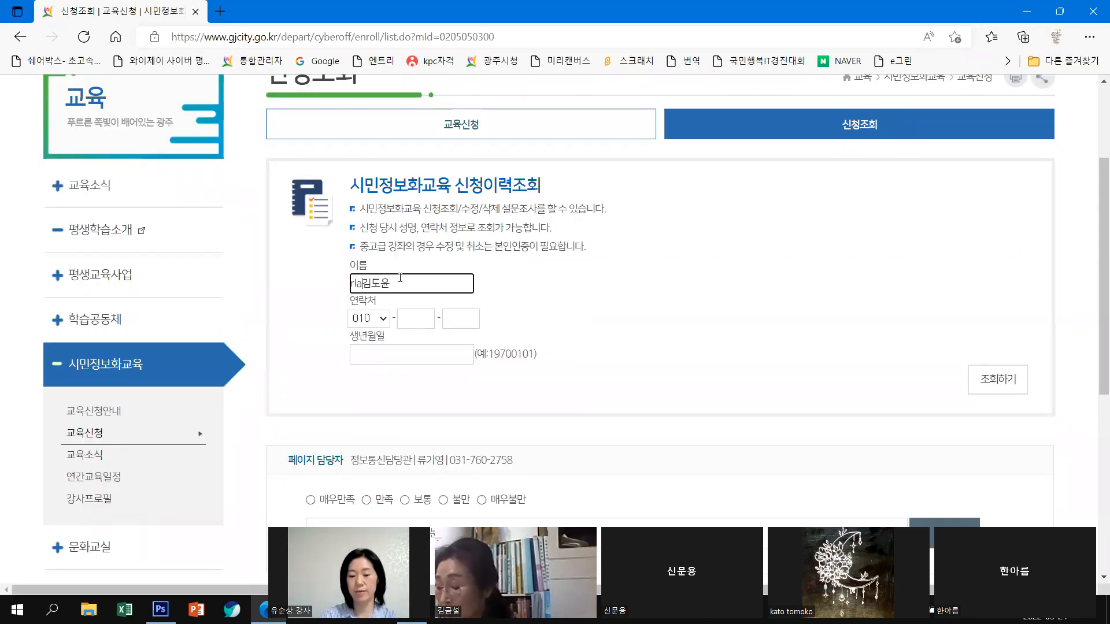
pyautogui.press('BackSpace')
pyautogui.press('BackSpace')
pyautogui.press('BackSpace')
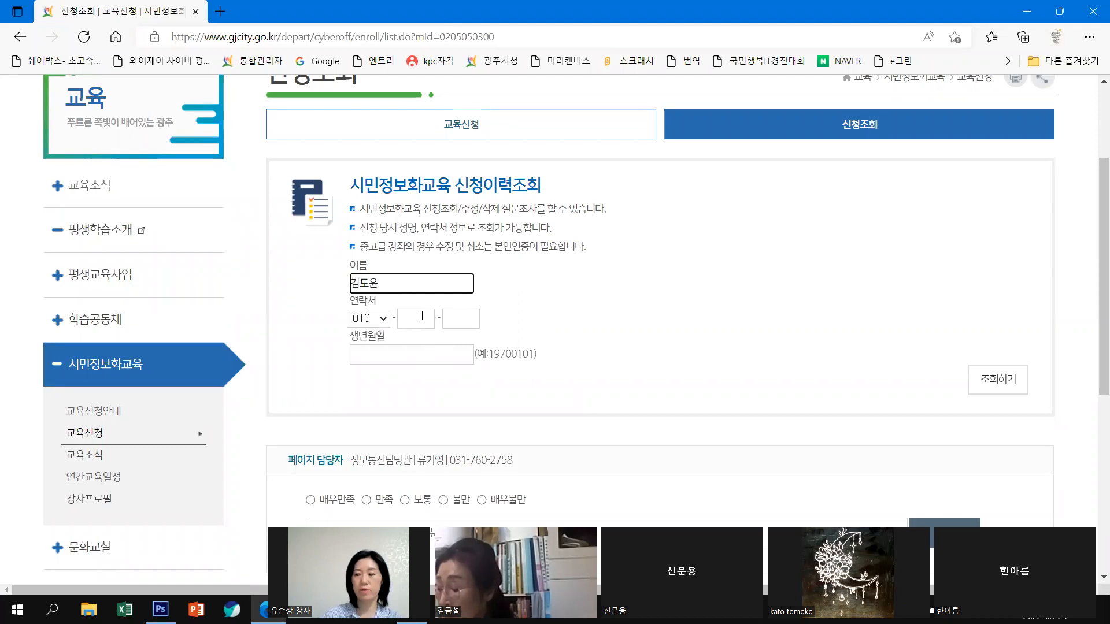
# Fill in the middle and last parts of the phone number and the birth date
pyautogui.click(422, 317)
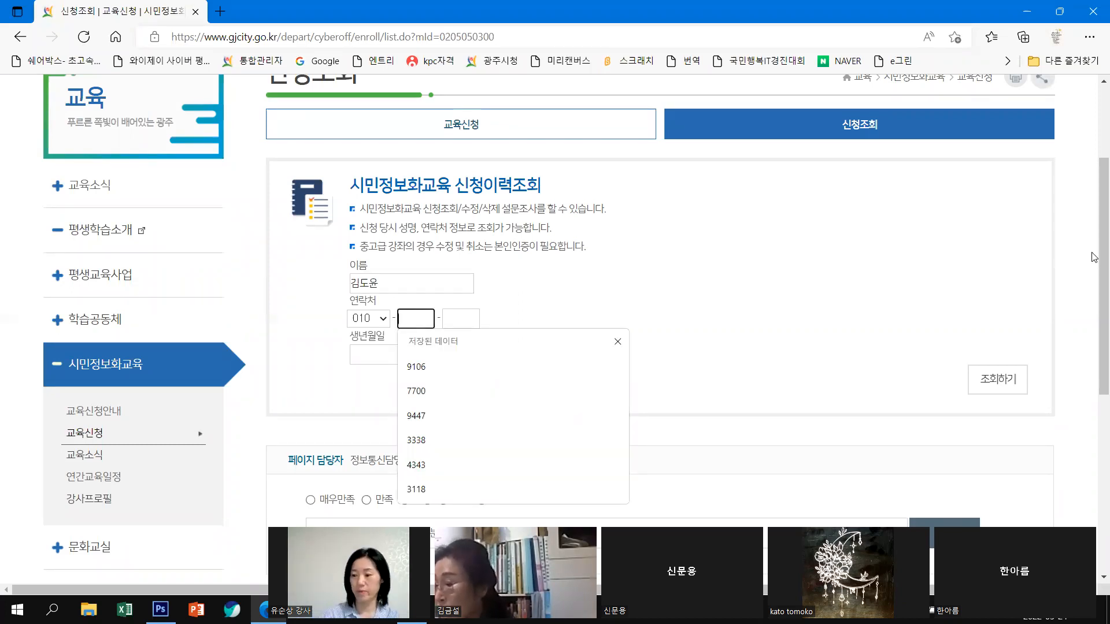
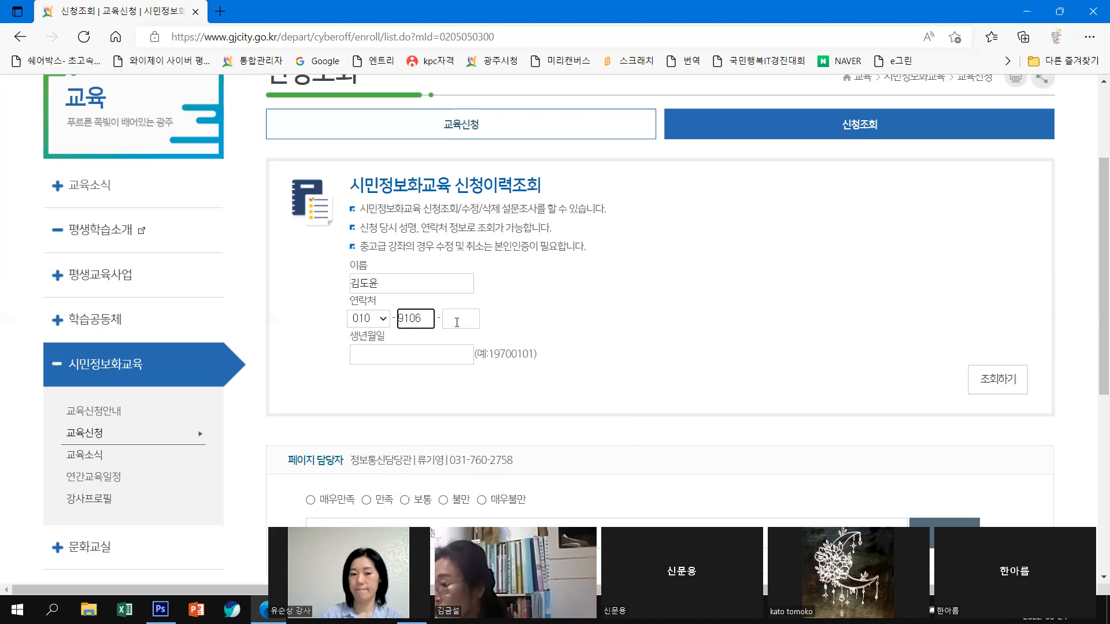
pyautogui.click(460, 317)
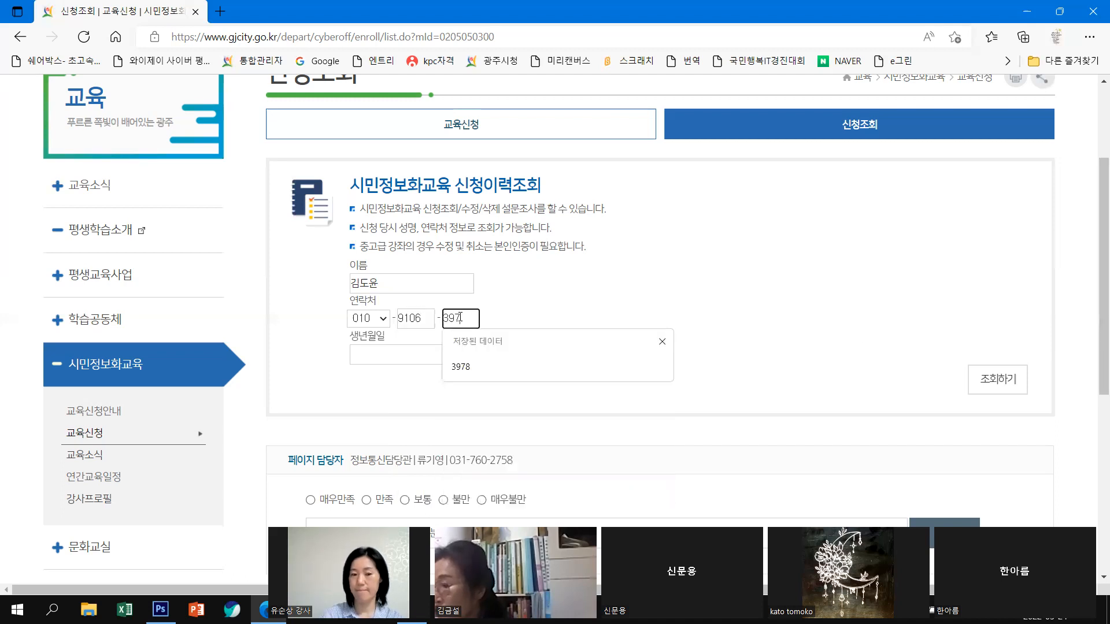
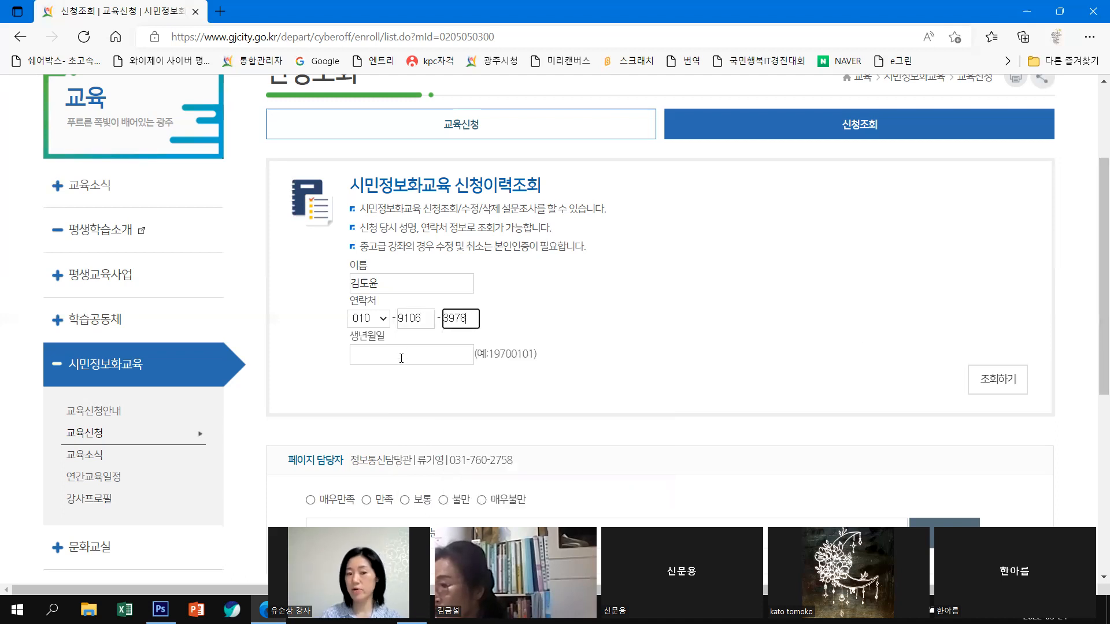
pyautogui.click(401, 359)
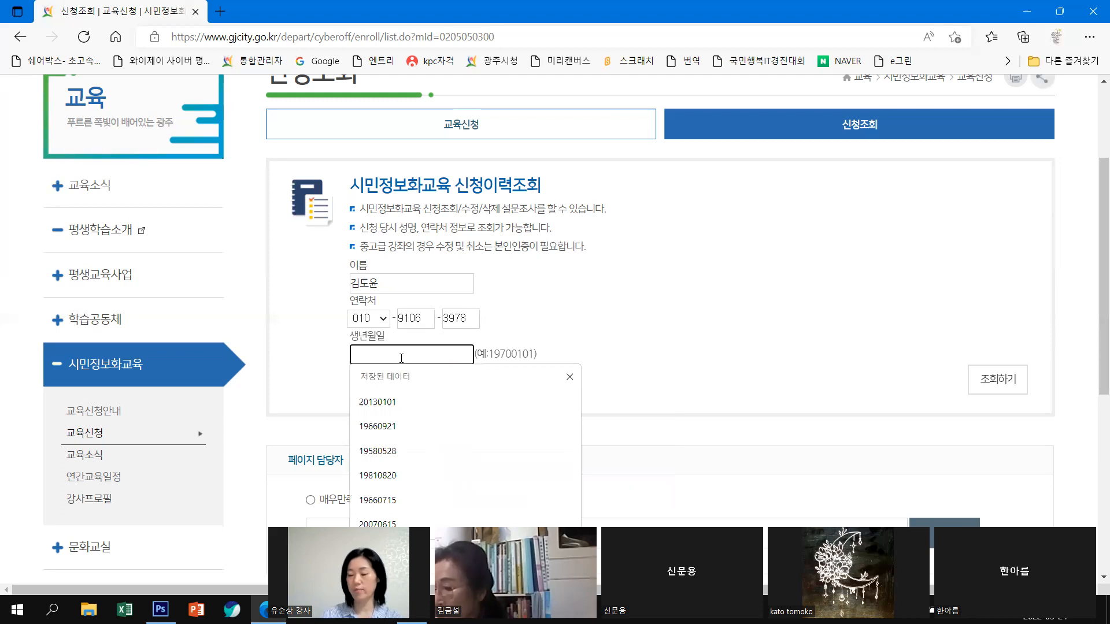
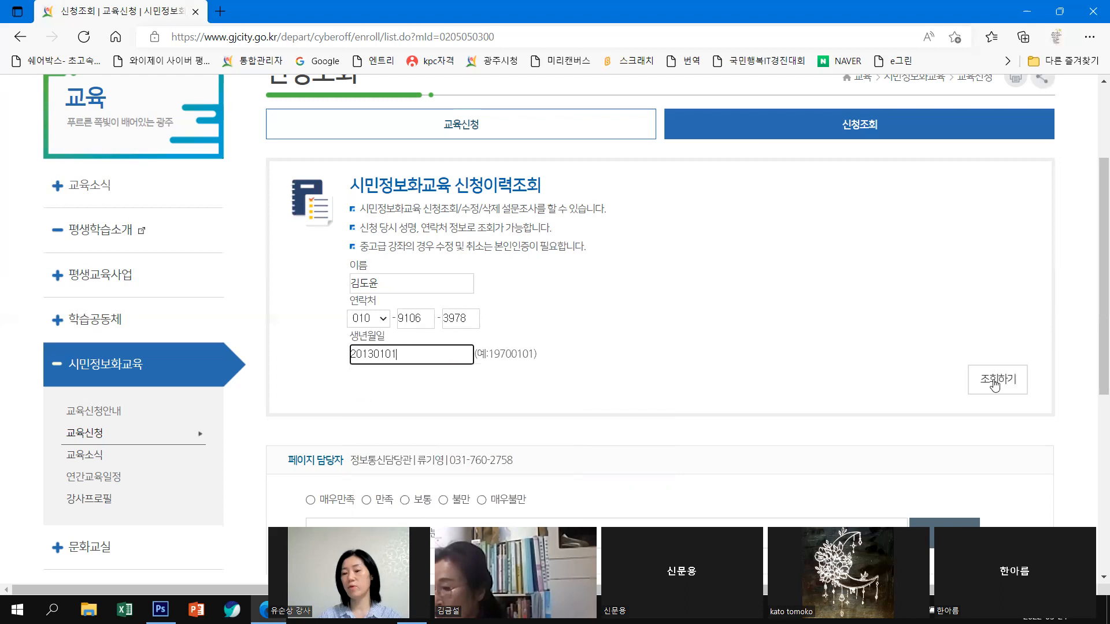
# Run 조회하기 to list the two 블록코딩[중급] applications and open the first row's 설문조사
pyautogui.click(1015, 384)
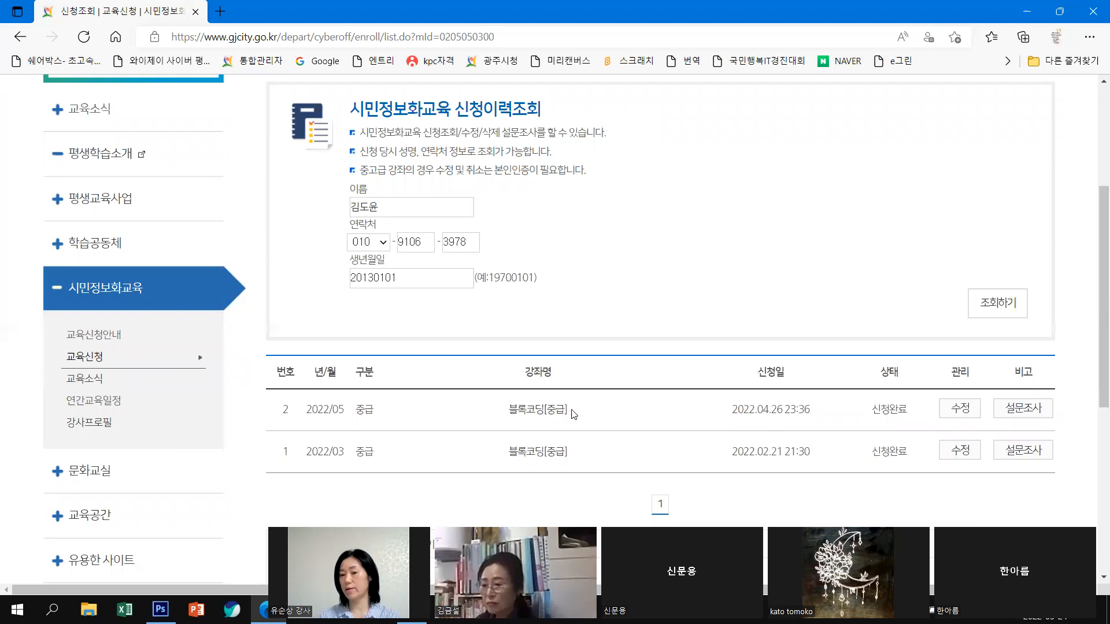
pyautogui.click(1024, 411)
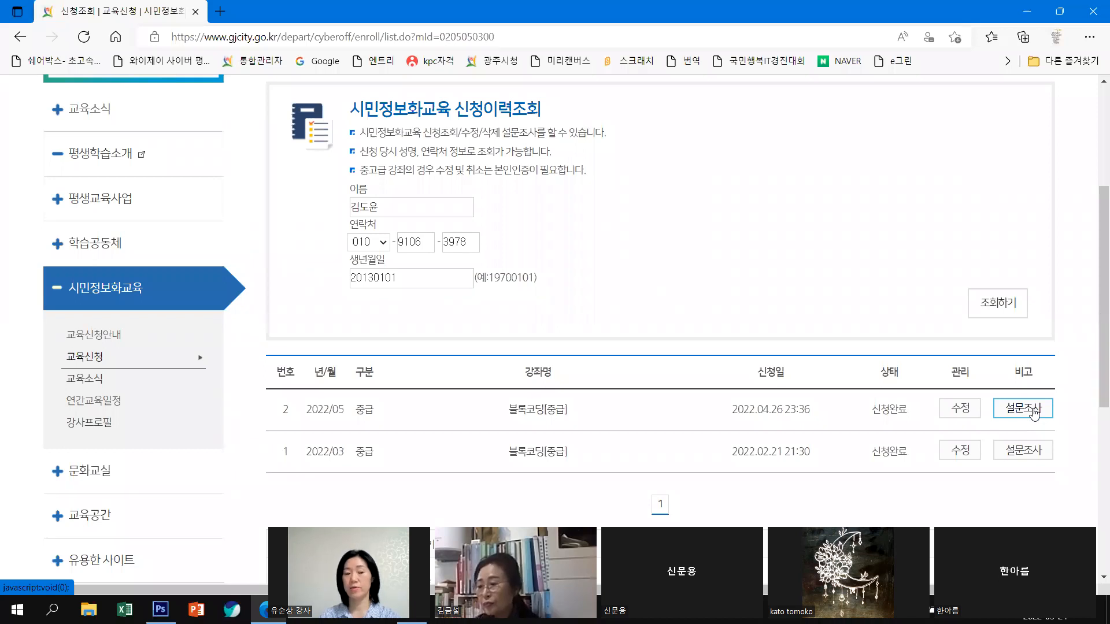
pyautogui.click(1011, 433)
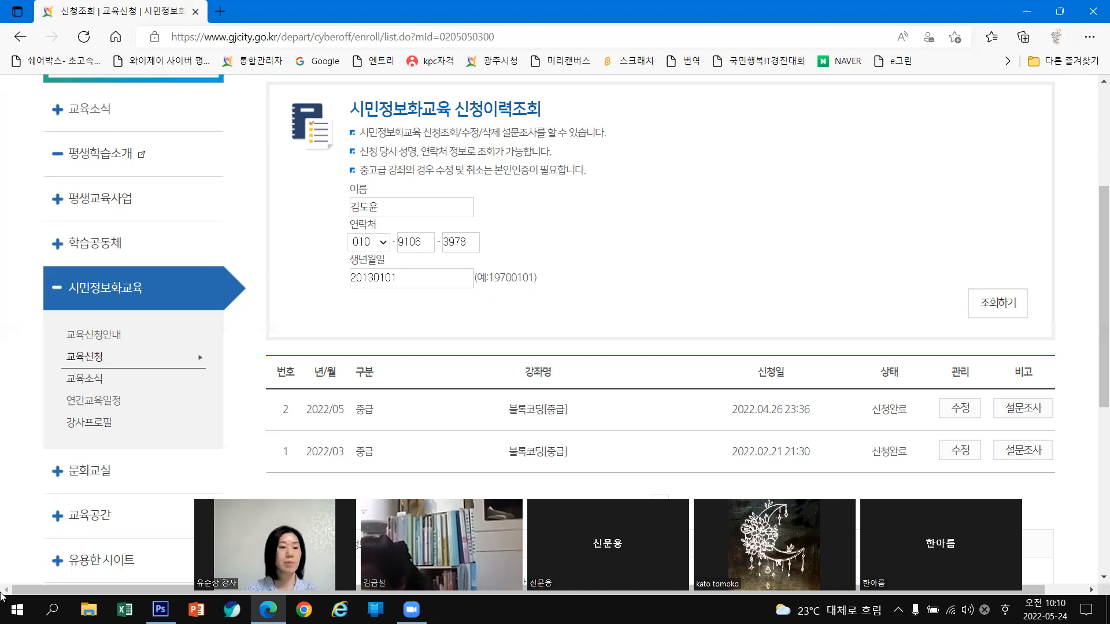
pyautogui.scroll(-2, 211, 339)
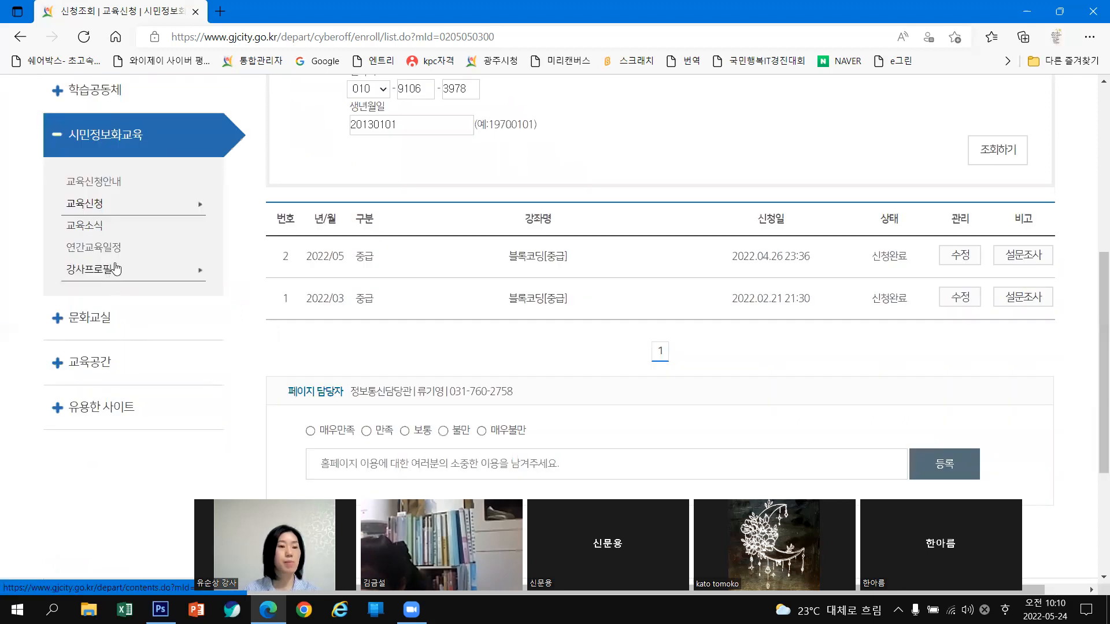
# Go from 연간교육일정 to the 시민정보화교육 교육신청안내 page and scroll through the 2022 programme details
pyautogui.click(118, 250)
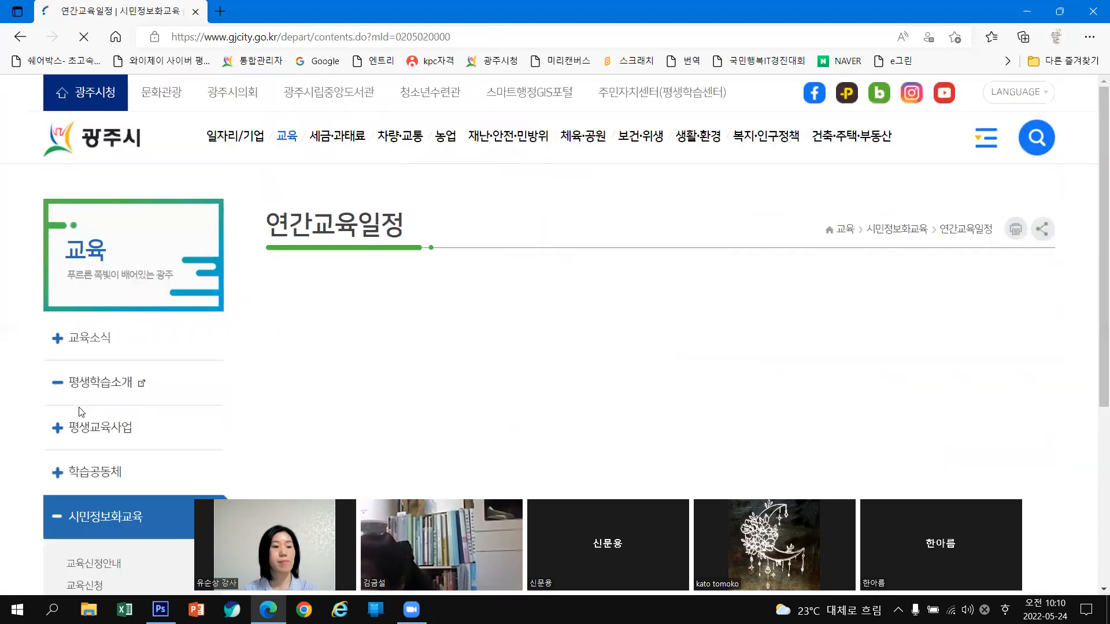
pyautogui.scroll(-3, 88, 437)
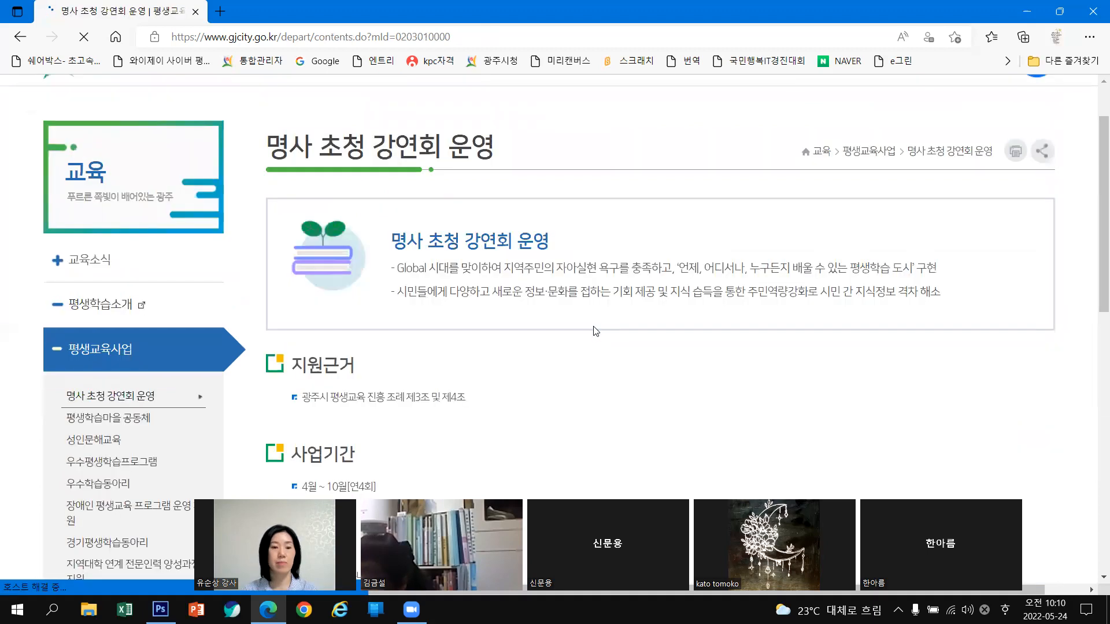
pyautogui.scroll(-3, 595, 331)
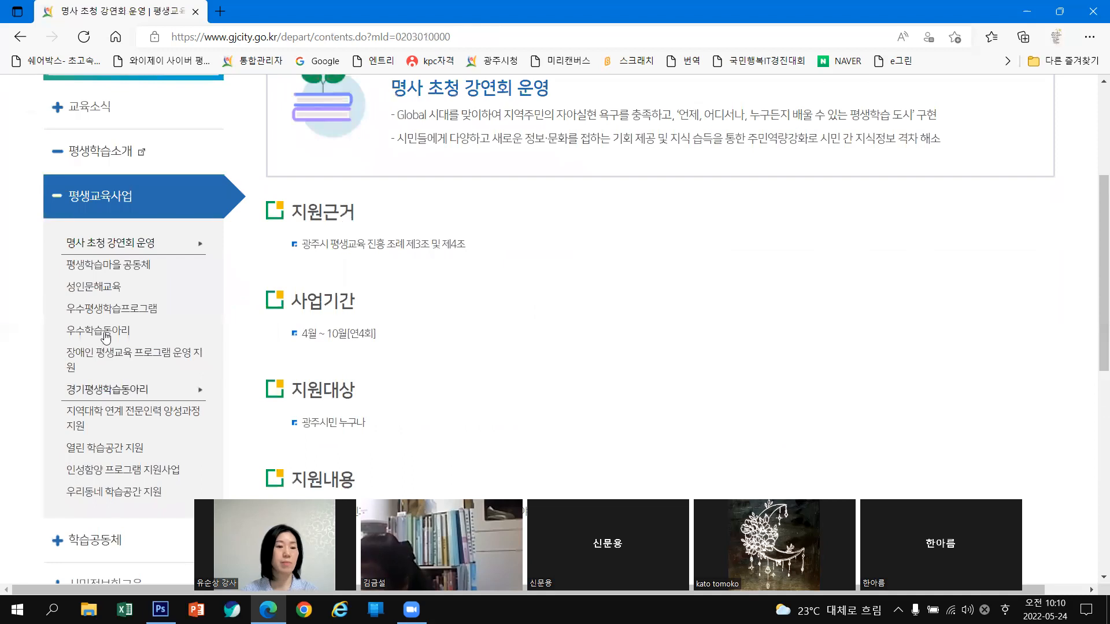
pyautogui.scroll(3, 148, 303)
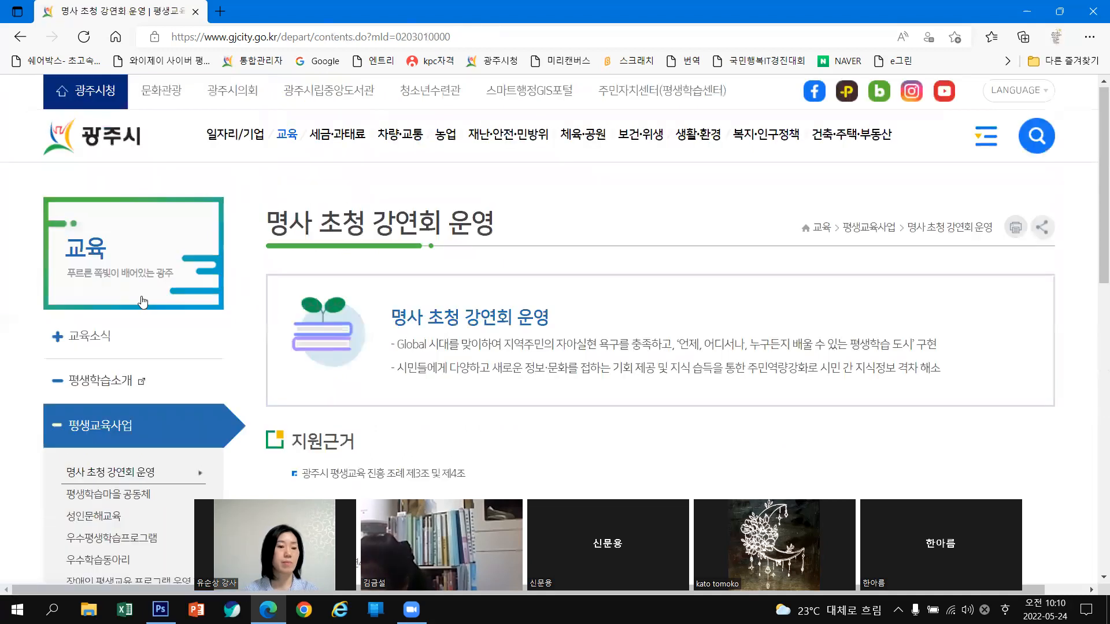
pyautogui.scroll(-5, 139, 315)
pyautogui.scroll(-3, 106, 359)
pyautogui.click(106, 359)
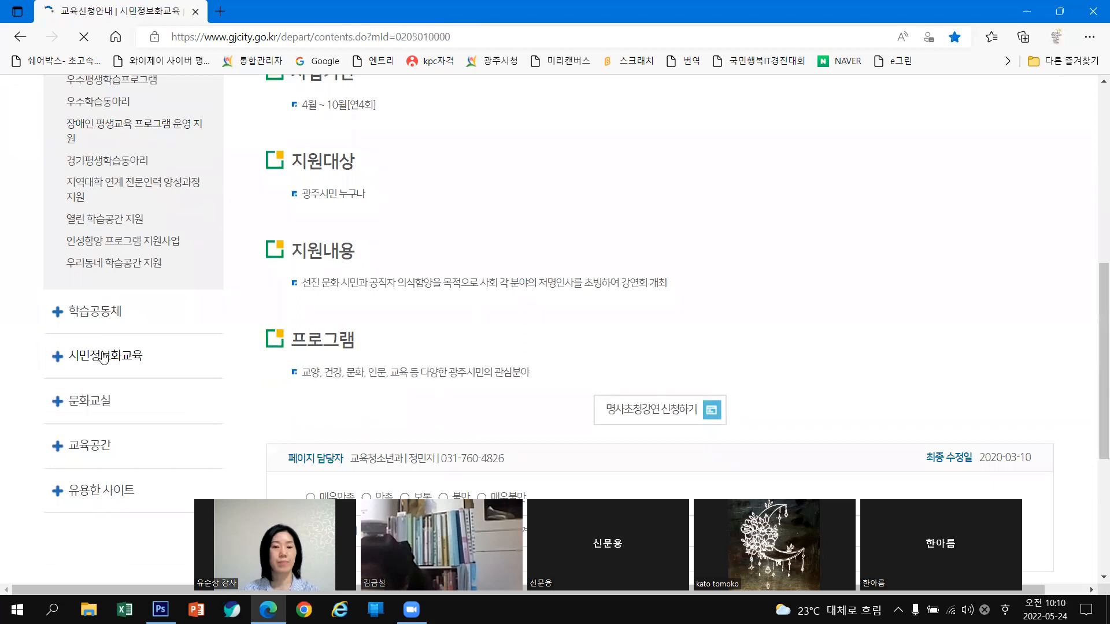
pyautogui.scroll(-4, 89, 412)
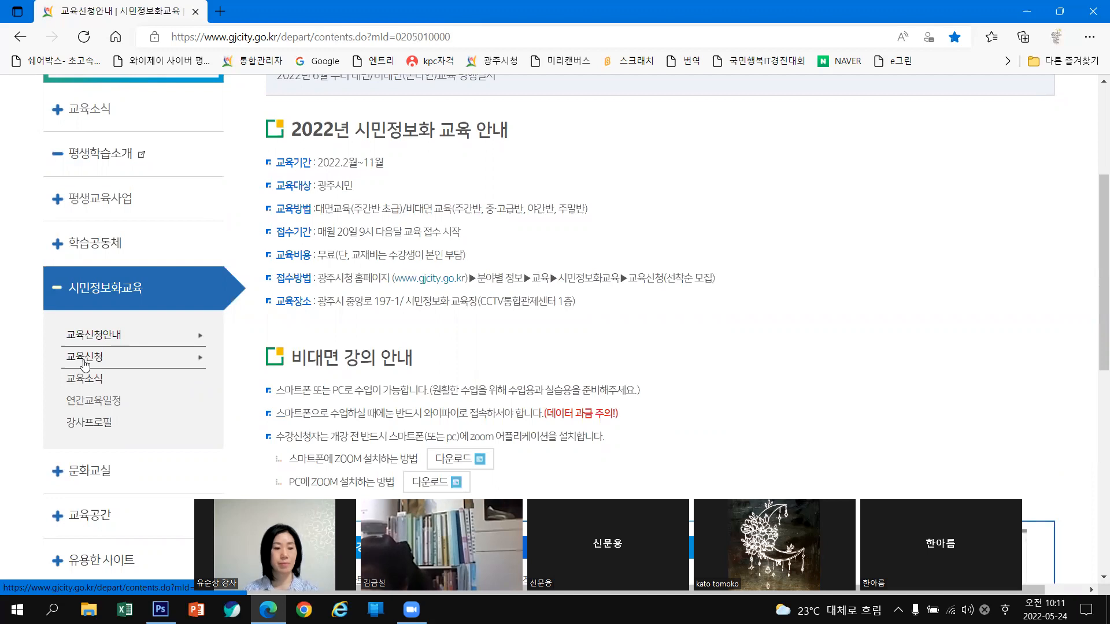
# Open 교육신청 and browse the June 2022 course table with enrolment counts, ending at the top
pyautogui.click(85, 362)
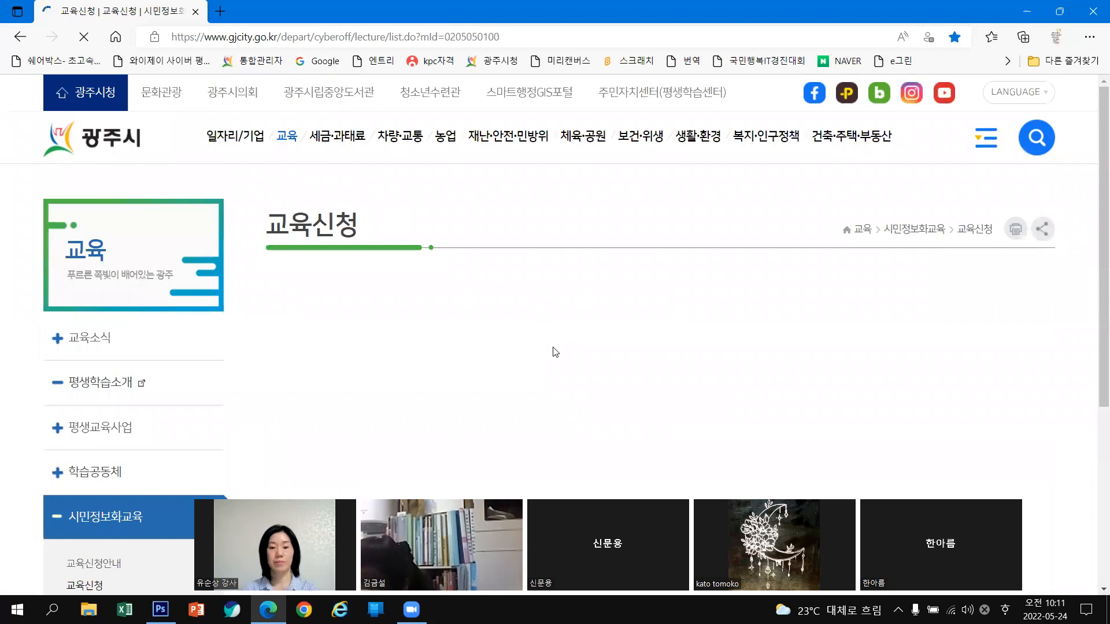
pyautogui.scroll(-7, 555, 351)
pyautogui.scroll(-3, 552, 347)
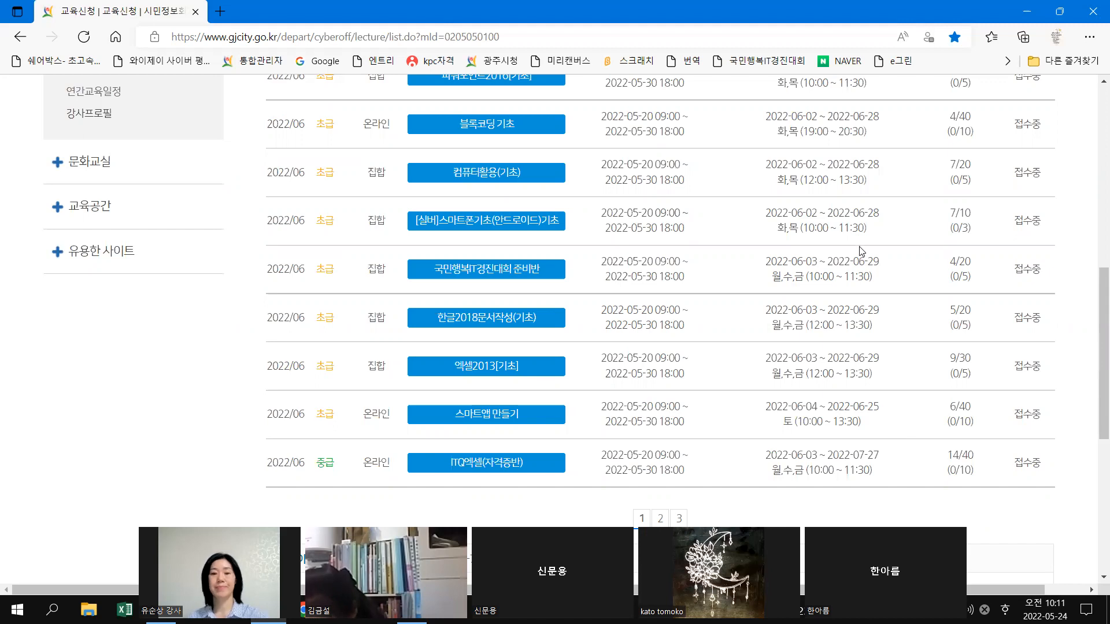
pyautogui.scroll(1, 862, 250)
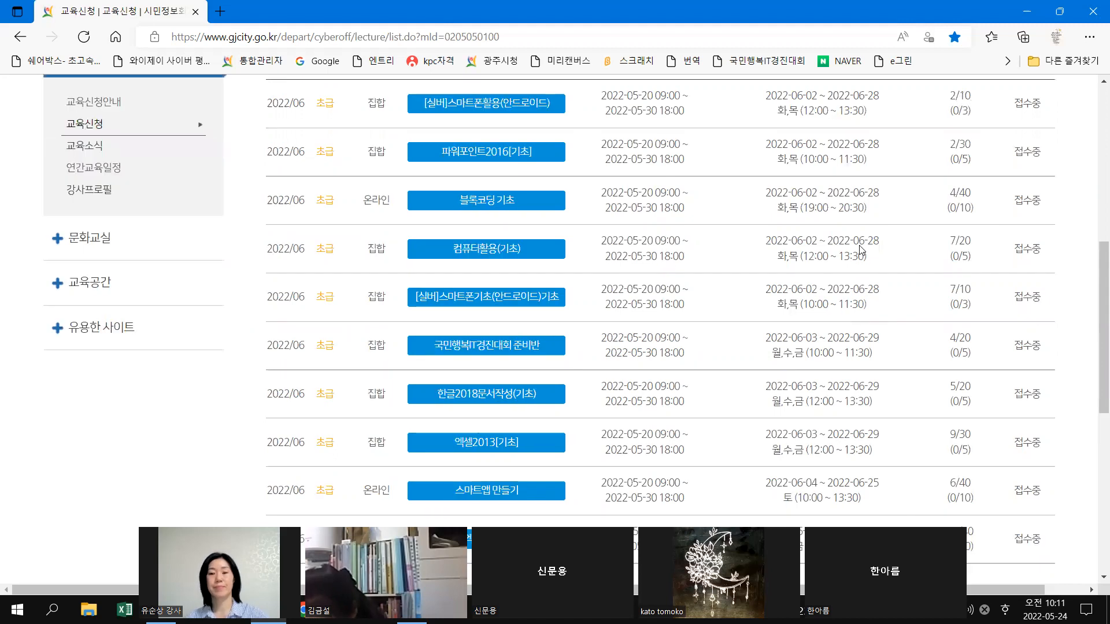
pyautogui.scroll(3, 862, 242)
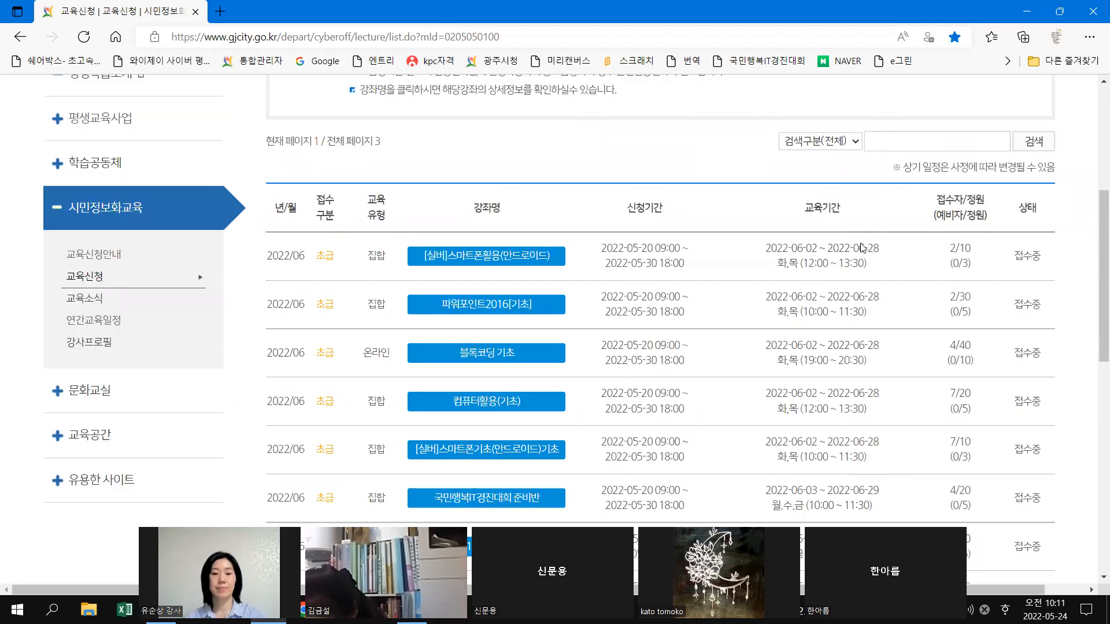
pyautogui.scroll(-4, 862, 242)
pyautogui.scroll(-2, 862, 248)
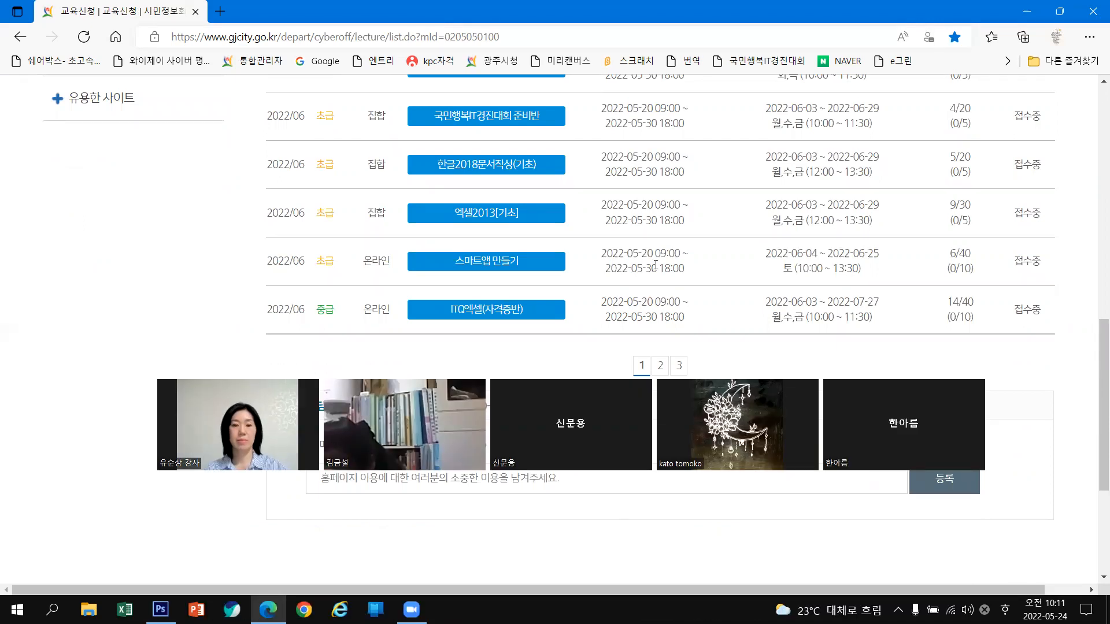
pyautogui.scroll(4, 655, 266)
pyautogui.scroll(-4, 655, 265)
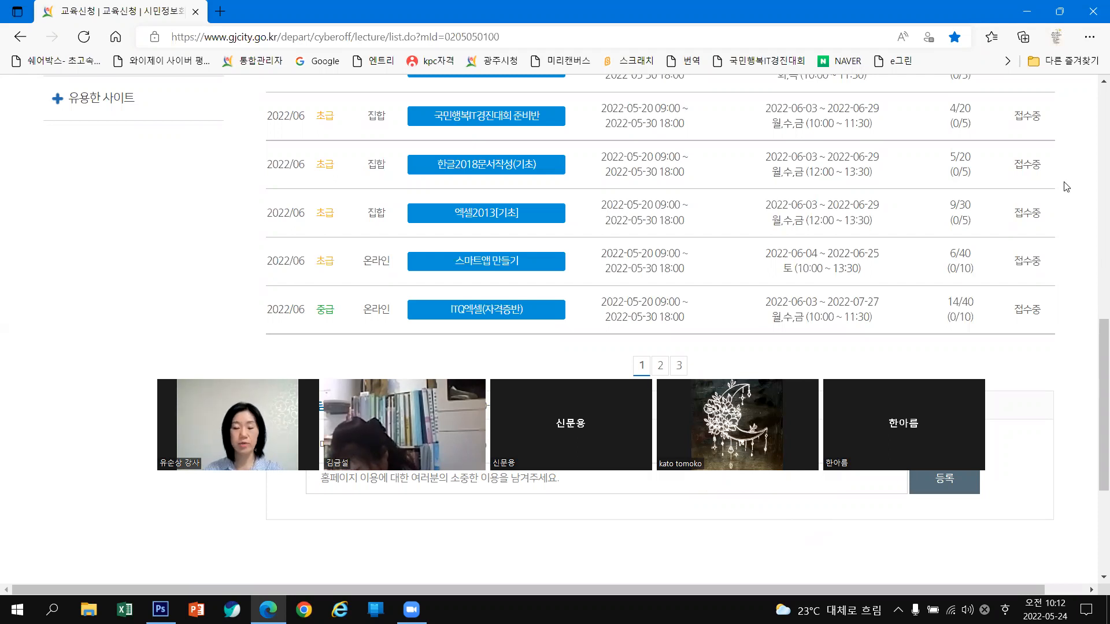
pyautogui.scroll(10, 1067, 186)
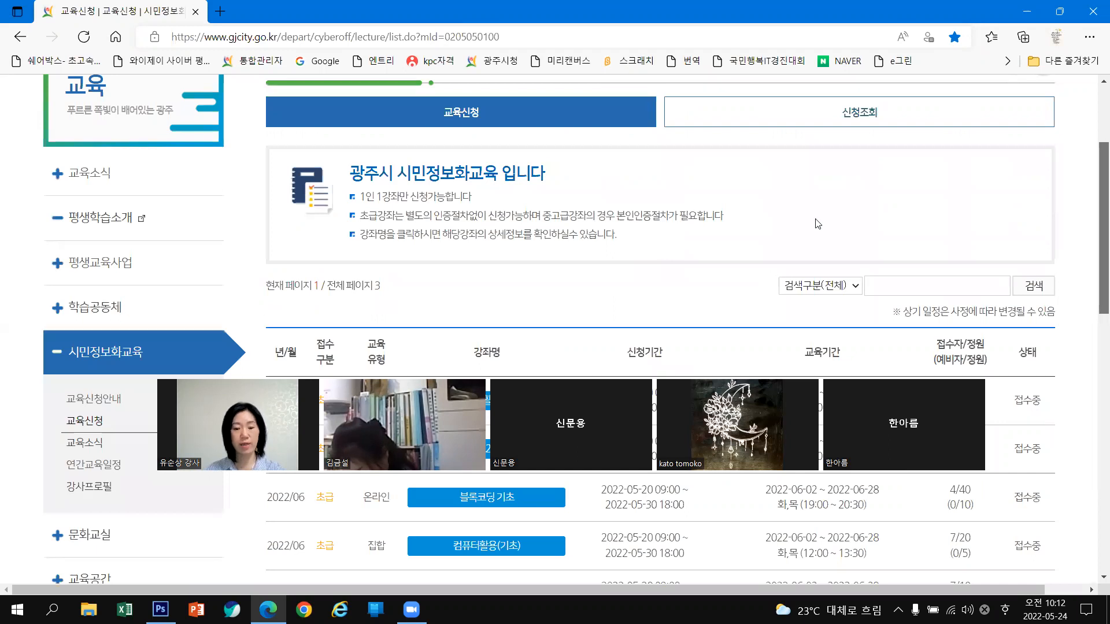
pyautogui.scroll(-2, 803, 229)
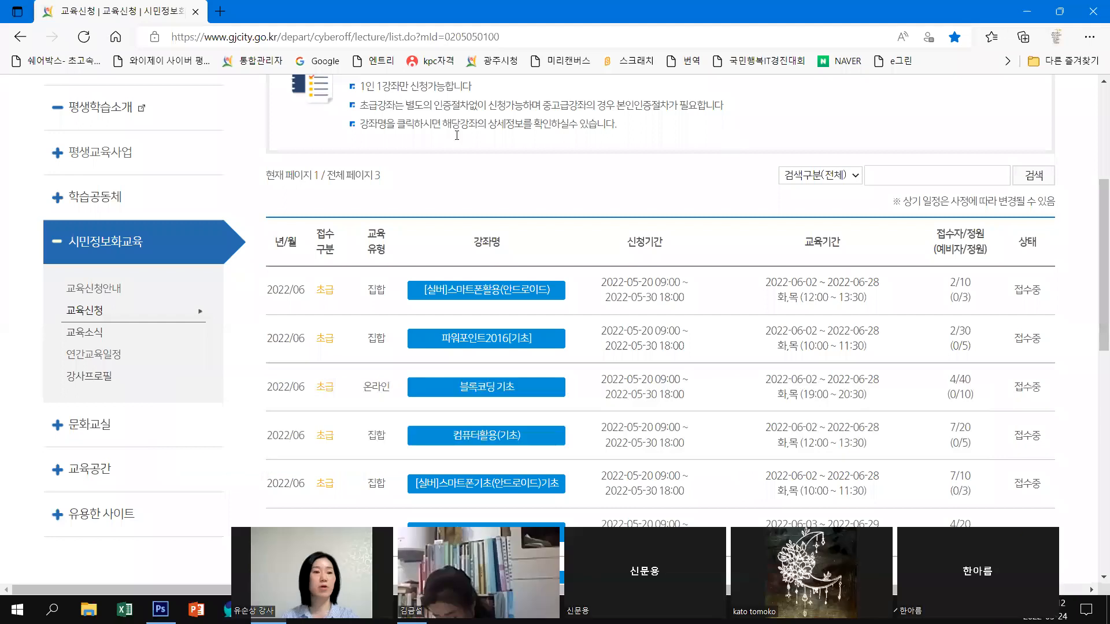
pyautogui.scroll(5, 694, 116)
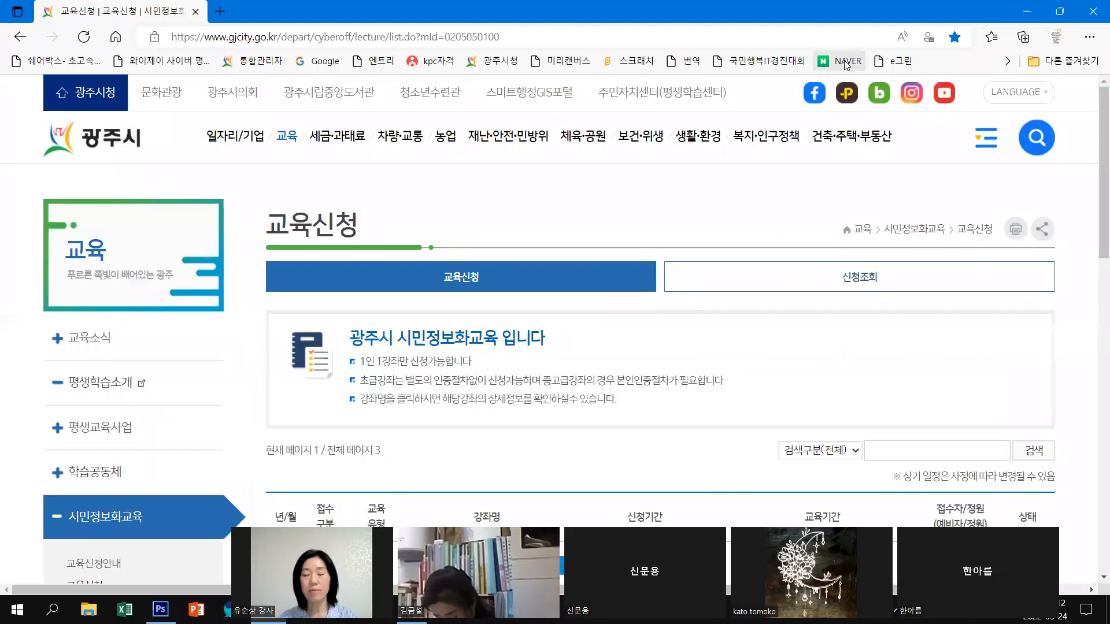
# Search Naver for 배경그림 and switch to the image results
pyautogui.click(845, 61)
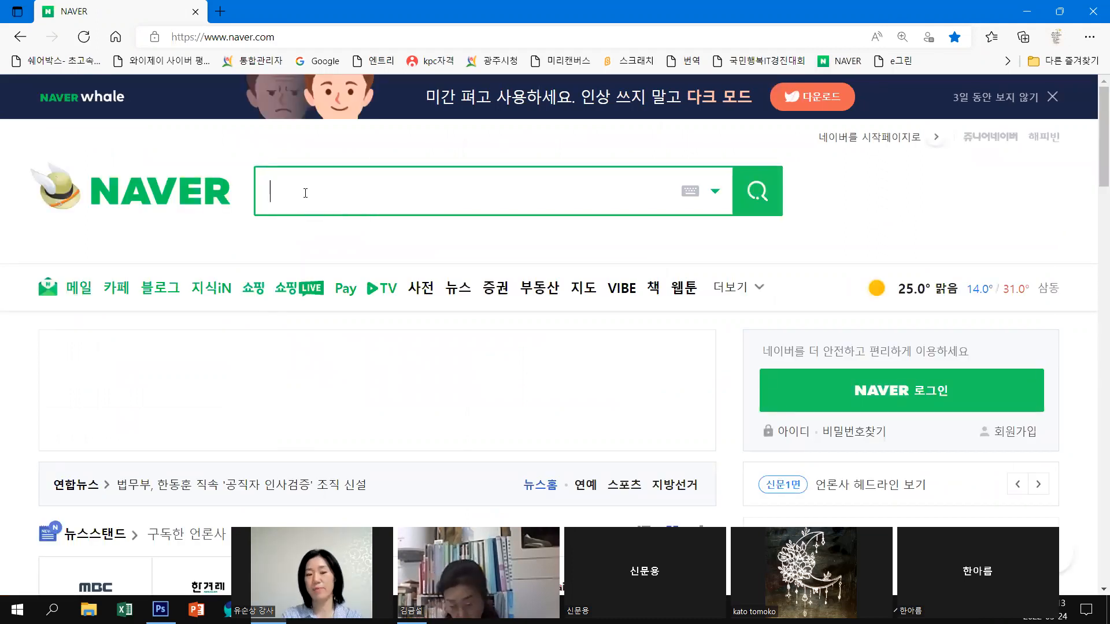
pyautogui.click(305, 193)
pyautogui.write('배경그림')
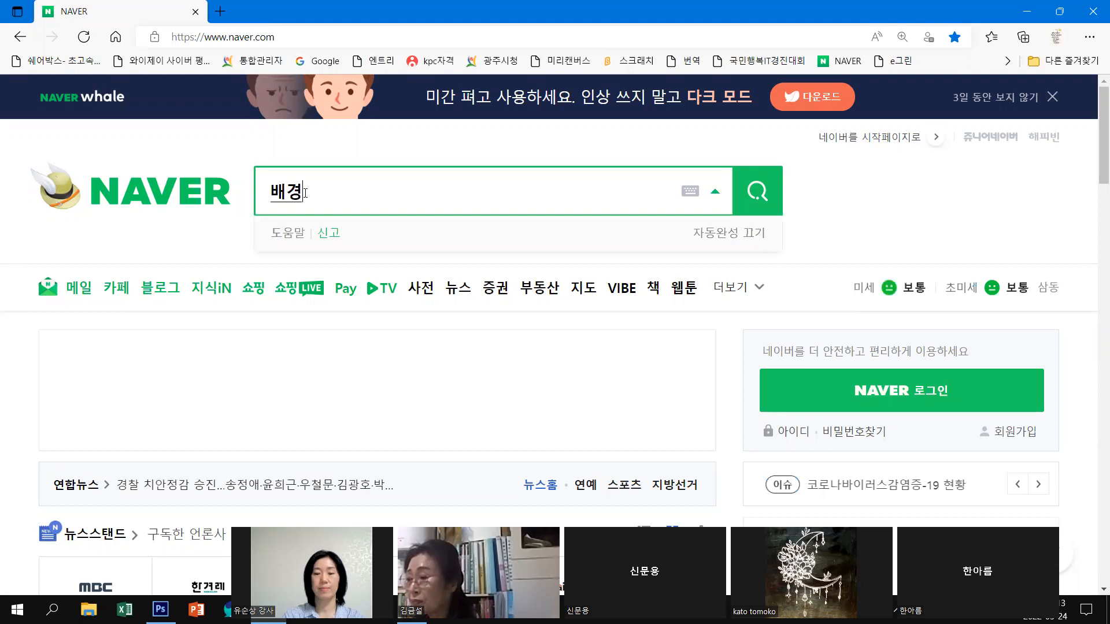
pyautogui.click(752, 191)
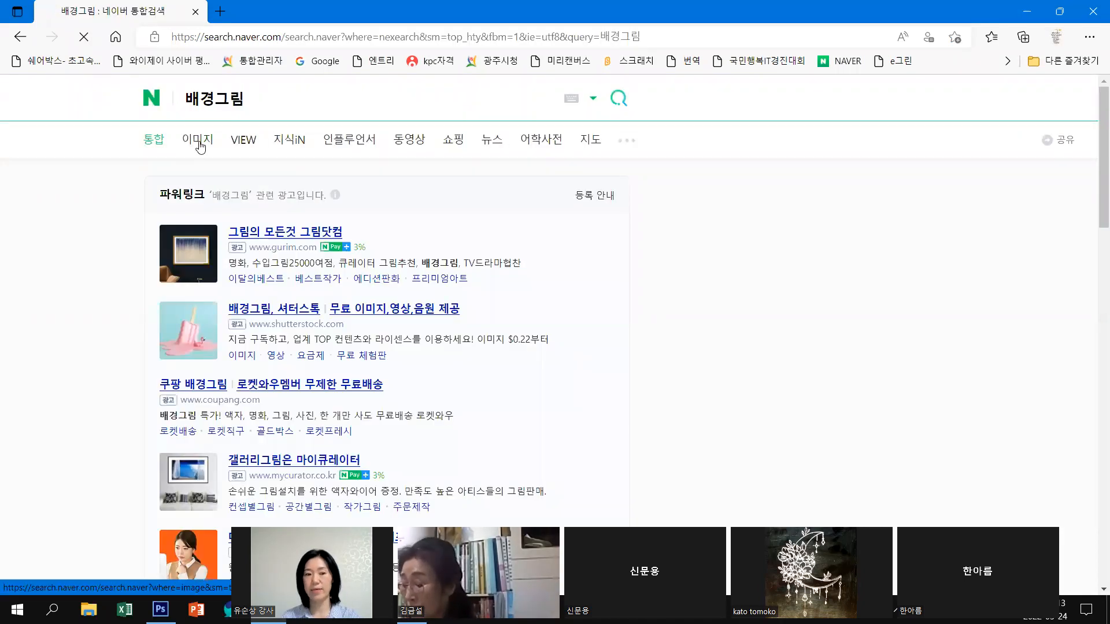
pyautogui.click(198, 143)
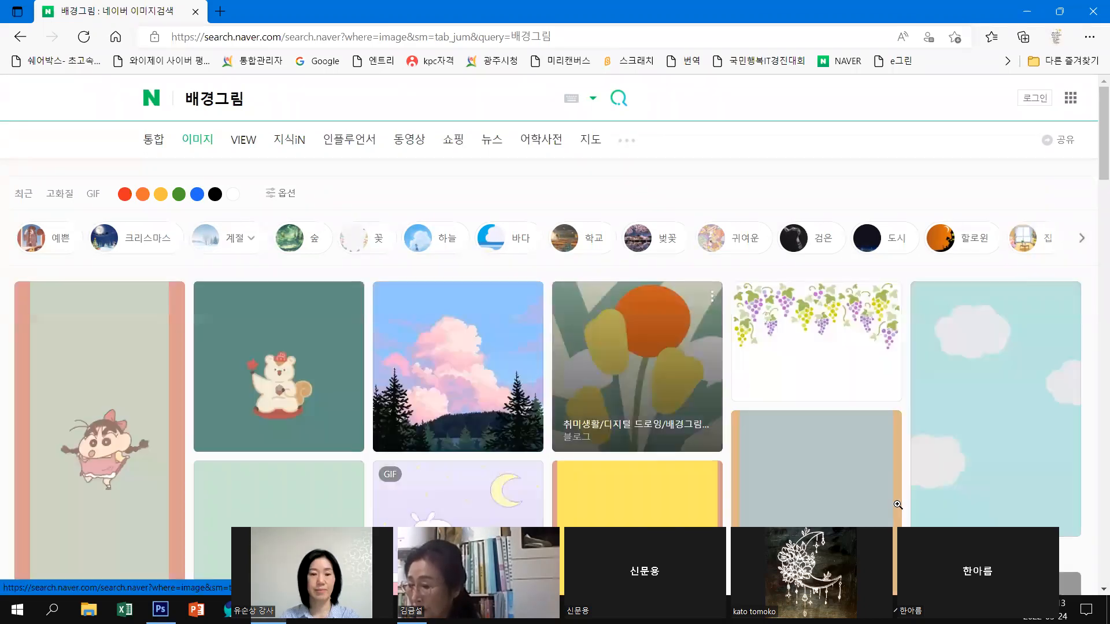
pyautogui.scroll(-4, 778, 412)
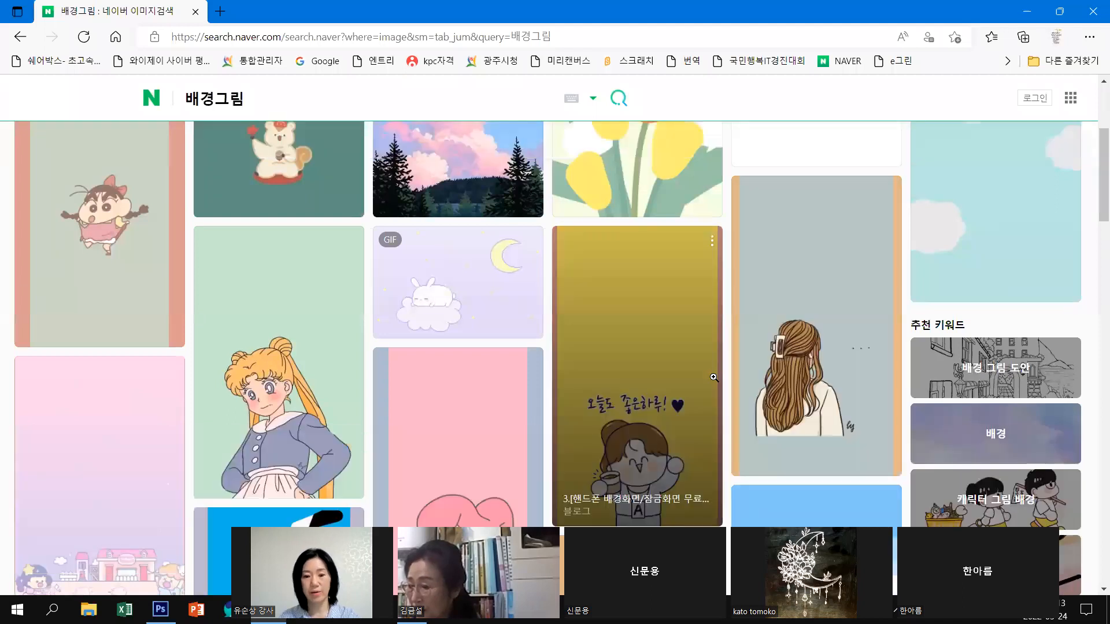
pyautogui.scroll(4, 636, 404)
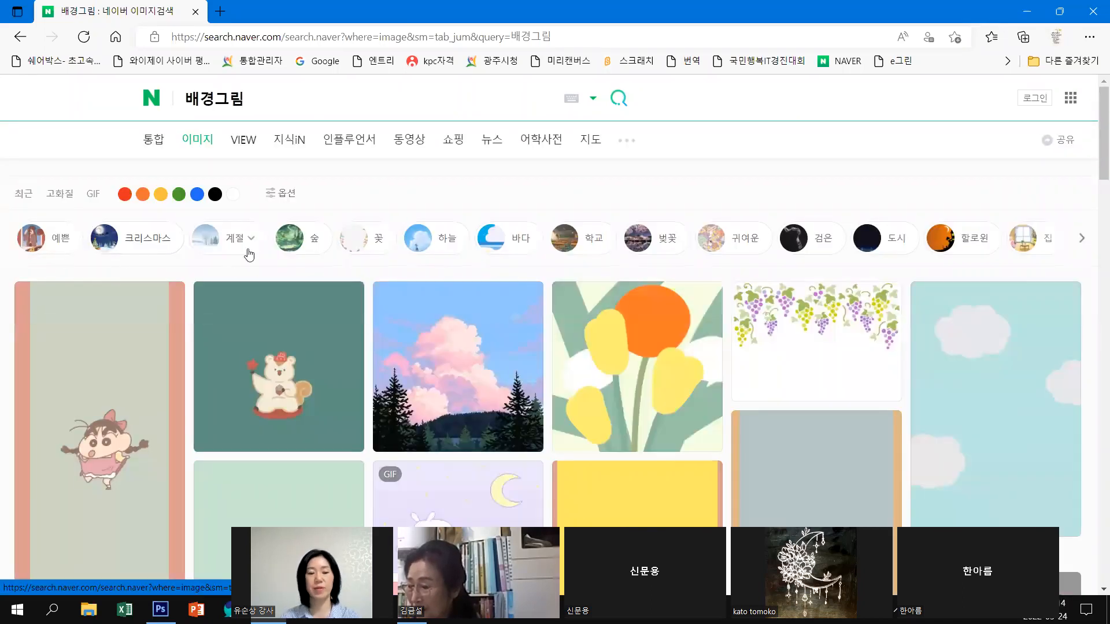
# Narrow the image results to spring (봄) with the 계절 season filter
pyautogui.click(208, 242)
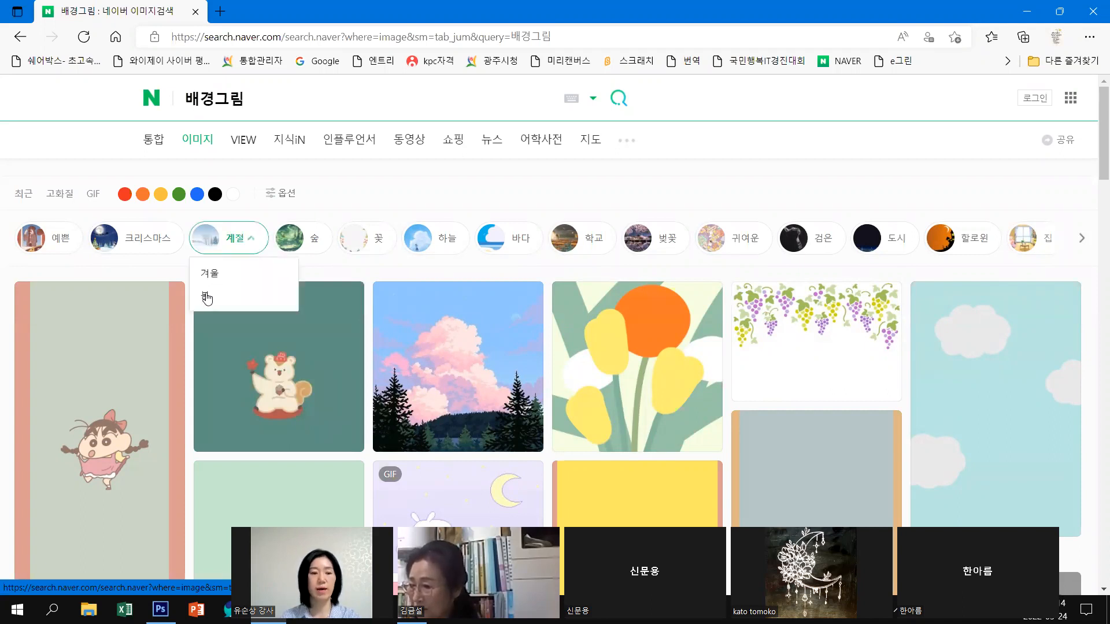
pyautogui.click(206, 298)
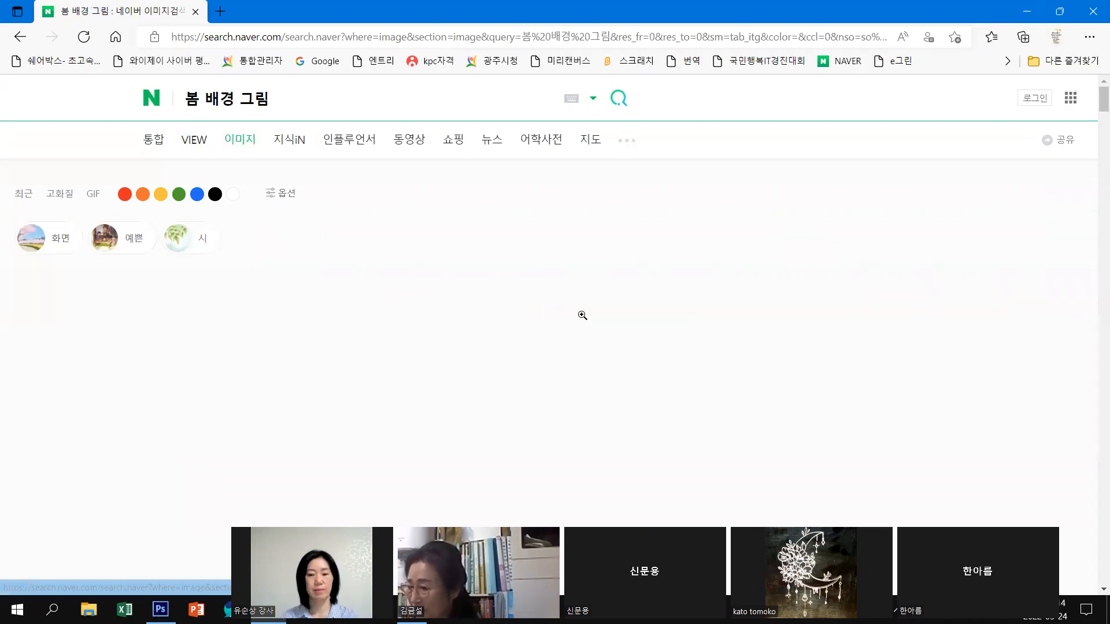
pyautogui.scroll(-10, 584, 301)
pyautogui.scroll(10, 582, 297)
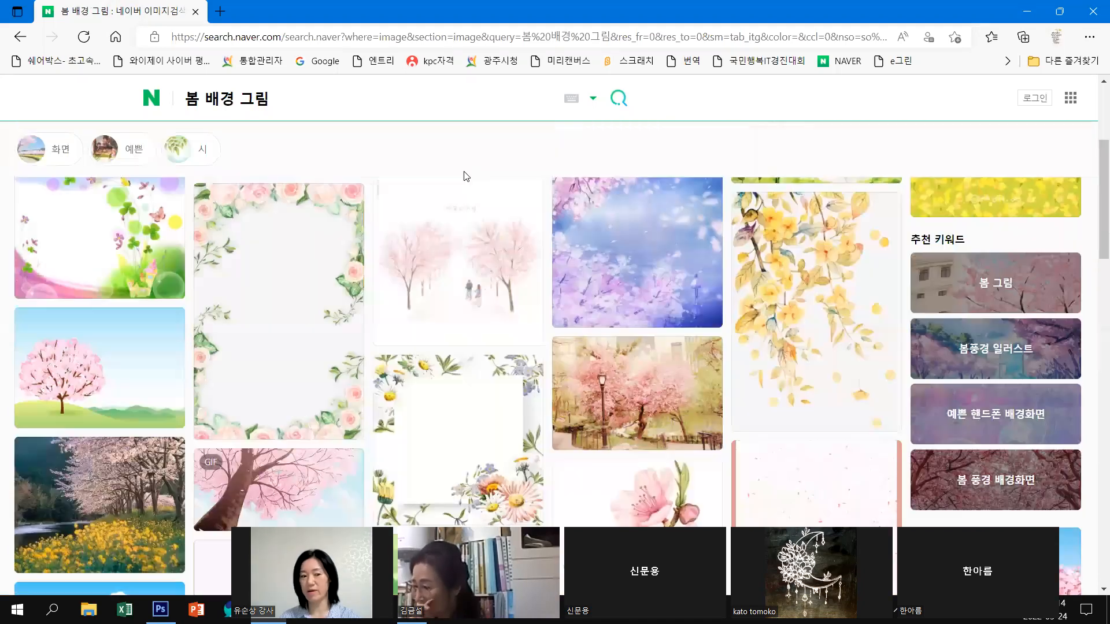
pyautogui.moveTo(279, 100); pyautogui.dragTo(151, 97)
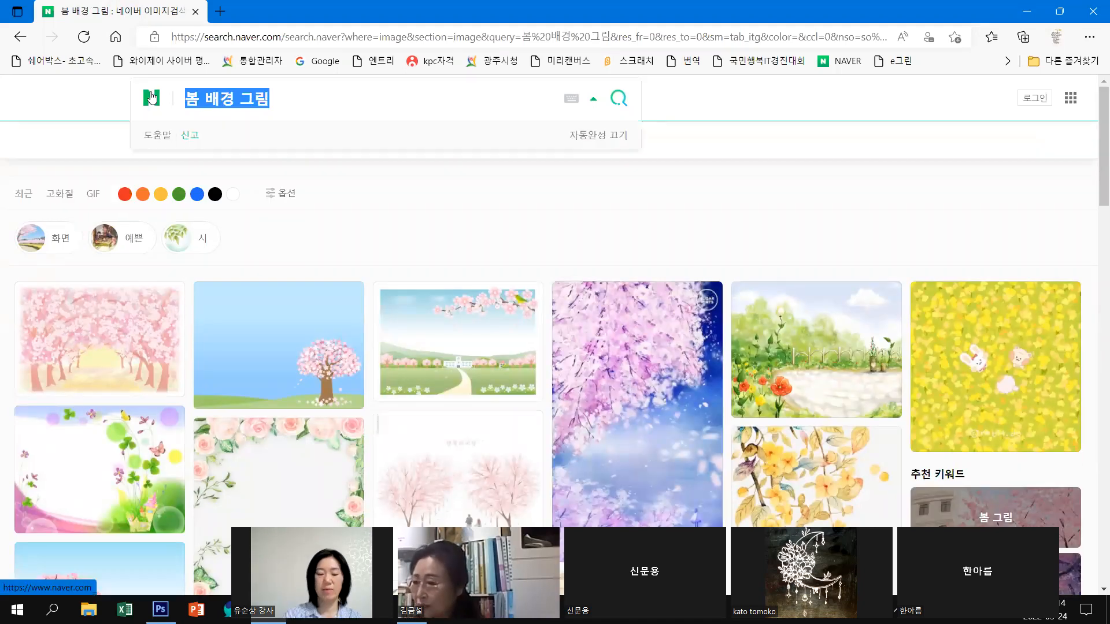
# Search 배경화면, refine with the 감성 and 노트북 chips, and open the yellow-flower picture
pyautogui.write('배경화')
pyautogui.write('면')
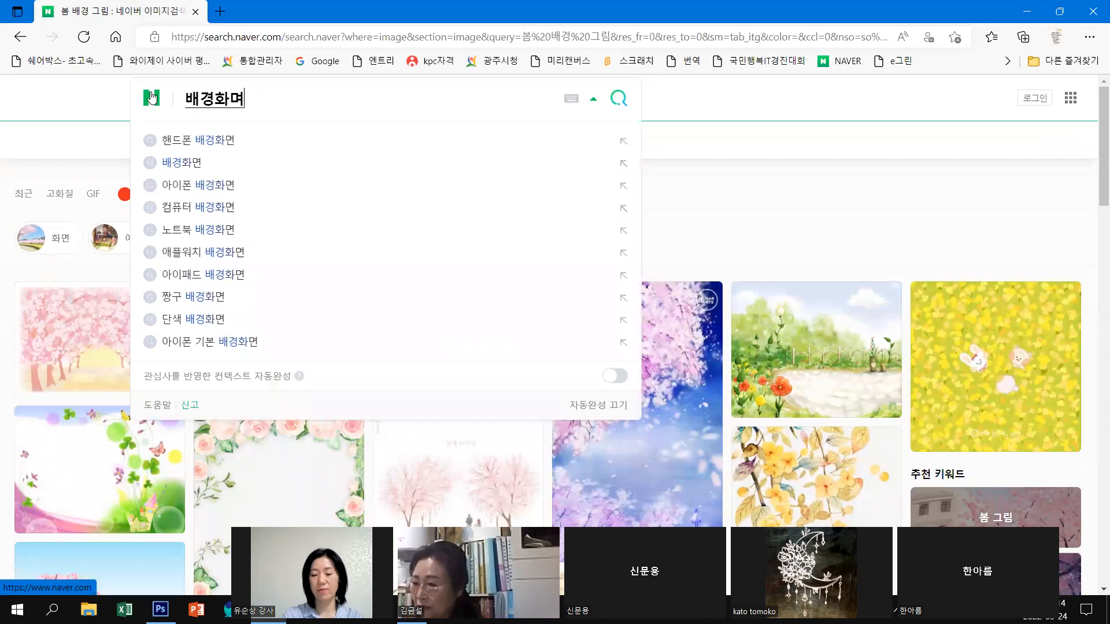
pyautogui.press('Return')
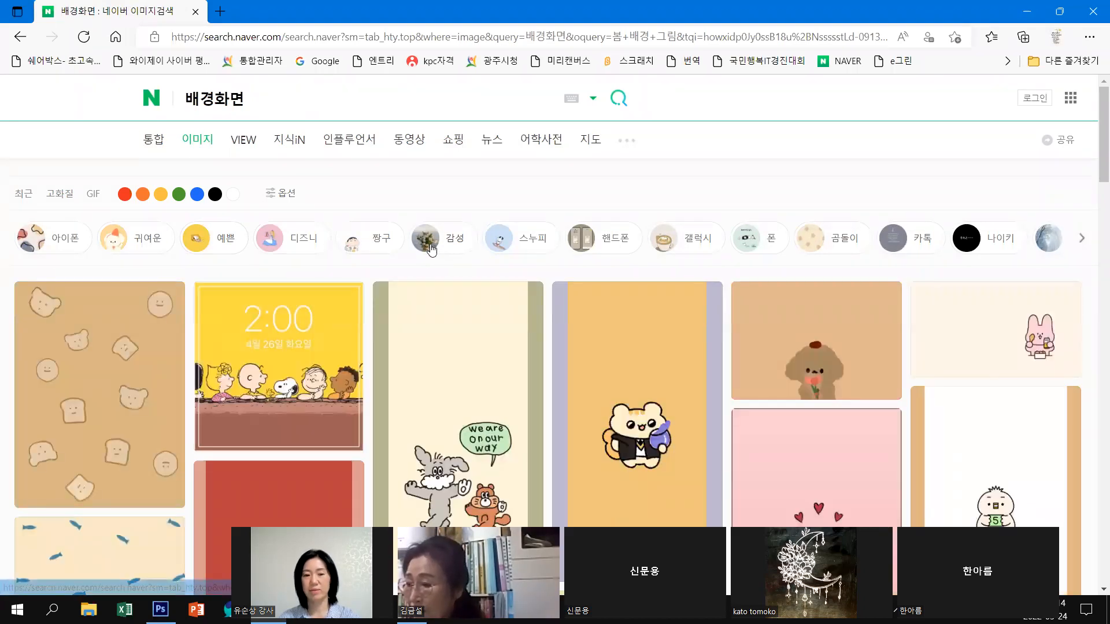
pyautogui.click(430, 244)
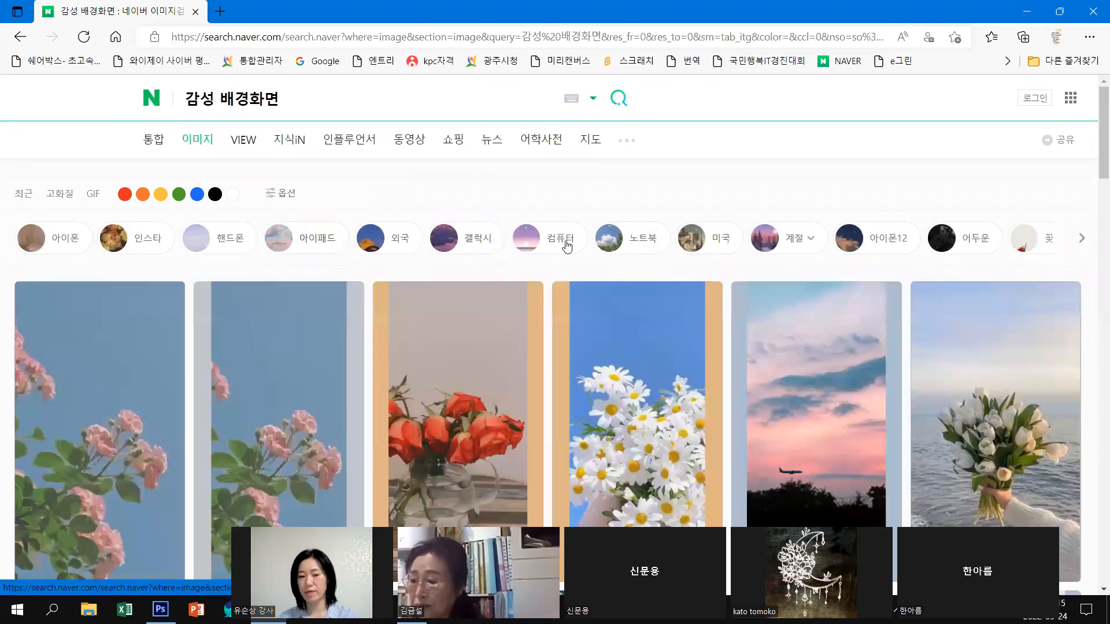
pyautogui.click(609, 248)
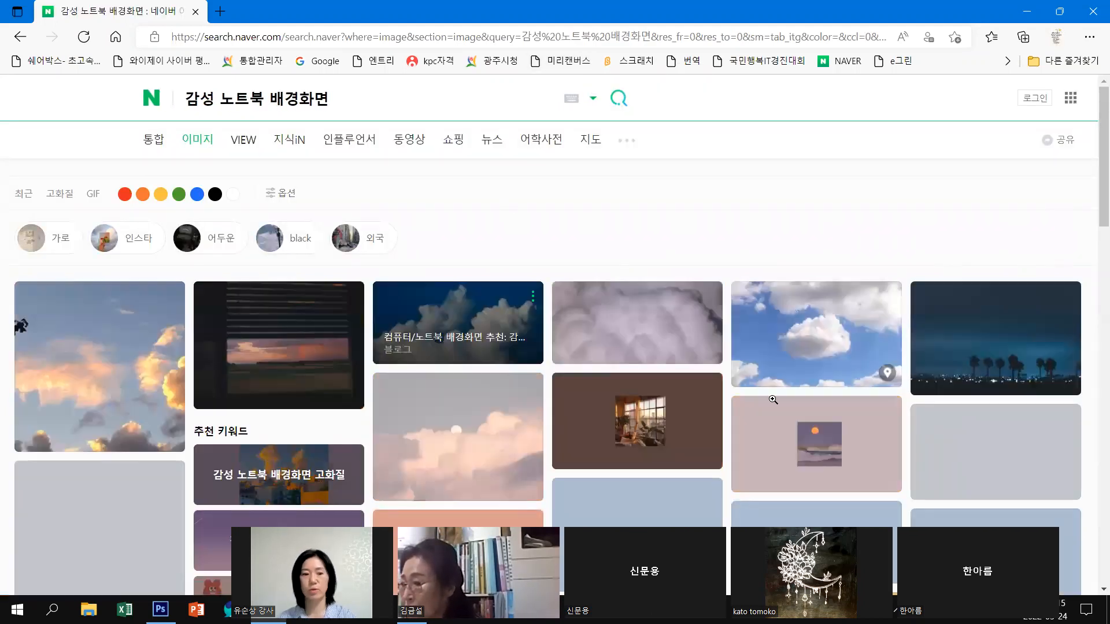
pyautogui.scroll(-5, 118, 259)
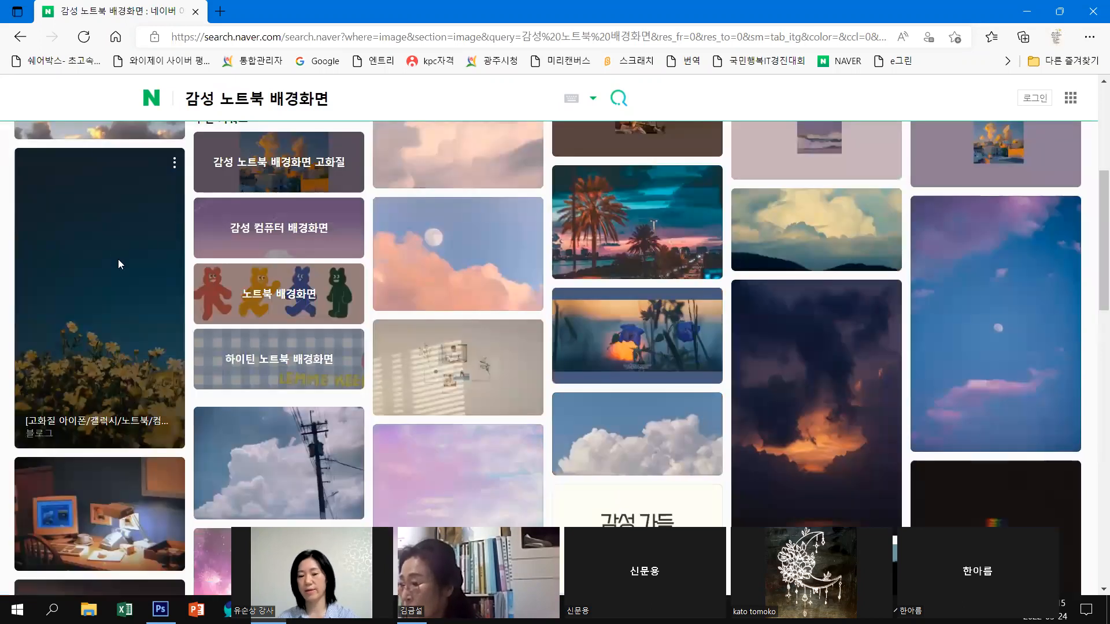
pyautogui.click(121, 263)
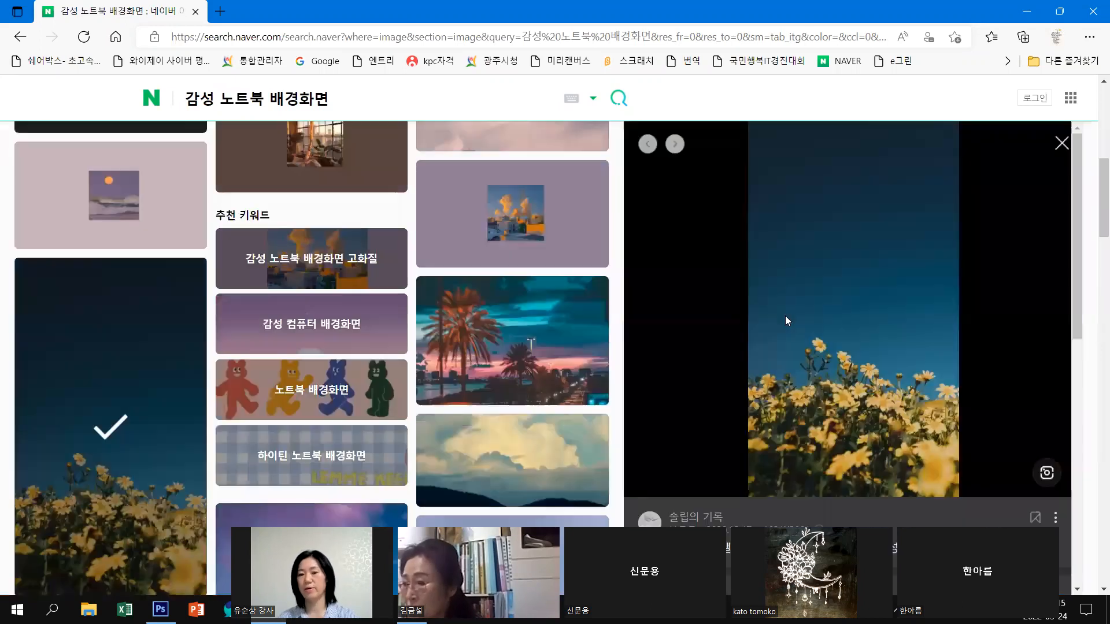
# Bring up 다른 이름으로 사진 저장 for the yellow-flower picture
pyautogui.rightClick(875, 248)
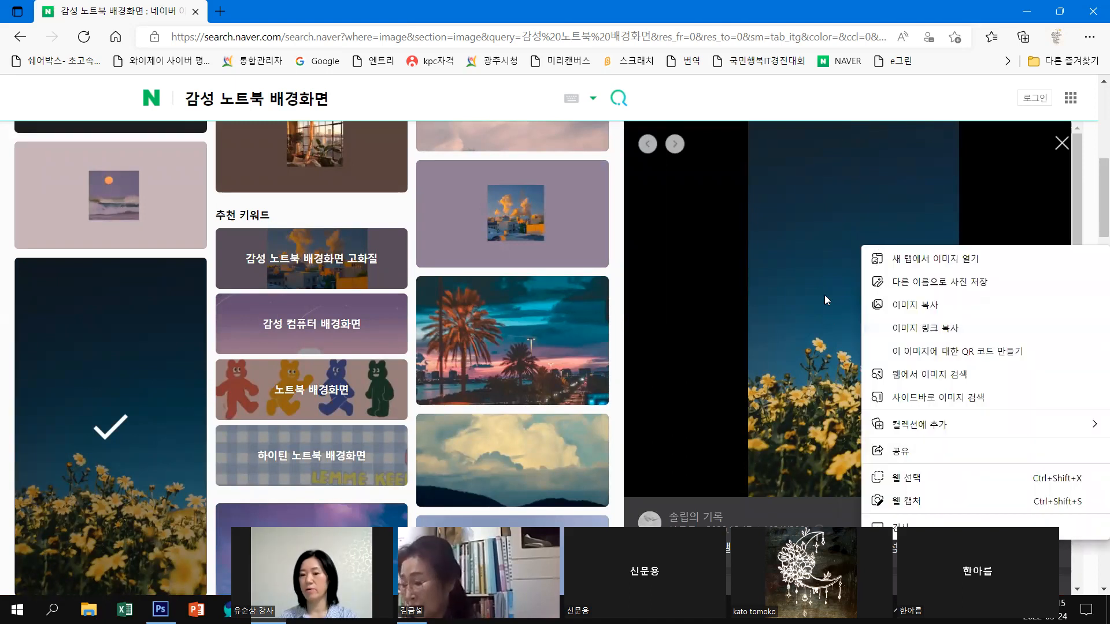
pyautogui.click(854, 285)
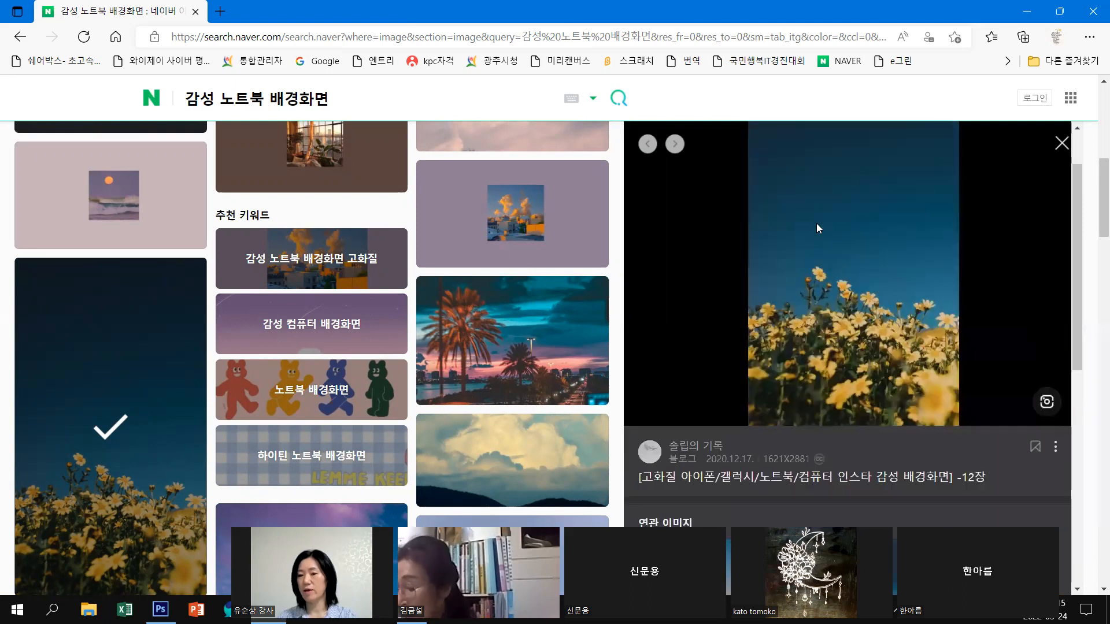
pyautogui.rightClick(816, 223)
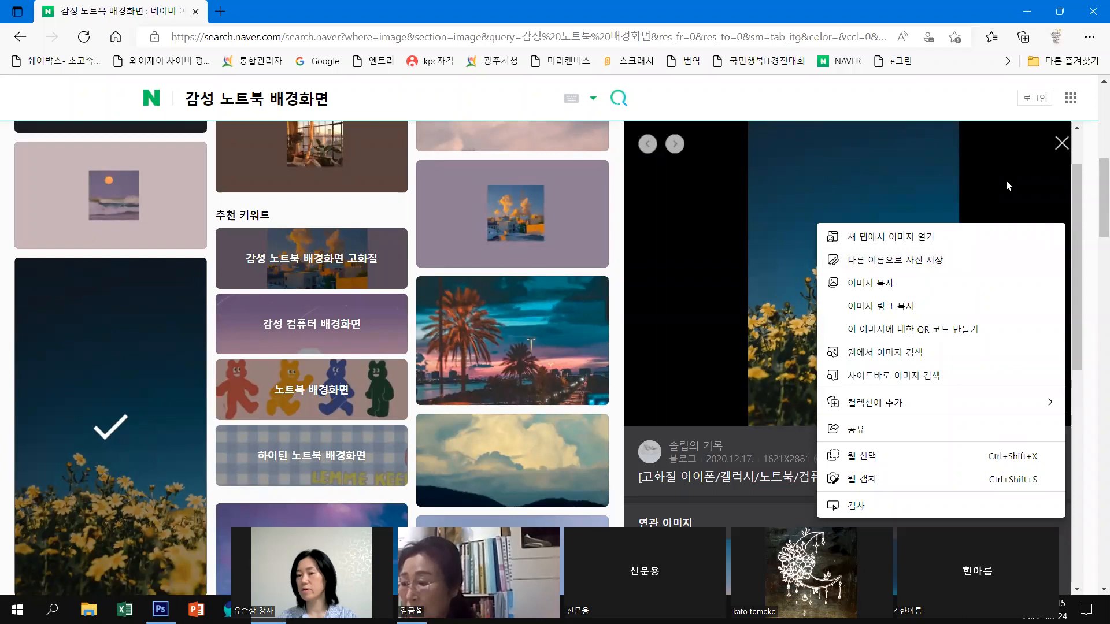
pyautogui.press('Escape')
pyautogui.scroll(1, 843, 248)
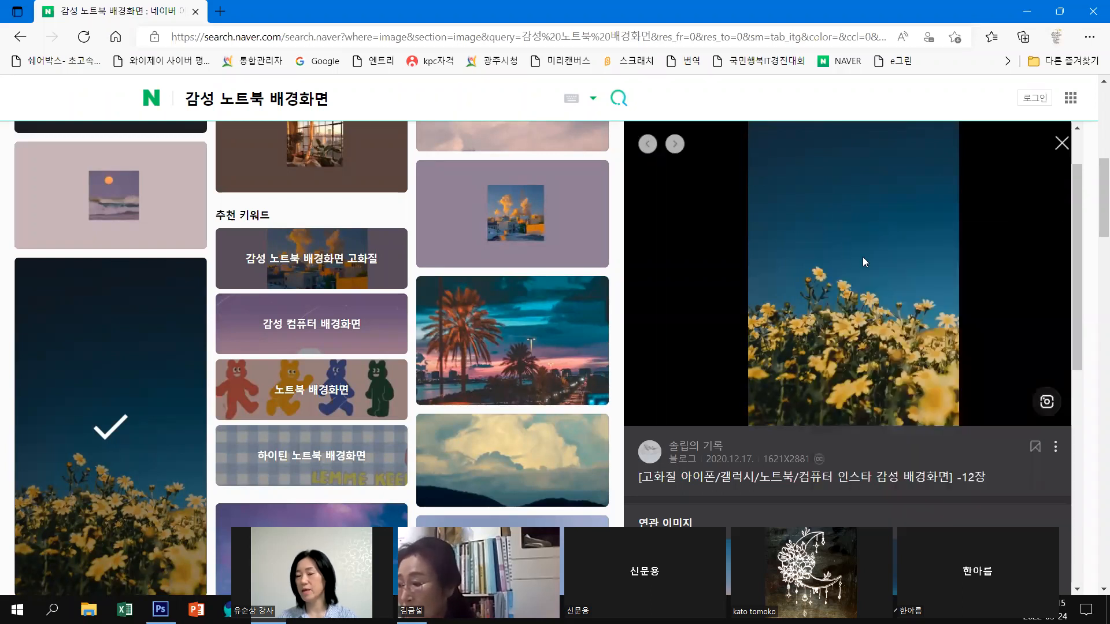
pyautogui.rightClick(846, 251)
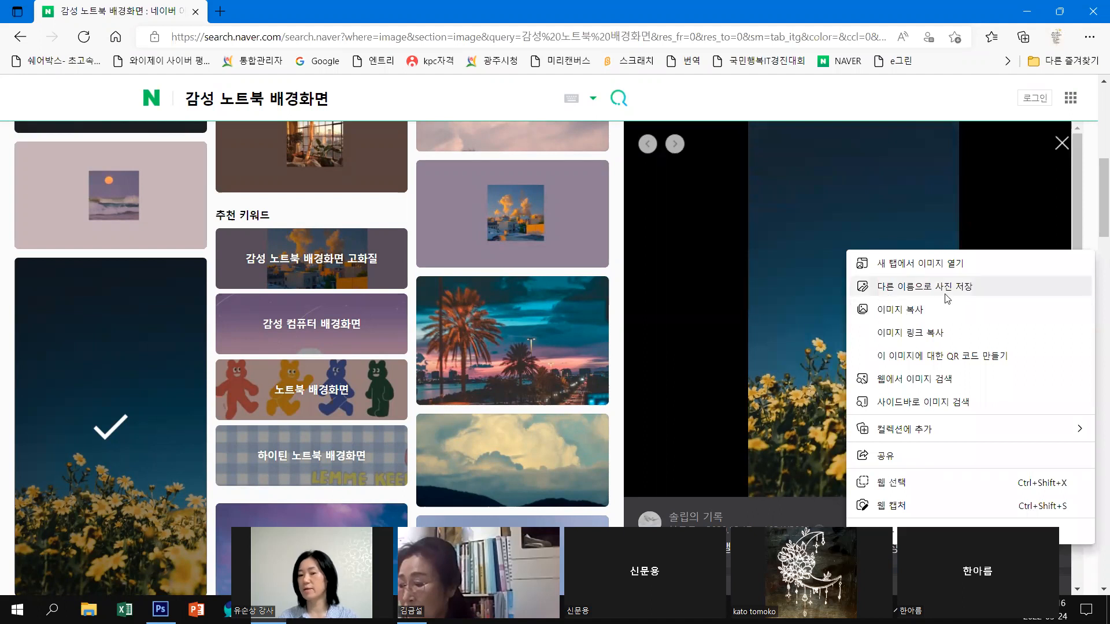
pyautogui.click(901, 286)
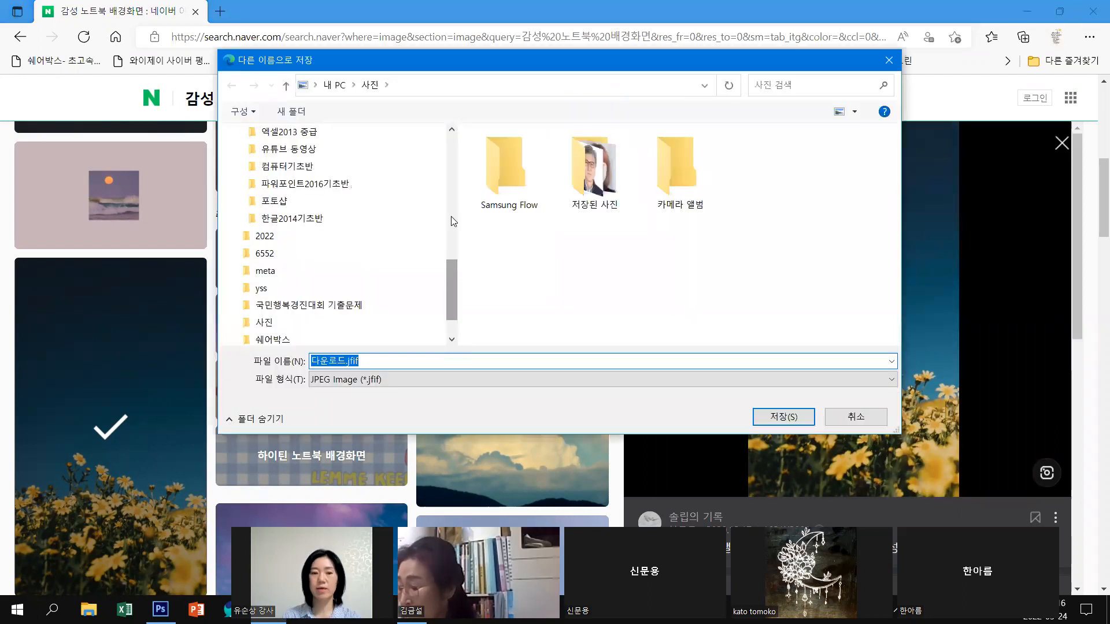
# Choose the 사진 folder and enter 배경화면1 as the file name
pyautogui.scroll(3, 275, 208)
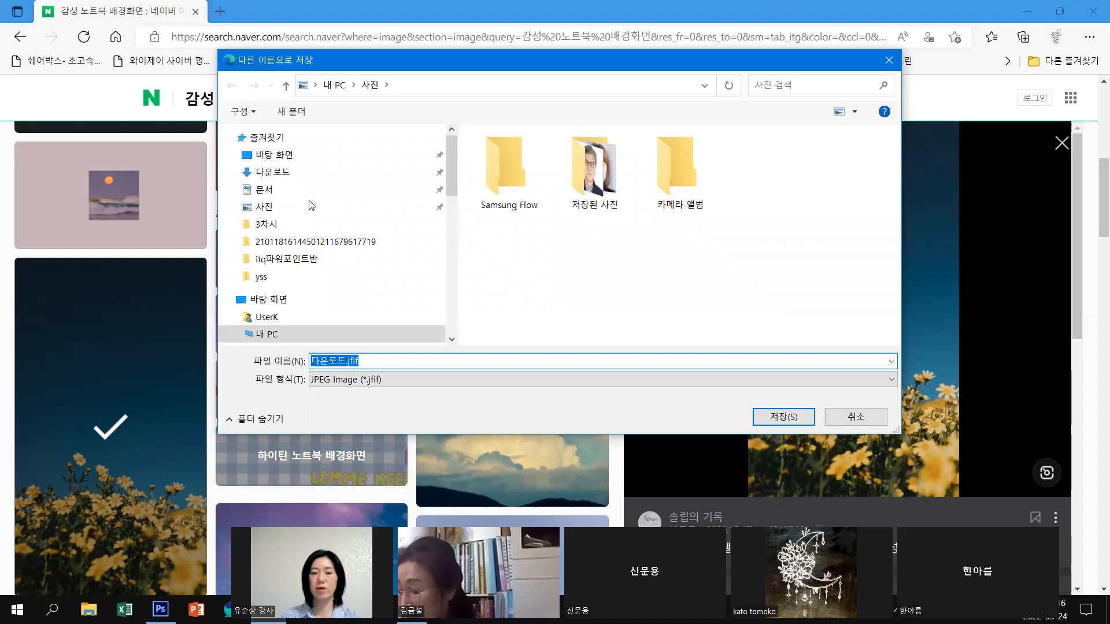
pyautogui.click(274, 207)
pyautogui.click(398, 359)
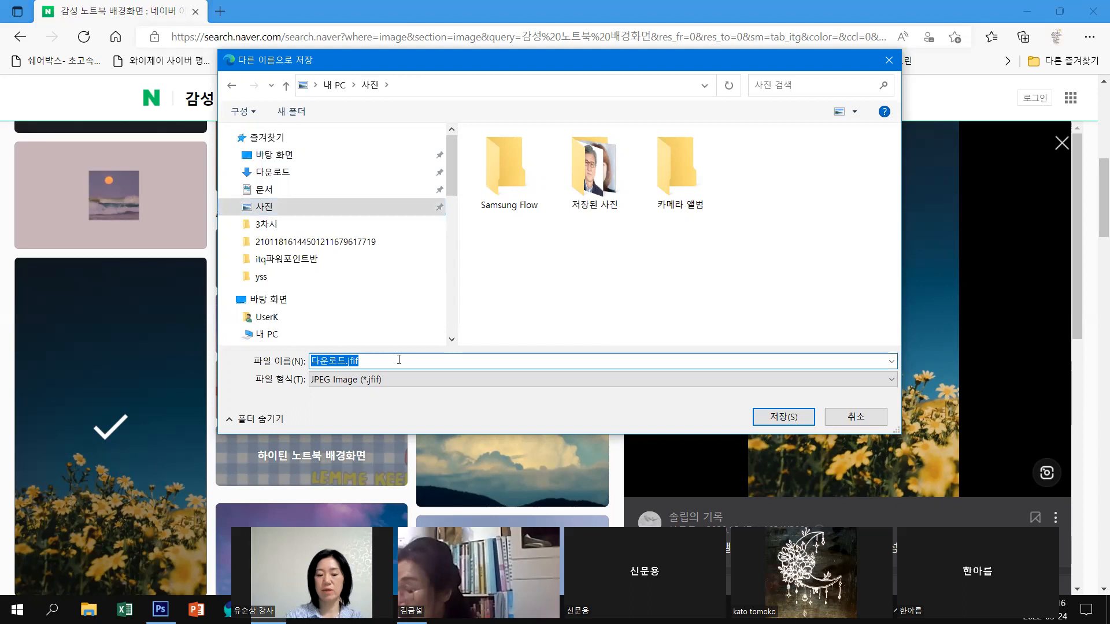
pyautogui.press('BackSpace')
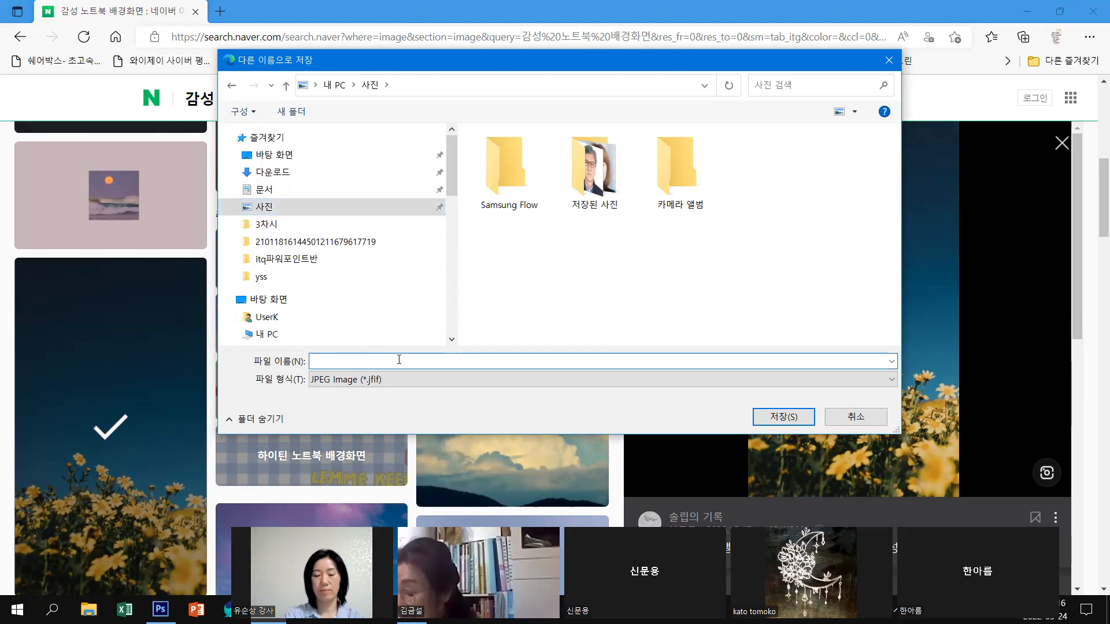
pyautogui.write('qo')
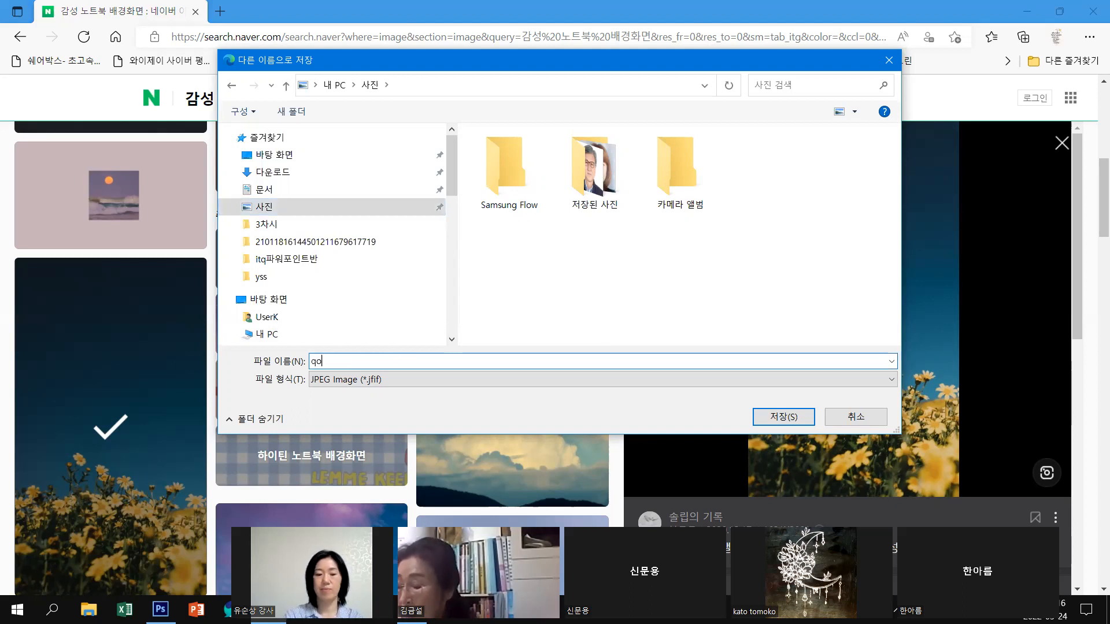
pyautogui.press('BackSpace')
pyautogui.press('BackSpace')
pyautogui.write('배')
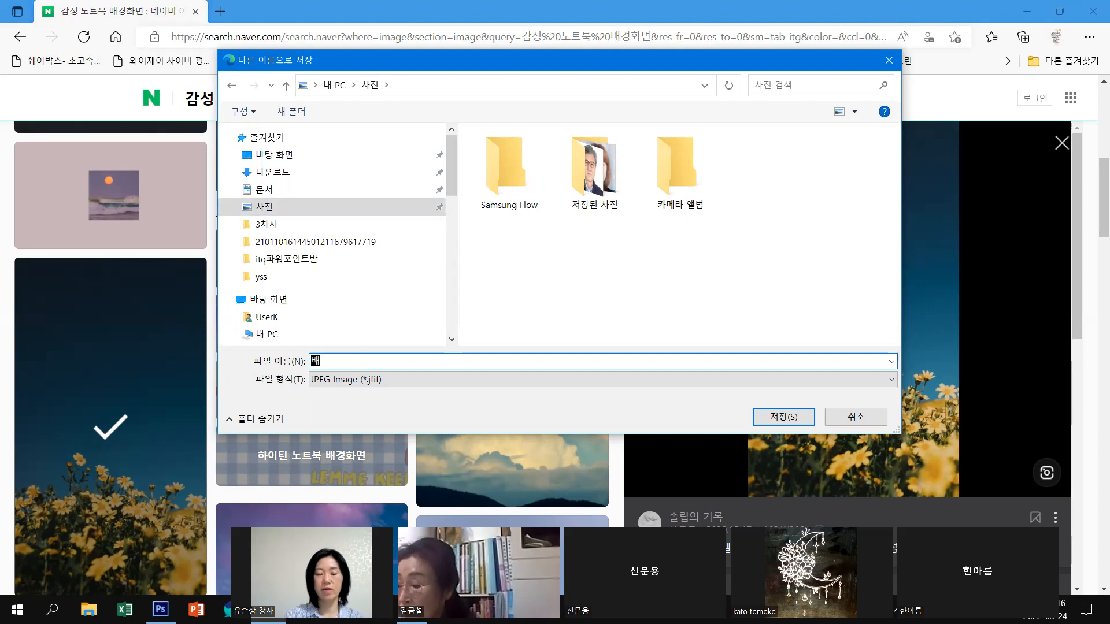
pyautogui.write('경호')
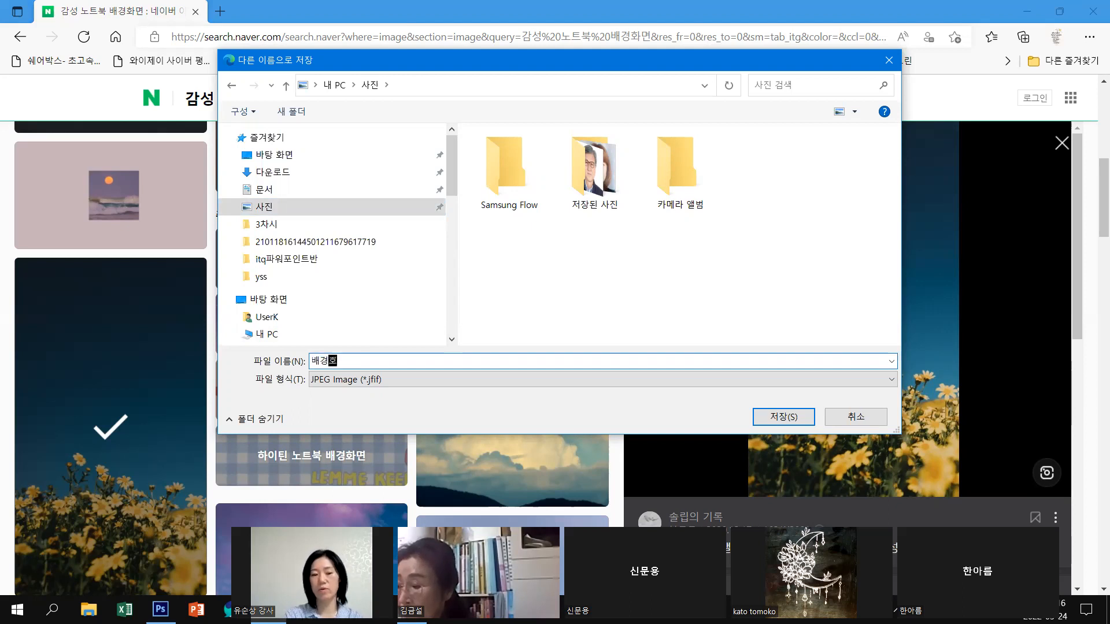
pyautogui.write('면1')
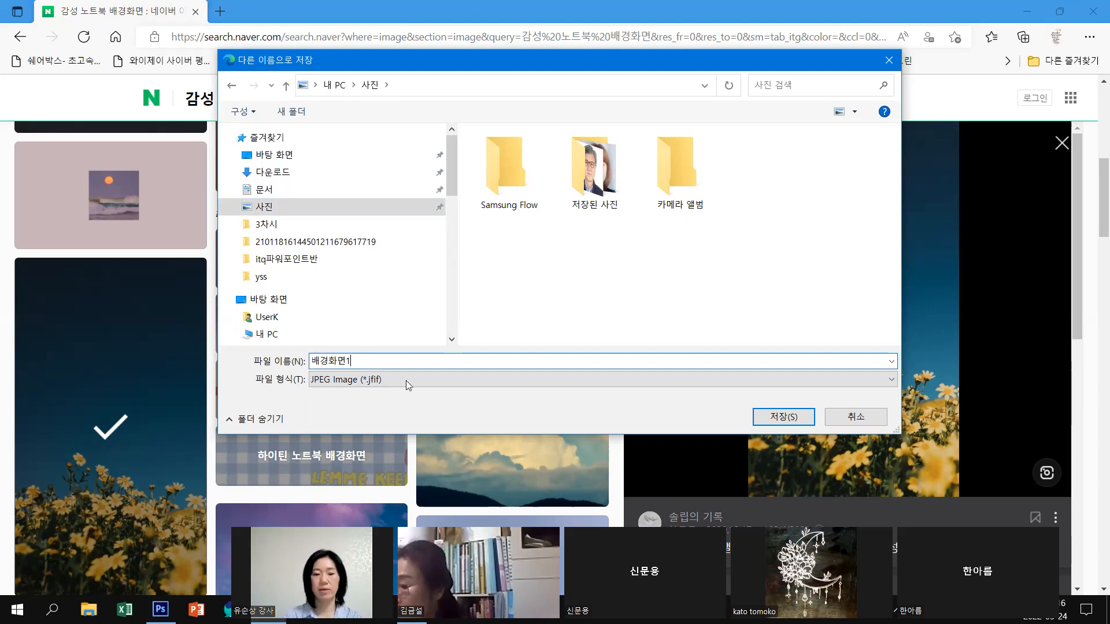
pyautogui.click(408, 380)
pyautogui.click(352, 361)
pyautogui.write('.ㅓ')
pyautogui.press('BackSpace')
# Finish saving 배경화면1.jpg, then open Save image as for the milky-way photo
pyautogui.write('jpg')
pyautogui.press('Return')
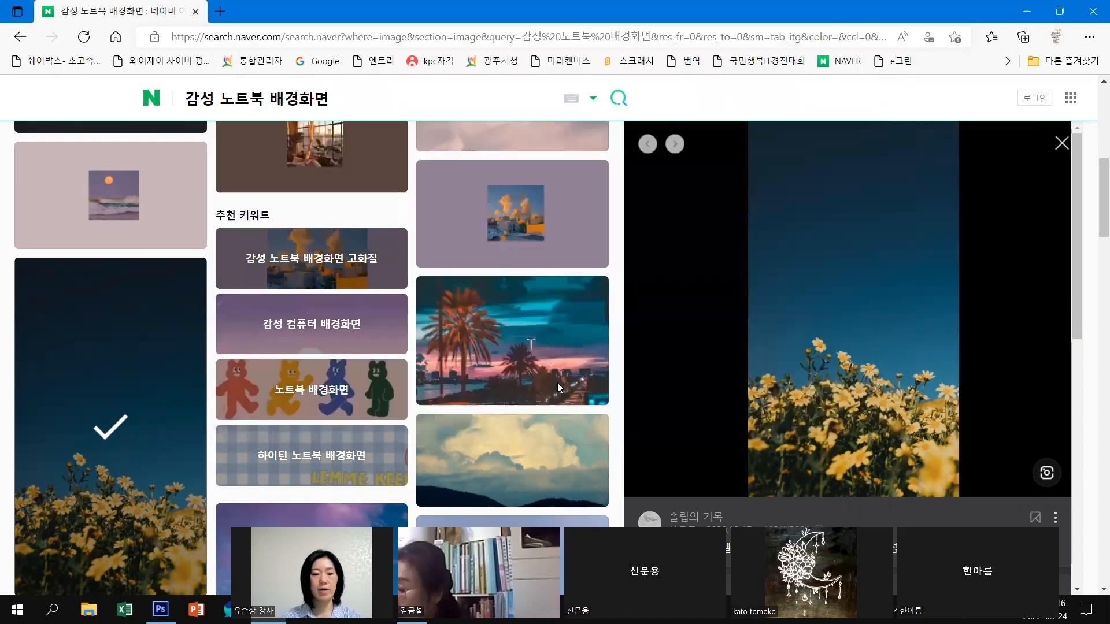
pyautogui.scroll(-10, 558, 387)
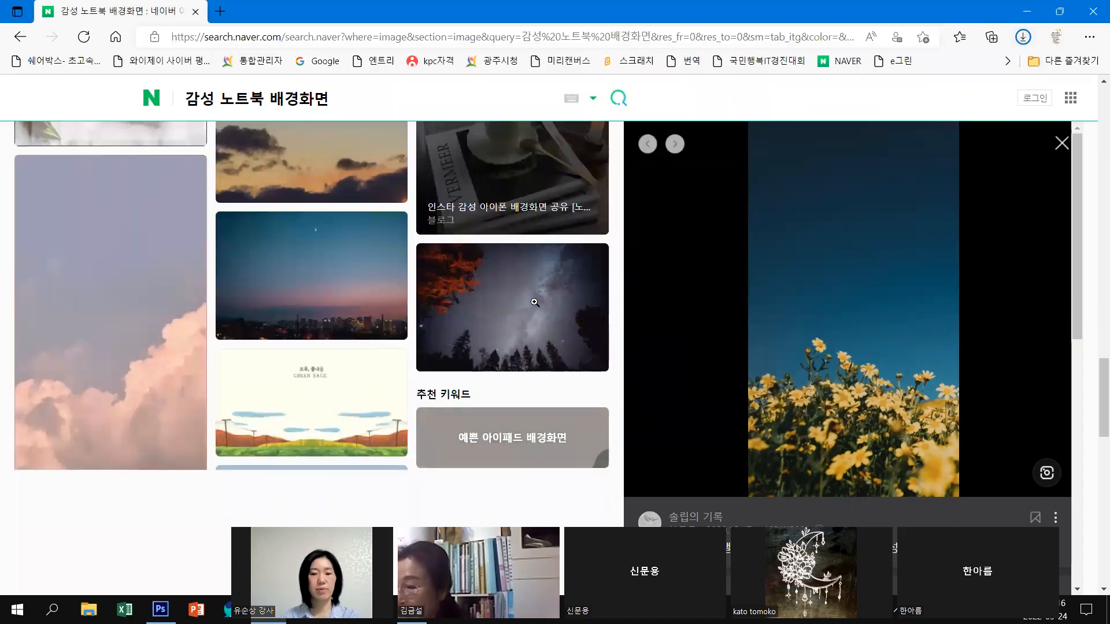
pyautogui.click(534, 302)
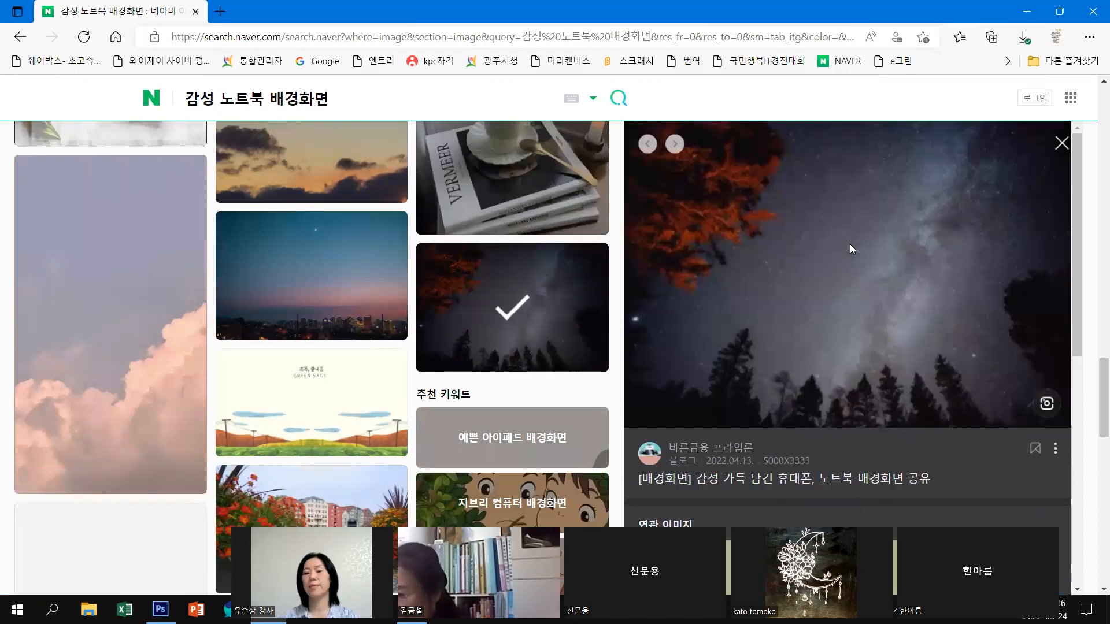
pyautogui.rightClick(851, 244)
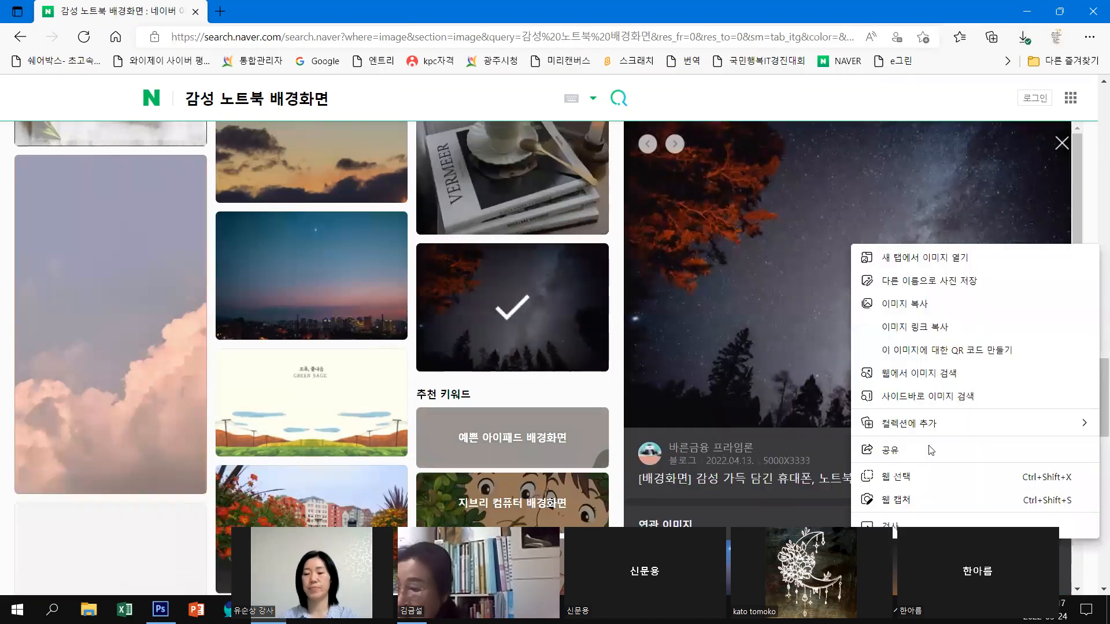
pyautogui.click(955, 283)
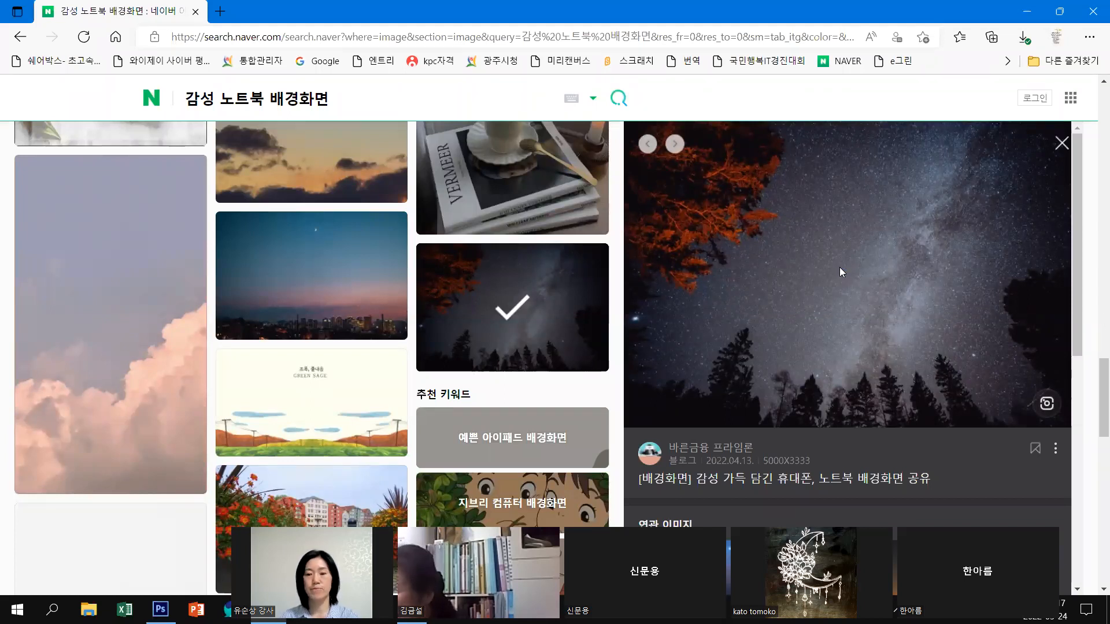
# Save the milky-way photo to the Desktop as 밤하늘.jpg
pyautogui.scroll(5, 448, 178)
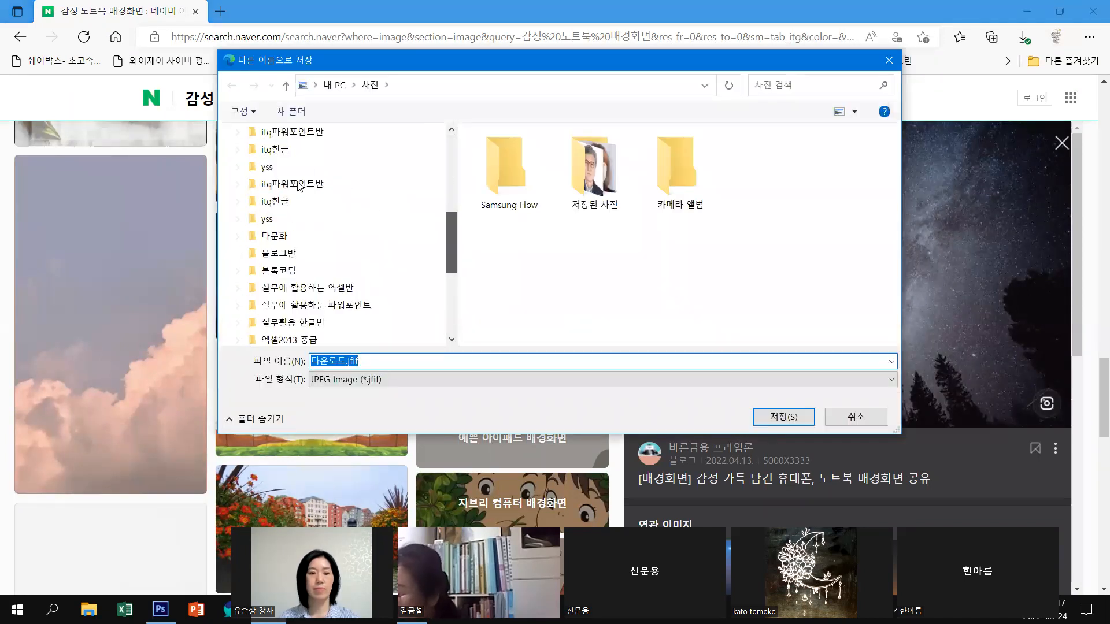
pyautogui.scroll(5, 301, 167)
pyautogui.click(297, 153)
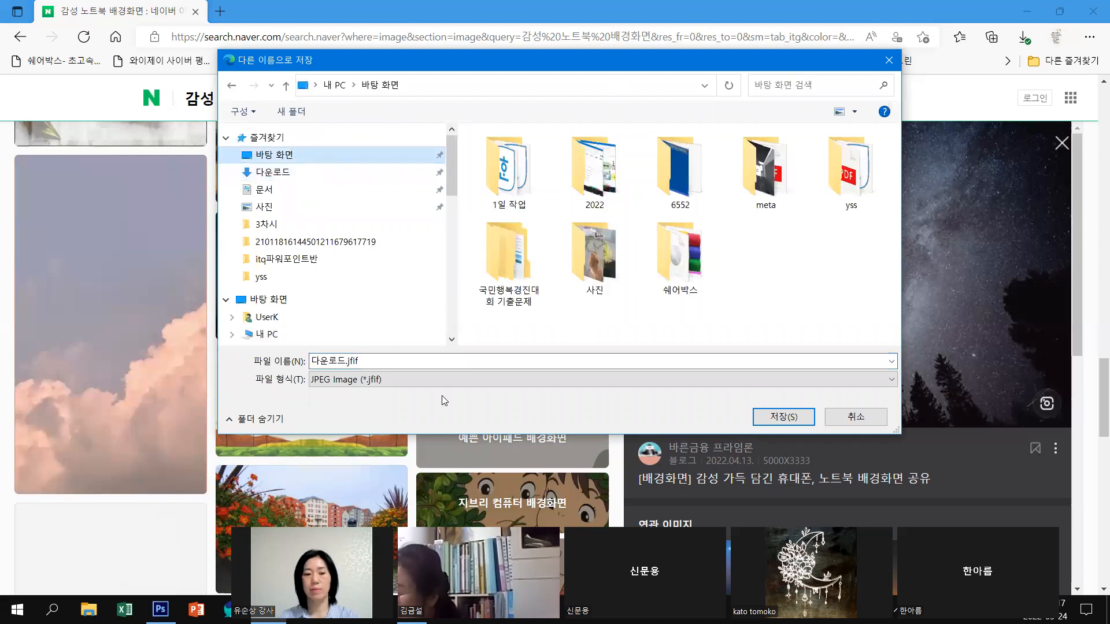
pyautogui.click(394, 359)
pyautogui.hotkey('ctrl', 'a')
pyautogui.write('q')
pyautogui.press('BackSpace')
pyautogui.write('바')
pyautogui.write('ㅁ하')
pyautogui.write('늘')
pyautogui.press('BackSpace')
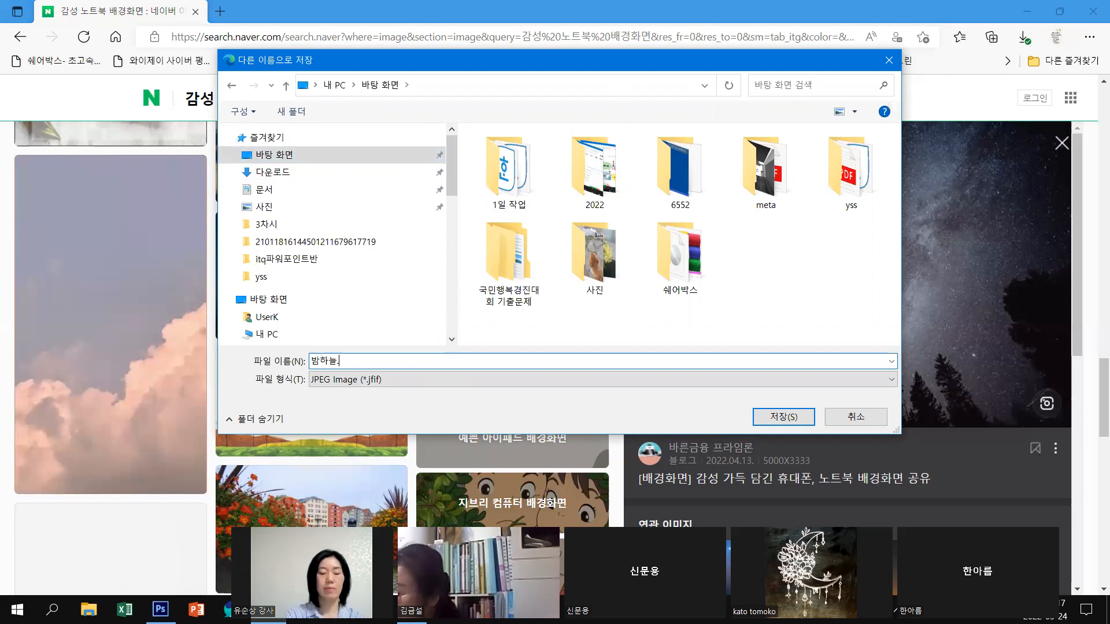
pyautogui.write('.')
pyautogui.press('BackSpace')
pyautogui.press('Hangul')
pyautogui.write('jp')
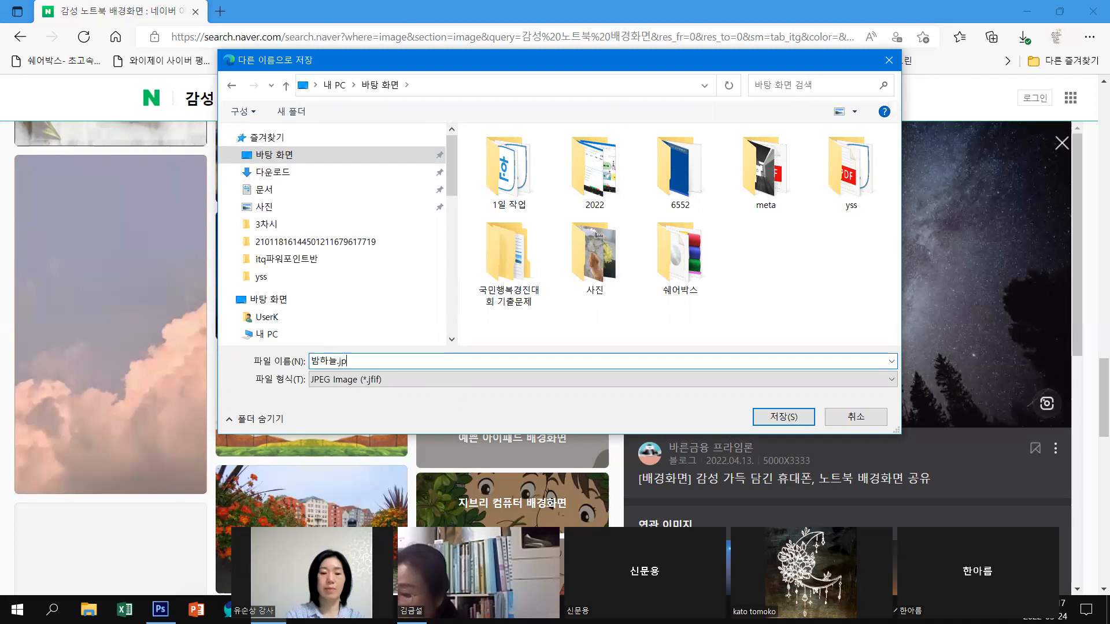
pyautogui.write('g')
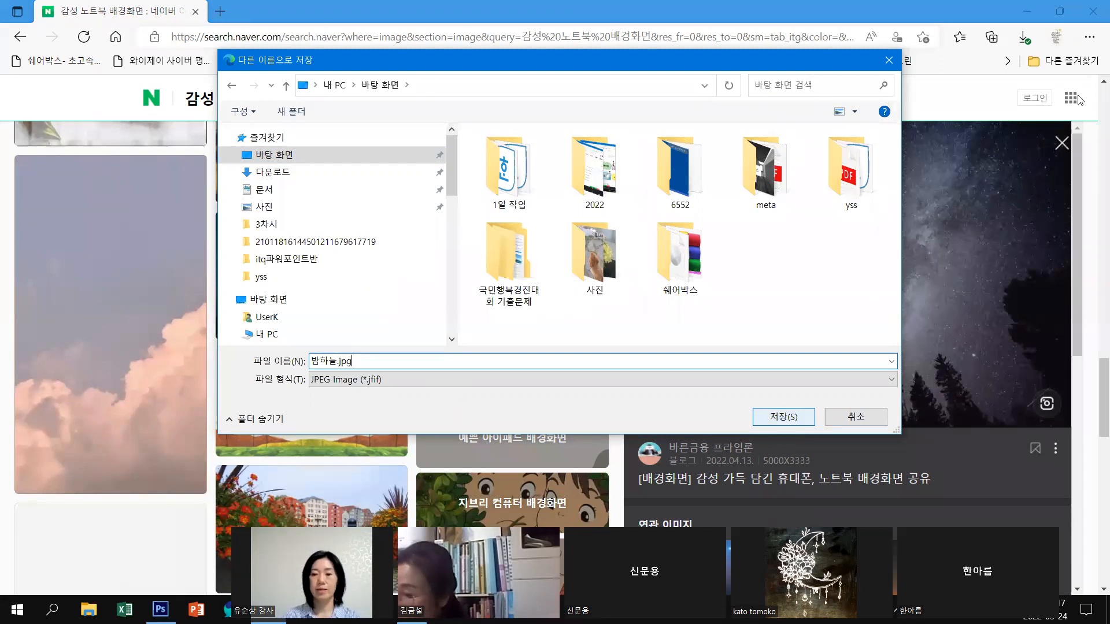
pyautogui.click(784, 417)
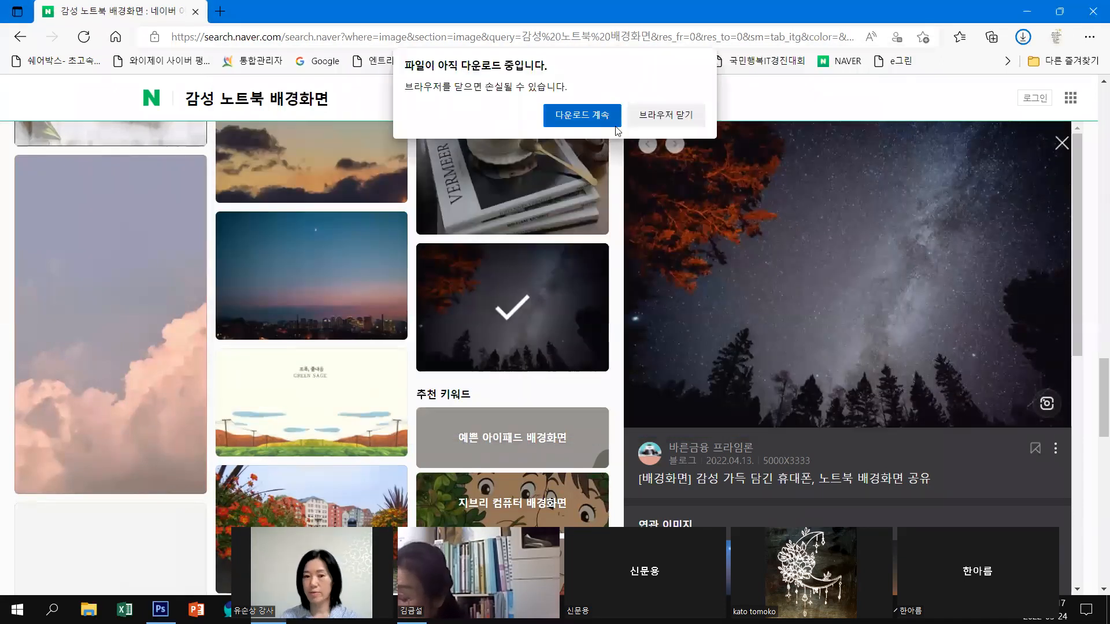
# Close the browser, then open 가족.jpg and 밤.jpg together from the 사진 folder via File > Open
pyautogui.click(685, 116)
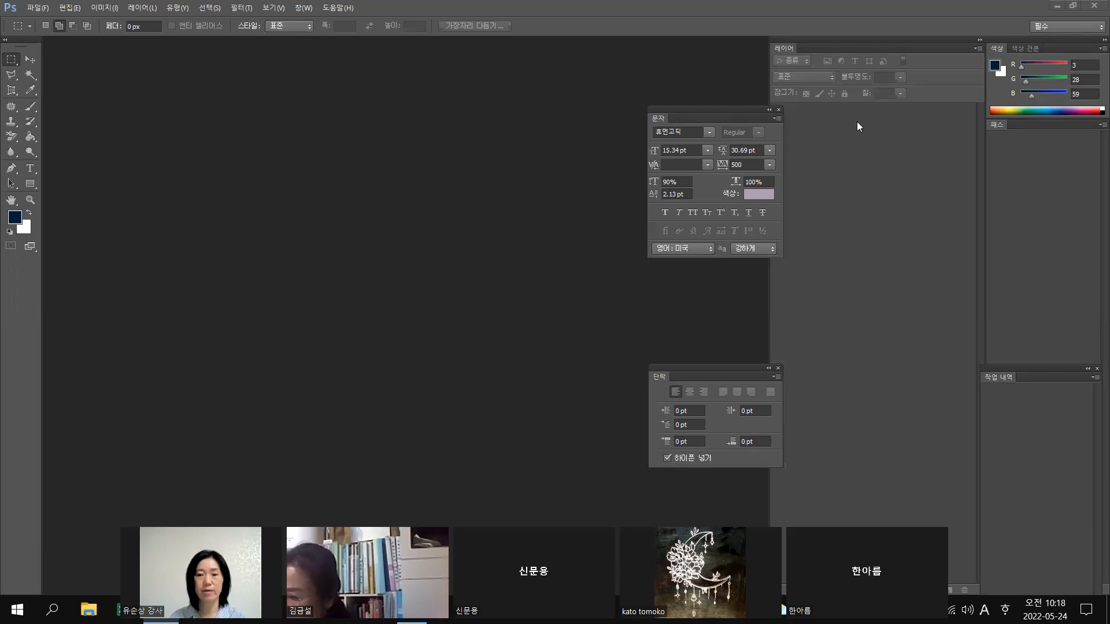
pyautogui.moveTo(857, 126); pyautogui.dragTo(857, 136)
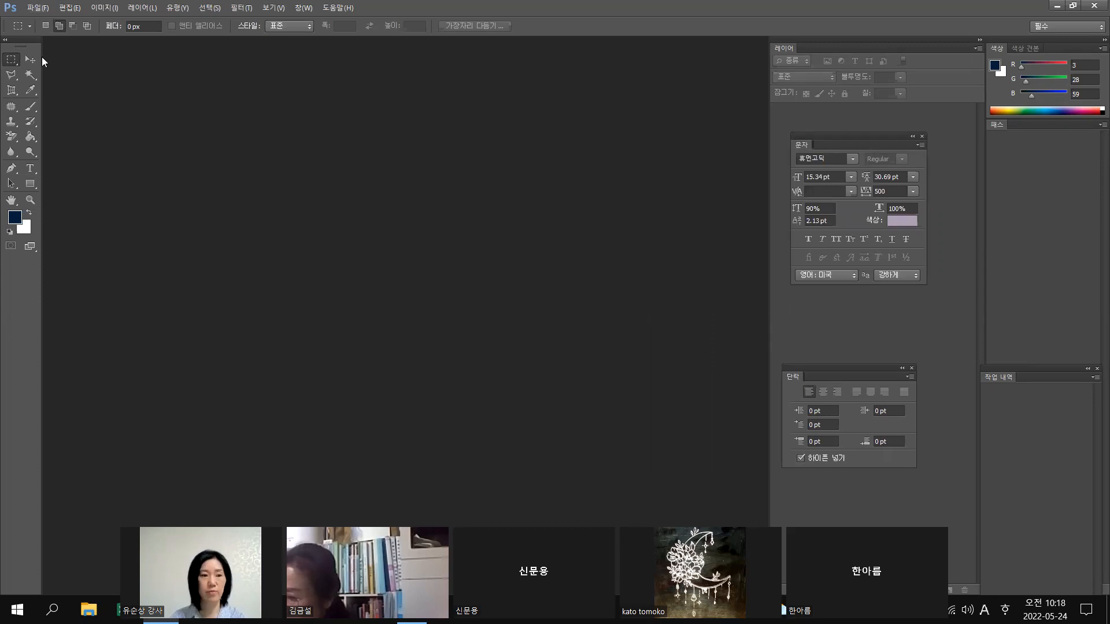
pyautogui.click(39, 10)
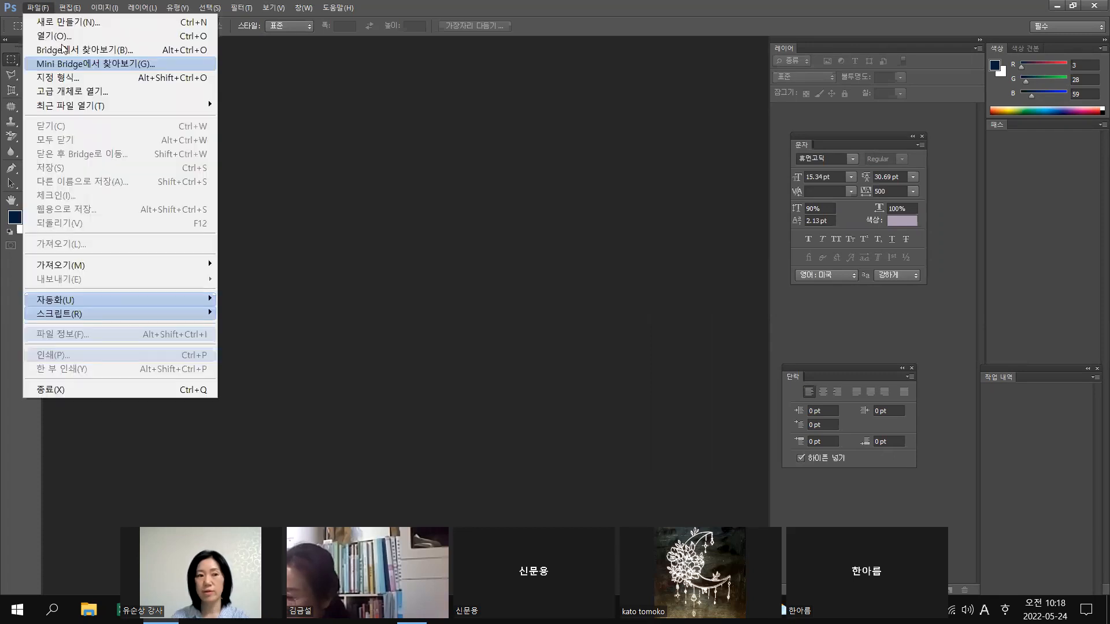
pyautogui.click(64, 37)
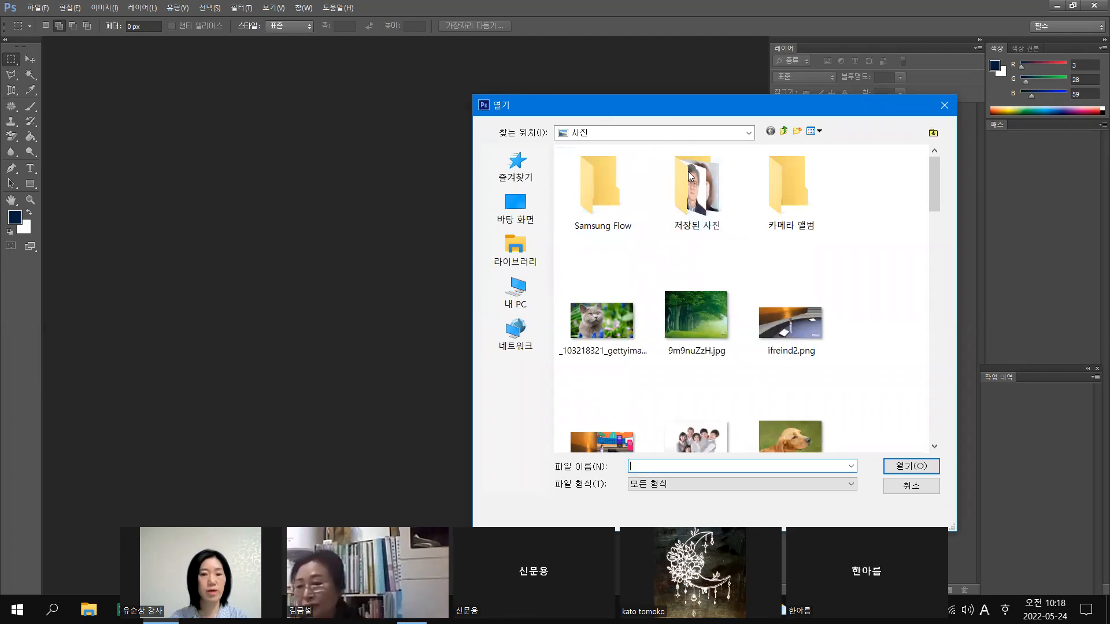
pyautogui.moveTo(673, 103); pyautogui.dragTo(436, 47)
pyautogui.scroll(-3, 703, 172)
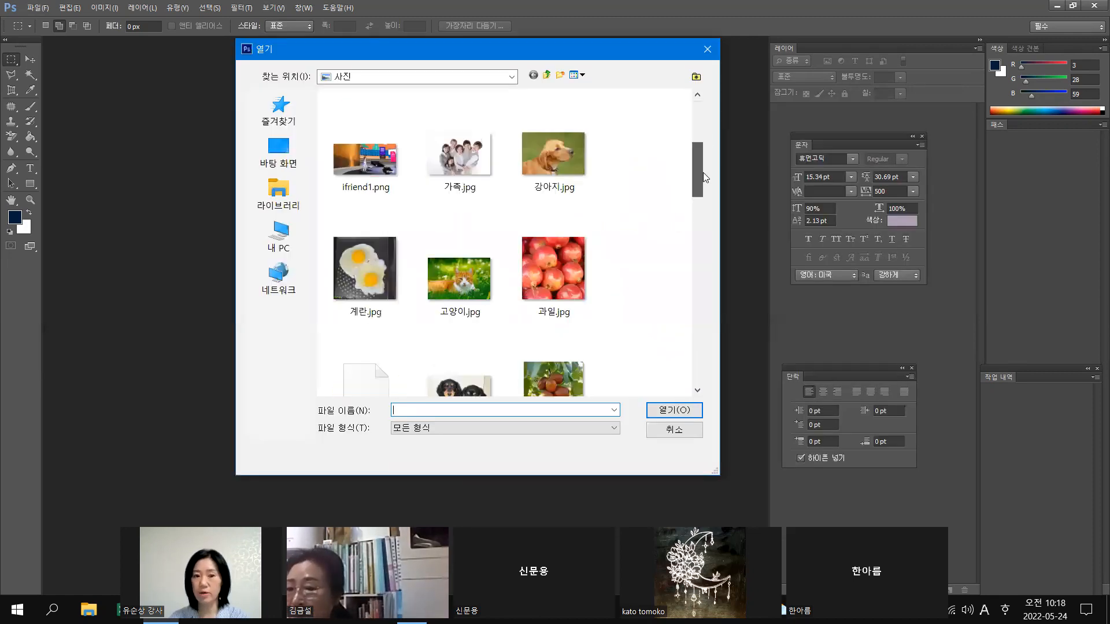
pyautogui.scroll(2, 702, 163)
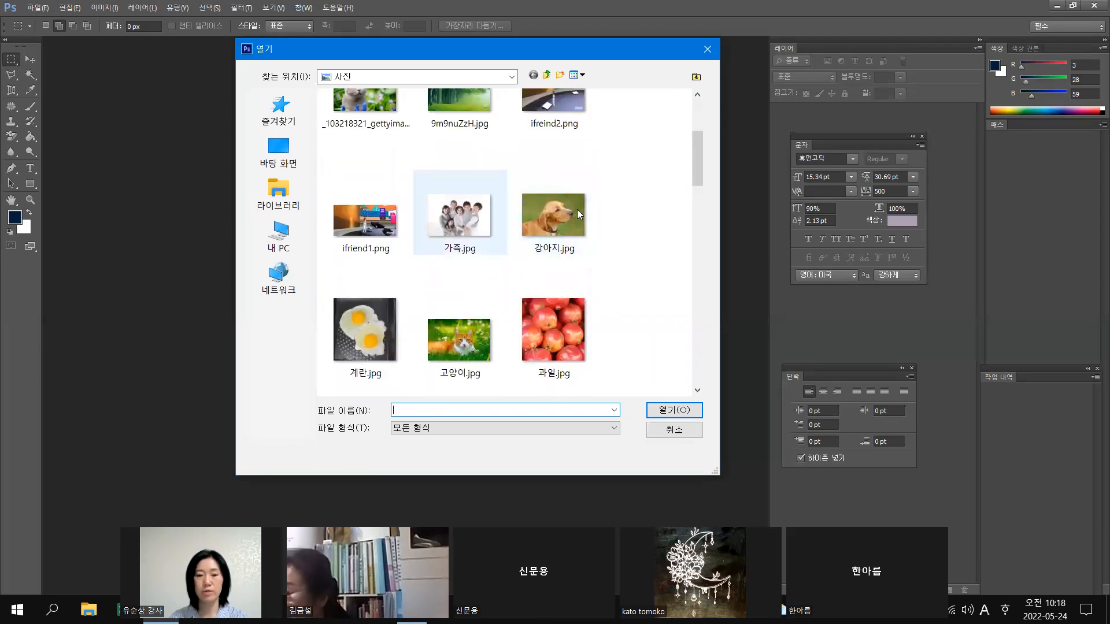
pyautogui.scroll(-3, 698, 176)
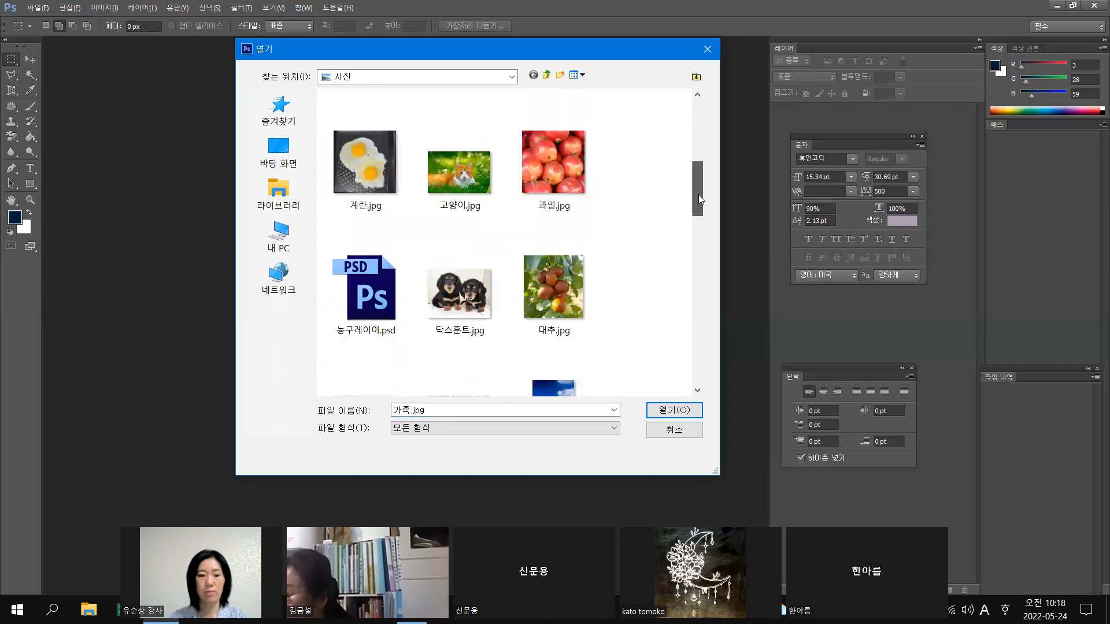
pyautogui.scroll(-5, 701, 245)
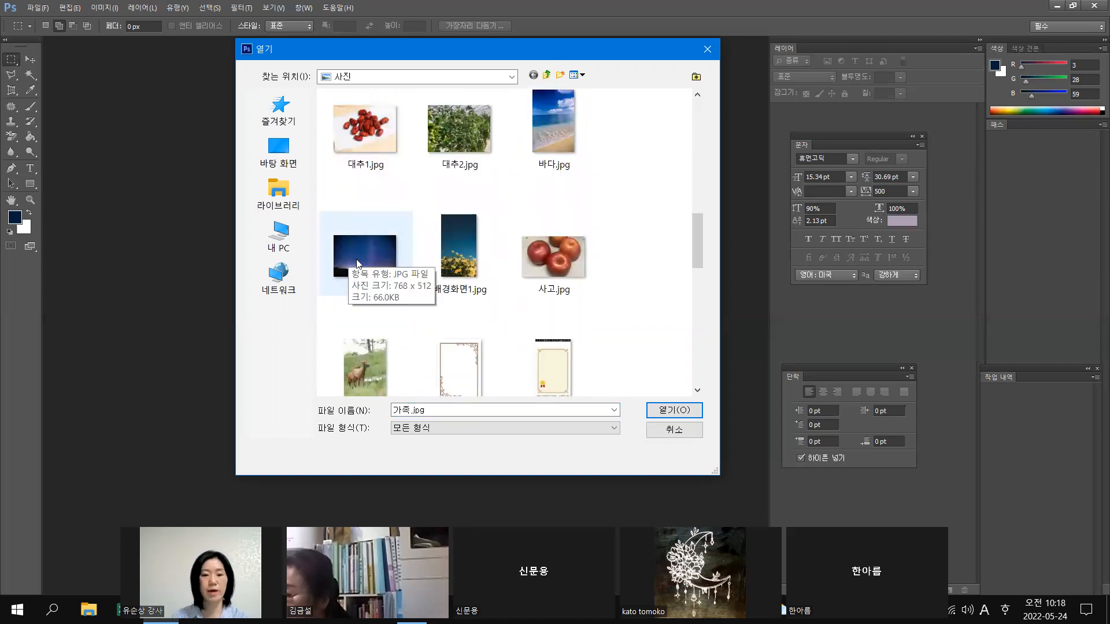
pyautogui.keyDown('ctrl'); pyautogui.click(357, 260); pyautogui.keyUp('ctrl')
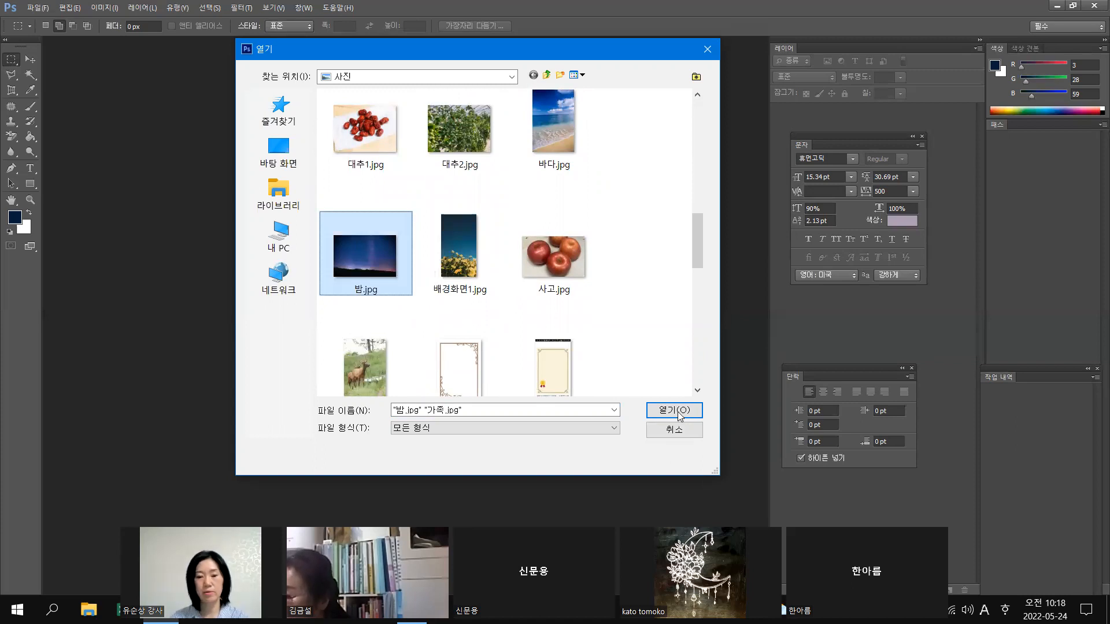
pyautogui.click(678, 413)
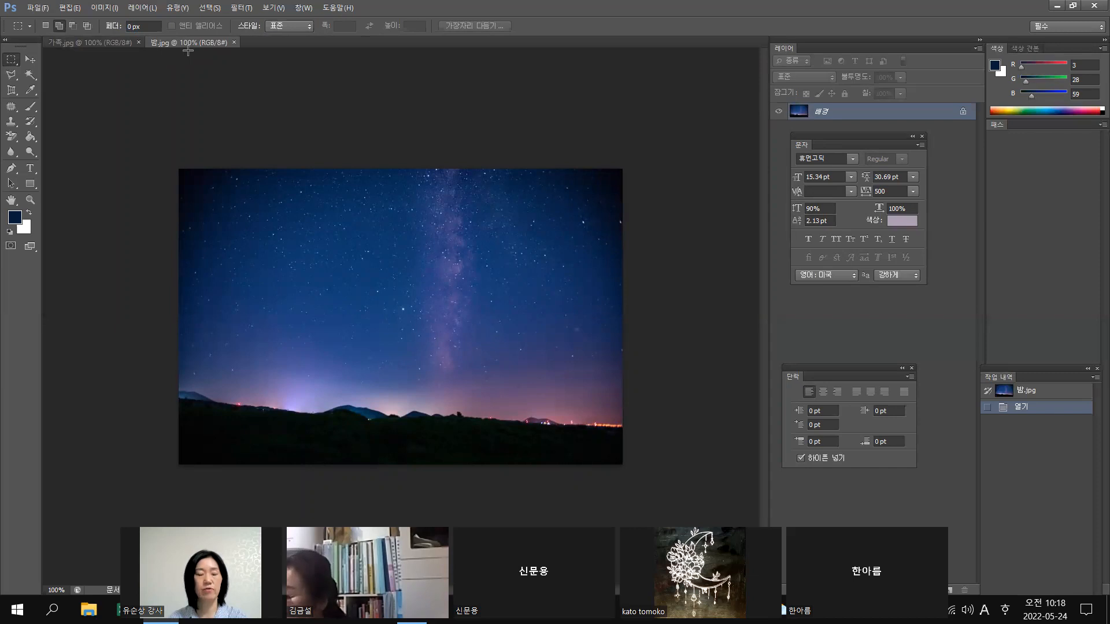
# Float the 밤.jpg and 가족.jpg tabs into their own windows and place them side by side
pyautogui.moveTo(186, 44); pyautogui.dragTo(438, 113)
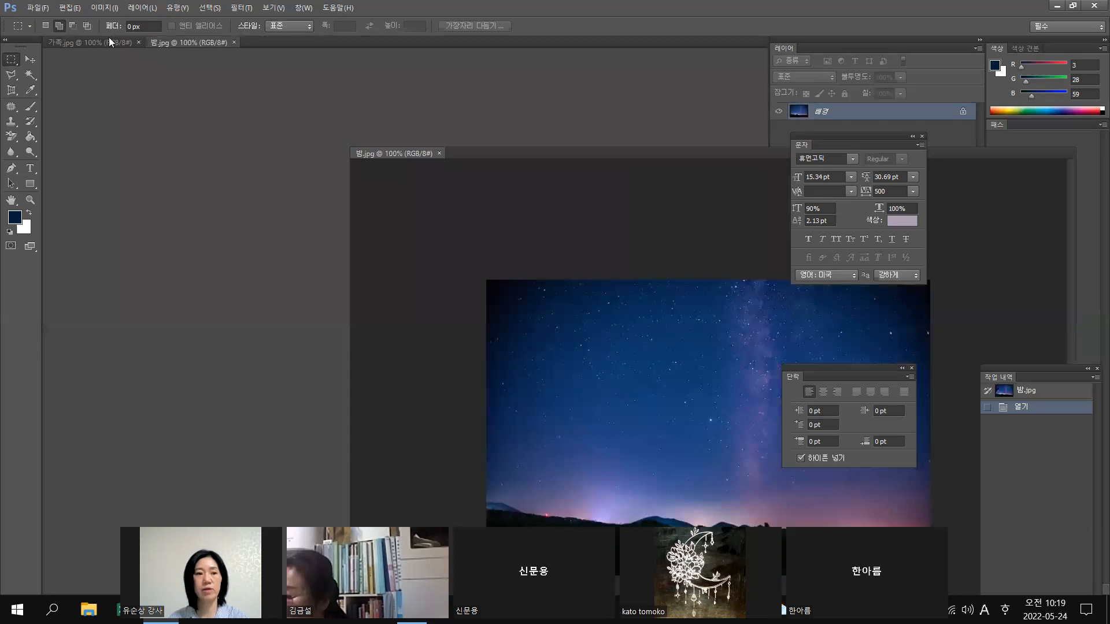
pyautogui.moveTo(176, 159); pyautogui.dragTo(177, 160)
pyautogui.moveTo(516, 112); pyautogui.dragTo(412, 110)
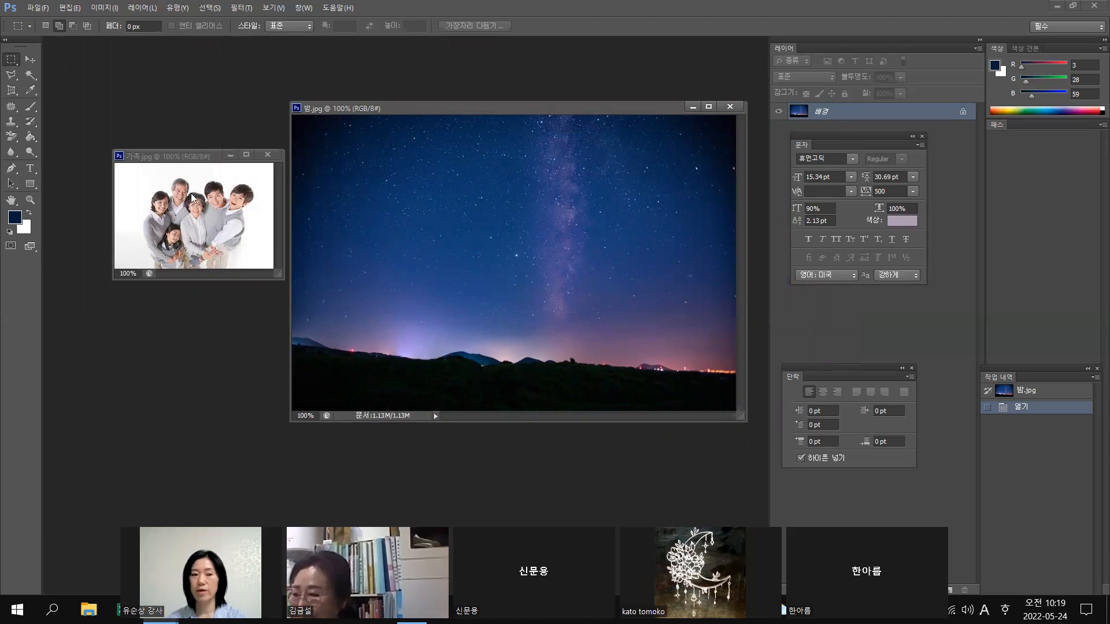
pyautogui.click(194, 156)
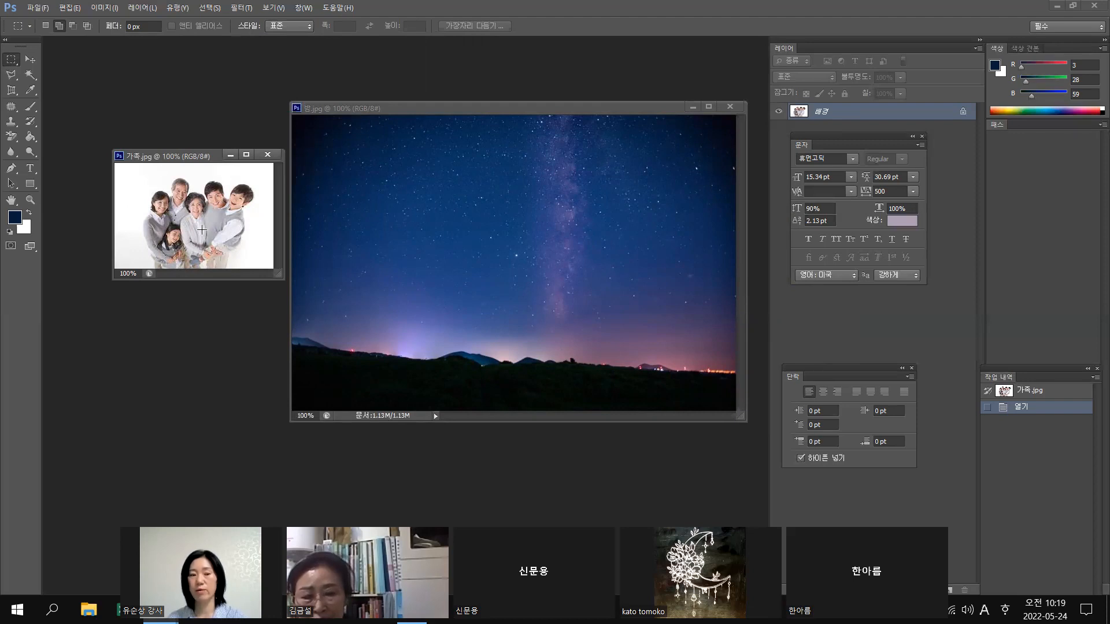
pyautogui.moveTo(173, 157); pyautogui.dragTo(245, 140)
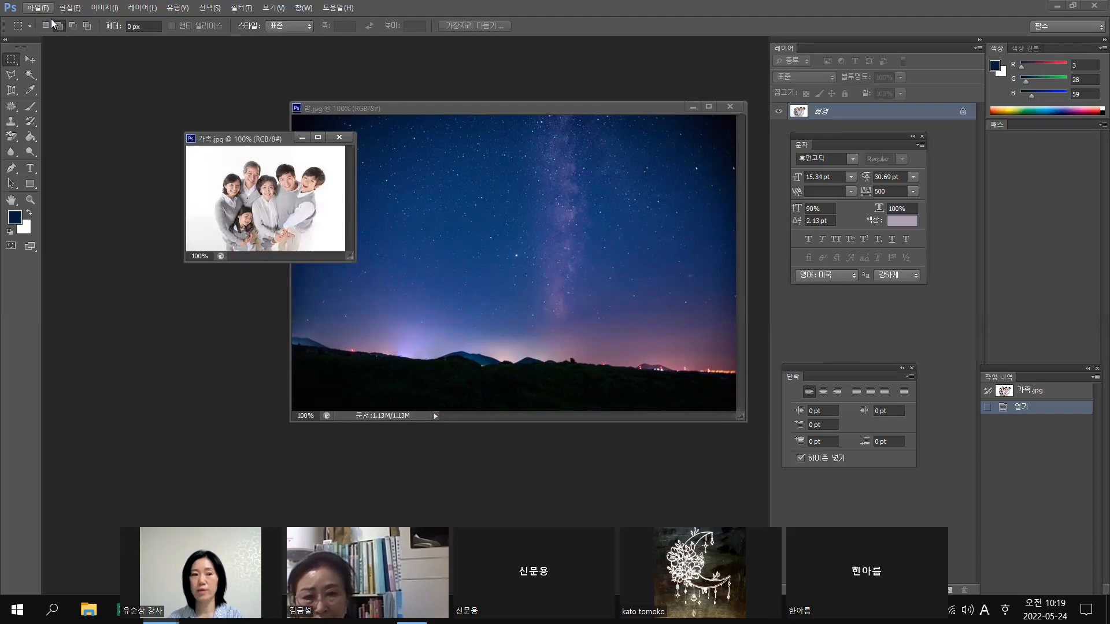
# Create a new white 640 × 420 pixel document with File > New
pyautogui.click(41, 8)
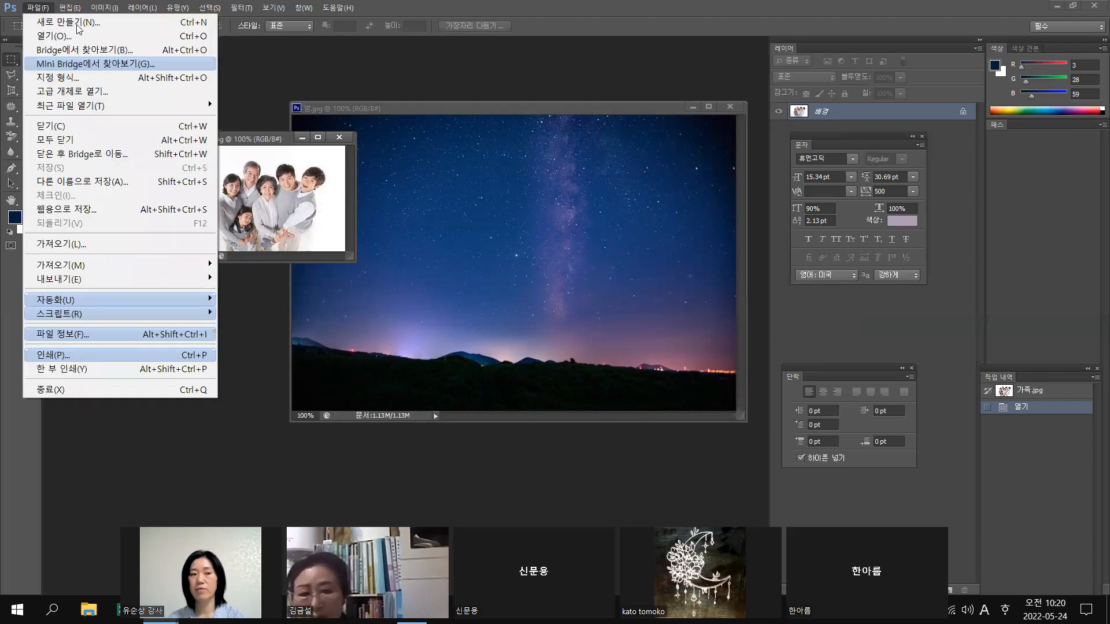
pyautogui.click(79, 29)
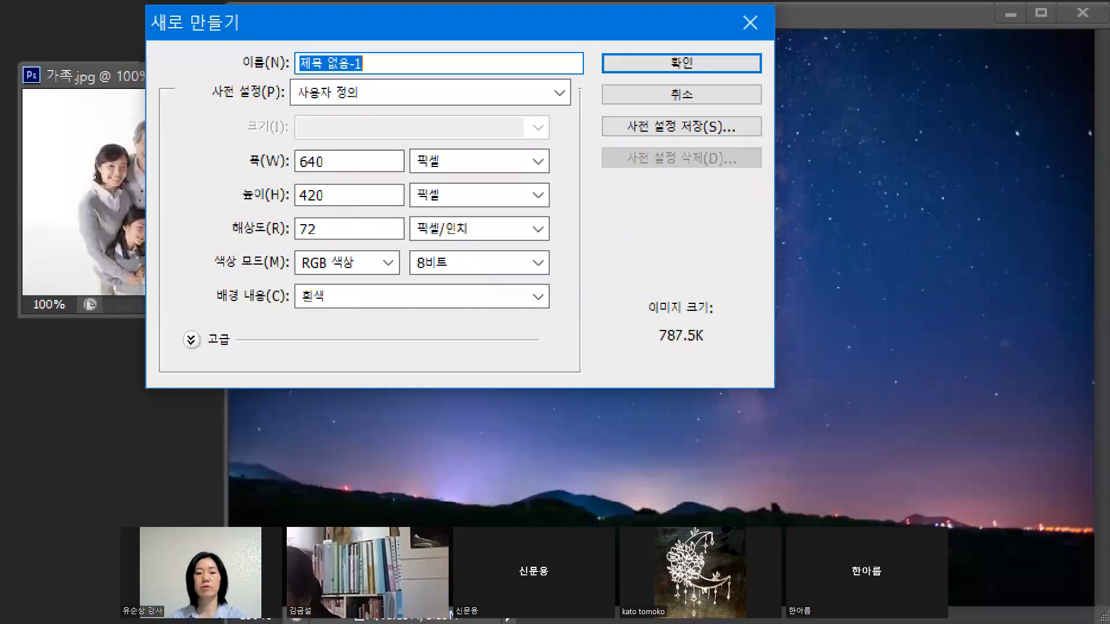
pyautogui.moveTo(336, 210)
pyautogui.mouseDown()
pyautogui.moveTo(386, 137)
pyautogui.moveTo(320, 217)
pyautogui.mouseUp()
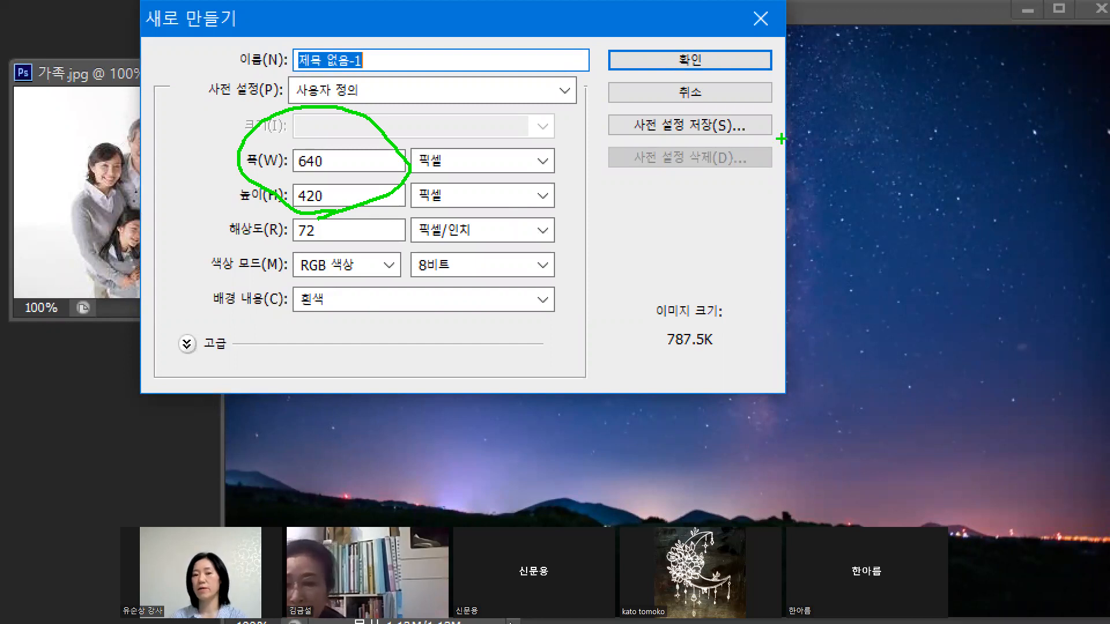
pyautogui.moveTo(682, 38); pyautogui.dragTo(812, 40)
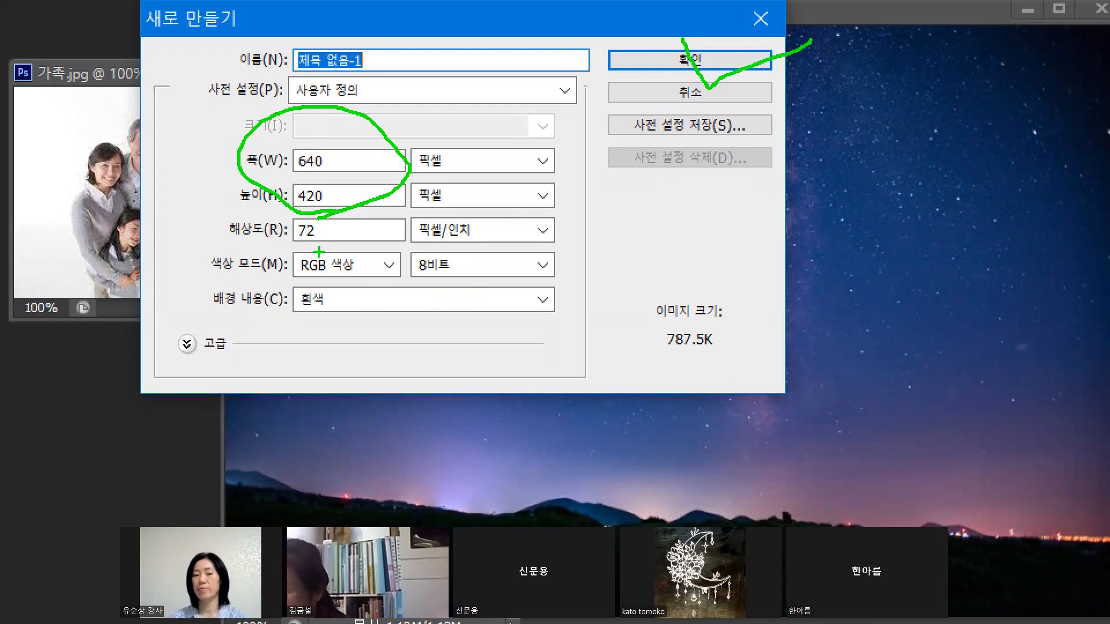
pyautogui.moveTo(285, 218); pyautogui.dragTo(298, 362)
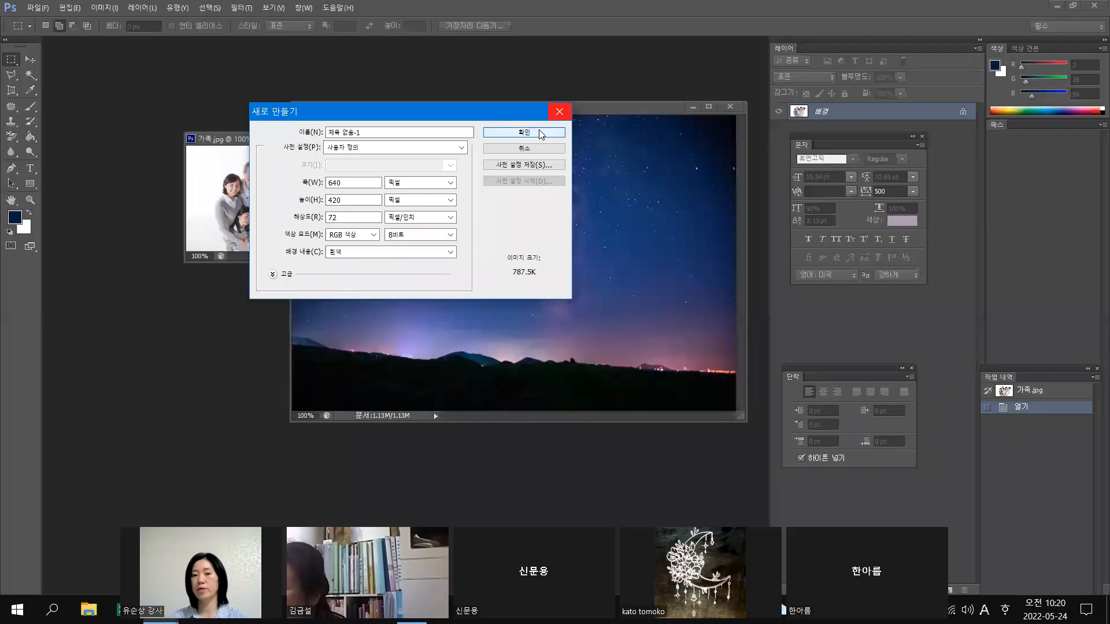
pyautogui.click(538, 131)
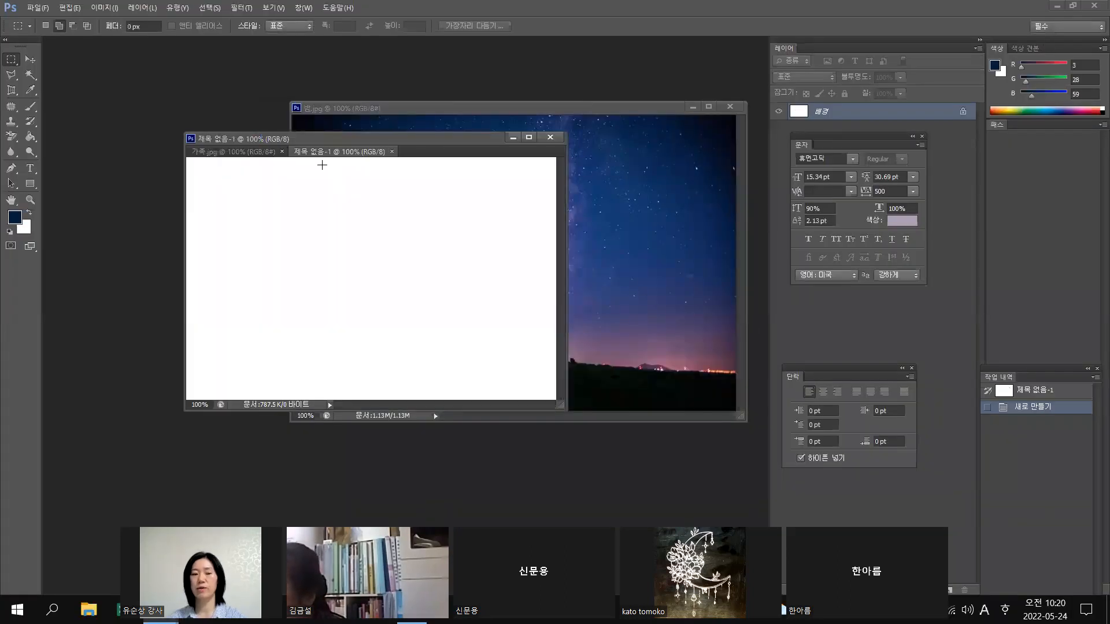
# Float the new canvas and arrange it beside the family photo window
pyautogui.moveTo(336, 153); pyautogui.dragTo(104, 66)
pyautogui.moveTo(494, 136); pyautogui.dragTo(649, 178)
pyautogui.click(205, 86)
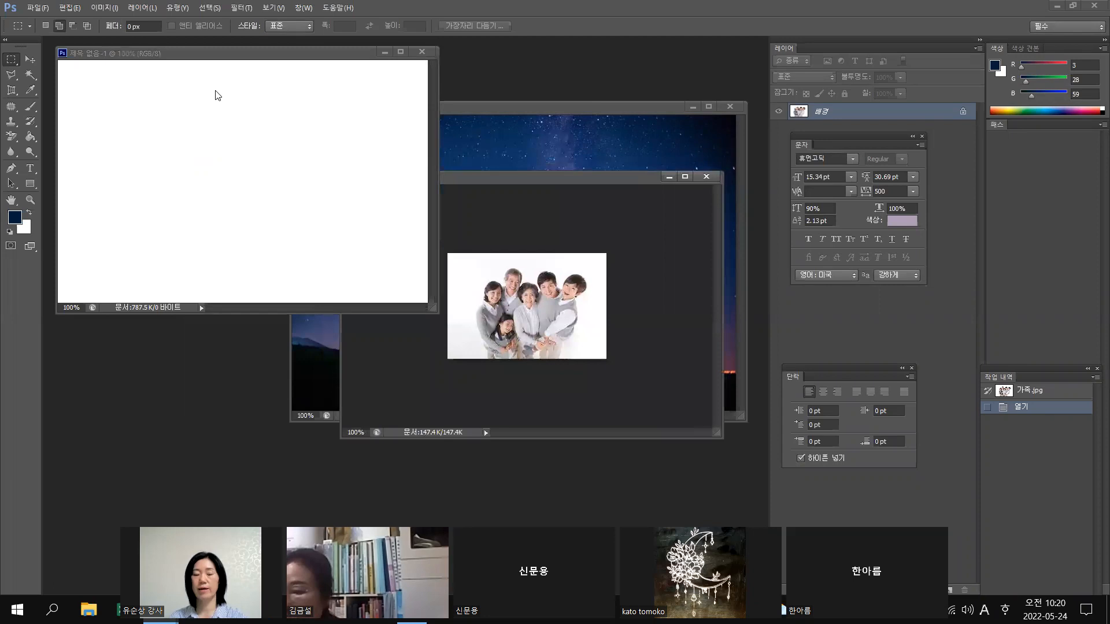
pyautogui.moveTo(195, 86); pyautogui.dragTo(195, 77)
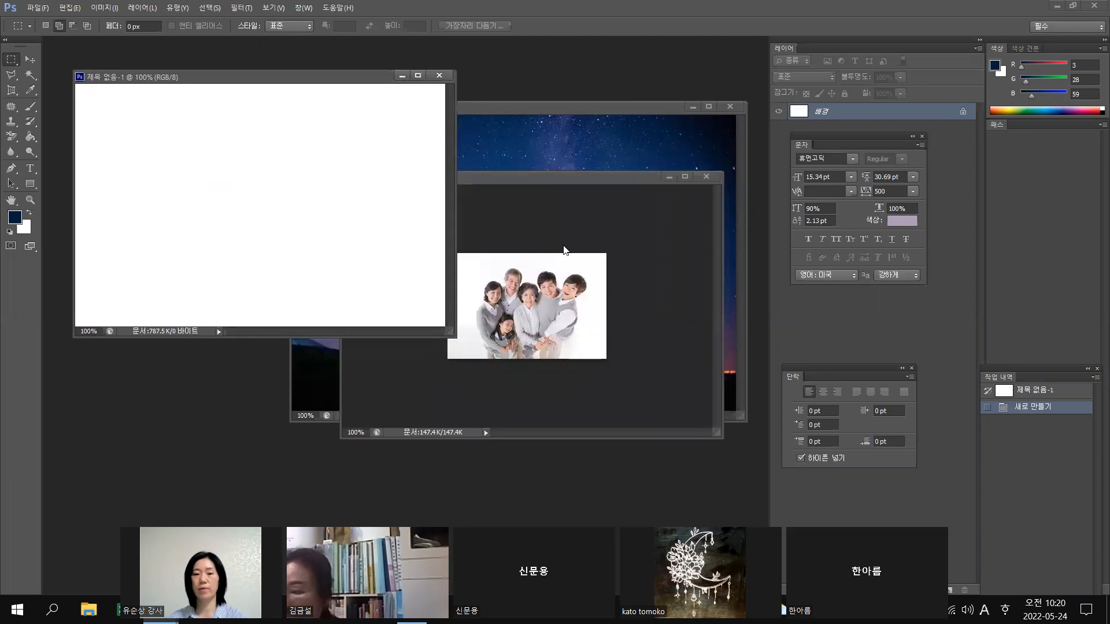
pyautogui.click(580, 181)
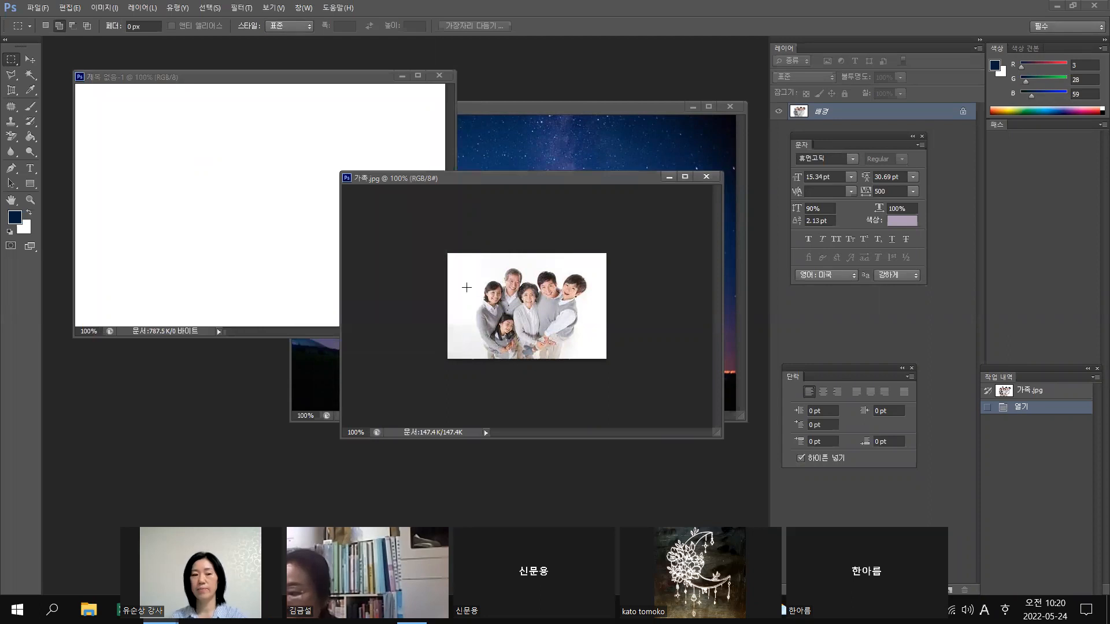
# Drag the family photo onto 제목 없음-1 with the Move tool and close 가족.jpg
pyautogui.click(29, 60)
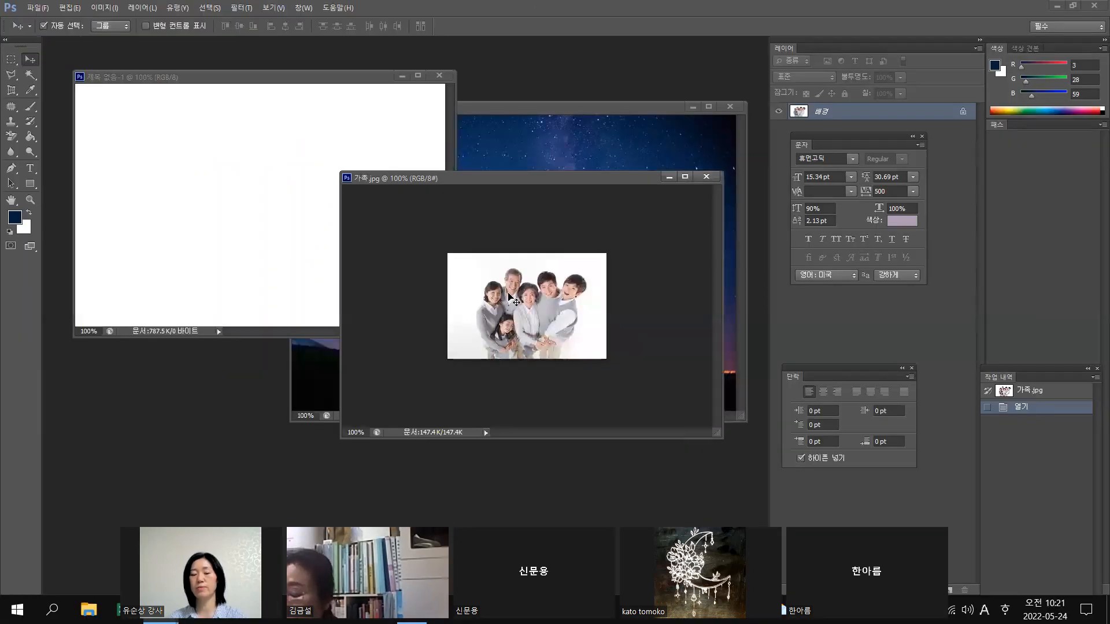
pyautogui.moveTo(473, 277); pyautogui.dragTo(252, 202)
pyautogui.click(708, 177)
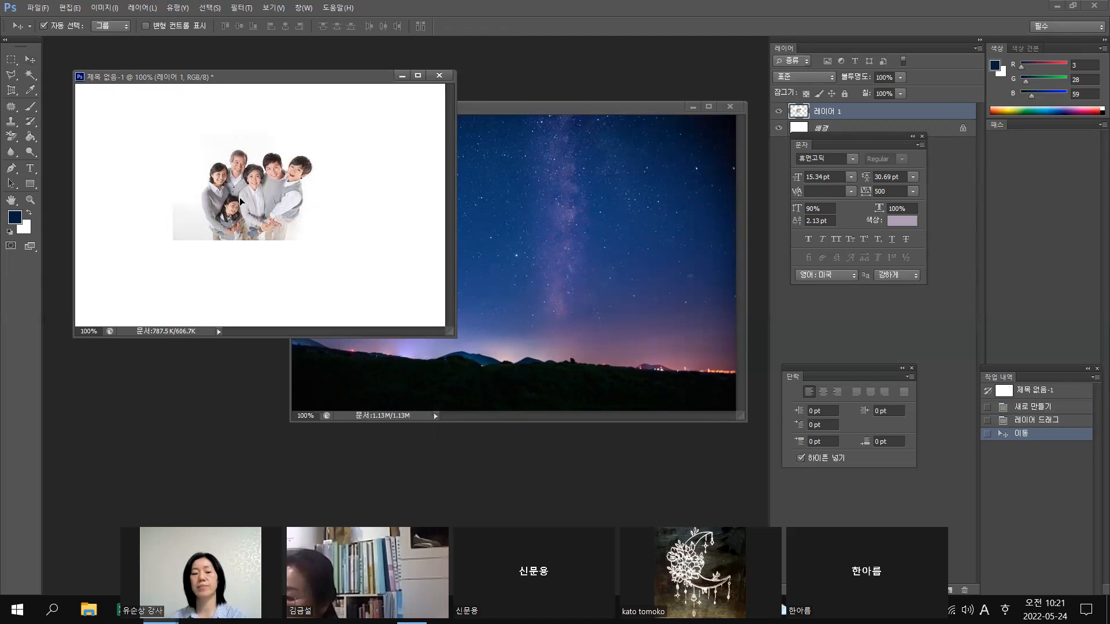
# Free Transform the family photo to about 153% × 158% and shift it up and left
pyautogui.hotkey('ctrl', 't')
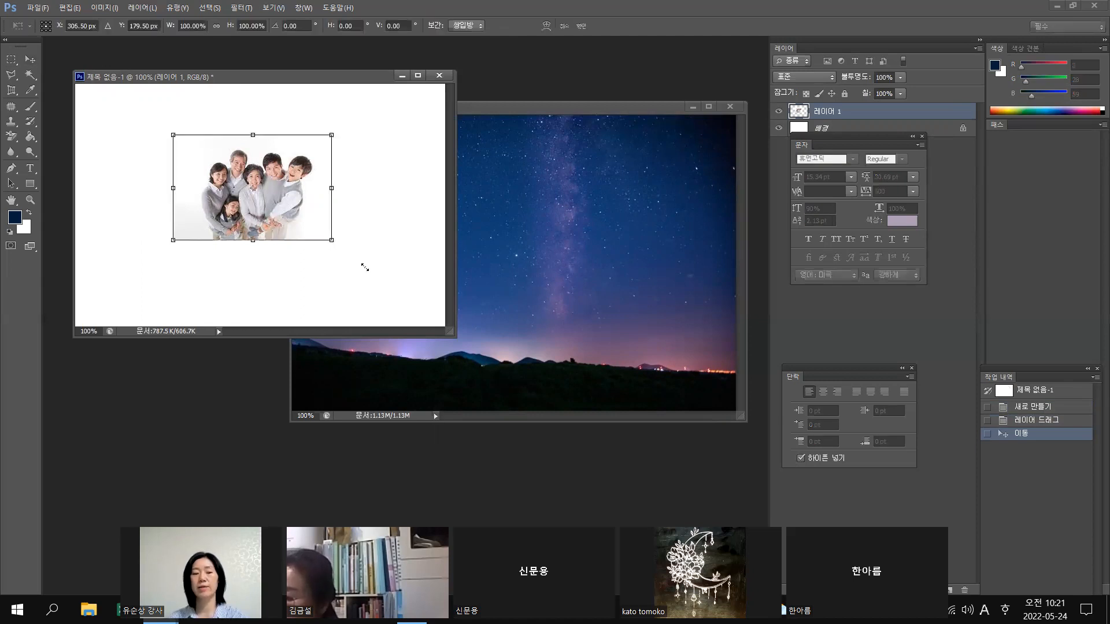
pyautogui.moveTo(331, 239); pyautogui.dragTo(376, 287)
pyautogui.moveTo(140, 113); pyautogui.dragTo(132, 123)
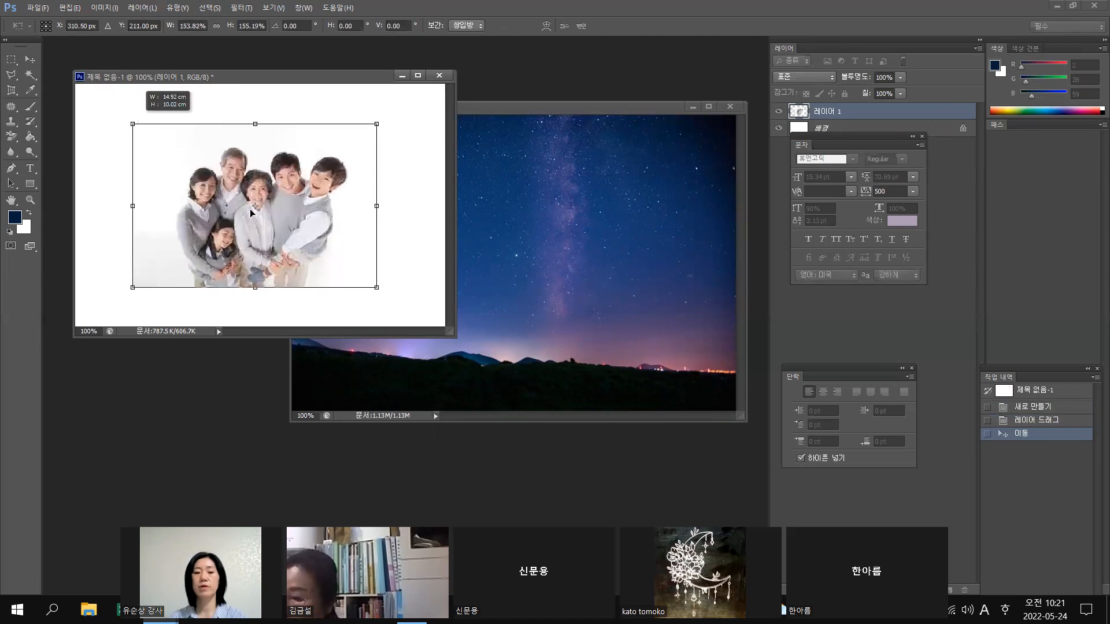
pyautogui.moveTo(250, 210); pyautogui.dragTo(243, 181)
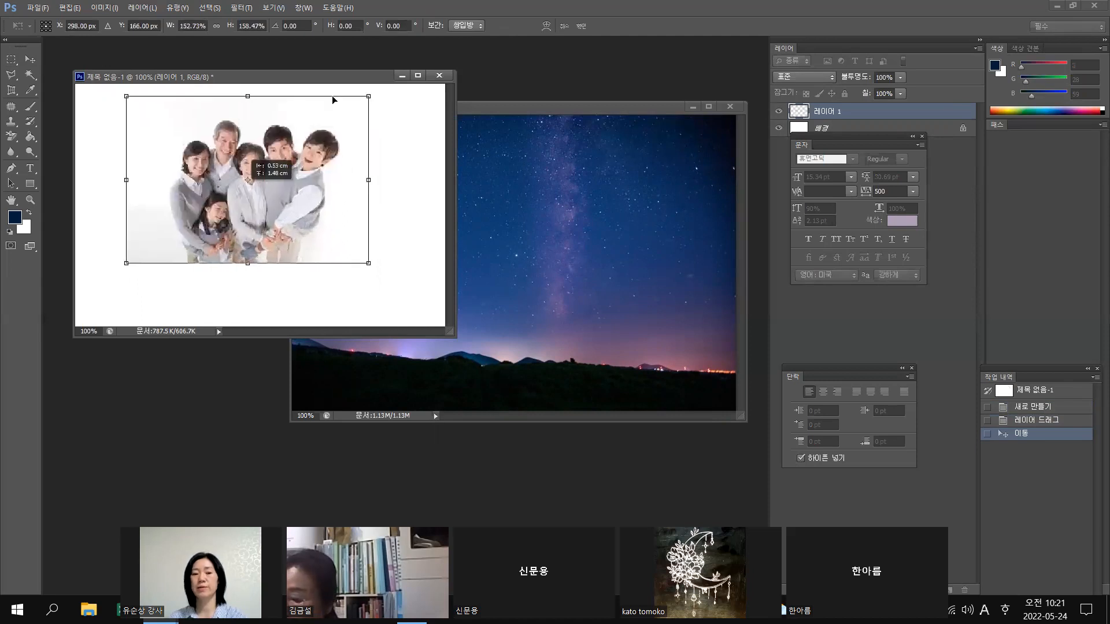
pyautogui.moveTo(332, 99); pyautogui.dragTo(333, 99)
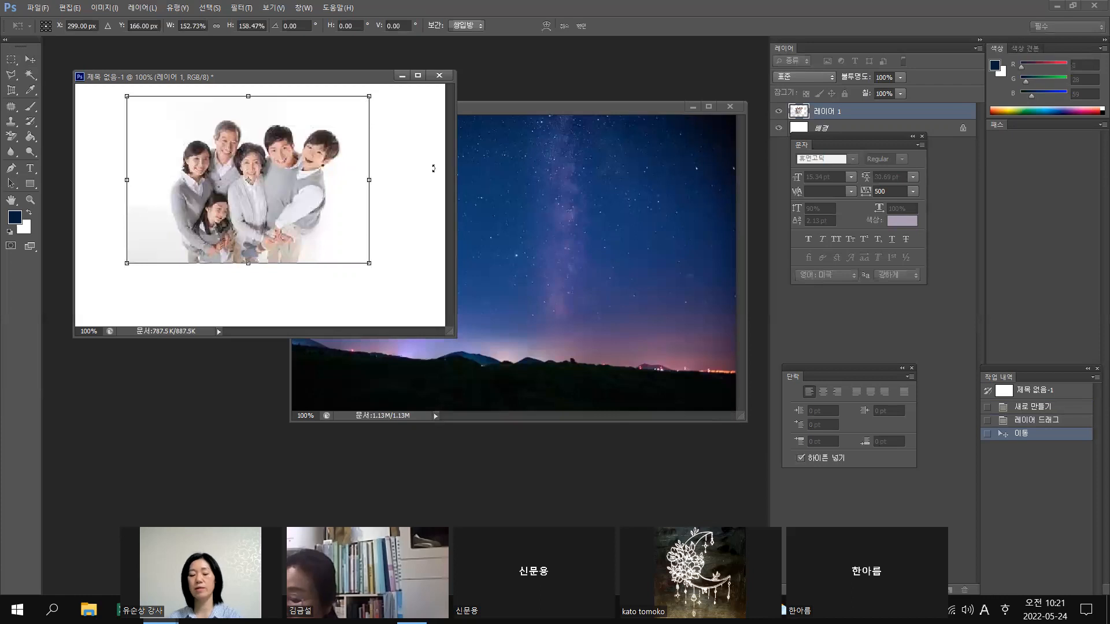
pyautogui.press('Return')
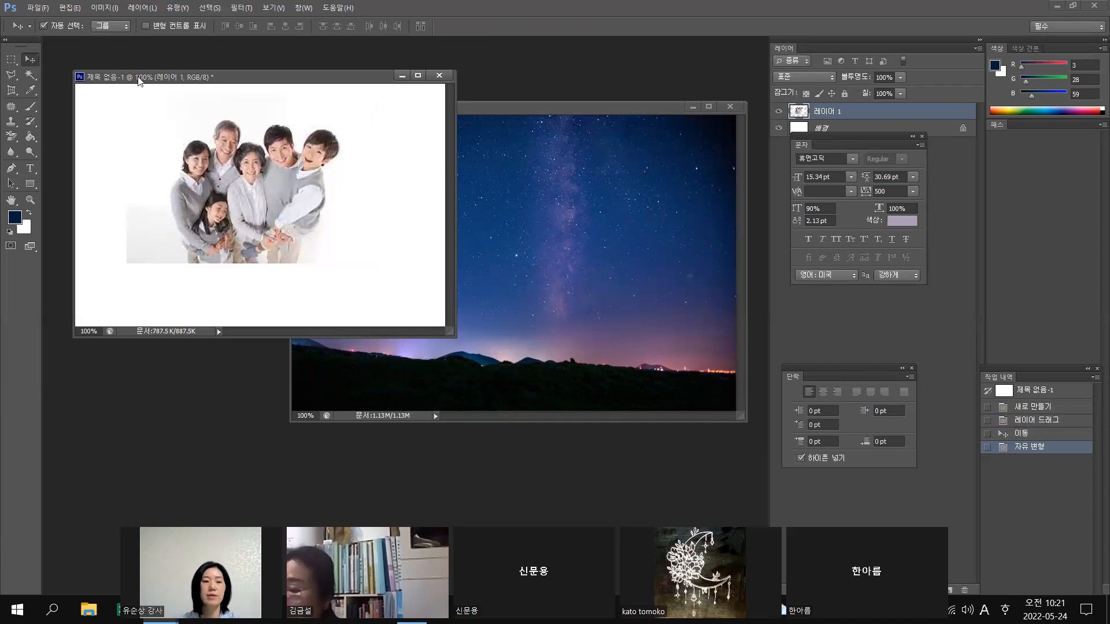
# Float the Layers panel out larger and select 배경, then 레이어 1
pyautogui.moveTo(138, 77); pyautogui.dragTo(149, 50)
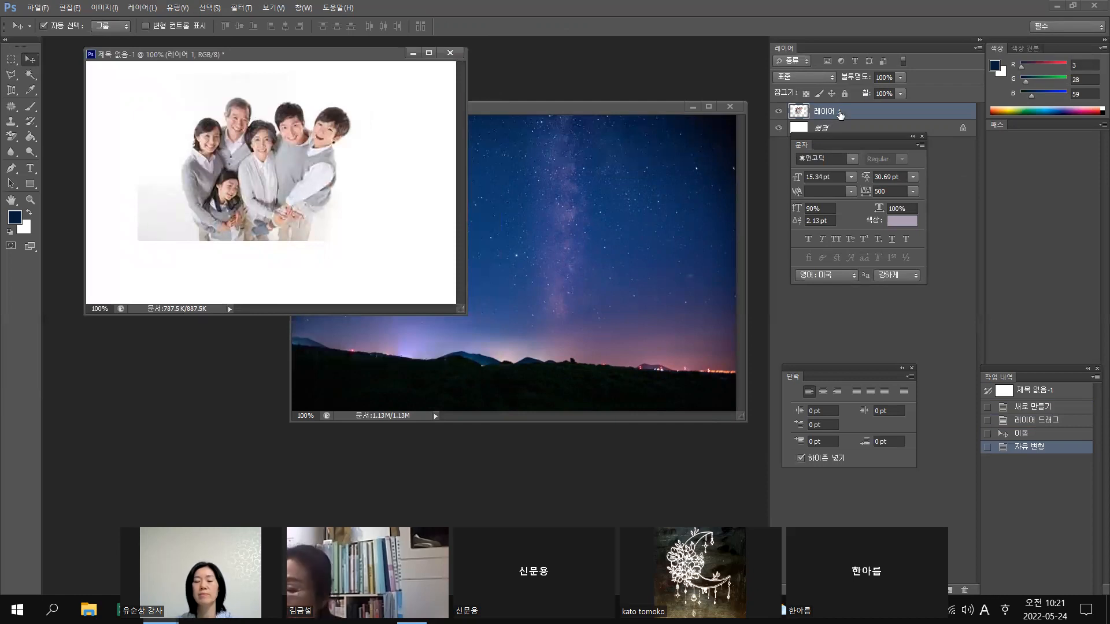
pyautogui.moveTo(832, 41); pyautogui.dragTo(798, 70)
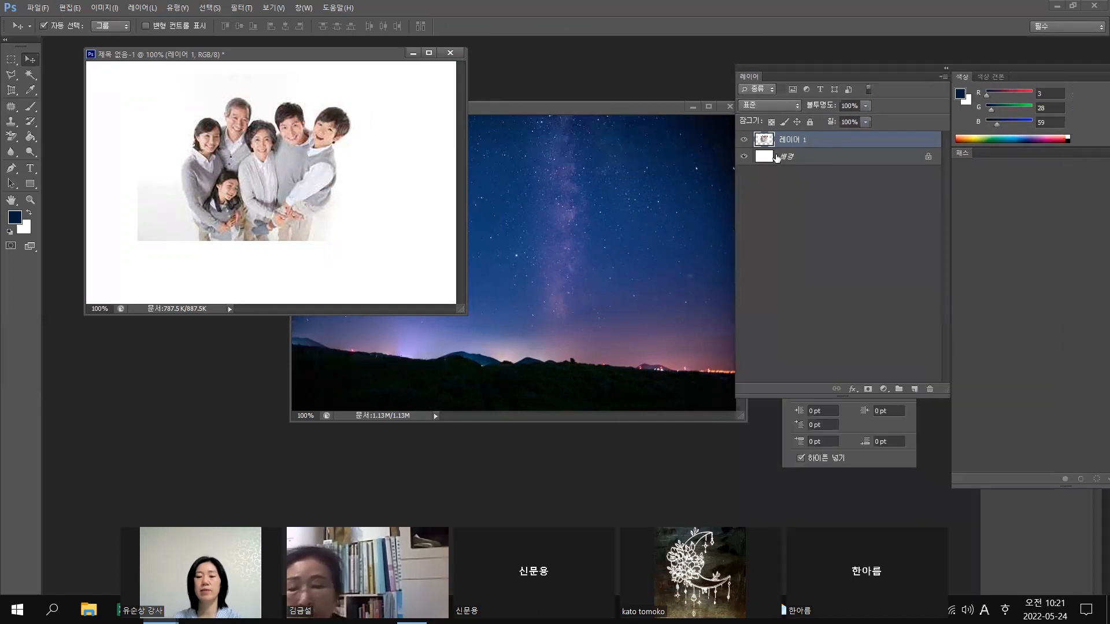
pyautogui.click(770, 157)
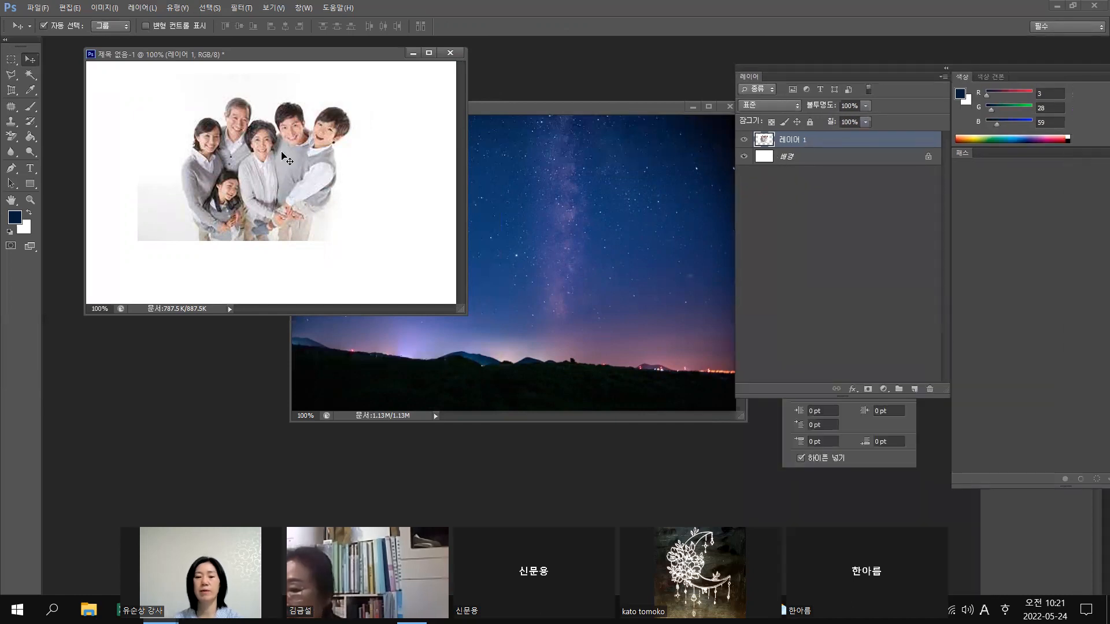
pyautogui.click(800, 141)
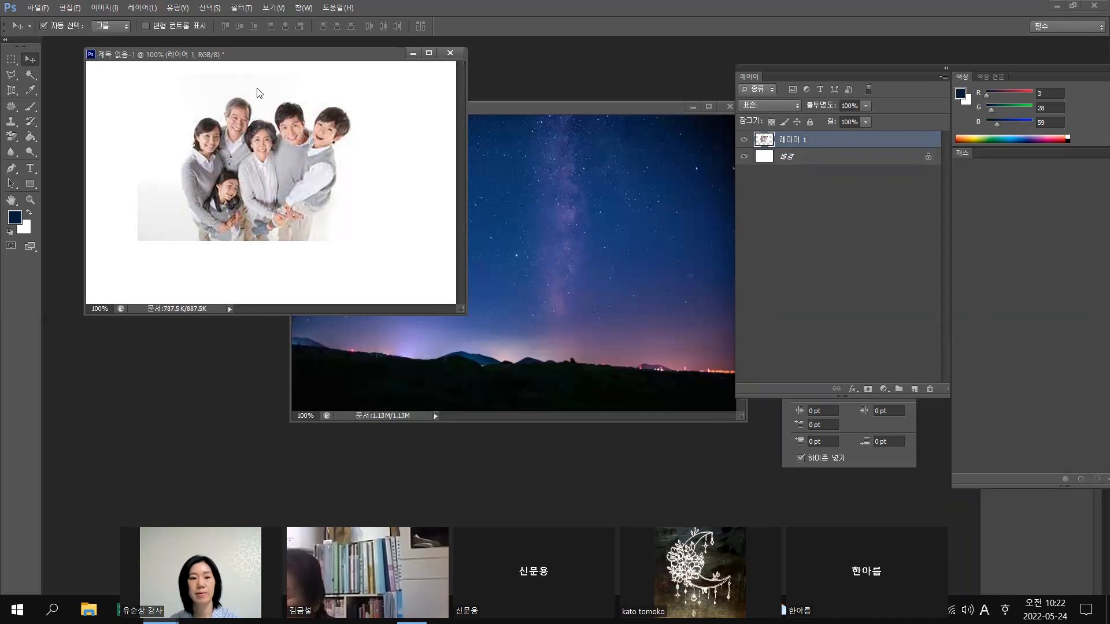
# Reposition the 제목 없음-1 canvas window over the 밤.jpg night-sky document
pyautogui.moveTo(289, 54); pyautogui.dragTo(361, 128)
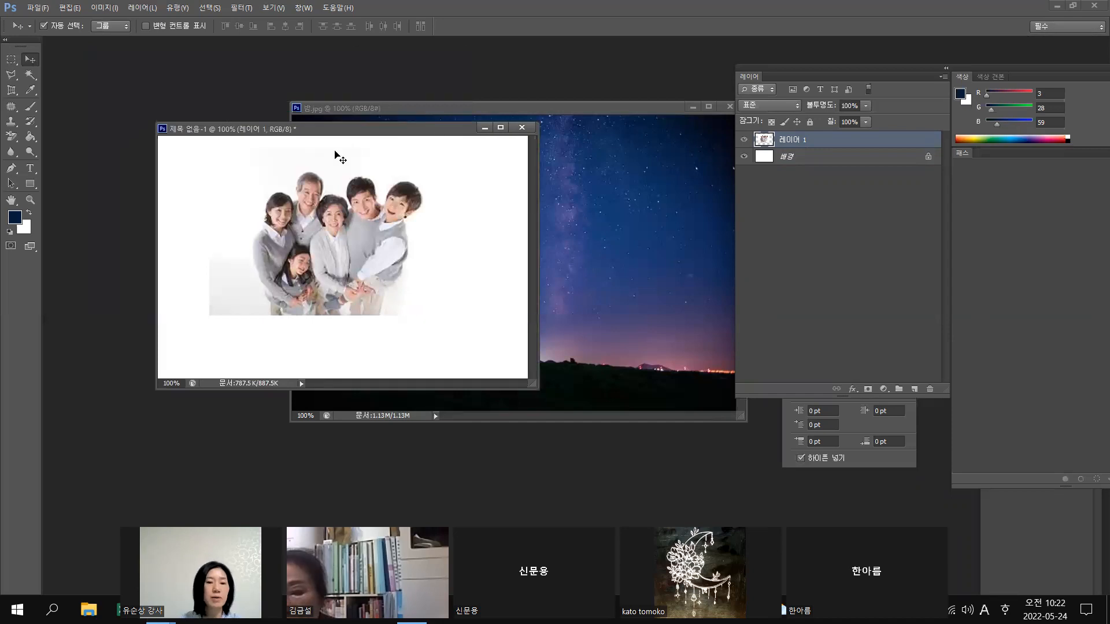
pyautogui.moveTo(319, 130); pyautogui.dragTo(342, 109)
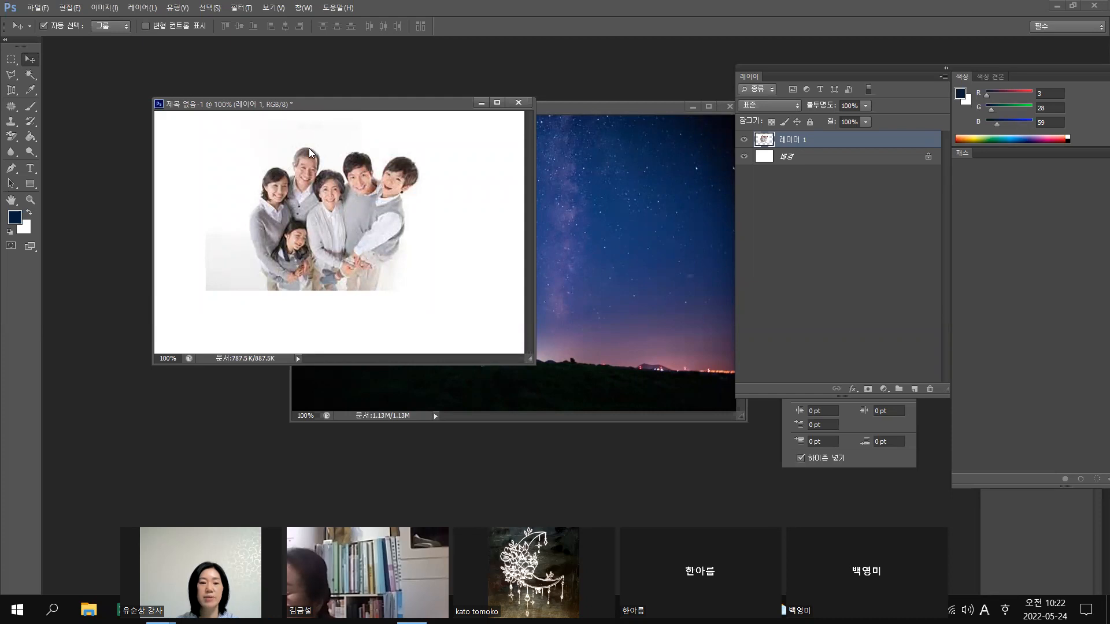
pyautogui.moveTo(337, 105); pyautogui.dragTo(286, 146)
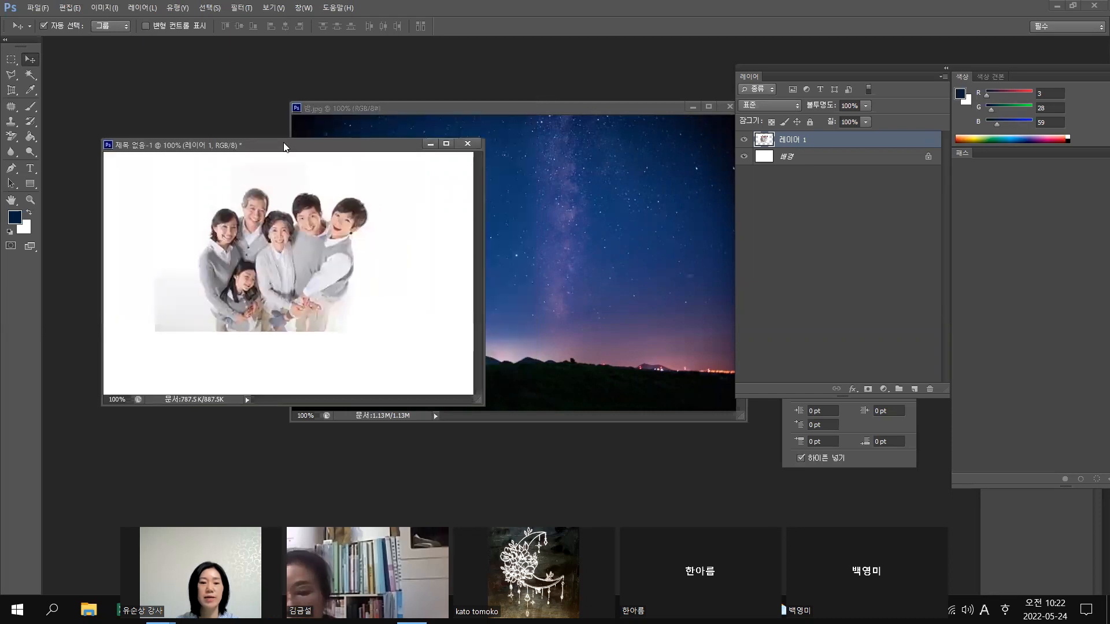
pyautogui.moveTo(254, 140); pyautogui.dragTo(279, 172)
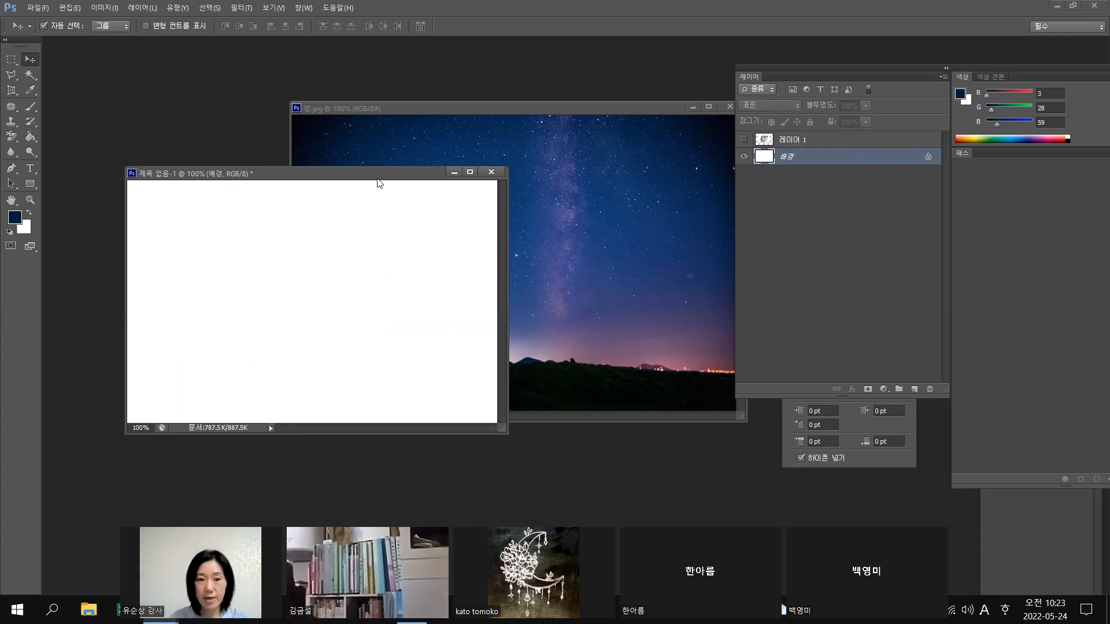
# Turn 레이어 1's visibility on and back off, then bring 밤.jpg to the front
pyautogui.moveTo(395, 173); pyautogui.dragTo(439, 151)
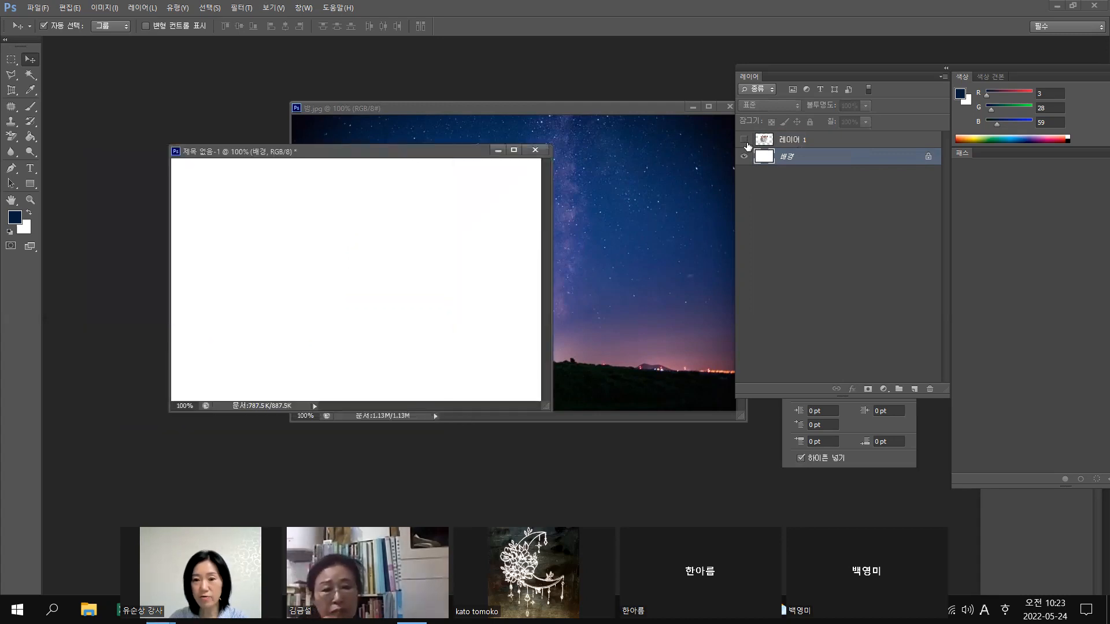
pyautogui.click(744, 141)
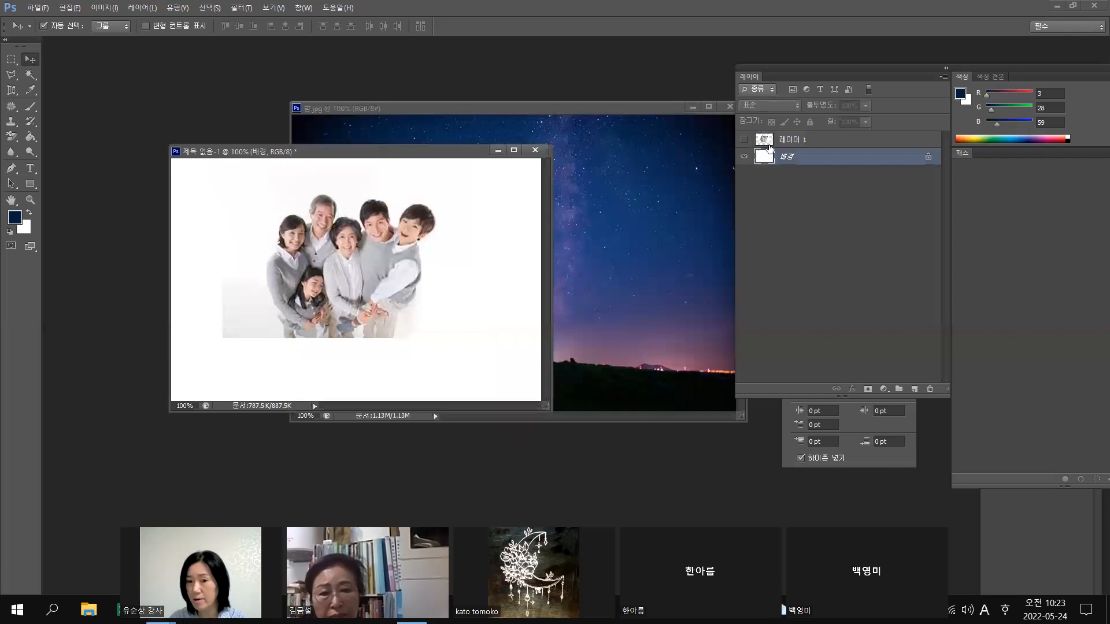
pyautogui.click(743, 140)
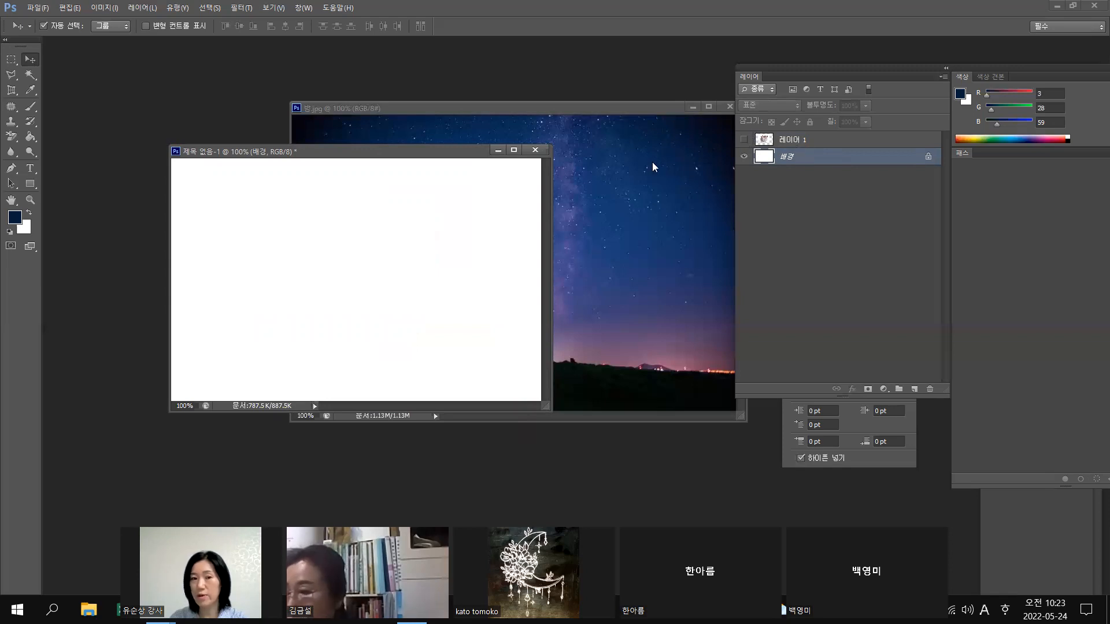
pyautogui.click(557, 168)
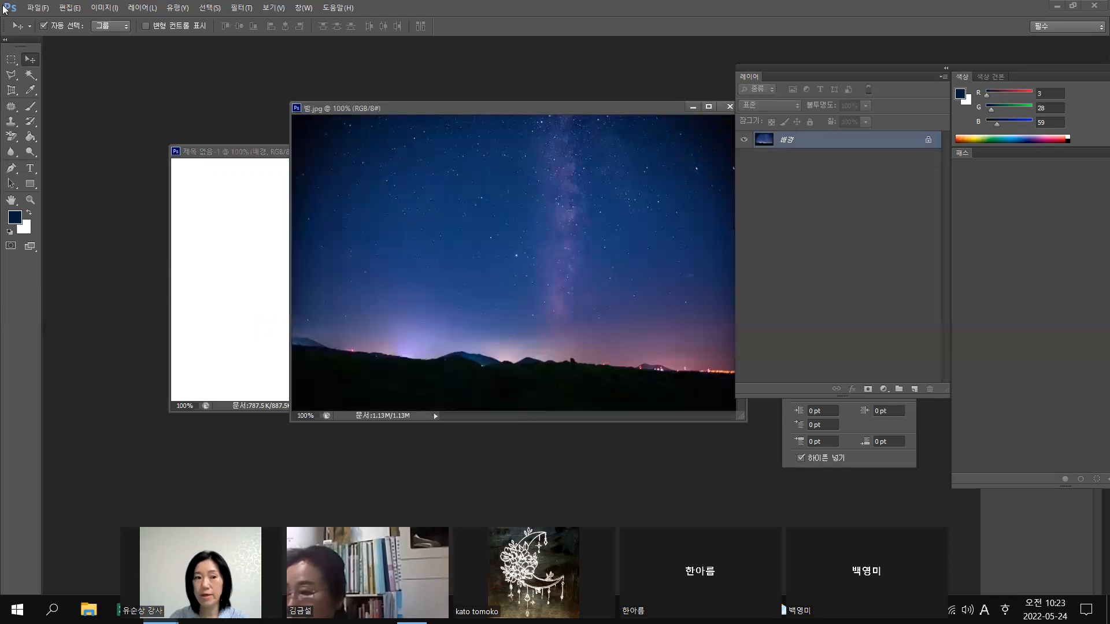
# Copy the night-sky photo onto 제목 없음-1 as 레이어 2, then close that canvas
pyautogui.moveTo(496, 235); pyautogui.dragTo(237, 210)
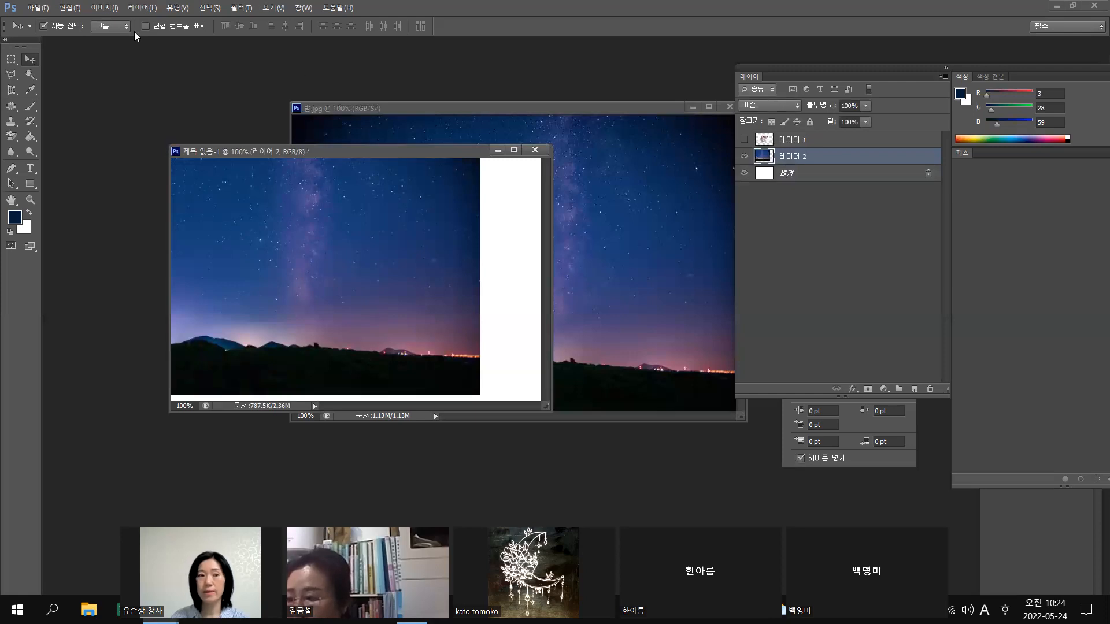
pyautogui.click(540, 148)
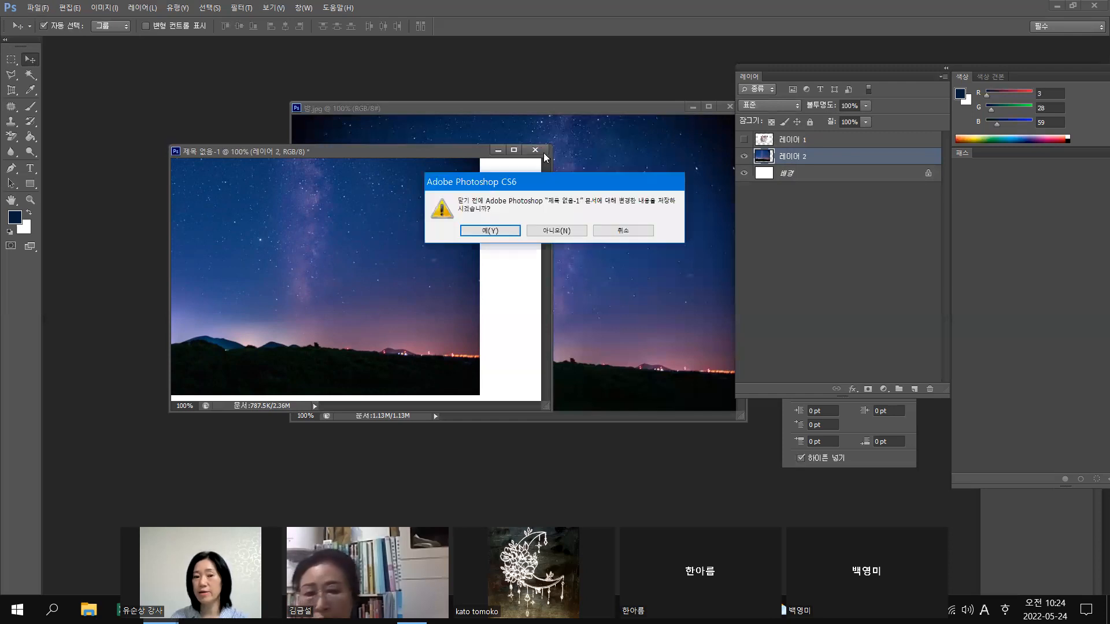
# Close the composite without saving and open 가족.jpg
pyautogui.click(552, 234)
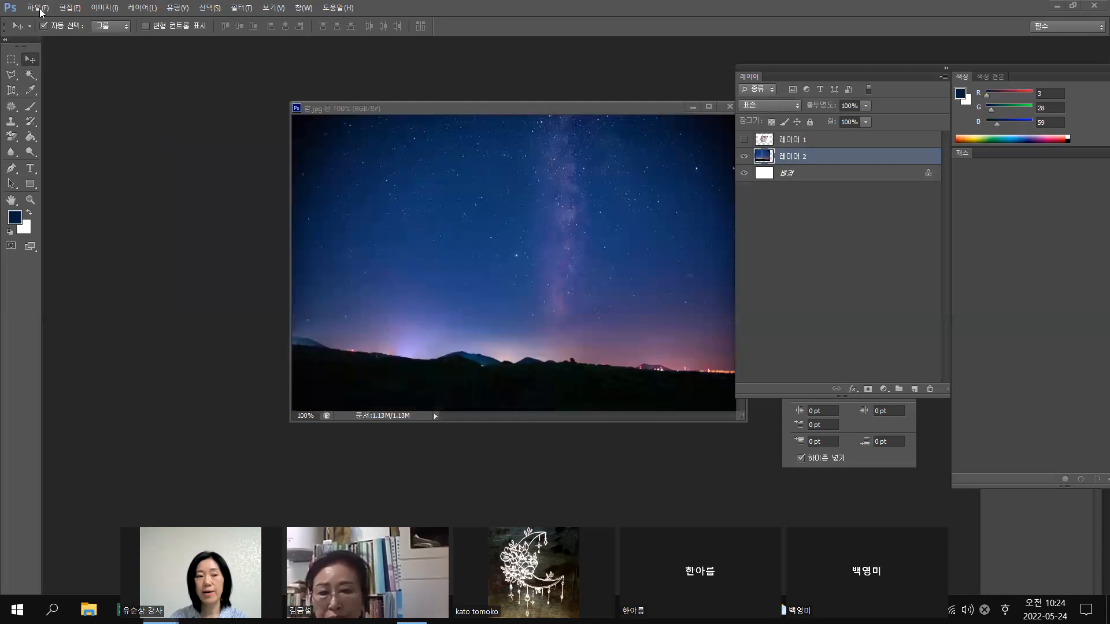
pyautogui.click(40, 10)
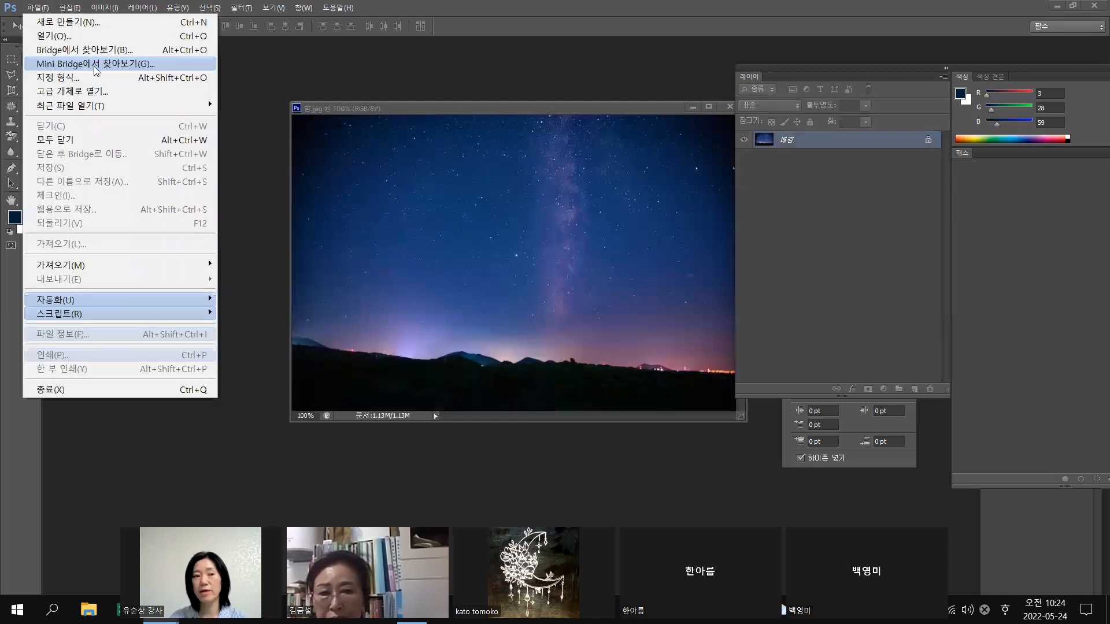
pyautogui.click(89, 37)
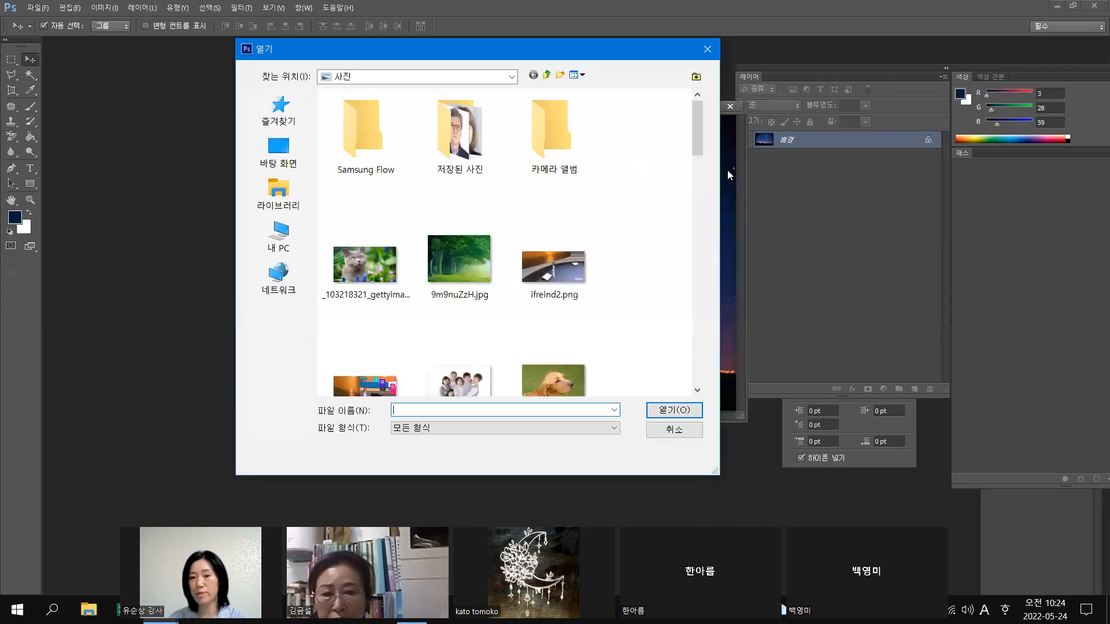
pyautogui.scroll(-3, 513, 208)
pyautogui.doubleClick(458, 223)
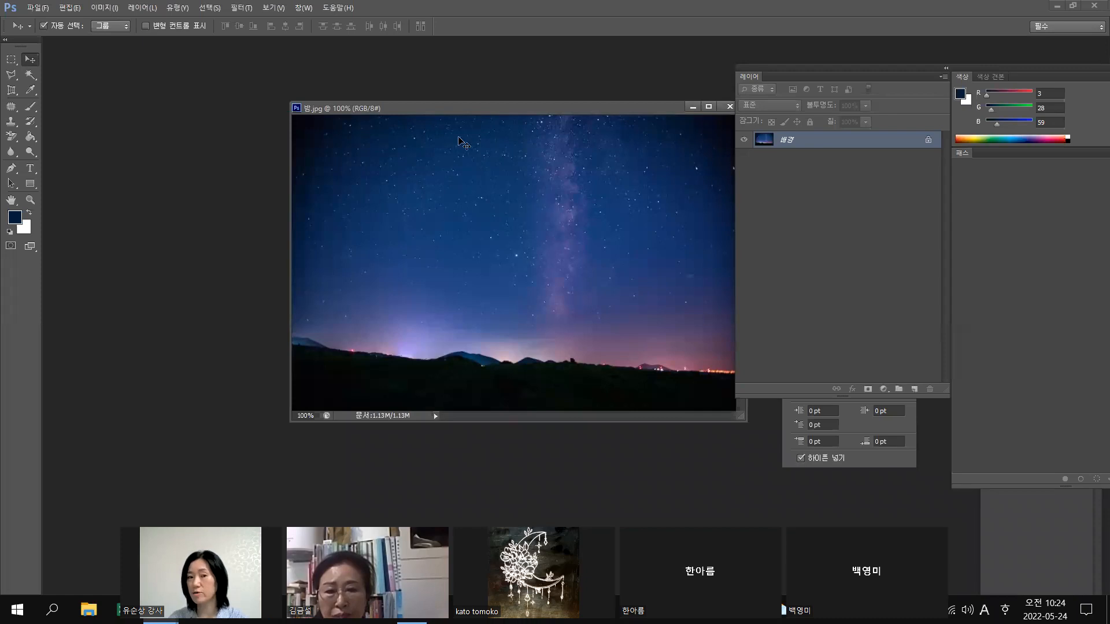
# Float 가족.jpg in its own window and move 밤.jpg toward the top centre
pyautogui.moveTo(527, 109); pyautogui.dragTo(327, 71)
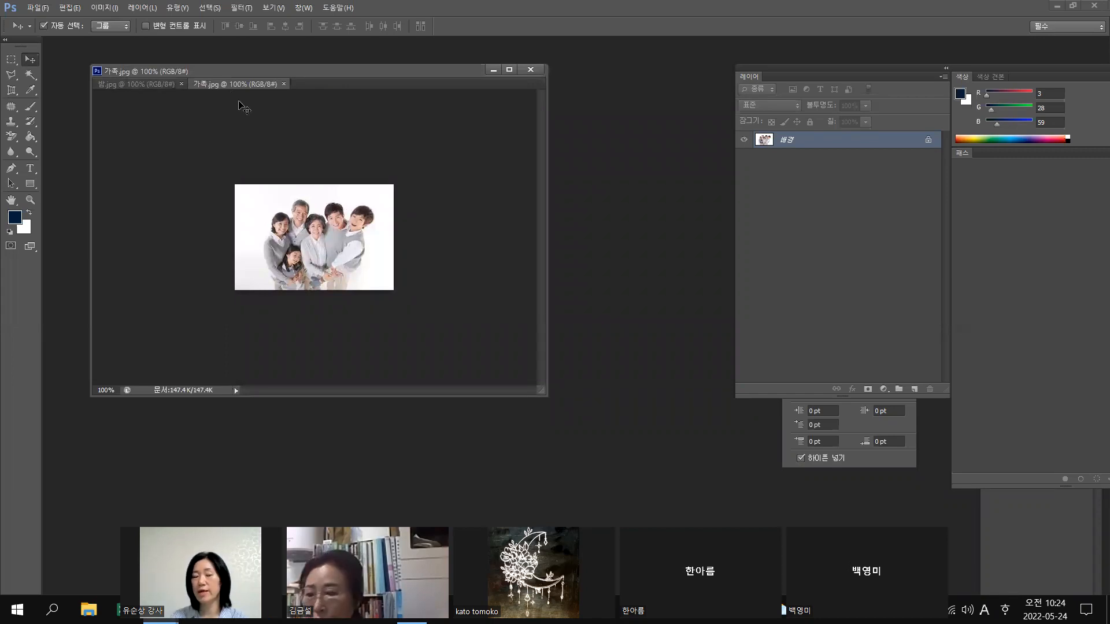
pyautogui.moveTo(252, 85); pyautogui.dragTo(509, 290)
pyautogui.moveTo(331, 74); pyautogui.dragTo(485, 52)
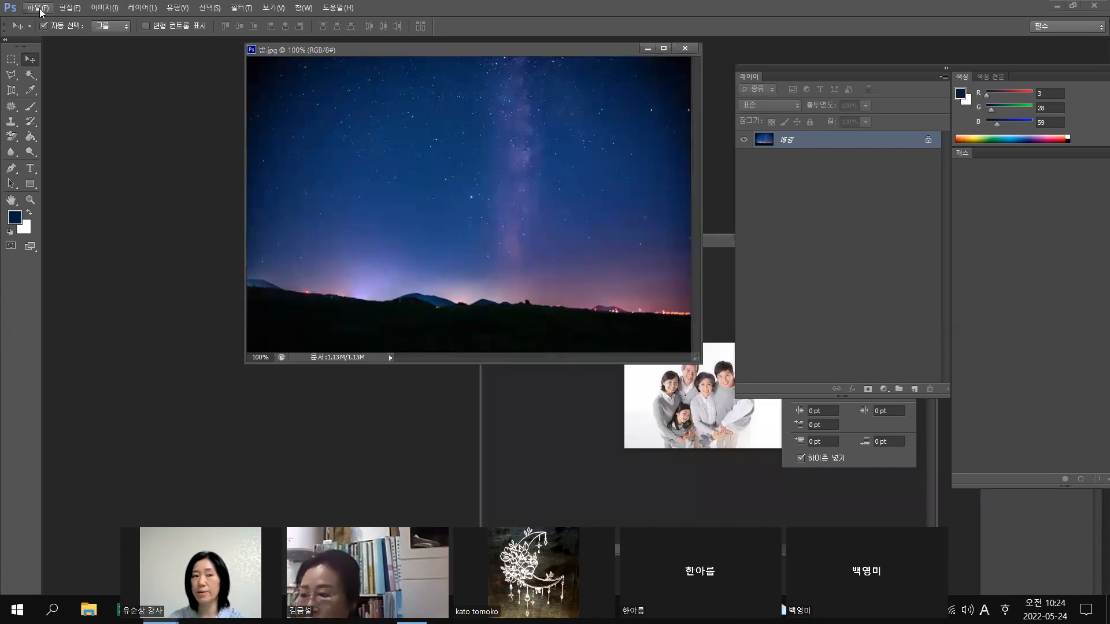
# Create a new white 640 × 420 px, 72 ppi document and float it in its own window
pyautogui.click(38, 8)
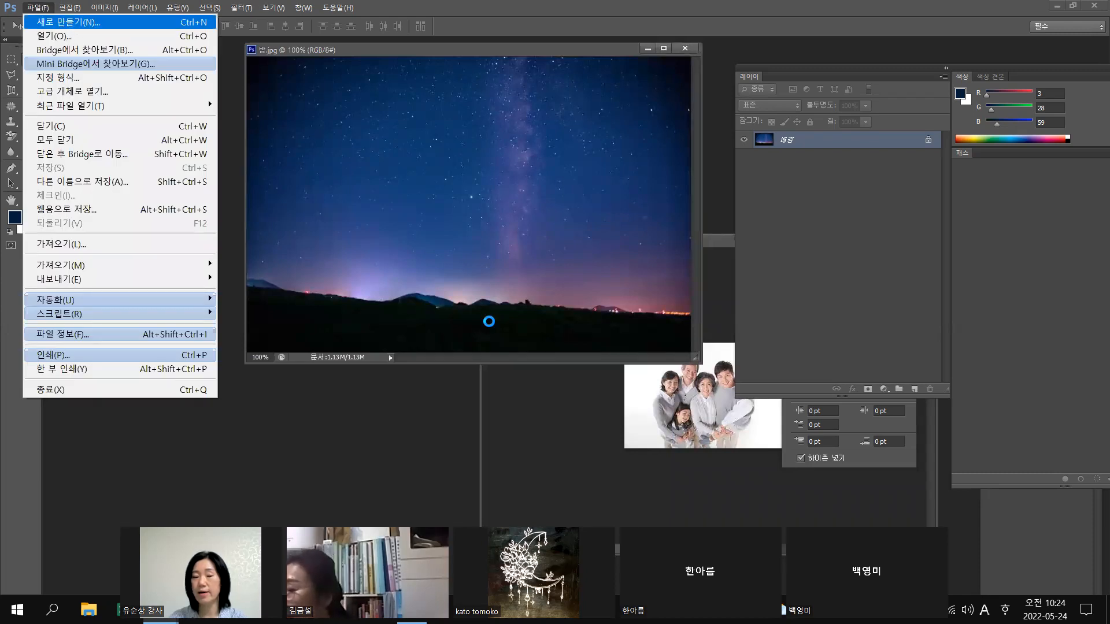
pyautogui.click(489, 320)
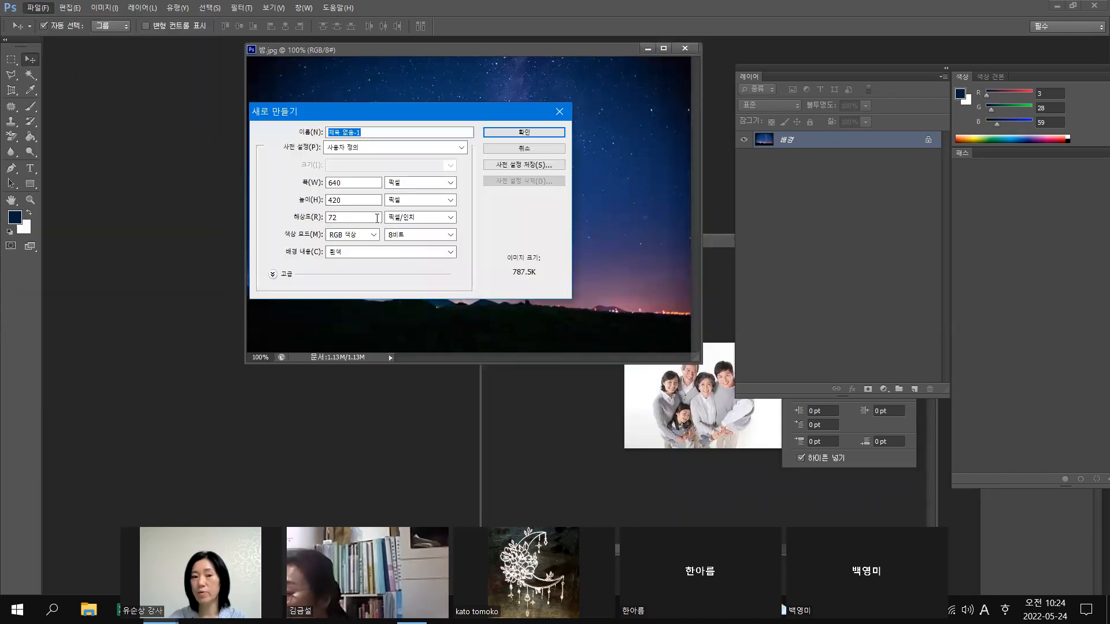
pyautogui.click(522, 134)
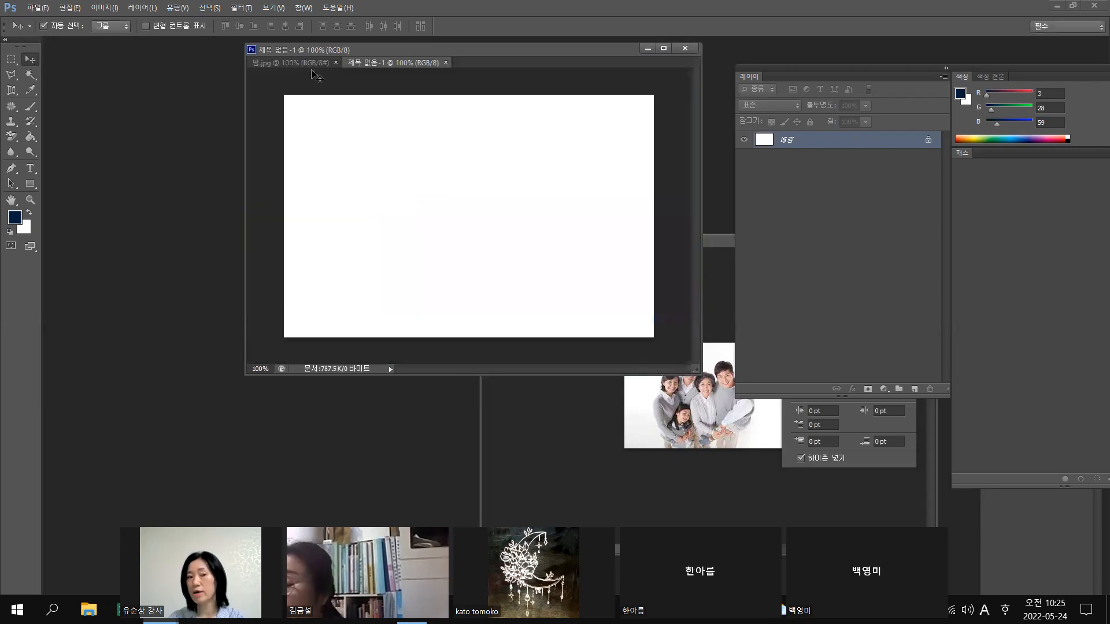
pyautogui.hotkey('ctrl', '1')
pyautogui.moveTo(423, 103)
pyautogui.mouseDown()
pyautogui.moveTo(246, 55)
pyautogui.moveTo(403, 144)
pyautogui.mouseUp()
pyautogui.press('Escape')
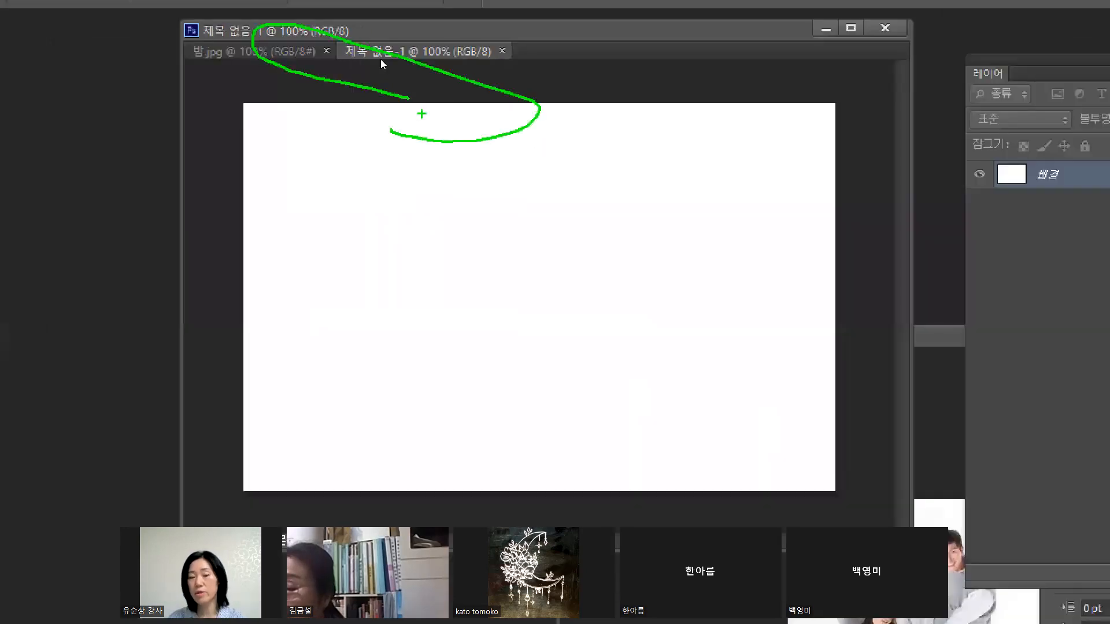
pyautogui.moveTo(372, 62)
pyautogui.mouseDown()
pyautogui.moveTo(310, 144)
pyautogui.moveTo(125, 153)
pyautogui.moveTo(145, 150)
pyautogui.mouseUp()
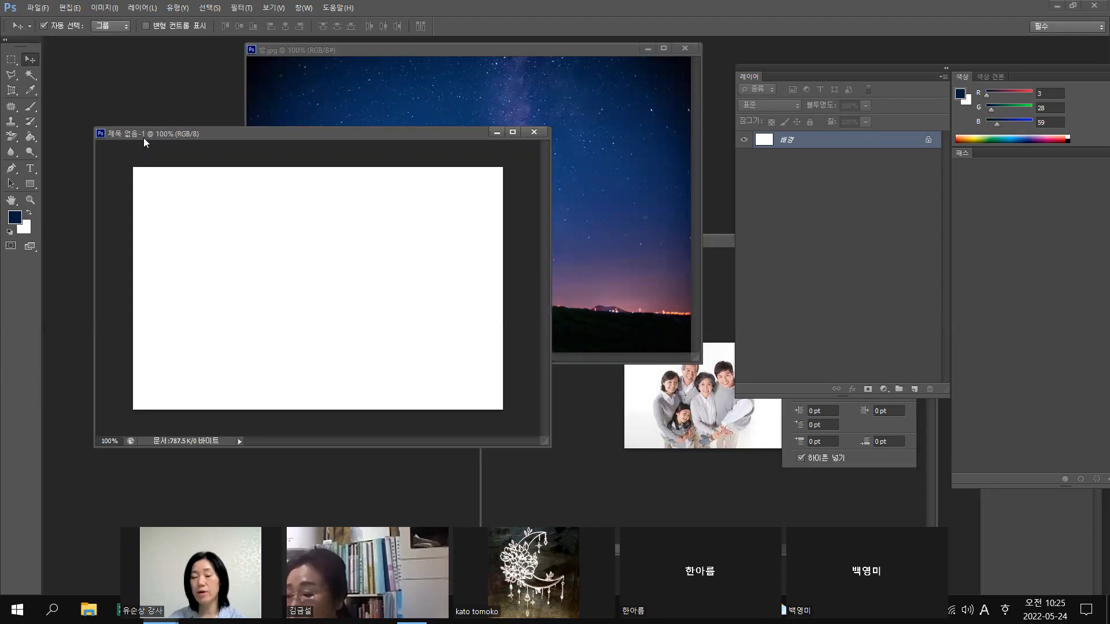
# Copy the family photo from 가족.jpg onto 제목 없음-1 as 레이어 1, then bring 밤.jpg forward
pyautogui.click(718, 242)
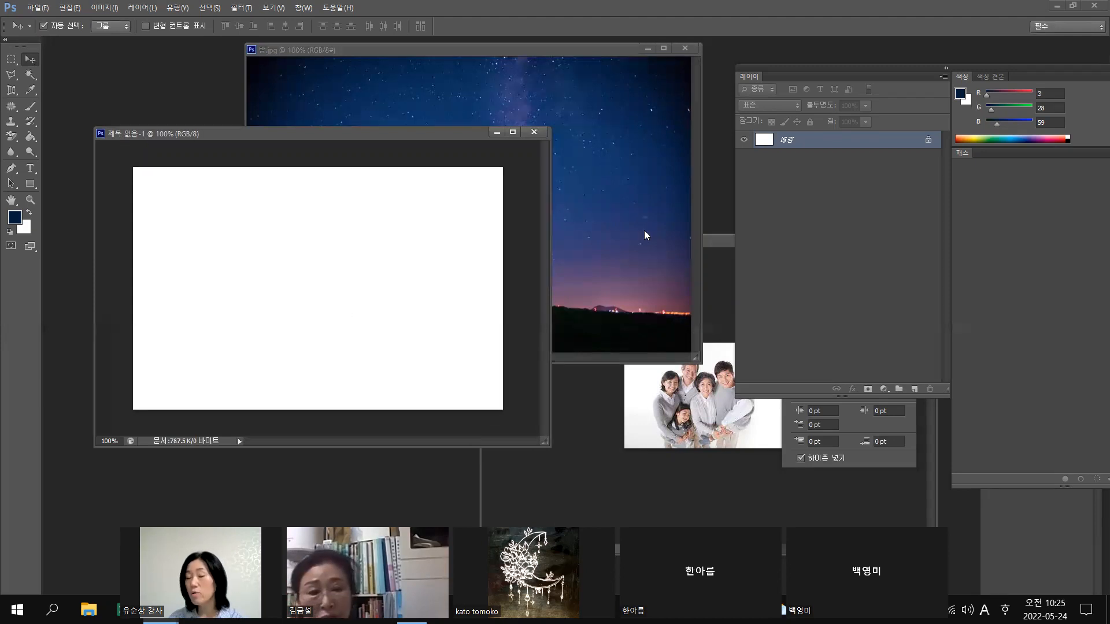
pyautogui.moveTo(561, 241); pyautogui.dragTo(390, 252)
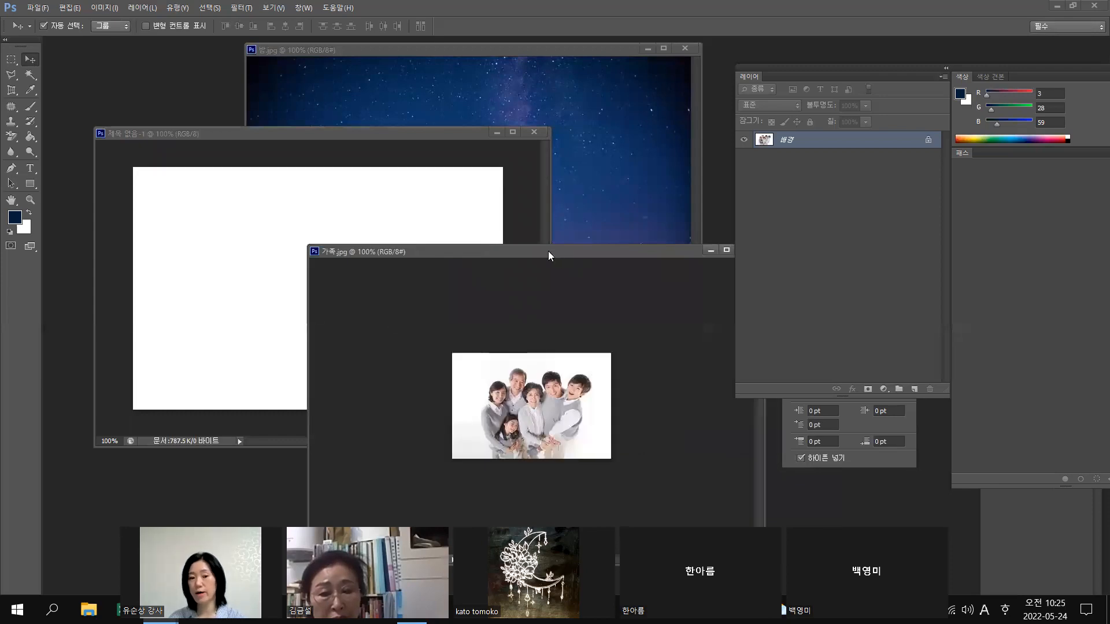
pyautogui.hotkey('ctrl', '1')
pyautogui.moveTo(503, 227)
pyautogui.mouseDown()
pyautogui.moveTo(595, 259)
pyautogui.moveTo(588, 268)
pyautogui.mouseUp()
pyautogui.press('Escape')
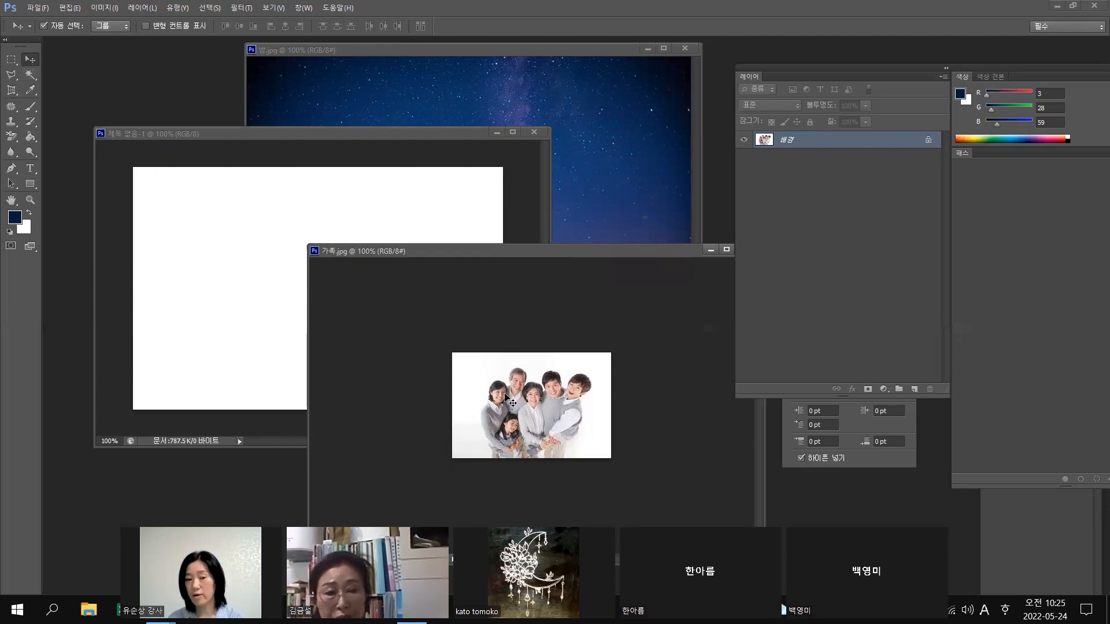
pyautogui.moveTo(513, 402); pyautogui.dragTo(211, 220)
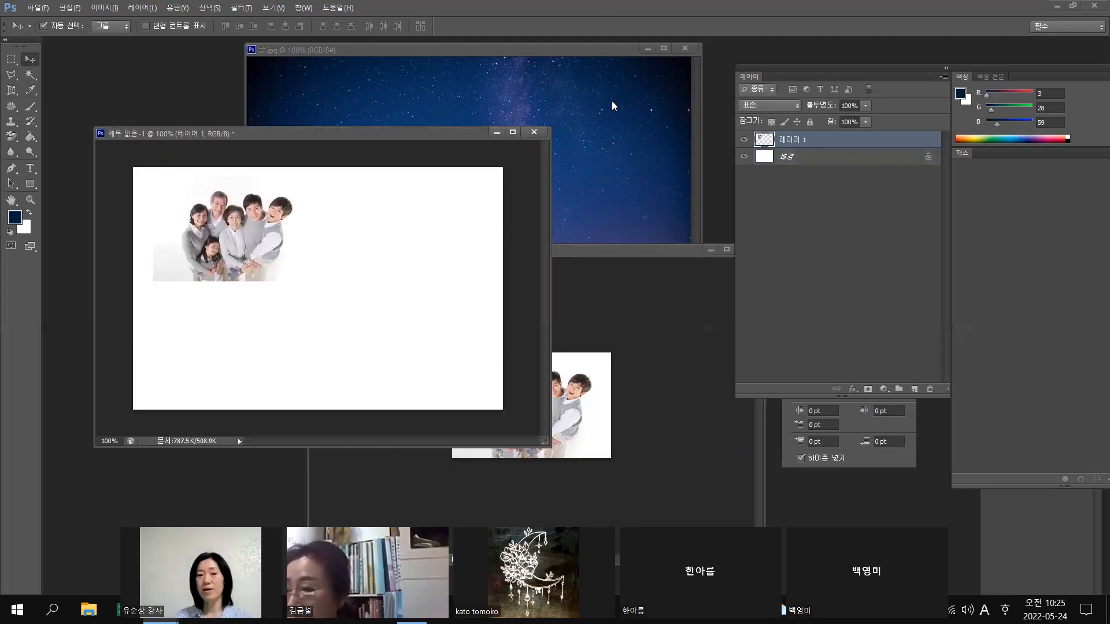
pyautogui.click(531, 77)
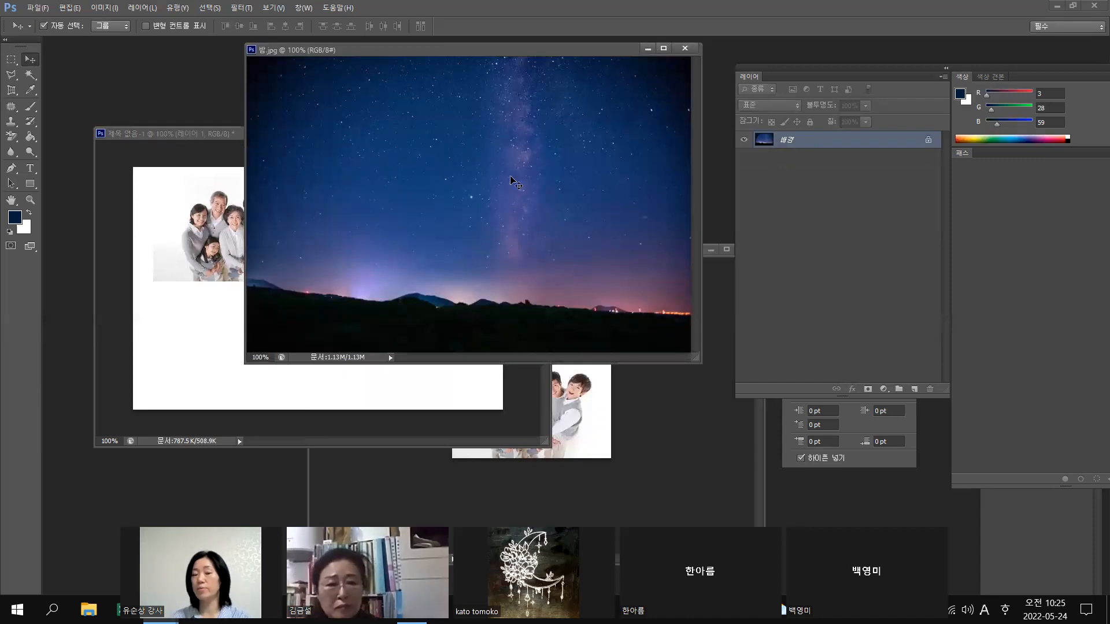
# Copy the night-sky image onto 제목 없음-1 as 레이어 2, close 밤.jpg, and select 배경
pyautogui.moveTo(520, 122); pyautogui.dragTo(216, 319)
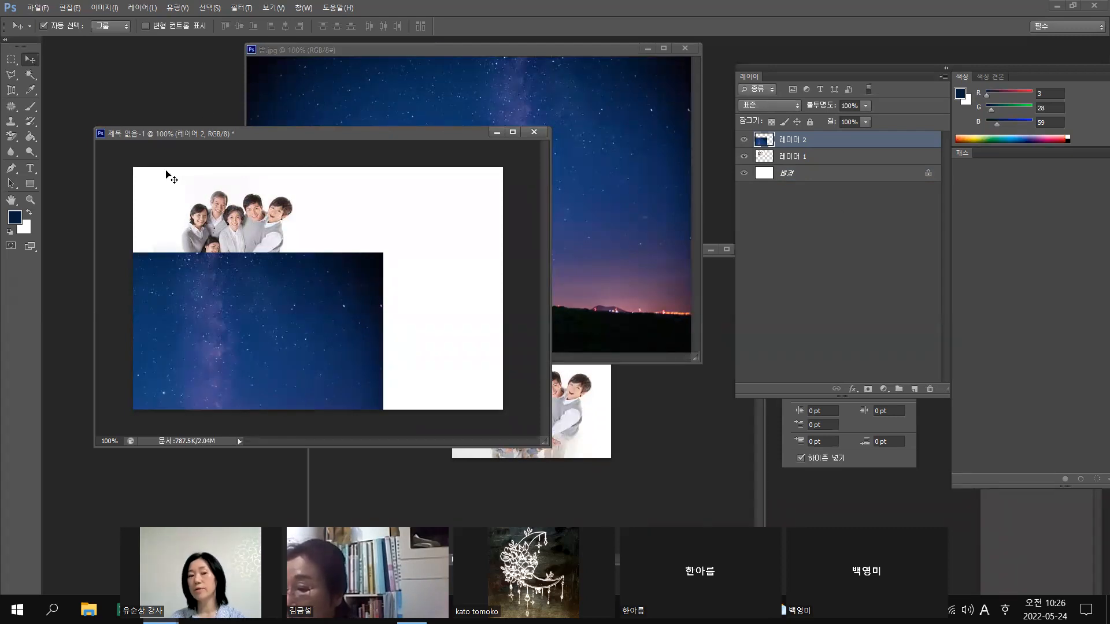
pyautogui.click(691, 49)
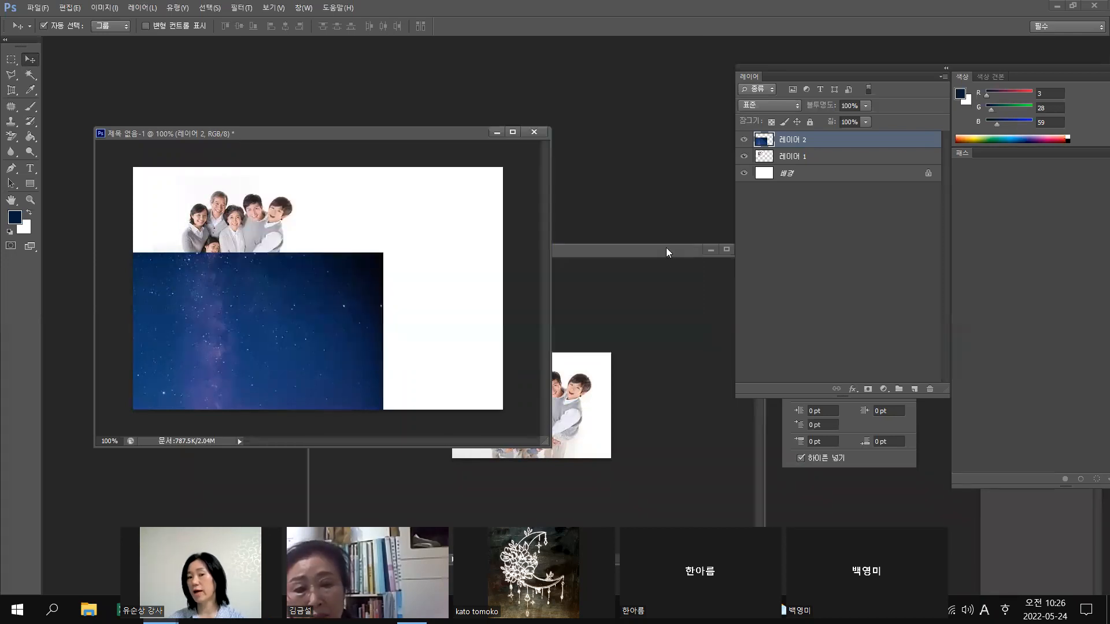
pyautogui.doubleClick(578, 250)
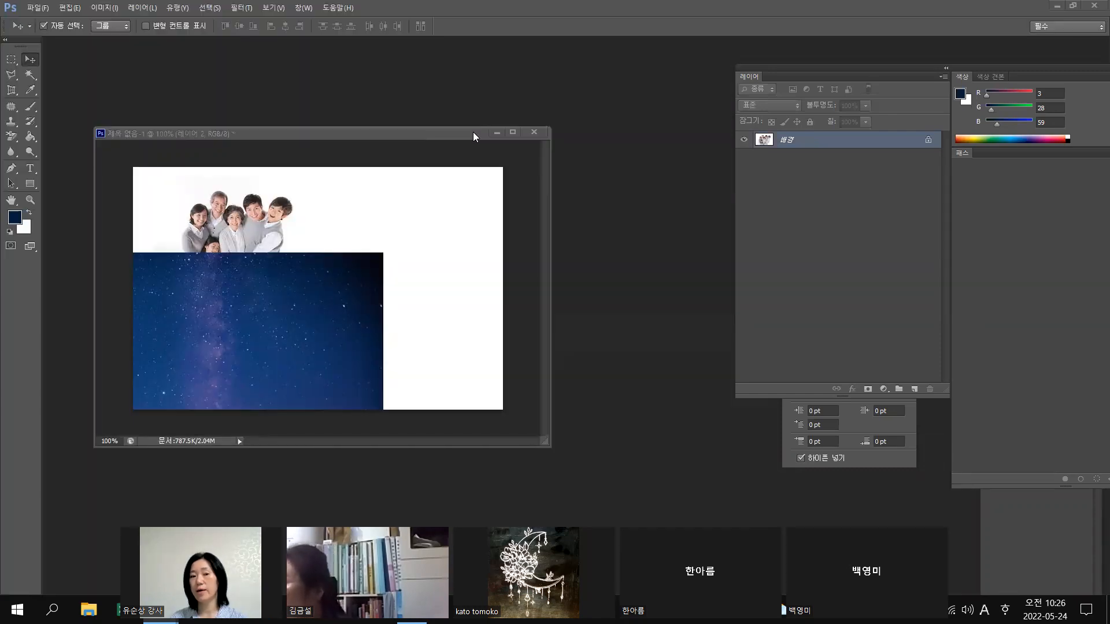
pyautogui.moveTo(184, 131); pyautogui.dragTo(217, 104)
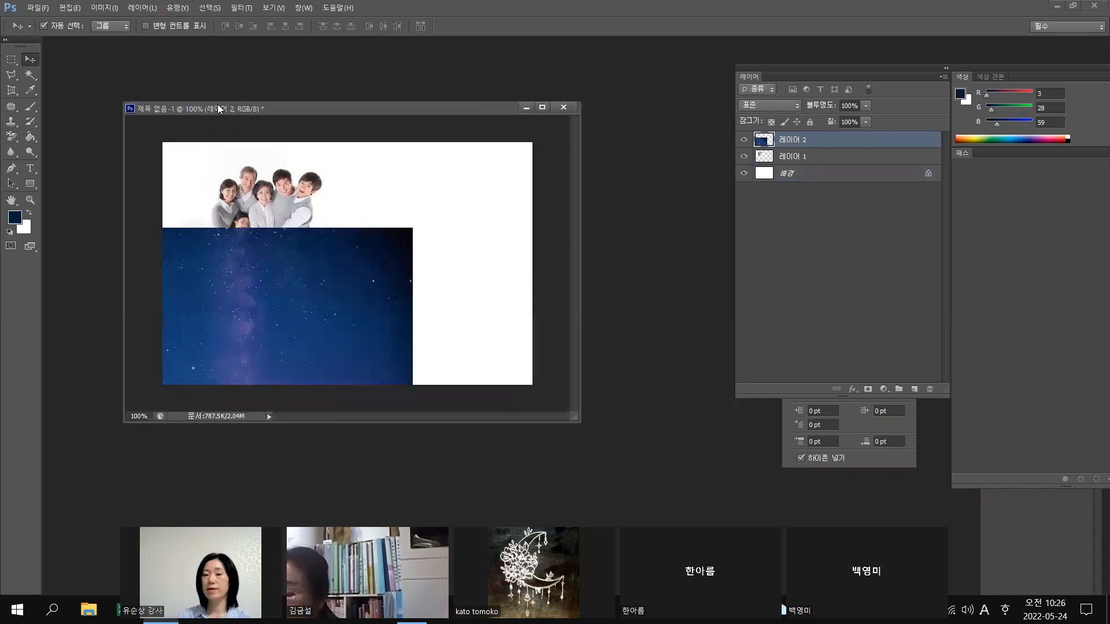
pyautogui.click(790, 176)
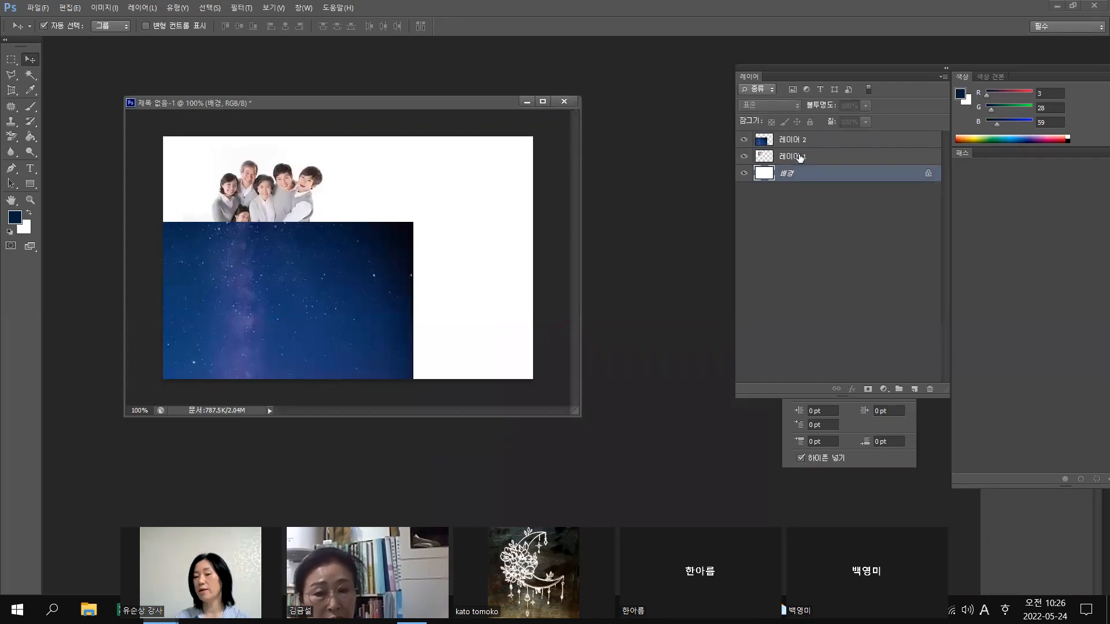
# Select 레이어 1 and move the family photo right, just above the sky's top-right edge
pyautogui.click(800, 158)
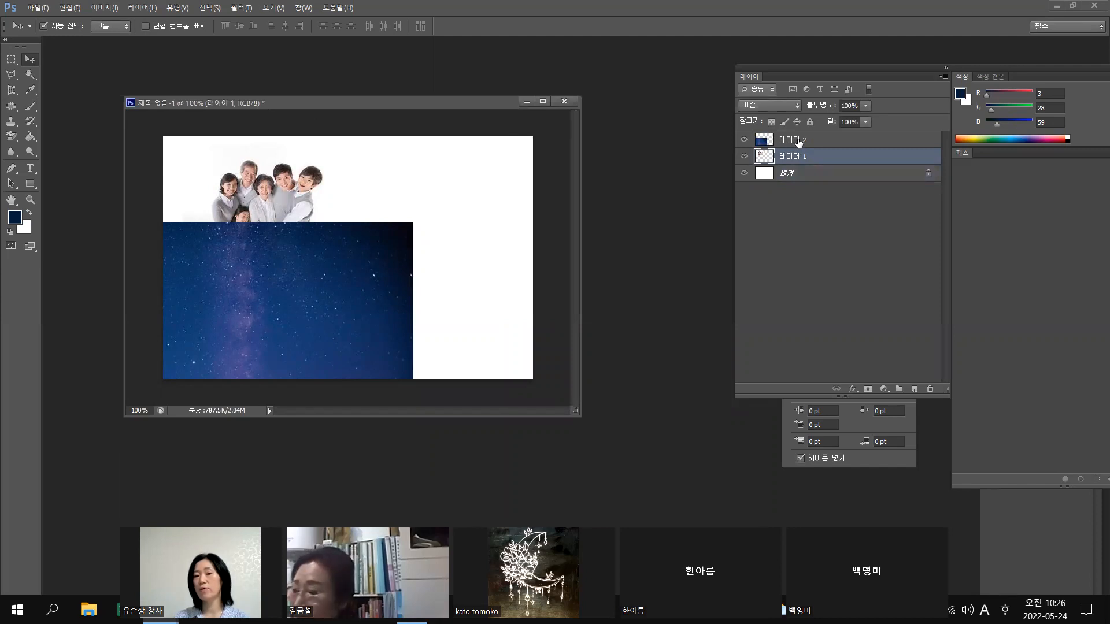
pyautogui.click(798, 141)
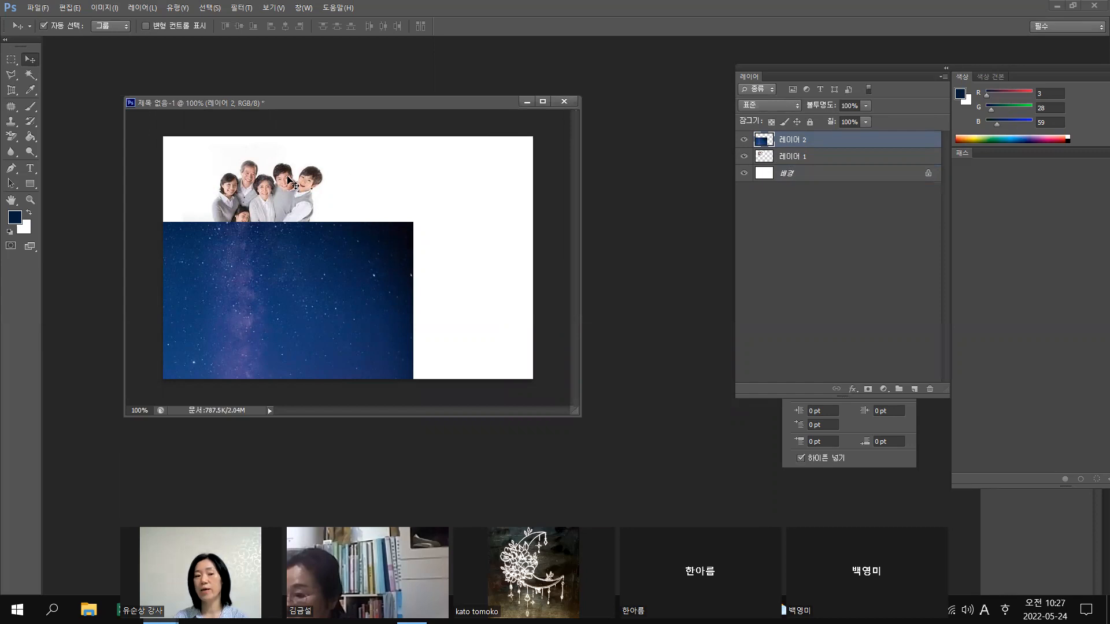
pyautogui.click(803, 162)
pyautogui.moveTo(300, 186); pyautogui.dragTo(397, 220)
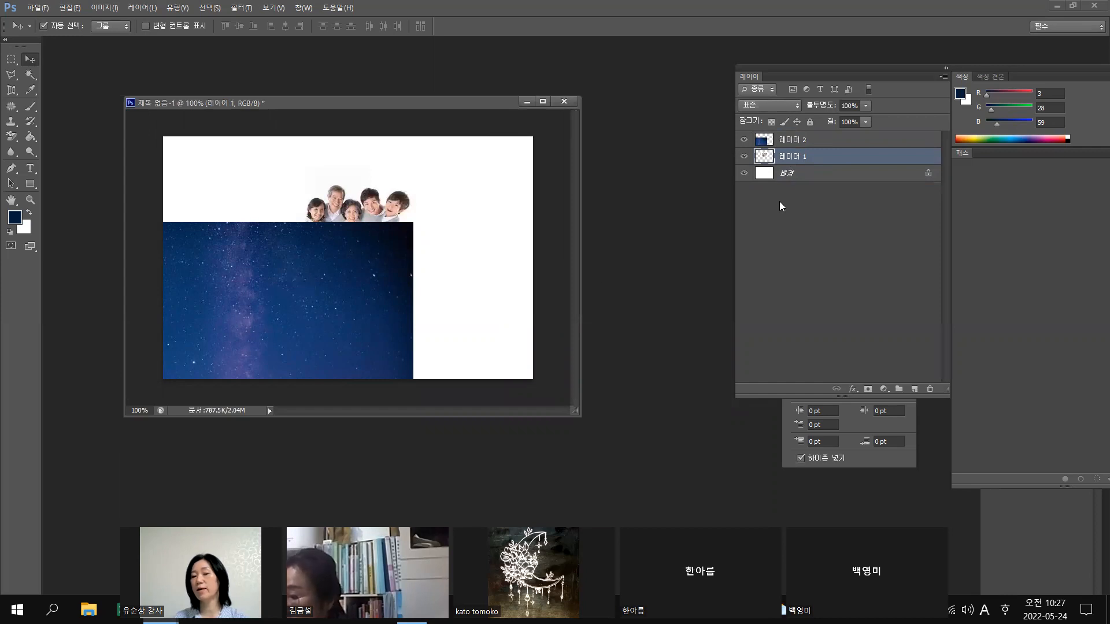
# Hide 레이어 2, then scale the family photo to about 123% and centre it
pyautogui.click(744, 140)
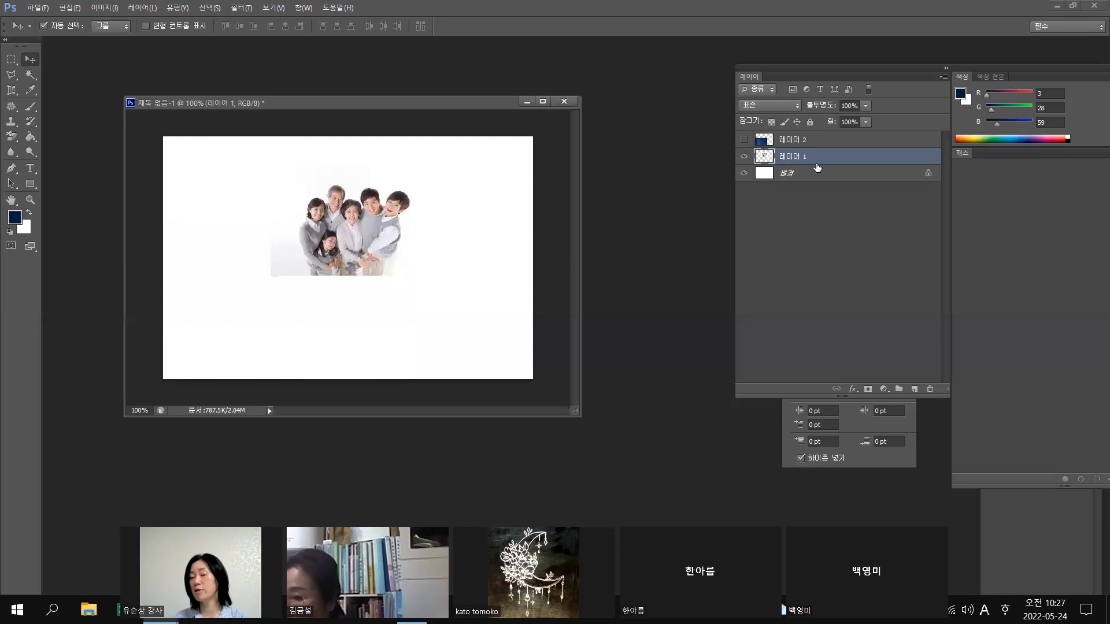
pyautogui.moveTo(372, 241); pyautogui.dragTo(373, 249)
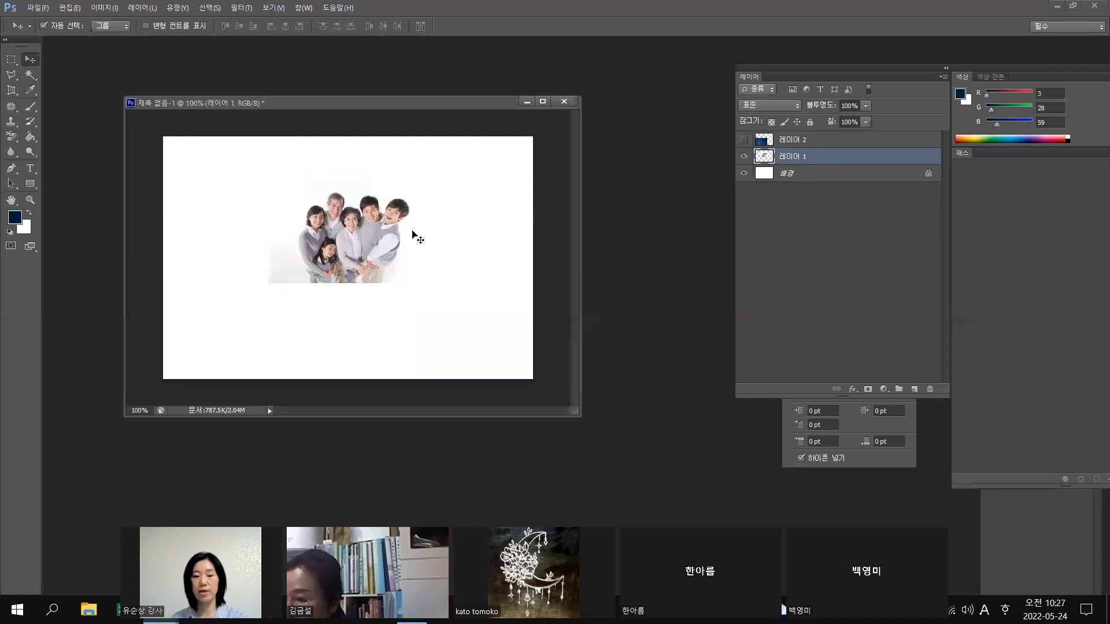
pyautogui.hotkey('ctrl', 't')
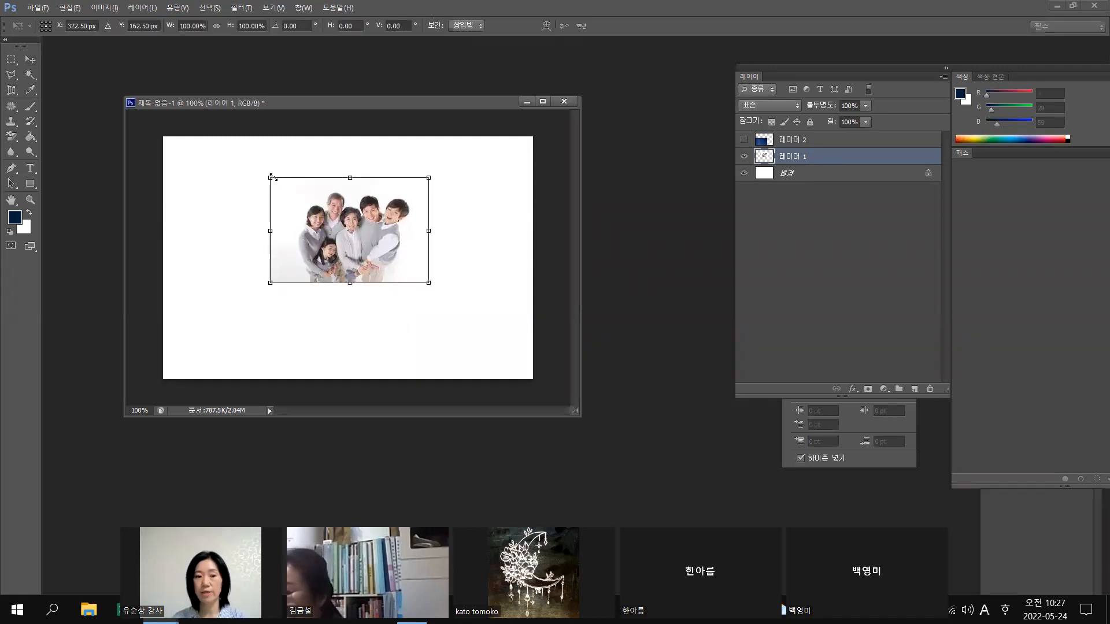
pyautogui.moveTo(271, 178); pyautogui.dragTo(233, 154)
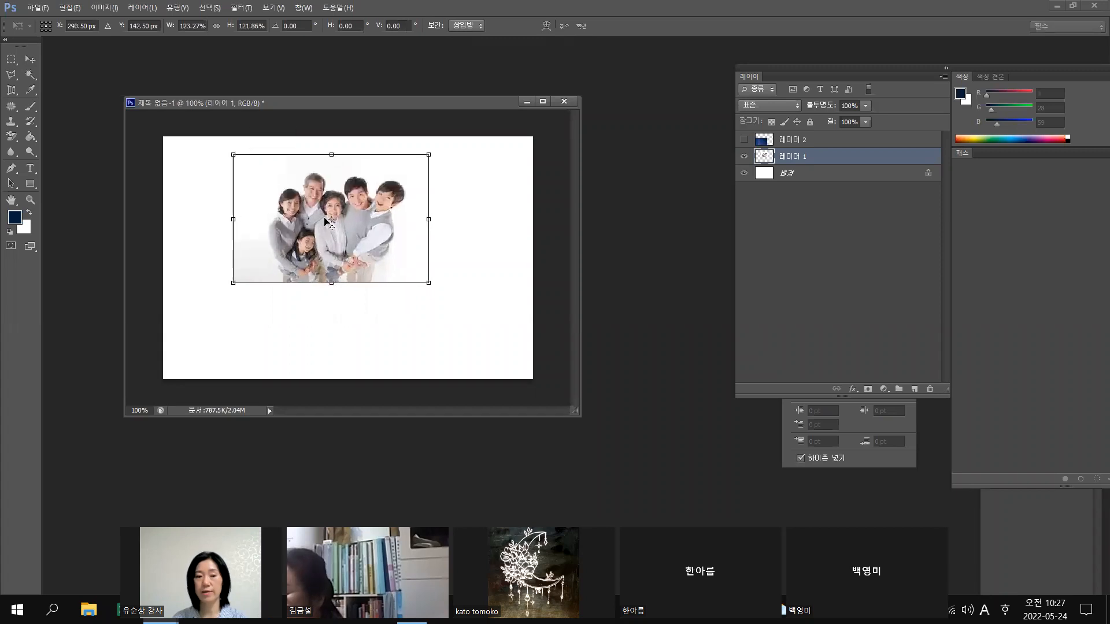
pyautogui.moveTo(326, 221); pyautogui.dragTo(368, 241)
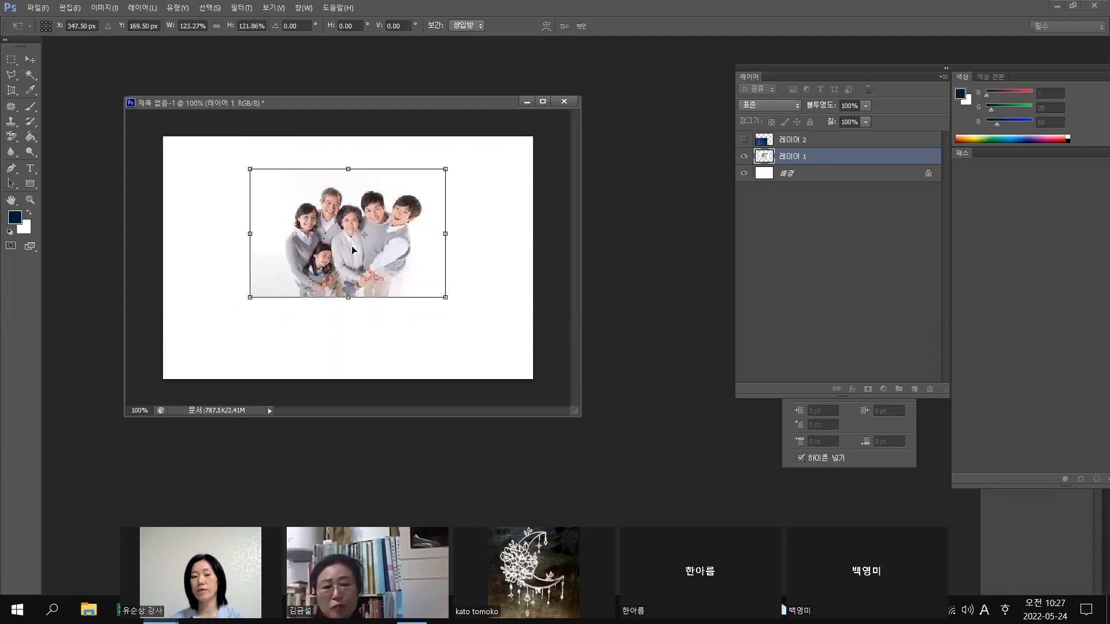
pyautogui.hotkey('shift', 'Up')
pyautogui.hotkey('shift', 'Up')
pyautogui.press('Return')
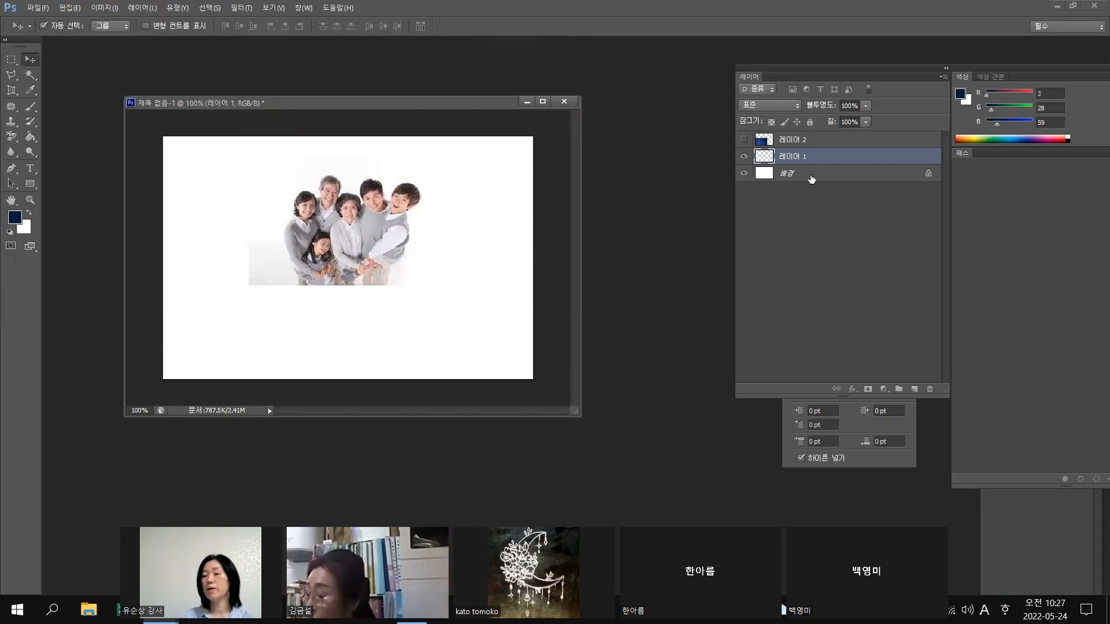
# Show 레이어 2 again and select it, leaving the family photo unchanged
pyautogui.click(744, 141)
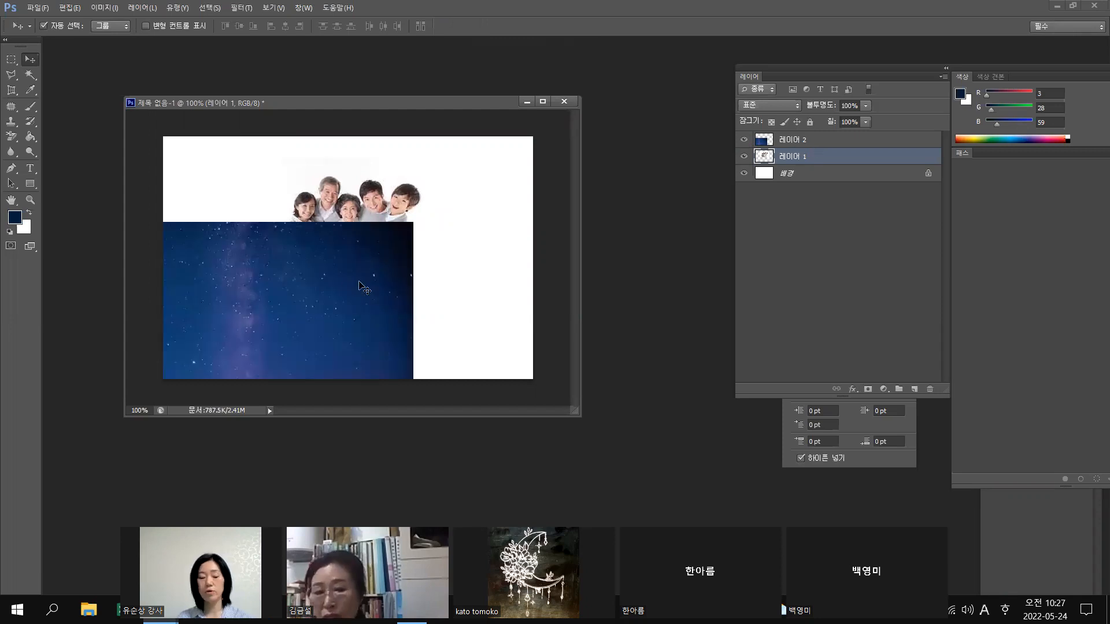
pyautogui.hotkey('ctrl', 't')
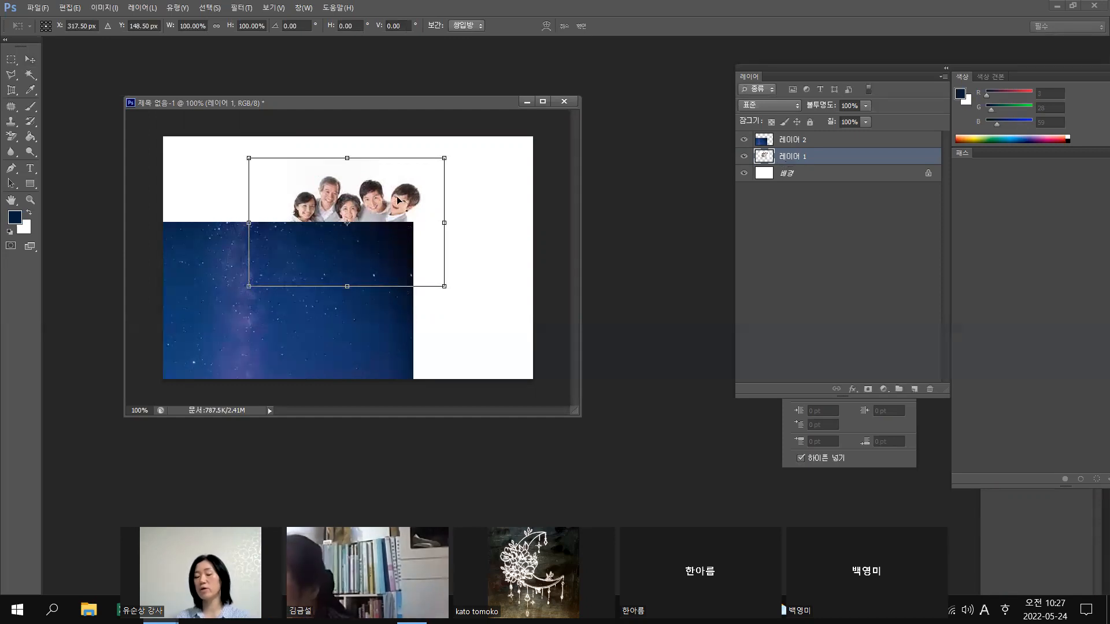
pyautogui.press('Return')
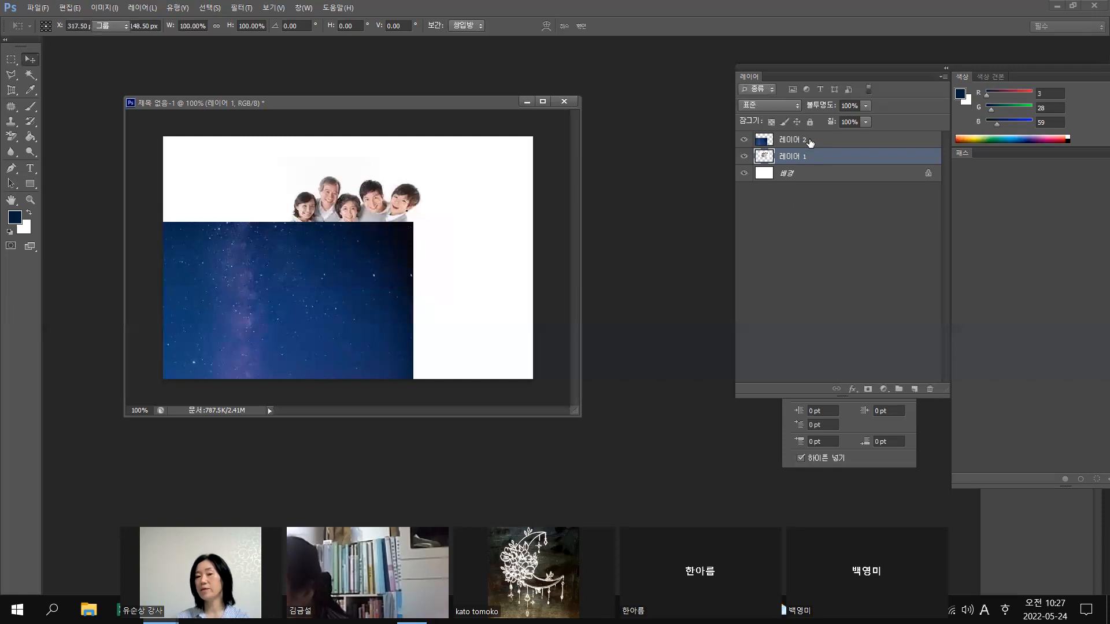
pyautogui.click(809, 141)
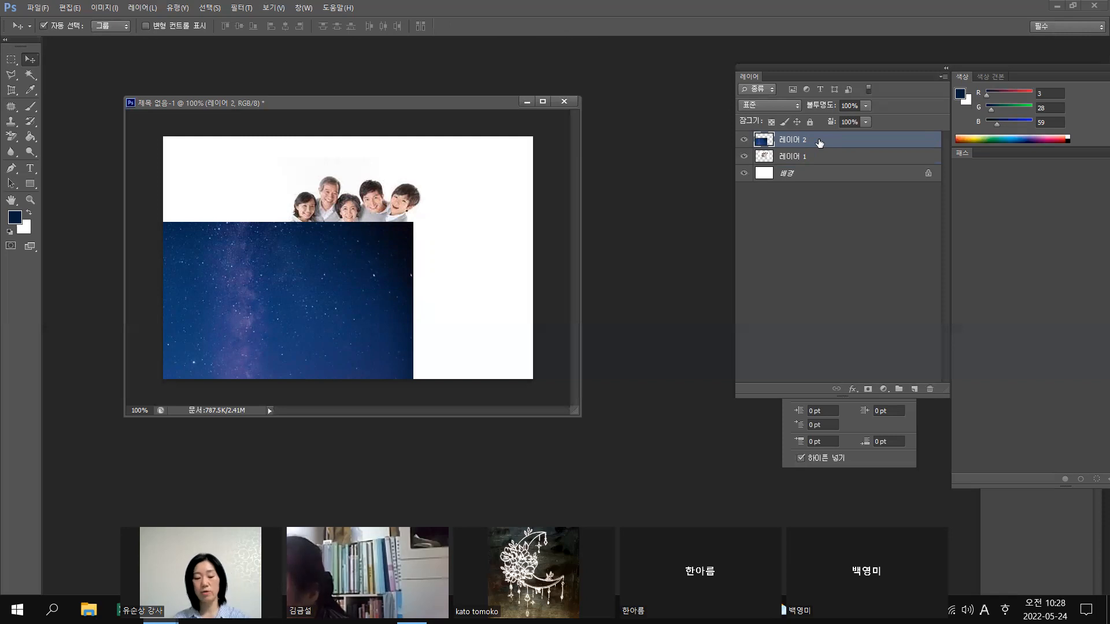
# Move 레이어 2 so the milky-way image fills the entire canvas
pyautogui.hotkey('ctrl', 't')
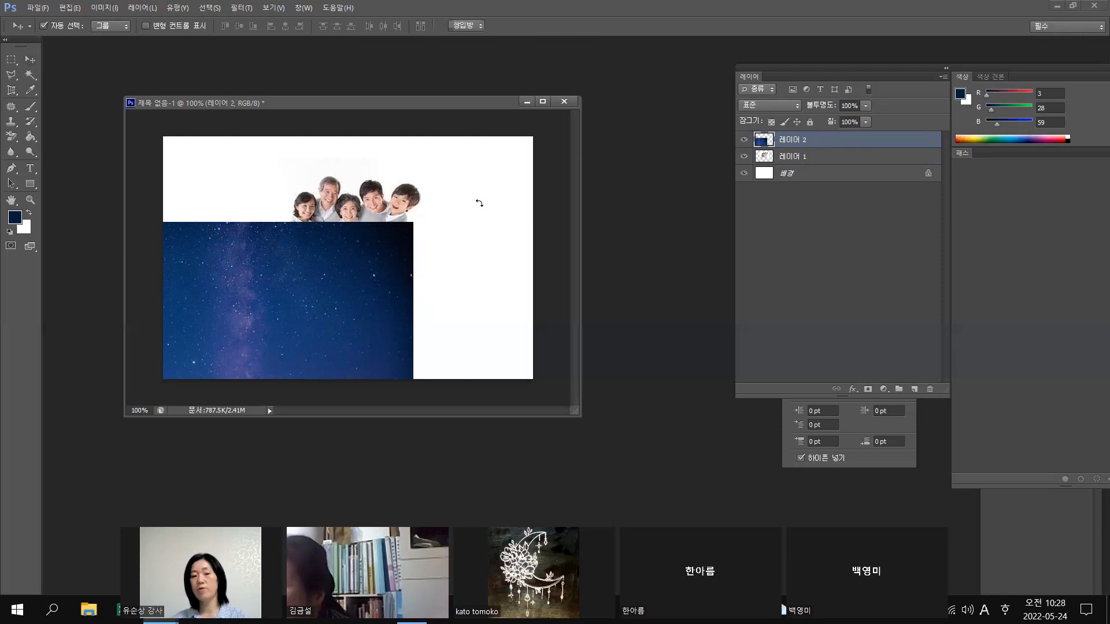
pyautogui.moveTo(371, 265); pyautogui.dragTo(509, 184)
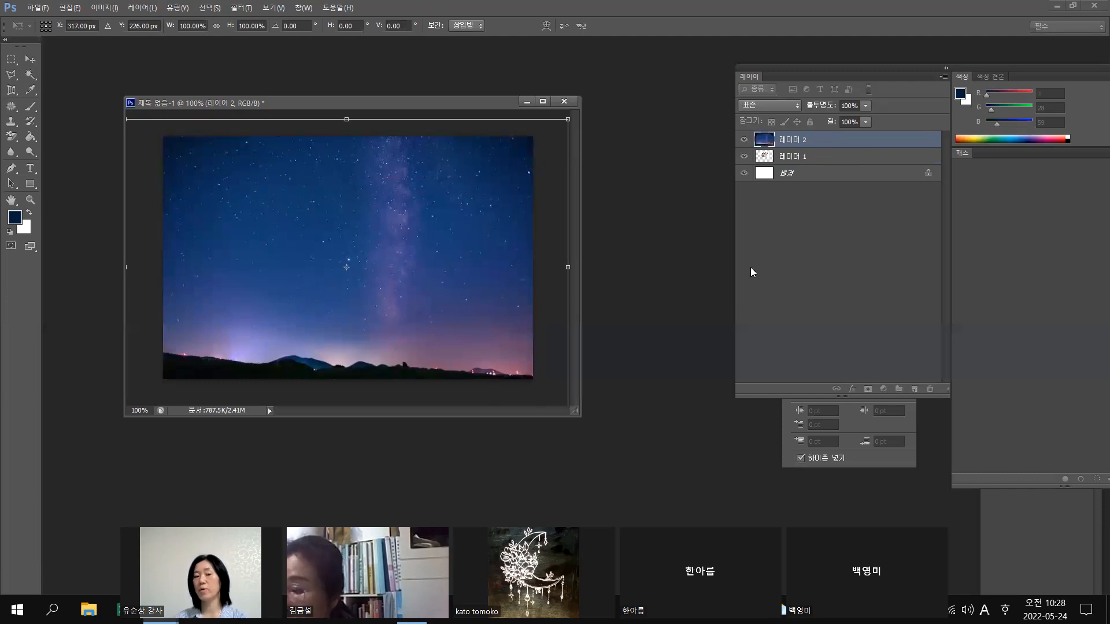
pyautogui.press('Return')
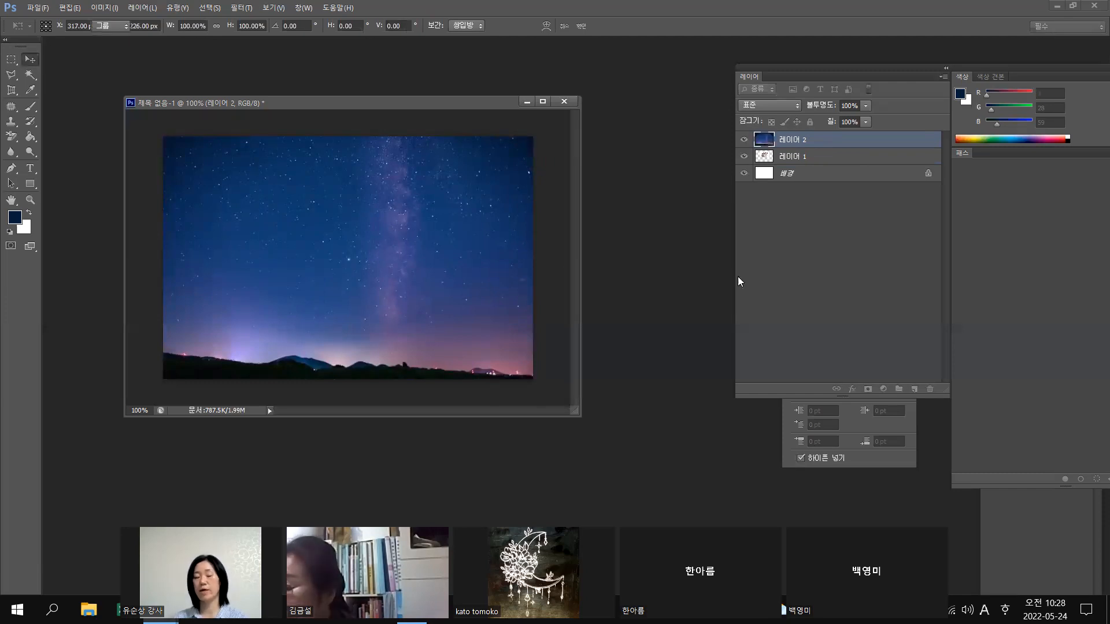
pyautogui.moveTo(402, 204); pyautogui.dragTo(310, 152)
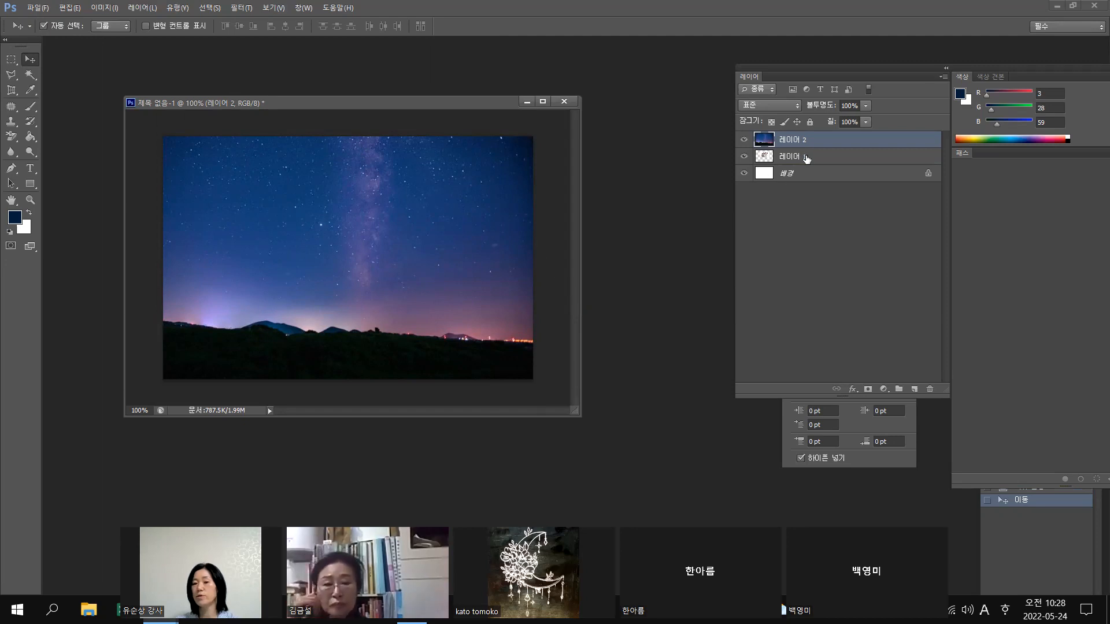
pyautogui.click(816, 157)
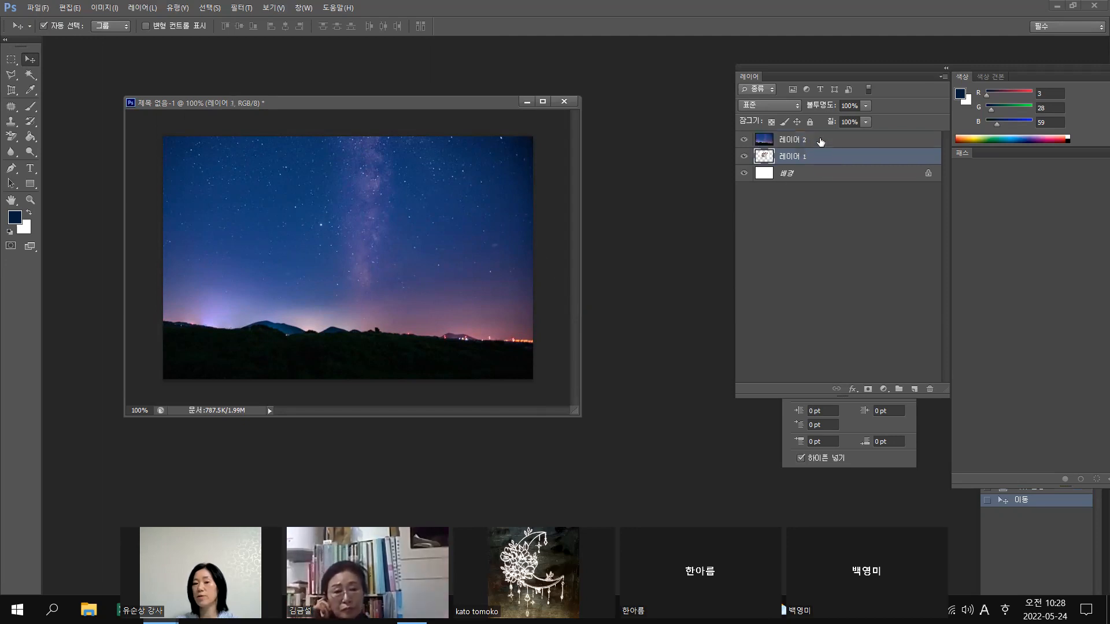
pyautogui.click(821, 142)
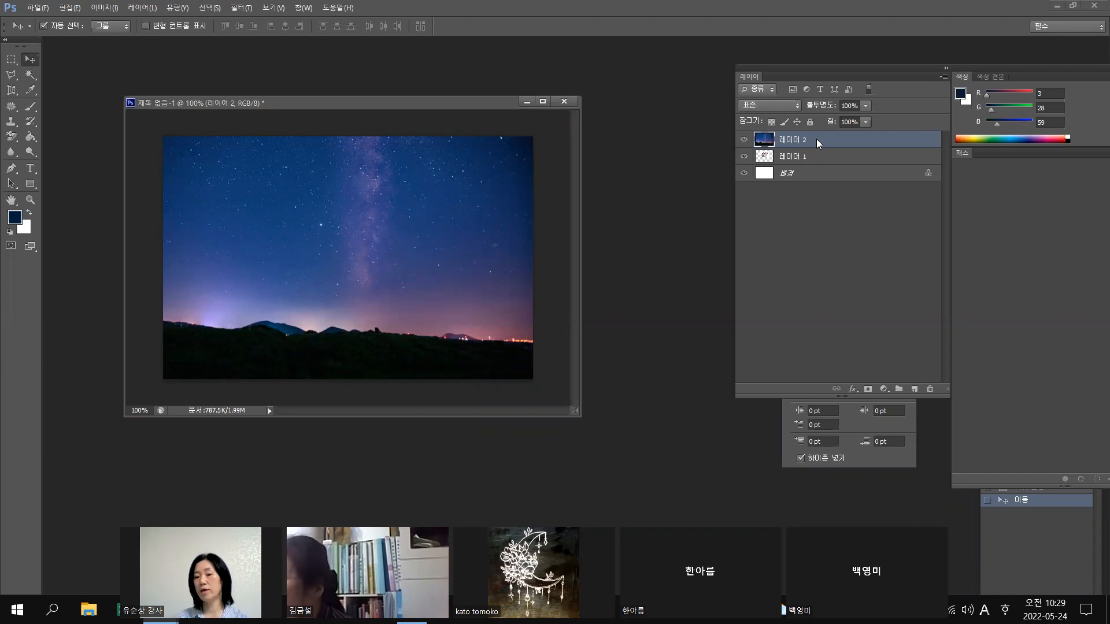
pyautogui.rightClick(817, 142)
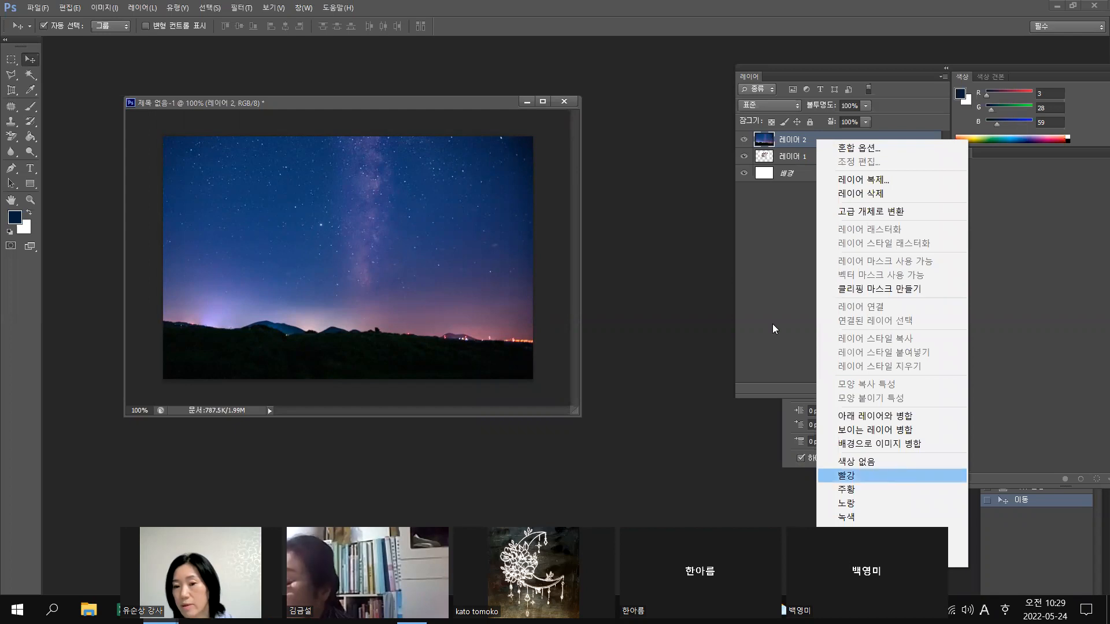
pyautogui.click(796, 143)
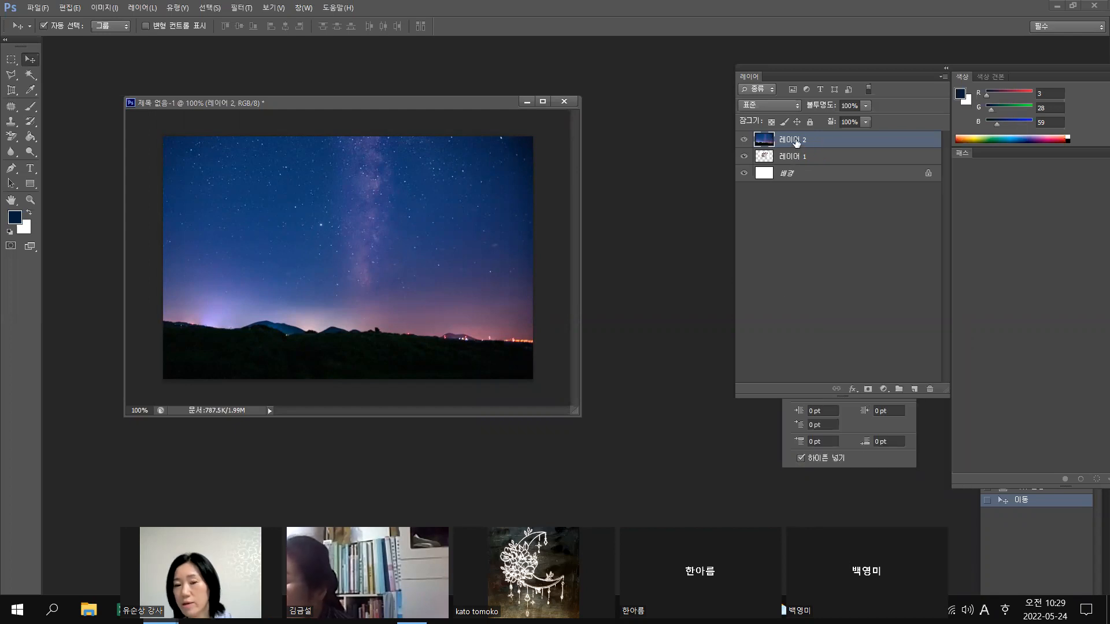
# Rename the night-sky layer (Layer 2) to 밤하늘
pyautogui.doubleClick(791, 140)
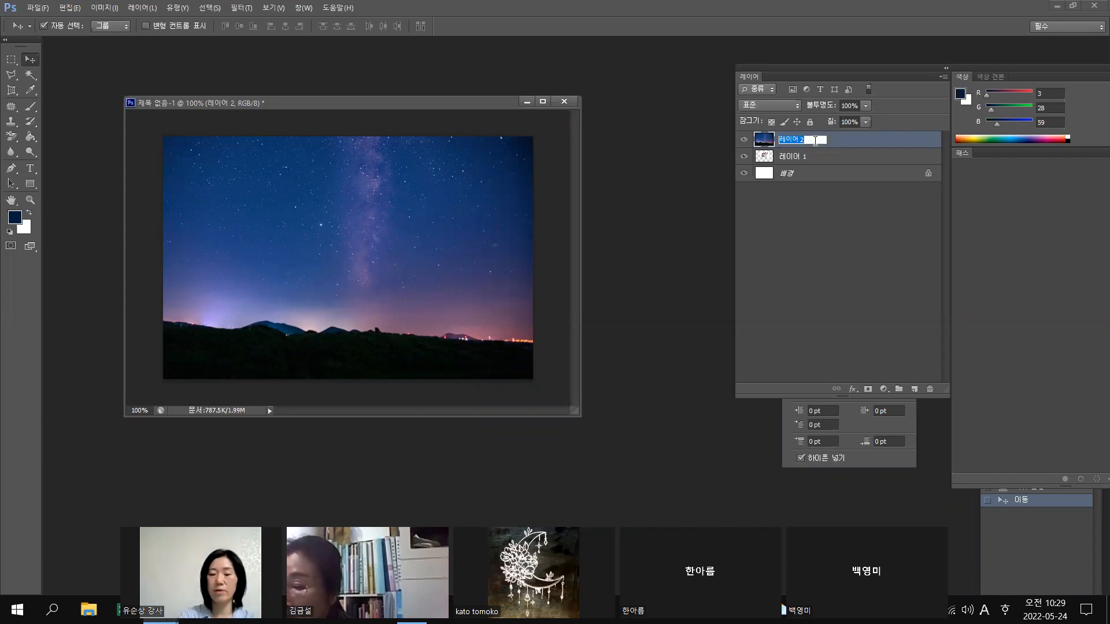
pyautogui.press('BackSpace')
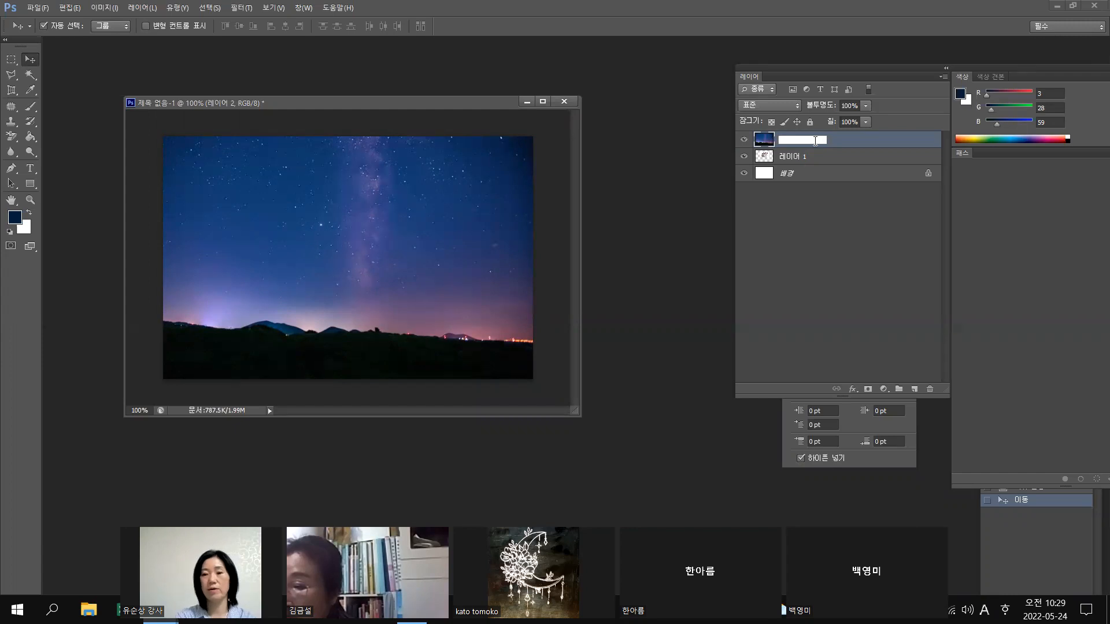
pyautogui.write('qks')
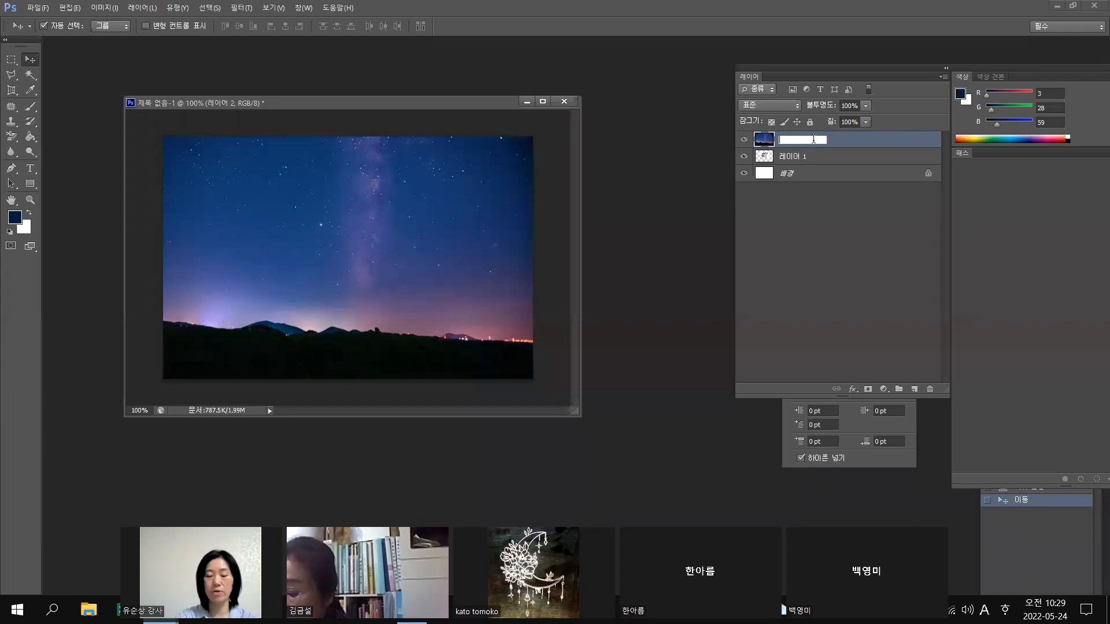
pyautogui.press('Hangul')
pyautogui.write('ㅂㅏㅁ하')
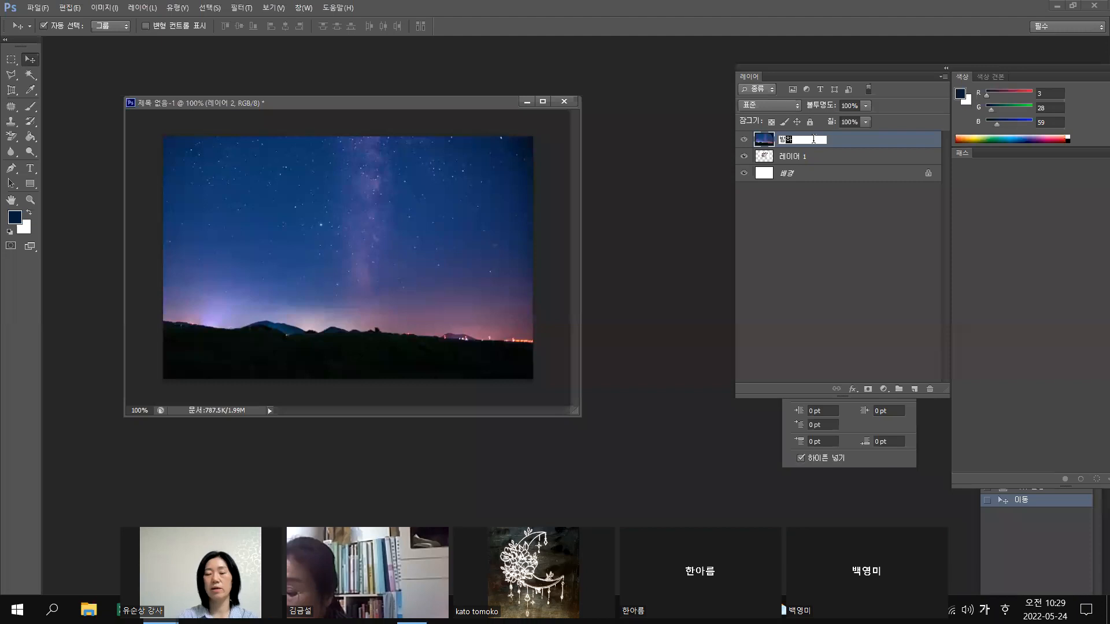
pyautogui.press('Return')
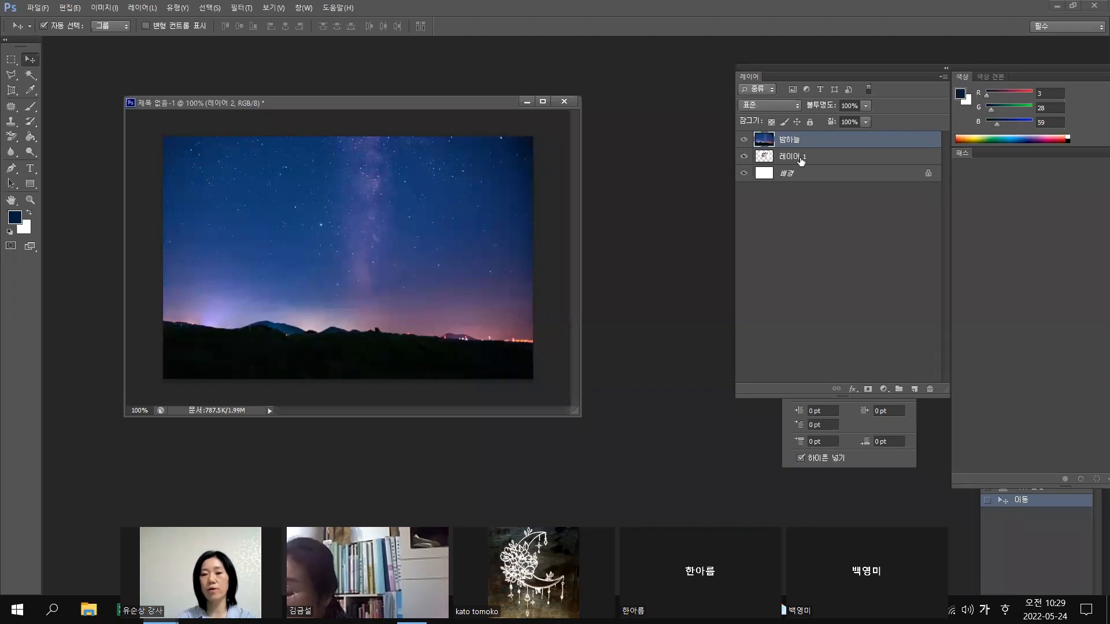
# Rename the family photo layer (Layer 1) to 가족, leaving 밤하늘 unchanged
pyautogui.click(809, 162)
pyautogui.doubleClick(809, 160)
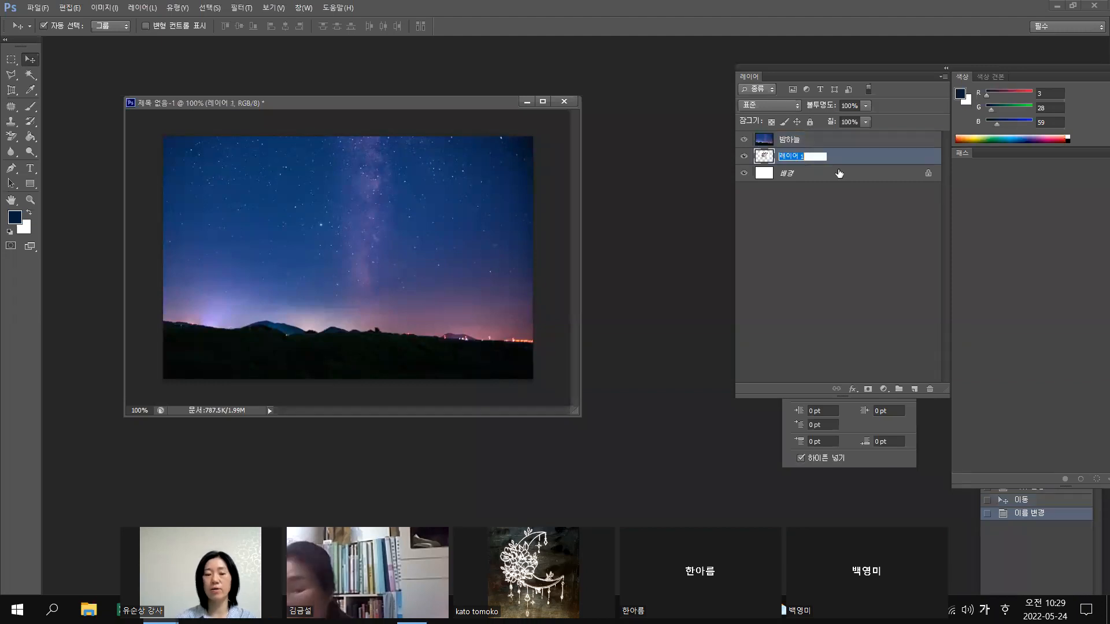
pyautogui.write('ㄱ')
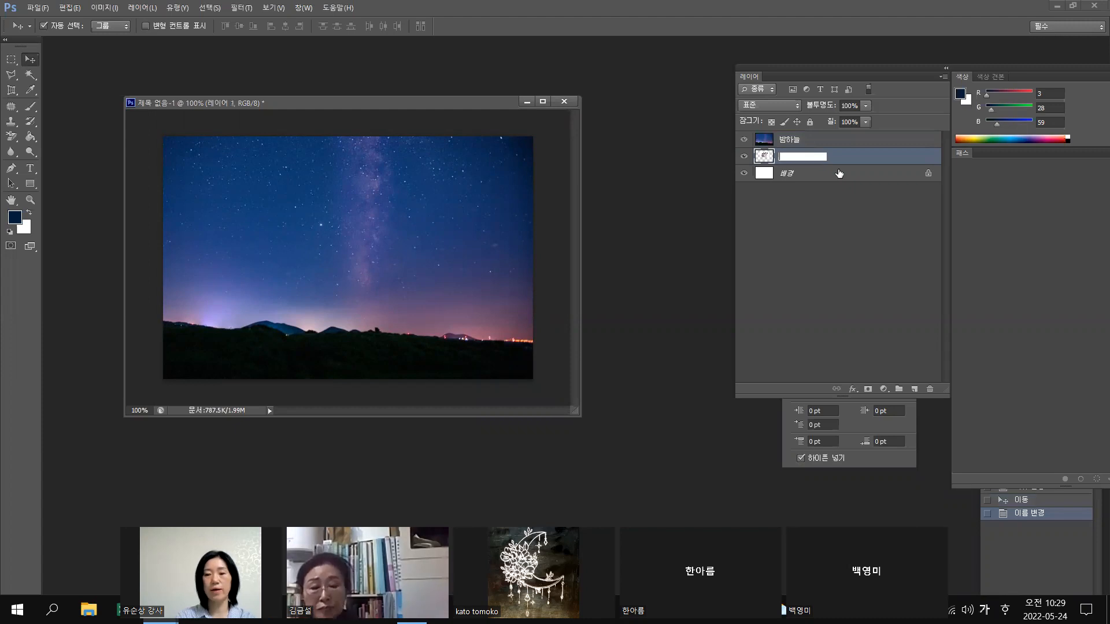
pyautogui.write('족')
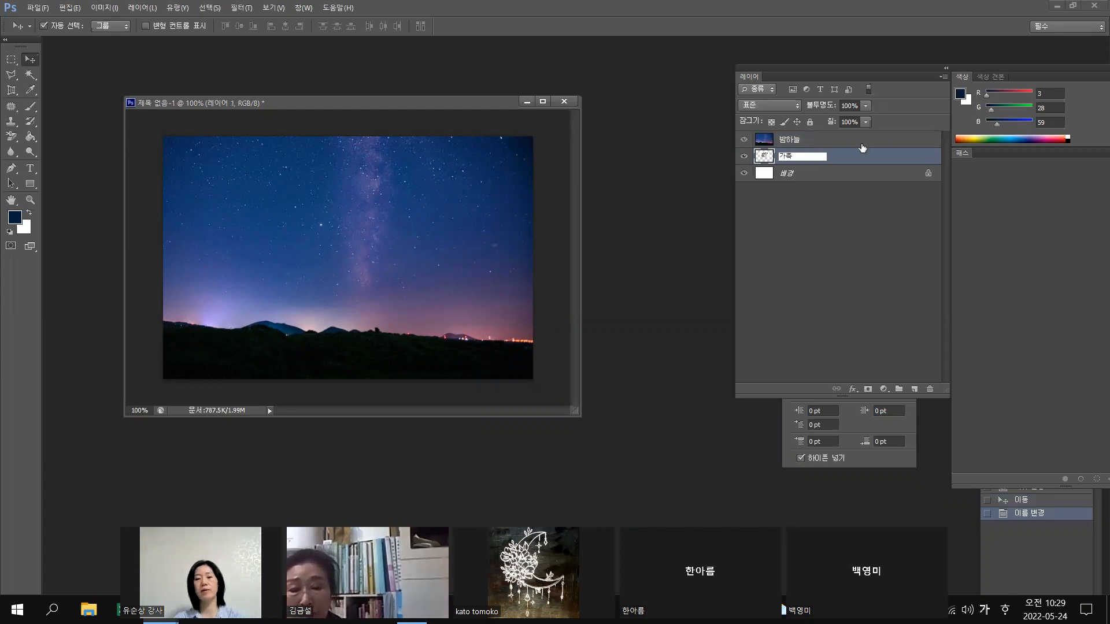
pyautogui.press('Return')
pyautogui.doubleClick(792, 140)
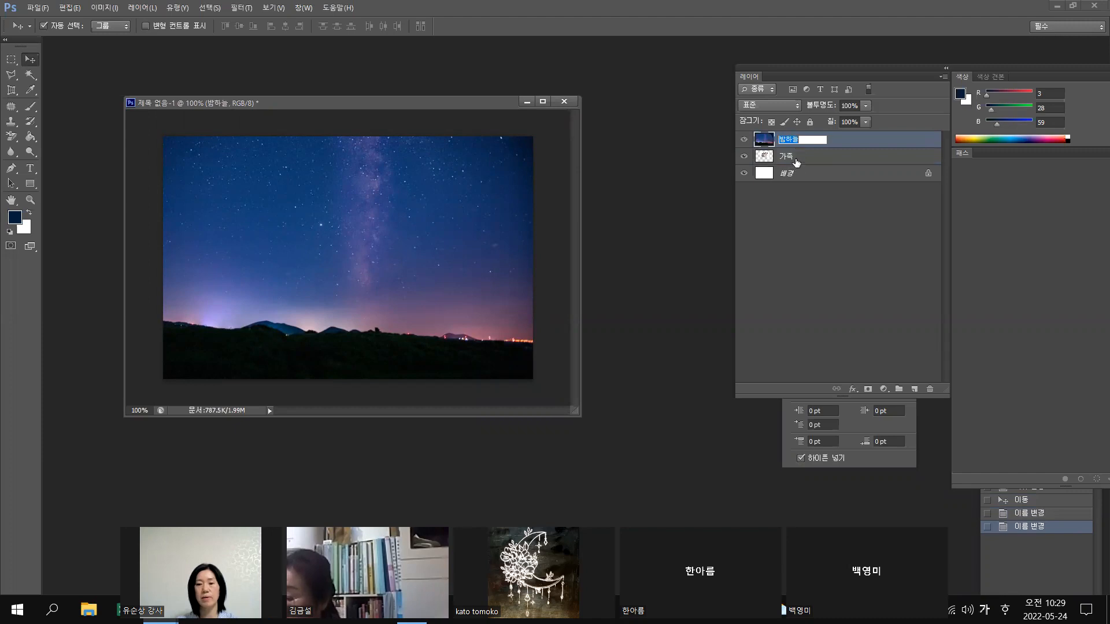
pyautogui.press('Return')
pyautogui.click(789, 165)
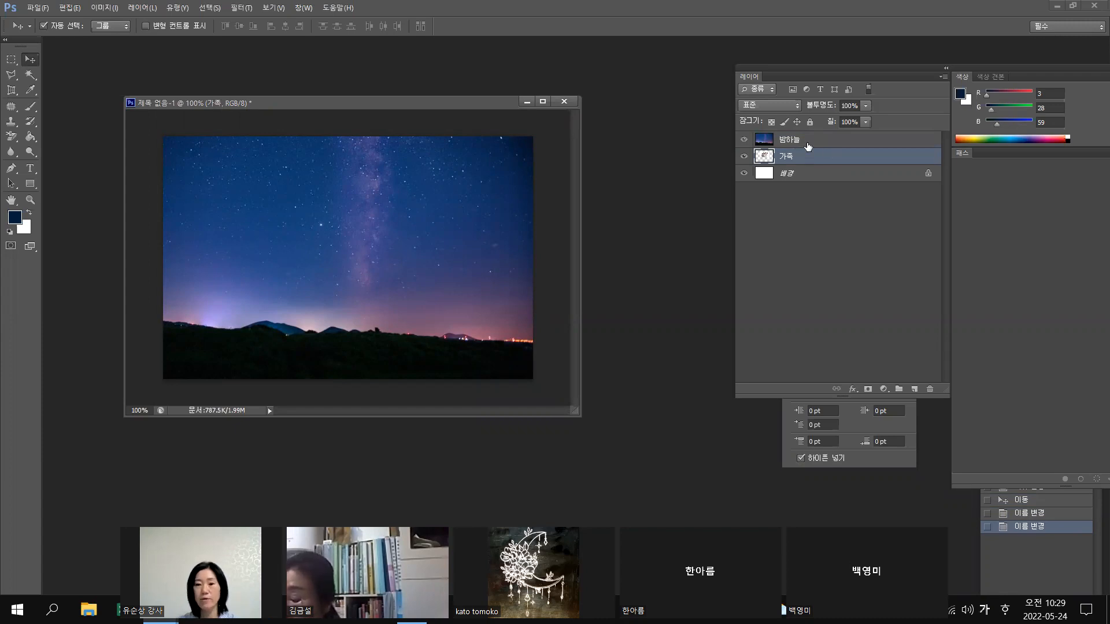
# Select the 밤하늘 layer in the Layers panel as the active layer
pyautogui.click(808, 145)
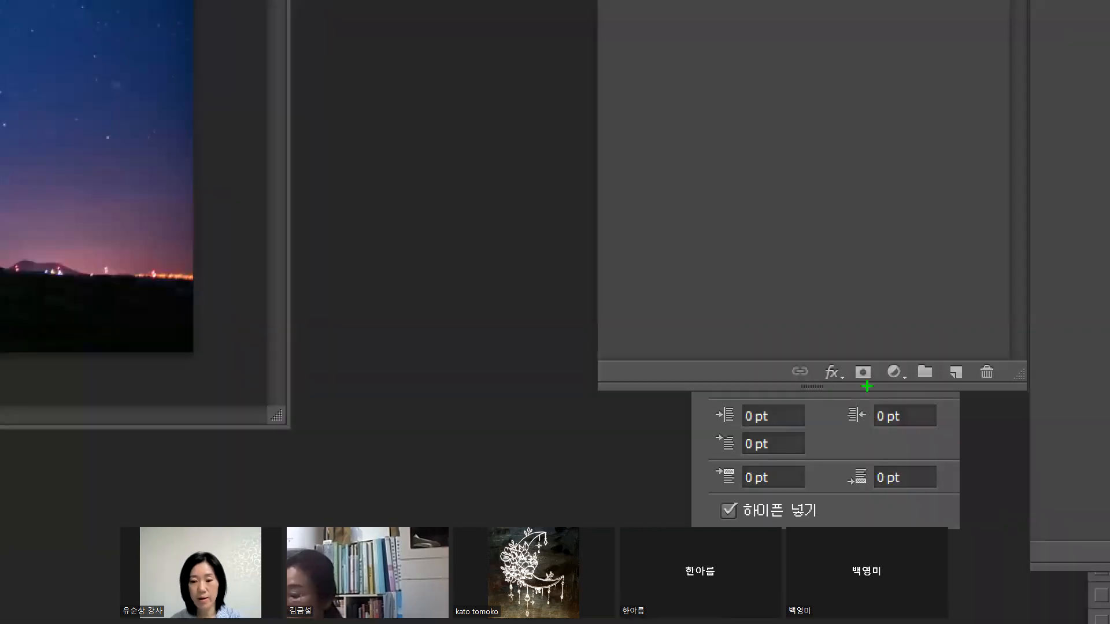
pyautogui.moveTo(866, 386)
pyautogui.mouseDown()
pyautogui.moveTo(876, 342)
pyautogui.moveTo(873, 398)
pyautogui.moveTo(864, 396)
pyautogui.mouseUp()
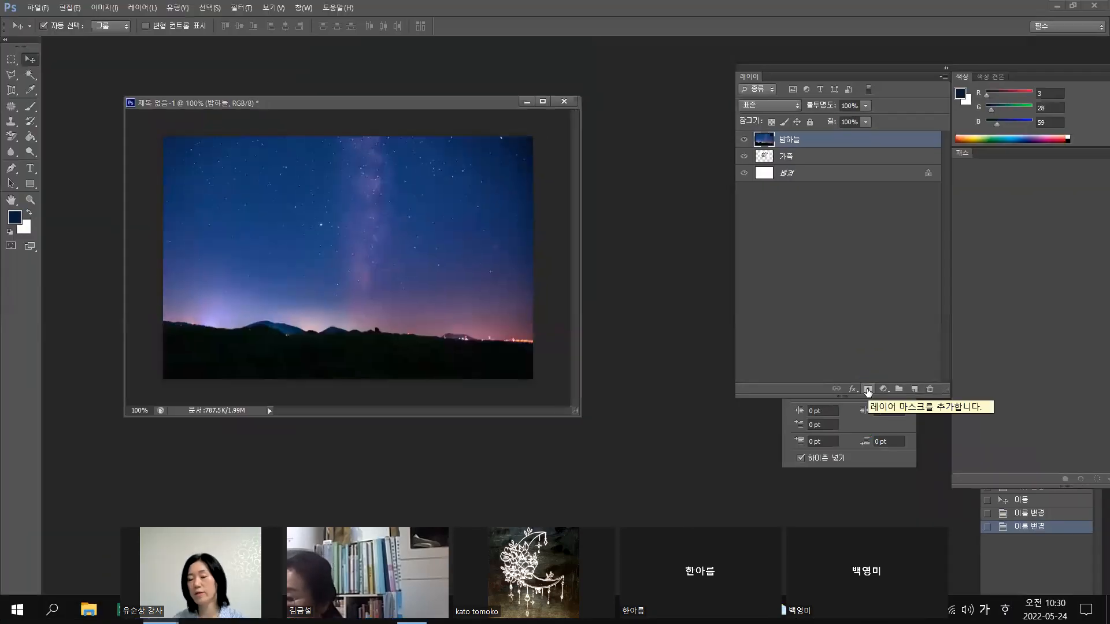
# Give 밤하늘 a white layer mask and target the mask thumbnail for editing
pyautogui.click(868, 390)
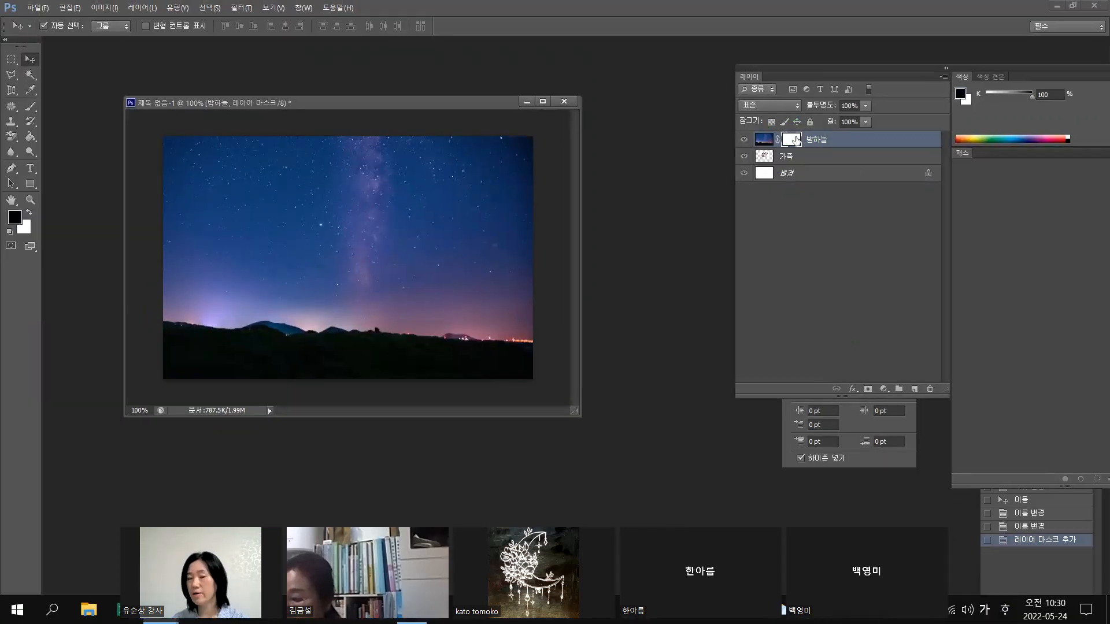
pyautogui.click(764, 145)
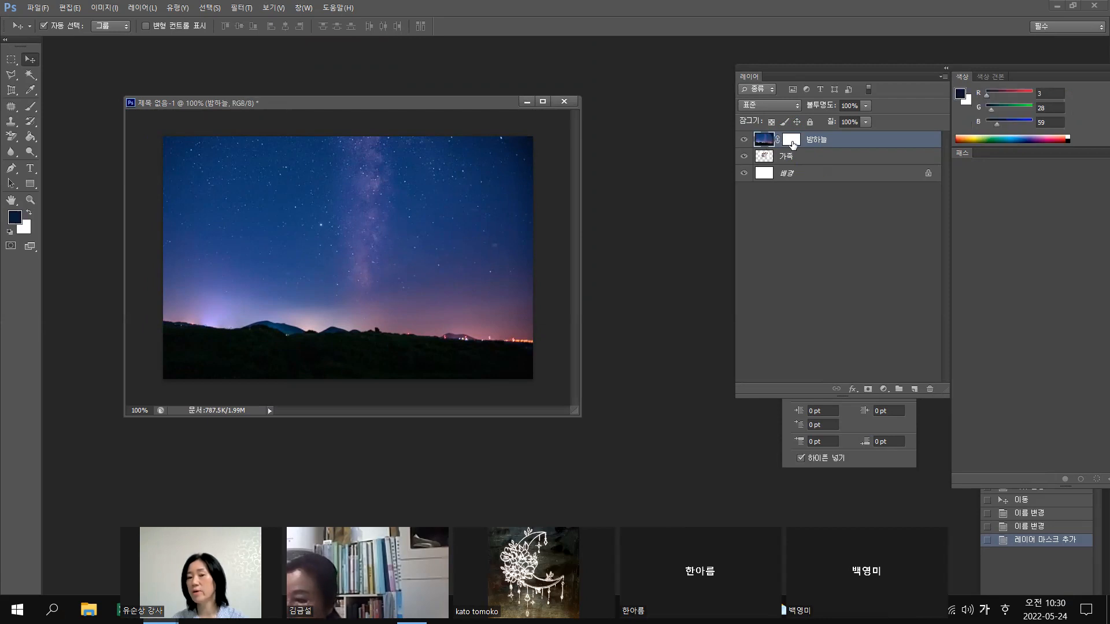
pyautogui.click(792, 145)
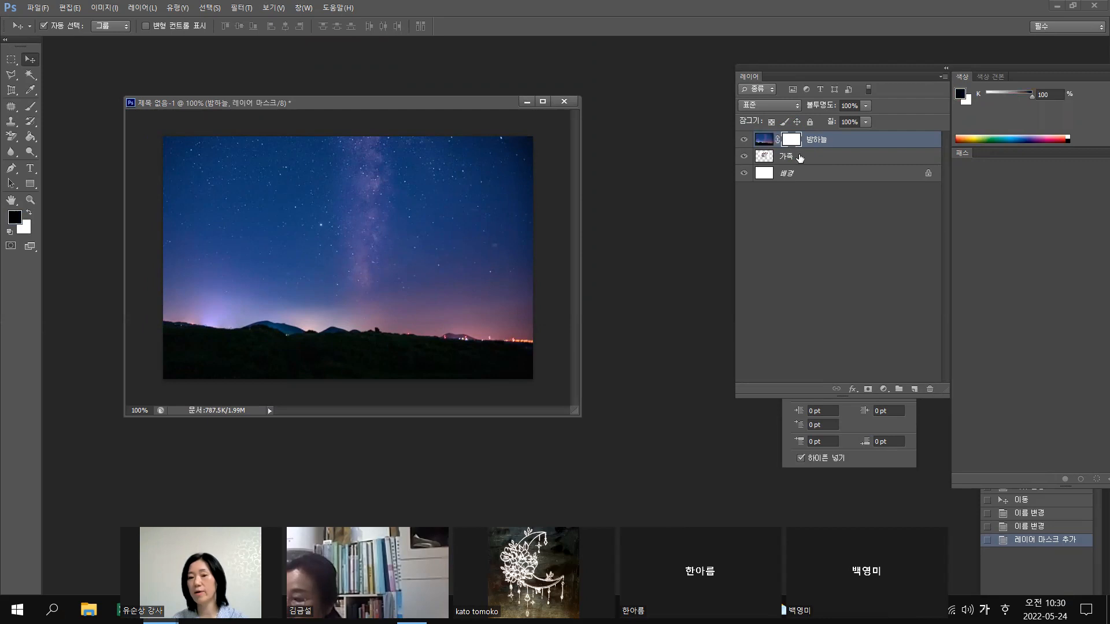
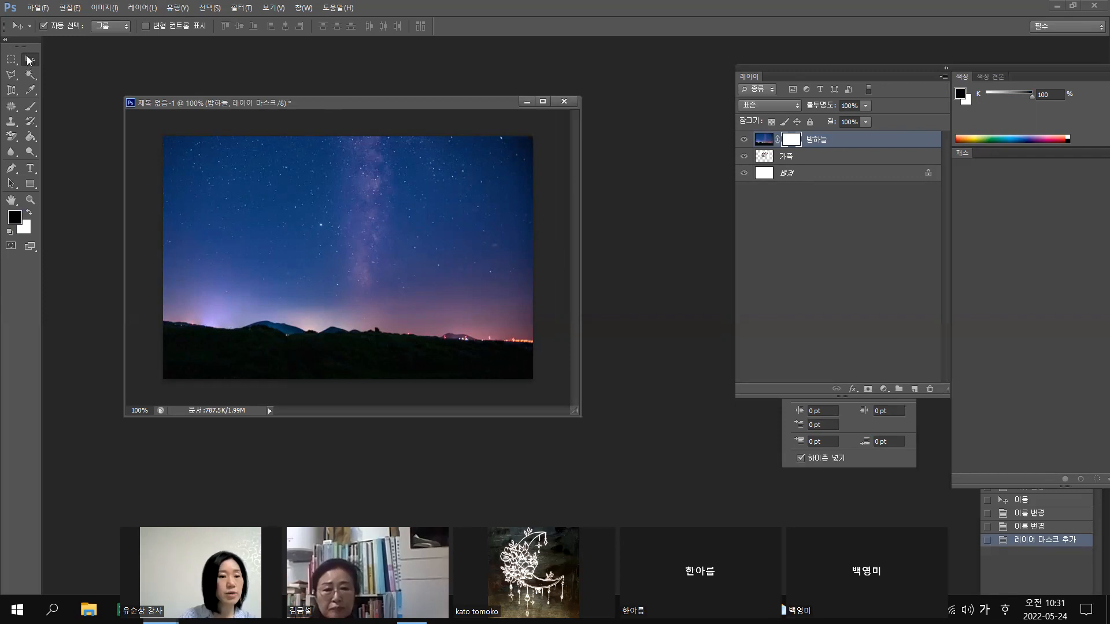
# Select the Brush tool (브러시 도구) from the toolbox flyout
pyautogui.click(32, 114)
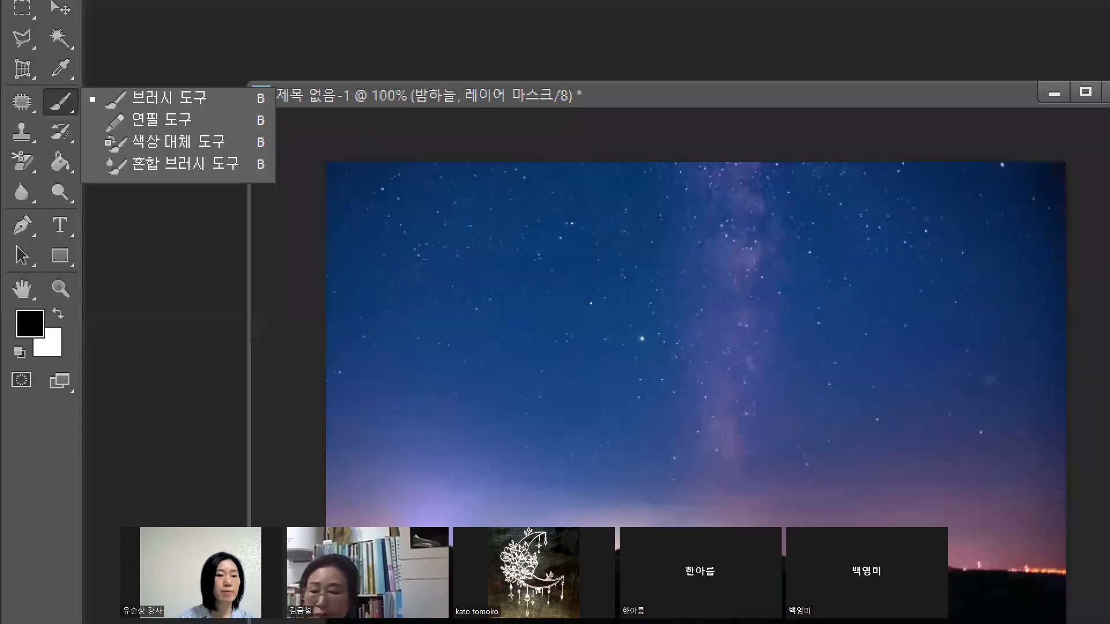
pyautogui.moveTo(114, 60); pyautogui.dragTo(130, 110)
pyautogui.moveTo(116, 60); pyautogui.dragTo(140, 99)
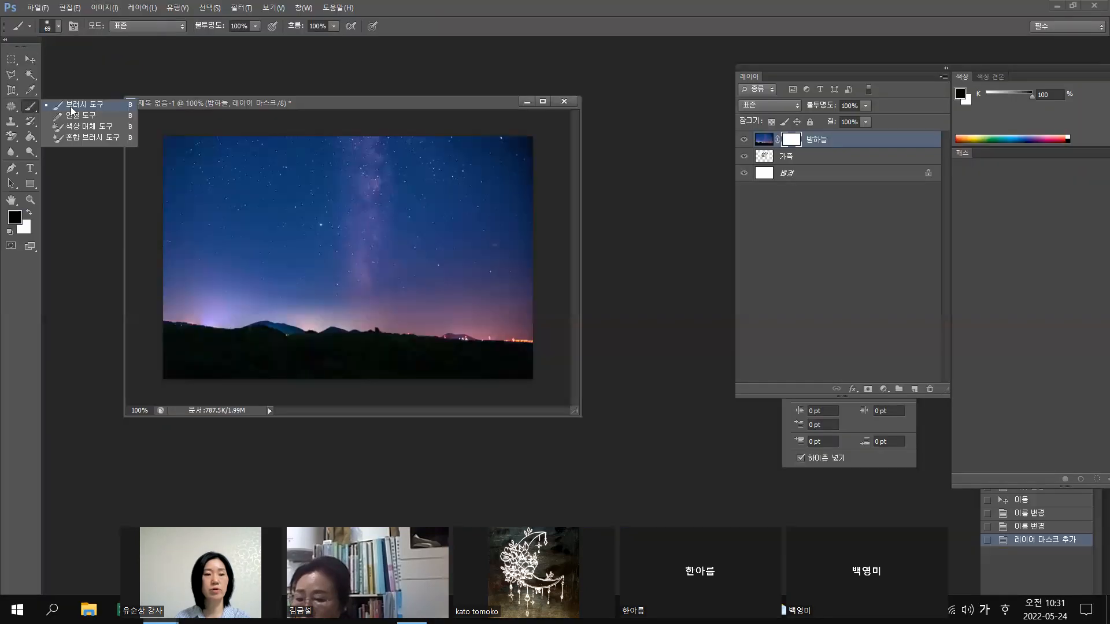
pyautogui.click(73, 107)
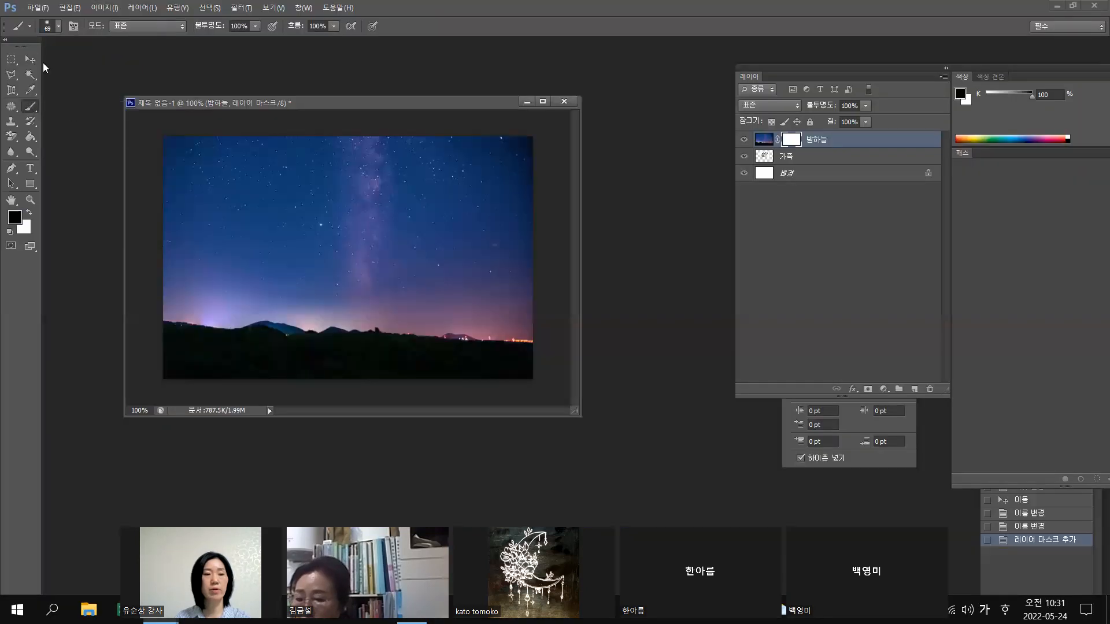
# Set the soft round brush to 37 px size with 0% hardness in the preset picker
pyautogui.click(58, 25)
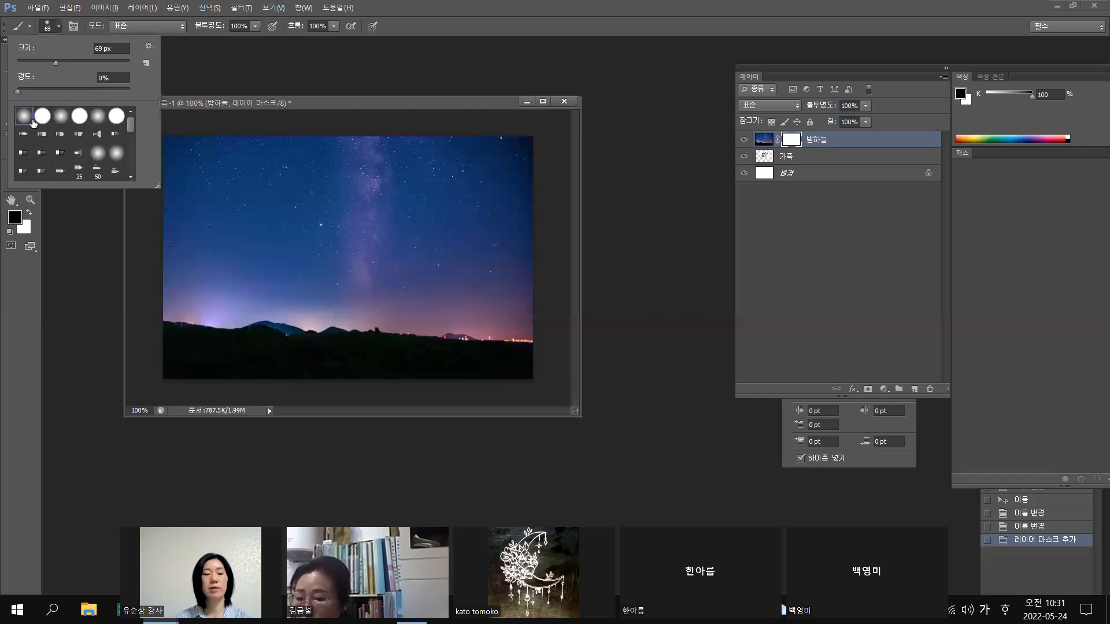
pyautogui.moveTo(55, 62); pyautogui.dragTo(41, 61)
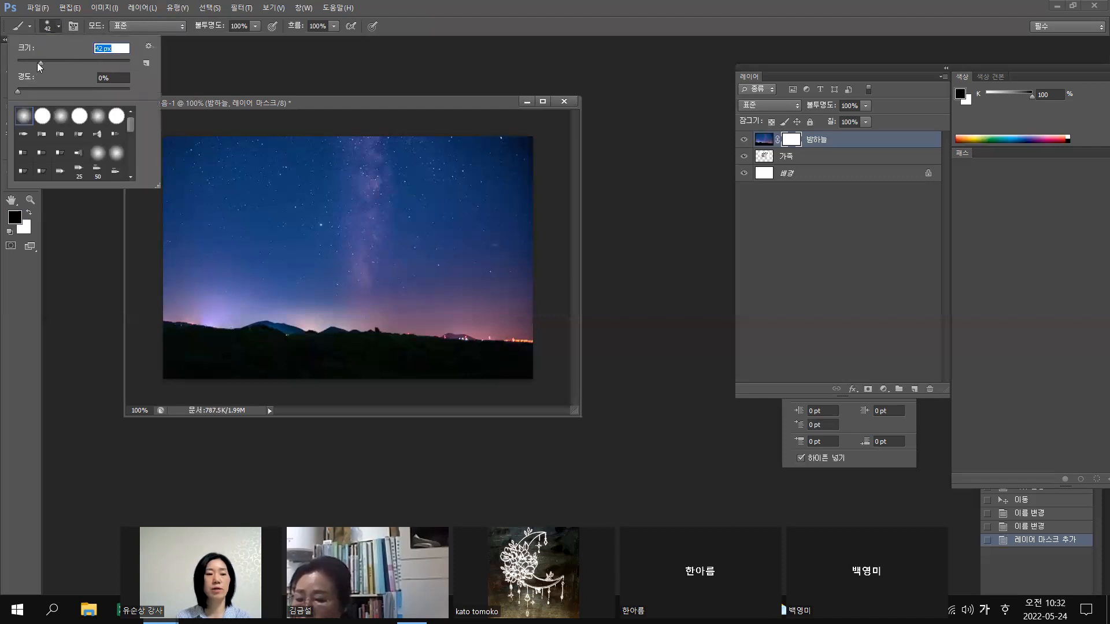
pyautogui.click(37, 61)
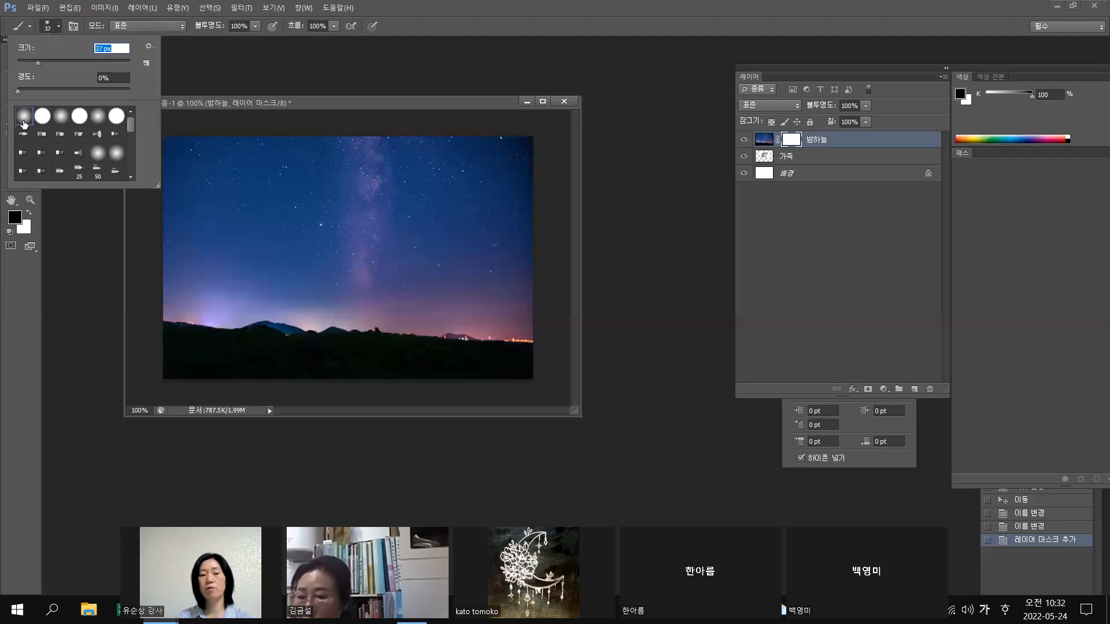
pyautogui.click(24, 122)
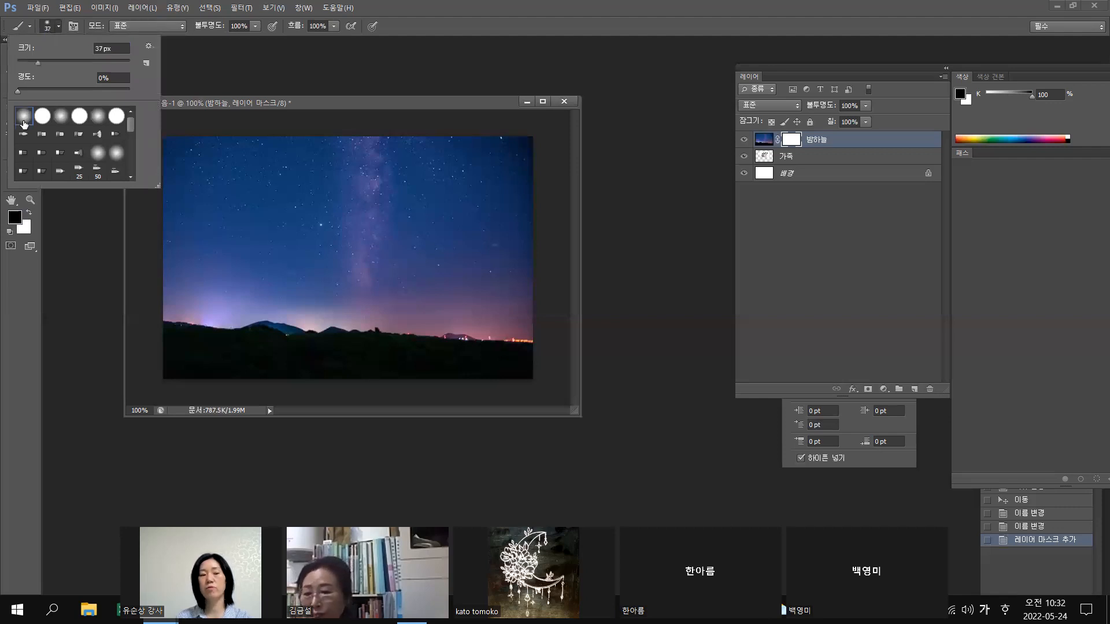
pyautogui.press('Return')
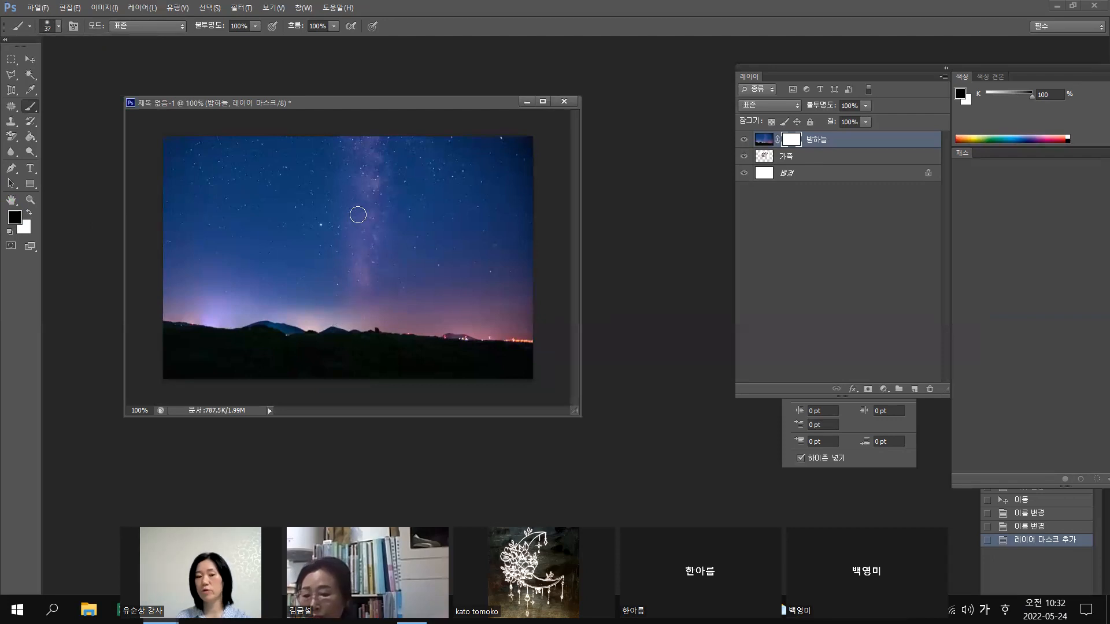
# Paint black on the 밤하늘 mask over the upper centre to reveal the family photo
pyautogui.moveTo(339, 220)
pyautogui.mouseDown()
pyautogui.moveTo(314, 209)
pyautogui.moveTo(377, 244)
pyautogui.moveTo(338, 197)
pyautogui.moveTo(321, 226)
pyautogui.moveTo(368, 193)
pyautogui.moveTo(349, 239)
pyautogui.moveTo(323, 186)
pyautogui.moveTo(397, 234)
pyautogui.moveTo(320, 229)
pyautogui.moveTo(393, 194)
pyautogui.moveTo(394, 248)
pyautogui.moveTo(312, 202)
pyautogui.moveTo(297, 215)
pyautogui.moveTo(322, 255)
pyautogui.moveTo(345, 262)
pyautogui.moveTo(382, 266)
pyautogui.moveTo(378, 250)
pyautogui.moveTo(415, 230)
pyautogui.moveTo(379, 171)
pyautogui.moveTo(340, 163)
pyautogui.moveTo(310, 182)
pyautogui.moveTo(296, 226)
pyautogui.moveTo(365, 280)
pyautogui.moveTo(285, 230)
pyautogui.moveTo(327, 271)
pyautogui.moveTo(383, 256)
pyautogui.moveTo(402, 225)
pyautogui.moveTo(425, 229)
pyautogui.moveTo(385, 272)
pyautogui.mouseUp()
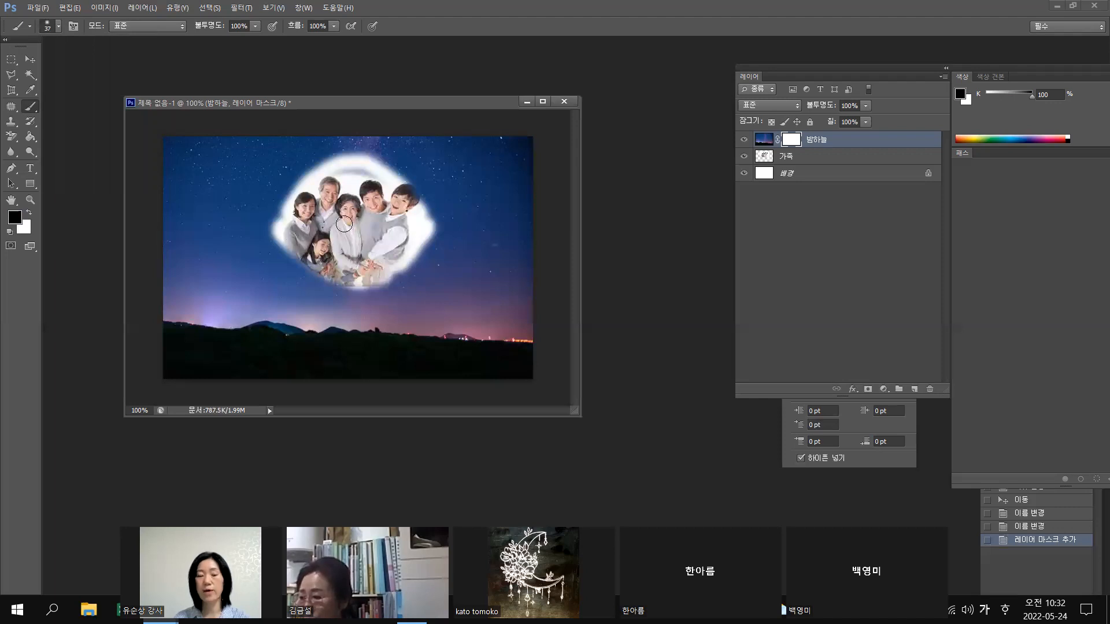
pyautogui.click(334, 193)
pyautogui.moveTo(325, 169); pyautogui.dragTo(356, 188)
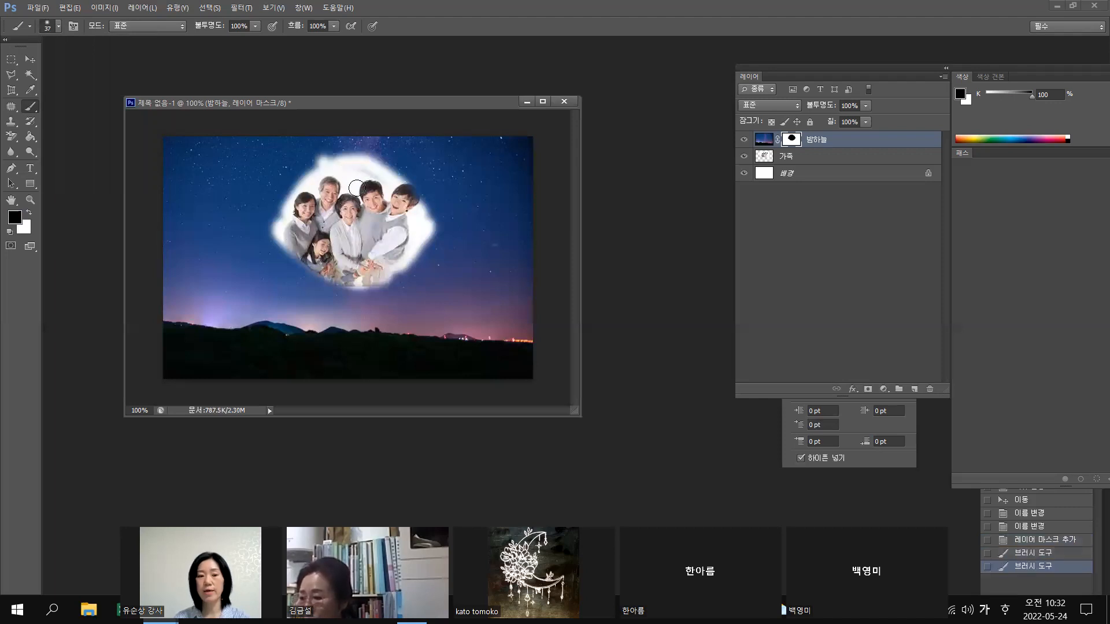
pyautogui.click(352, 236)
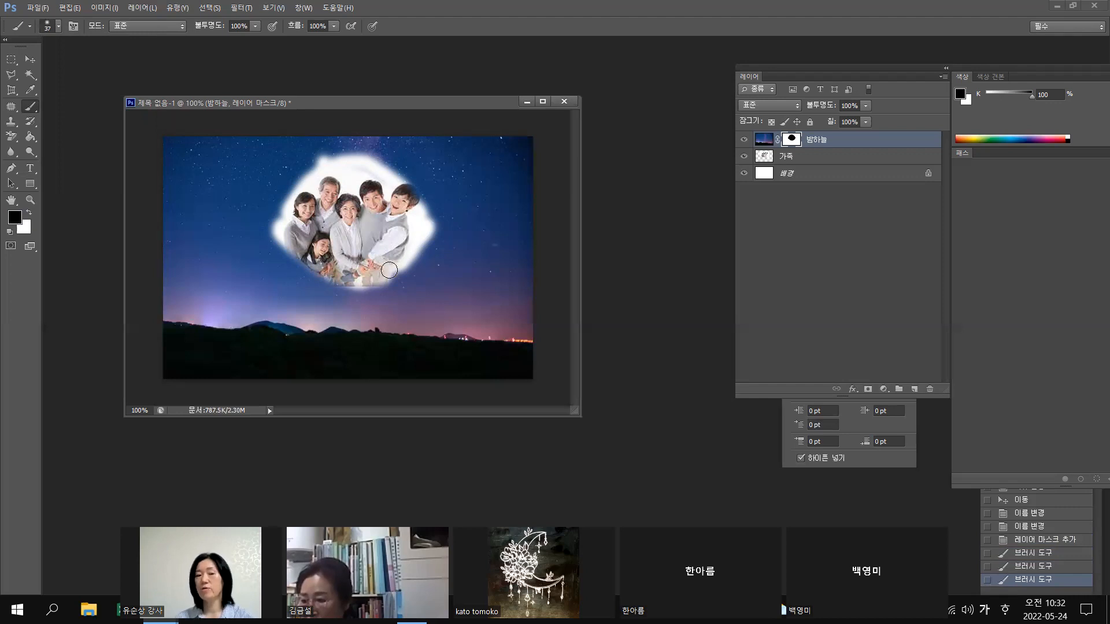
pyautogui.moveTo(359, 255); pyautogui.dragTo(352, 255)
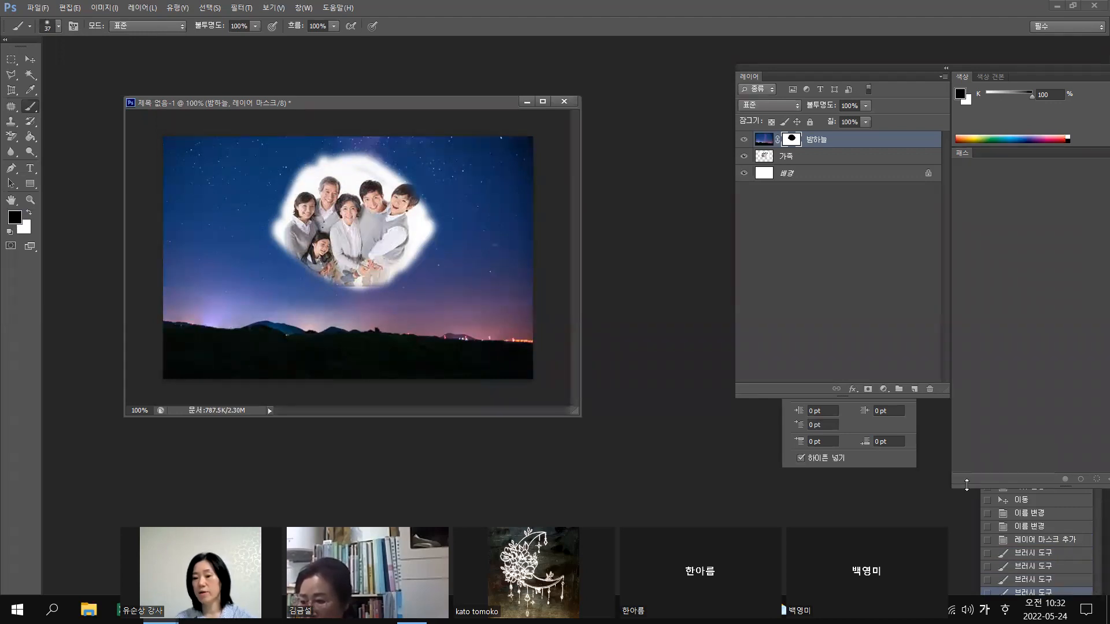
pyautogui.moveTo(966, 487); pyautogui.dragTo(1000, 276)
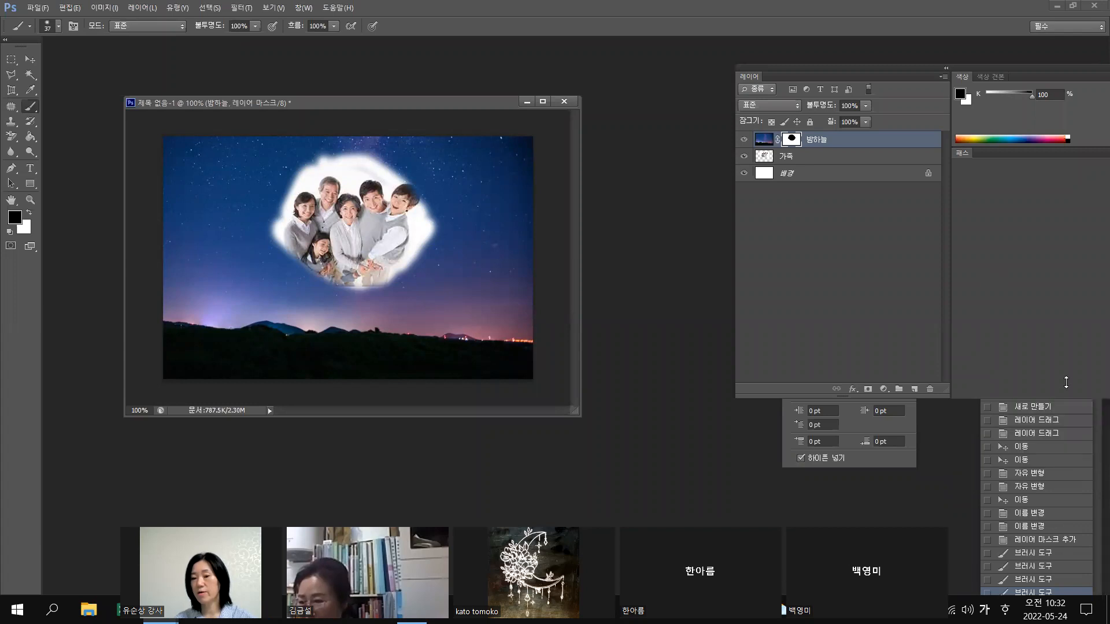
# Revert History to the 레이어 마스크 추가 state, erasing the brush strokes on the mask
pyautogui.moveTo(1055, 371); pyautogui.dragTo(825, 210)
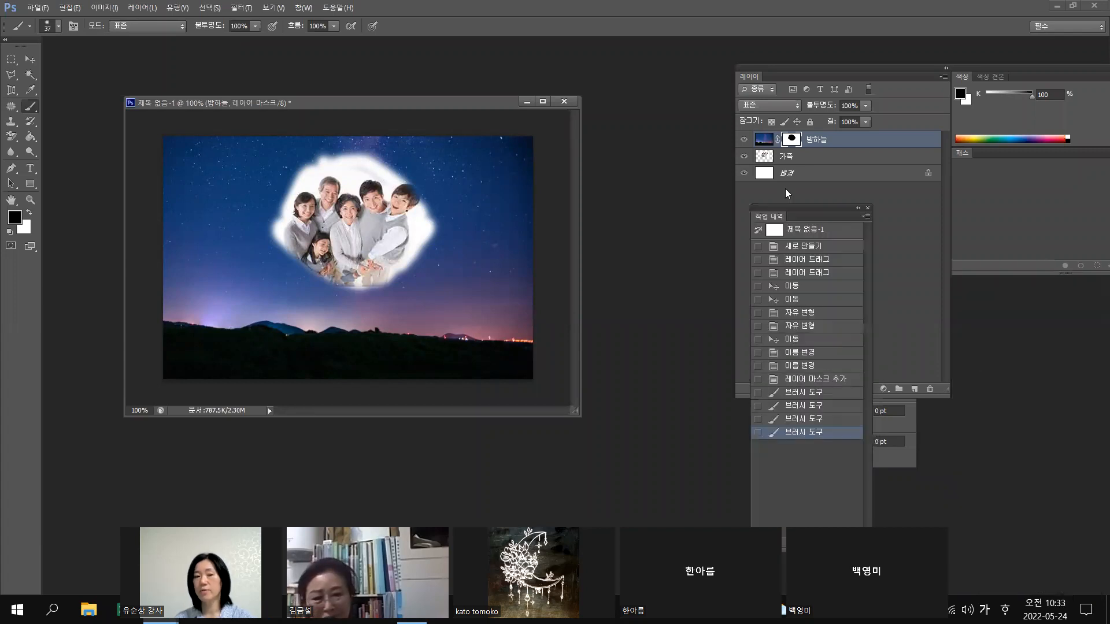
pyautogui.click(309, 8)
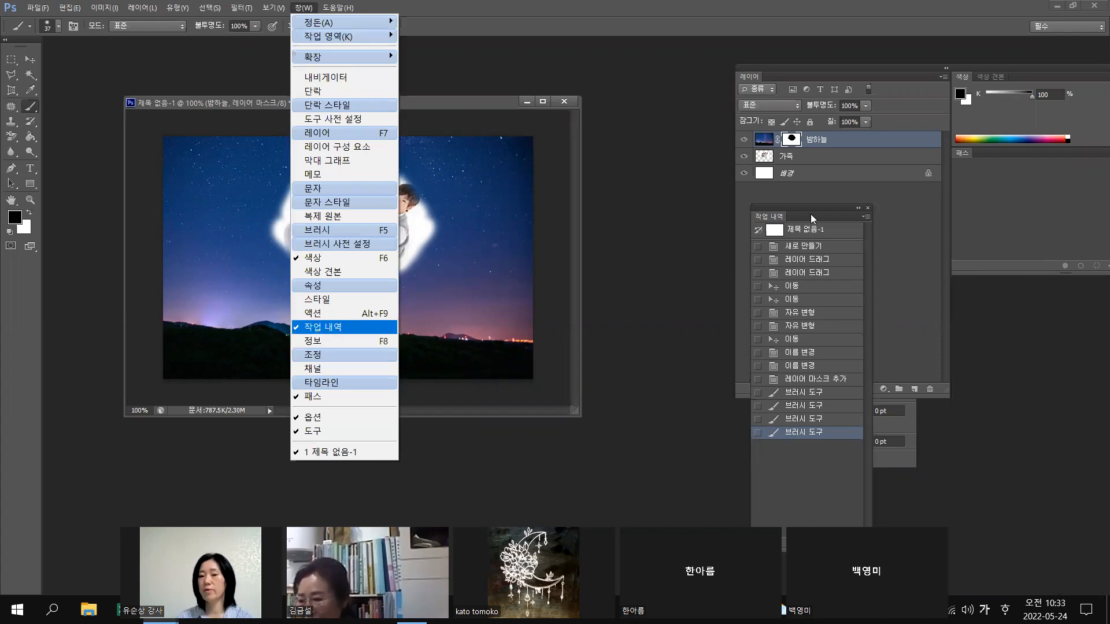
pyautogui.moveTo(822, 212); pyautogui.dragTo(927, 230)
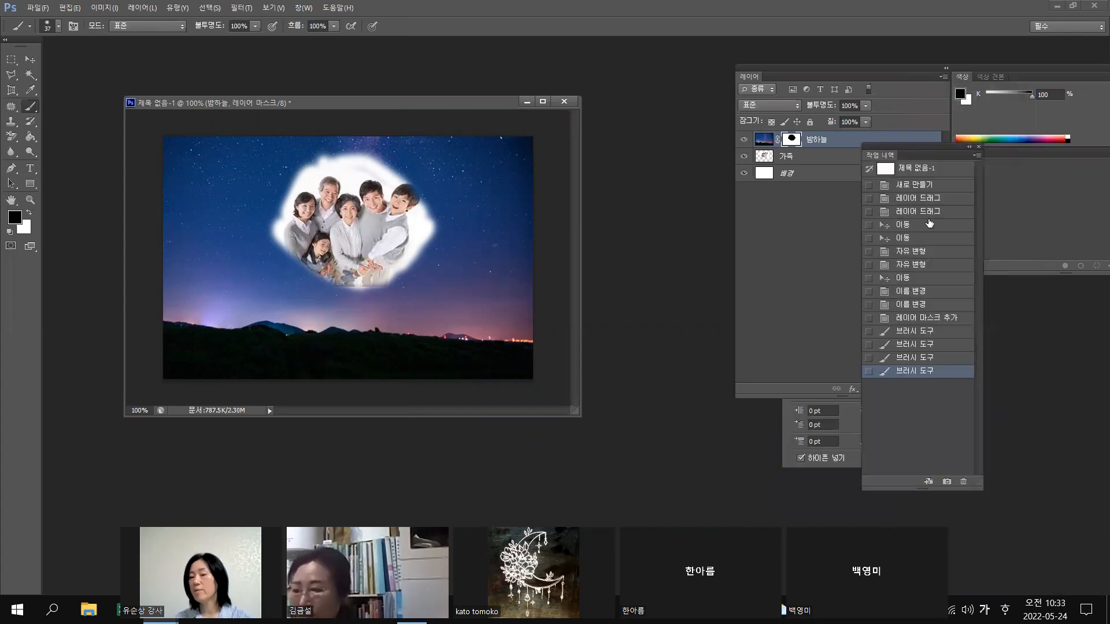
pyautogui.click(927, 319)
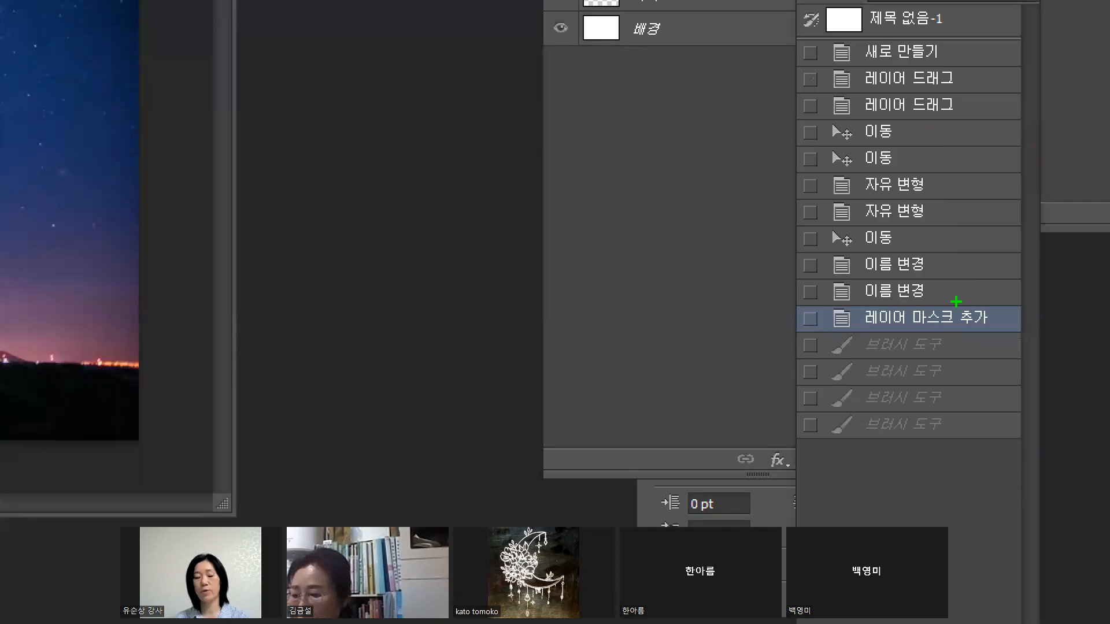
pyautogui.moveTo(955, 302); pyautogui.dragTo(1015, 298)
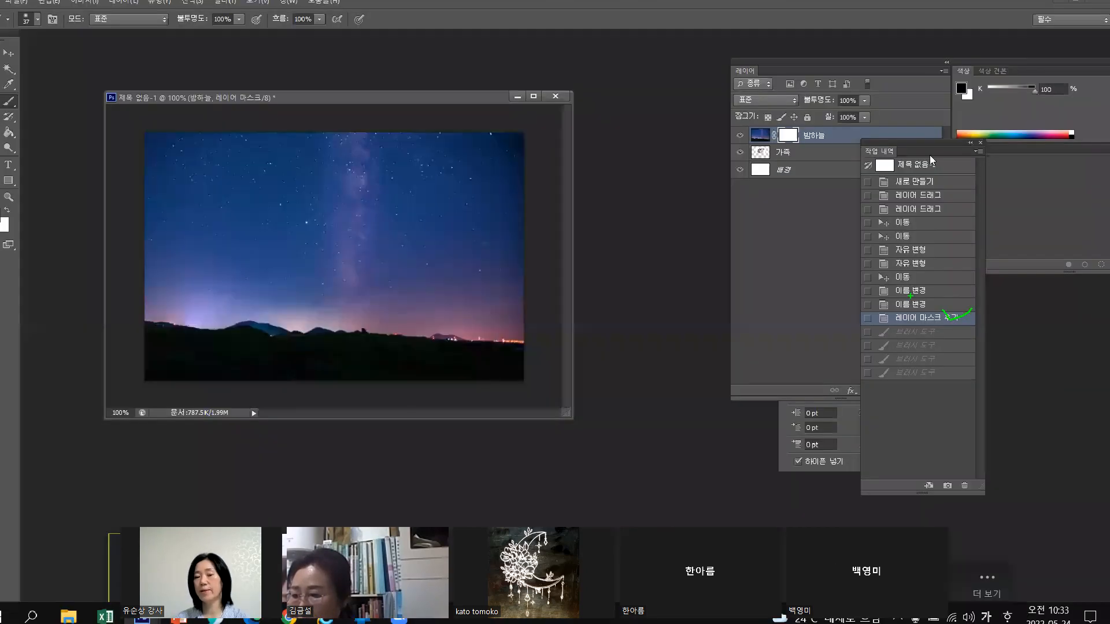
pyautogui.moveTo(933, 155); pyautogui.dragTo(1038, 100)
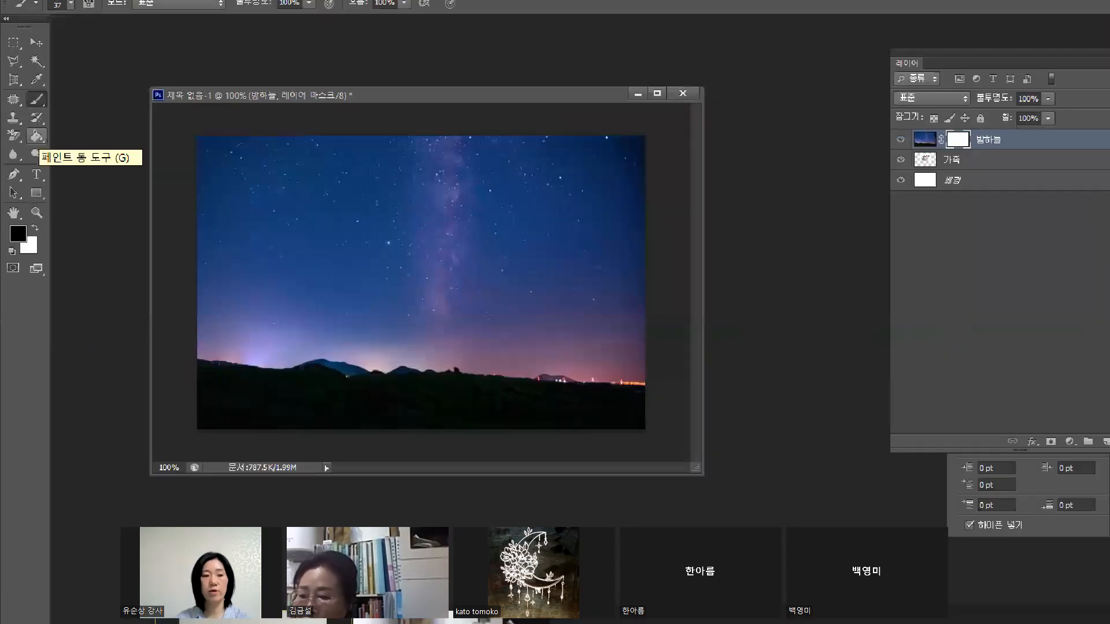
# Switch to the Gradient tool from the Paint Bucket flyout
pyautogui.moveTo(39, 121)
pyautogui.mouseDown()
pyautogui.moveTo(27, 138)
pyautogui.moveTo(51, 147)
pyautogui.mouseUp()
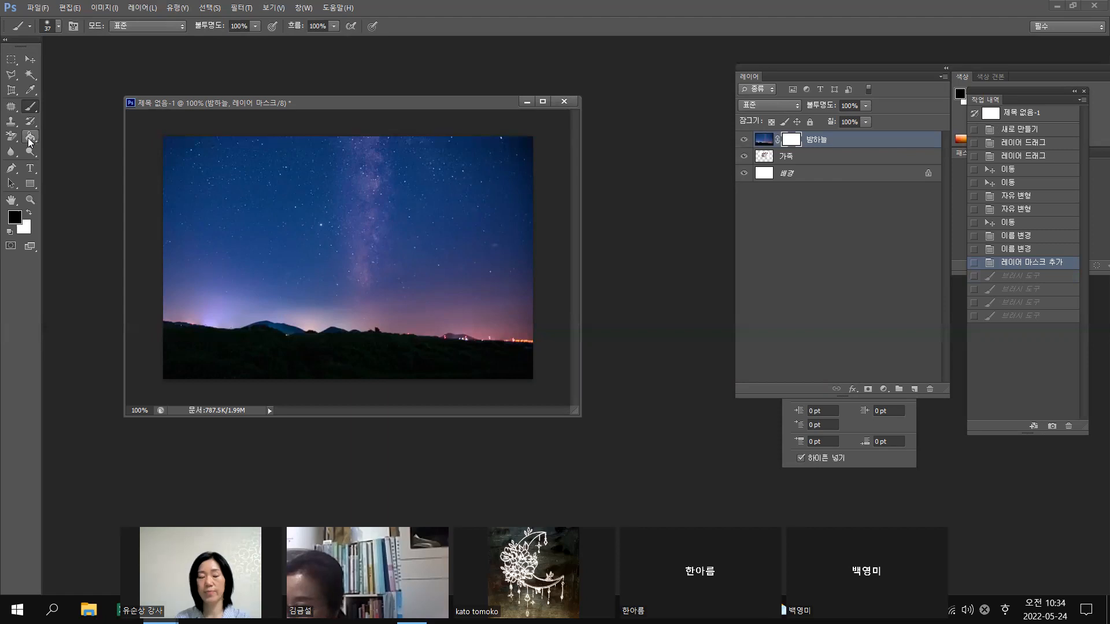
pyautogui.click(29, 140)
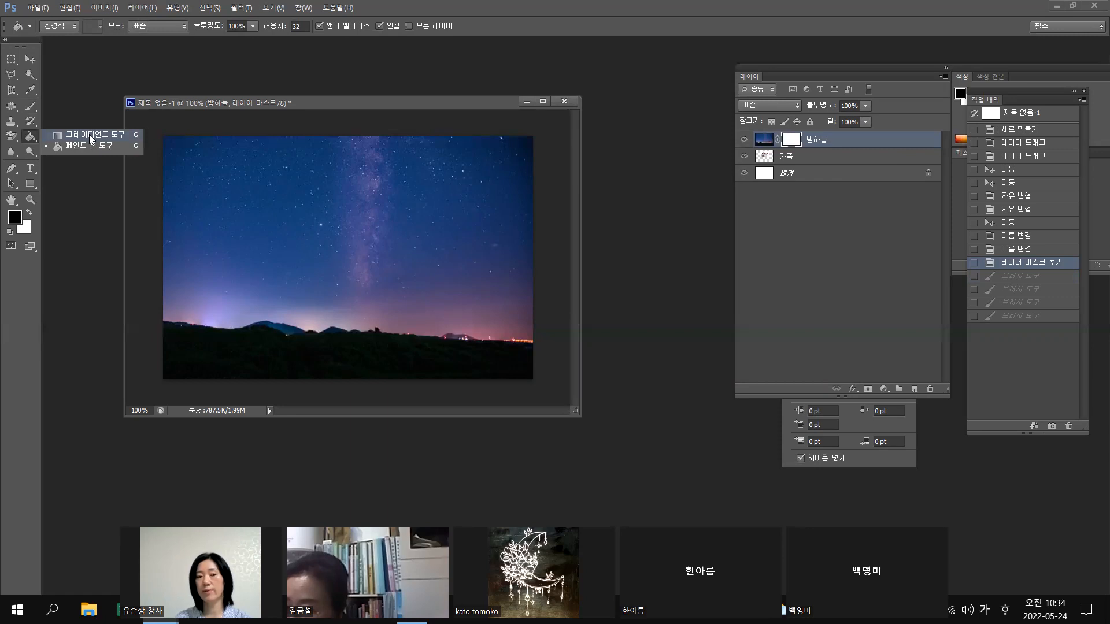
pyautogui.click(91, 135)
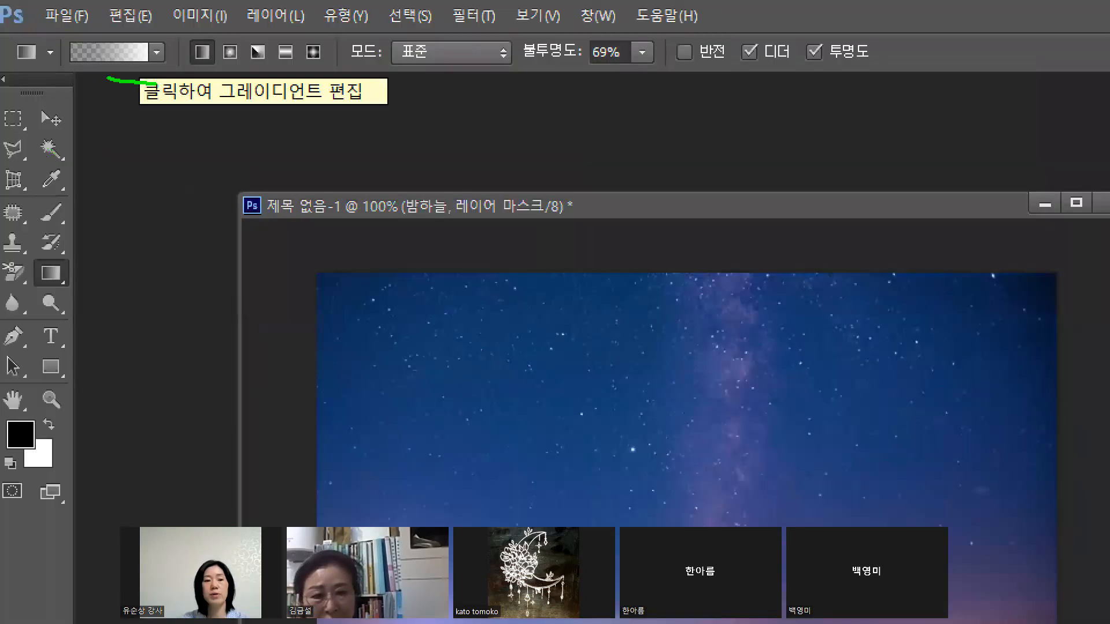
# Choose the Foreground to Transparent gradient preset
pyautogui.moveTo(108, 78); pyautogui.dragTo(138, 79)
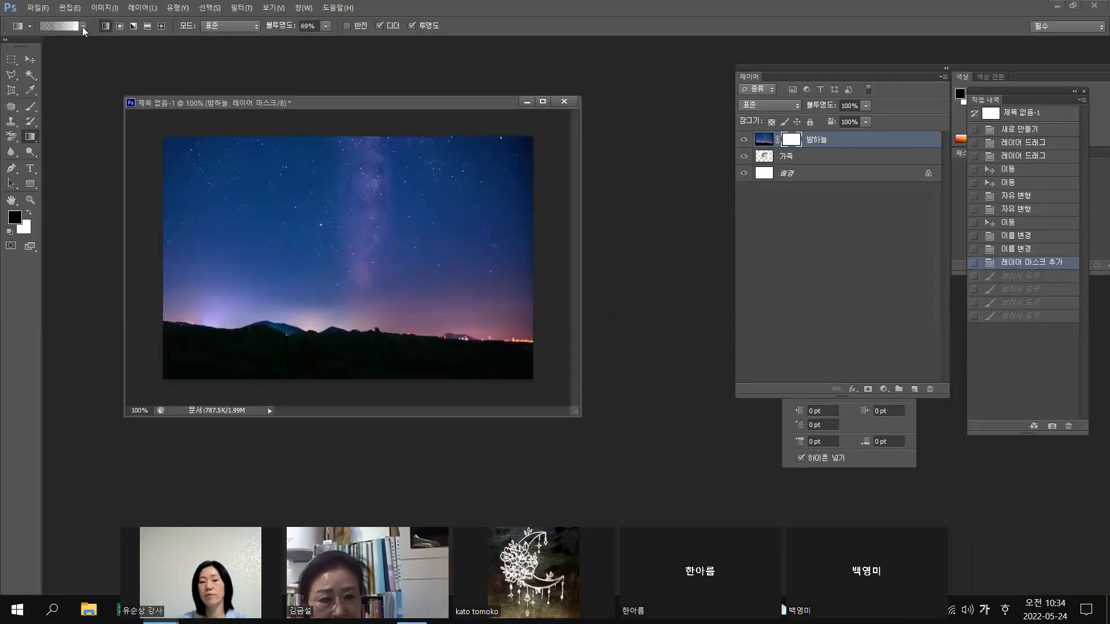
pyautogui.click(82, 27)
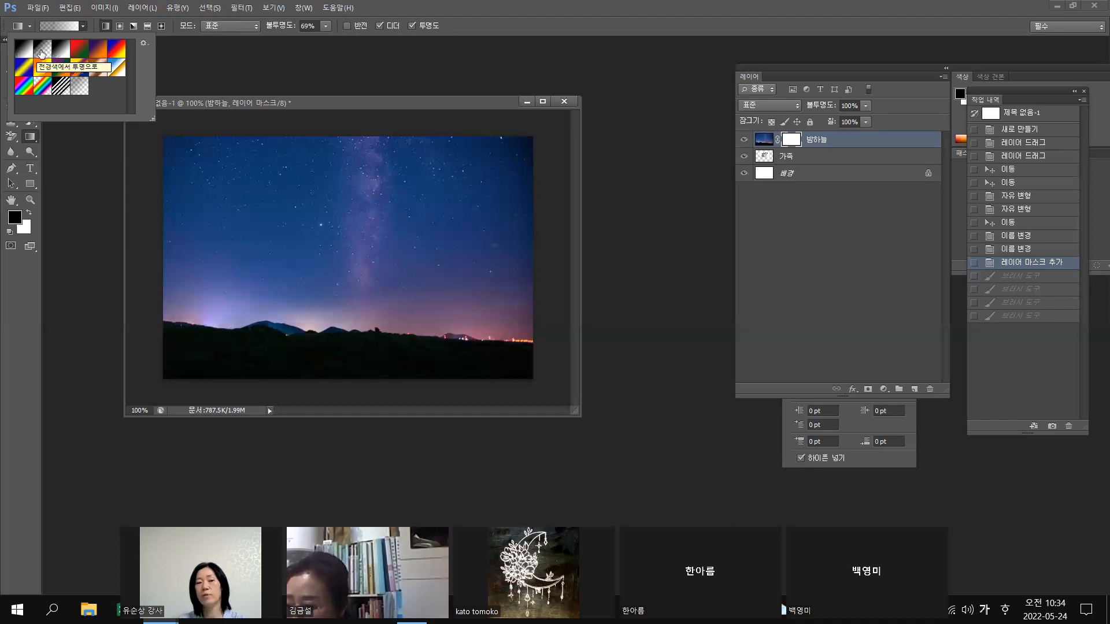
pyautogui.click(41, 54)
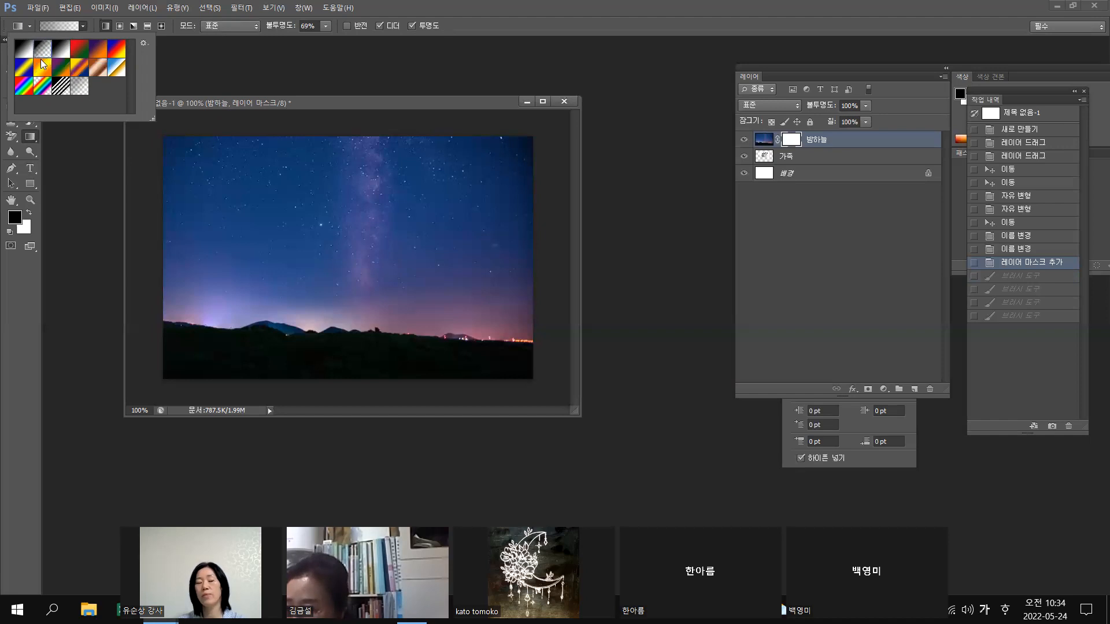
pyautogui.press('Return')
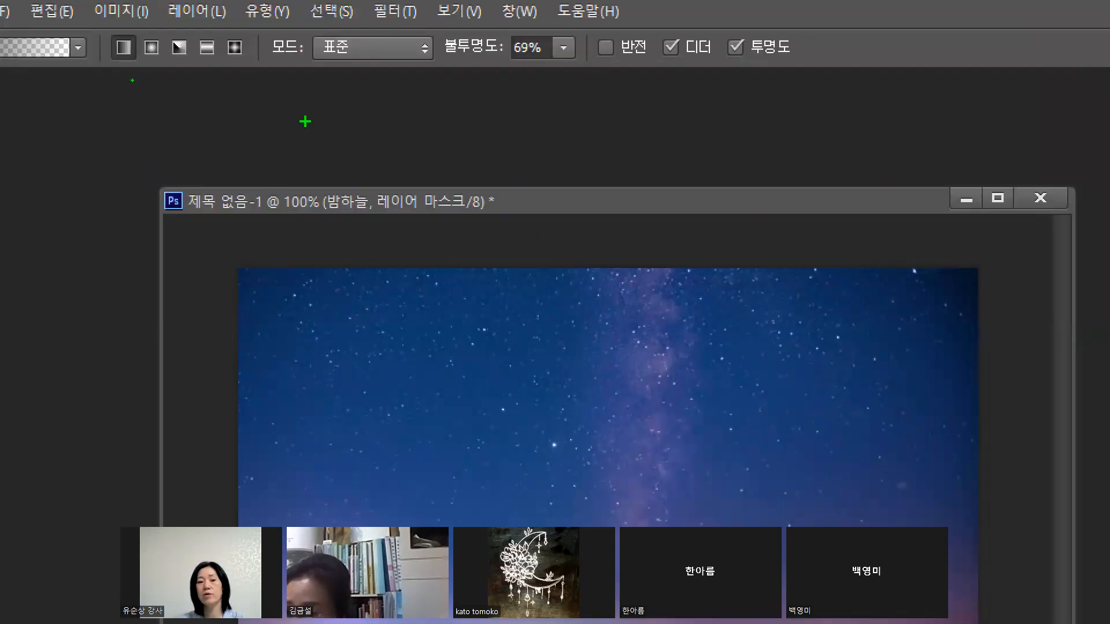
# Sketch how the gradient will run across the canvas for viewers, then undo
pyautogui.moveTo(272, 126)
pyautogui.mouseDown()
pyautogui.moveTo(513, 118)
pyautogui.moveTo(475, 152)
pyautogui.mouseUp()
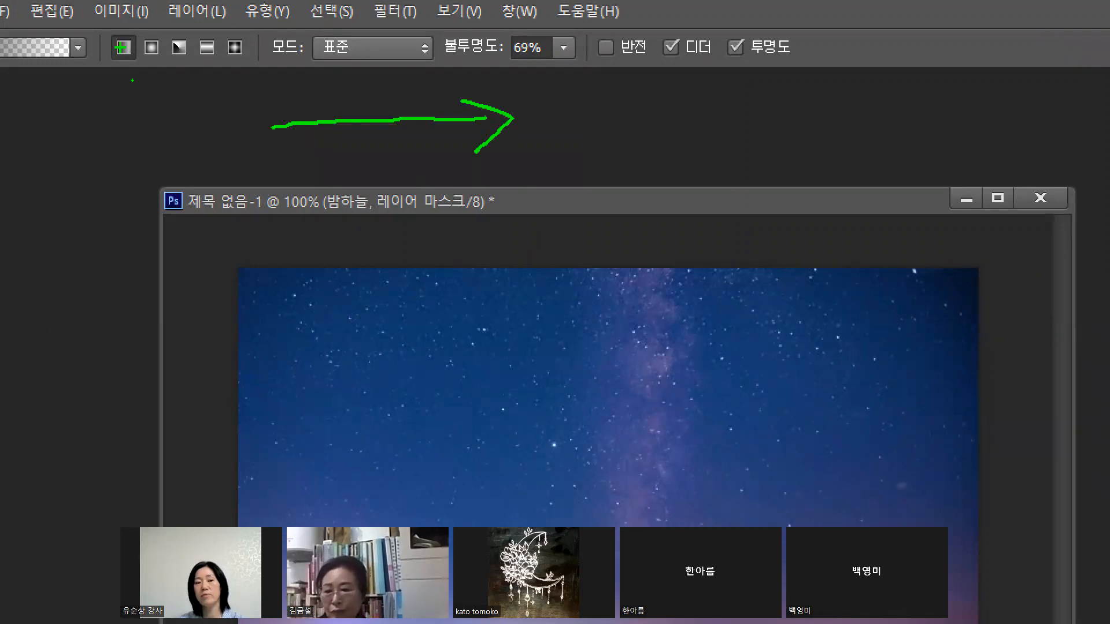
pyautogui.moveTo(350, 85)
pyautogui.mouseDown()
pyautogui.moveTo(283, 90)
pyautogui.moveTo(347, 168)
pyautogui.moveTo(276, 111)
pyautogui.mouseUp()
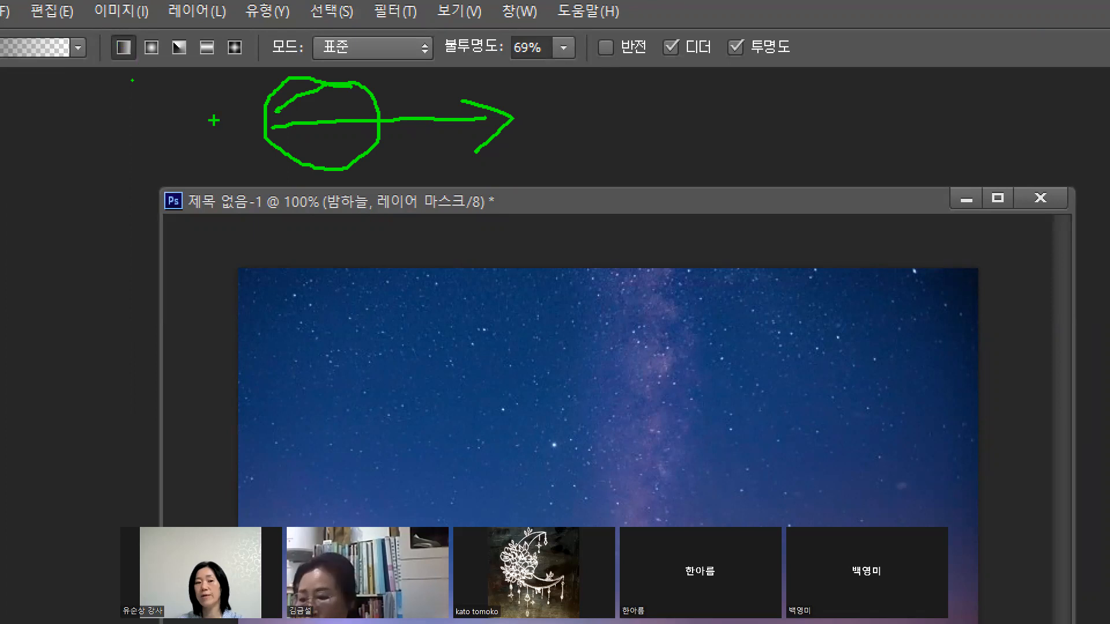
pyautogui.moveTo(200, 89); pyautogui.dragTo(172, 157)
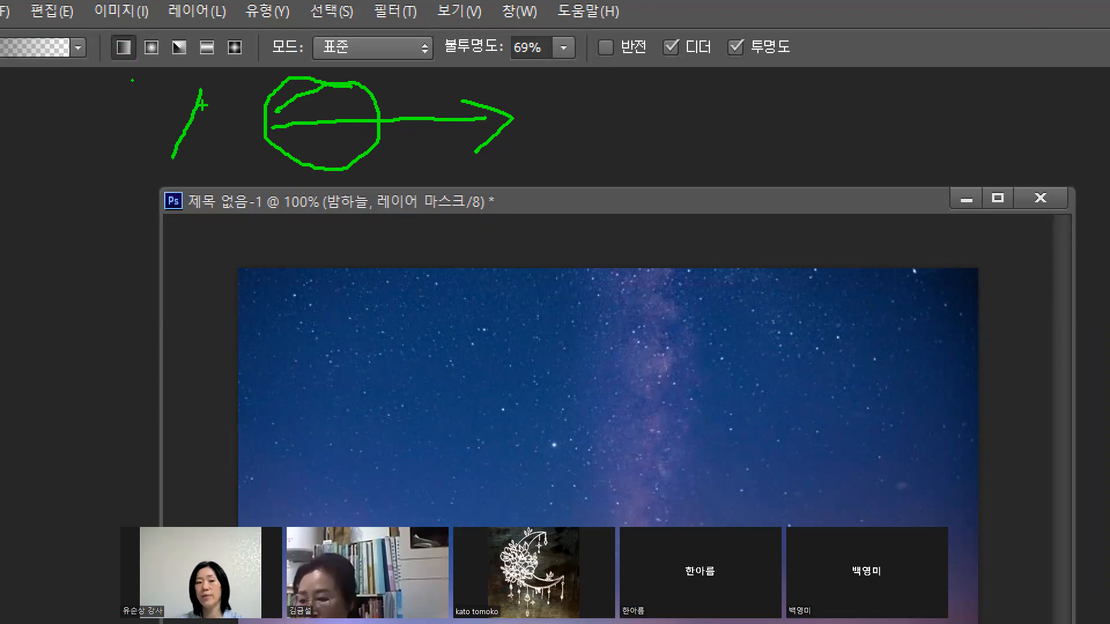
pyautogui.moveTo(205, 108); pyautogui.dragTo(228, 106)
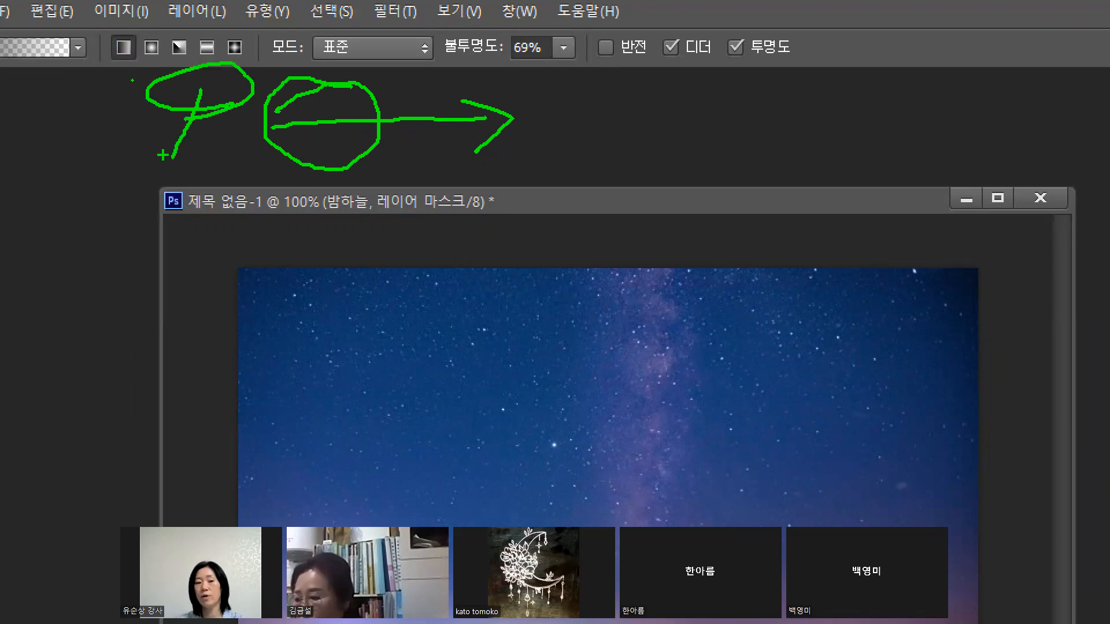
pyautogui.moveTo(163, 144); pyautogui.dragTo(240, 139)
pyautogui.moveTo(179, 157); pyautogui.dragTo(179, 167)
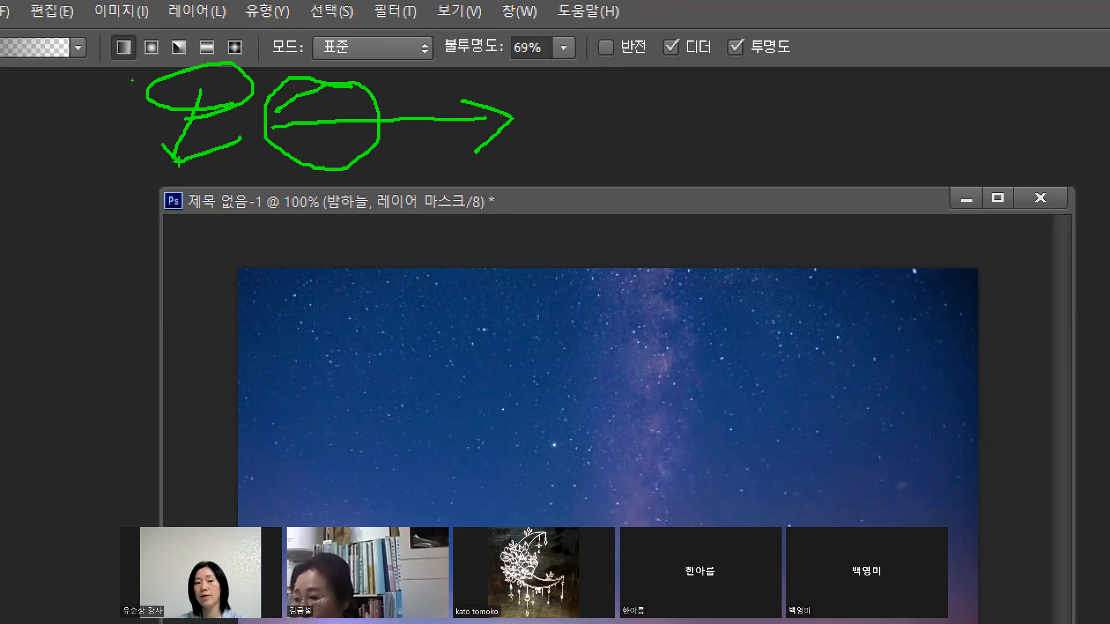
pyautogui.hotkey('ctrl', 'z')
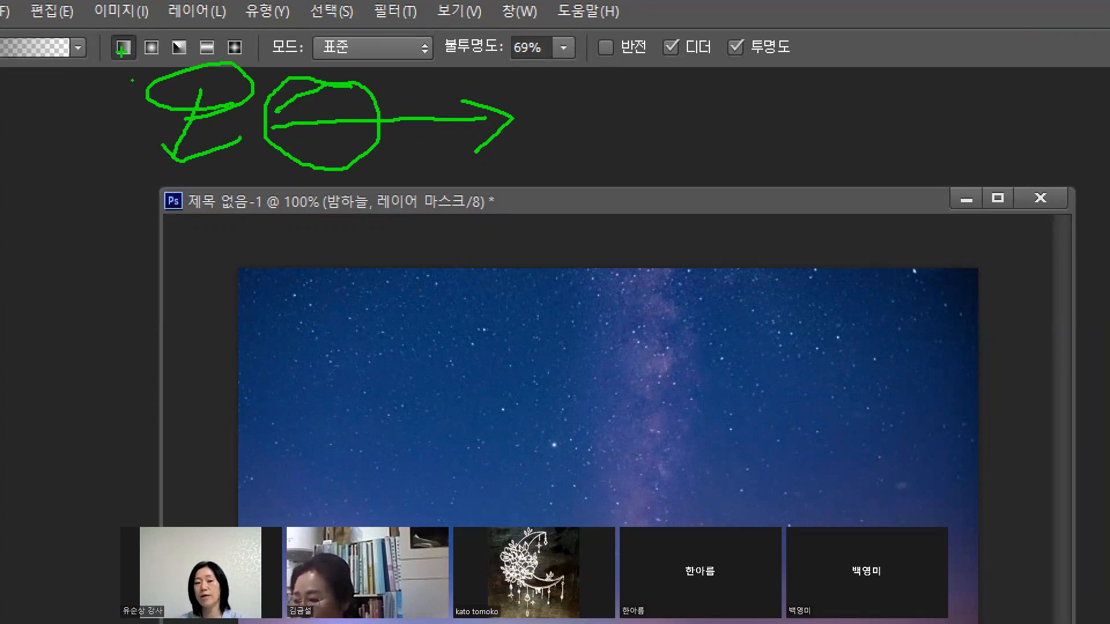
# Set the gradient style to Radial, keeping 69% opacity
pyautogui.moveTo(663, 107)
pyautogui.mouseDown()
pyautogui.moveTo(668, 172)
pyautogui.moveTo(709, 128)
pyautogui.mouseUp()
pyautogui.moveTo(641, 161)
pyautogui.mouseDown()
pyautogui.moveTo(724, 135)
pyautogui.moveTo(685, 143)
pyautogui.mouseUp()
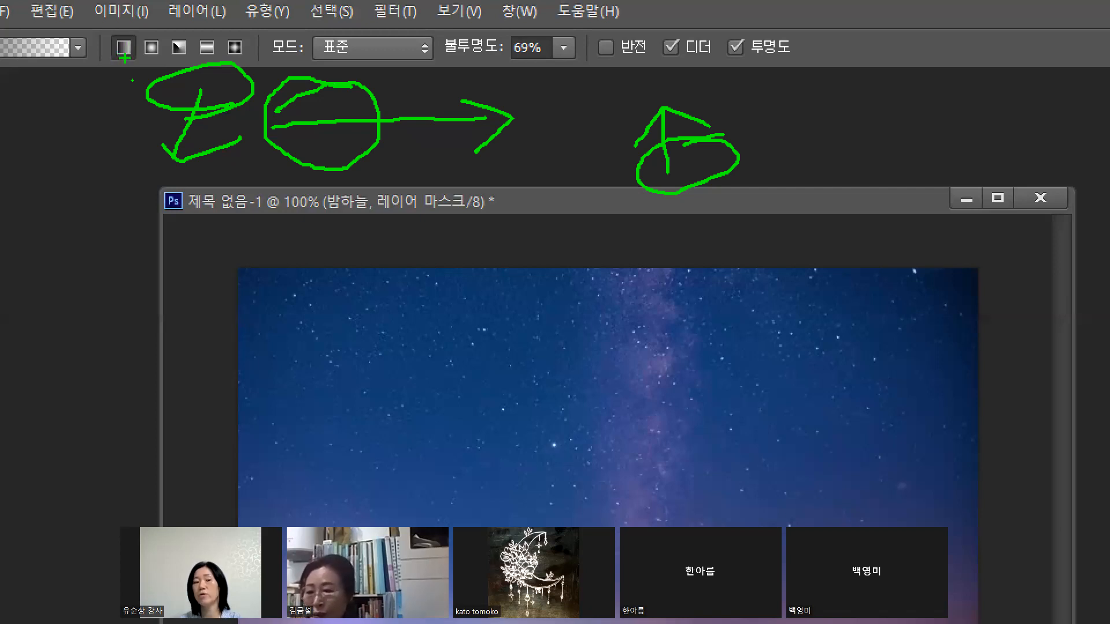
pyautogui.moveTo(147, 32); pyautogui.dragTo(176, 24)
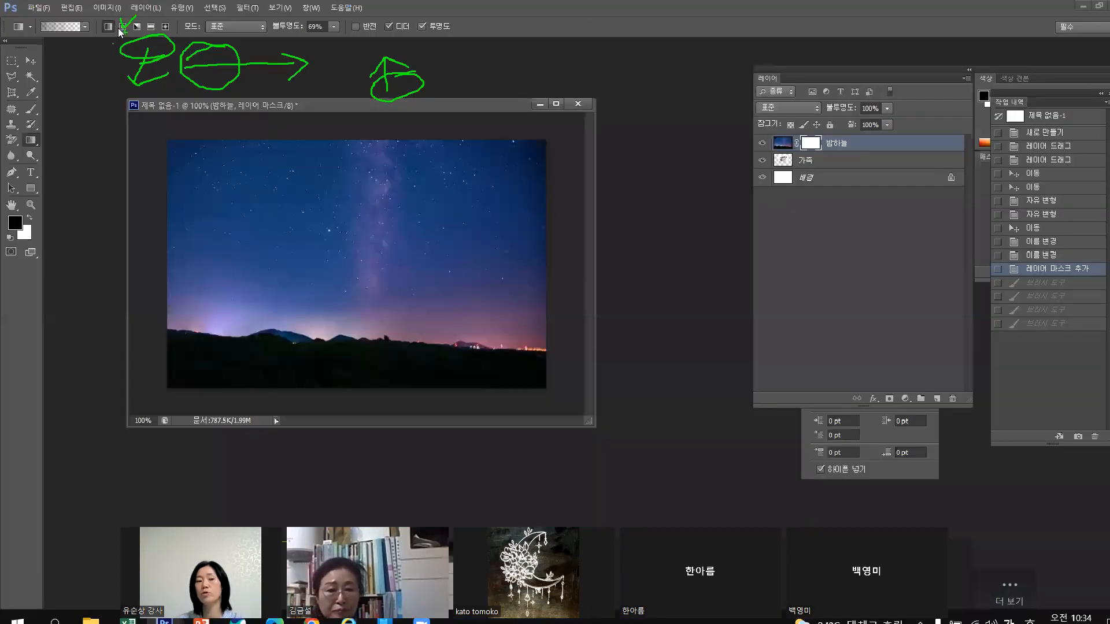
pyautogui.click(119, 27)
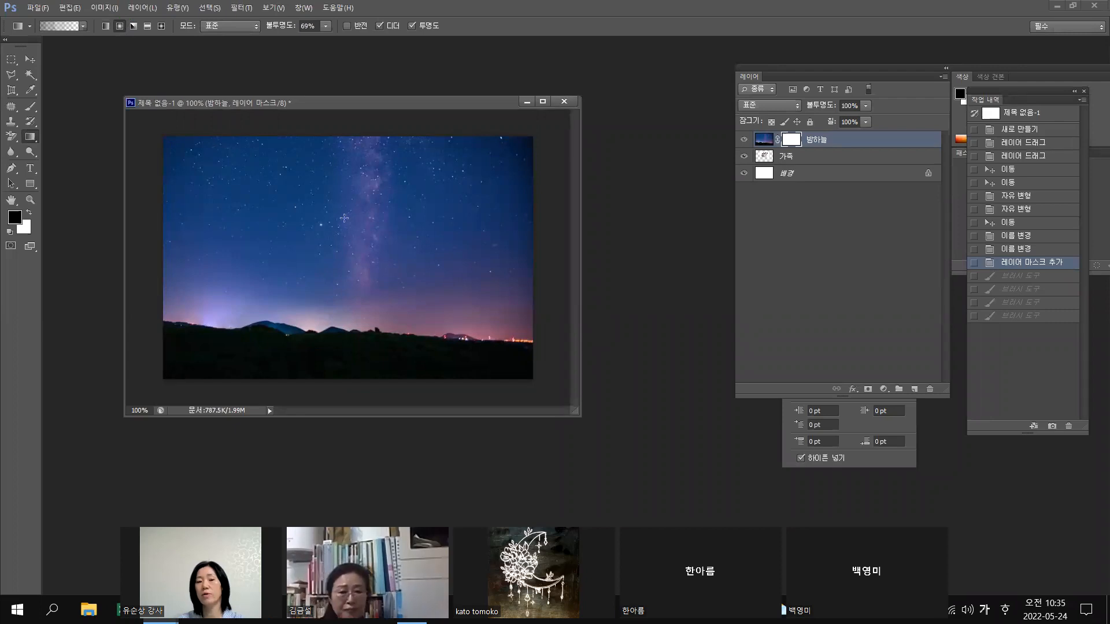
pyautogui.moveTo(385, 164); pyautogui.dragTo(343, 219)
pyautogui.moveTo(384, 163); pyautogui.dragTo(385, 166)
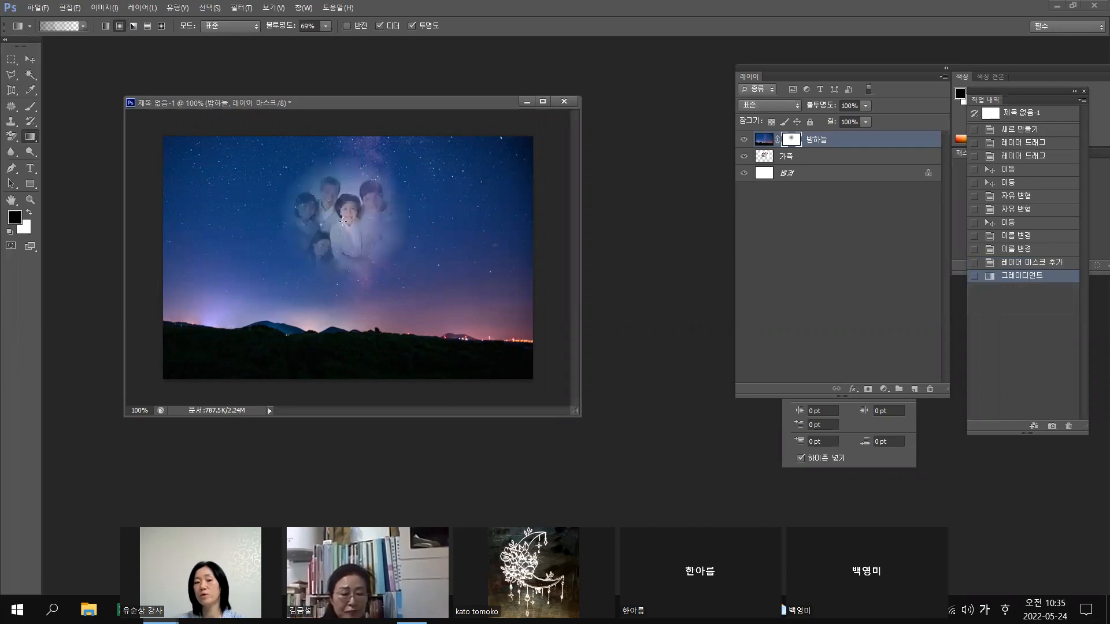
pyautogui.moveTo(378, 195); pyautogui.dragTo(433, 158)
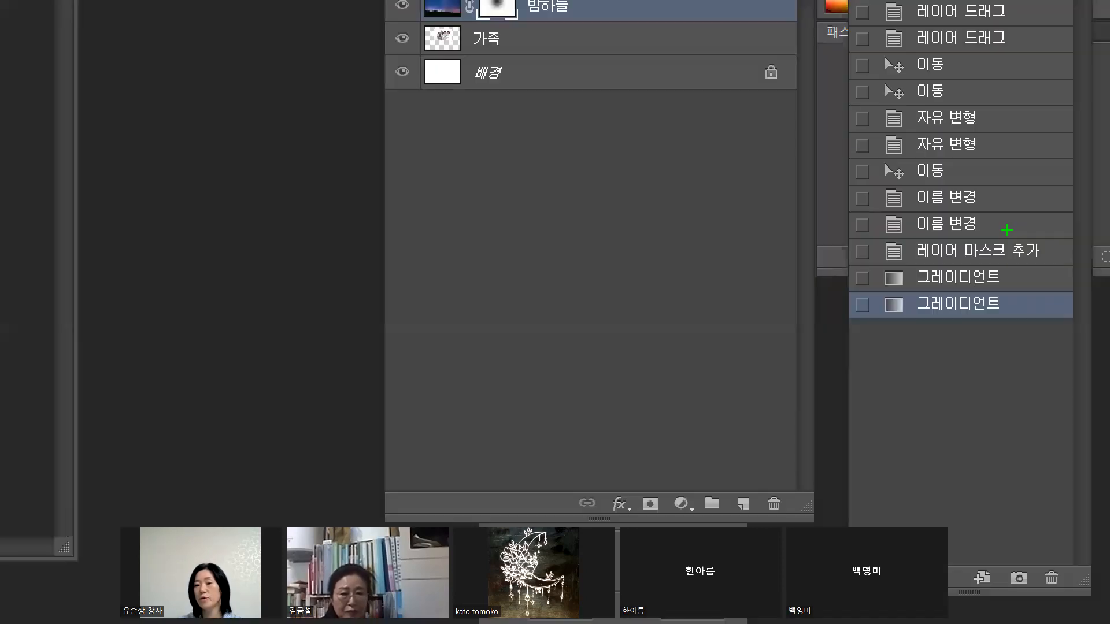
pyautogui.moveTo(1006, 230); pyautogui.dragTo(1045, 226)
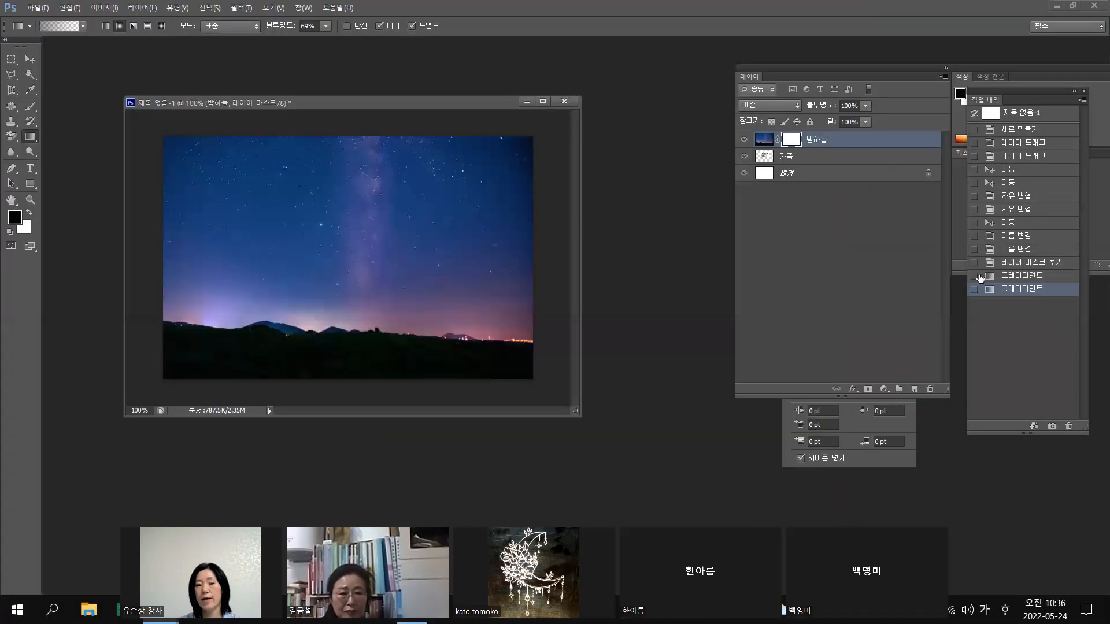
pyautogui.hotkey('ctrl', 'alt', 'z')
pyautogui.hotkey('ctrl', 'alt', 'z')
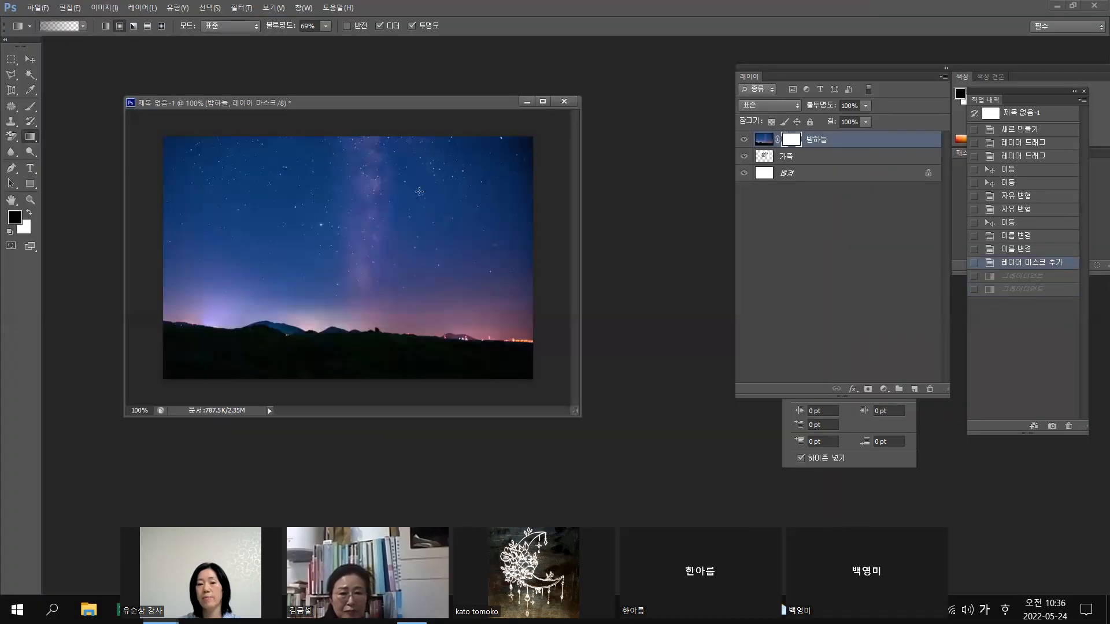
# Try a linear and a radial gradient on the sky mask, then revert both in History
pyautogui.moveTo(461, 176); pyautogui.dragTo(403, 211)
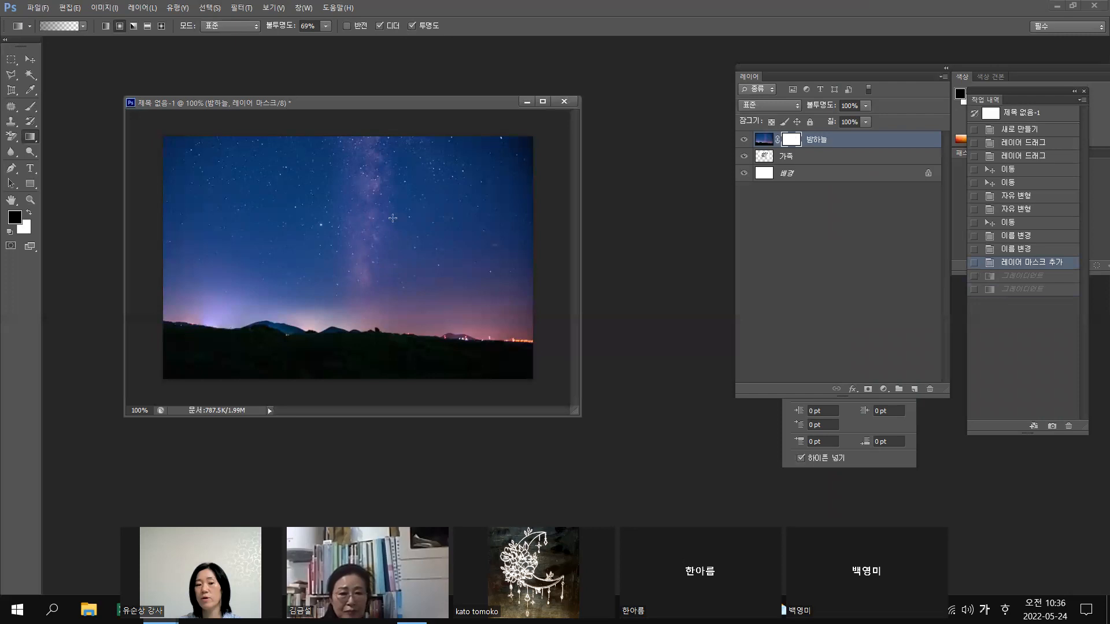
pyautogui.moveTo(290, 228); pyautogui.dragTo(292, 232)
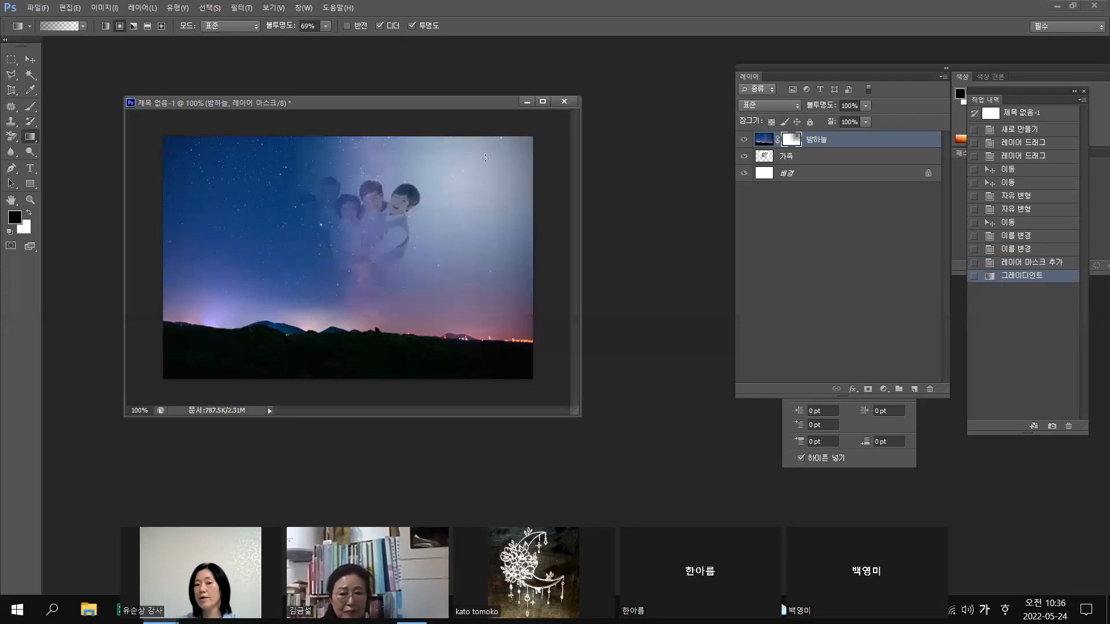
pyautogui.click(119, 26)
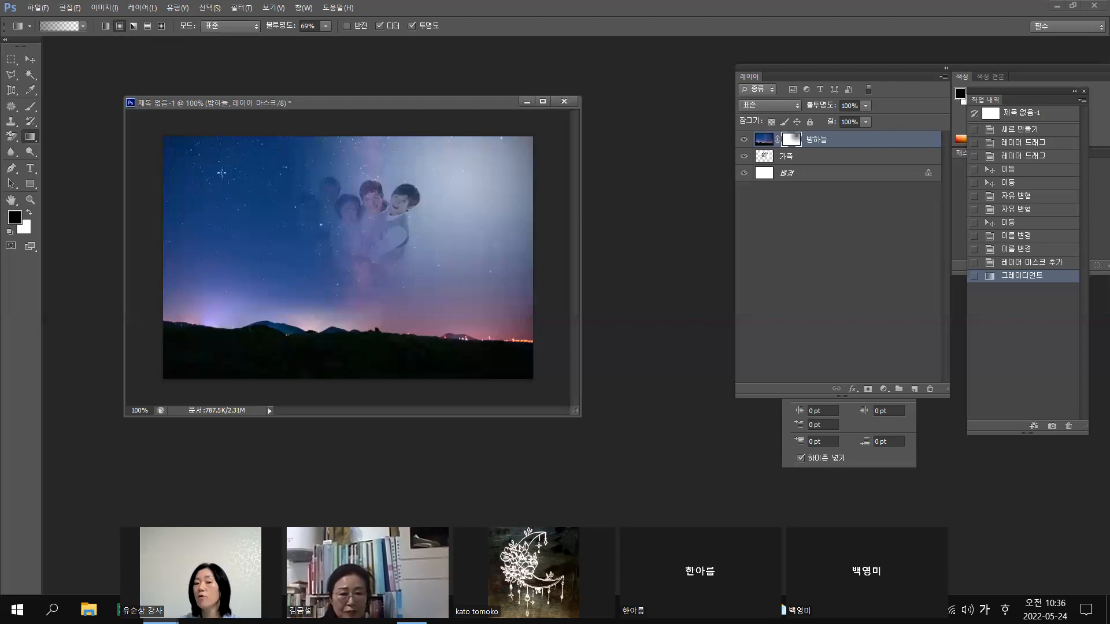
pyautogui.moveTo(223, 172); pyautogui.dragTo(362, 237)
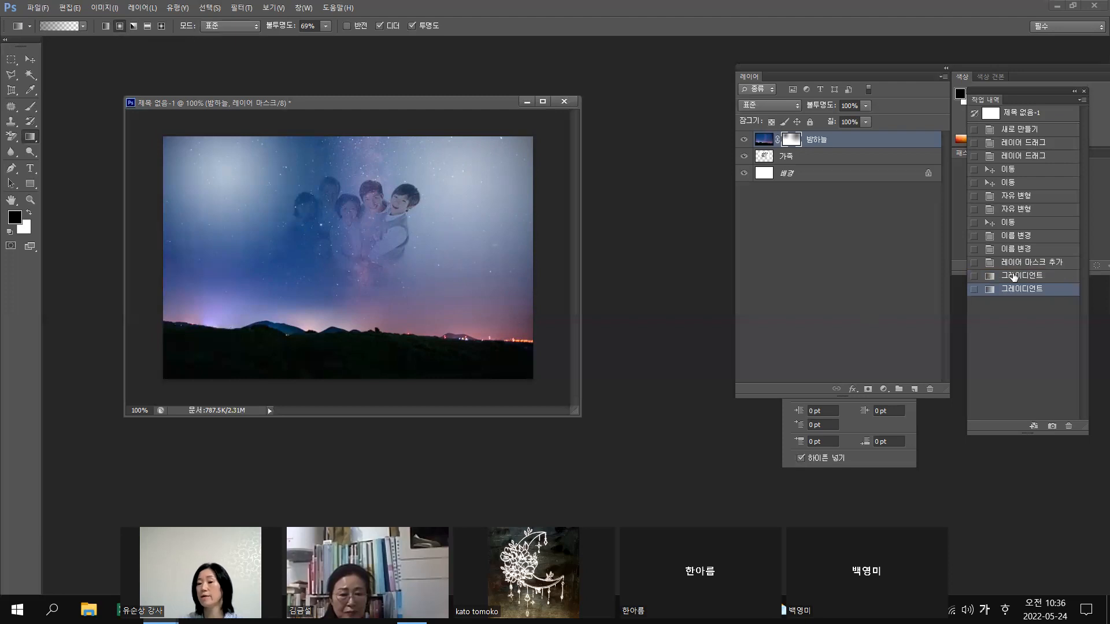
pyautogui.click(1040, 263)
# Test linear gradients down the sky, then draw the final radial gradient over the upper centre
pyautogui.click(105, 26)
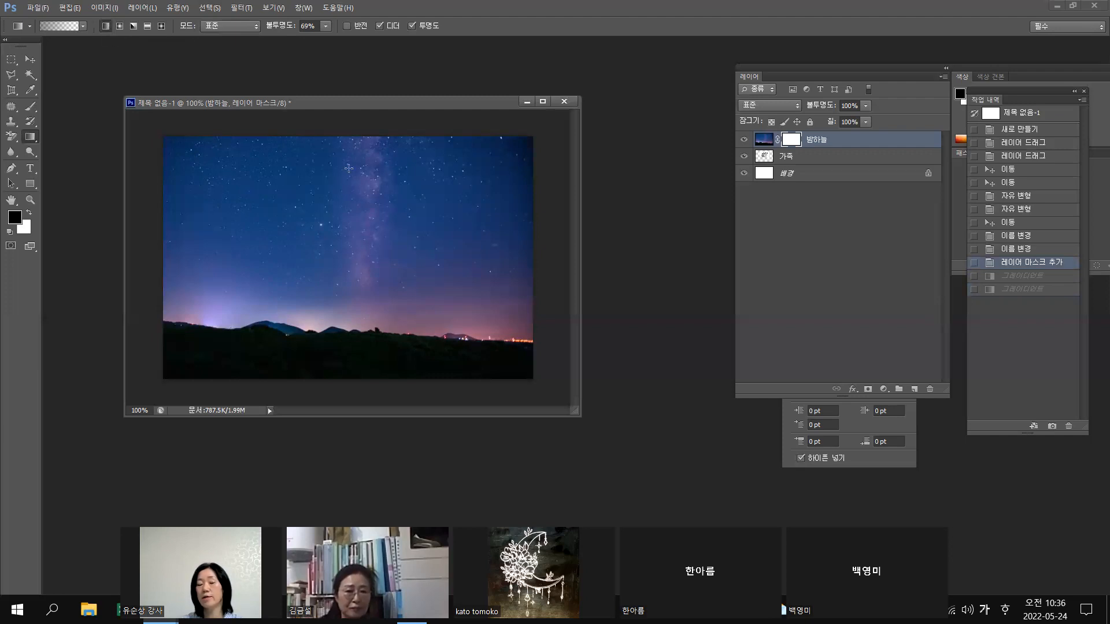
pyautogui.moveTo(351, 163); pyautogui.dragTo(350, 195)
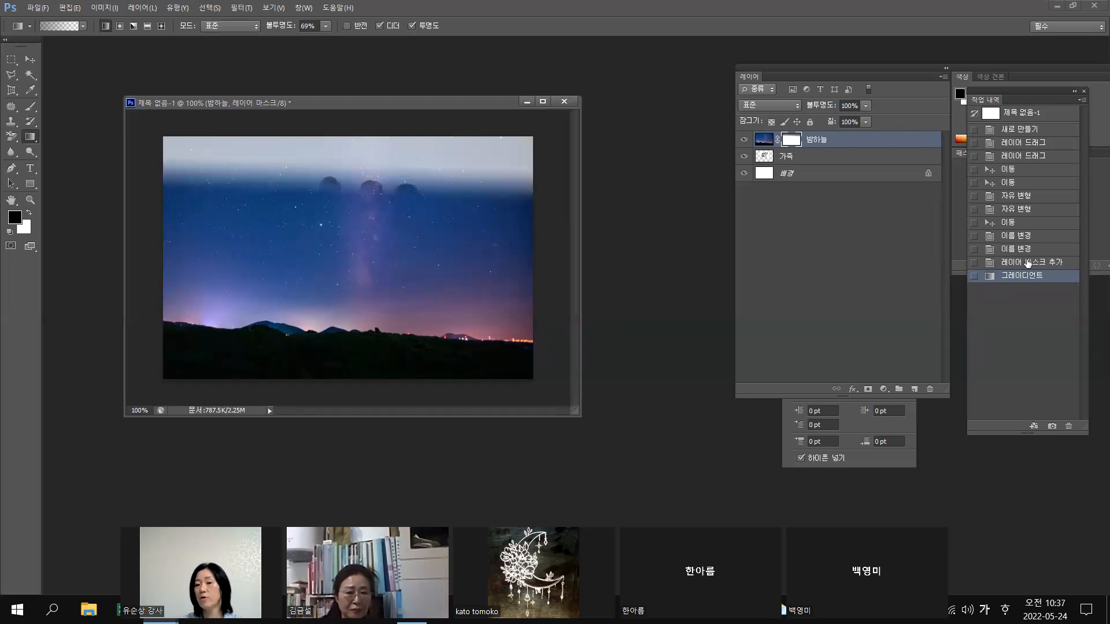
pyautogui.hotkey('ctrl', 'z')
pyautogui.moveTo(350, 166); pyautogui.dragTo(349, 284)
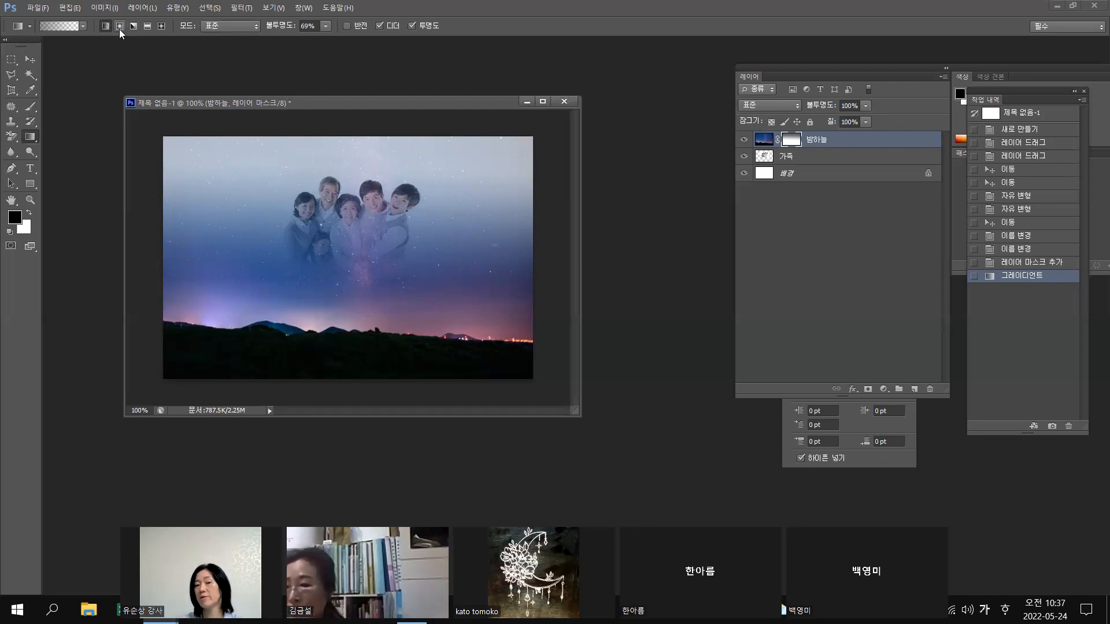
pyautogui.click(122, 26)
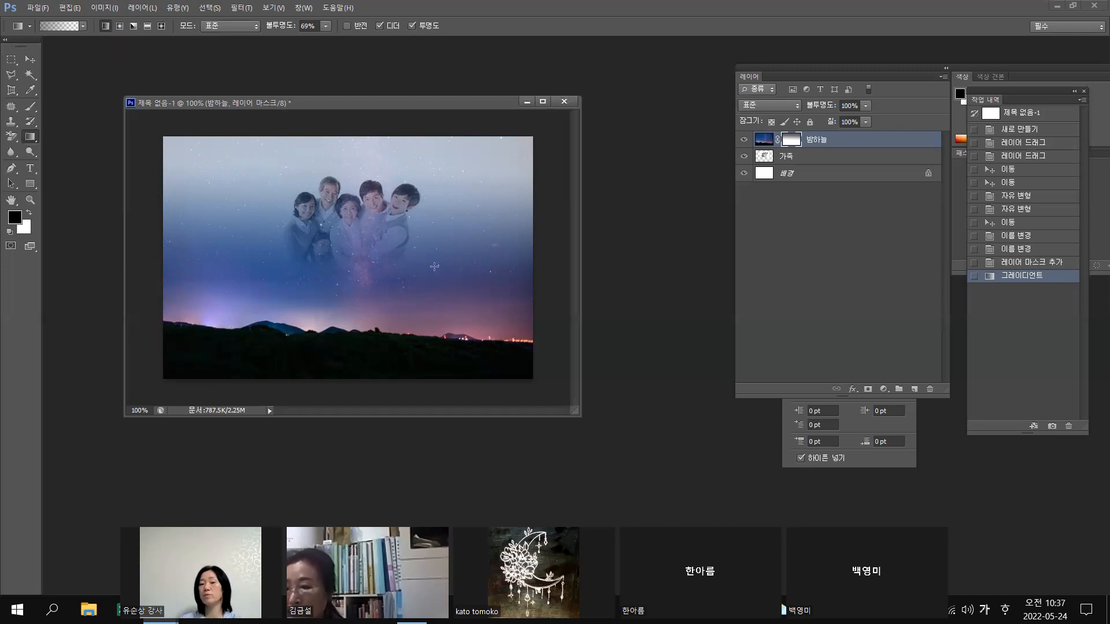
pyautogui.click(1033, 263)
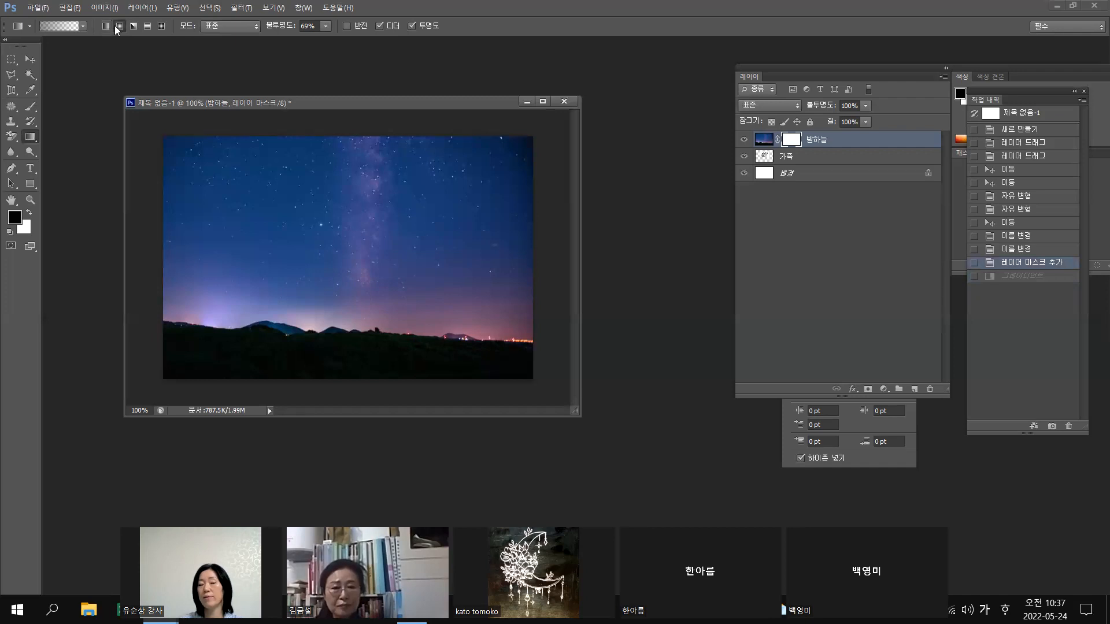
pyautogui.moveTo(345, 223); pyautogui.dragTo(486, 173)
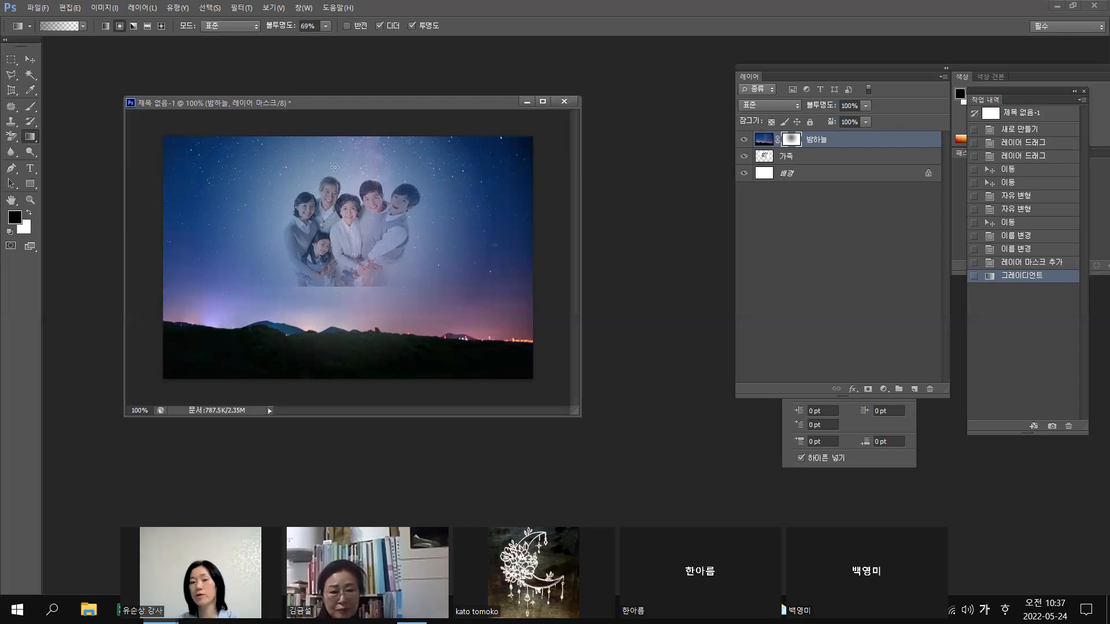
# Save As 가족 in JPEG format, replacing the existing 가족.jpg
pyautogui.click(38, 8)
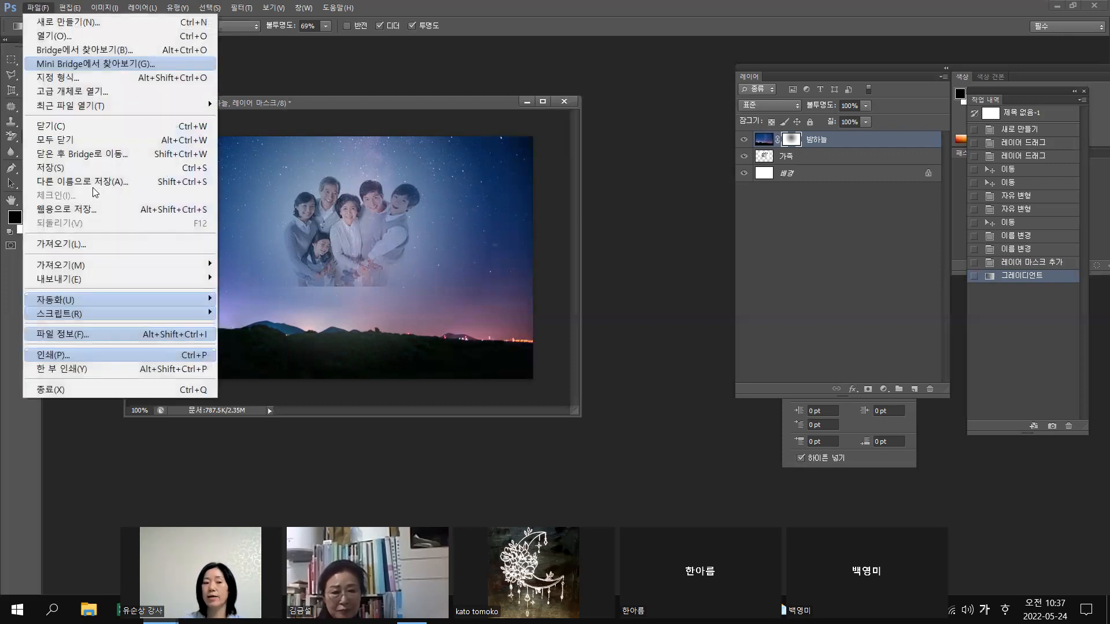
pyautogui.press('Escape')
pyautogui.press('Escape')
pyautogui.hotkey('ctrl', 'shift', 's')
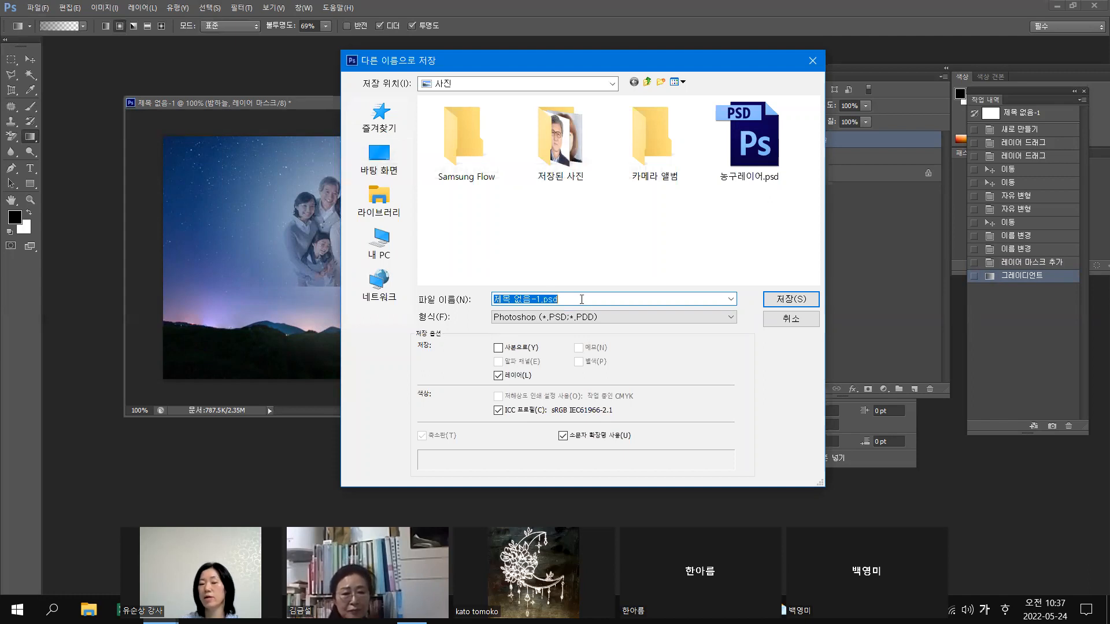
pyautogui.click(582, 299)
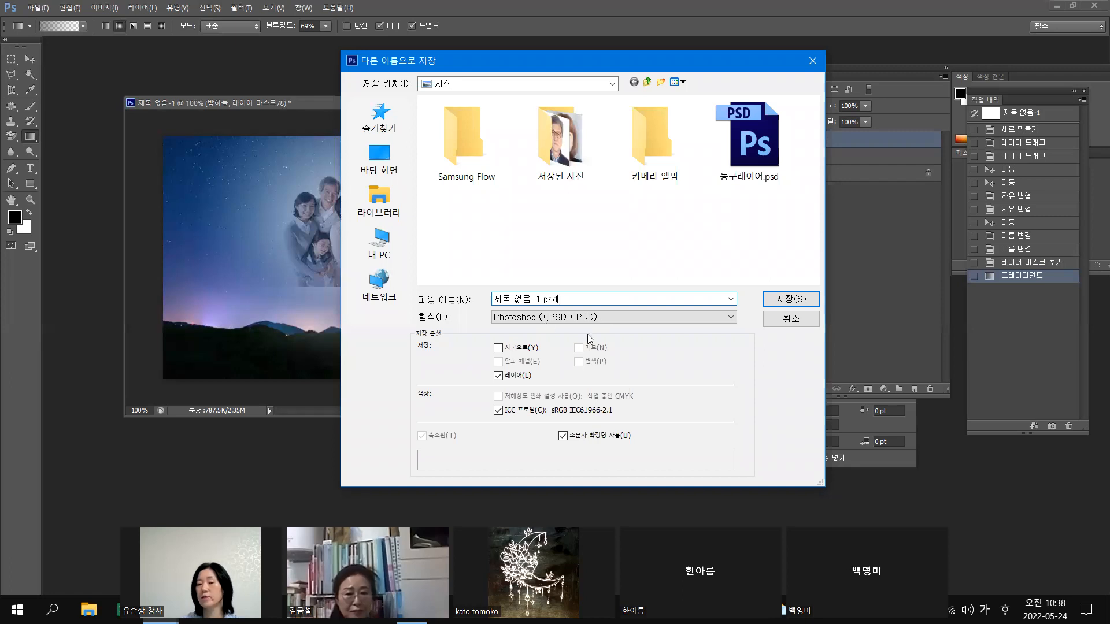
pyautogui.hotkey('ctrl', 'a')
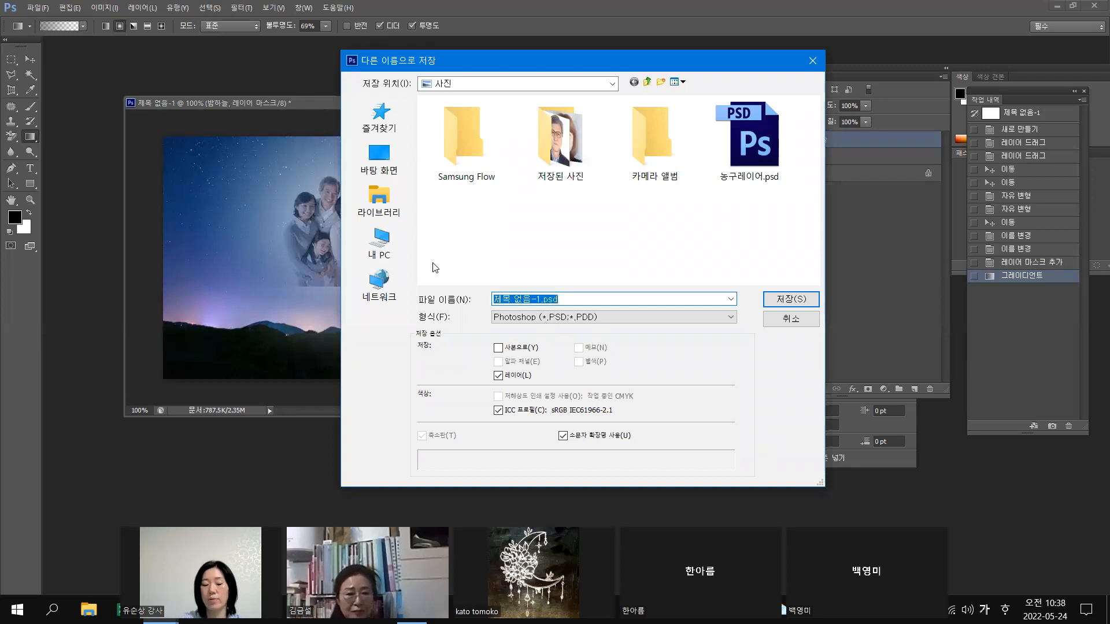
pyautogui.write('가족')
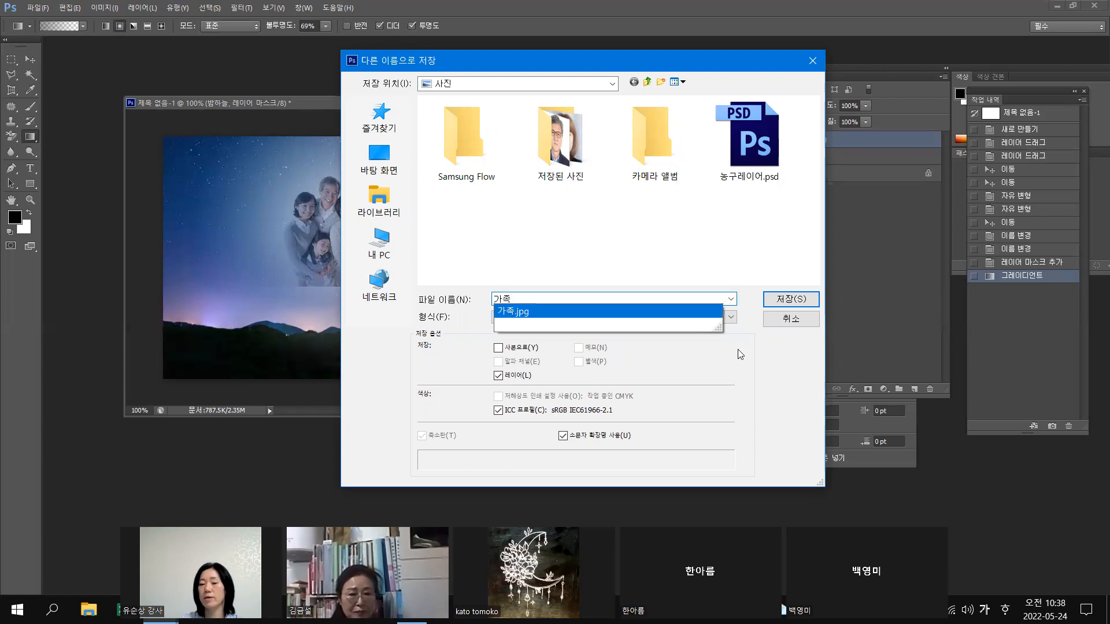
pyautogui.click(731, 319)
pyautogui.click(731, 319)
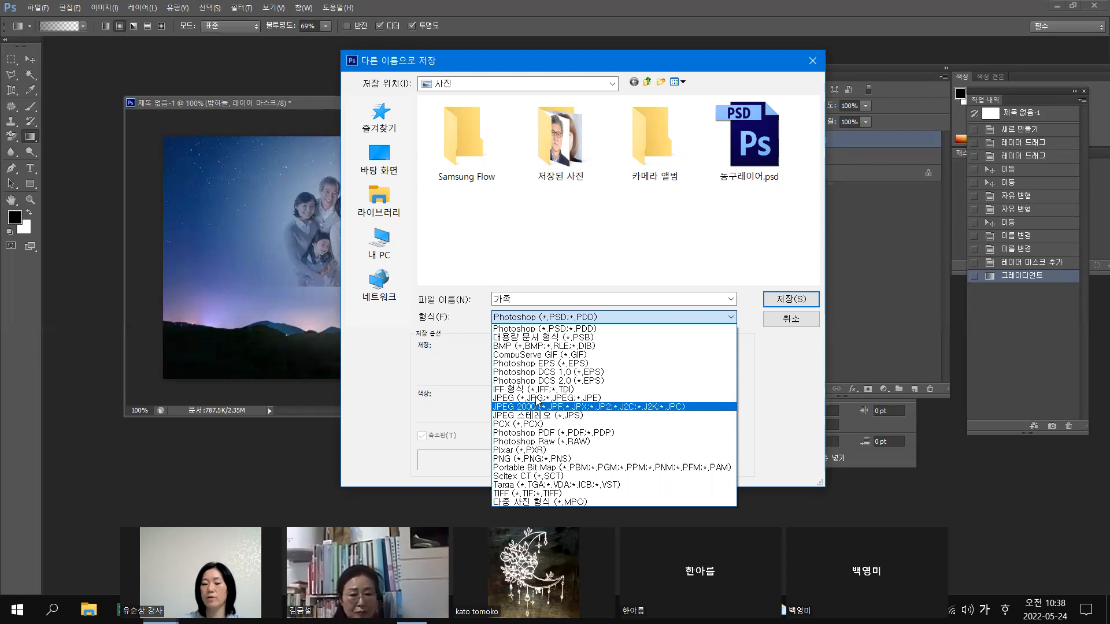
pyautogui.click(530, 398)
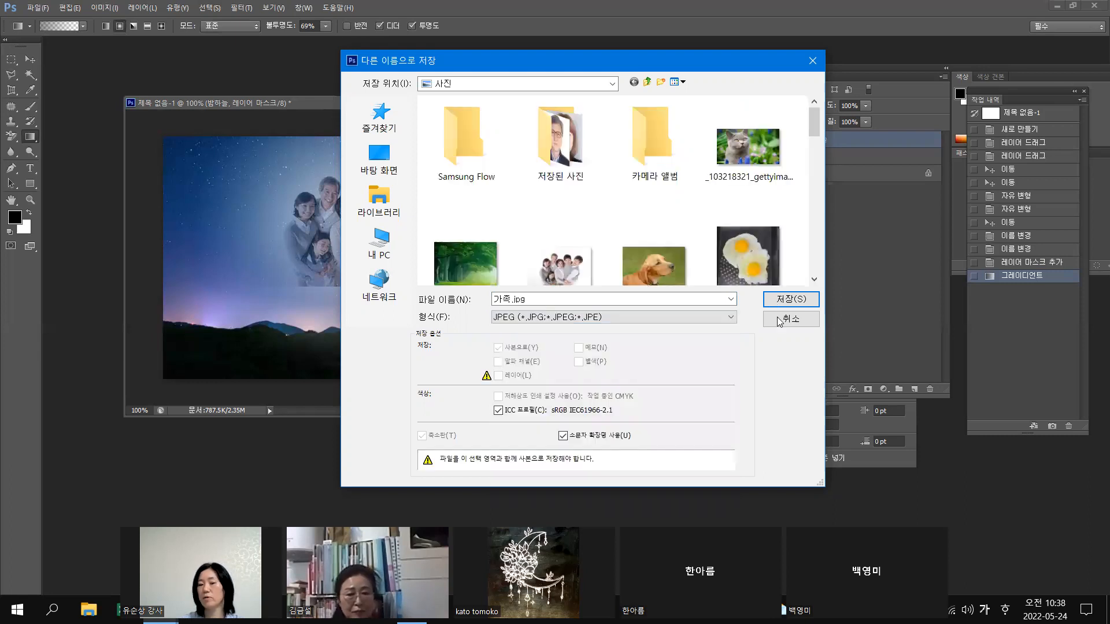
pyautogui.click(789, 297)
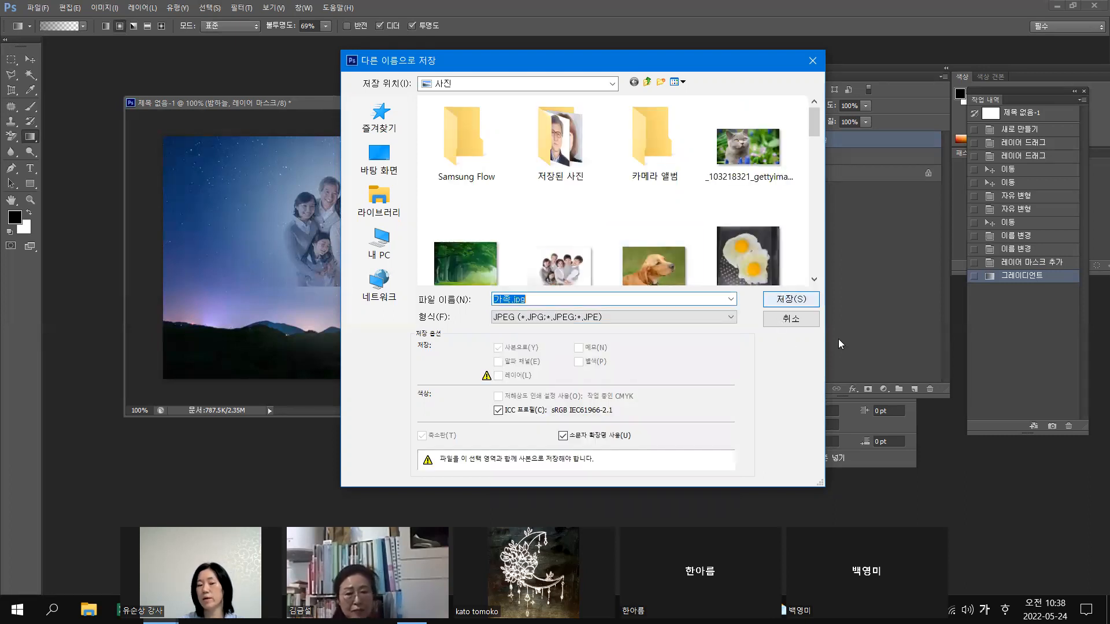
pyautogui.press('Return')
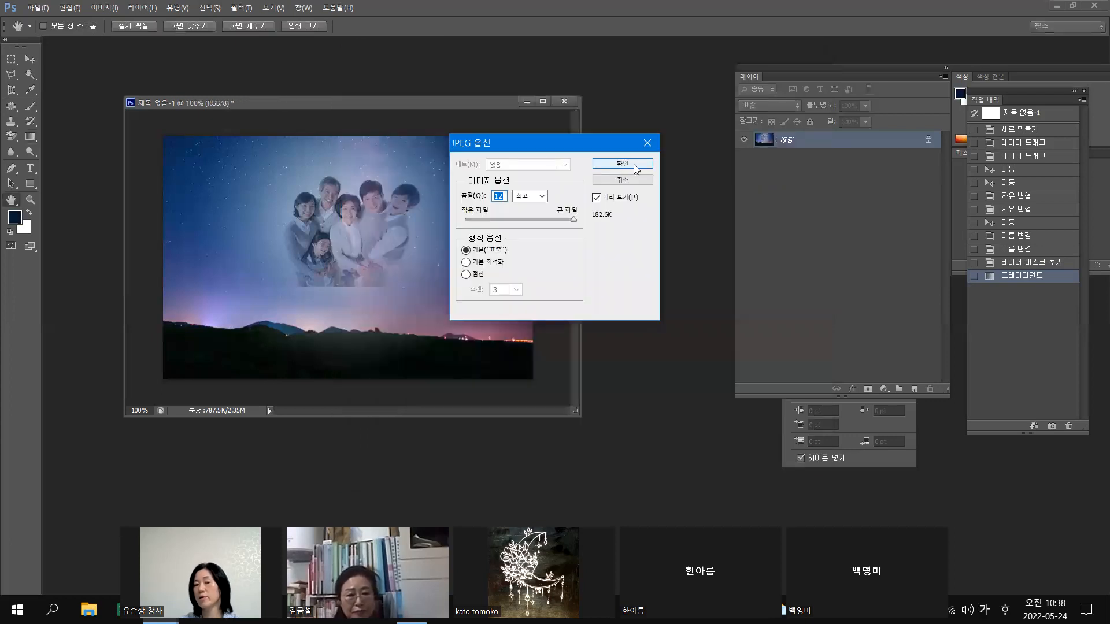
# Accept JPEG quality 12 (최고) and point out the 밤하늘 mask thumbnail
pyautogui.click(634, 164)
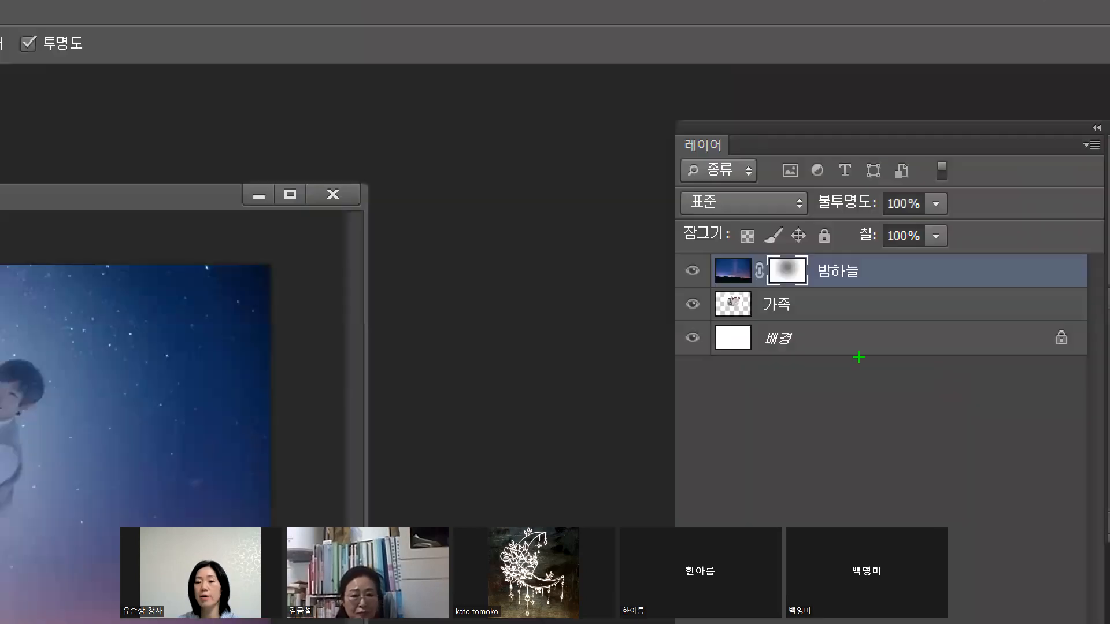
pyautogui.moveTo(772, 250); pyautogui.dragTo(822, 241)
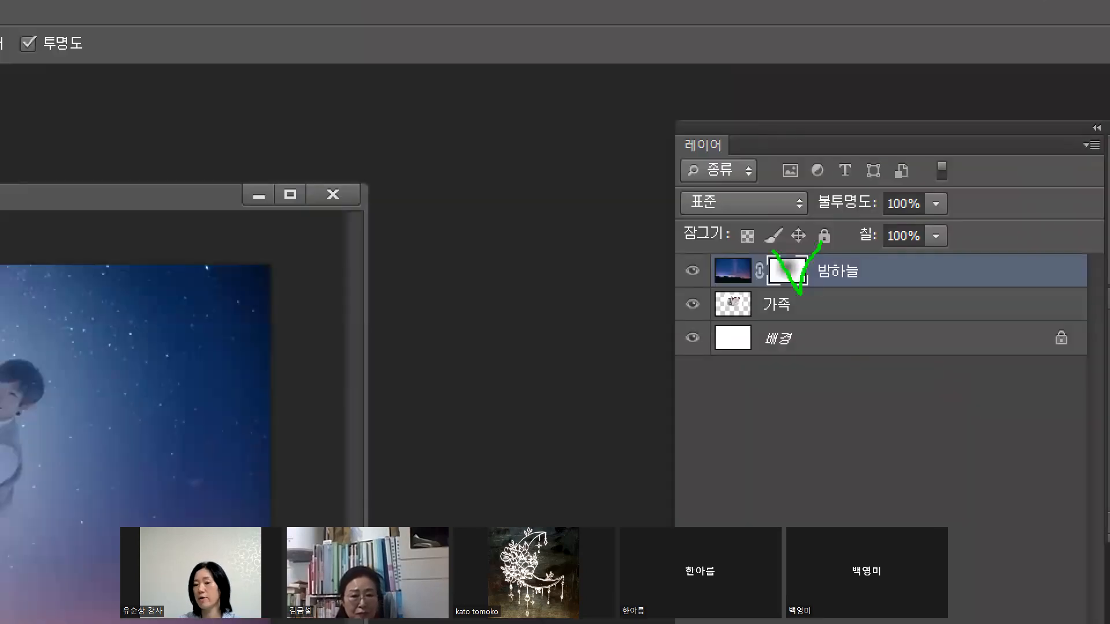
pyautogui.moveTo(712, 231); pyautogui.dragTo(764, 251)
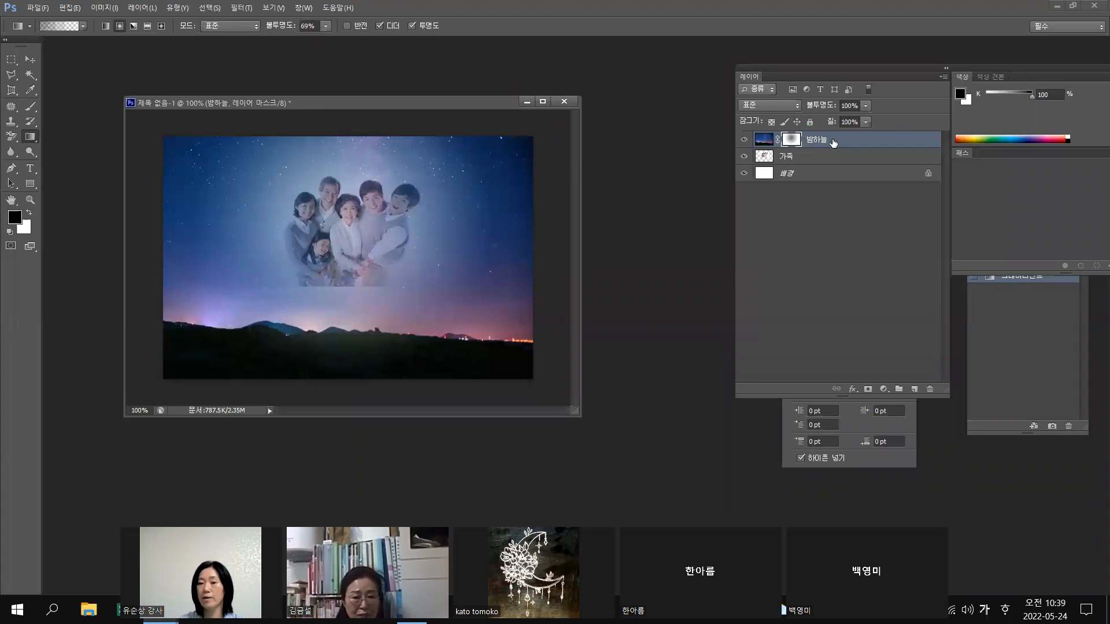
# Revert History to the 이름 변경 state before the mask and reselect the 밤하늘 layer
pyautogui.moveTo(800, 140); pyautogui.dragTo(932, 387)
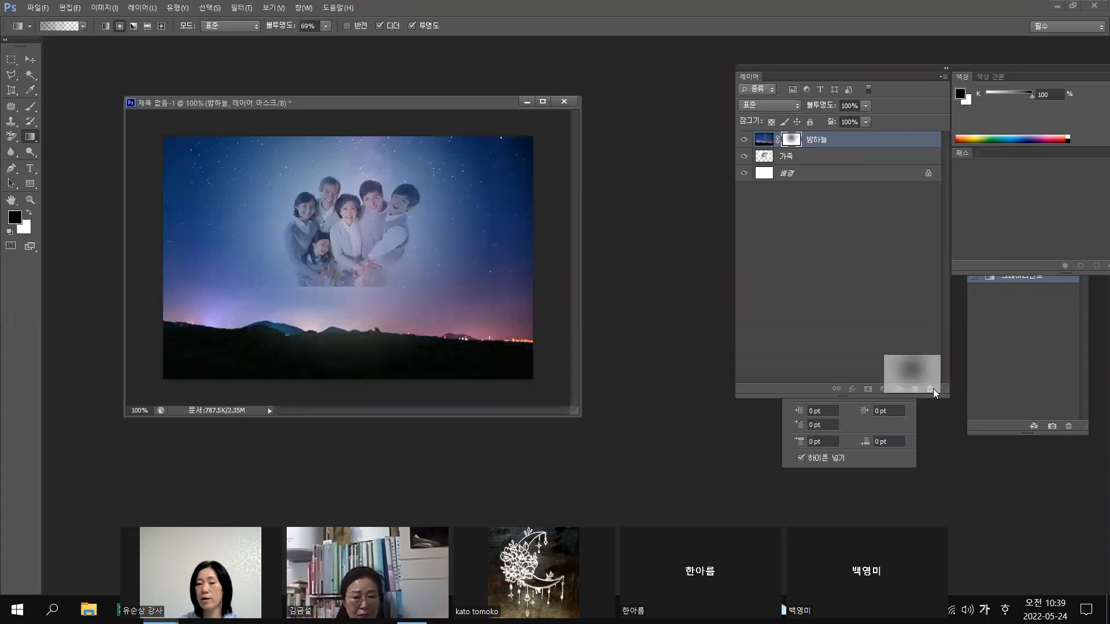
pyautogui.click(500, 230)
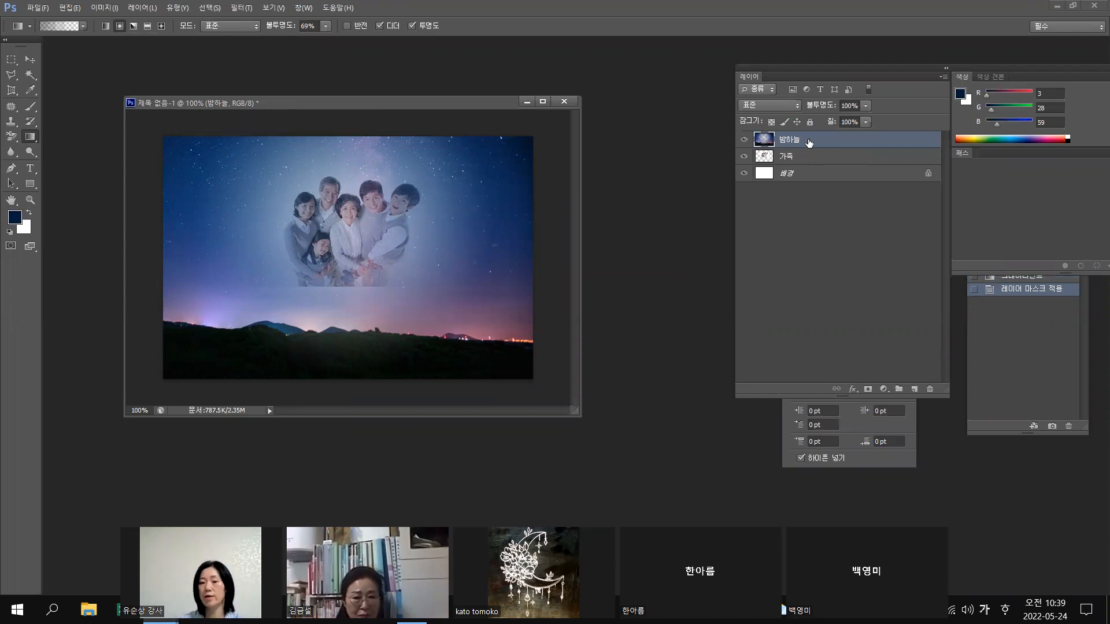
pyautogui.click(1001, 314)
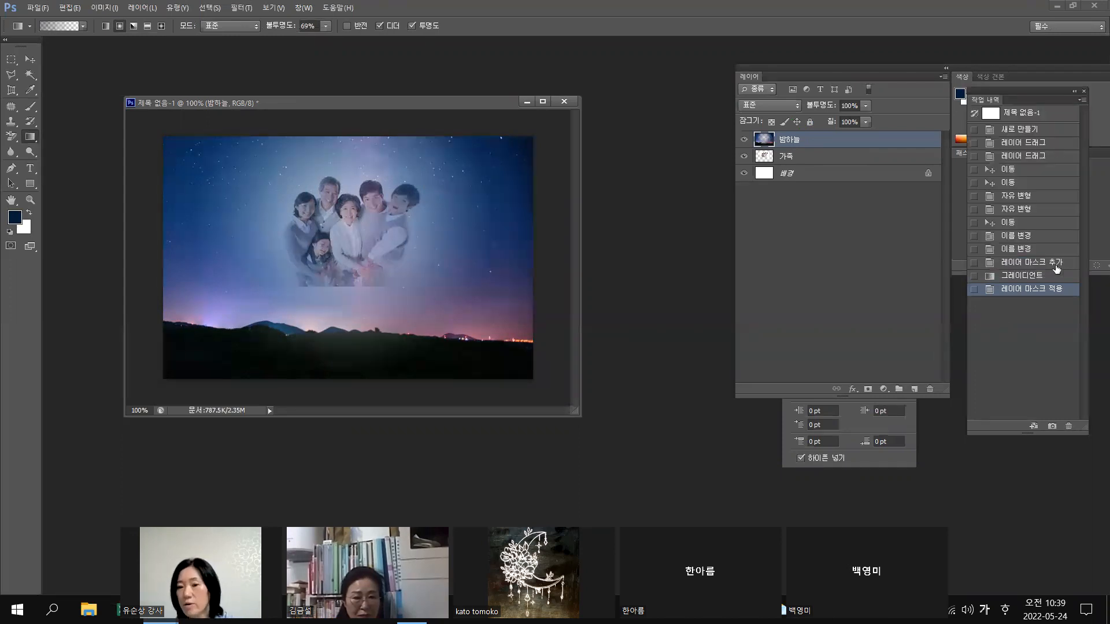
pyautogui.click(1020, 250)
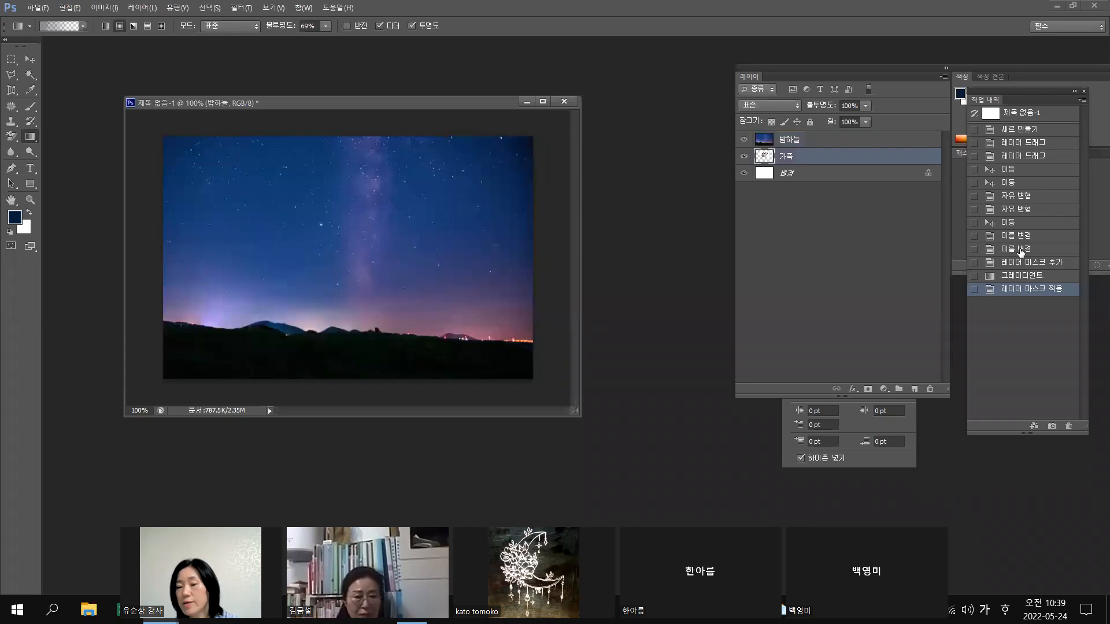
pyautogui.click(780, 140)
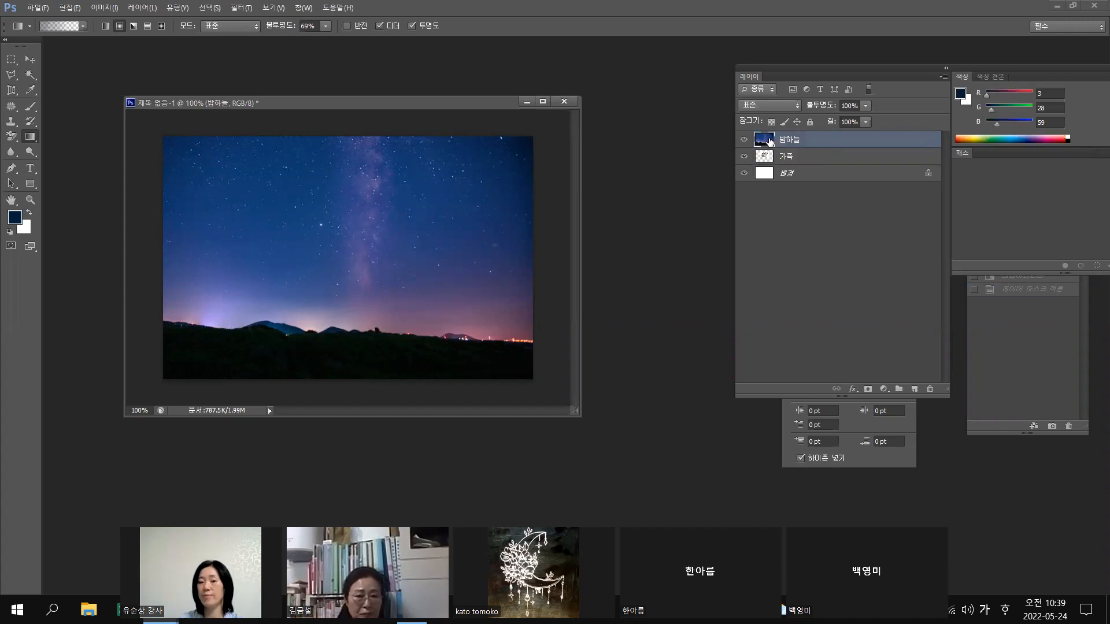
# Add a layer mask to the 밤하늘 night-sky layer and switch to the Gradient tool
pyautogui.click(868, 390)
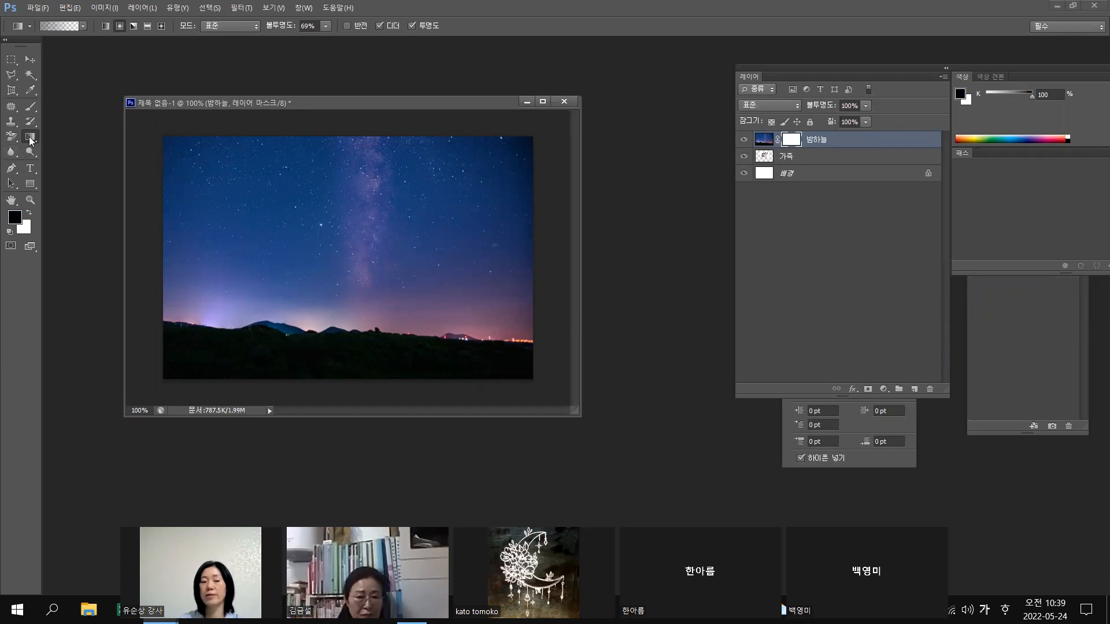
pyautogui.rightClick(30, 140)
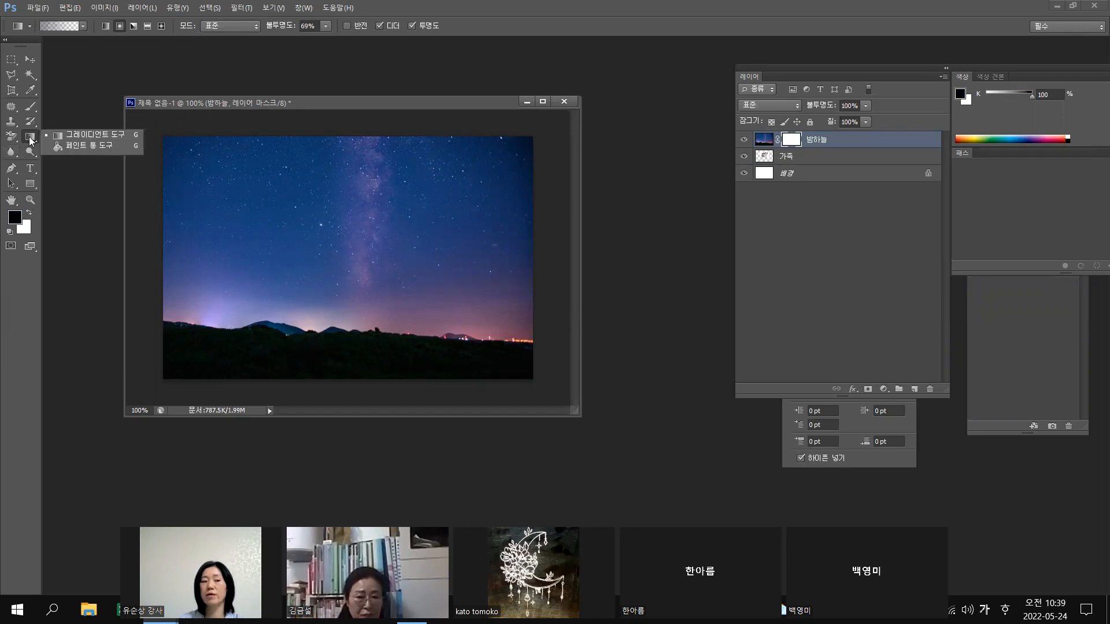
pyautogui.click(98, 135)
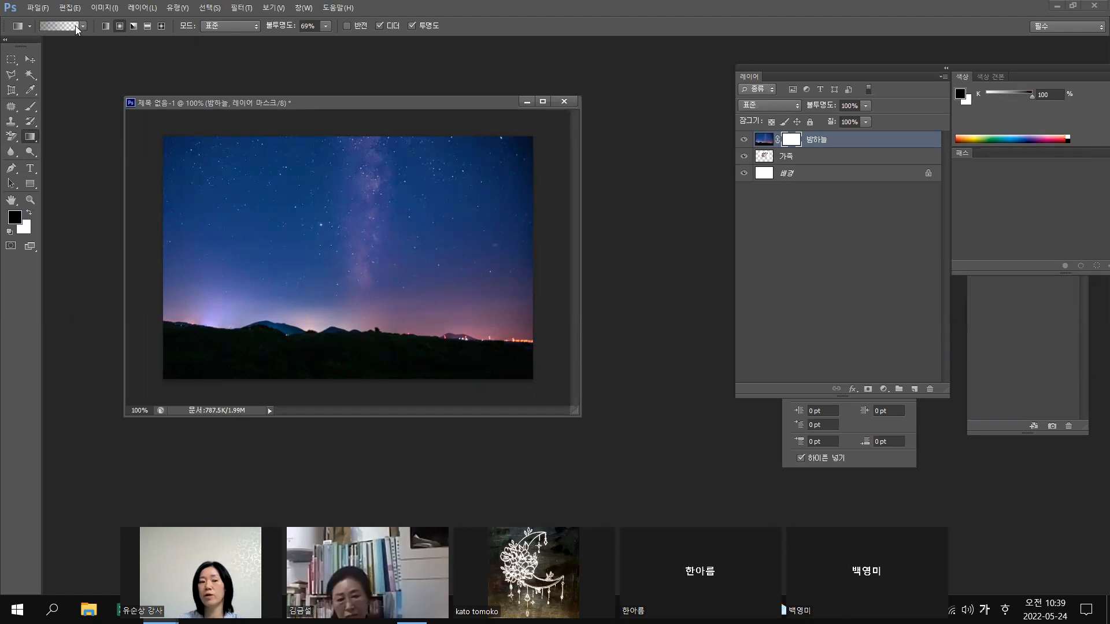
# Pick a gradient preset and drag a radial gradient on the mask to fade in the family photo
pyautogui.click(77, 27)
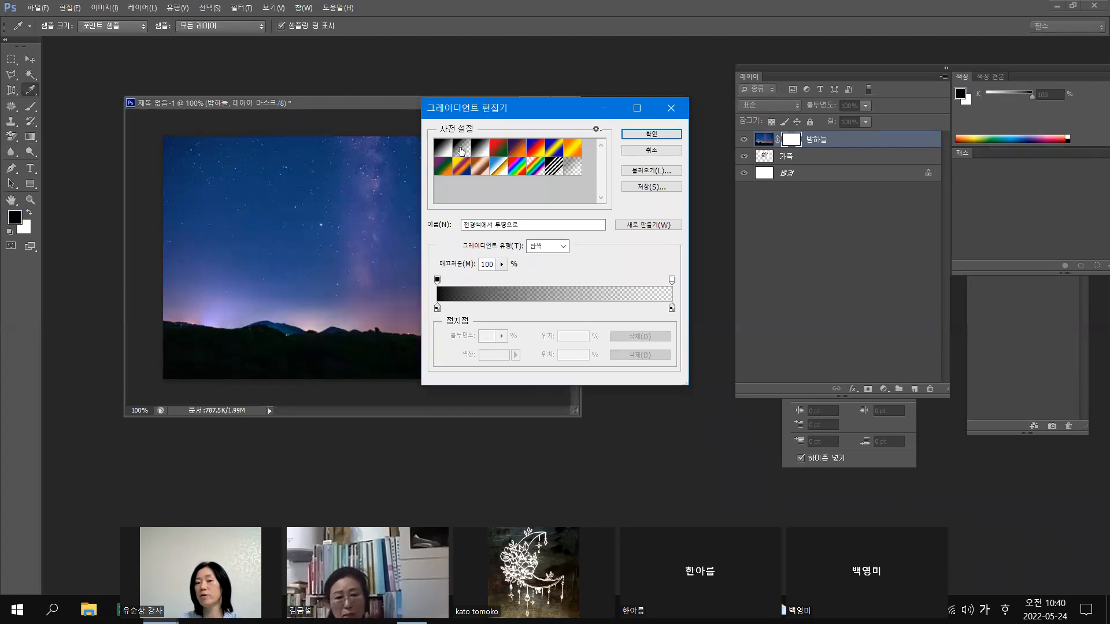
pyautogui.click(651, 134)
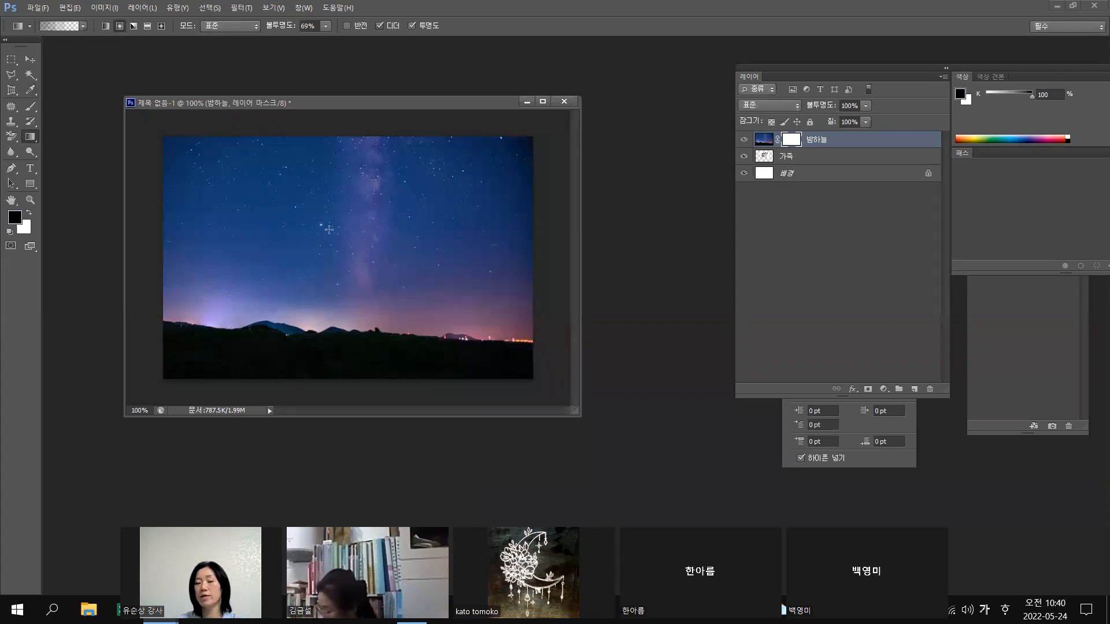
pyautogui.moveTo(313, 224); pyautogui.dragTo(463, 206)
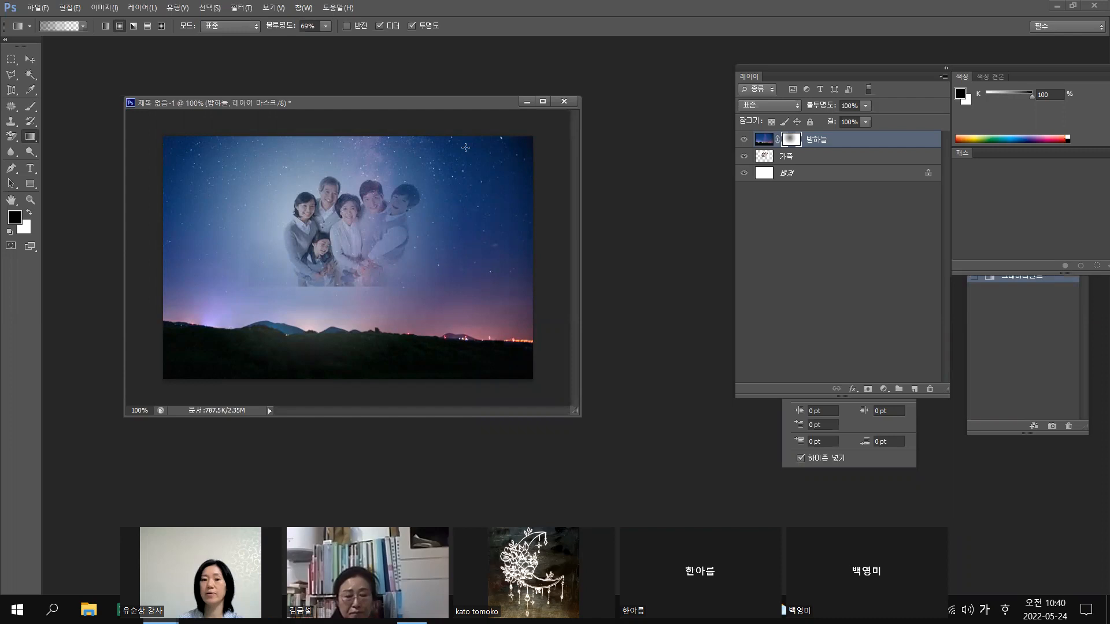
# Discard the blended document, then open 바다.jpg and 에펠탑.jpg together from the 사진 folder
pyautogui.click(564, 104)
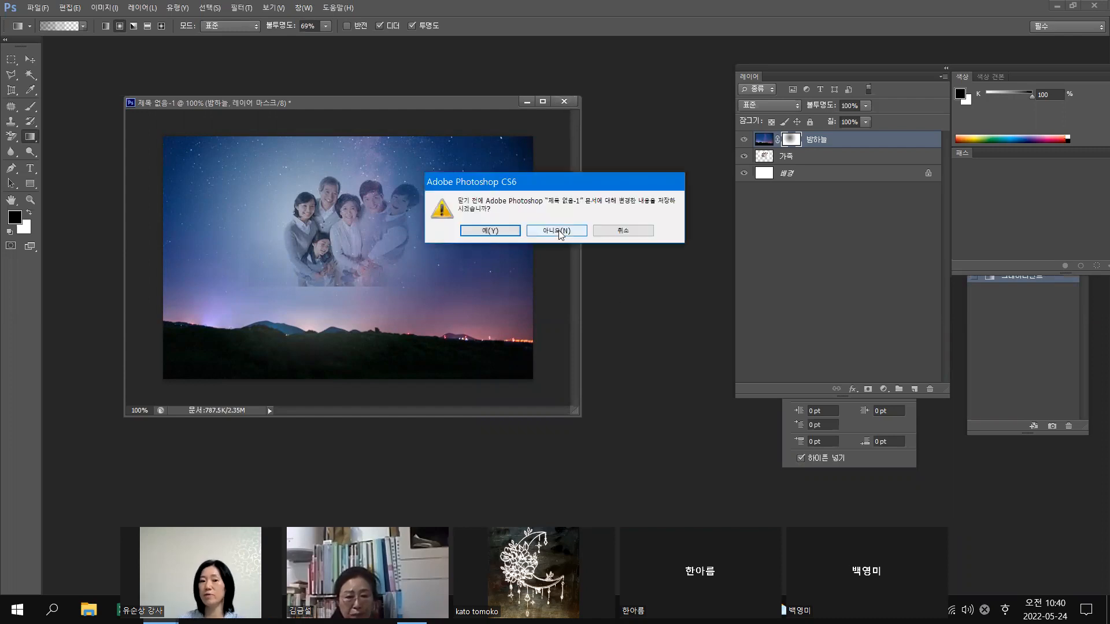
pyautogui.click(561, 233)
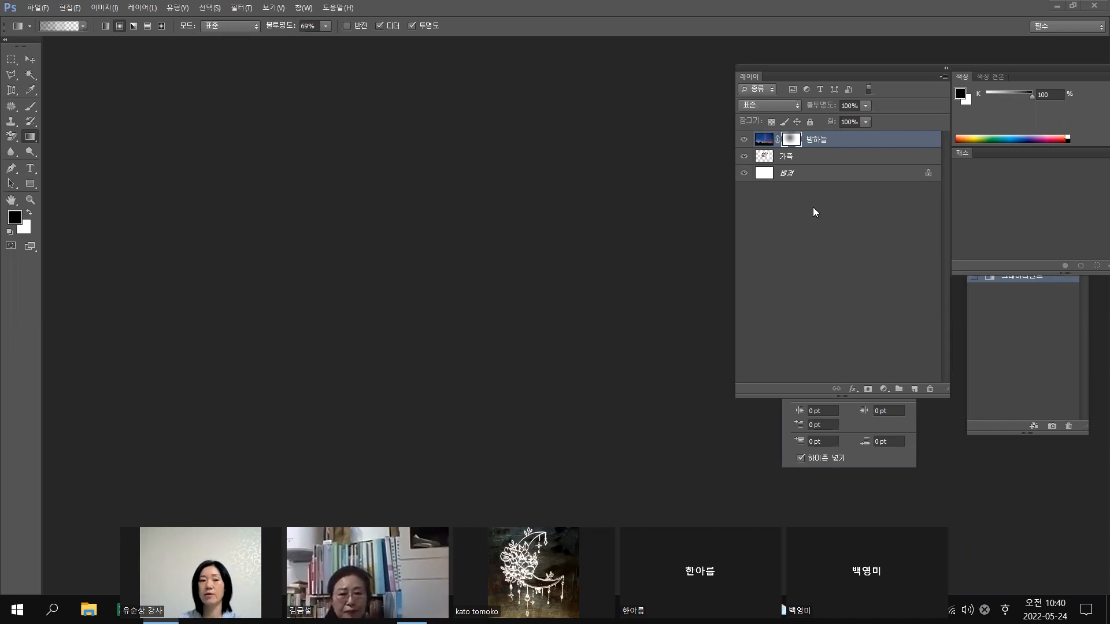
pyautogui.click(38, 7)
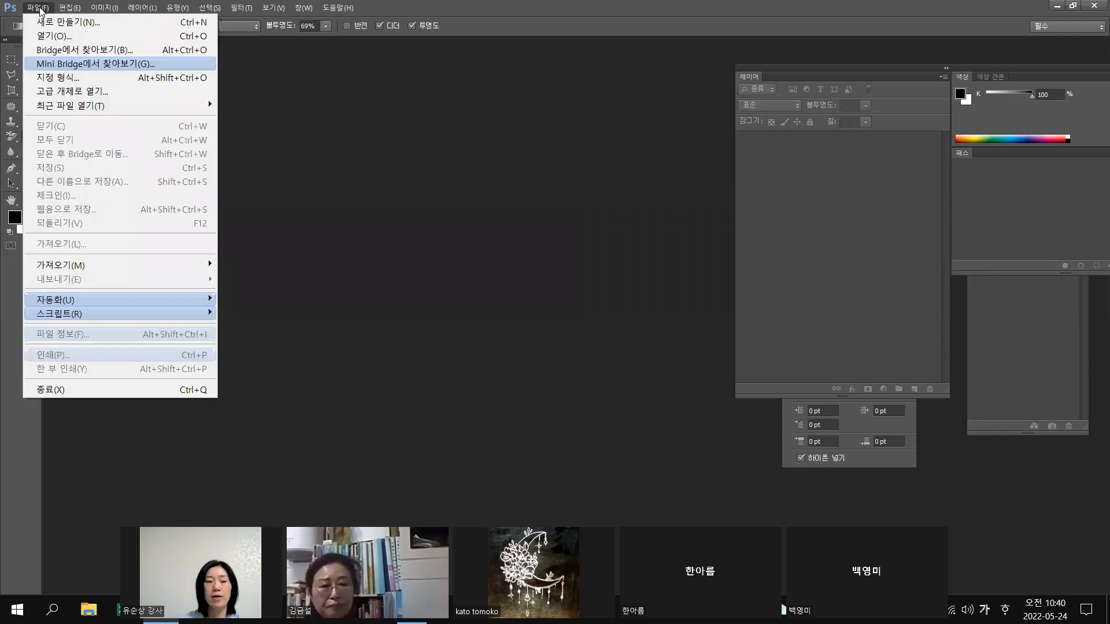
pyautogui.click(750, 354)
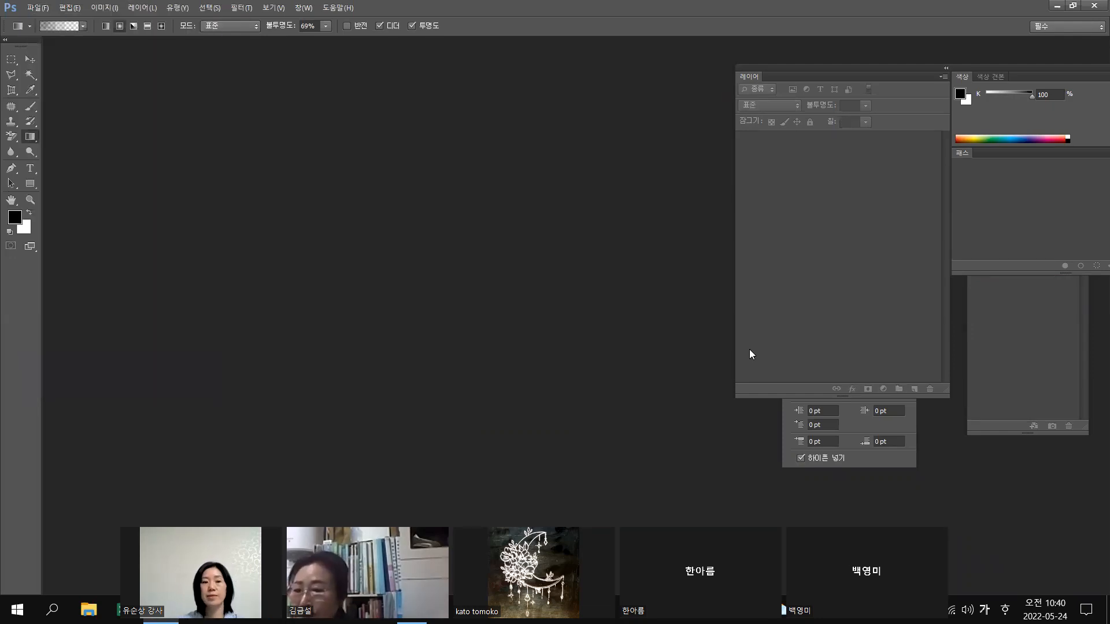
pyautogui.scroll(-3, 808, 221)
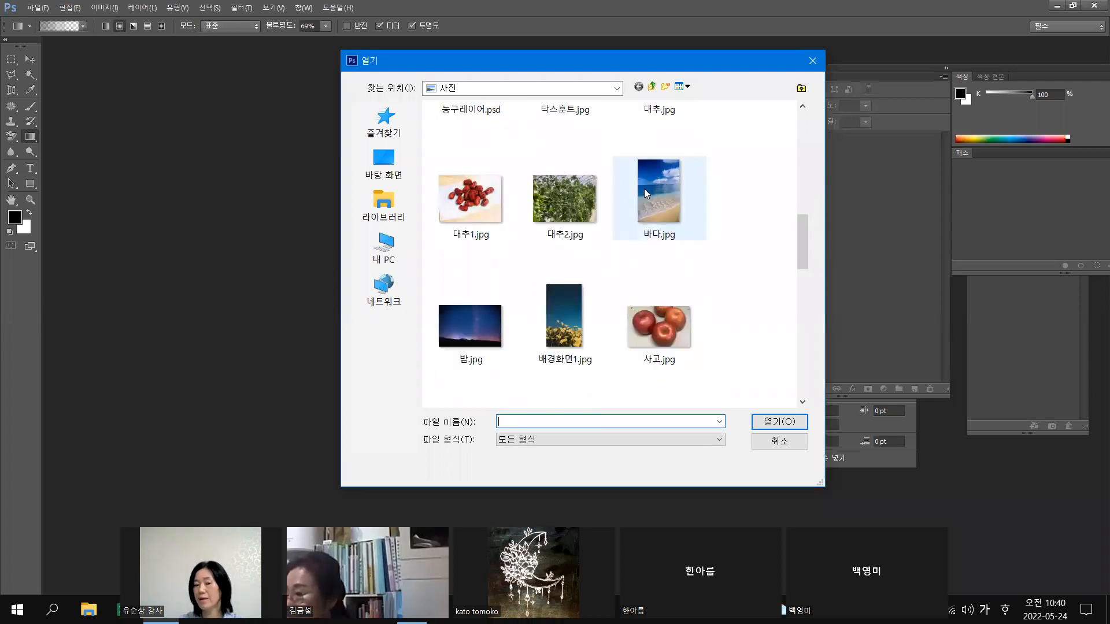
pyautogui.click(651, 169)
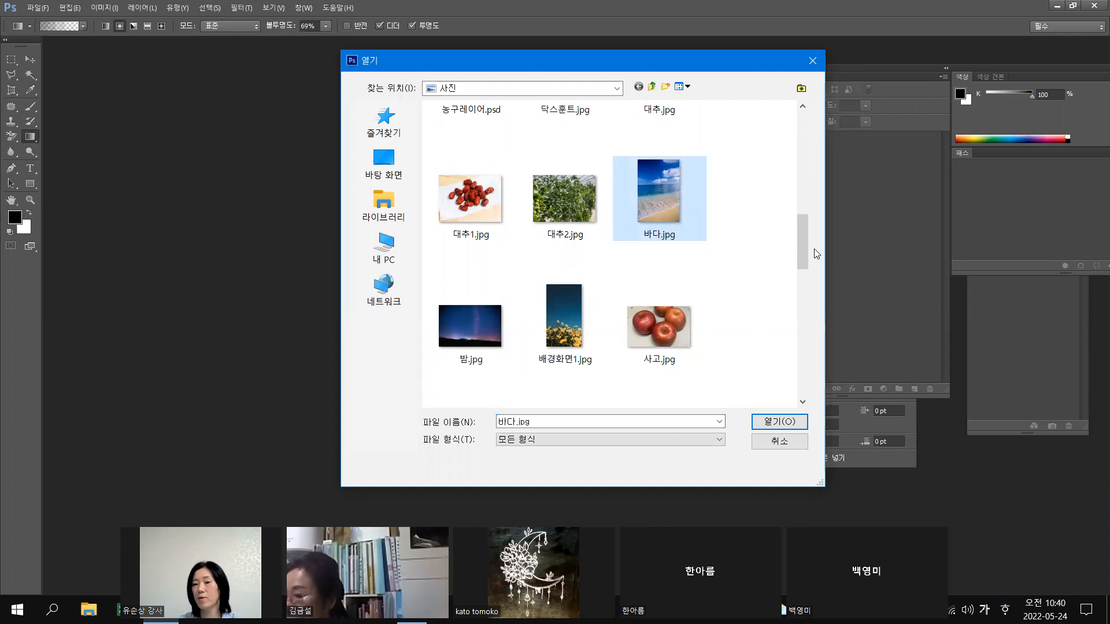
pyautogui.moveTo(800, 236); pyautogui.dragTo(812, 328)
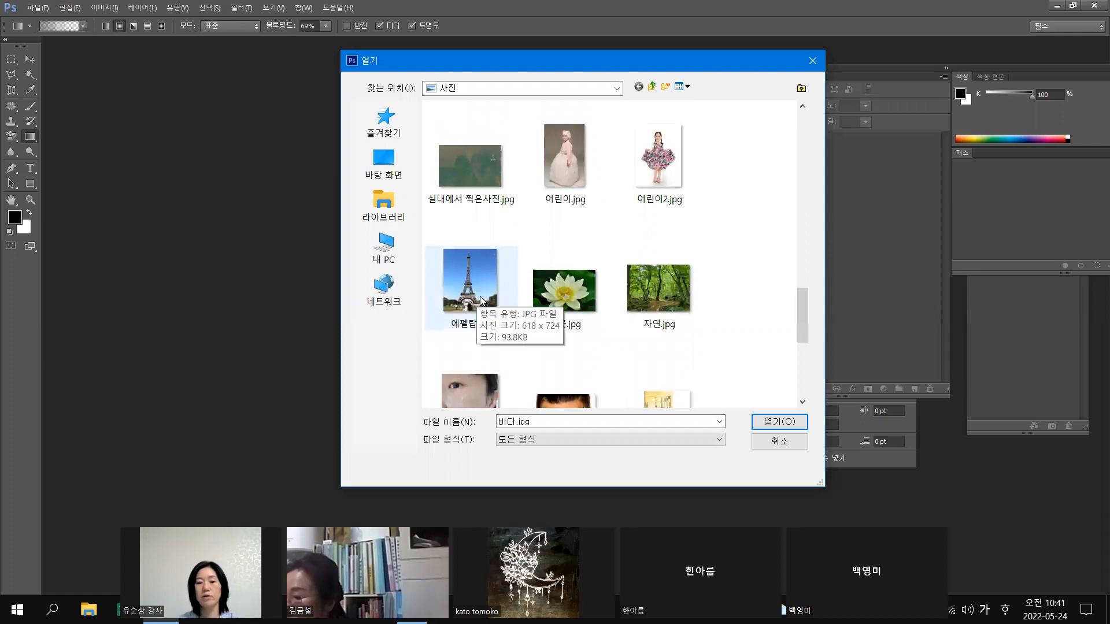
pyautogui.keyDown('ctrl'); pyautogui.click(485, 301); pyautogui.keyUp('ctrl')
pyautogui.click(780, 421)
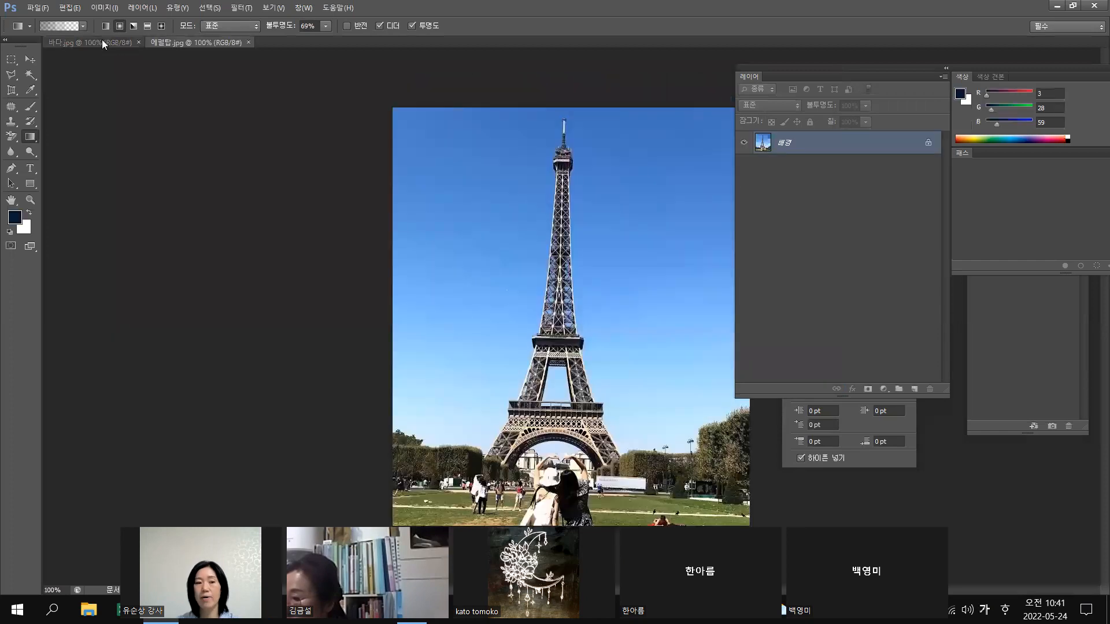
# Float the 바다.jpg and 에펠탑.jpg tabs as windows side by side, with the Eiffel Tower in front
pyautogui.moveTo(108, 46); pyautogui.dragTo(178, 198)
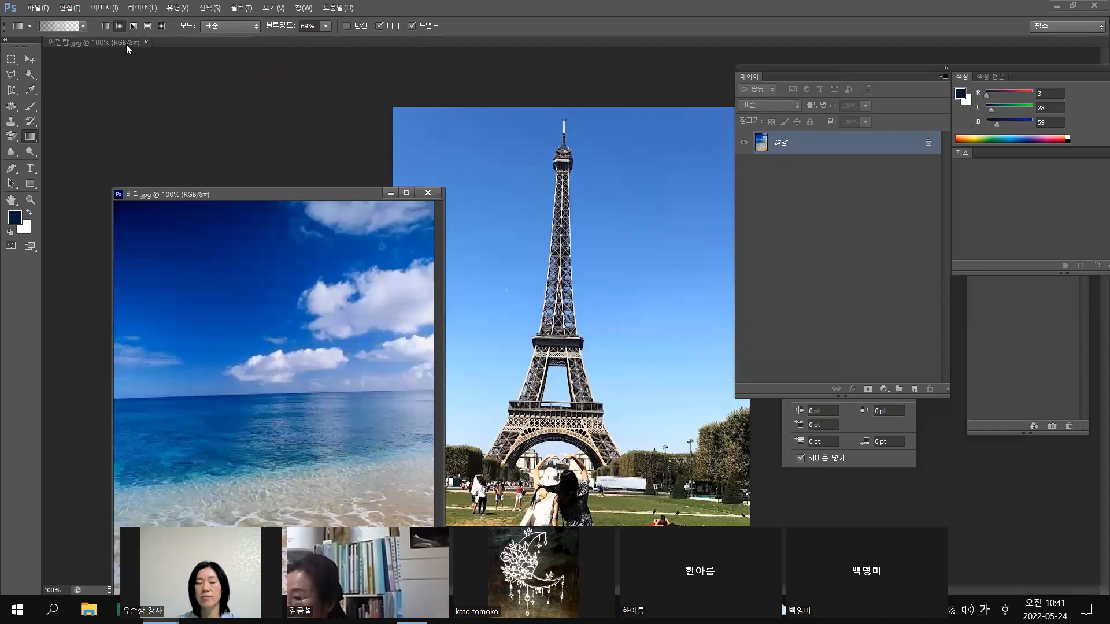
pyautogui.moveTo(126, 44); pyautogui.dragTo(444, 178)
pyautogui.moveTo(268, 195); pyautogui.dragTo(233, 105)
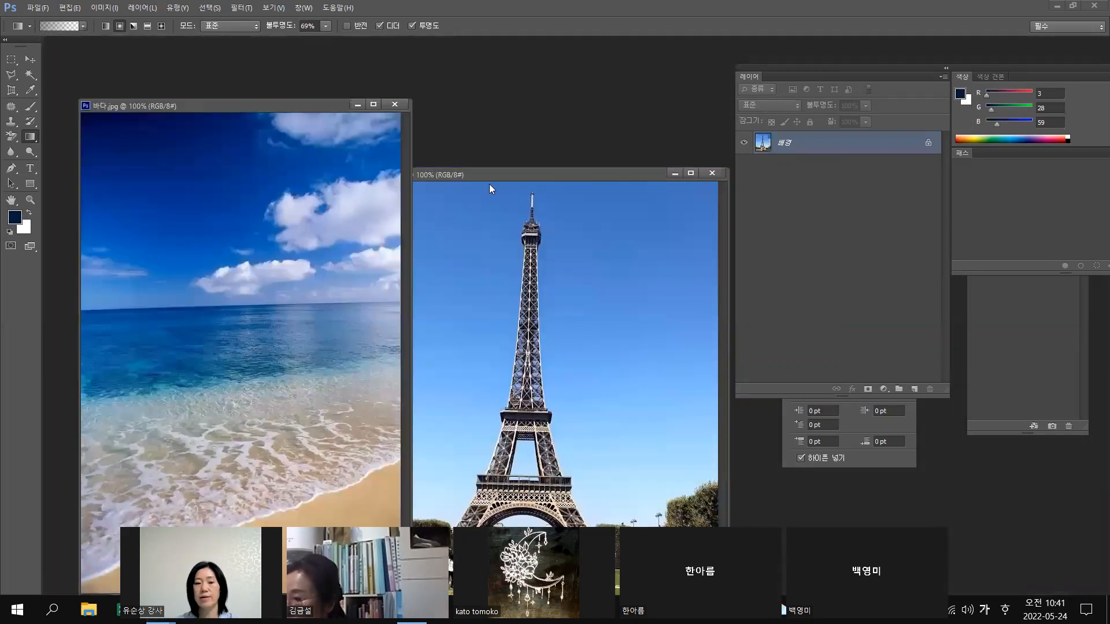
pyautogui.moveTo(518, 173); pyautogui.dragTo(524, 129)
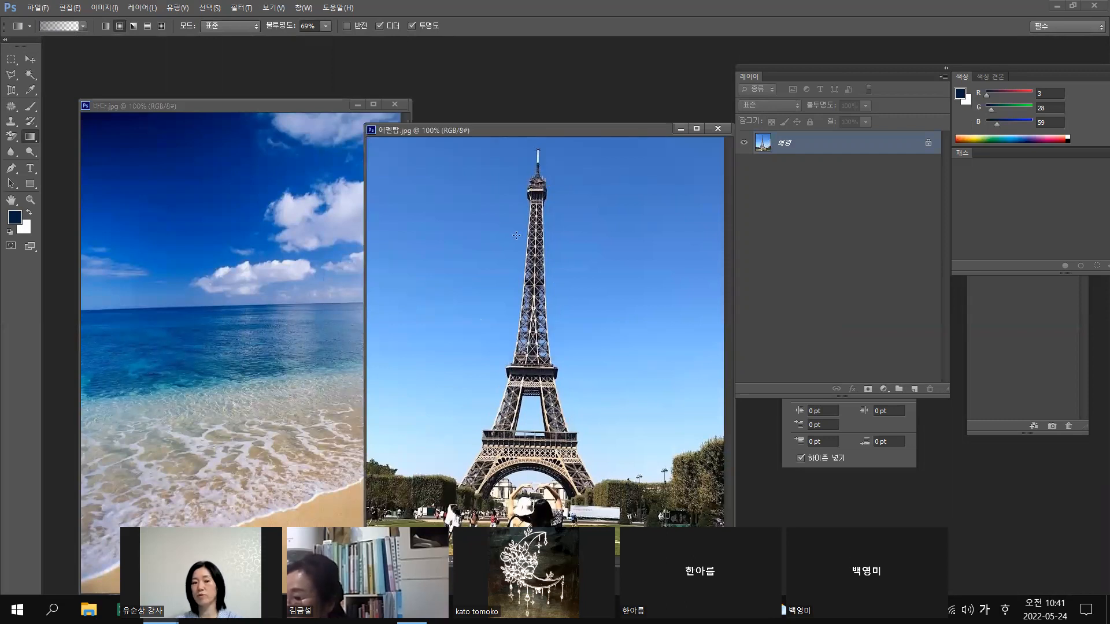
pyautogui.moveTo(246, 107); pyautogui.dragTo(250, 88)
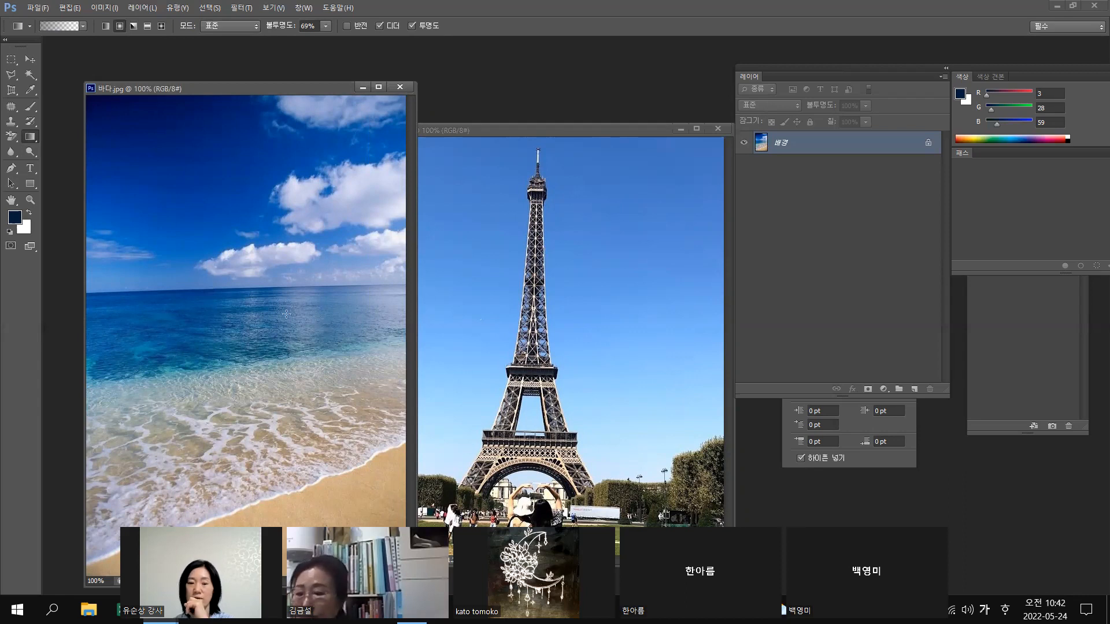
pyautogui.click(543, 127)
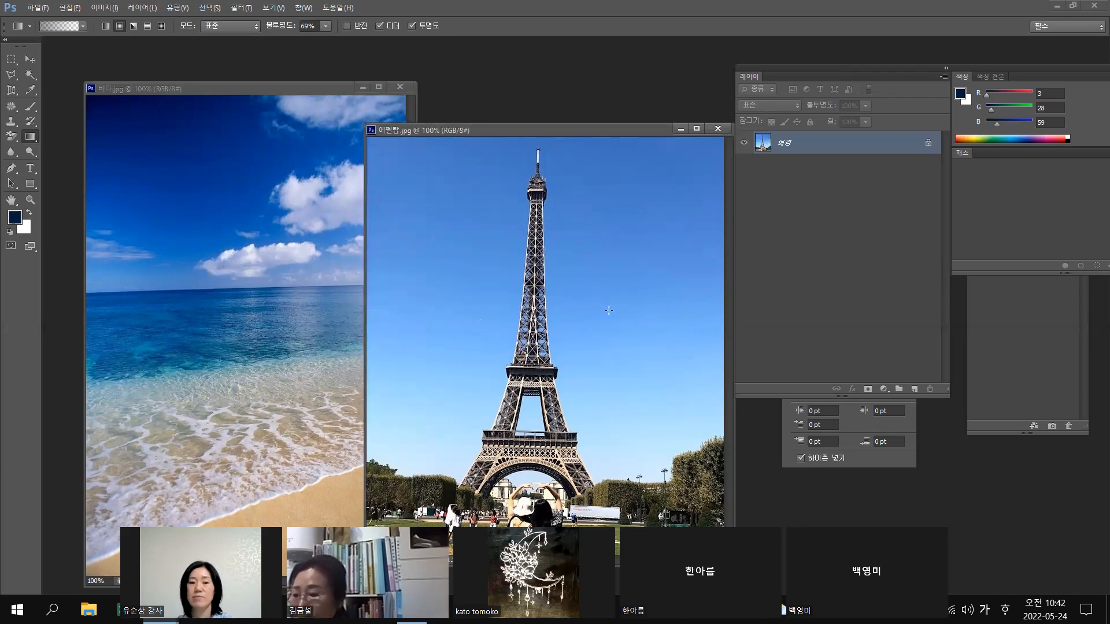
# Drag the sea photo with the Move tool into 에펠탑.jpg as a new layer and position it
pyautogui.click(30, 60)
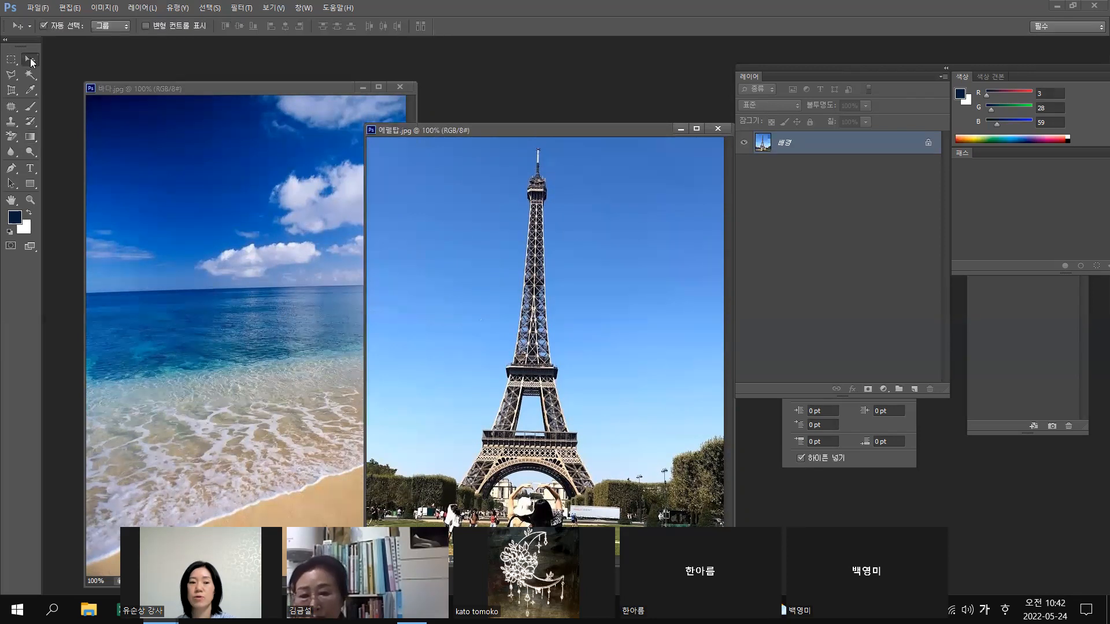
pyautogui.click(174, 158)
pyautogui.moveTo(240, 195); pyautogui.dragTo(599, 273)
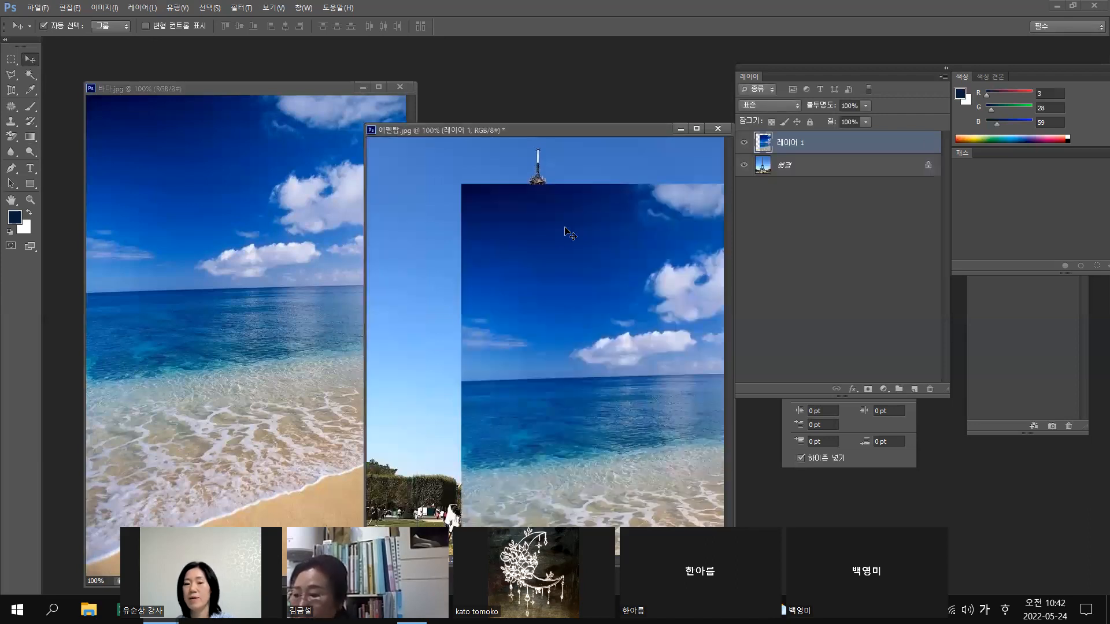
pyautogui.moveTo(496, 192); pyautogui.dragTo(420, 152)
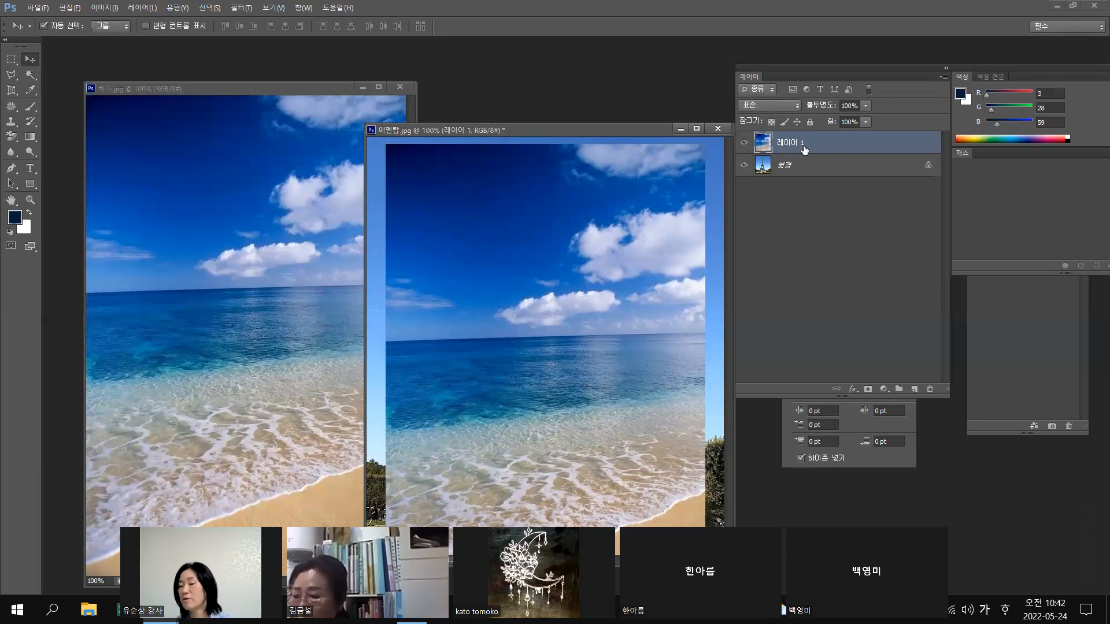
pyautogui.moveTo(577, 228)
pyautogui.mouseDown()
pyautogui.moveTo(593, 257)
pyautogui.moveTo(588, 219)
pyautogui.mouseUp()
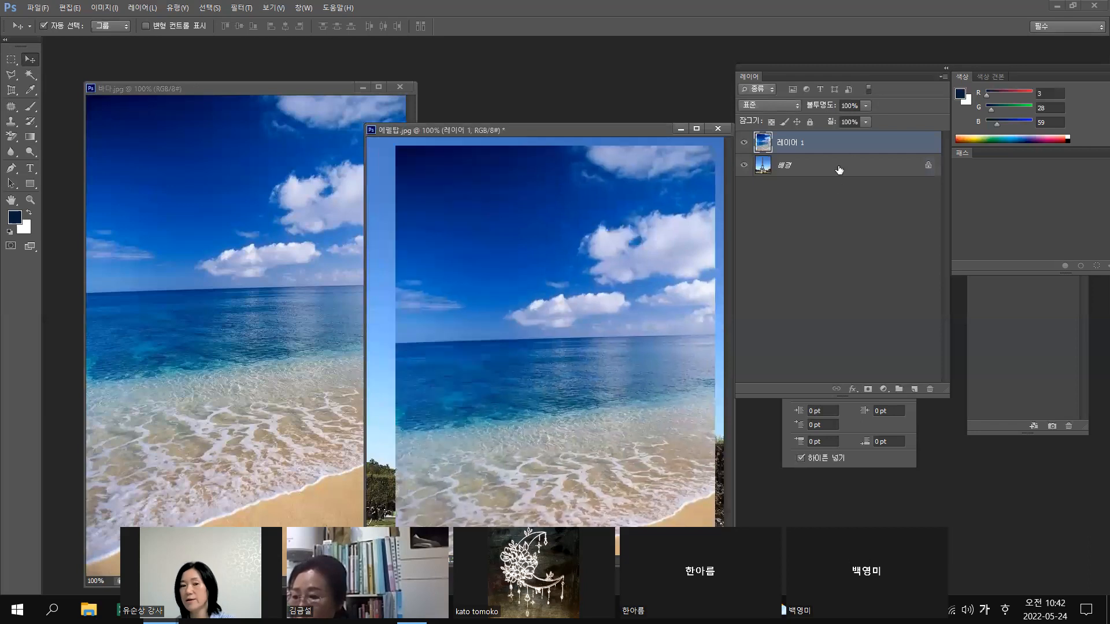
# Close the separate 바다.jpg document and nudge the sea layer into place
pyautogui.click(184, 92)
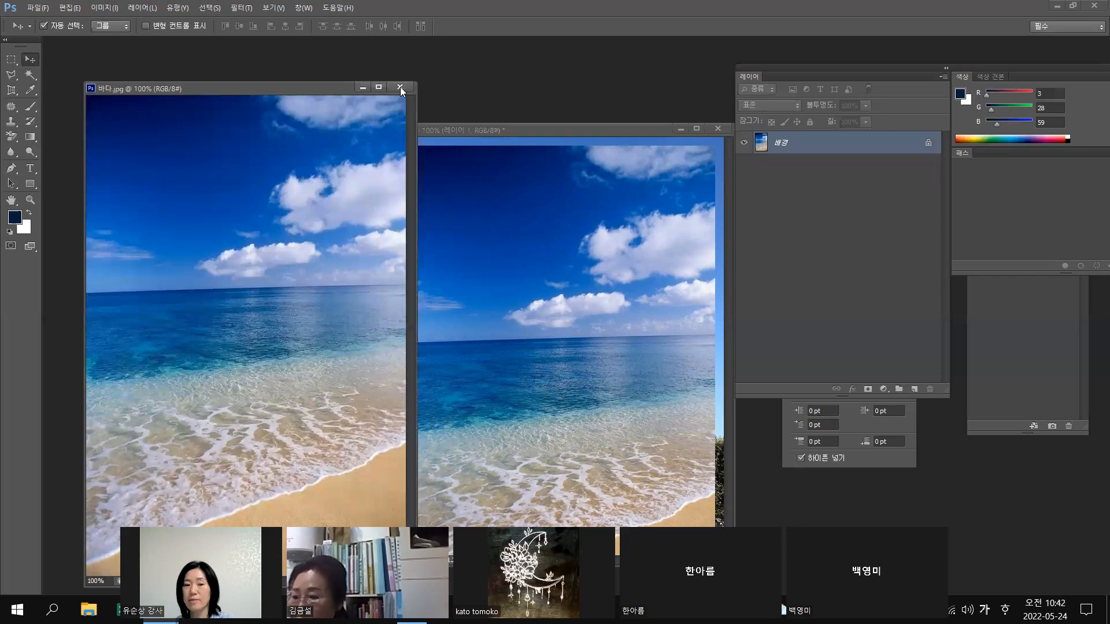
pyautogui.click(400, 87)
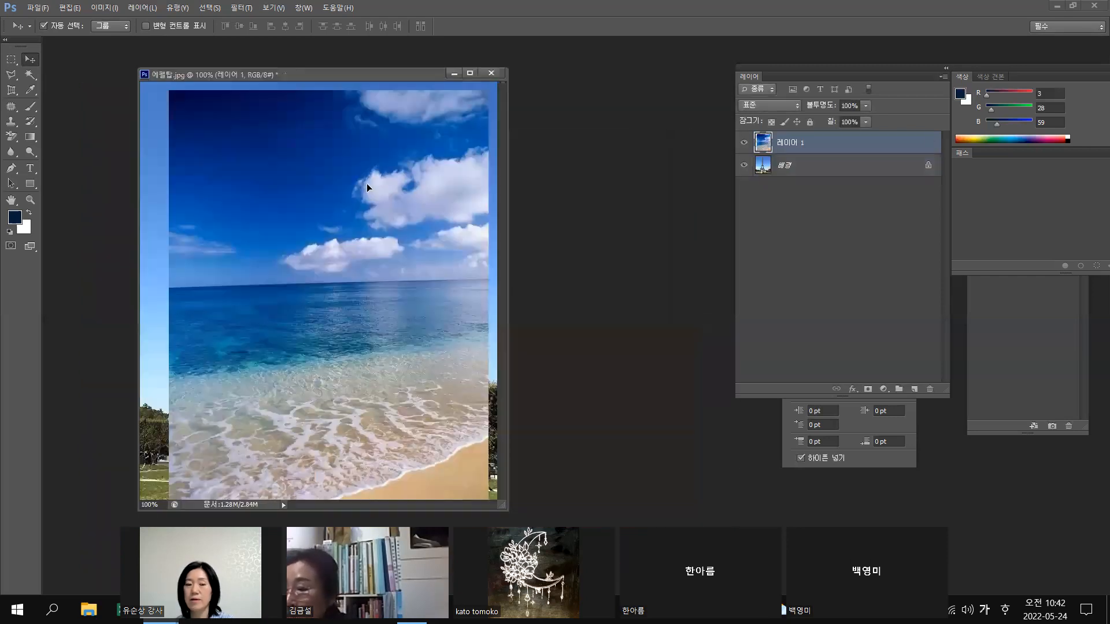
pyautogui.moveTo(367, 183)
pyautogui.mouseDown()
pyautogui.moveTo(379, 181)
pyautogui.moveTo(367, 178)
pyautogui.moveTo(372, 169)
pyautogui.mouseUp()
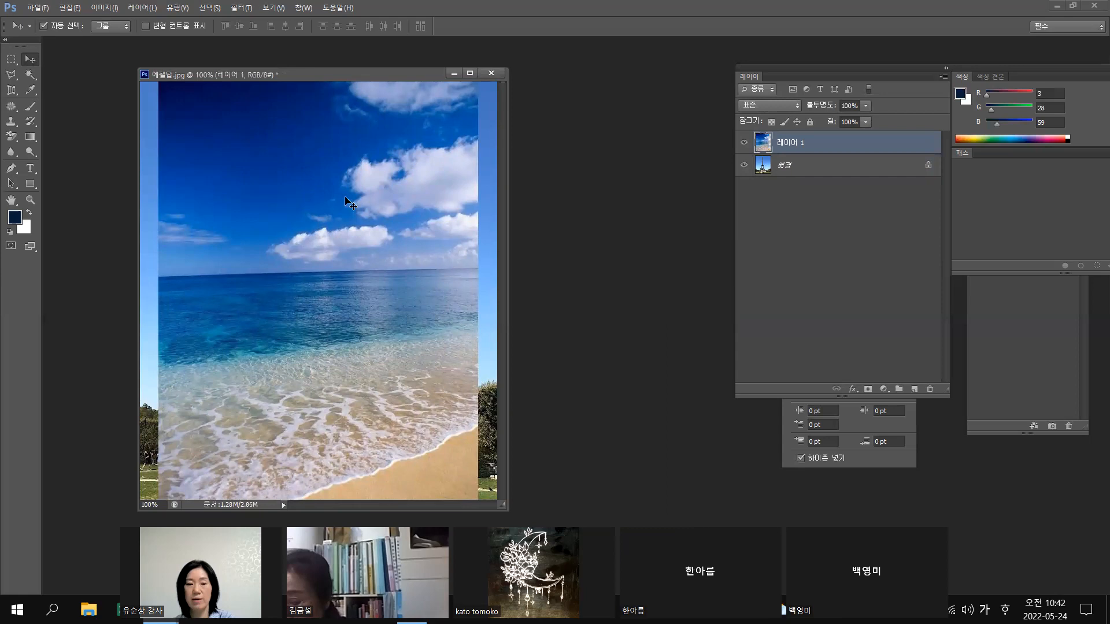
# Free-transform 레이어 1, scaling its corners outward until the sea photo covers the canvas, and commit
pyautogui.hotkey('ctrl', 't')
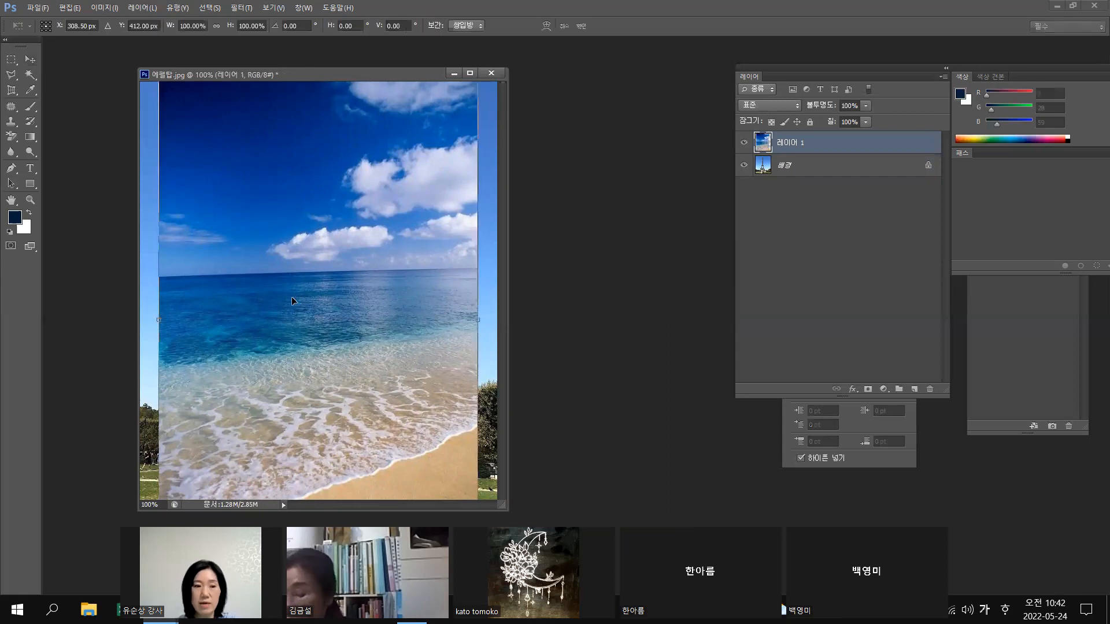
pyautogui.moveTo(174, 172); pyautogui.dragTo(186, 245)
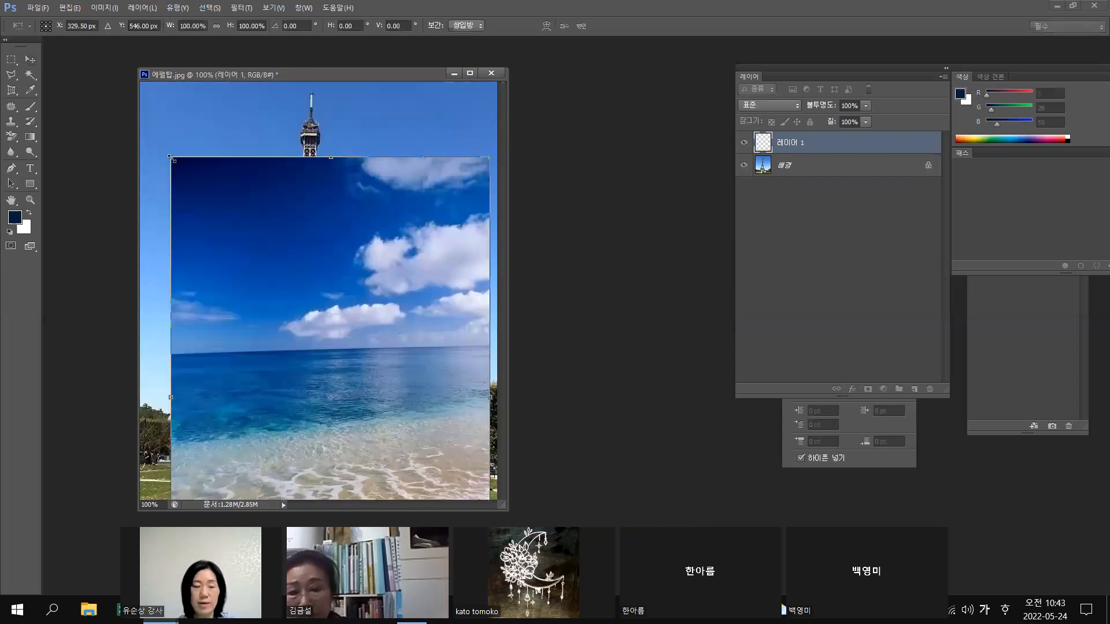
pyautogui.moveTo(171, 155); pyautogui.dragTo(106, 64)
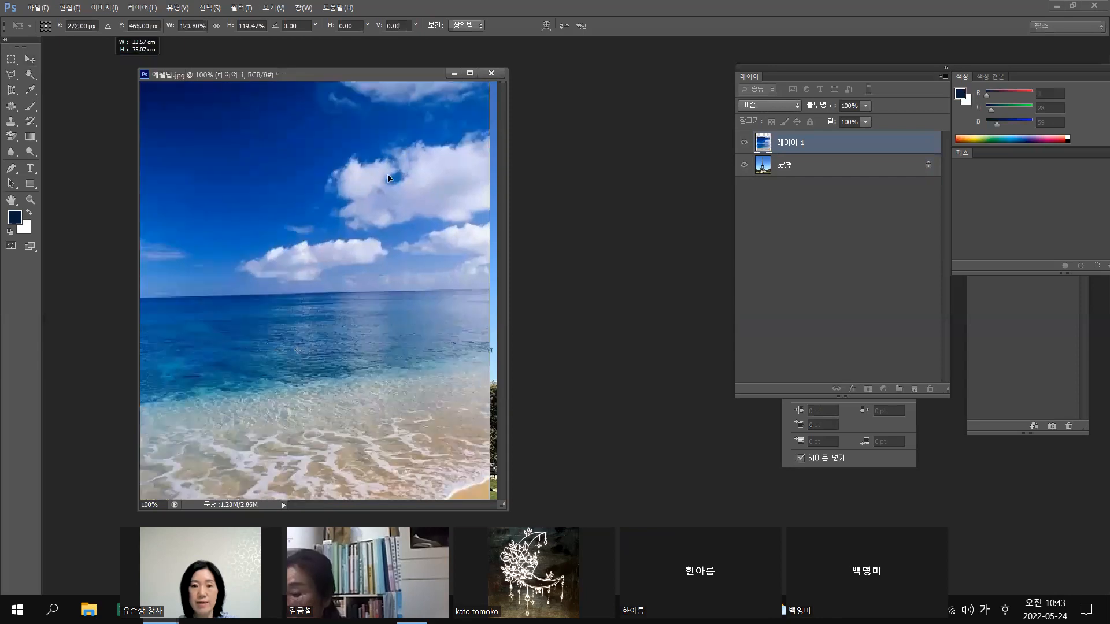
pyautogui.moveTo(388, 175); pyautogui.dragTo(385, 247)
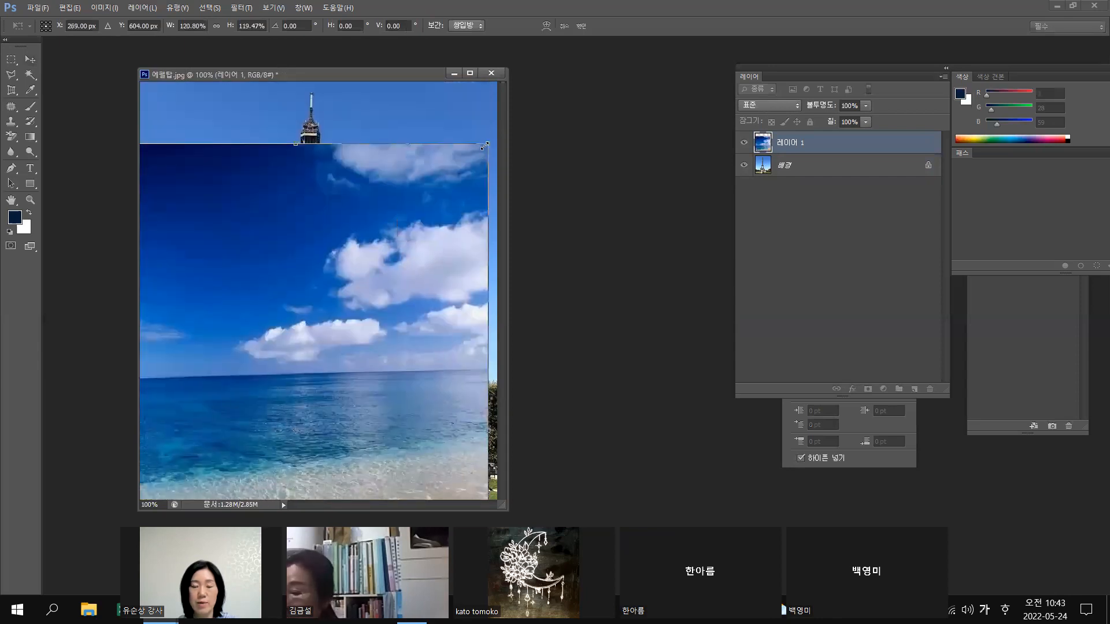
pyautogui.moveTo(488, 143); pyautogui.dragTo(536, 76)
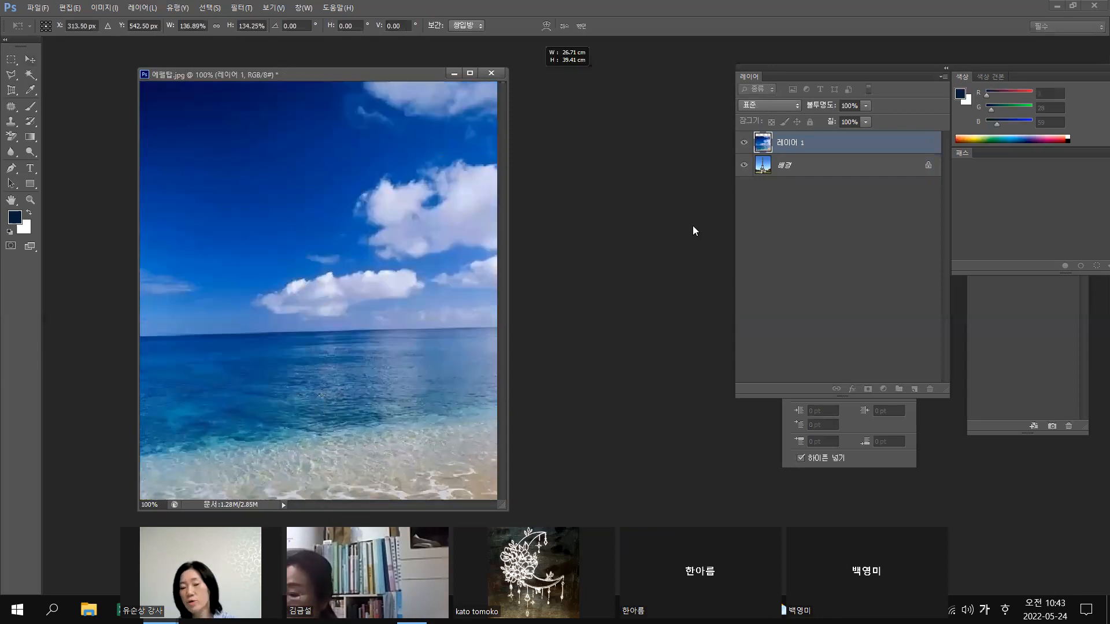
pyautogui.press('Return')
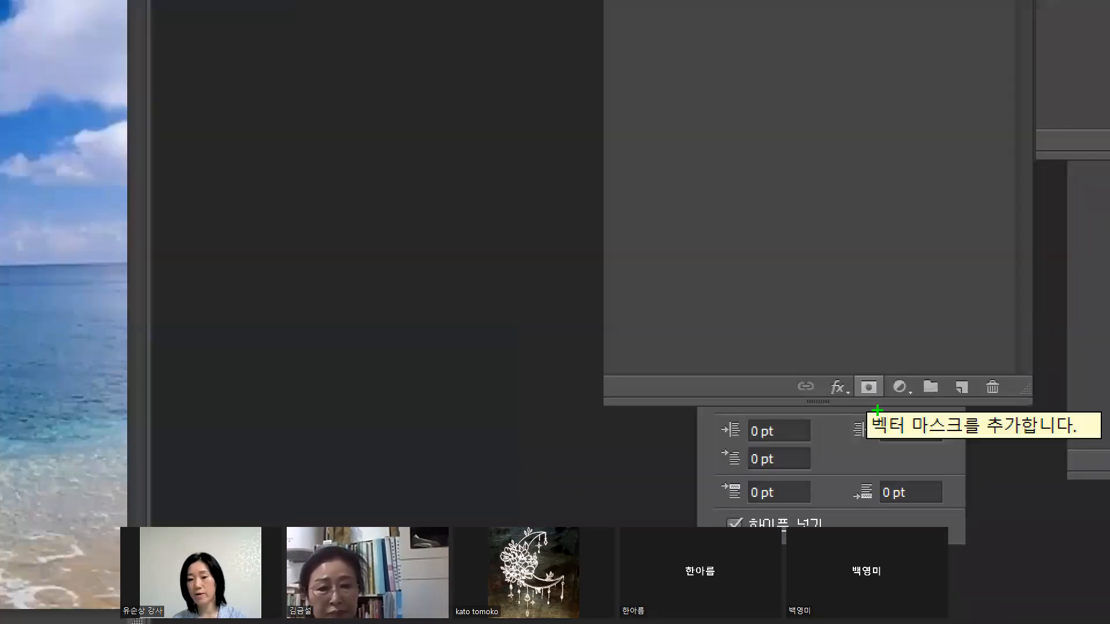
# Add a white mask to 레이어 1, then drag it to the trash to bring up the delete prompt
pyautogui.moveTo(877, 410); pyautogui.dragTo(876, 412)
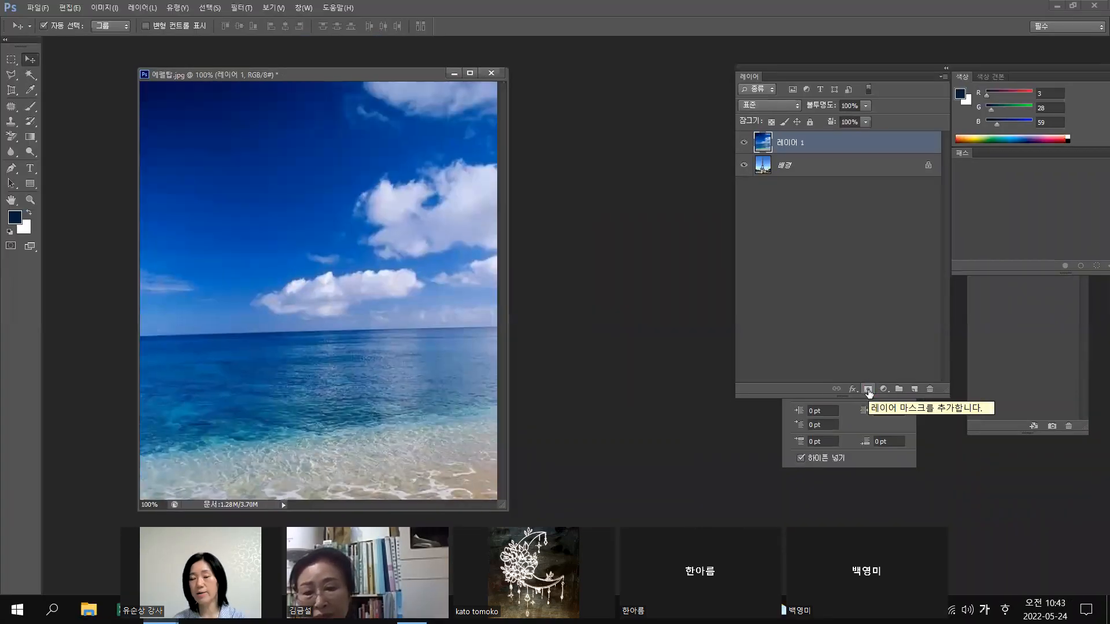
pyautogui.click(868, 390)
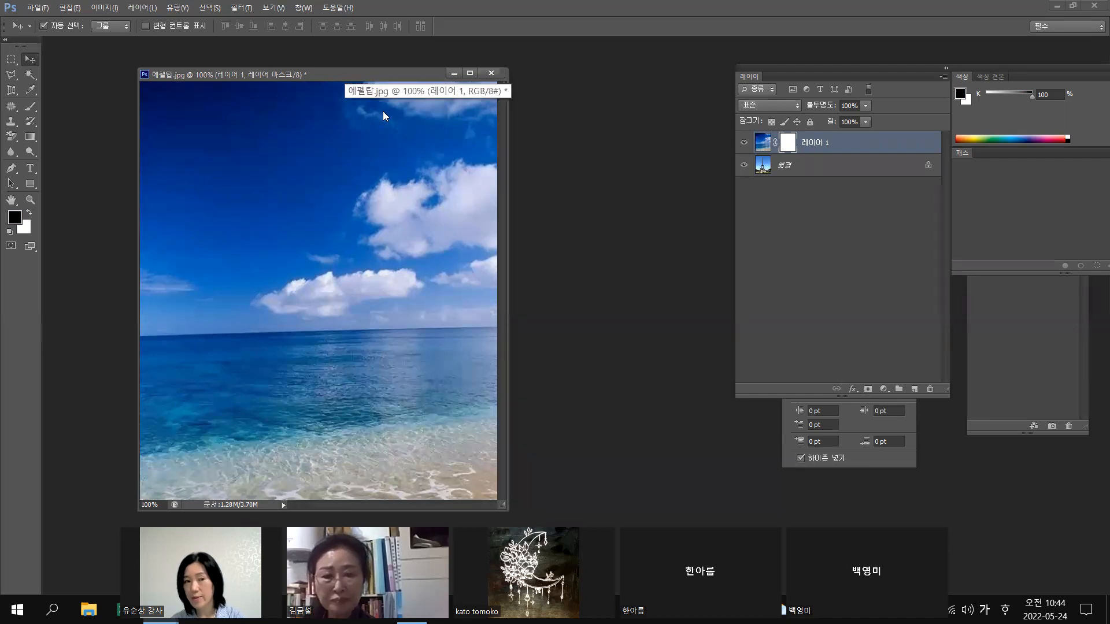
pyautogui.moveTo(391, 74); pyautogui.dragTo(430, 74)
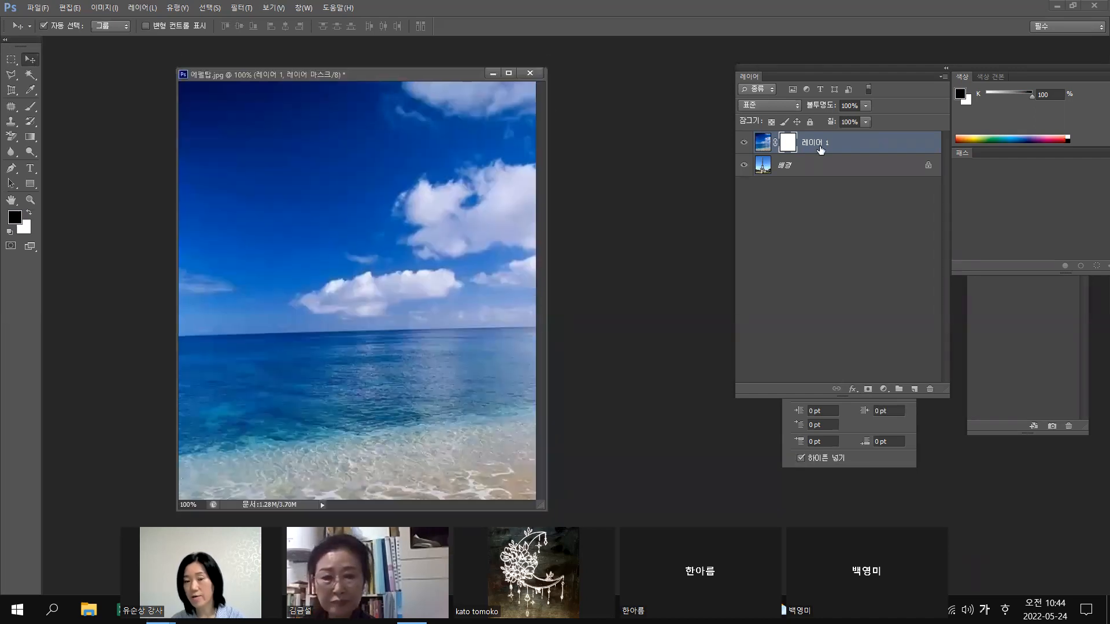
pyautogui.moveTo(787, 144); pyautogui.dragTo(925, 391)
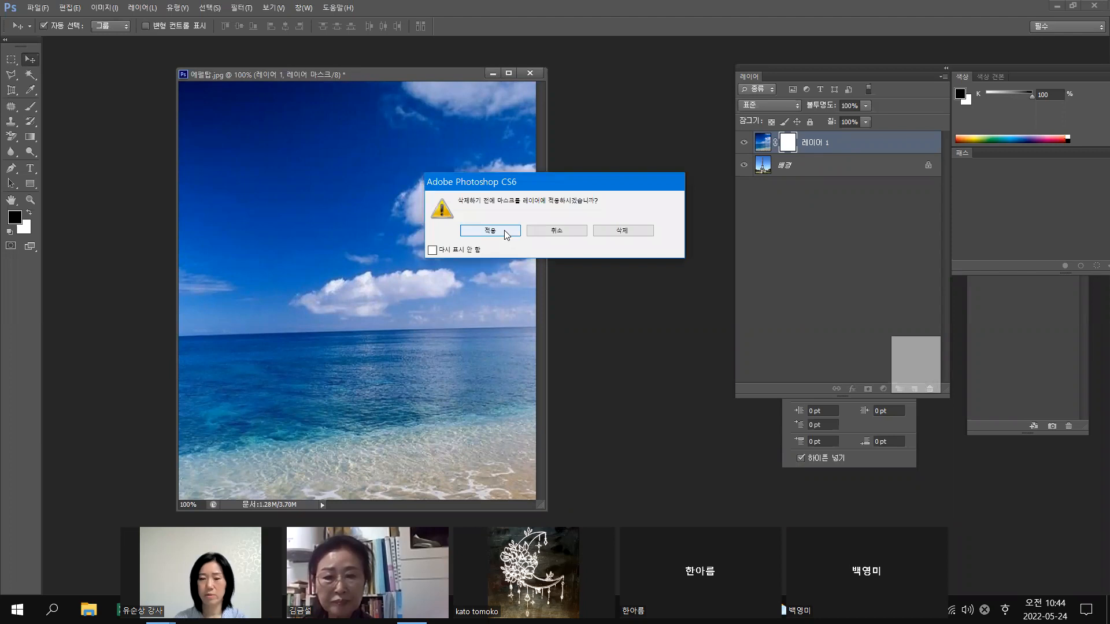
# Delete the old mask without applying it, add a fresh white mask to 레이어 1, and select it
pyautogui.click(630, 234)
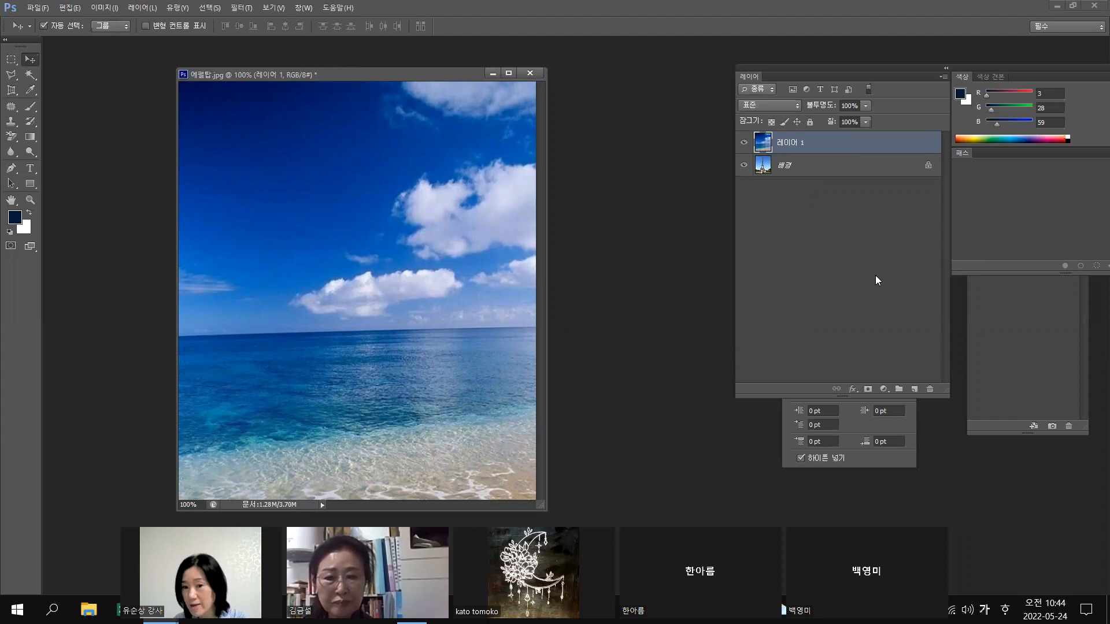
pyautogui.click(867, 389)
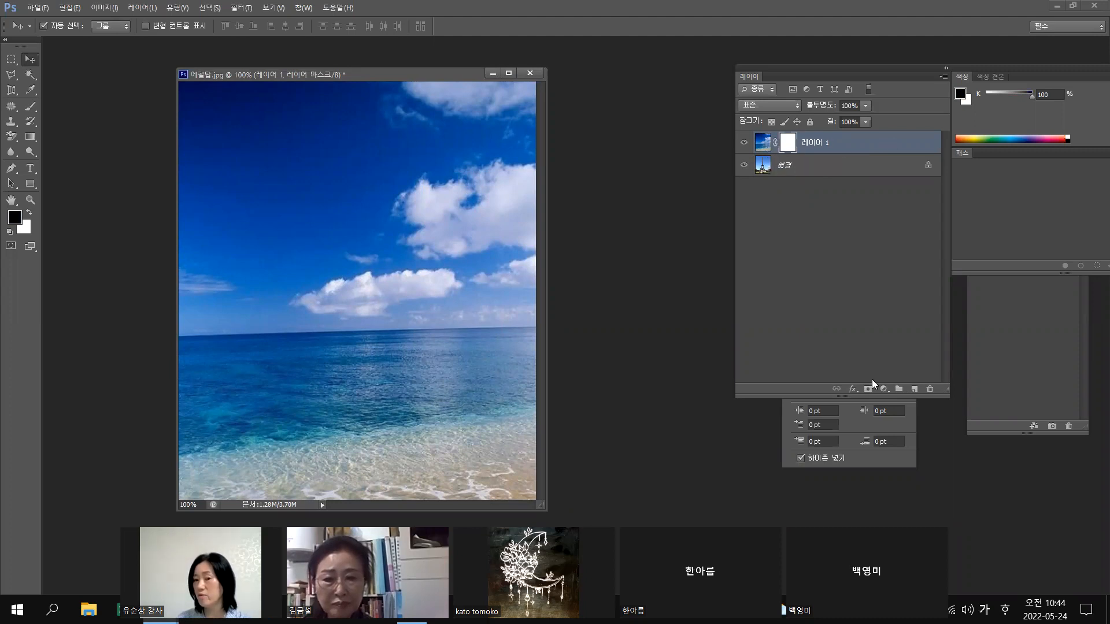
pyautogui.hotkey('ctrl', '2')
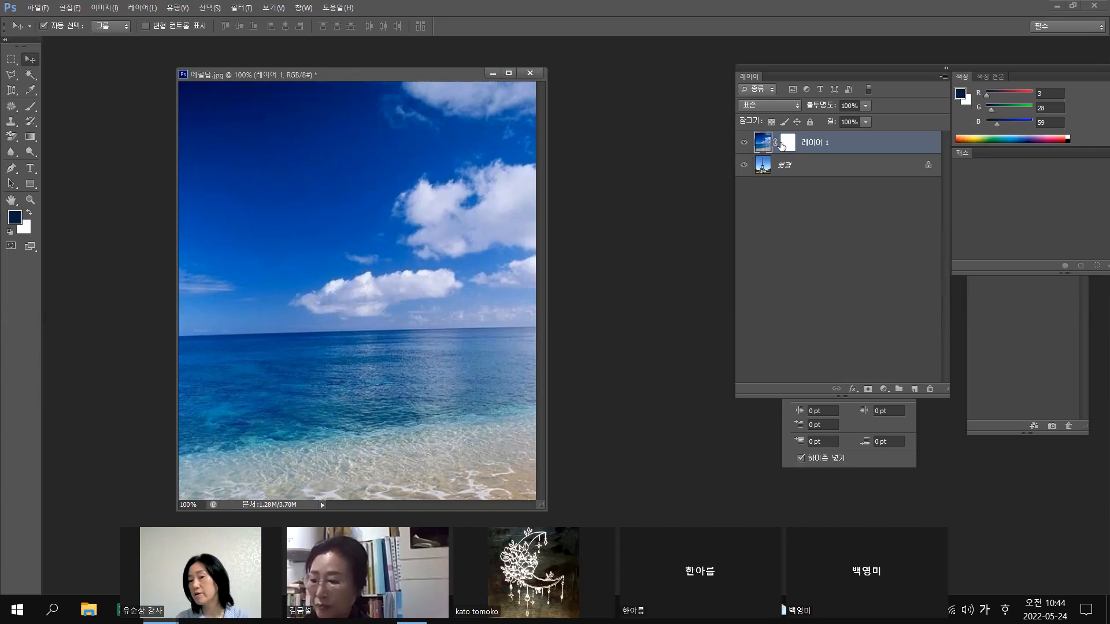
pyautogui.click(788, 143)
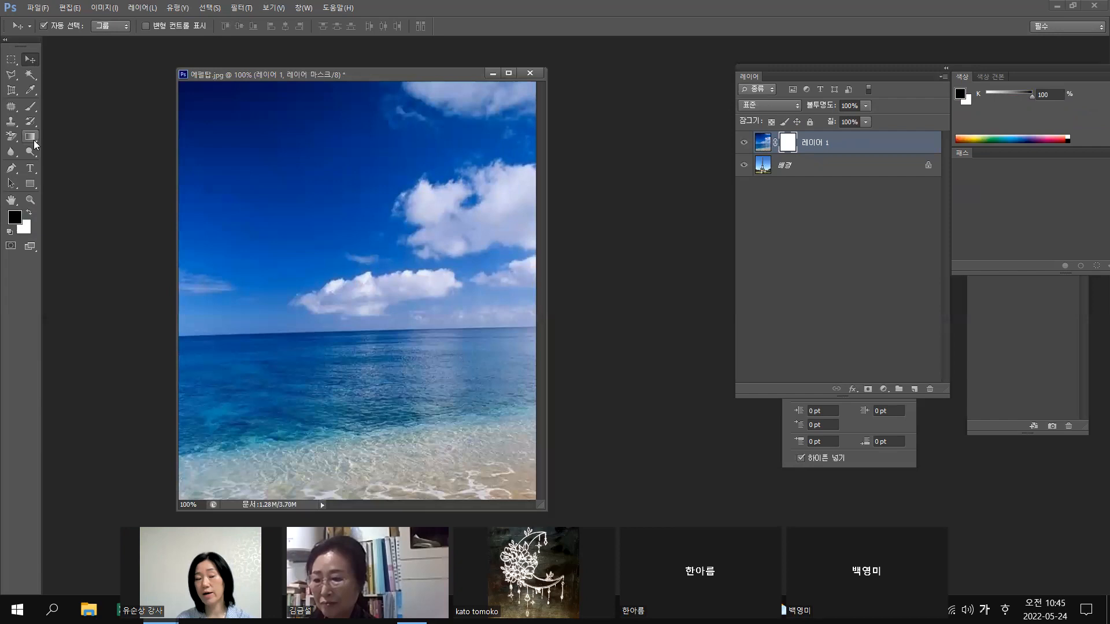
# Select the Gradient tool and browse its preset picker and Gradient Editor without changing anything
pyautogui.moveTo(32, 143); pyautogui.dragTo(75, 139)
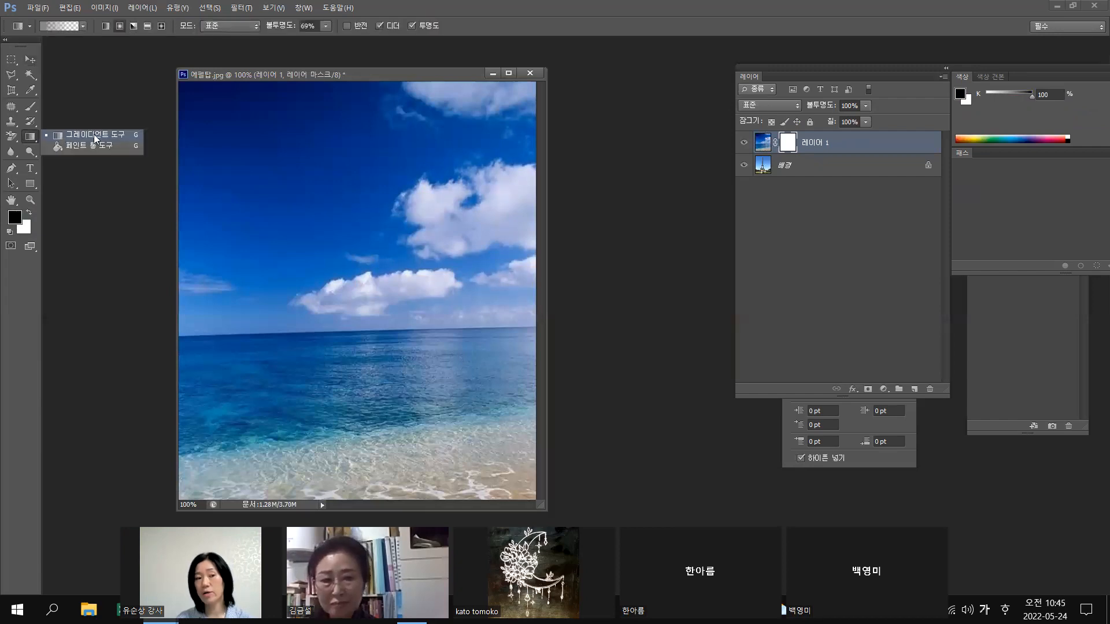
pyautogui.click(93, 134)
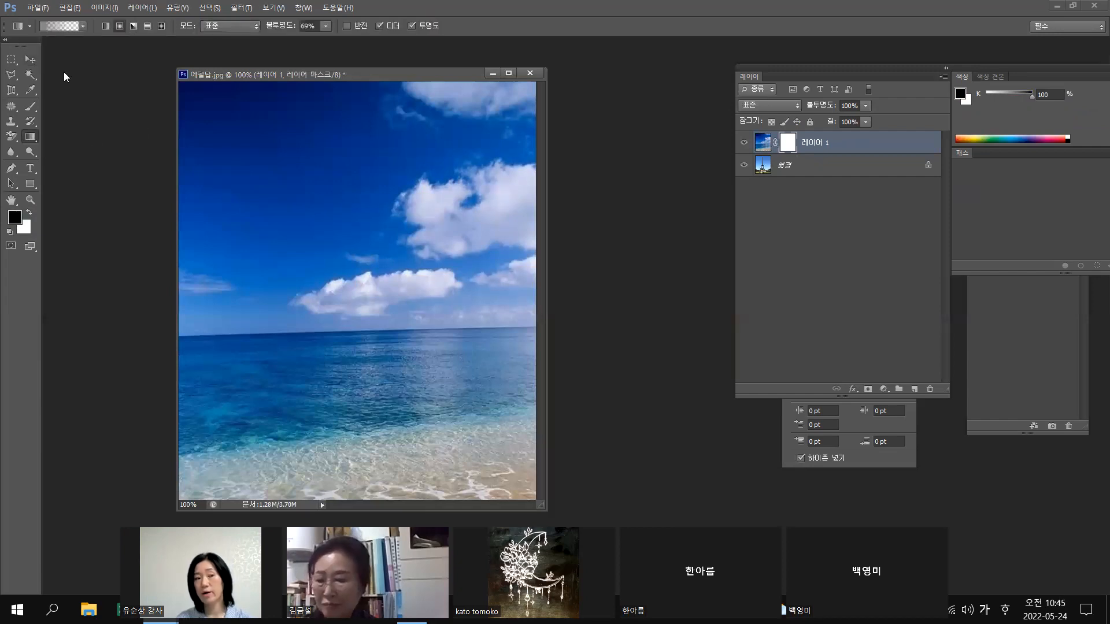
pyautogui.click(62, 27)
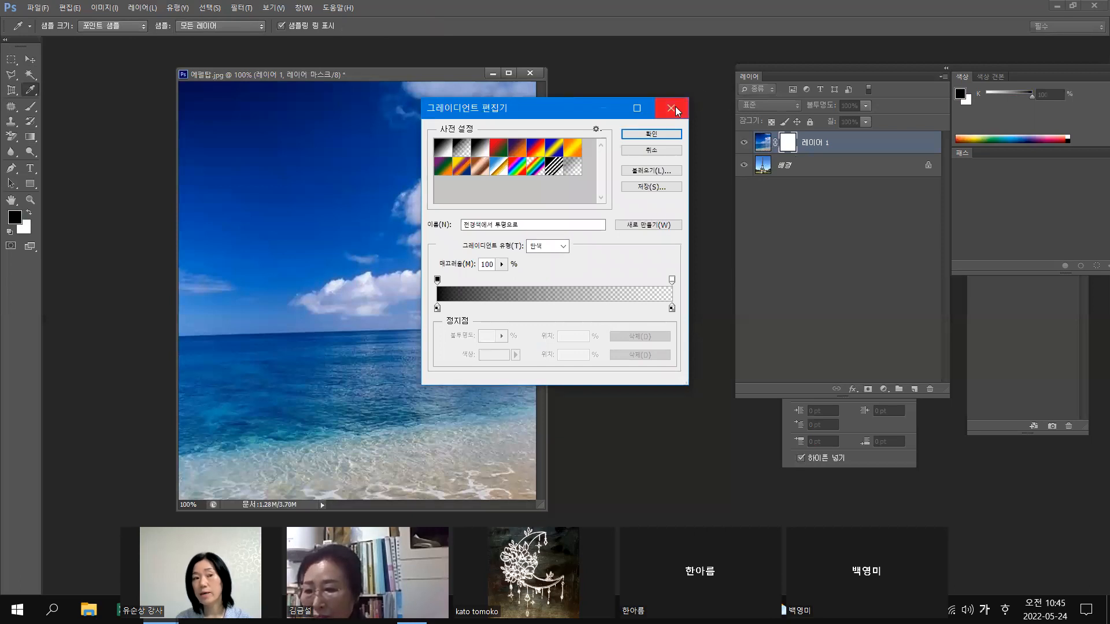
pyautogui.press('Escape')
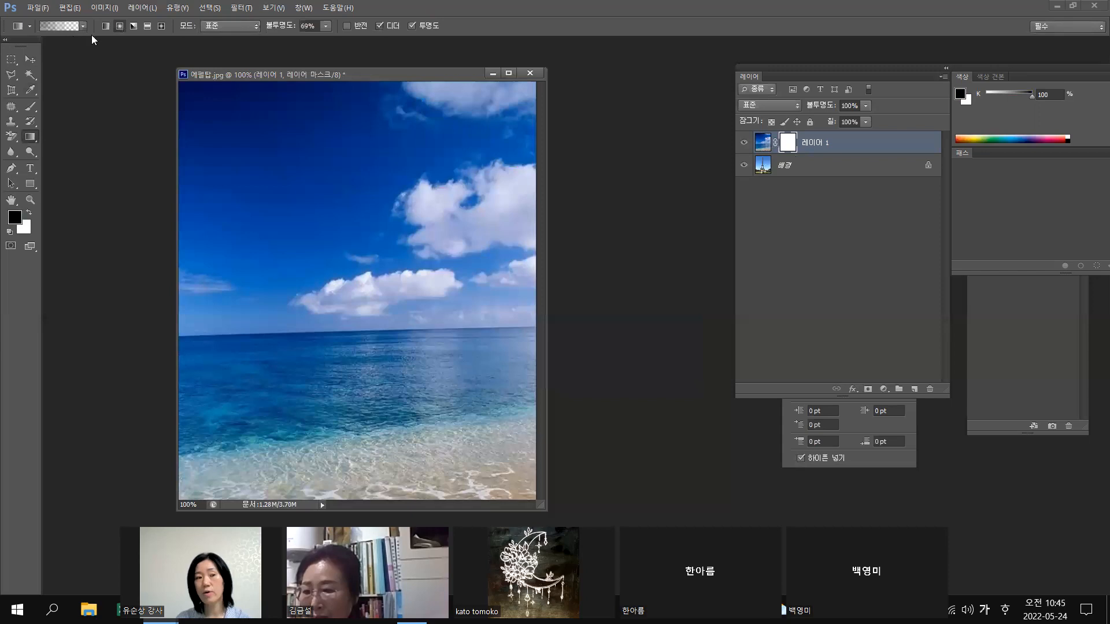
pyautogui.click(82, 29)
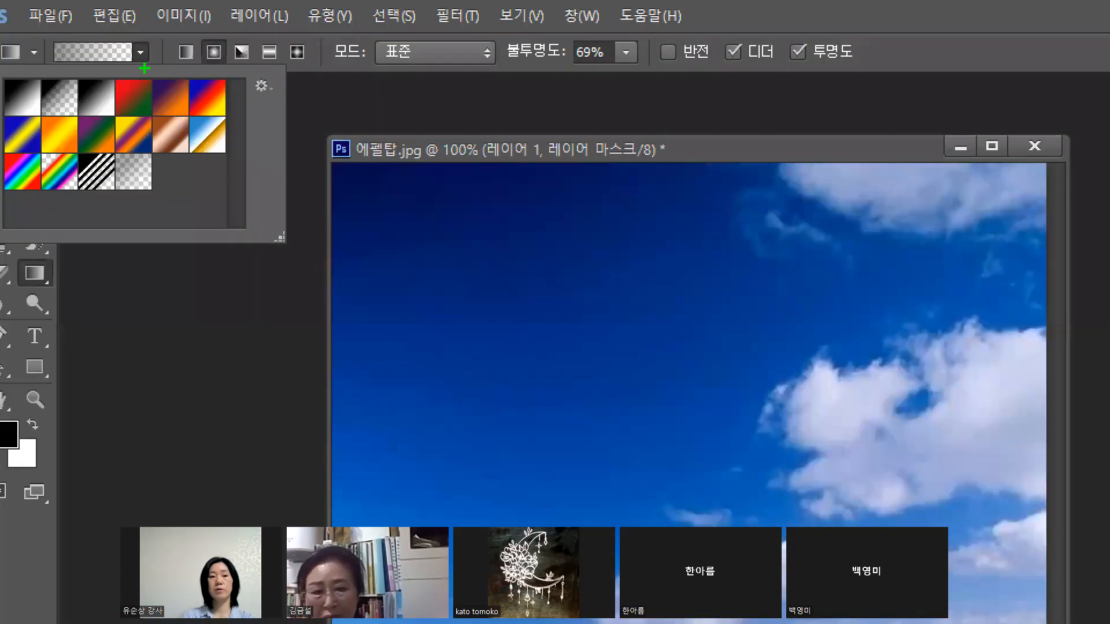
pyautogui.moveTo(144, 68)
pyautogui.mouseDown()
pyautogui.moveTo(138, 19)
pyautogui.moveTo(137, 68)
pyautogui.mouseUp()
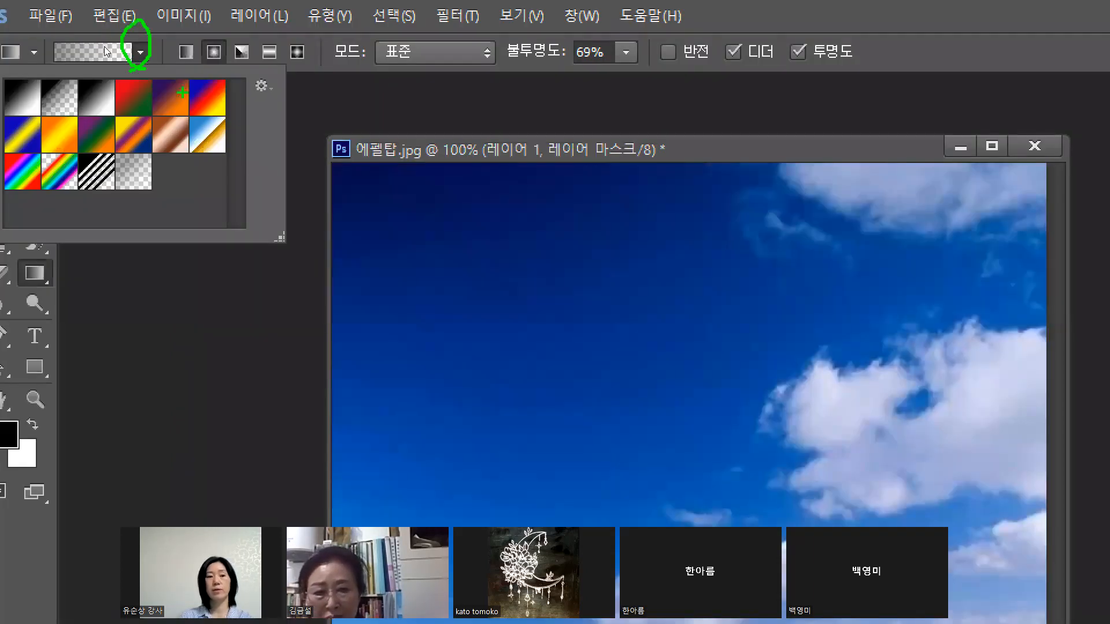
pyautogui.press('Escape')
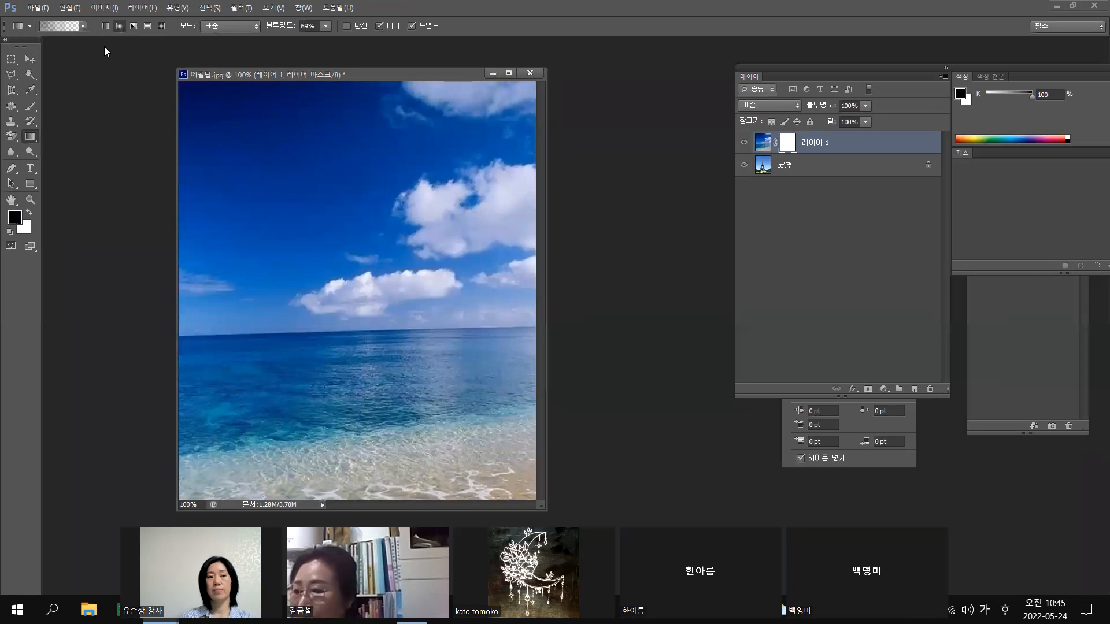
pyautogui.click(83, 26)
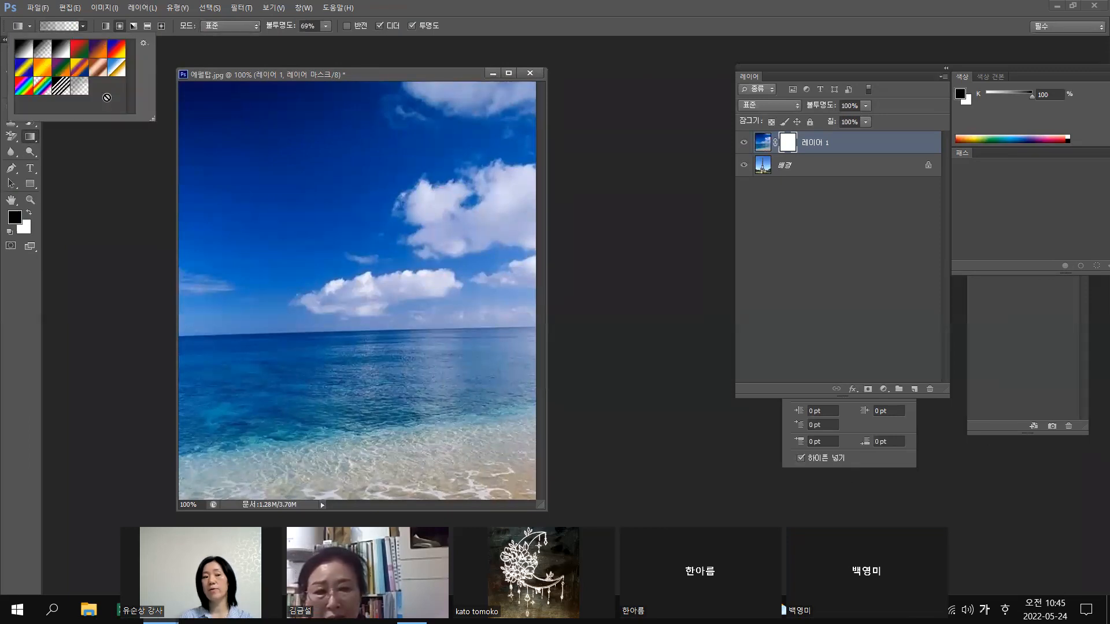
pyautogui.click(60, 25)
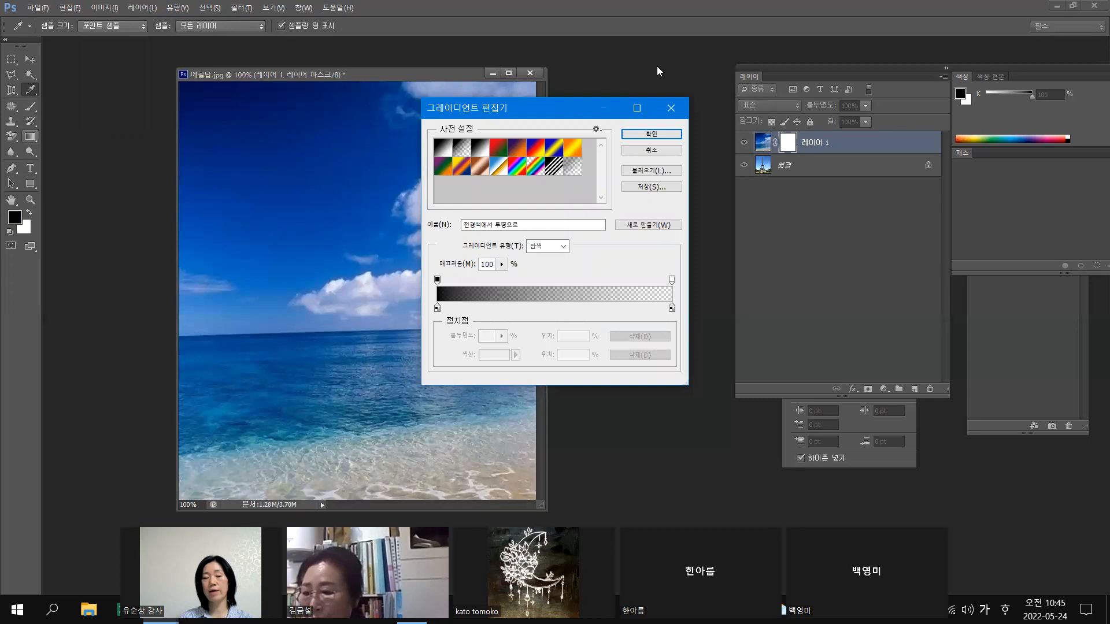
pyautogui.click(675, 106)
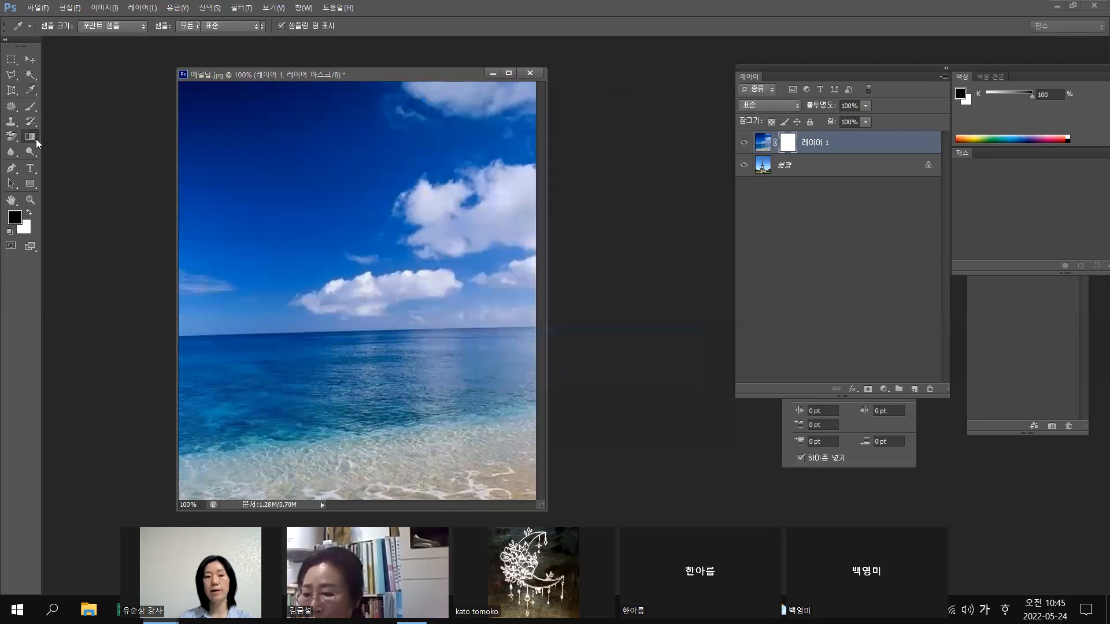
pyautogui.click(30, 139)
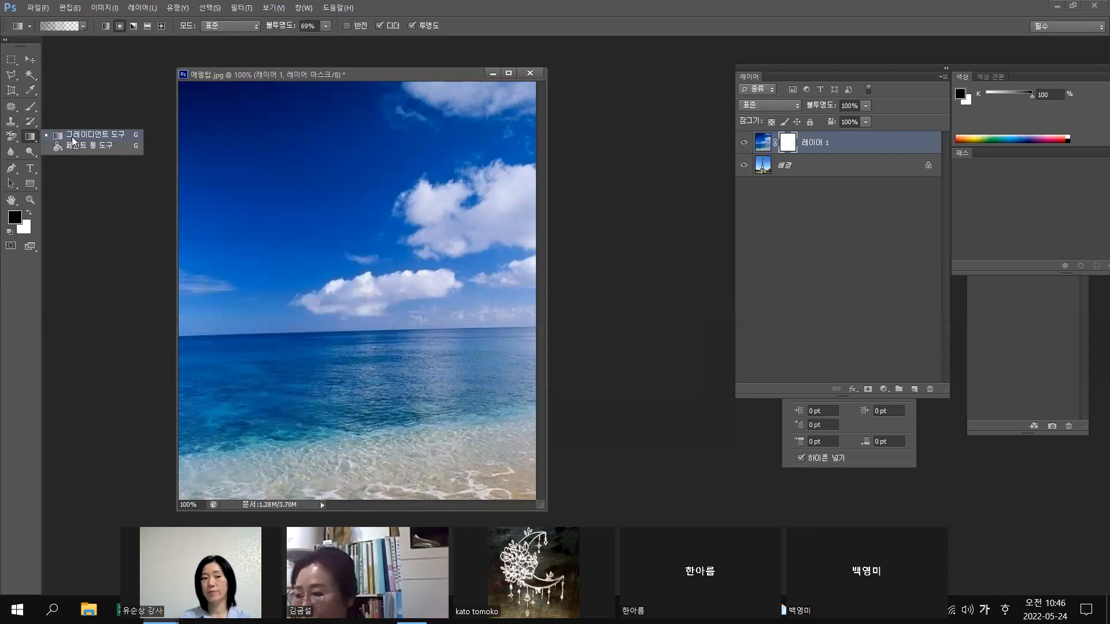
# Keep the Gradient tool active and open the Gradient Editor showing the foreground-to-transparent preset
pyautogui.click(73, 139)
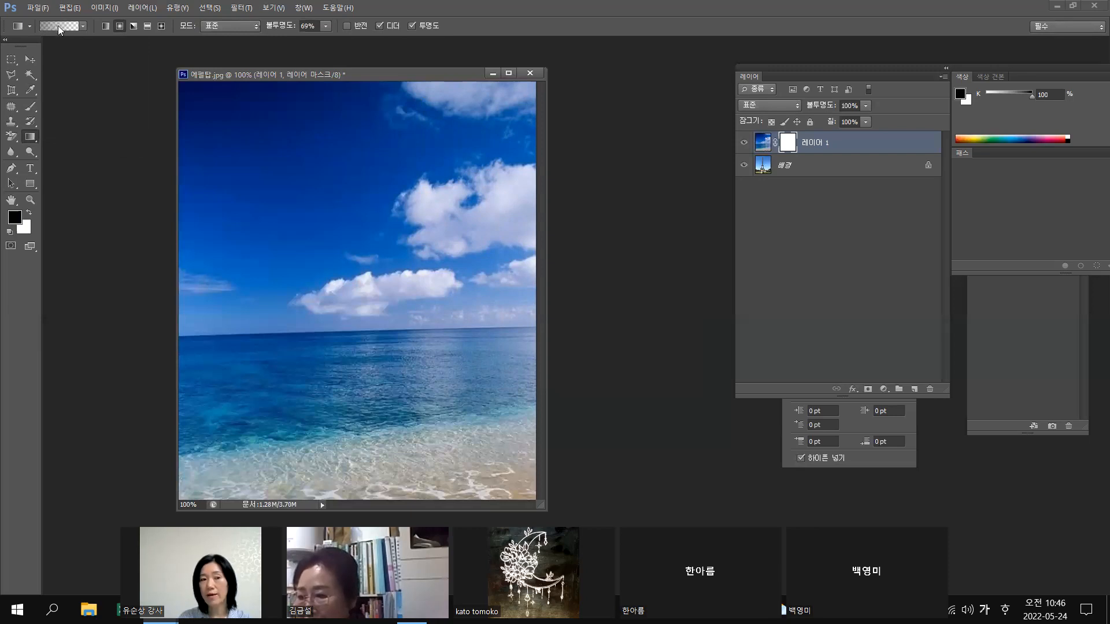
pyautogui.click(58, 25)
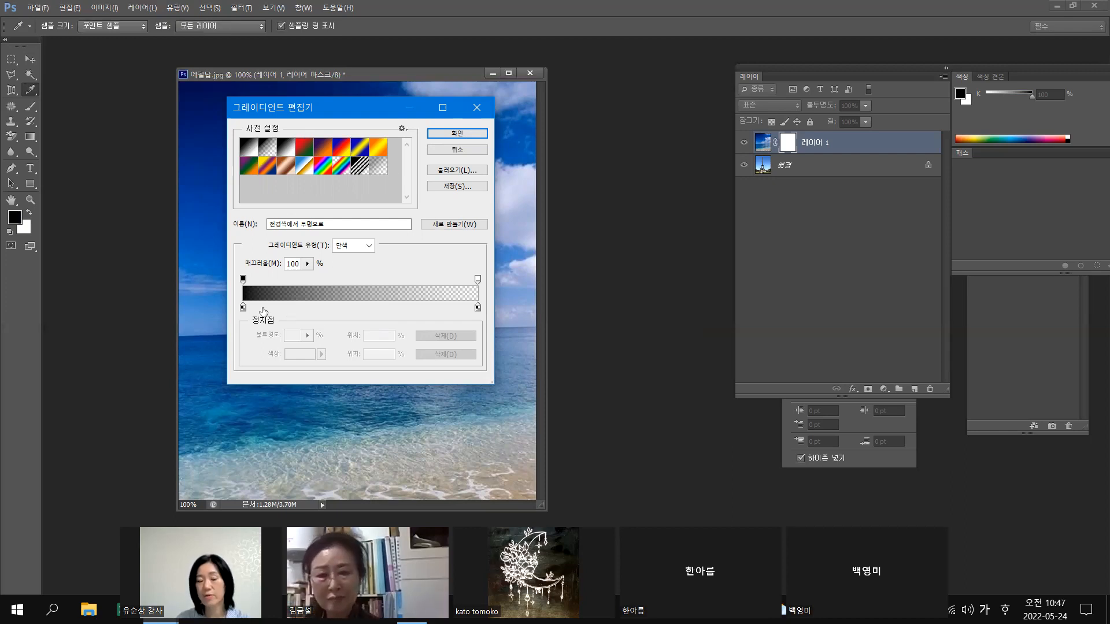
# Apply the red-to-green preset and change its left colour stop to black
pyautogui.click(241, 281)
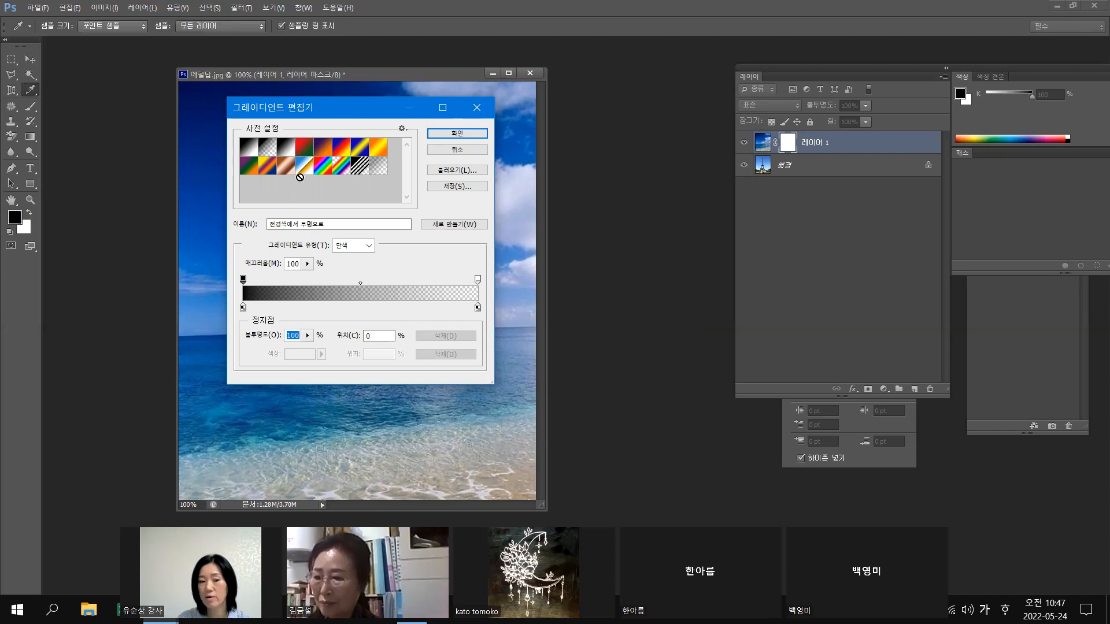
pyautogui.click(306, 149)
pyautogui.click(243, 282)
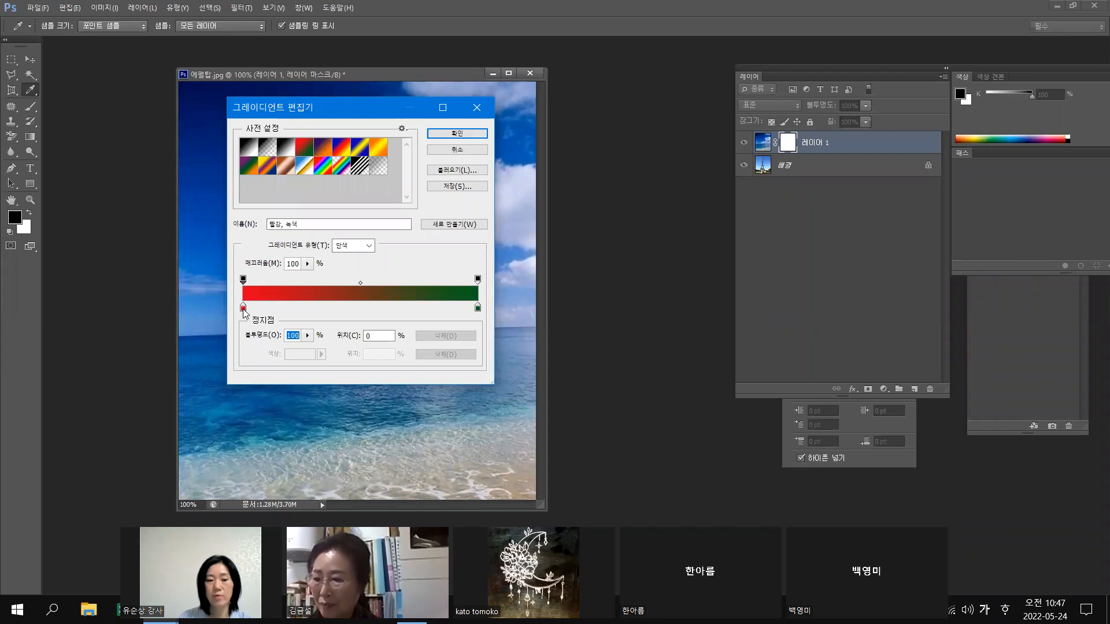
pyautogui.click(243, 309)
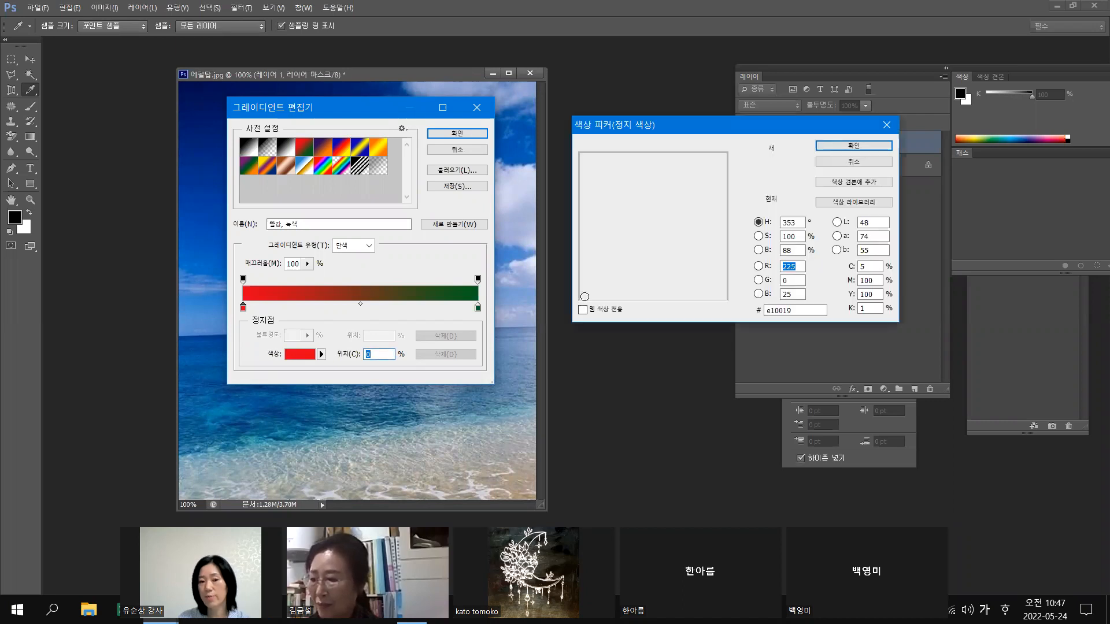
pyautogui.click(585, 296)
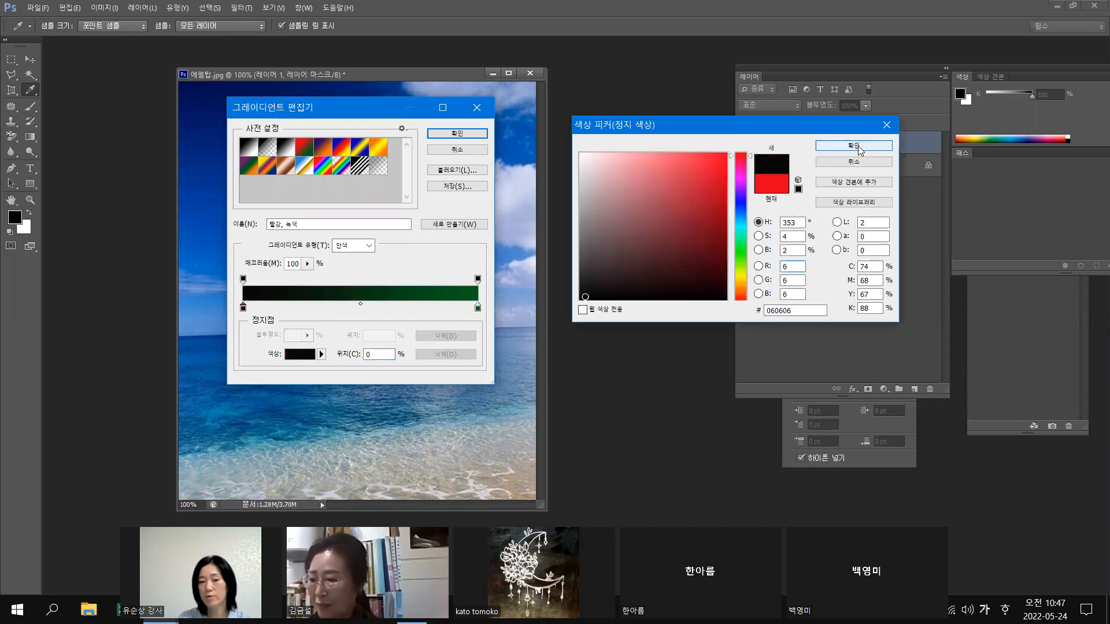
pyautogui.click(858, 149)
pyautogui.click(382, 353)
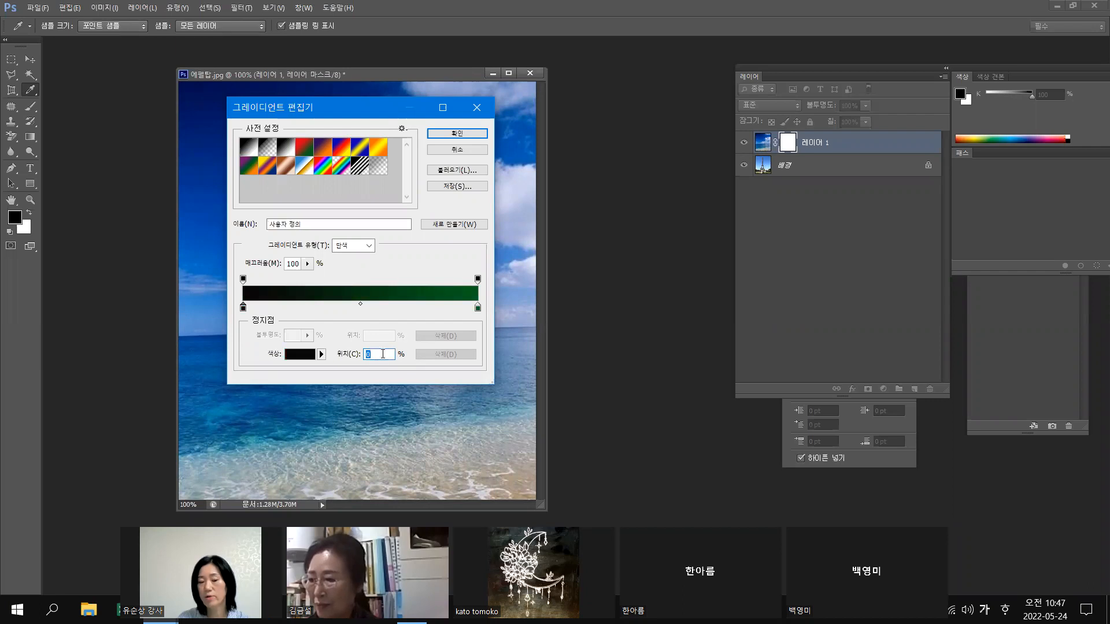
# Set the right stop to near-white, then choose the Foreground to Transparent preset and confirm
pyautogui.click(477, 309)
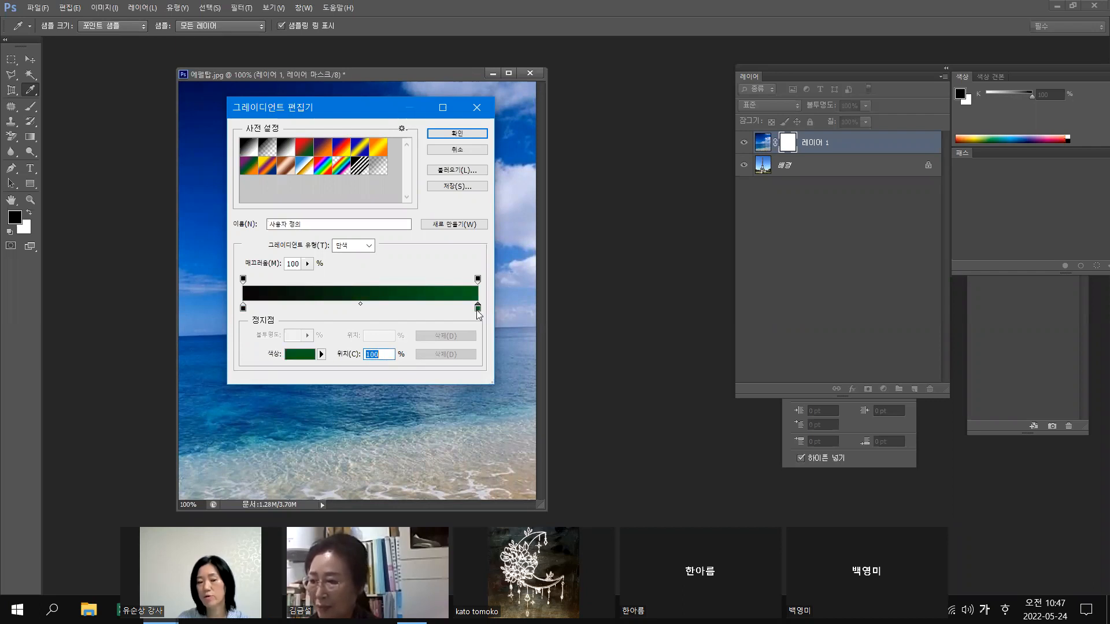
pyautogui.click(300, 354)
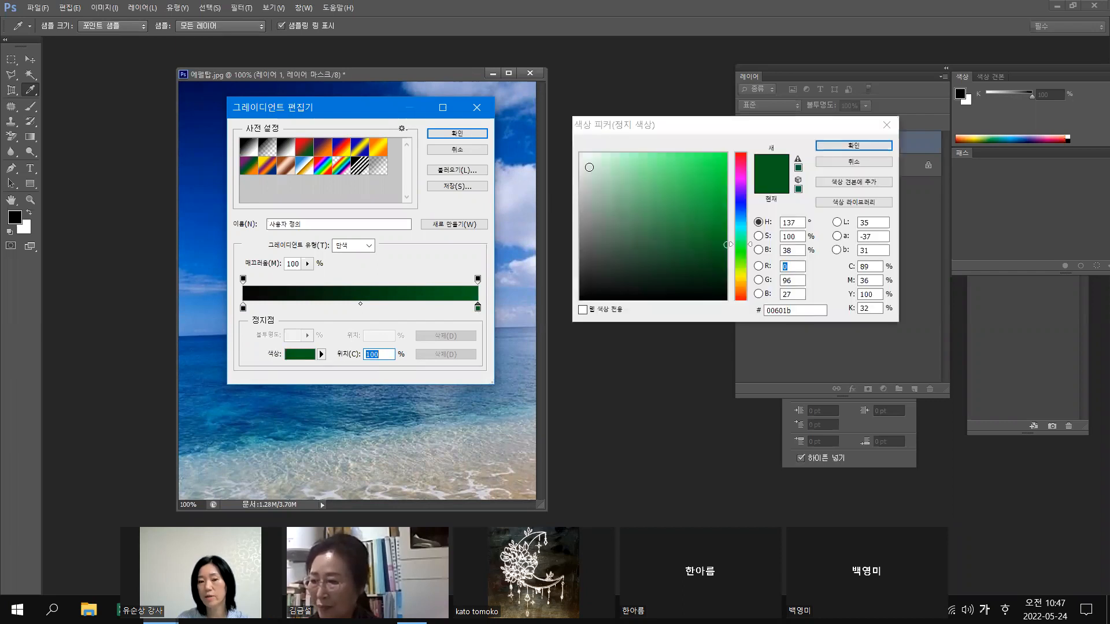
pyautogui.click(582, 156)
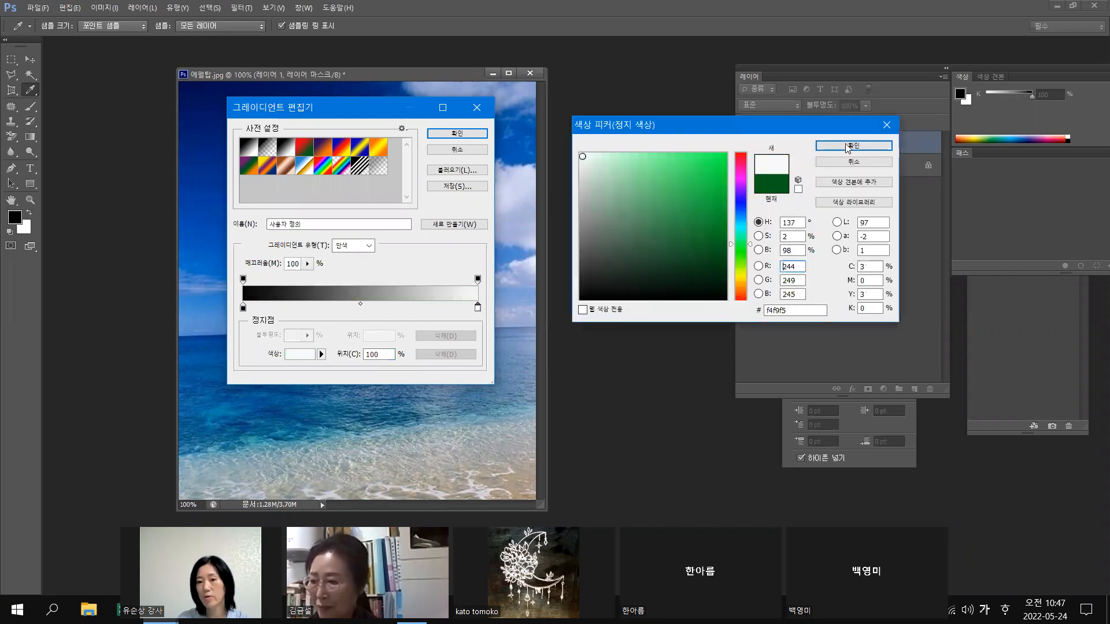
pyautogui.press('Return')
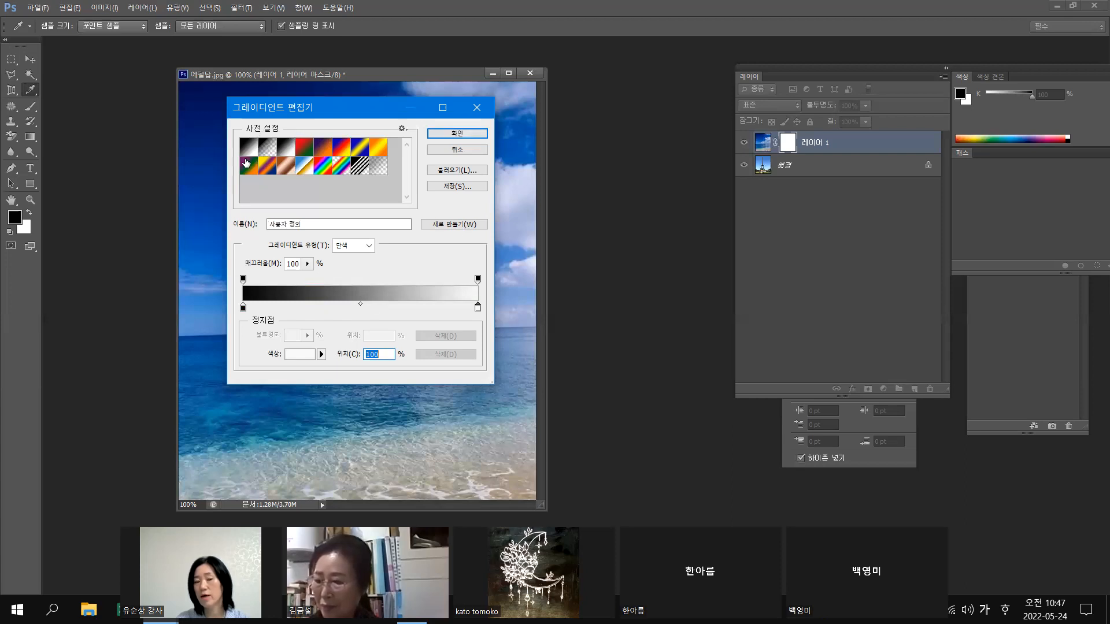
pyautogui.click(267, 152)
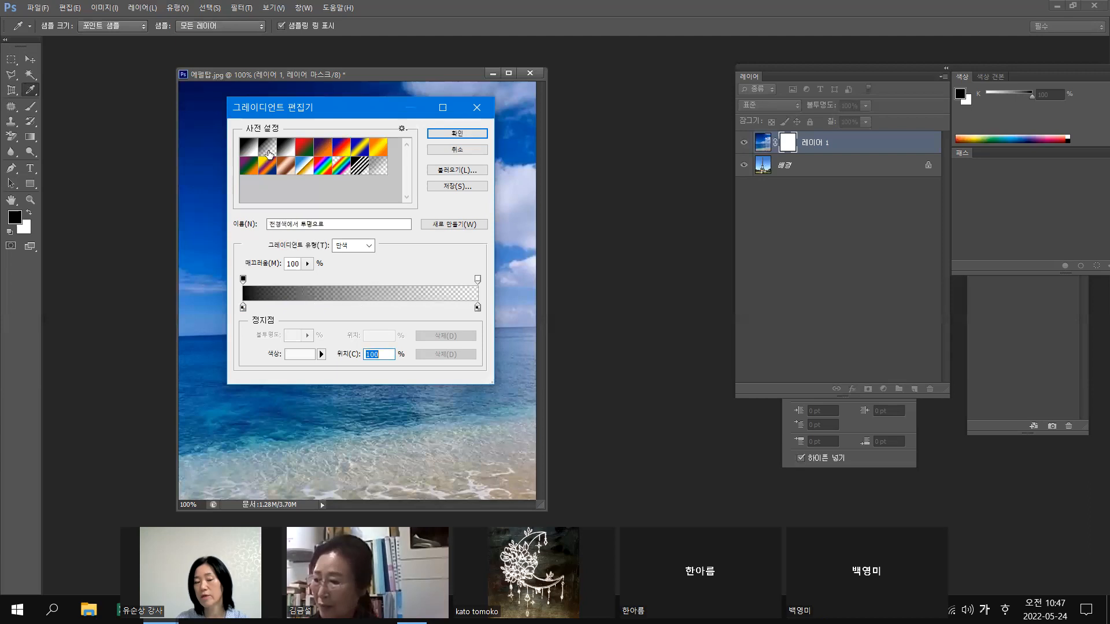
pyautogui.click(469, 132)
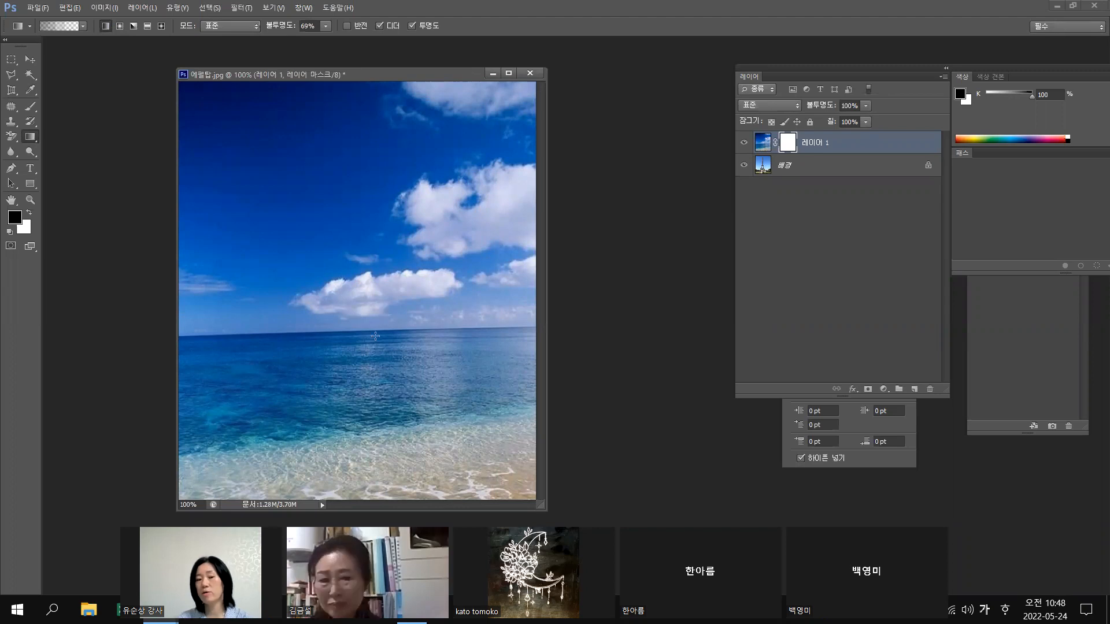
# Drag upward vertical gradients on Layer 1's mask so the Eiffel Tower shows through the sea
pyautogui.moveTo(370, 347); pyautogui.dragTo(373, 133)
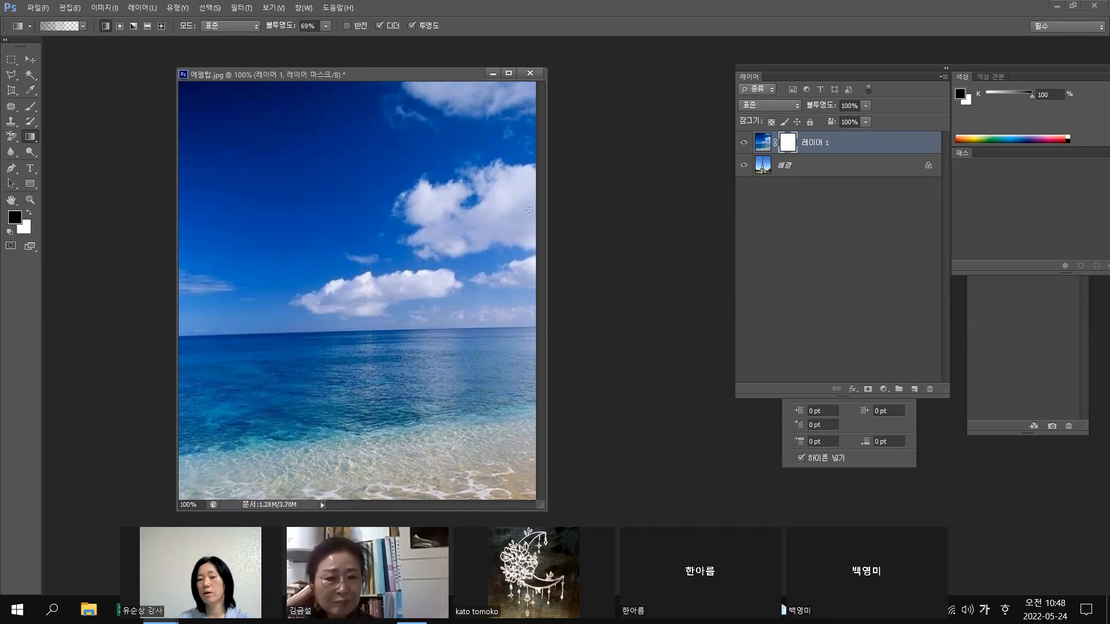
pyautogui.moveTo(307, 372); pyautogui.dragTo(326, 324)
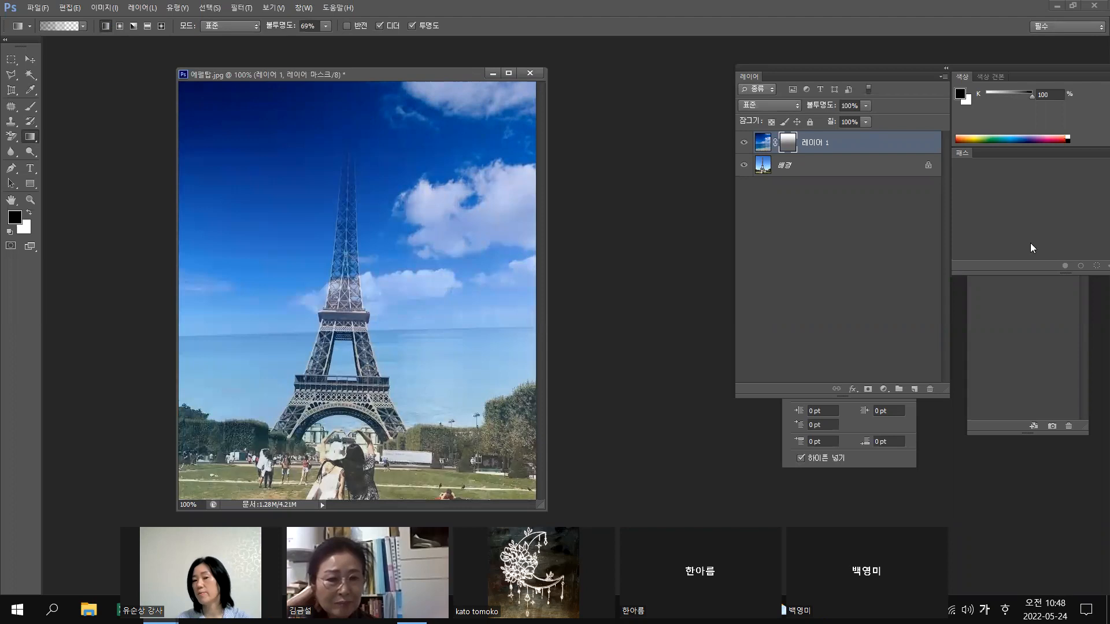
# Expand the collapsed Paragraph panel and then the History panel
pyautogui.click(789, 412)
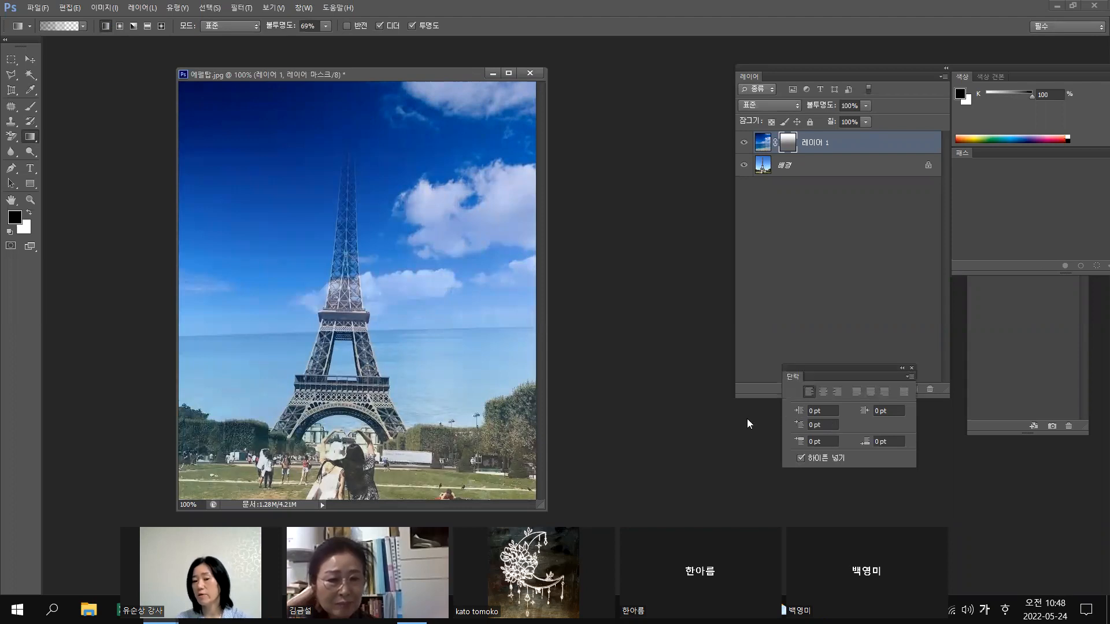
pyautogui.click(1008, 337)
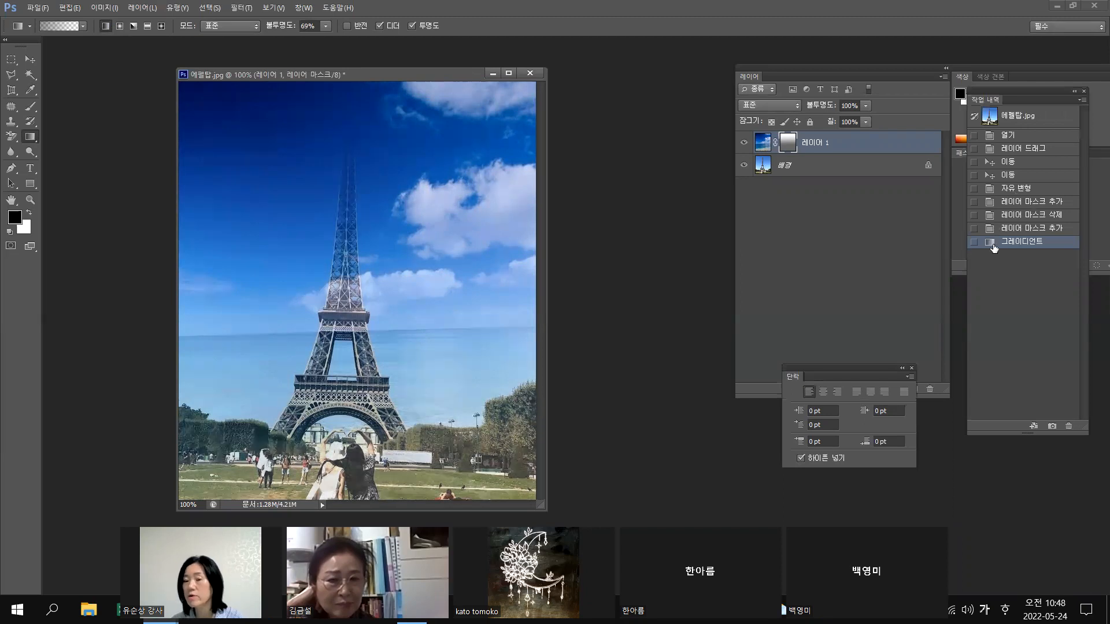
# Try several gradient fades on Layer 1's mask, then revert to the 'Add Layer Mask' History state
pyautogui.click(1038, 231)
pyautogui.moveTo(361, 124); pyautogui.dragTo(361, 231)
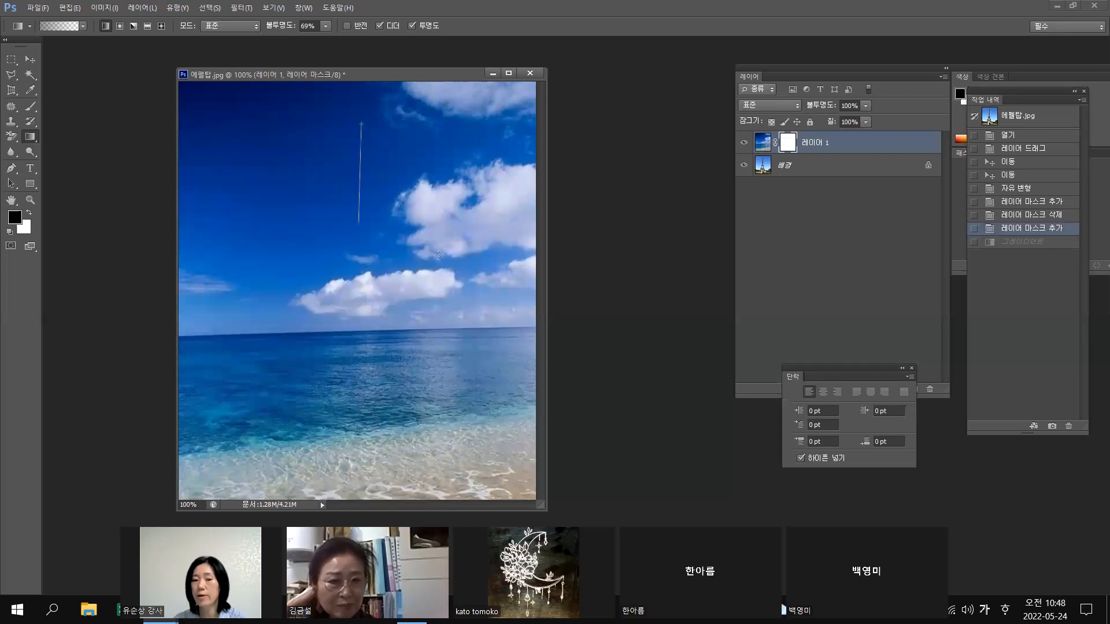
pyautogui.moveTo(439, 255); pyautogui.dragTo(439, 254)
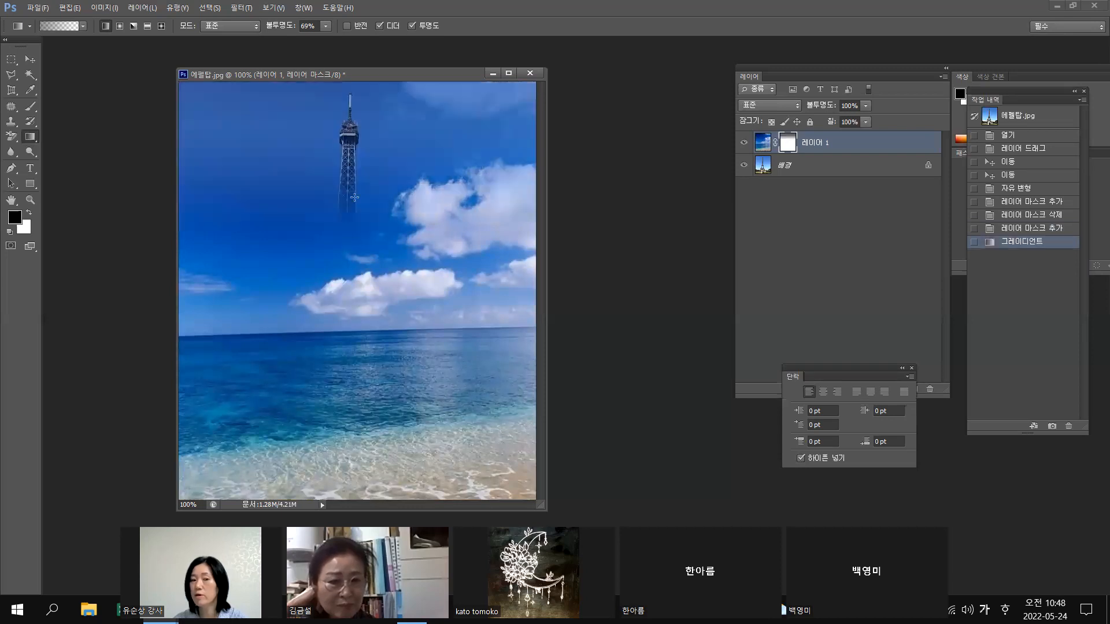
pyautogui.moveTo(348, 302); pyautogui.dragTo(404, 340)
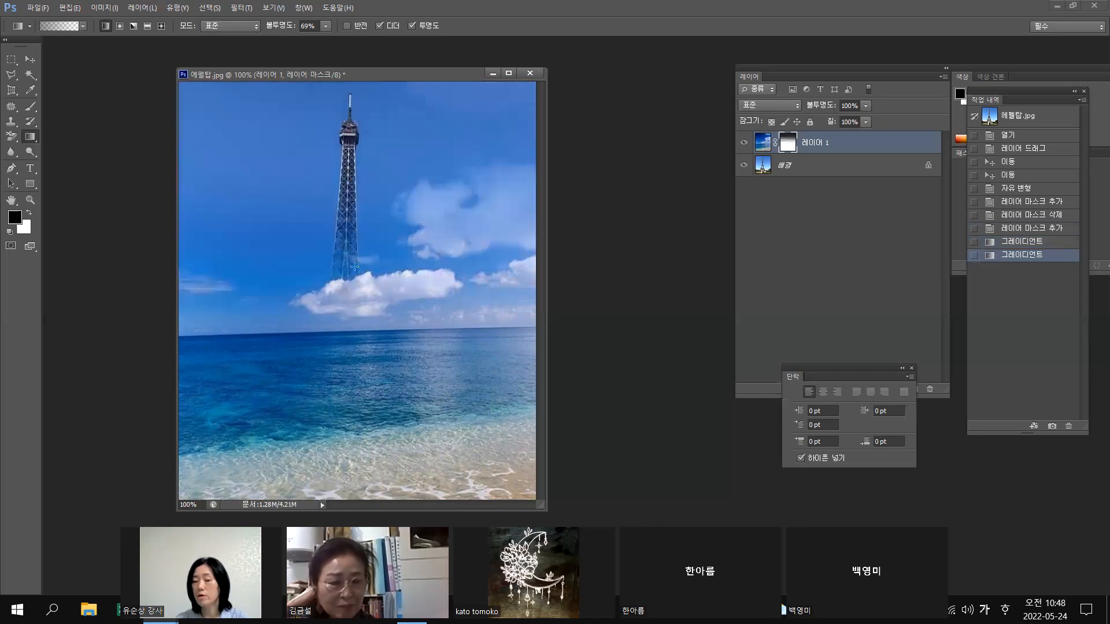
pyautogui.moveTo(345, 332); pyautogui.dragTo(349, 363)
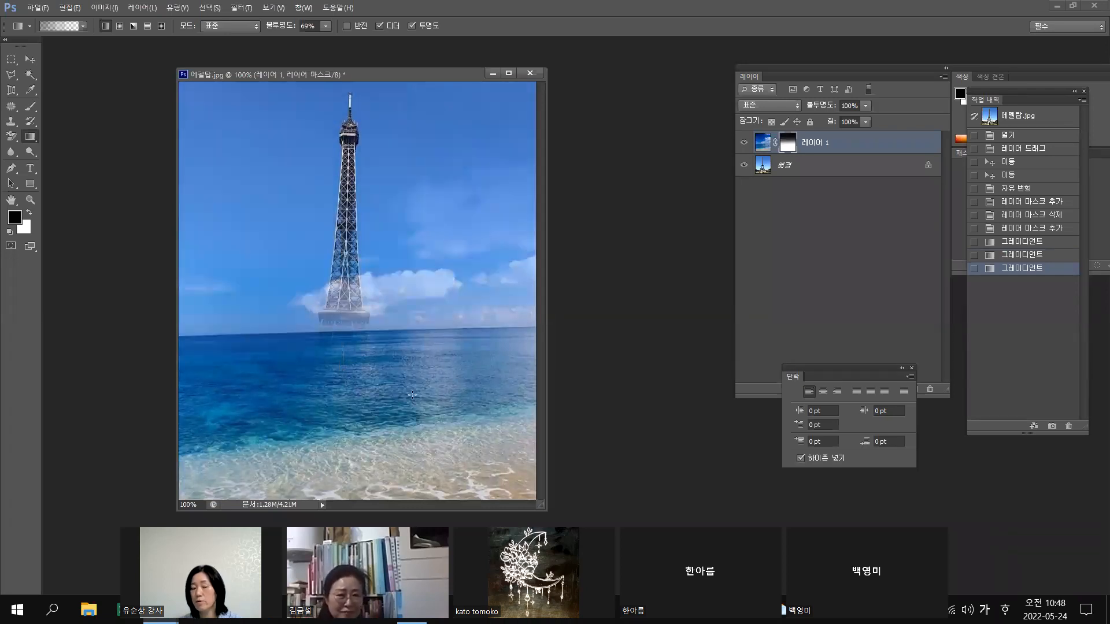
pyautogui.moveTo(412, 395); pyautogui.dragTo(412, 396)
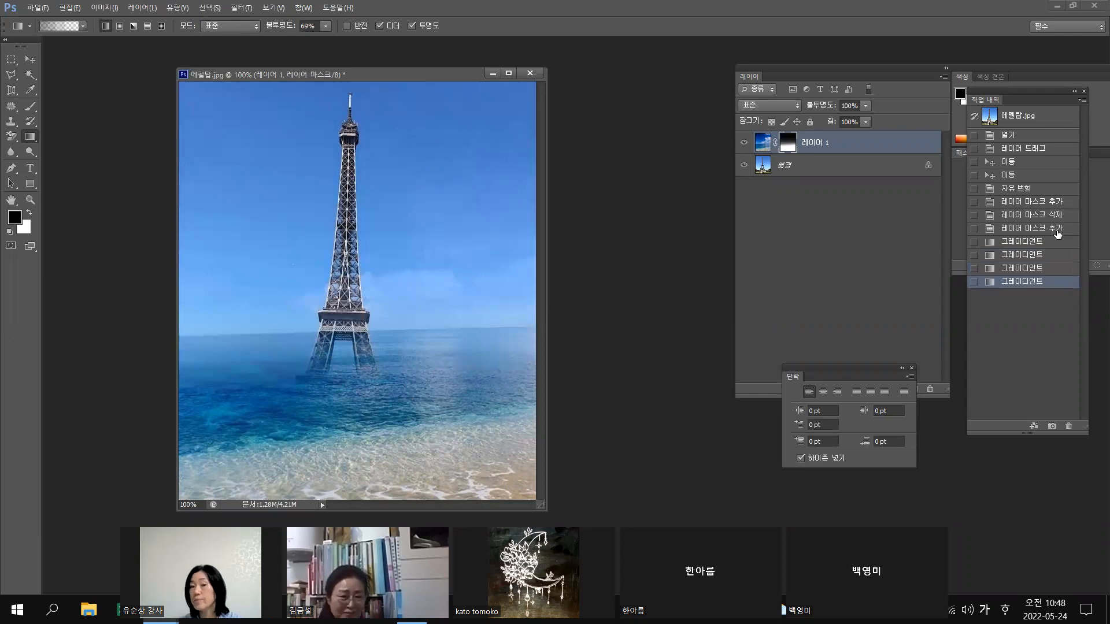
pyautogui.click(1058, 233)
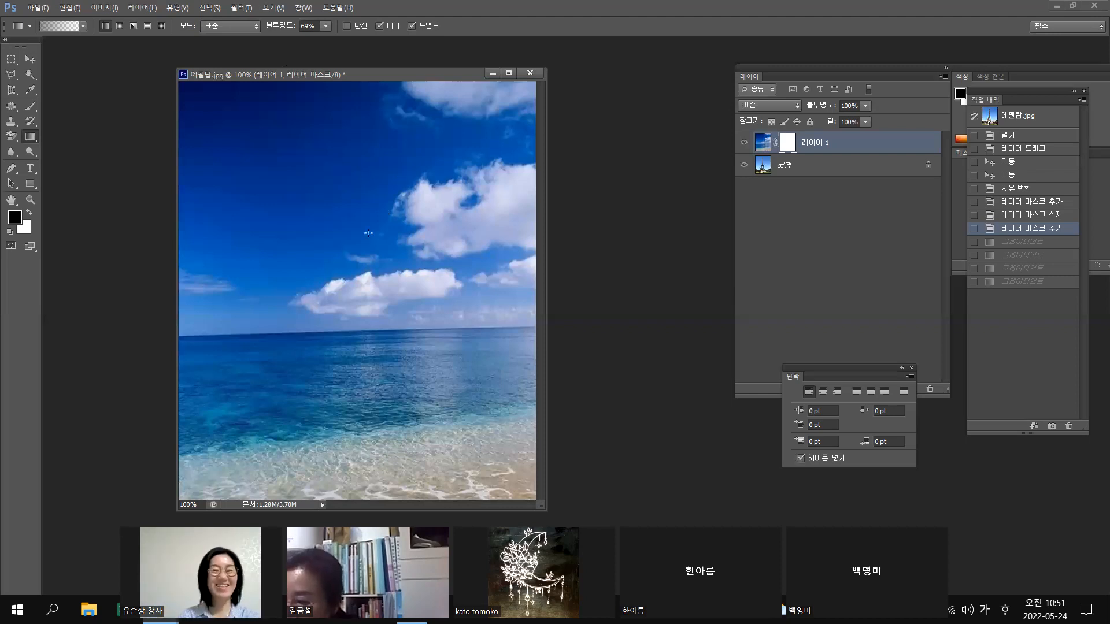
# Drag a vertical gradient on the mask from the upper sky downward, fading the tower's top into sky
pyautogui.moveTo(370, 162); pyautogui.dragTo(369, 260)
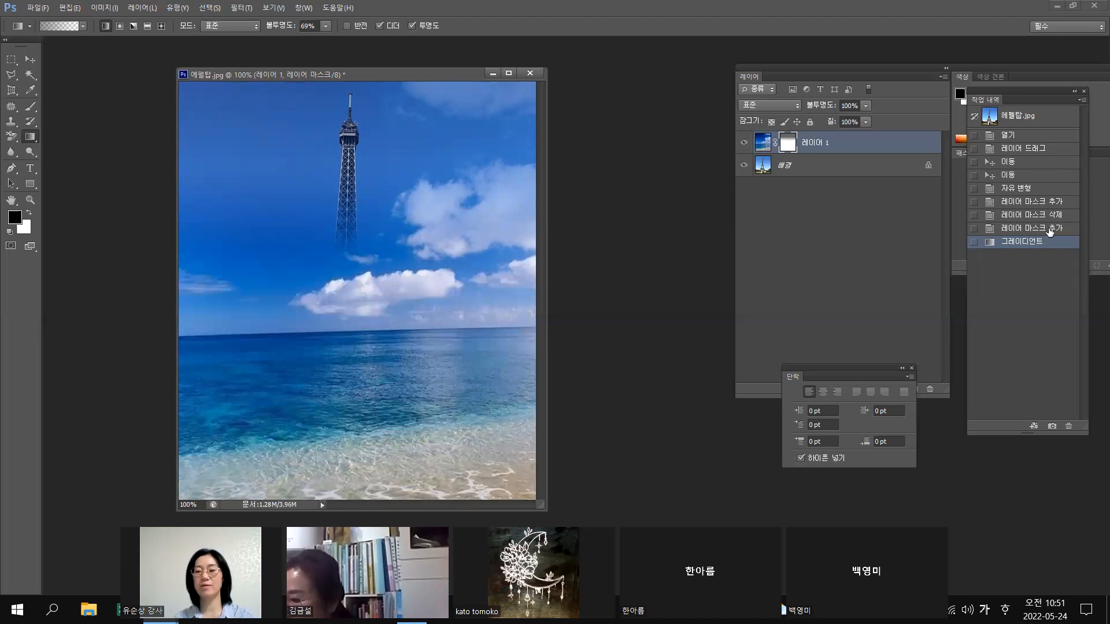
# Undo the last gradient with Ctrl+Z, then re-target Layer 1's mask after briefly selecting Background
pyautogui.hotkey('ctrl', 'z')
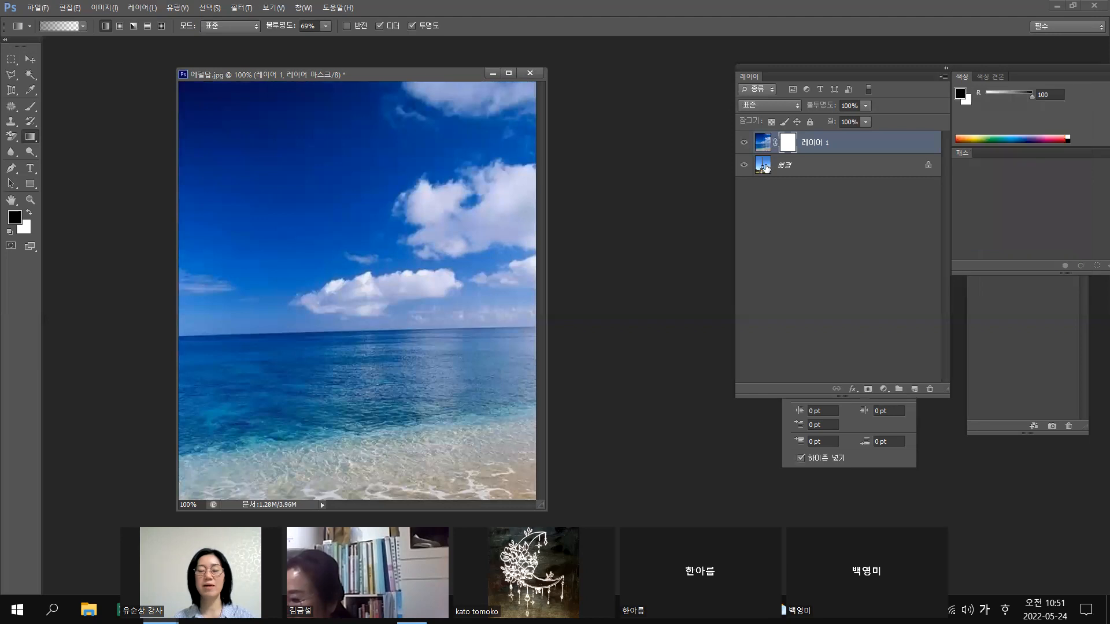
pyautogui.click(764, 167)
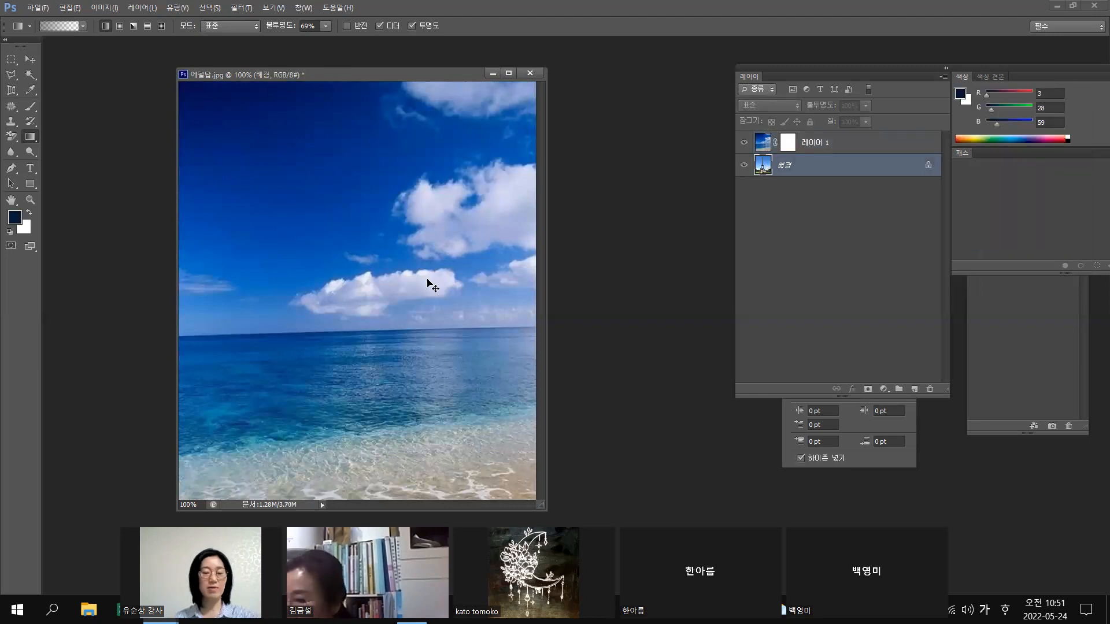
pyautogui.rightClick(928, 165)
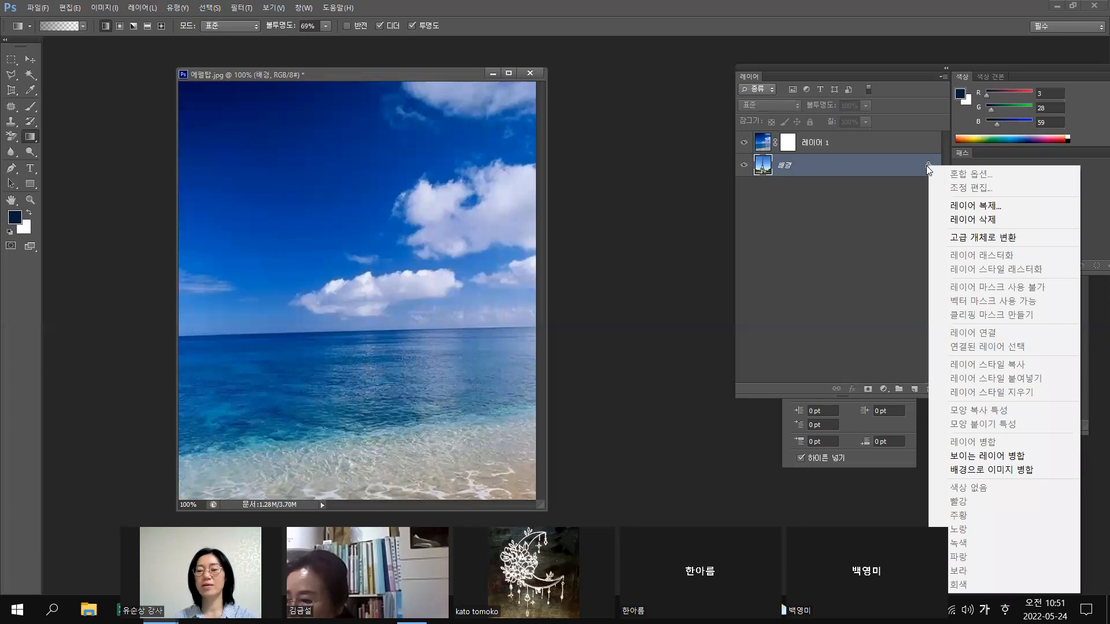
pyautogui.click(799, 172)
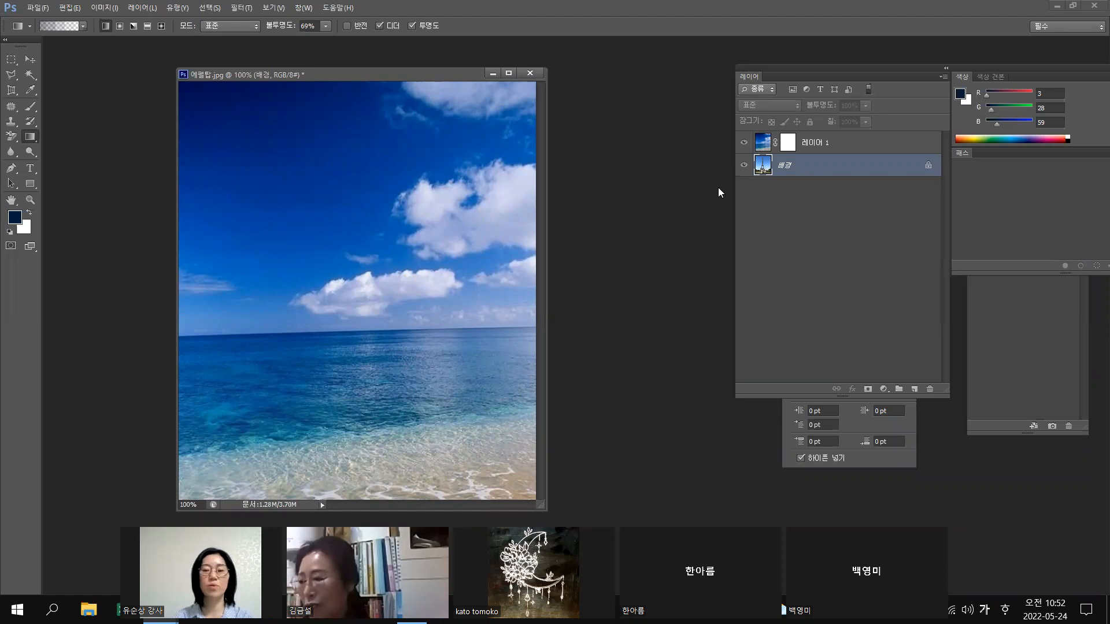
pyautogui.click(788, 143)
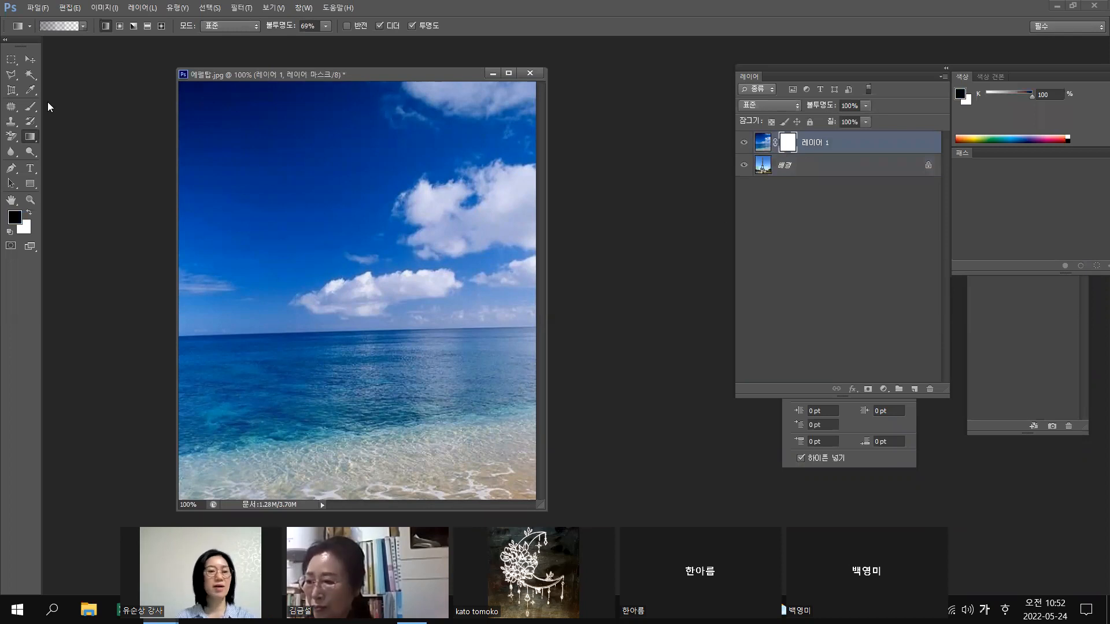
# Switch to Radial Gradient and drag across the tower area on Layer 1's mask
pyautogui.click(119, 26)
pyautogui.moveTo(321, 281); pyautogui.dragTo(497, 260)
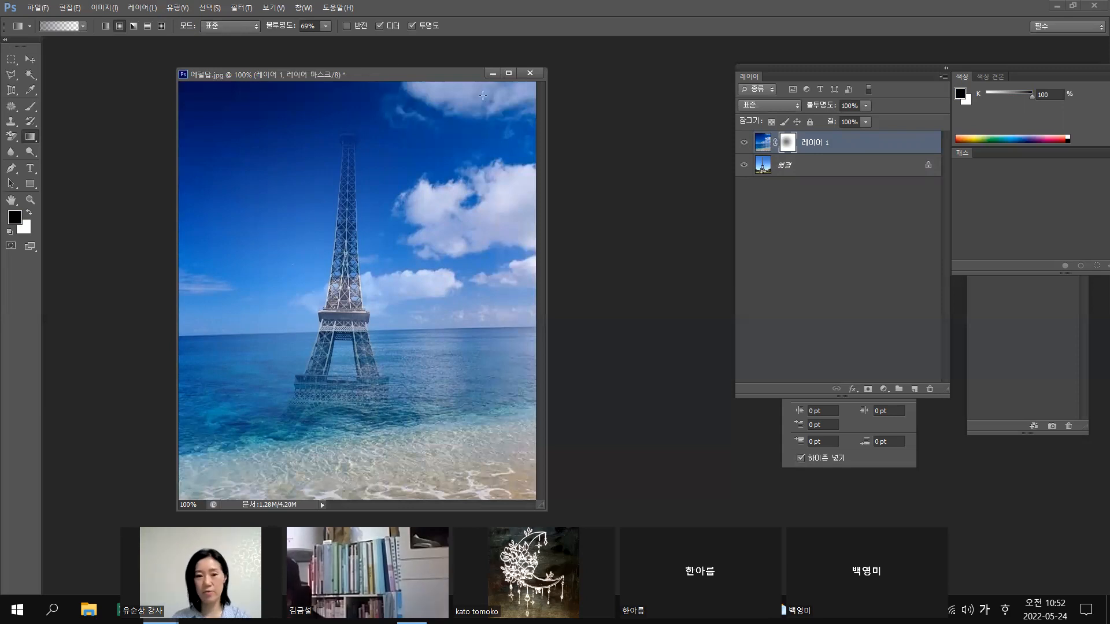
# Close the Eiffel Tower document, choosing No (아니오) to discard the changes
pyautogui.click(530, 75)
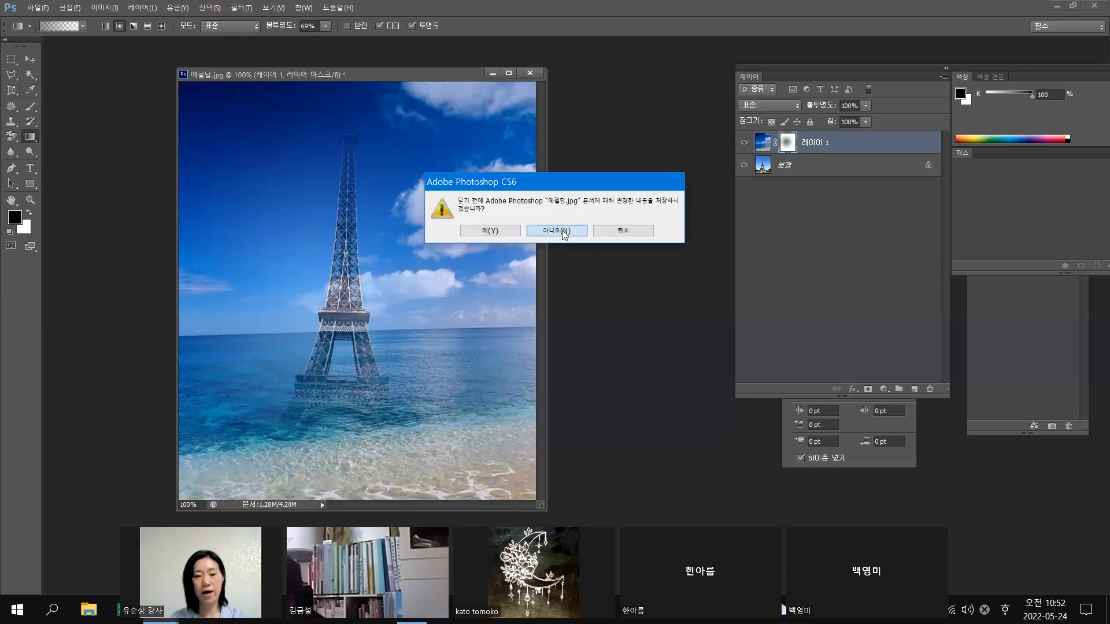
pyautogui.click(564, 231)
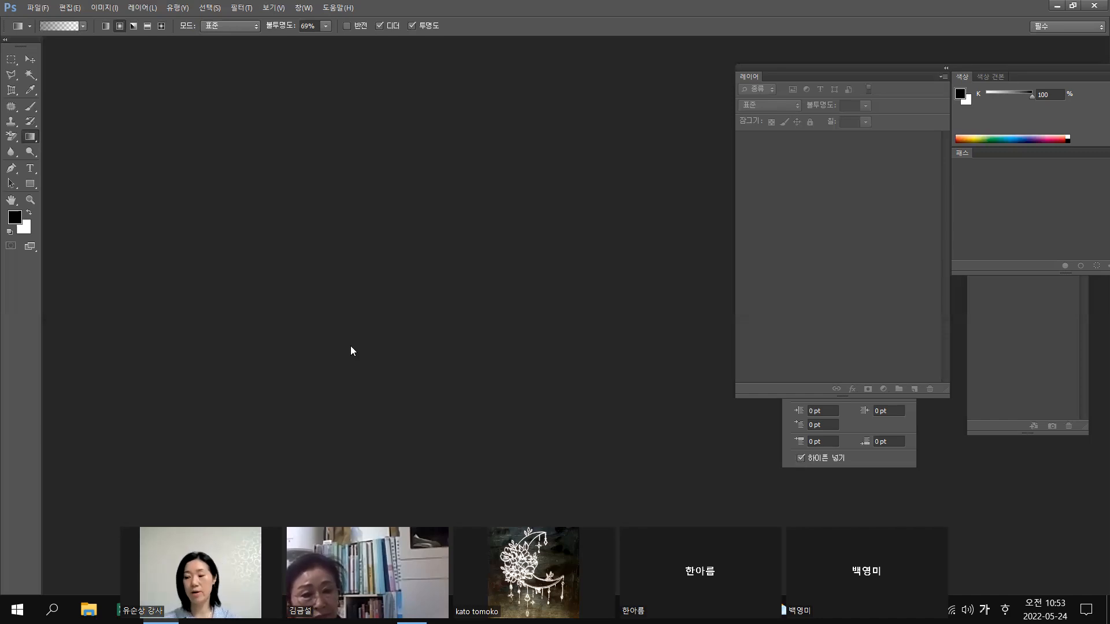
# Open 배경화면1.jpg from the 사진 folder through File > Open
pyautogui.click(38, 8)
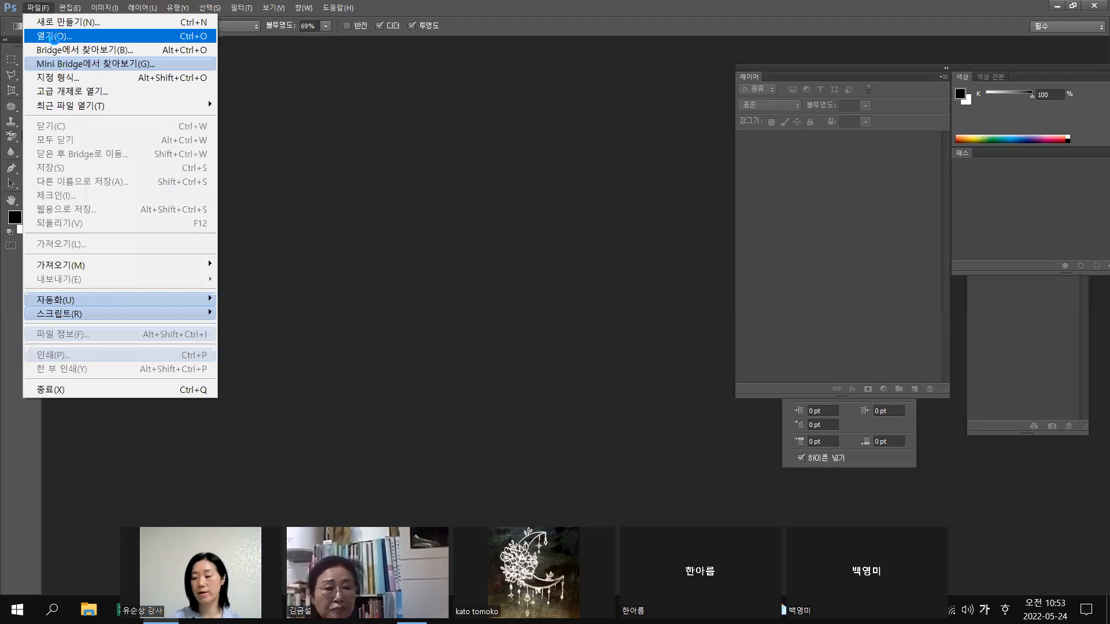
pyautogui.click(54, 37)
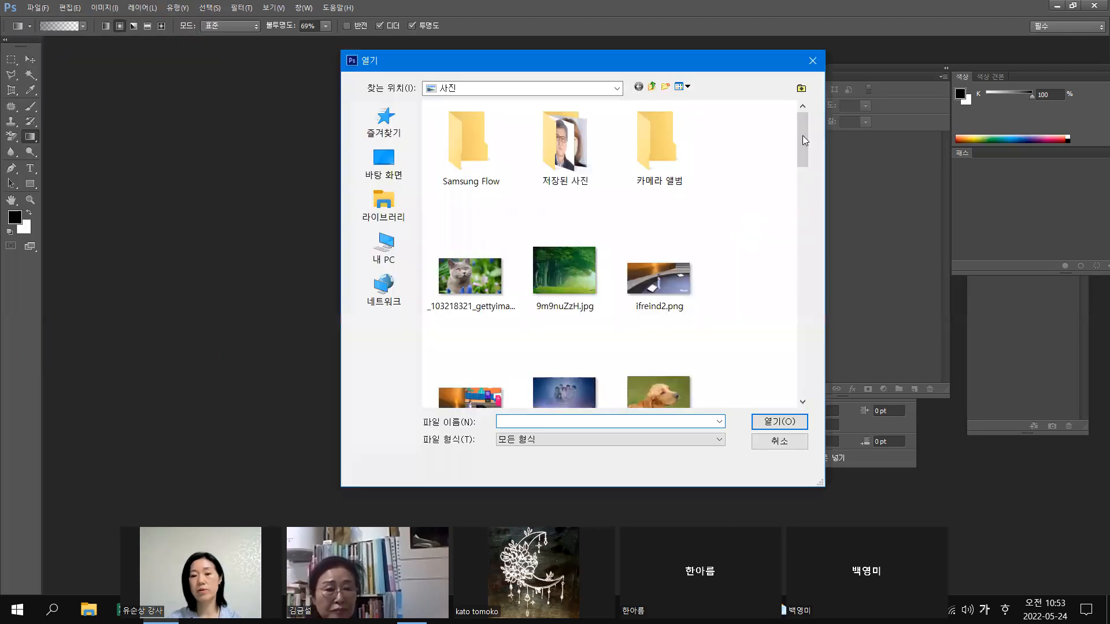
pyautogui.moveTo(804, 141); pyautogui.dragTo(797, 343)
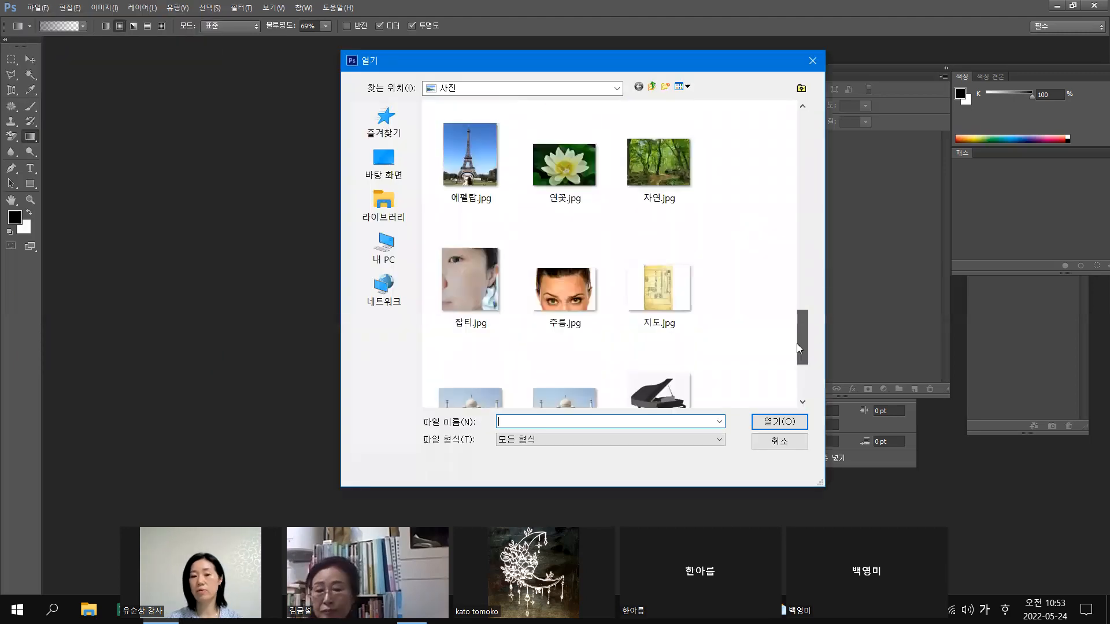
pyautogui.scroll(-1, 796, 345)
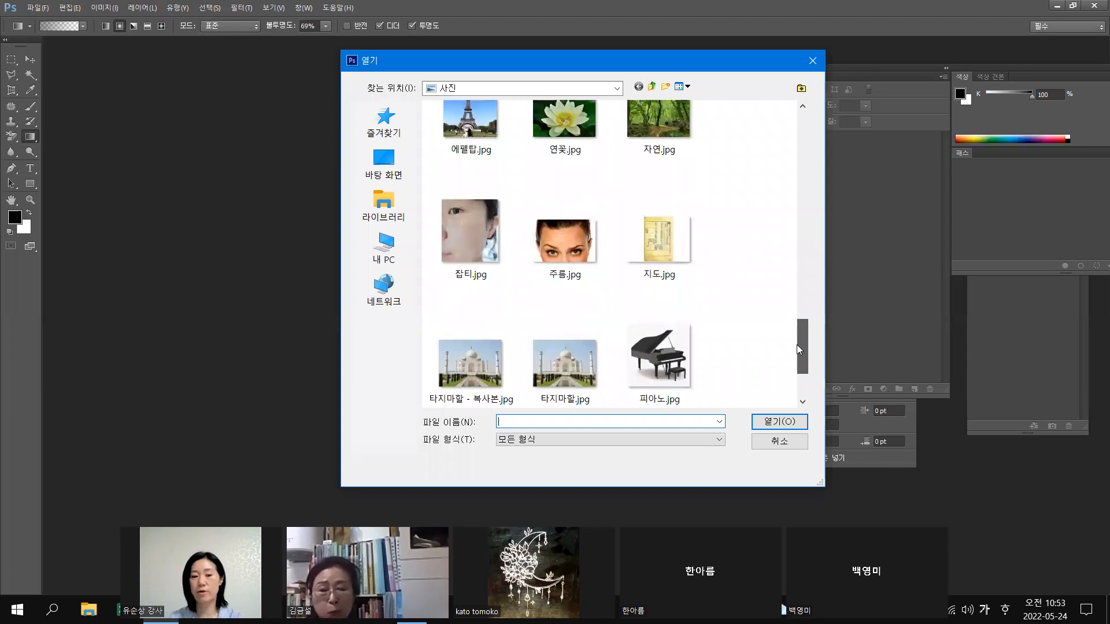
pyautogui.scroll(3, 781, 304)
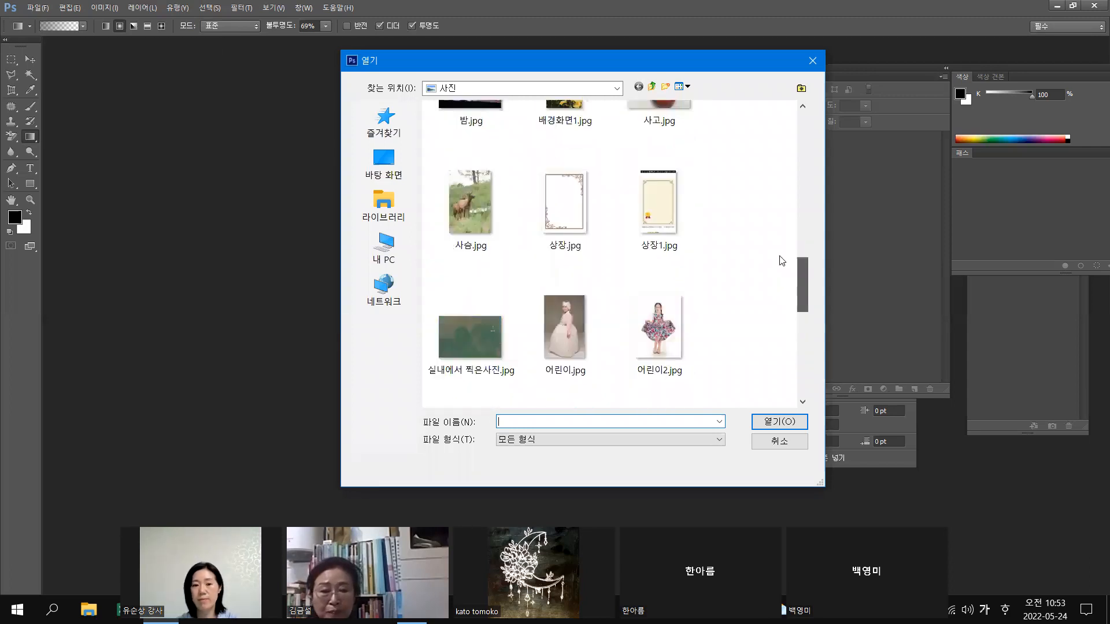
pyautogui.scroll(1, 781, 260)
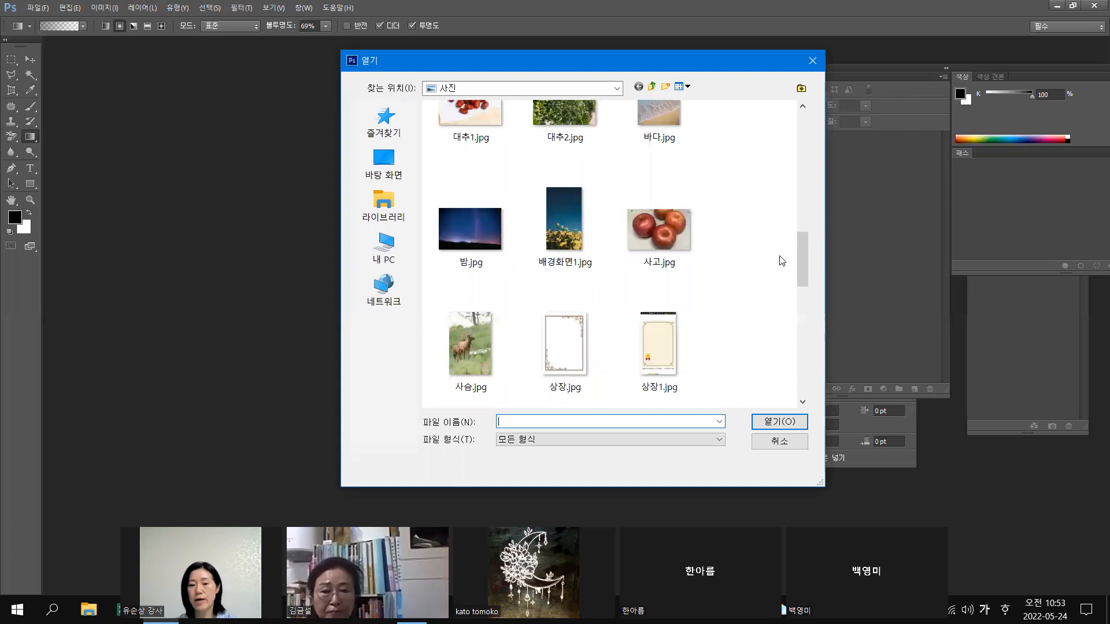
pyautogui.moveTo(804, 256)
pyautogui.mouseDown()
pyautogui.moveTo(803, 231)
pyautogui.moveTo(803, 249)
pyautogui.mouseUp()
pyautogui.click(564, 242)
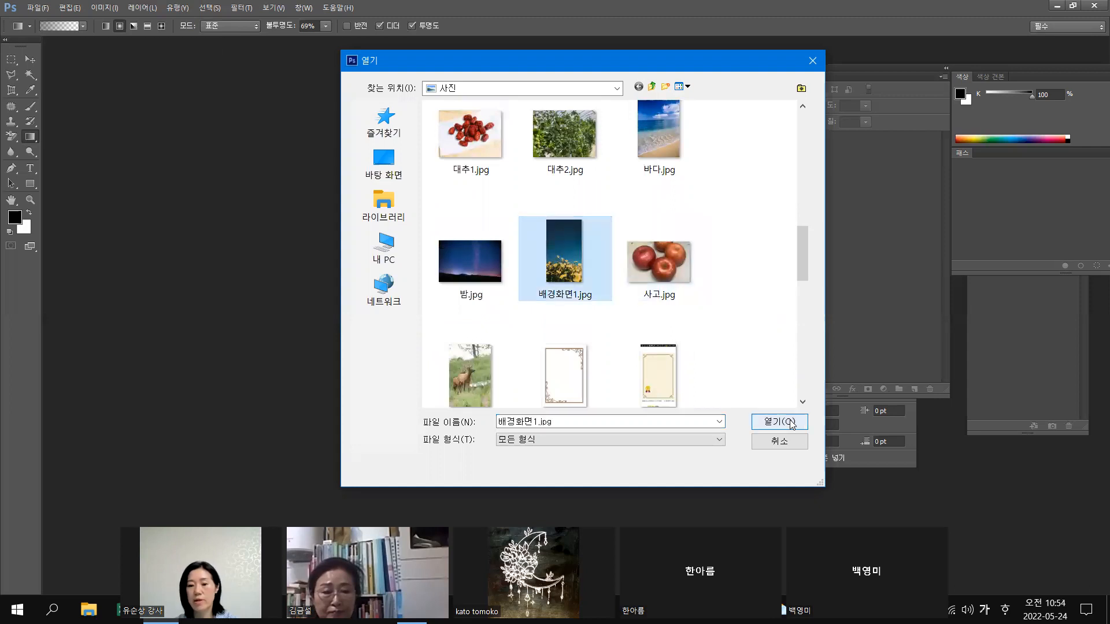
pyautogui.click(790, 422)
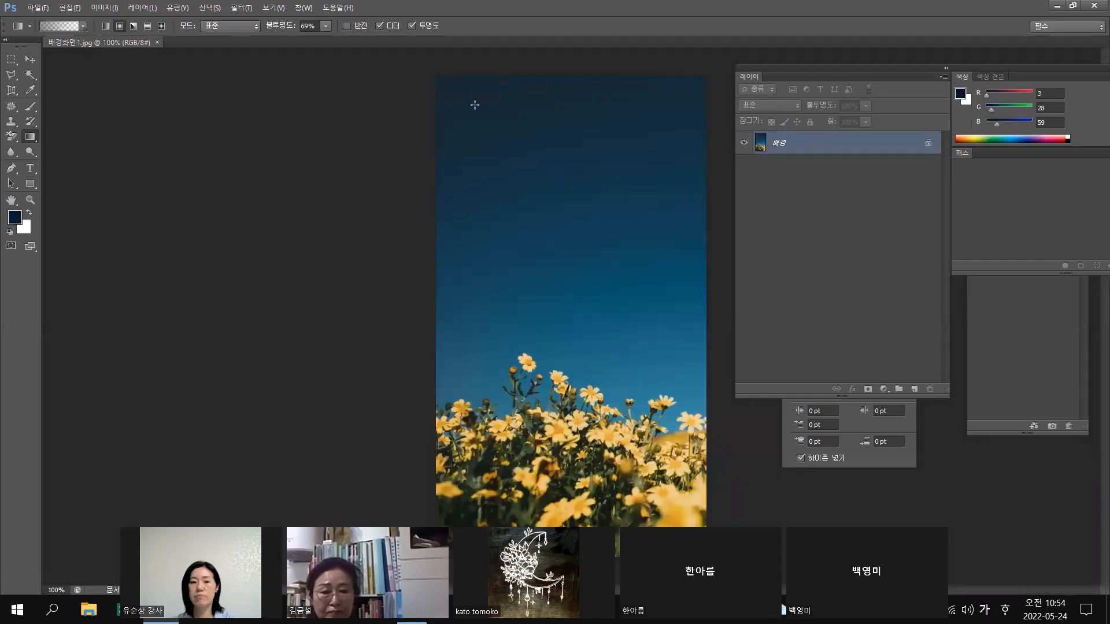
# Open the night-sky photo 밤.jpg with Ctrl+O
pyautogui.click(41, 8)
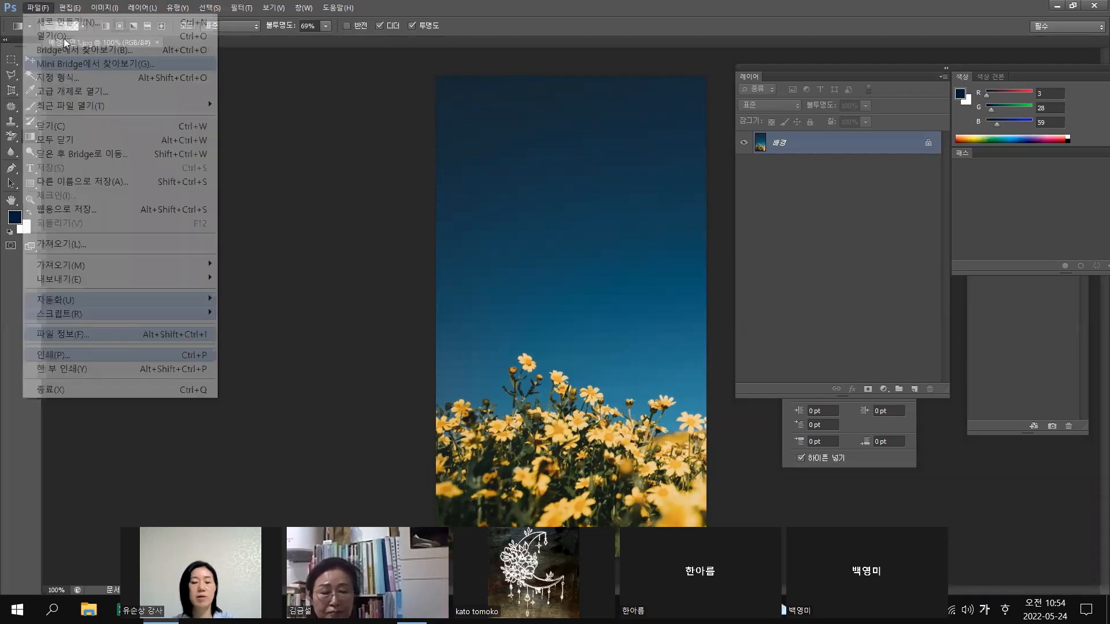
pyautogui.hotkey('ctrl', 'o')
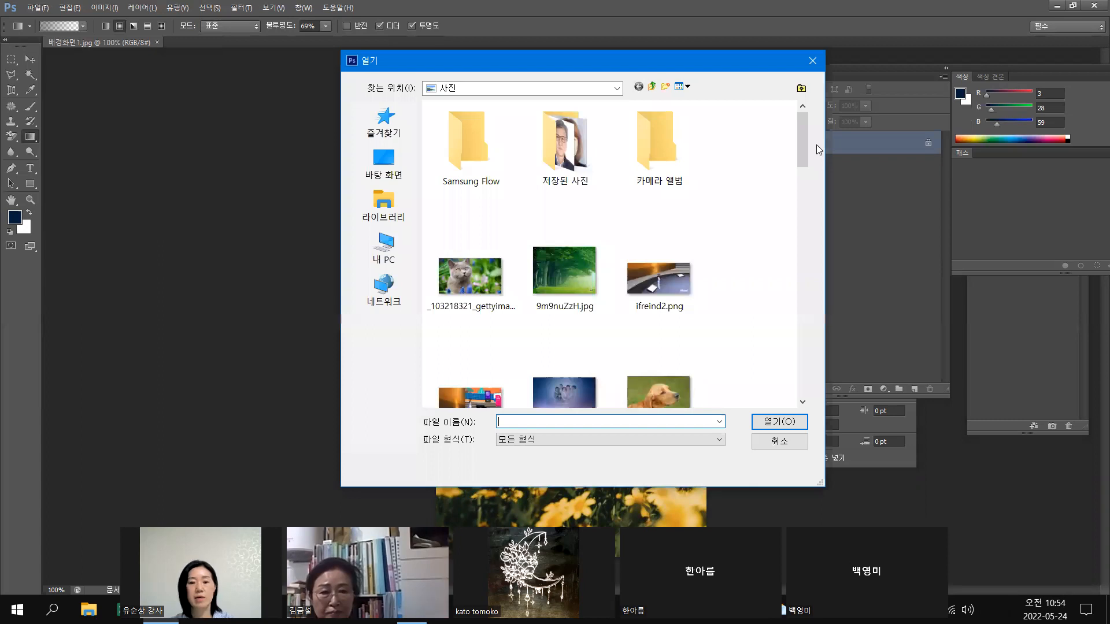
pyautogui.scroll(-3, 795, 201)
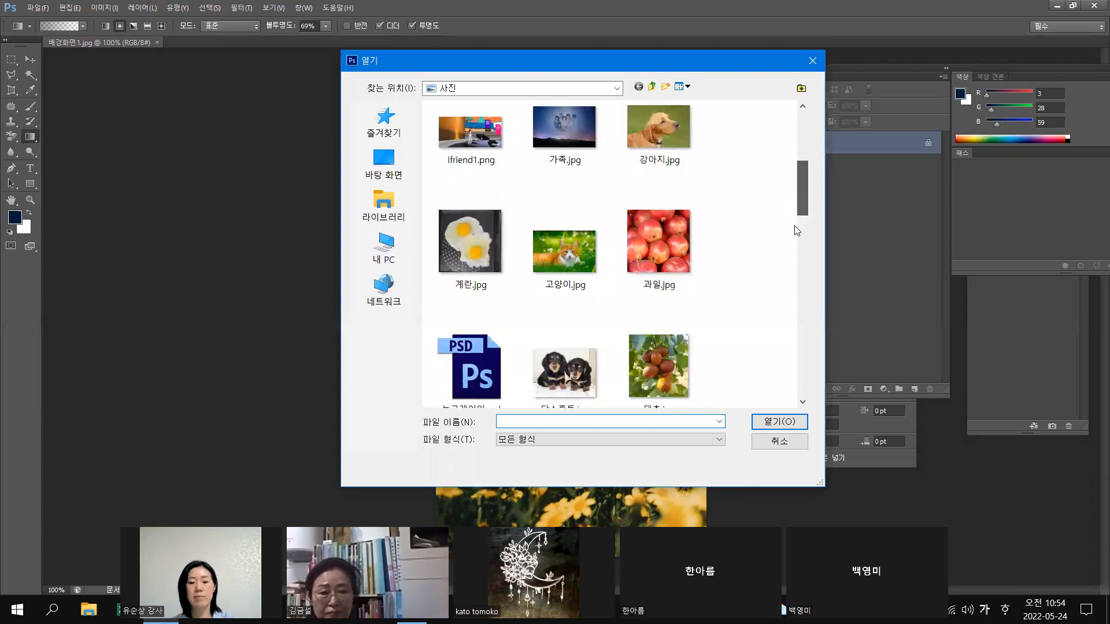
pyautogui.scroll(-2, 795, 228)
pyautogui.scroll(-3, 812, 326)
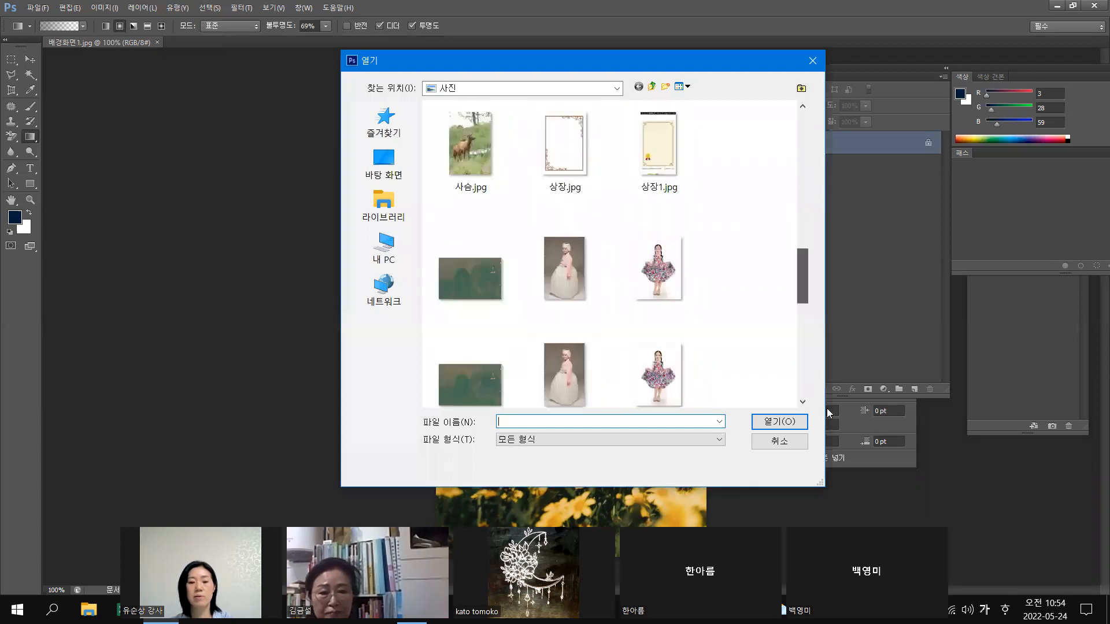
pyautogui.scroll(-3, 808, 324)
pyautogui.scroll(5, 807, 262)
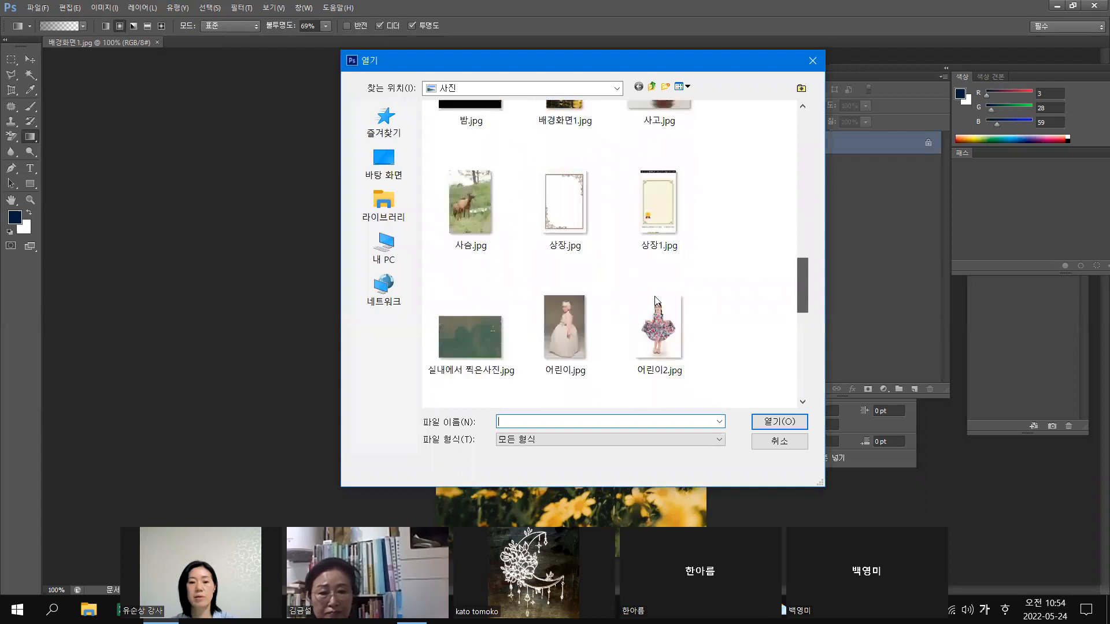
pyautogui.scroll(2, 492, 256)
pyautogui.click(492, 256)
pyautogui.click(773, 422)
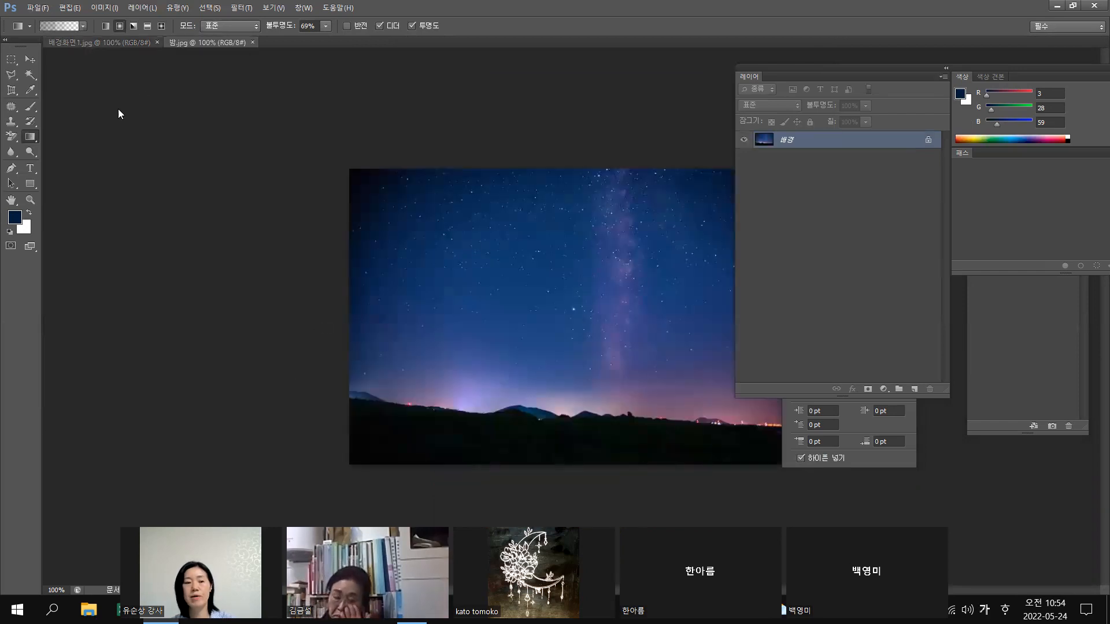
# Close the 배경화면1.jpg document and float the 밤.jpg window near the top
pyautogui.moveTo(101, 42); pyautogui.dragTo(250, 197)
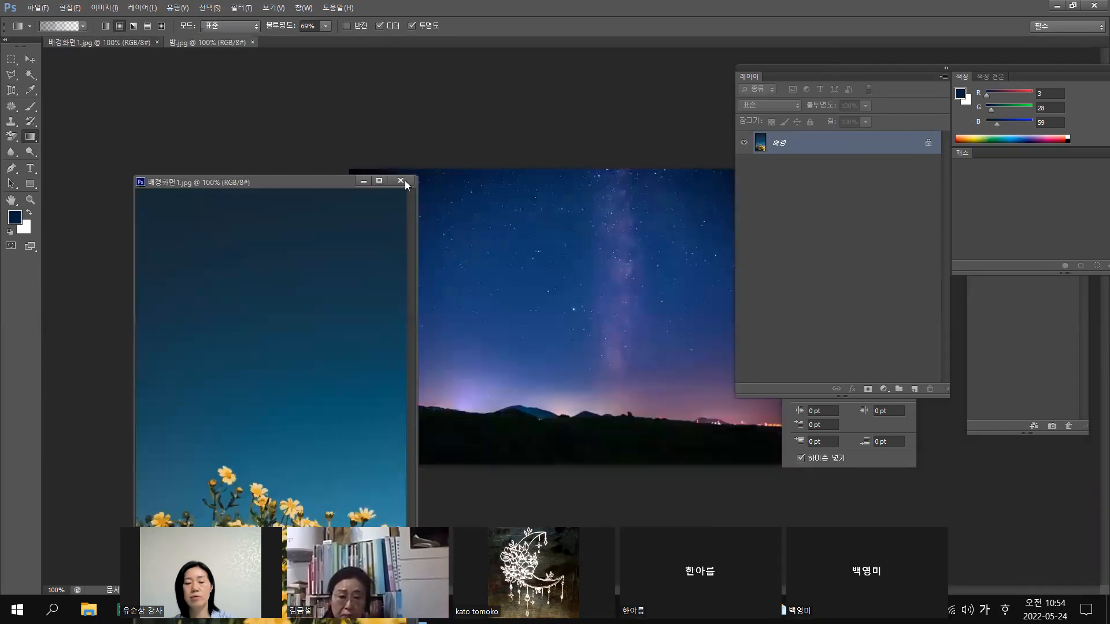
pyautogui.click(405, 181)
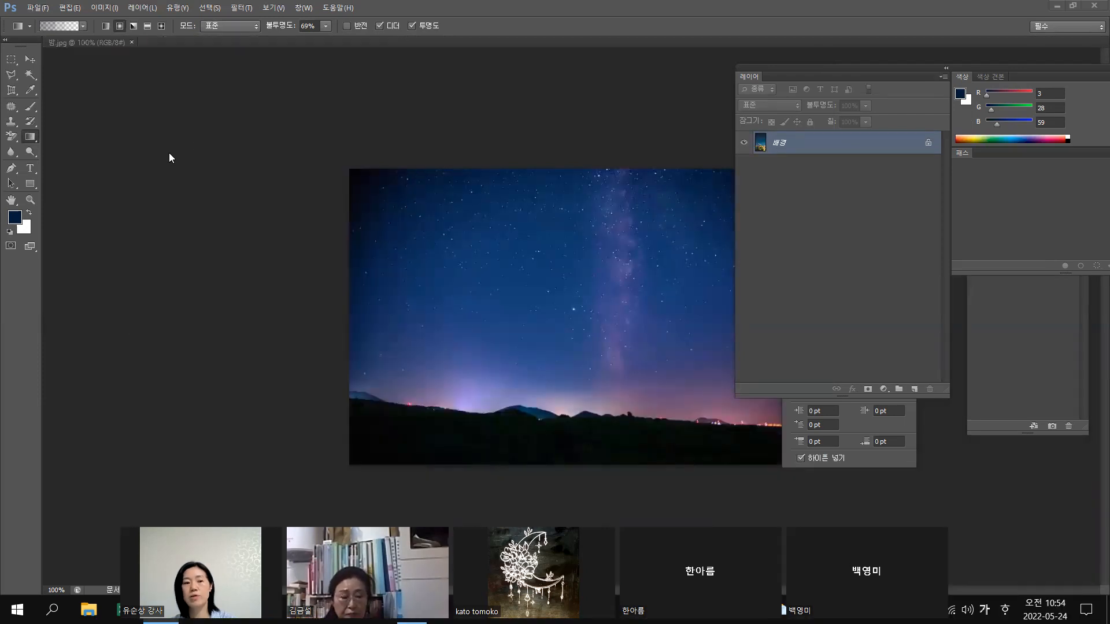
pyautogui.moveTo(103, 46); pyautogui.dragTo(377, 166)
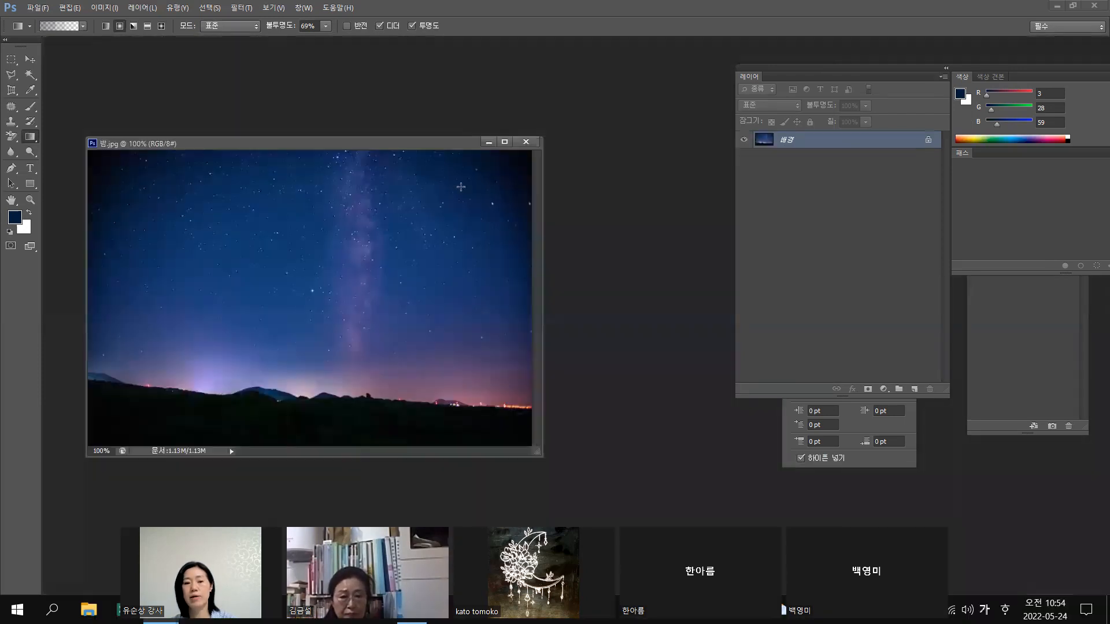
pyautogui.moveTo(460, 144); pyautogui.dragTo(455, 64)
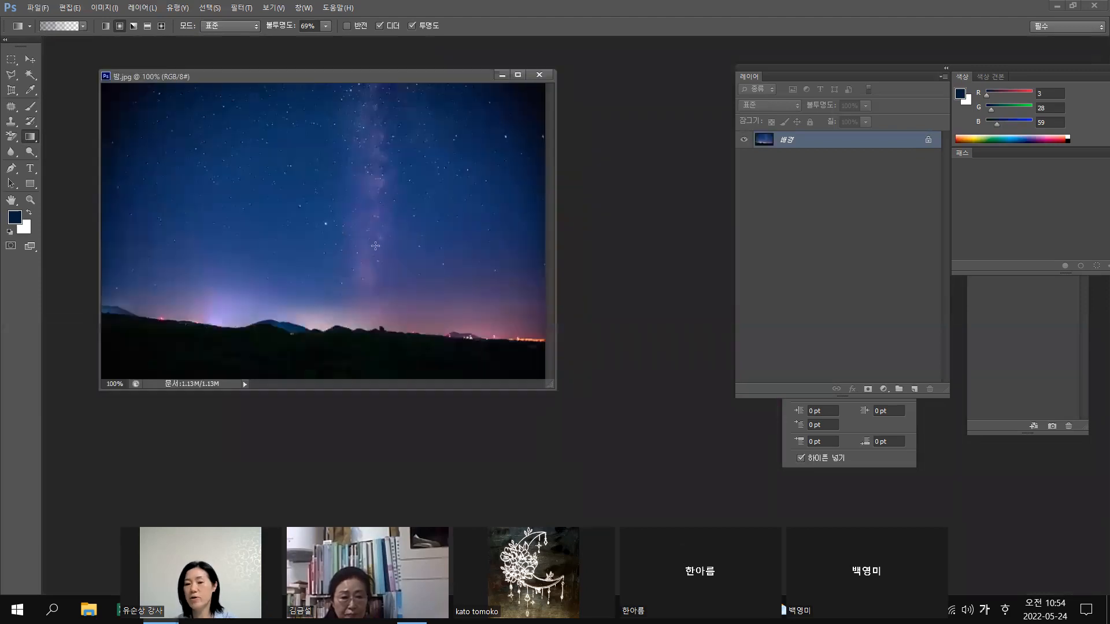
# Pick the Horizontal Type Tool and click in the upper-left sky to start a text layer
pyautogui.click(30, 169)
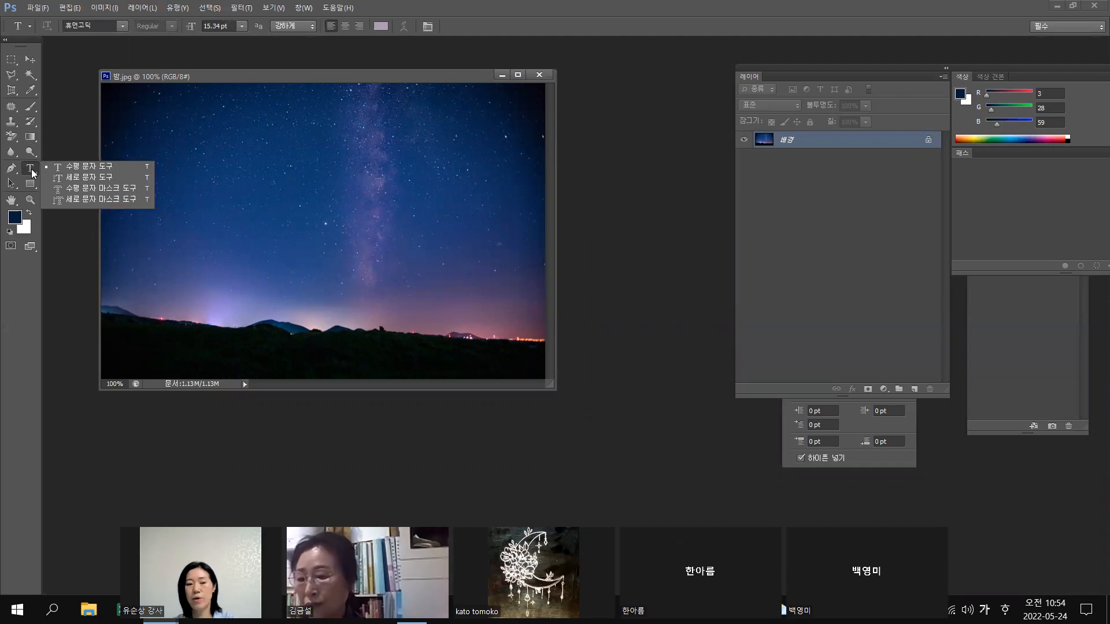
pyautogui.click(92, 170)
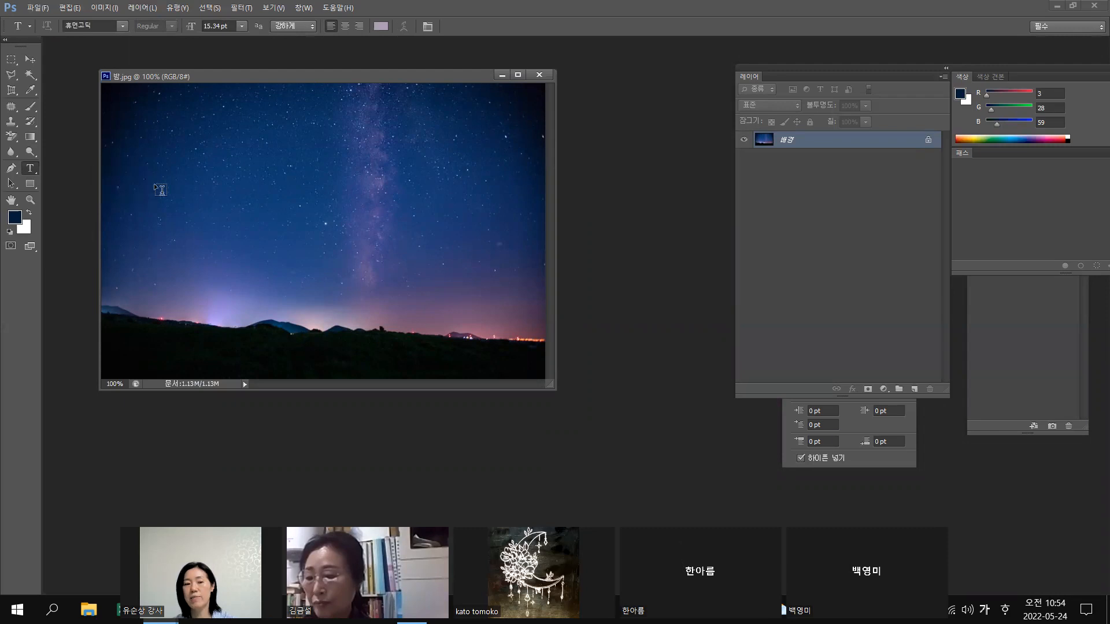
pyautogui.click(176, 198)
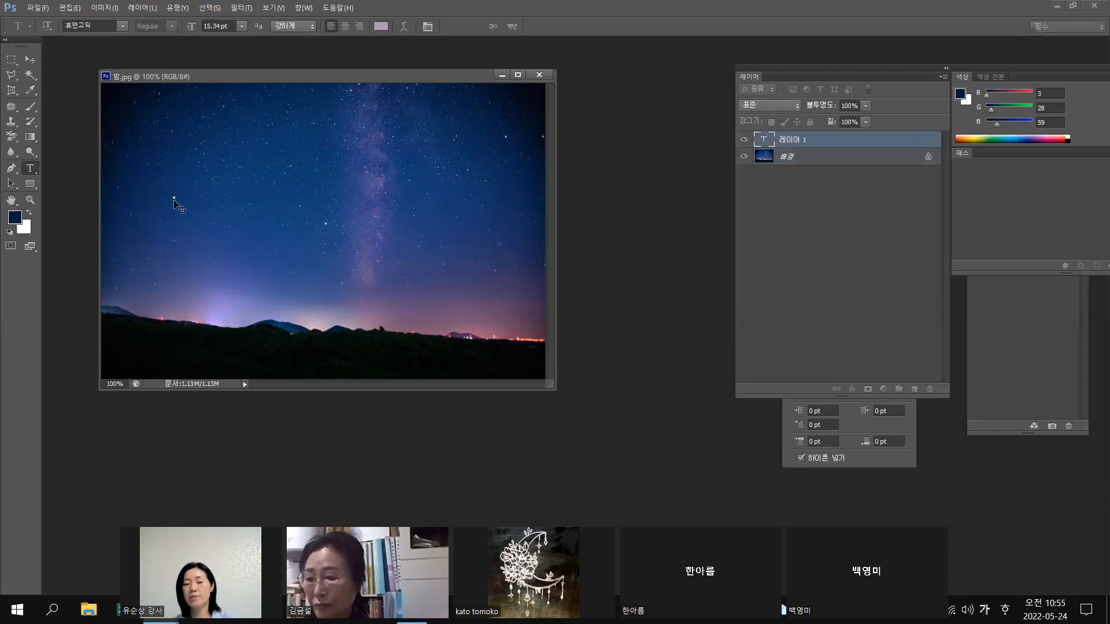
# Set the text size to 60 pt and browse the font family list
pyautogui.click(243, 27)
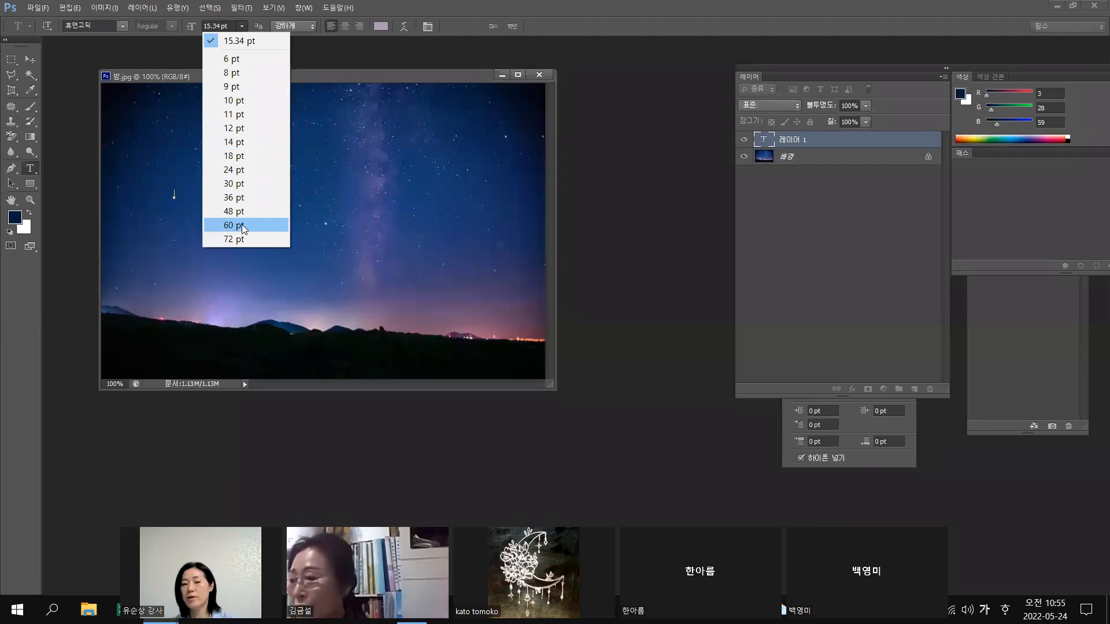
pyautogui.click(242, 226)
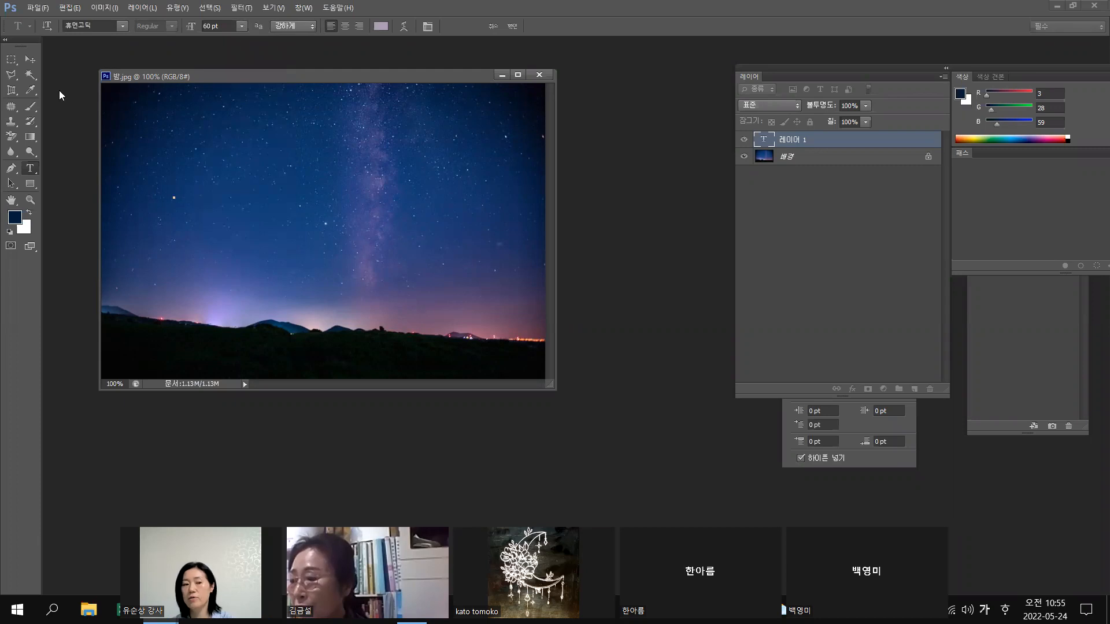
pyautogui.click(122, 26)
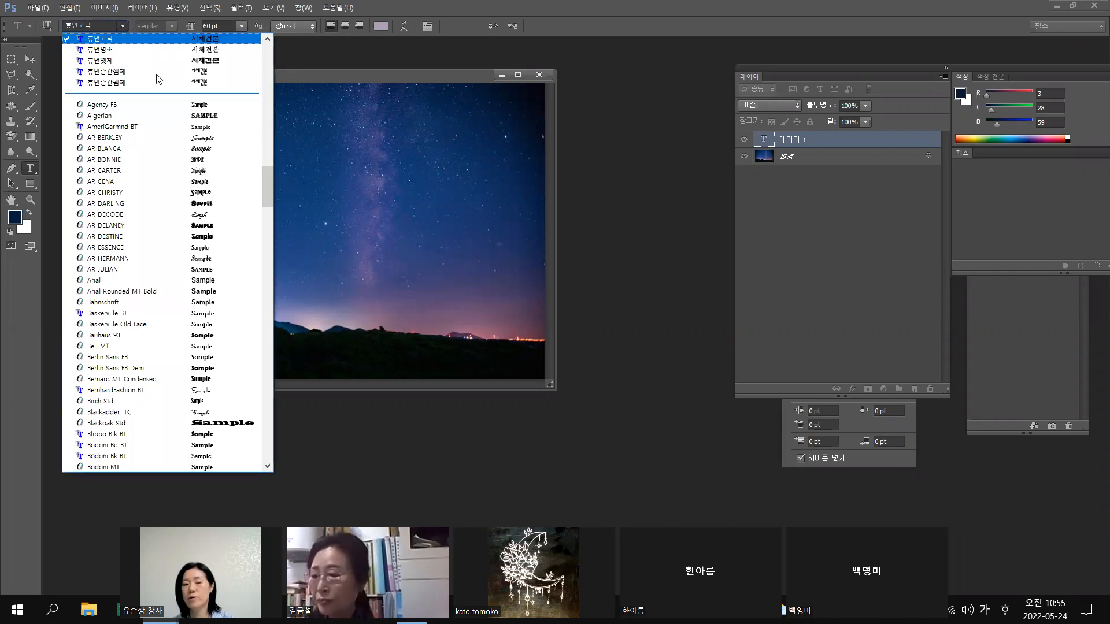
pyautogui.click(54, 74)
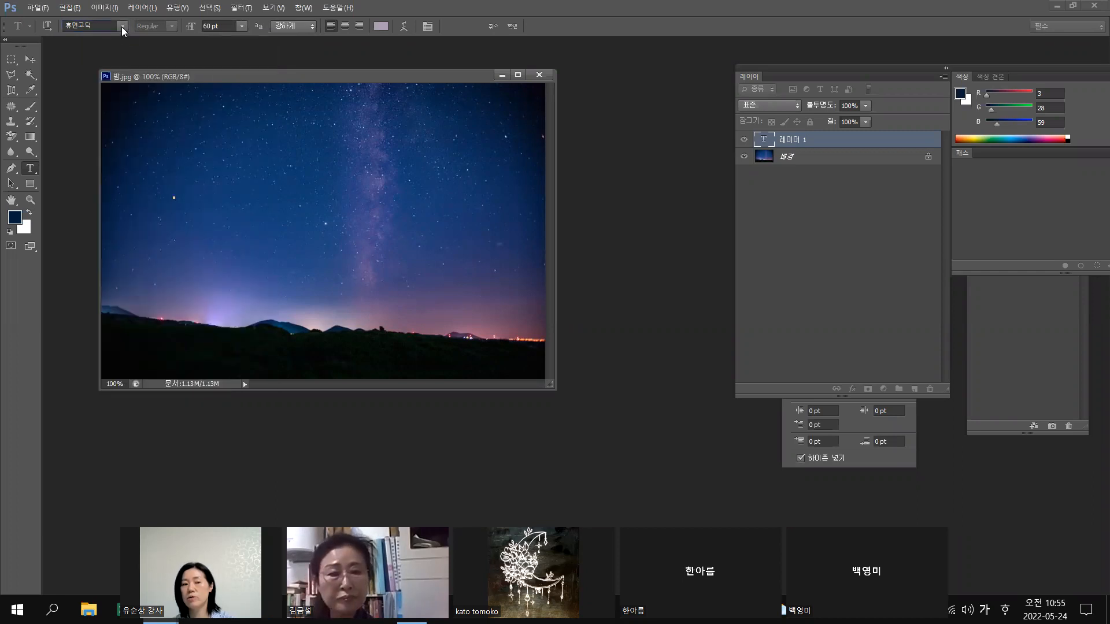
pyautogui.click(121, 27)
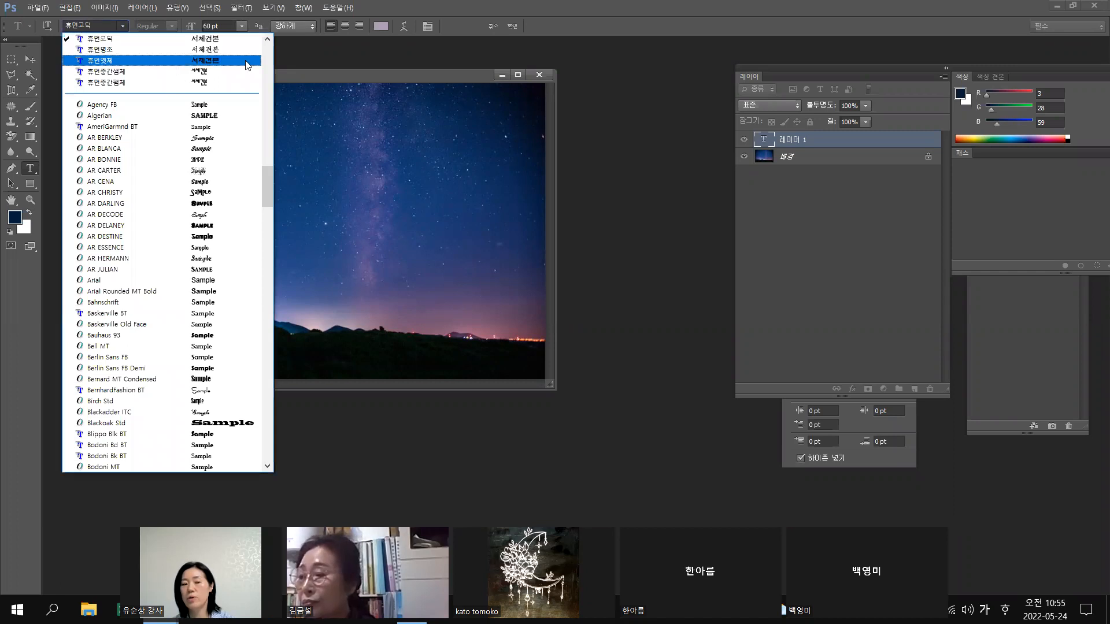
pyautogui.scroll(6, 247, 65)
pyautogui.scroll(10, 247, 65)
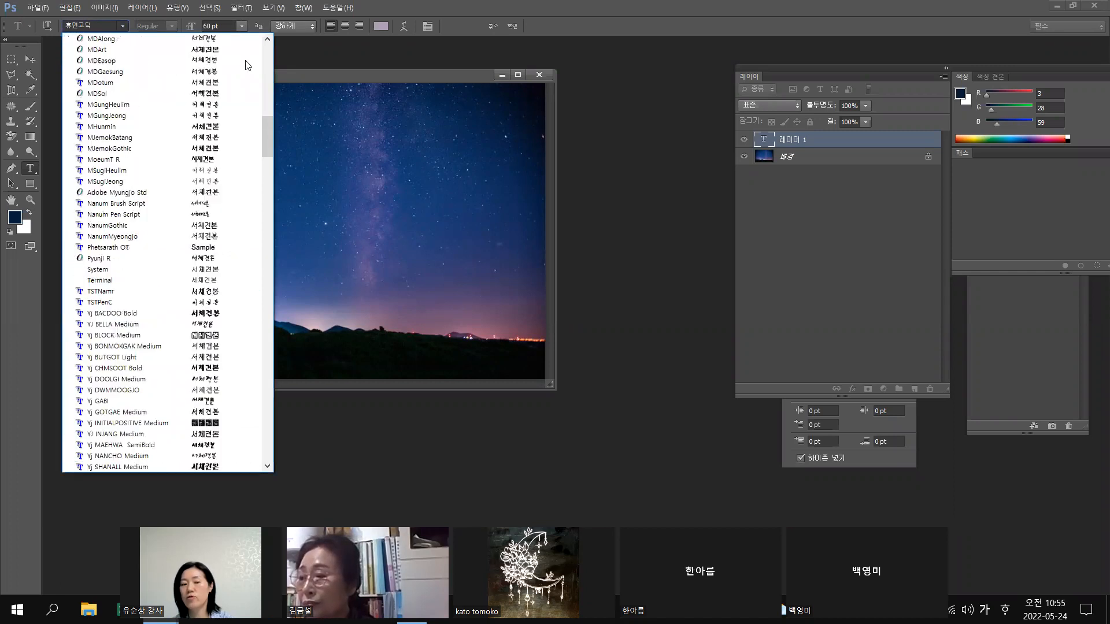
pyautogui.scroll(2, 247, 65)
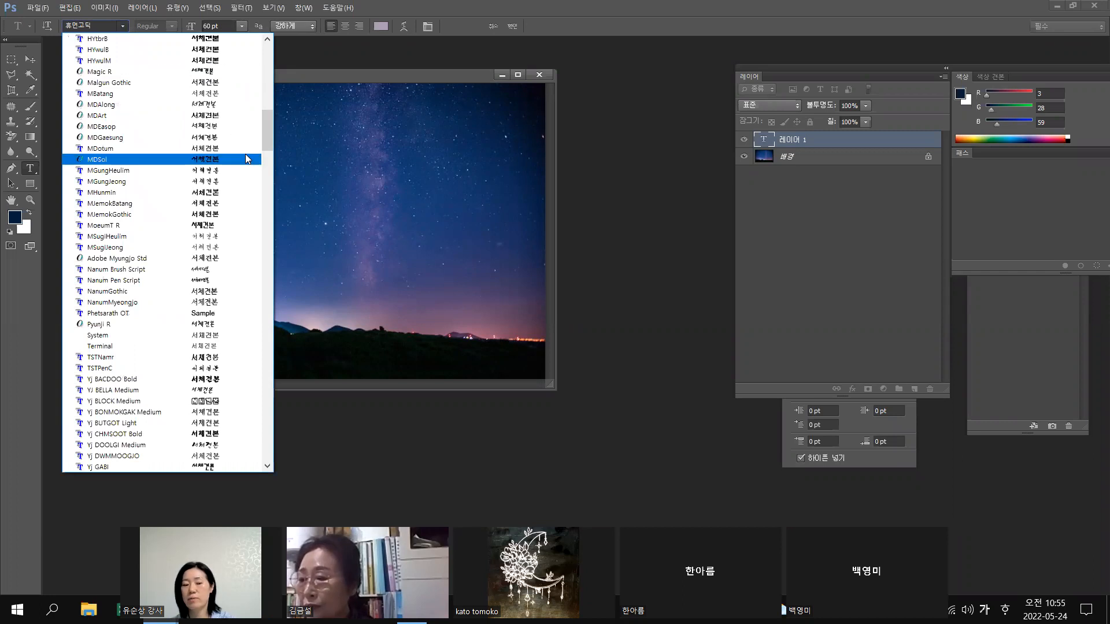
pyautogui.scroll(3, 228, 164)
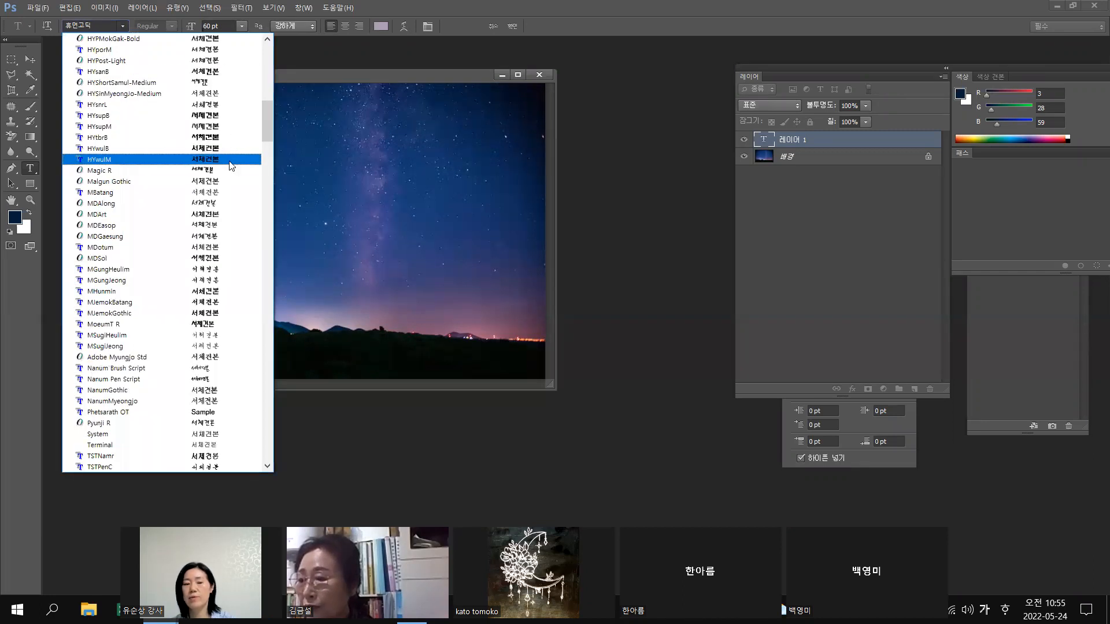
pyautogui.click(624, 116)
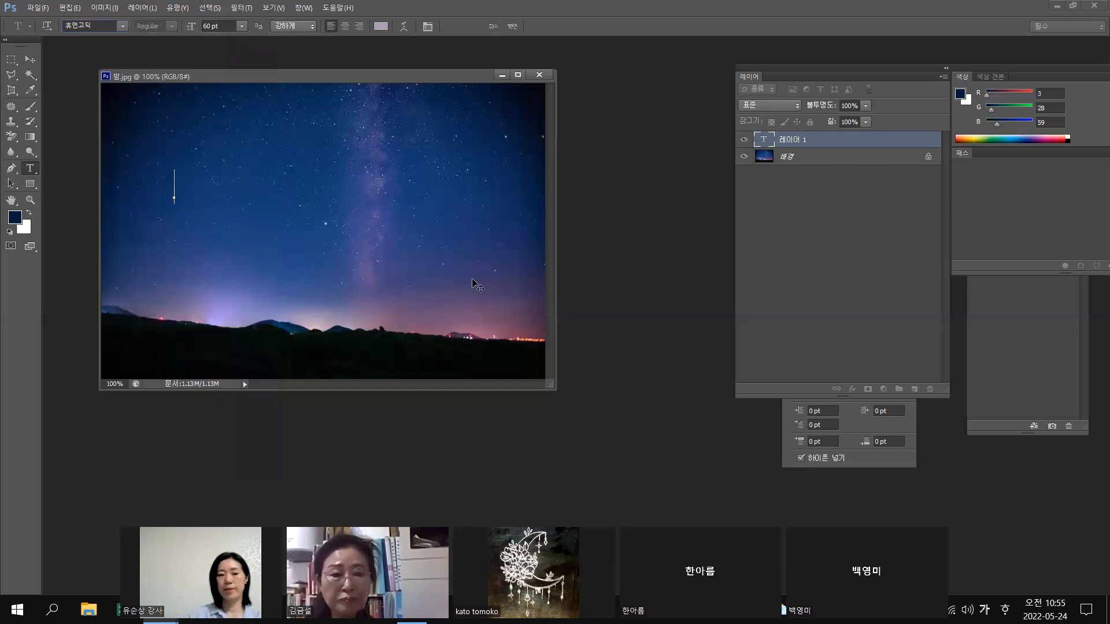
# Place the text insertion point in the sky and set the font to Cooper Std
pyautogui.click(174, 196)
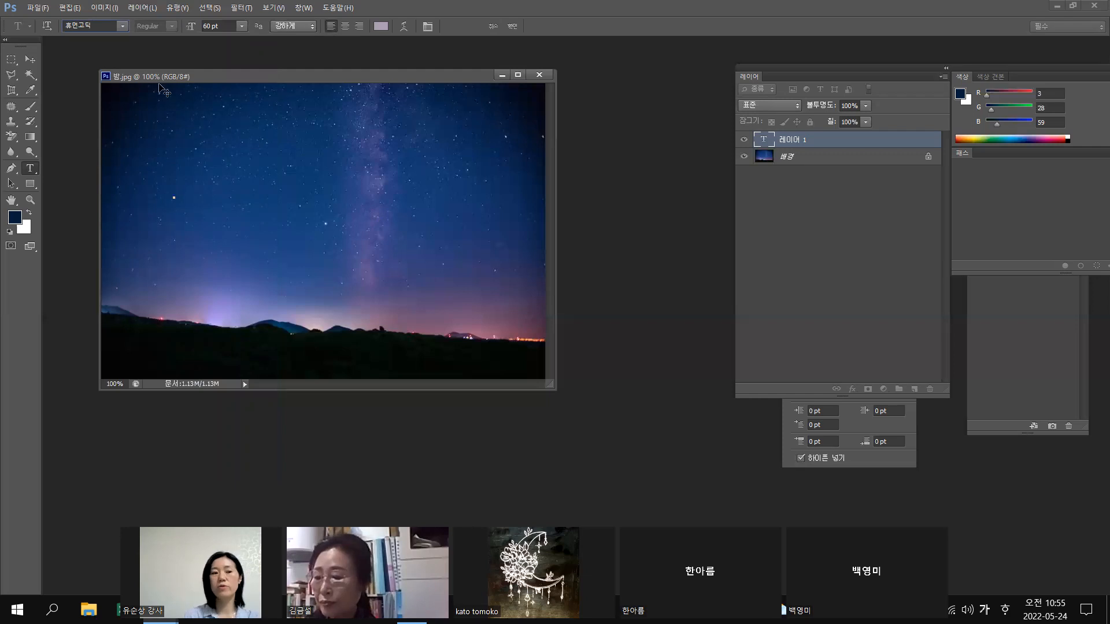
pyautogui.click(123, 27)
pyautogui.scroll(-1, 205, 239)
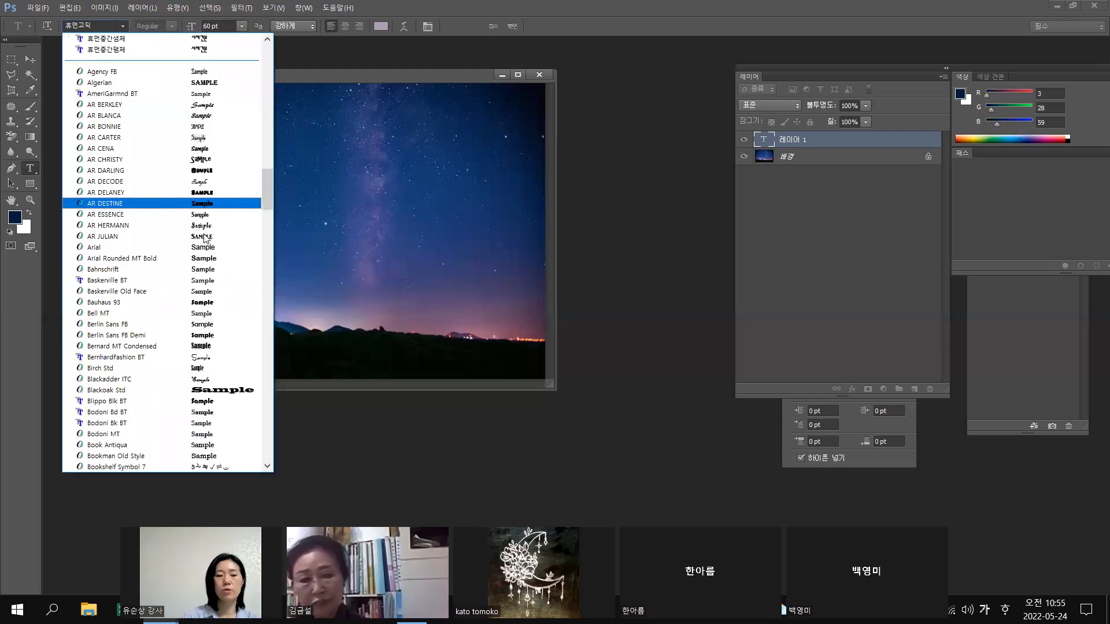
pyautogui.scroll(-6, 205, 238)
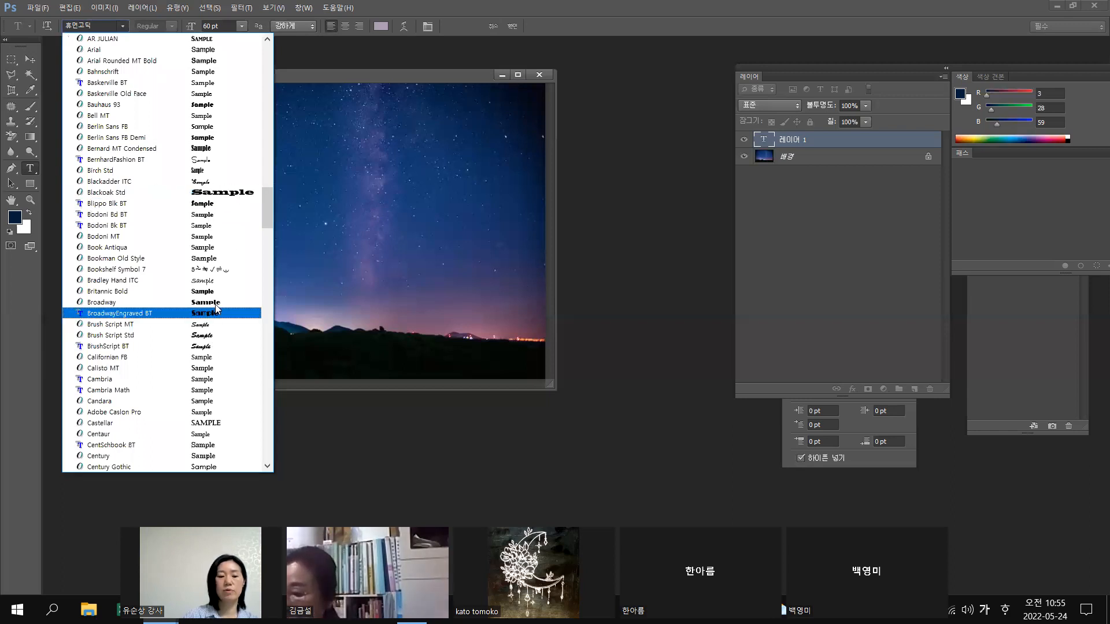
pyautogui.scroll(-5, 217, 308)
pyautogui.scroll(-4, 217, 308)
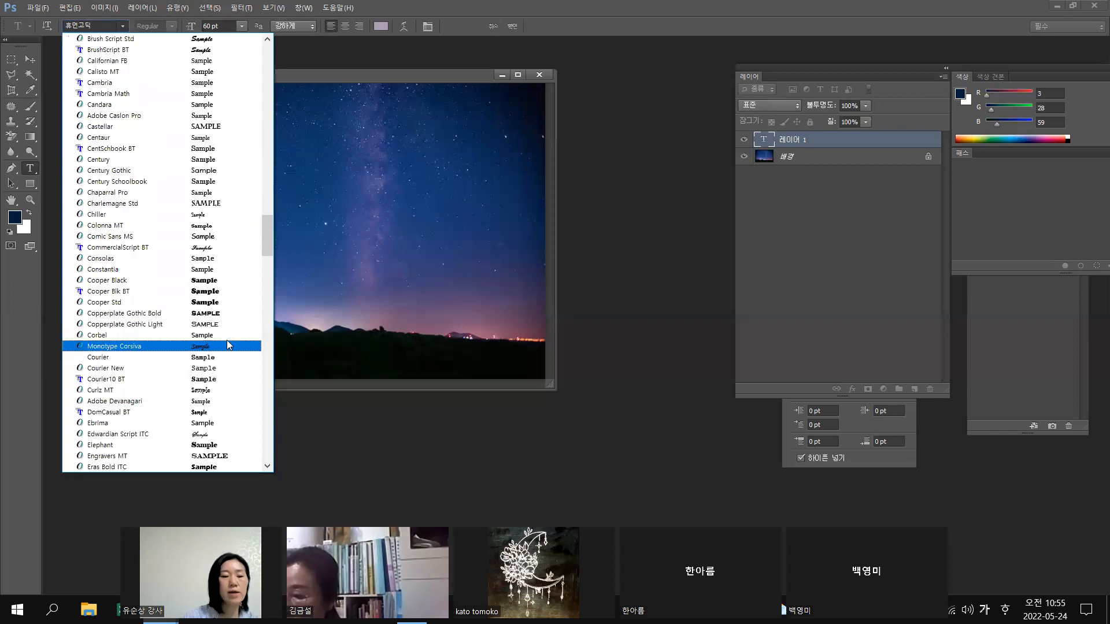
pyautogui.click(219, 308)
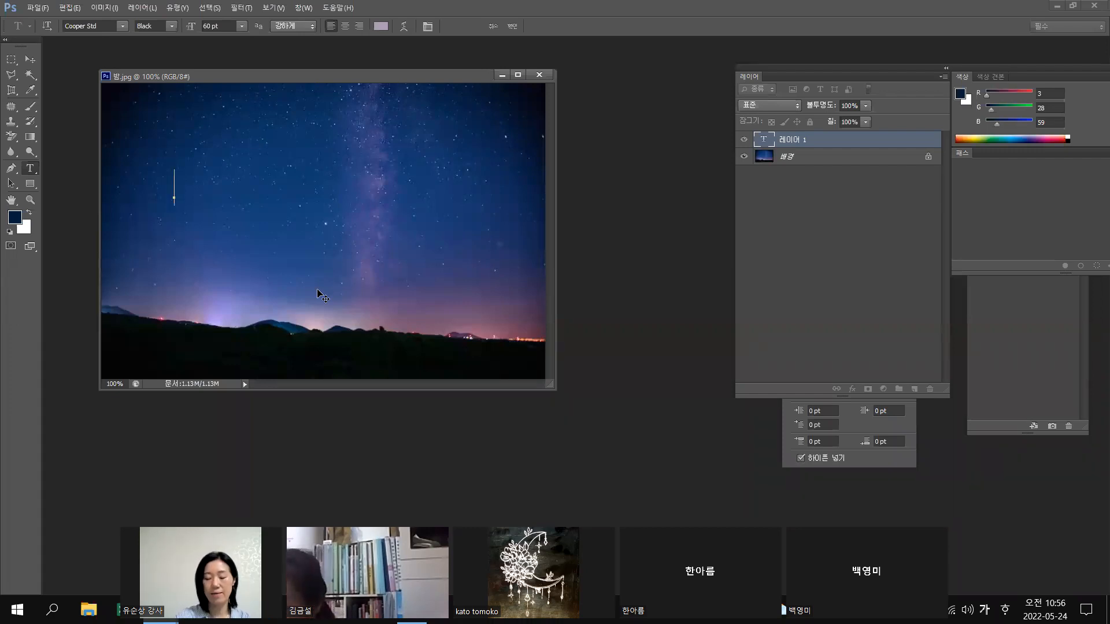
# Switch to English input, type 'Think' in the upper sky and commit it
pyautogui.press('Hangul')
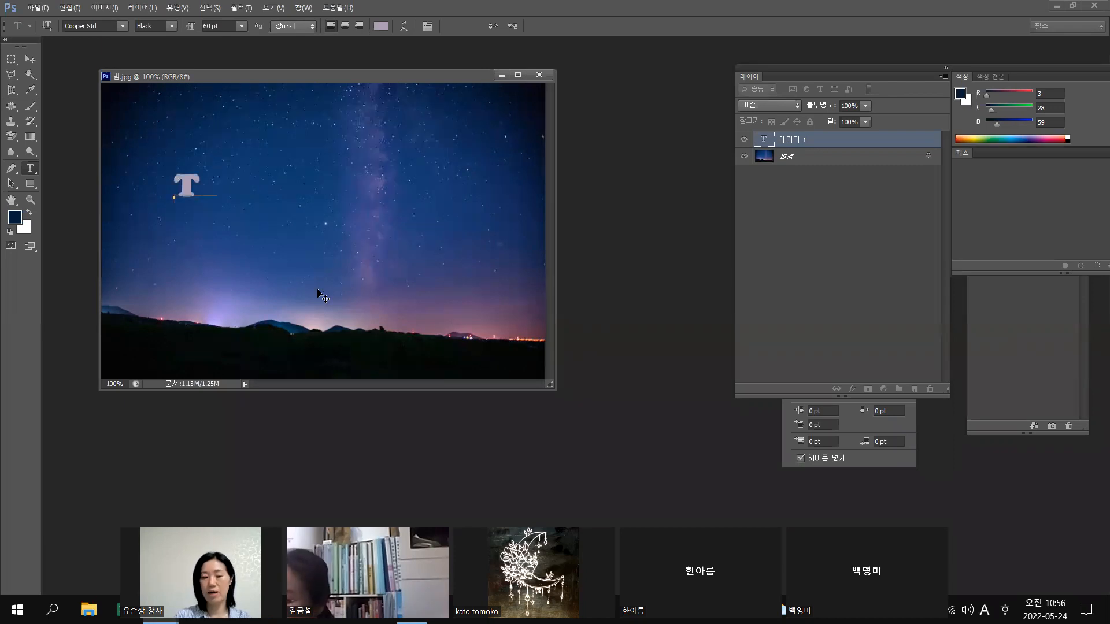
pyautogui.write('hi')
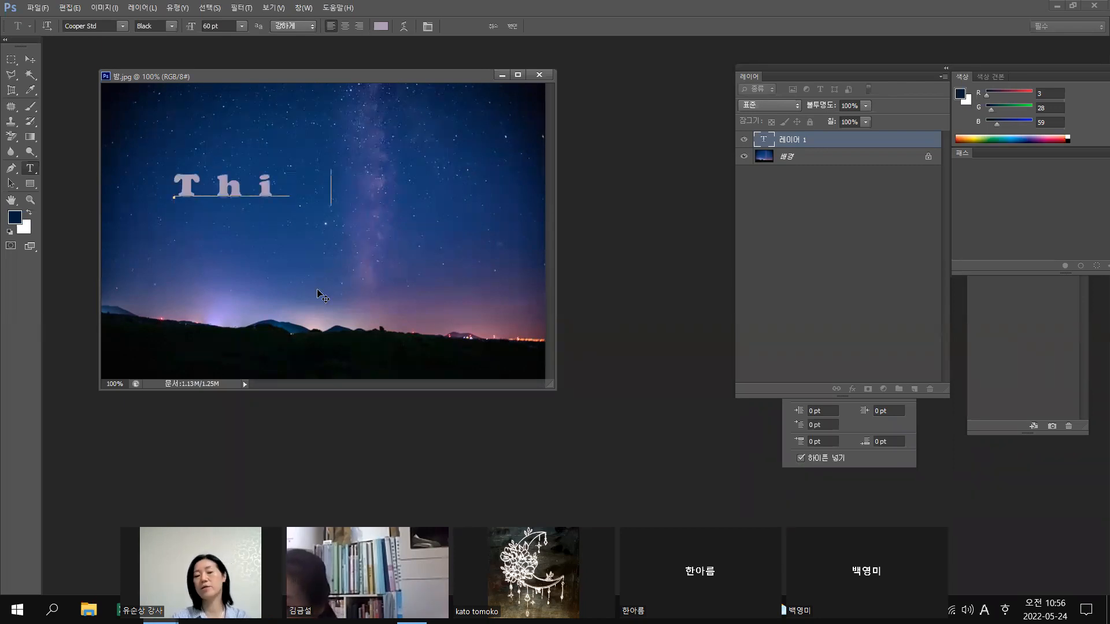
pyautogui.write('nk')
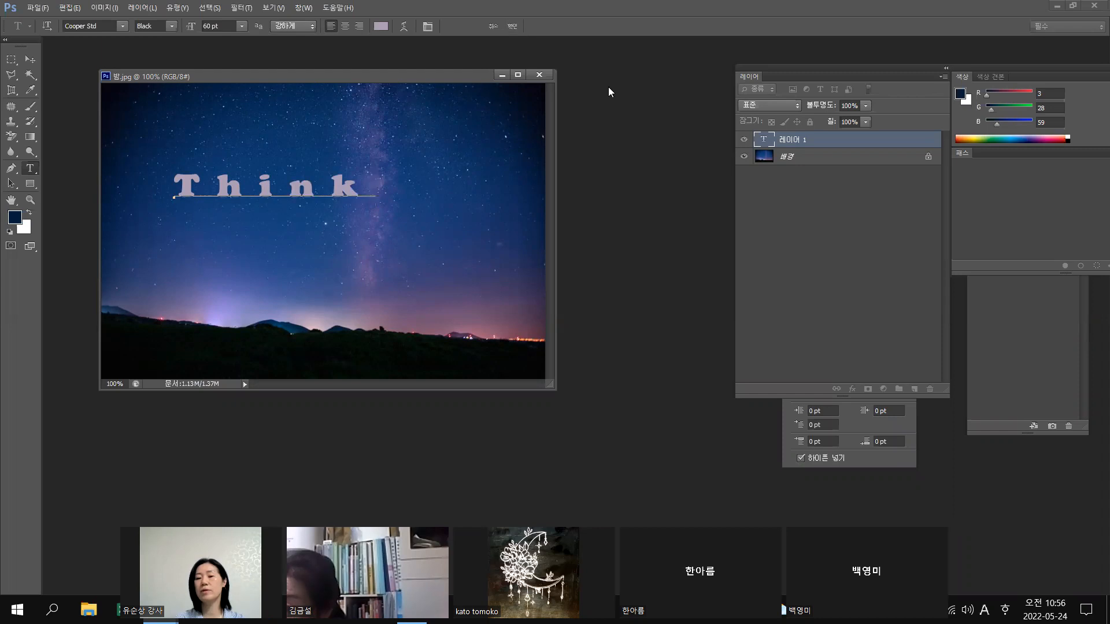
pyautogui.click(863, 140)
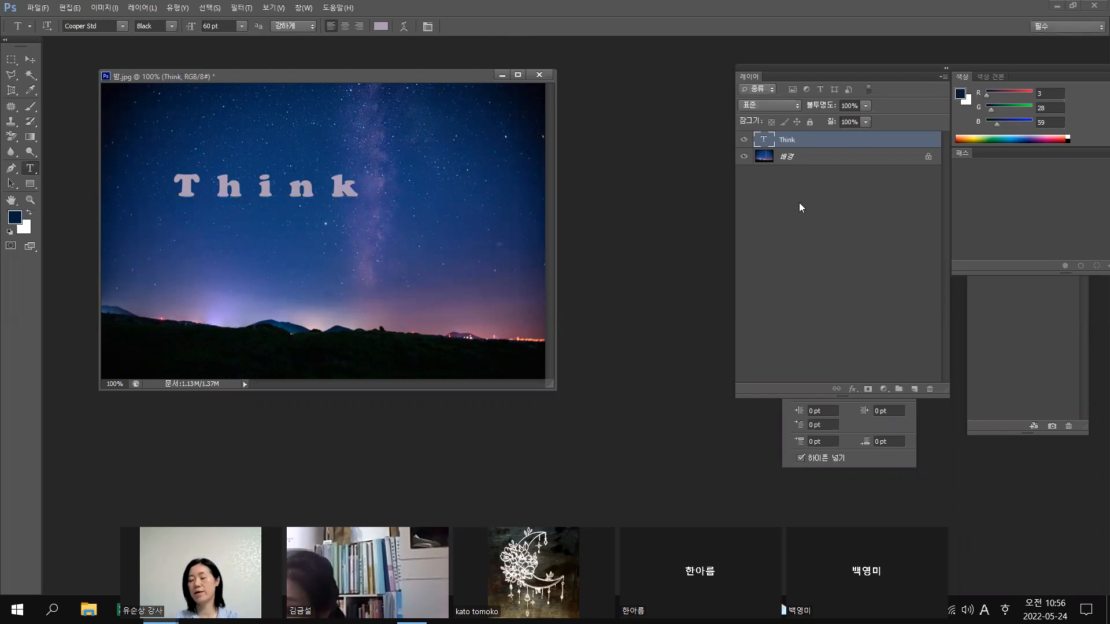
# Reopen the Think text and apply Gill Sans Ultra Bold to it
pyautogui.doubleClick(765, 139)
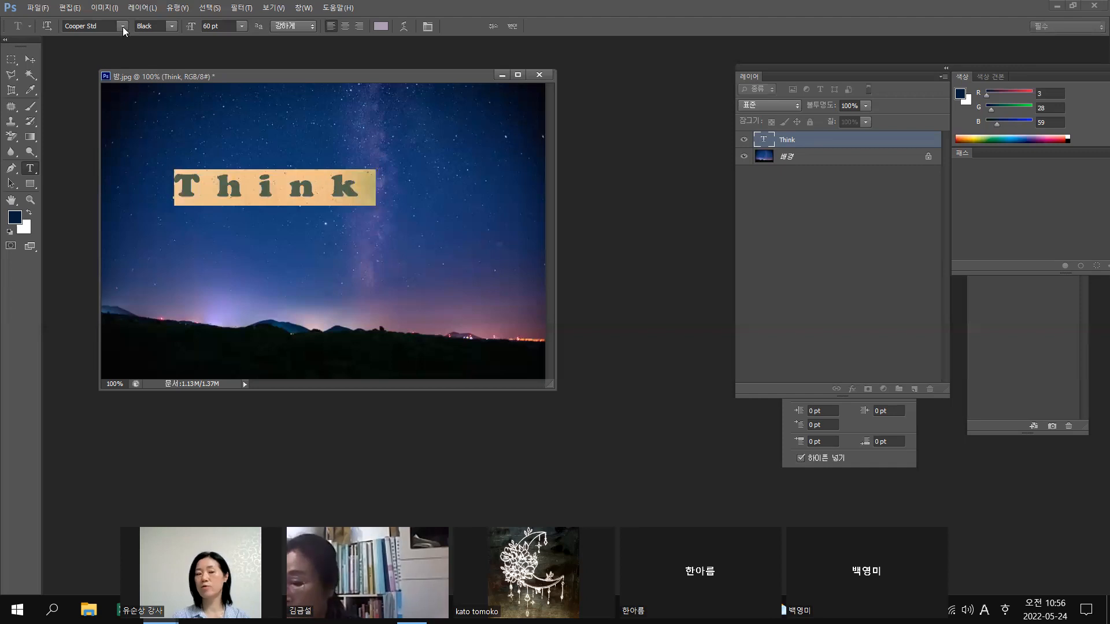
pyautogui.click(123, 26)
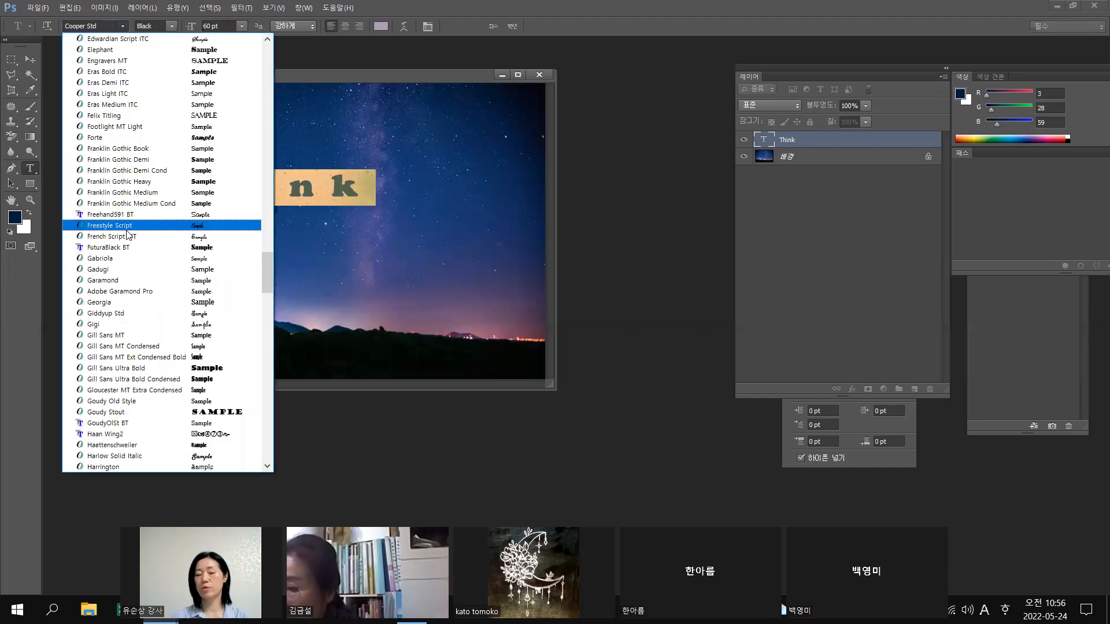
pyautogui.scroll(-2, 127, 234)
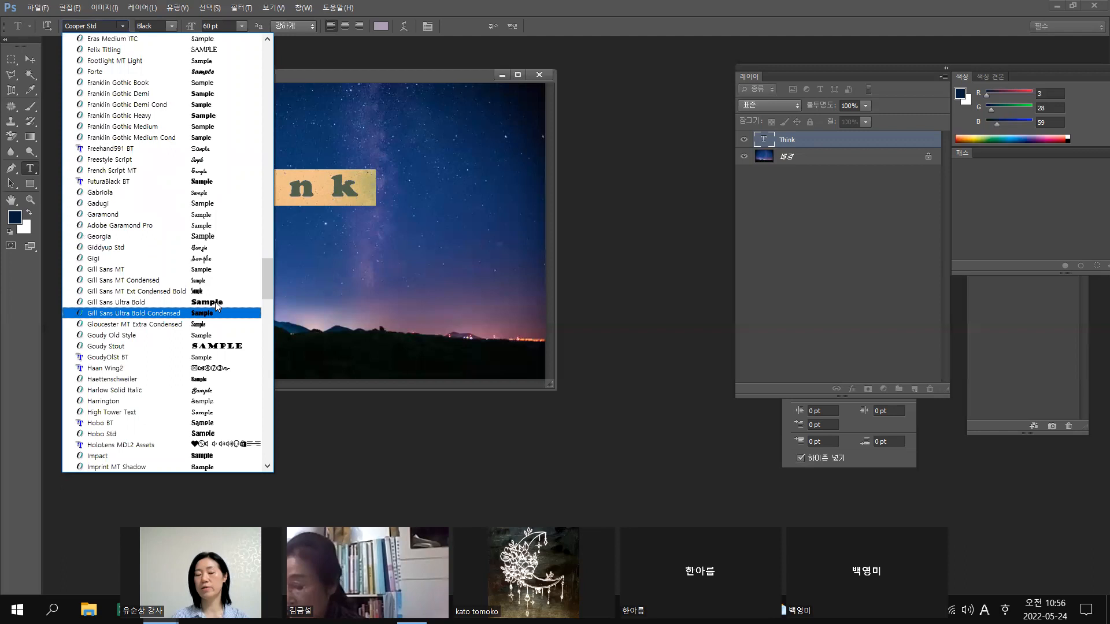
pyautogui.click(215, 302)
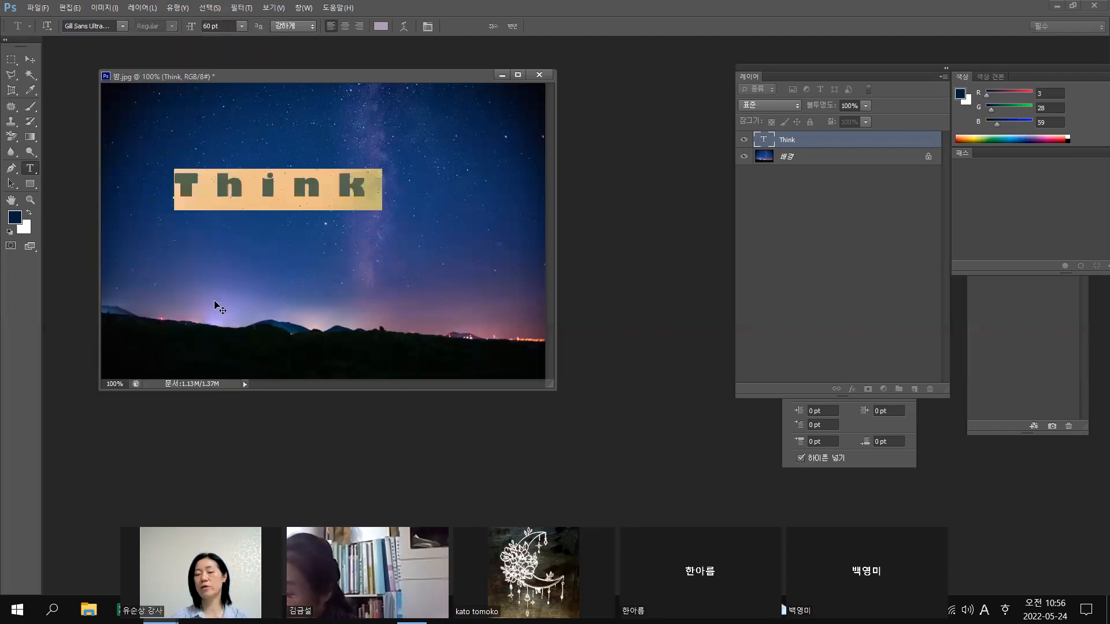
# Try Yj BACDOO Bold on Think, then settle on the rounded MDSol font
pyautogui.click(123, 26)
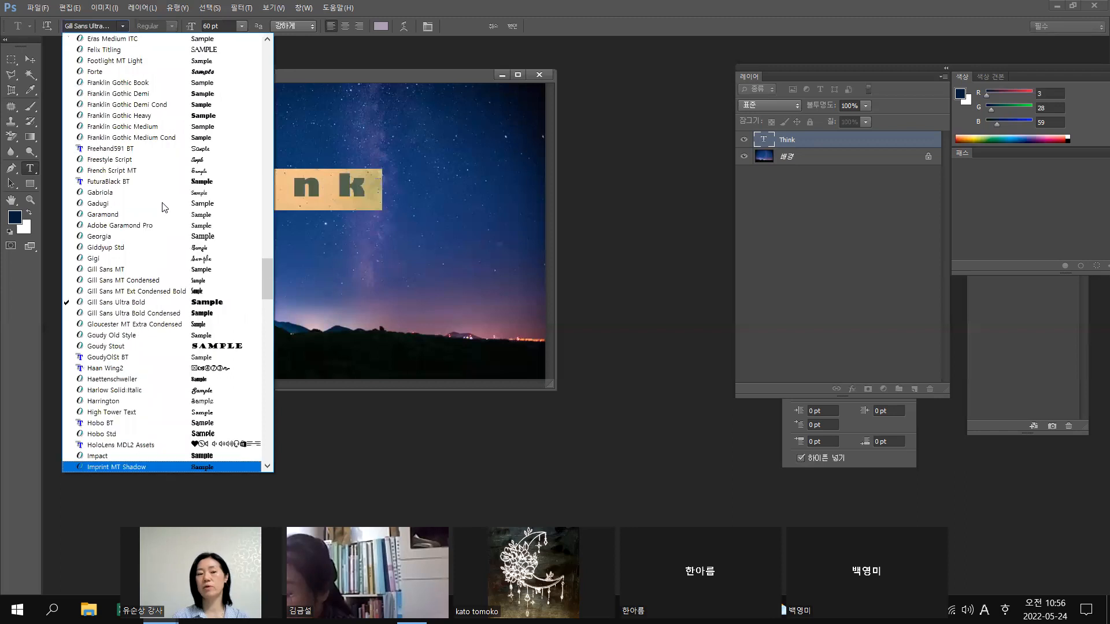
pyautogui.scroll(13, 164, 207)
pyautogui.scroll(20, 164, 207)
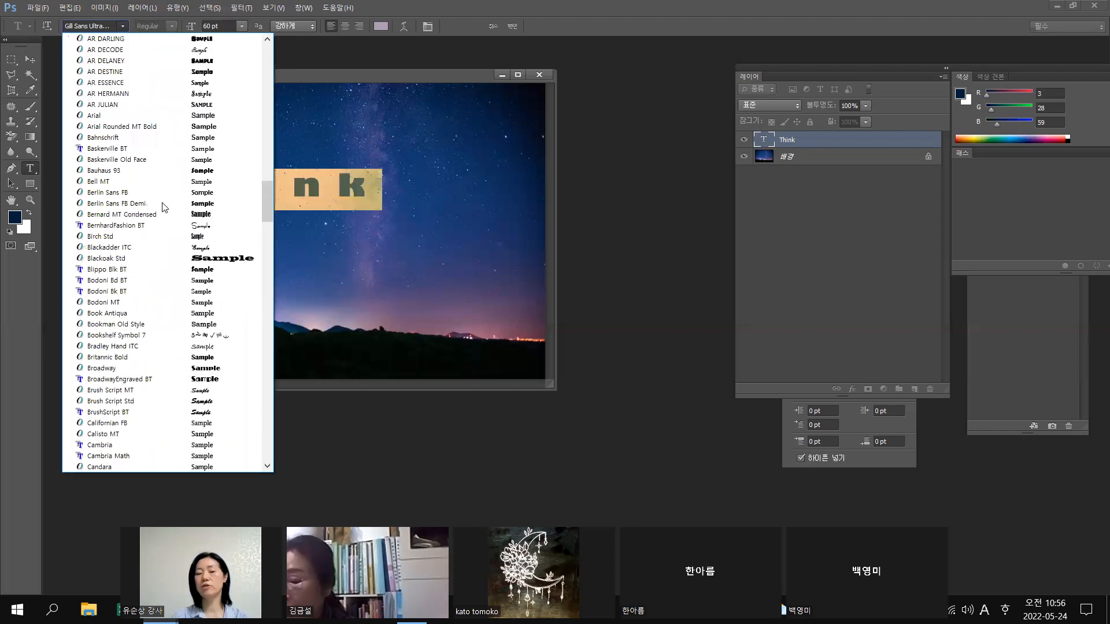
pyautogui.scroll(2, 164, 206)
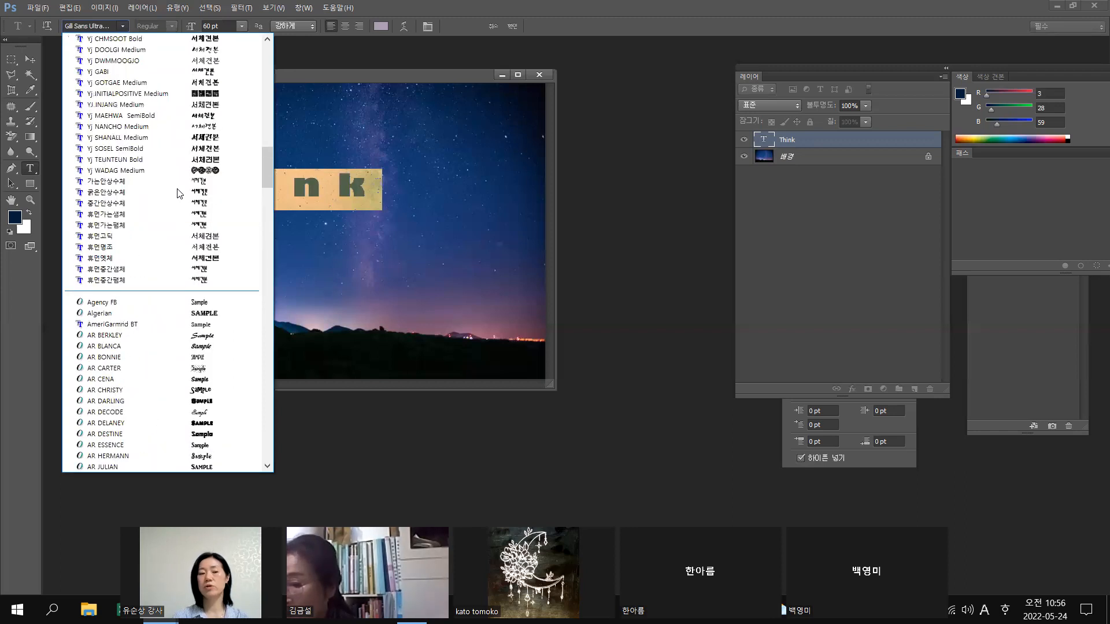
pyautogui.scroll(3, 168, 190)
pyautogui.click(167, 83)
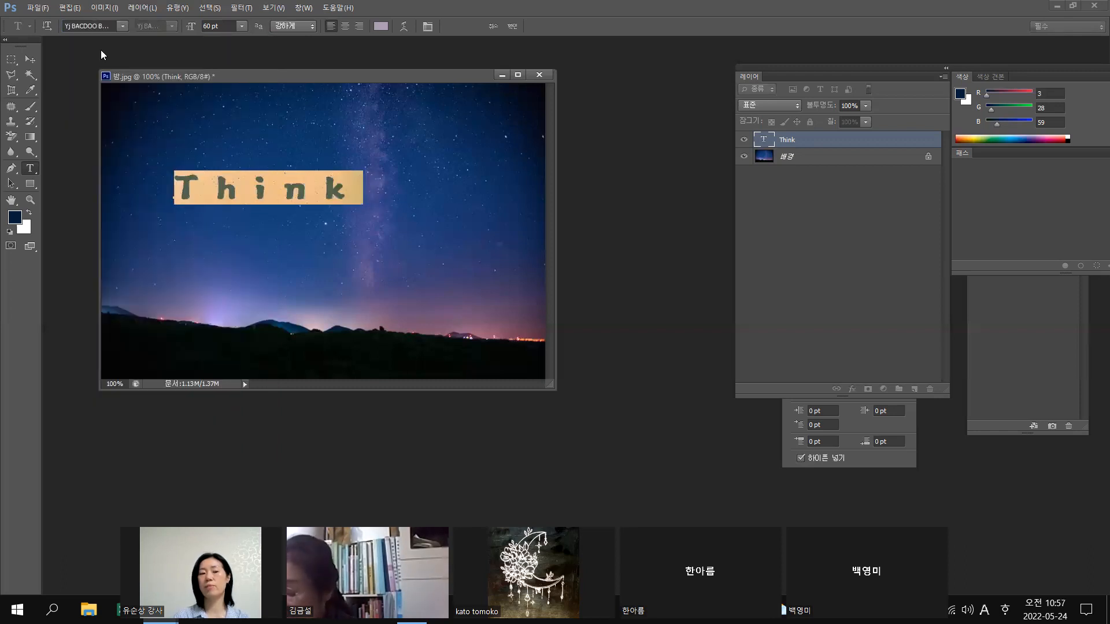
pyautogui.click(116, 28)
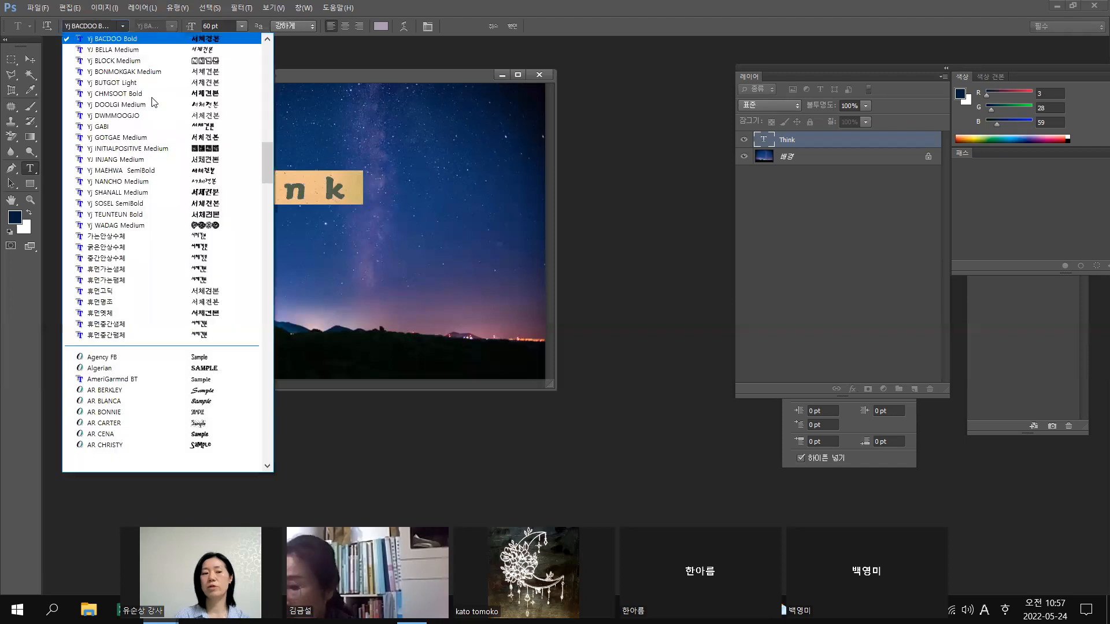
pyautogui.scroll(7, 163, 186)
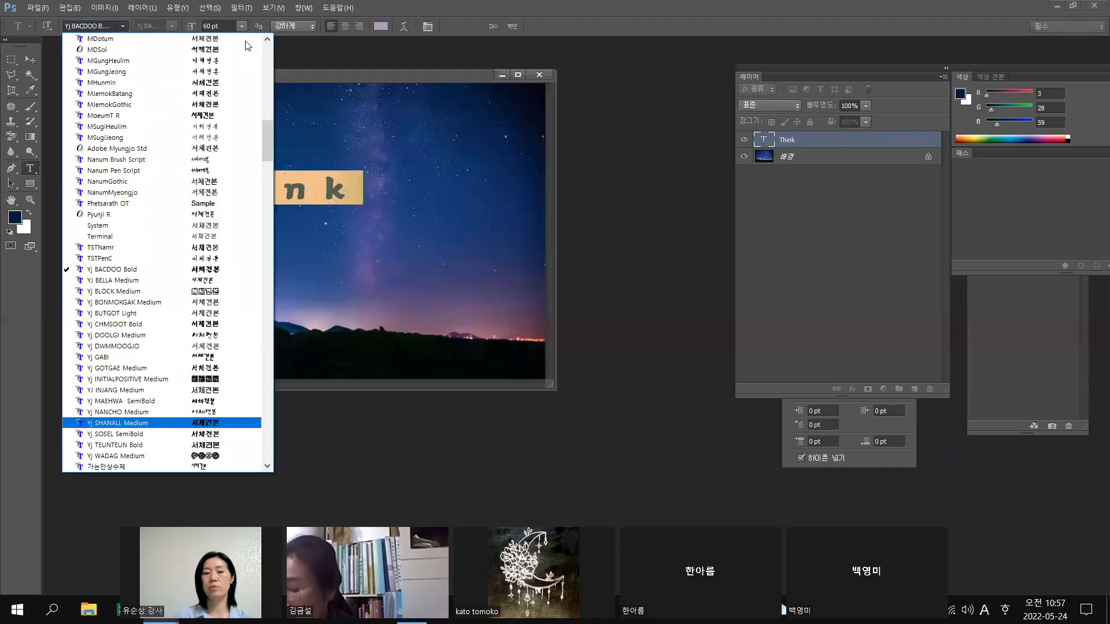
pyautogui.click(216, 50)
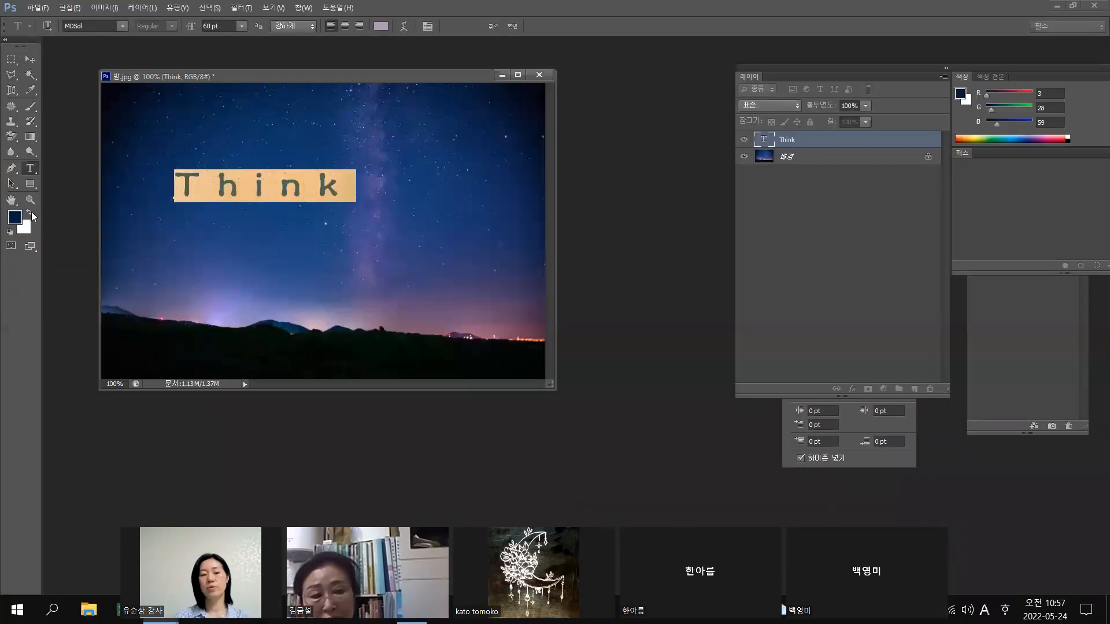
# Make the Think text white, commit it, and leave white as foreground colour
pyautogui.click(28, 212)
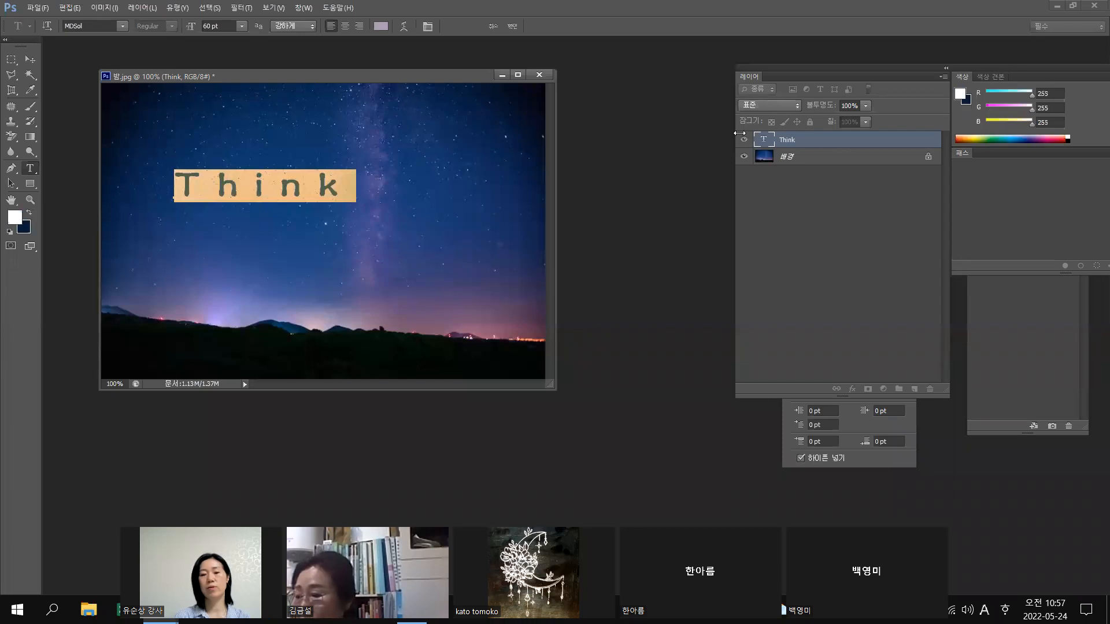
pyautogui.click(820, 141)
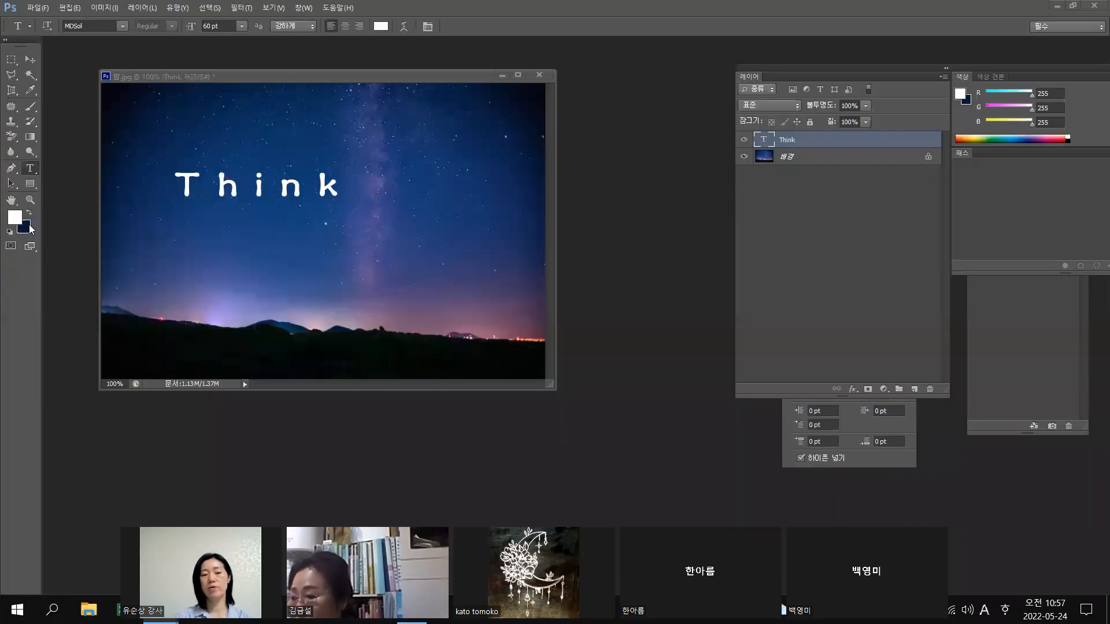
pyautogui.click(30, 213)
pyautogui.click(29, 213)
pyautogui.click(29, 213)
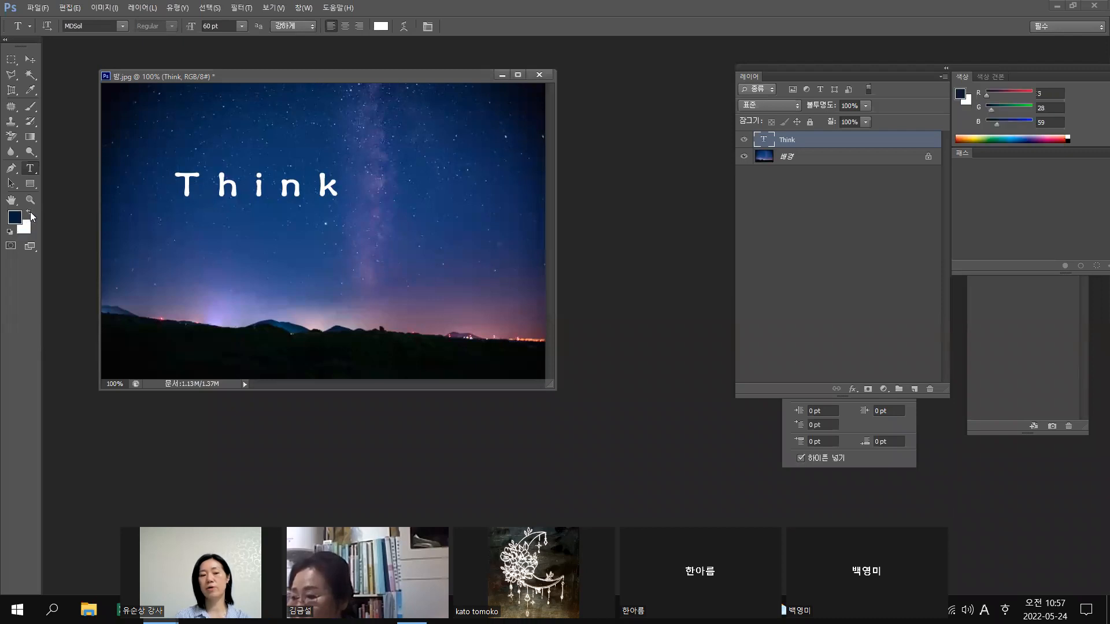
pyautogui.click(29, 214)
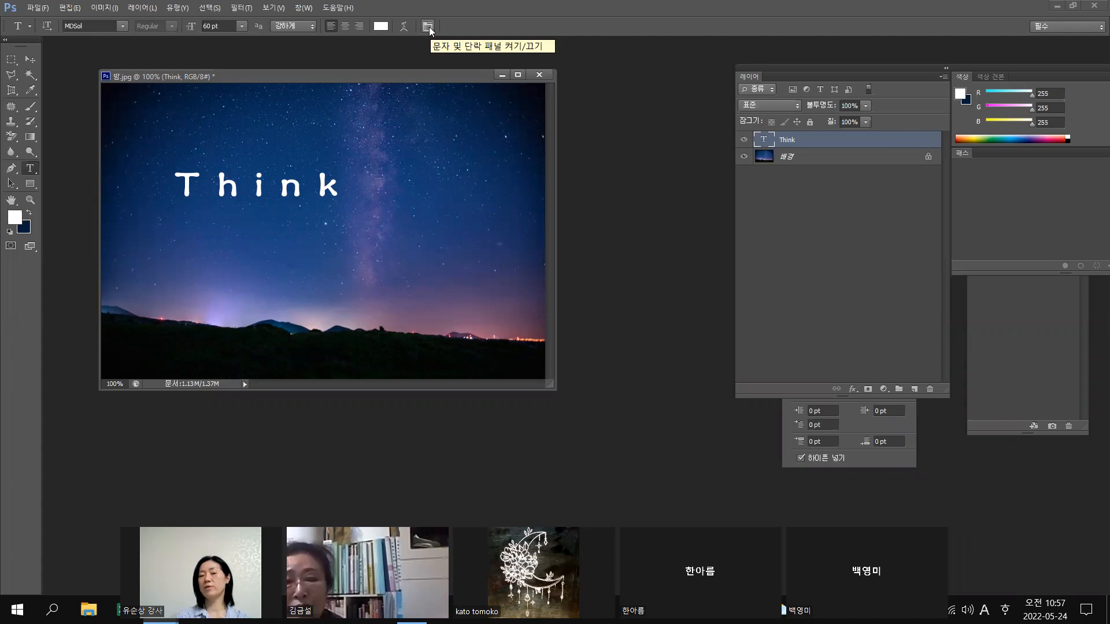
# Show the Character panel and position it beside the document
pyautogui.click(428, 27)
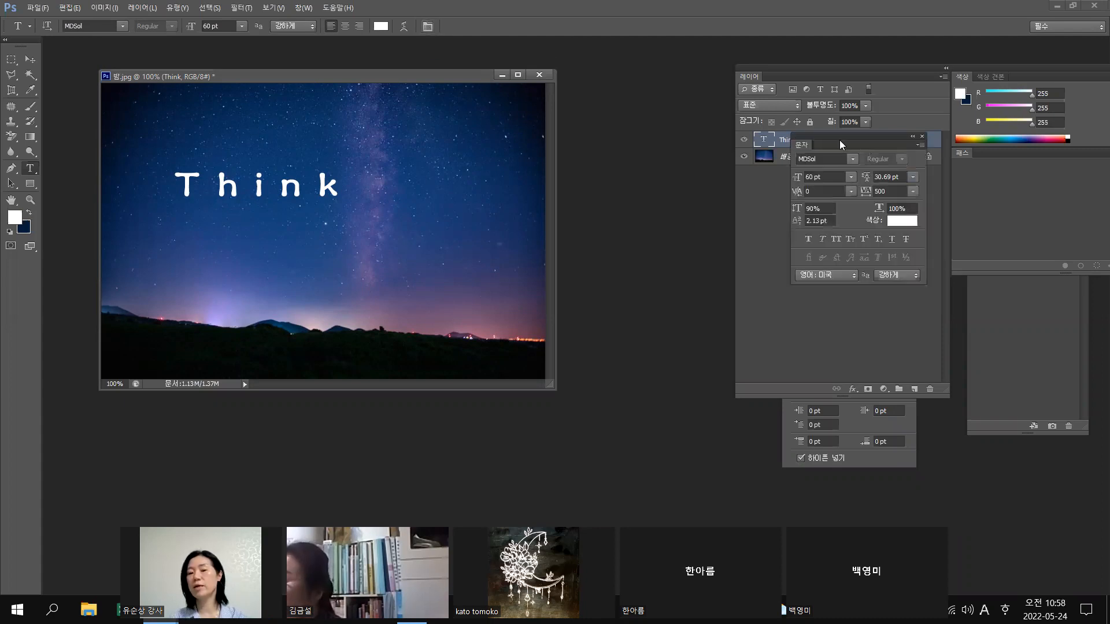
pyautogui.moveTo(839, 140); pyautogui.dragTo(745, 181)
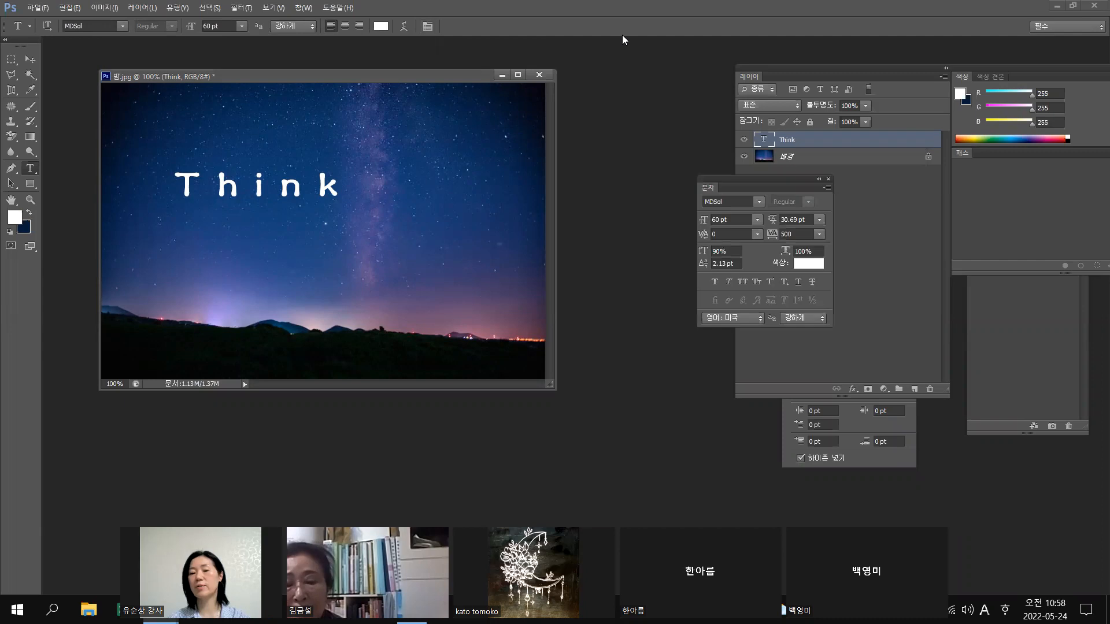
pyautogui.moveTo(634, 63); pyautogui.dragTo(628, 63)
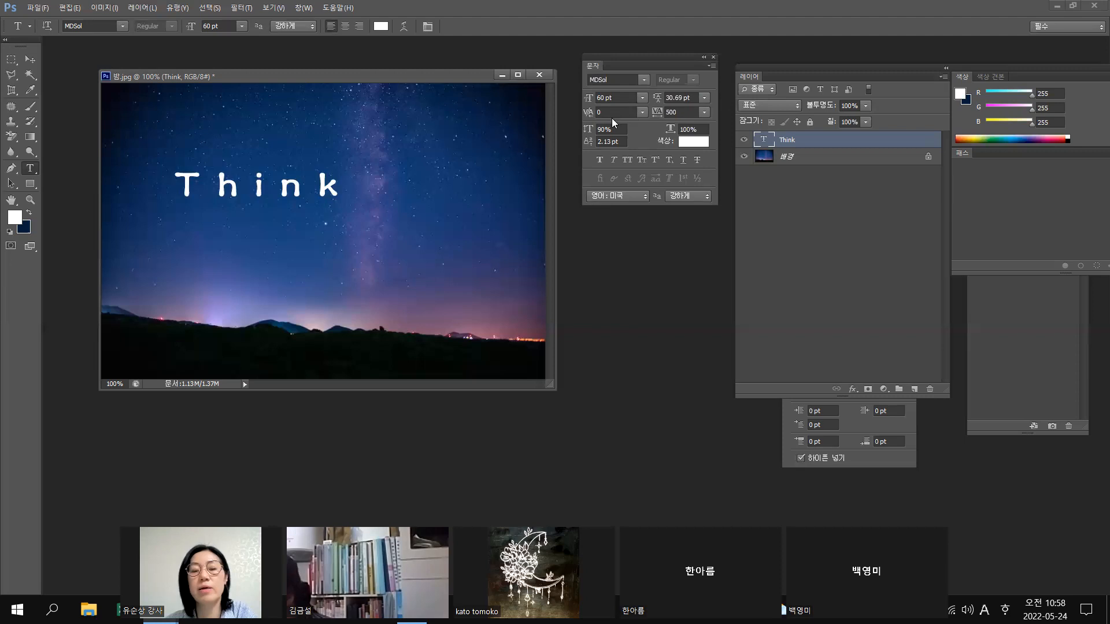
# Try tracking 0 and 10, then set Think's tracking to 50 and close the panel
pyautogui.click(705, 111)
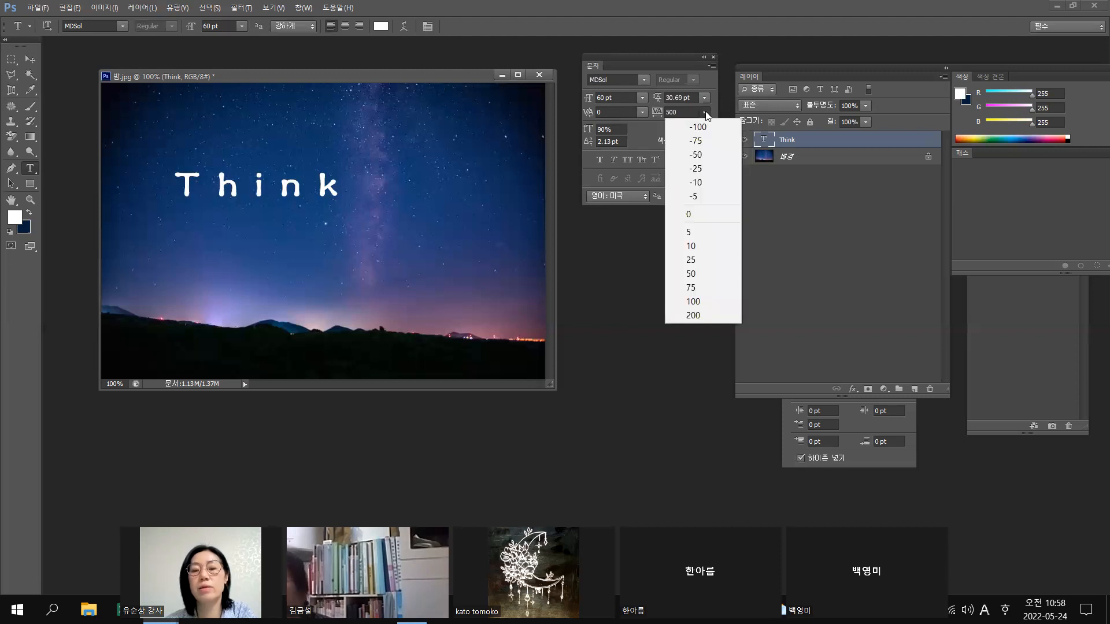
pyautogui.click(693, 217)
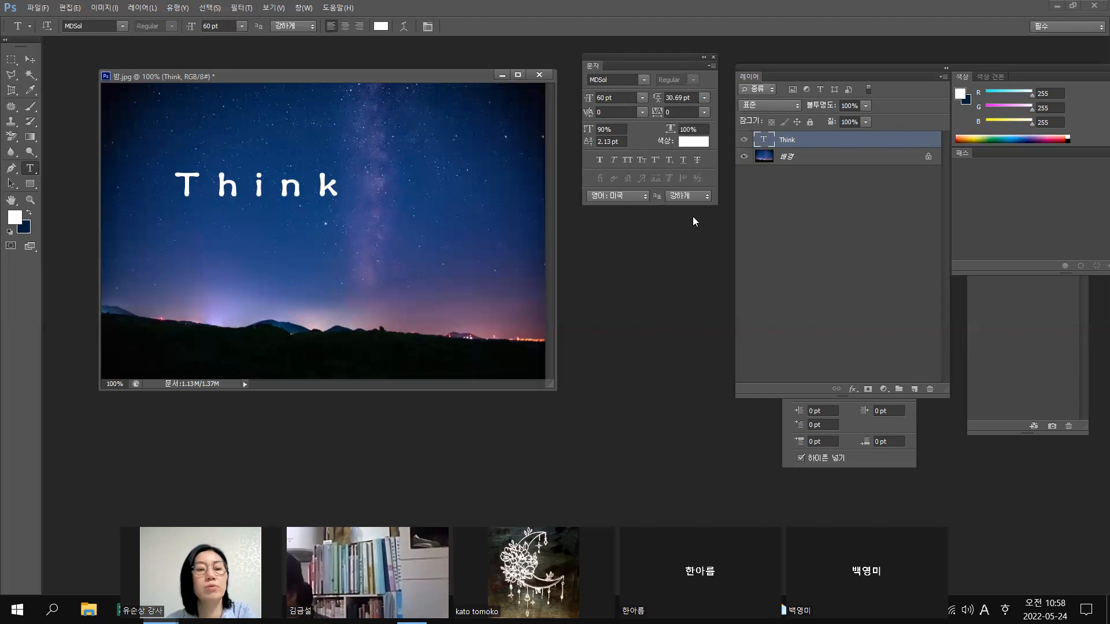
pyautogui.click(703, 114)
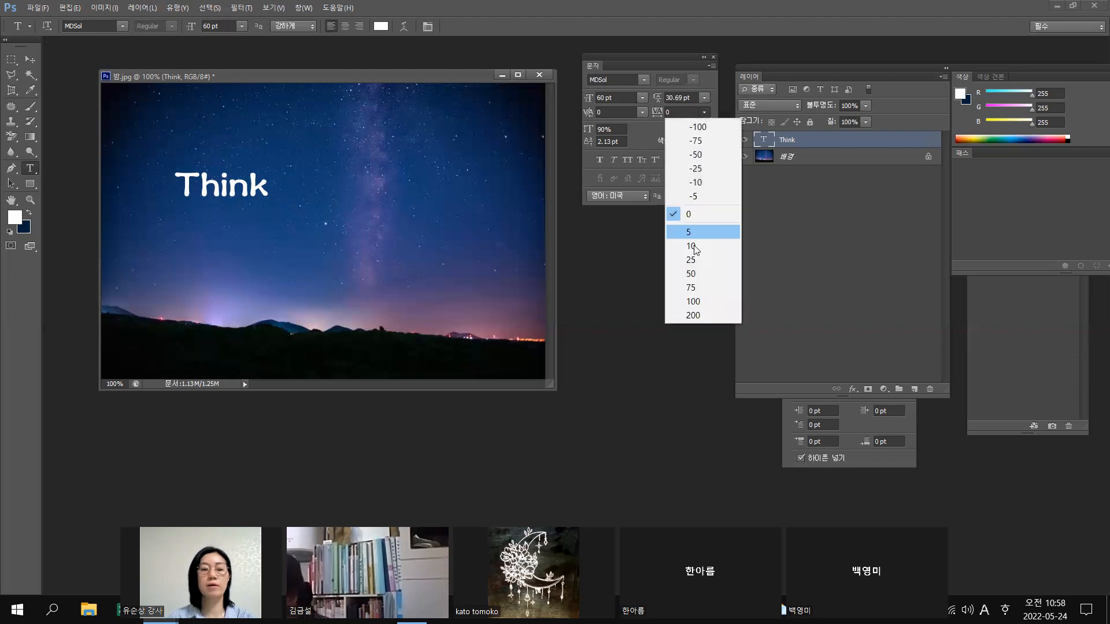
pyautogui.click(692, 246)
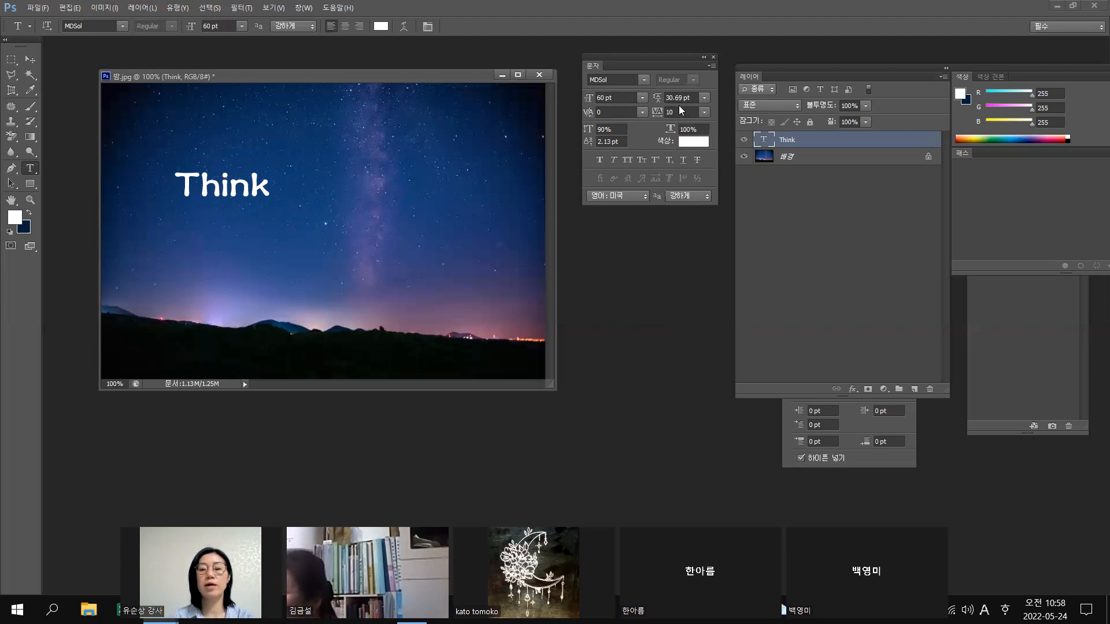
pyautogui.click(699, 129)
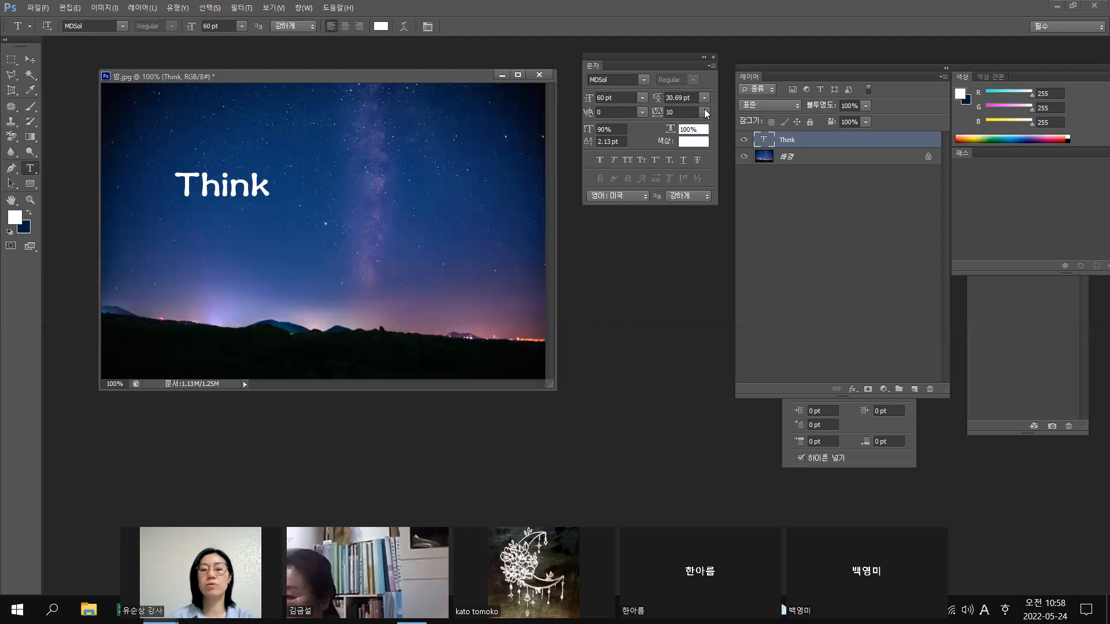
pyautogui.click(704, 111)
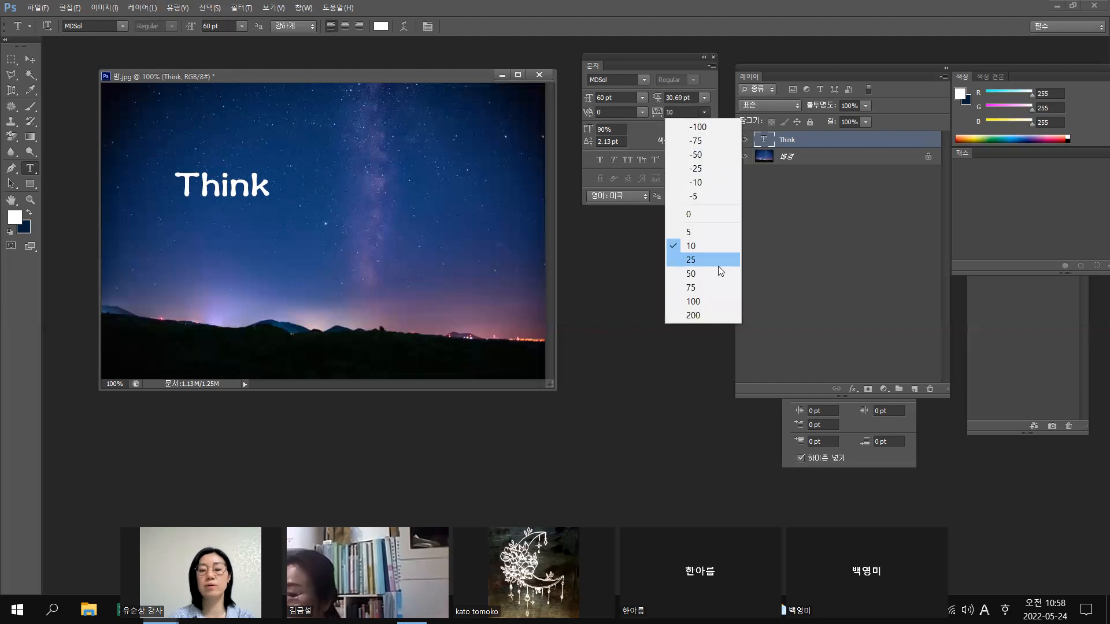
pyautogui.click(697, 274)
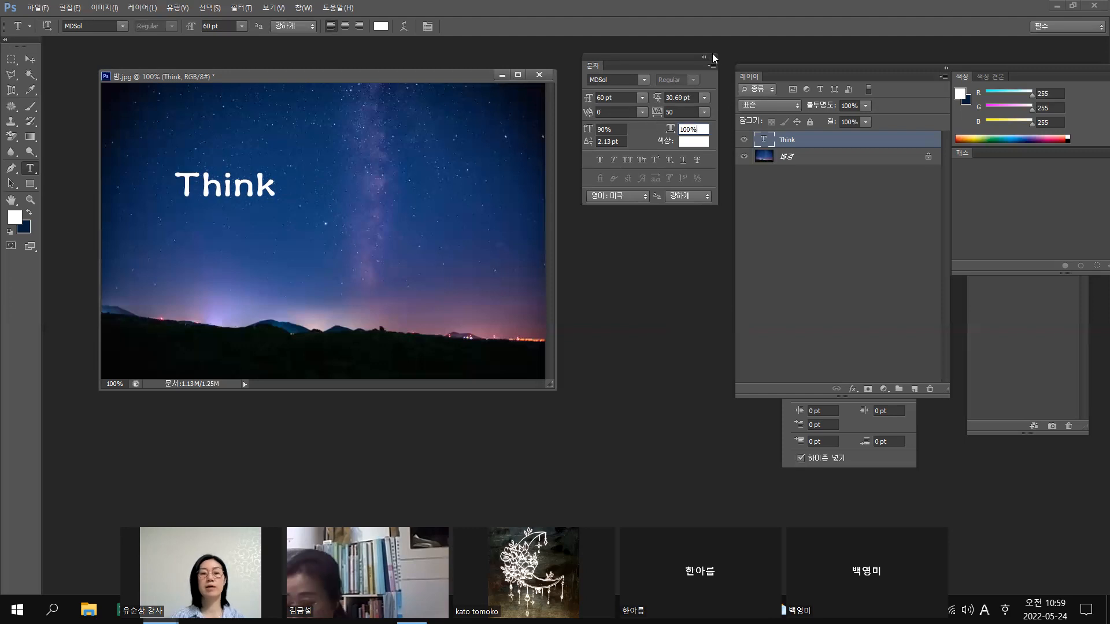
pyautogui.click(761, 152)
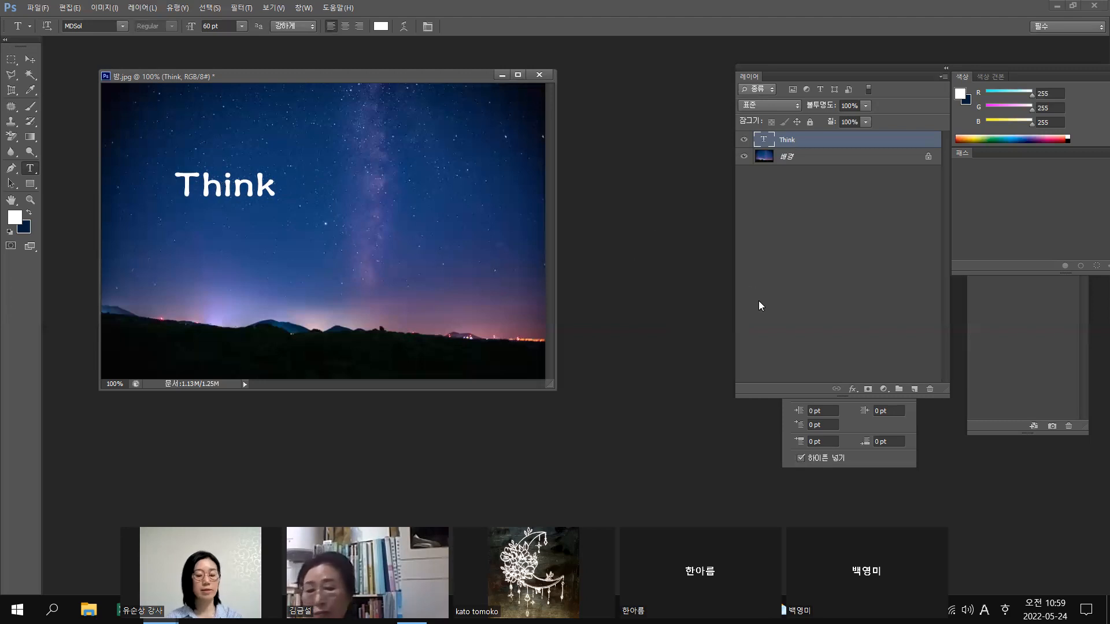
# Scale Think to about 184% by 155% and place it upper-centre over the Milky Way
pyautogui.hotkey('ctrl', 't')
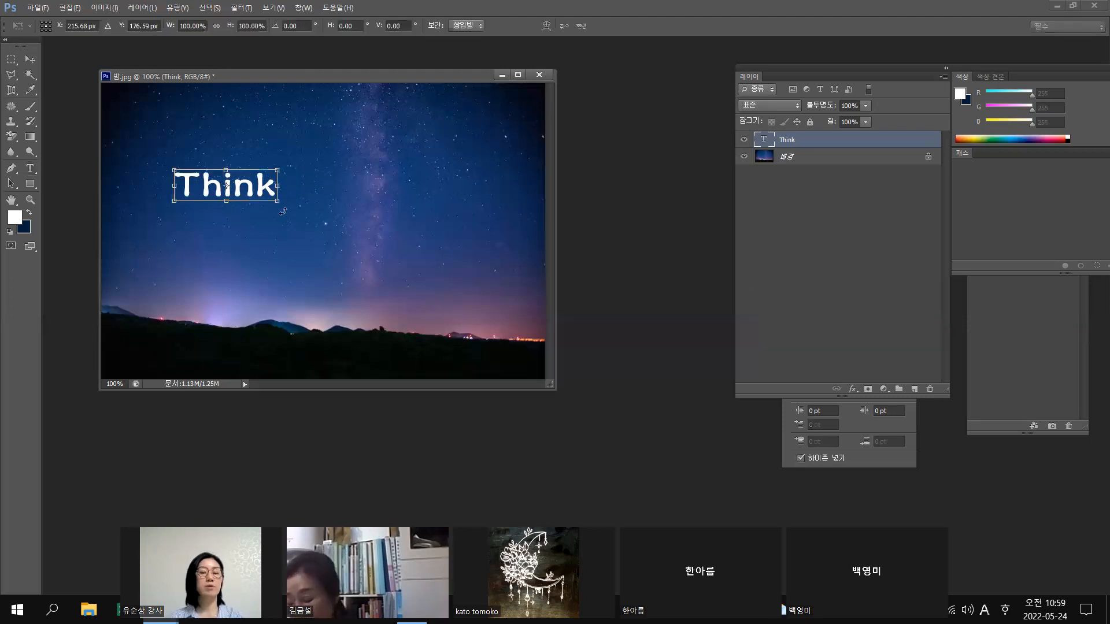
pyautogui.moveTo(276, 201); pyautogui.dragTo(447, 159)
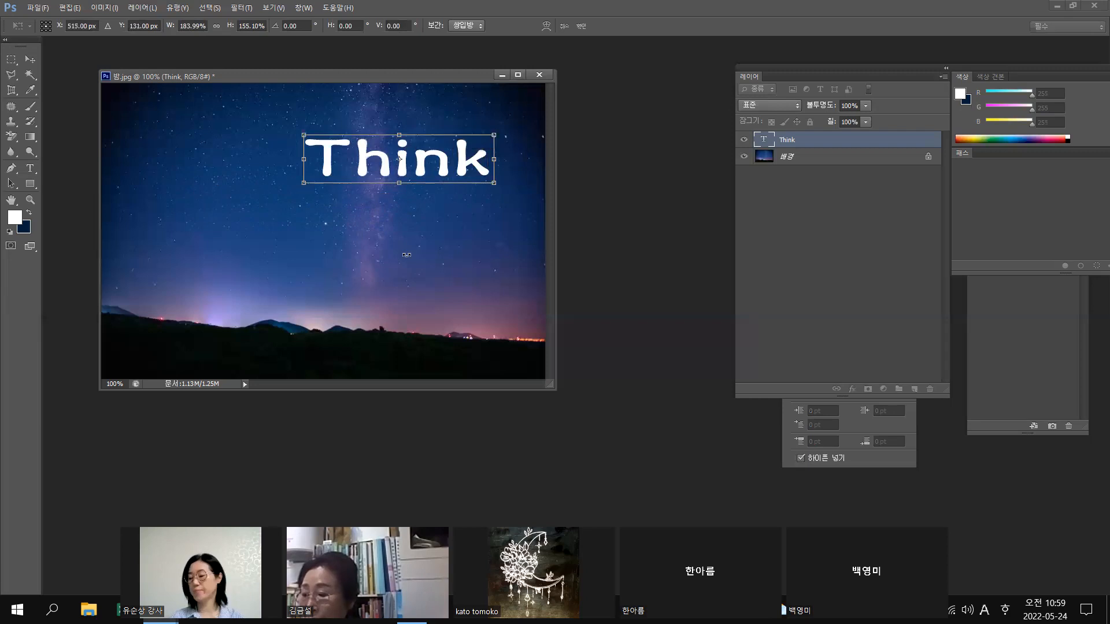
pyautogui.moveTo(464, 175)
pyautogui.mouseDown()
pyautogui.moveTo(463, 190)
pyautogui.moveTo(463, 176)
pyautogui.mouseUp()
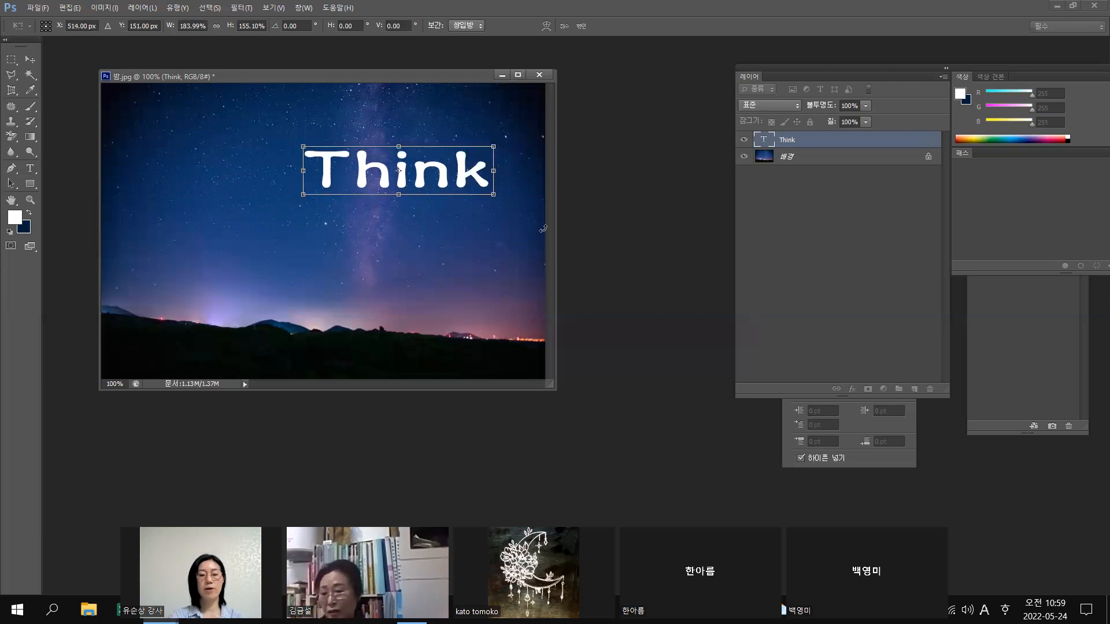
pyautogui.press('Return')
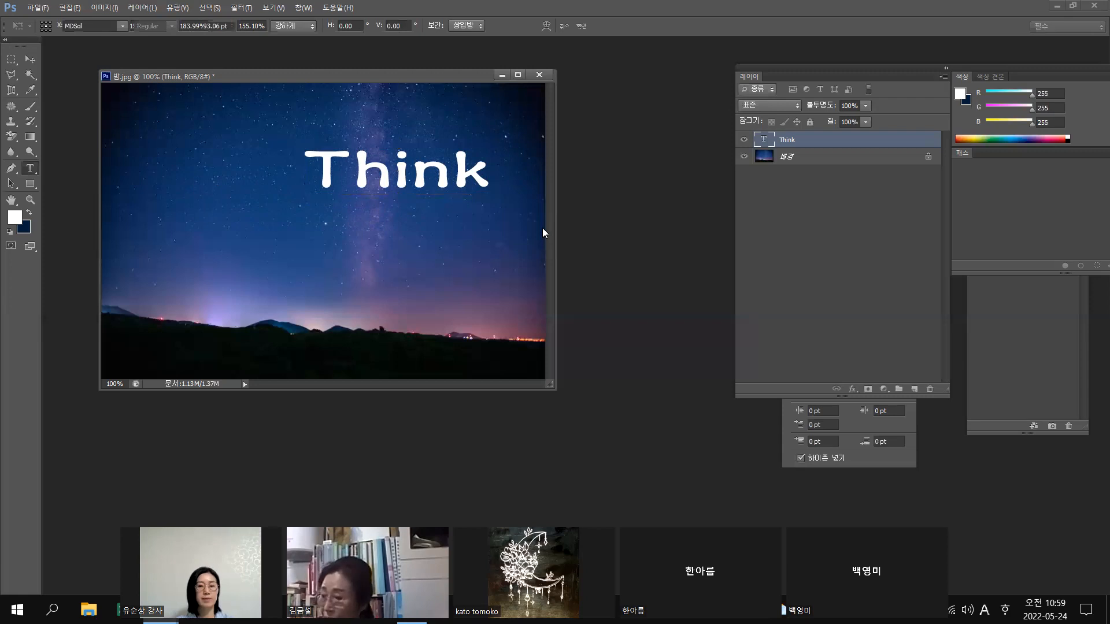
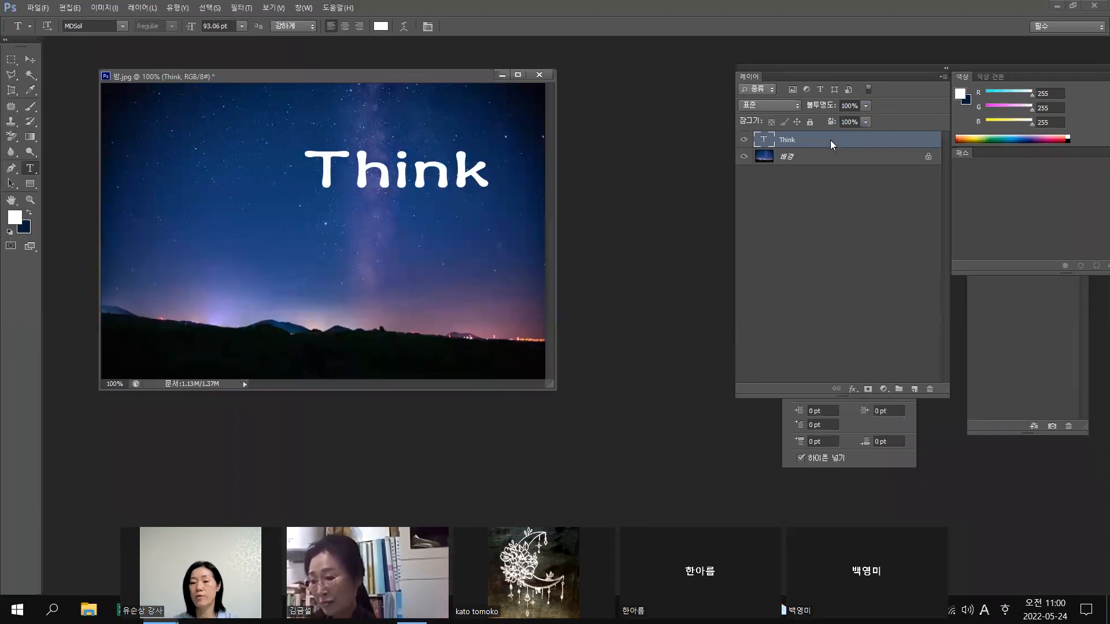
# Rasterize the Think type layer and pick the Rectangular Marquee tool
pyautogui.rightClick(830, 141)
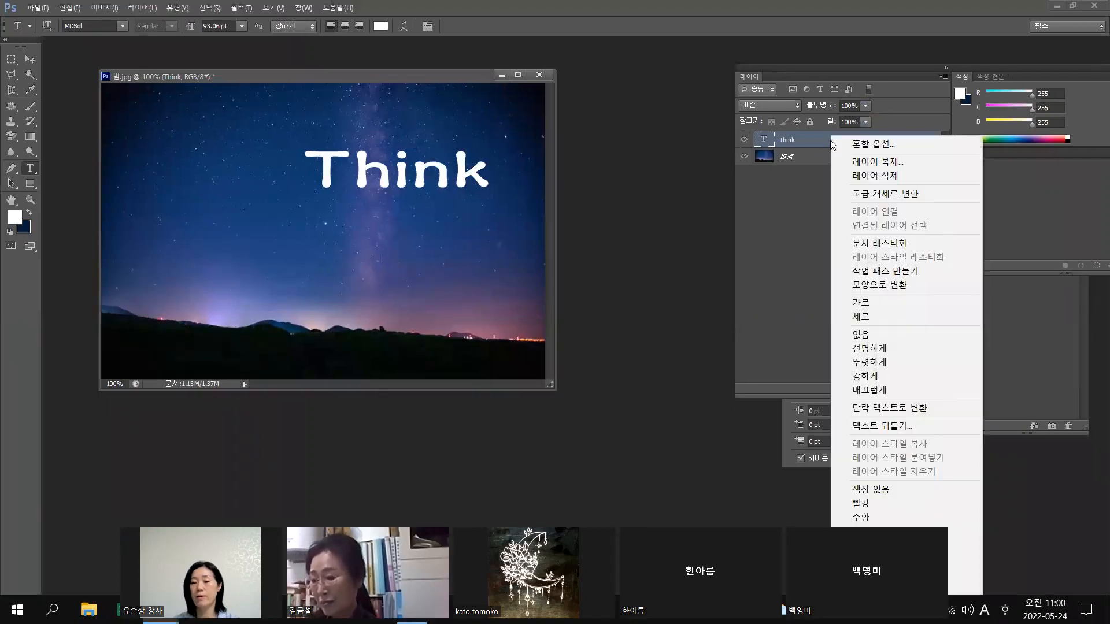
pyautogui.click(894, 243)
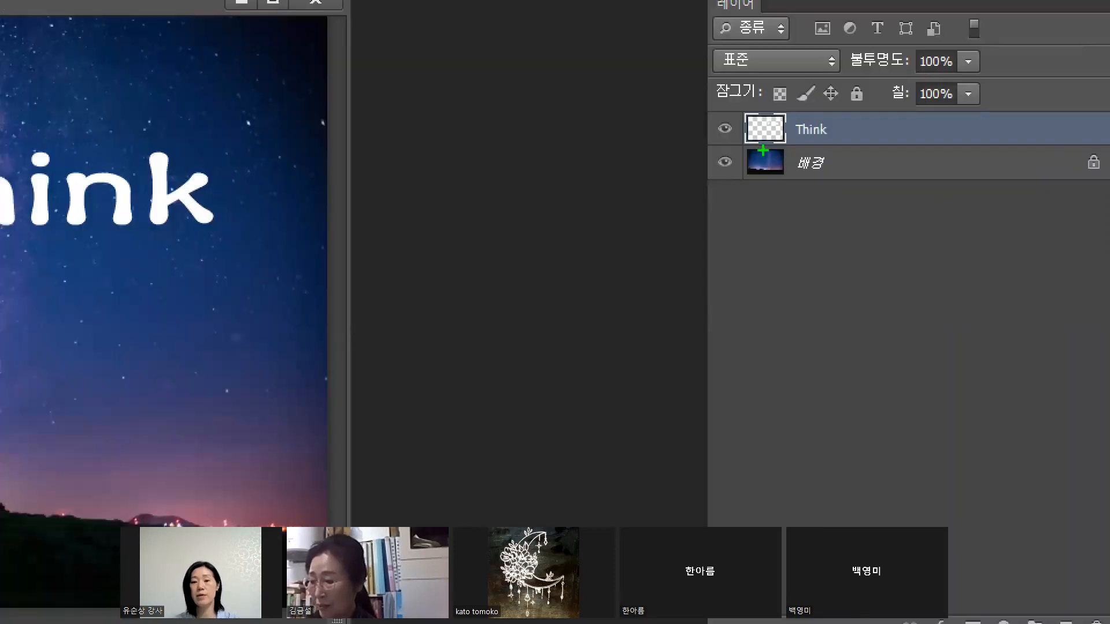
pyautogui.moveTo(782, 148); pyautogui.dragTo(779, 150)
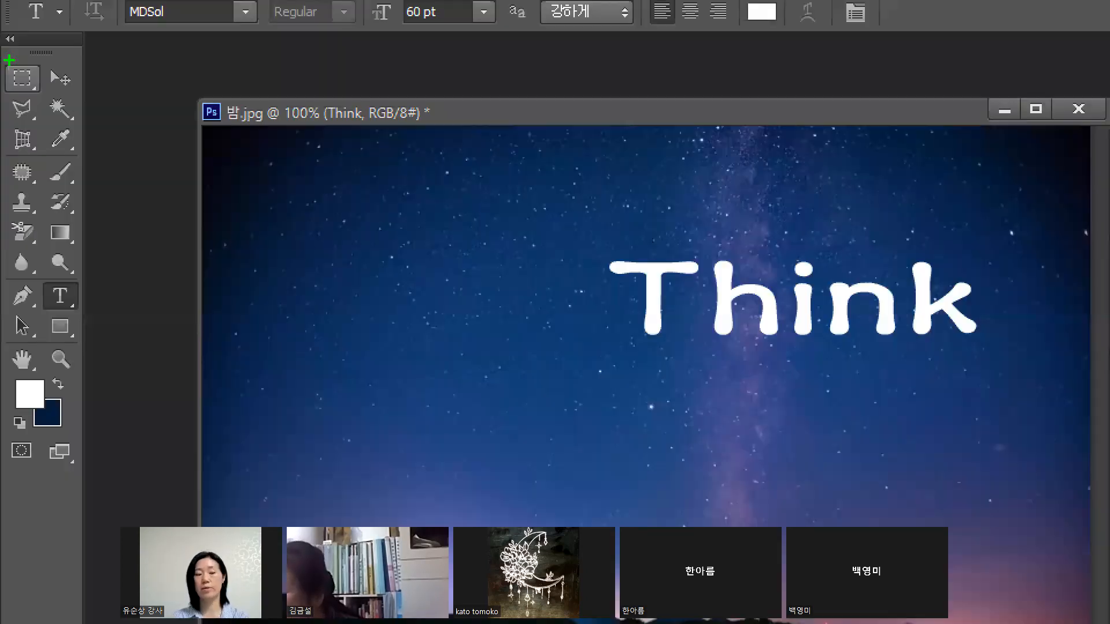
pyautogui.moveTo(9, 60); pyautogui.dragTo(62, 33)
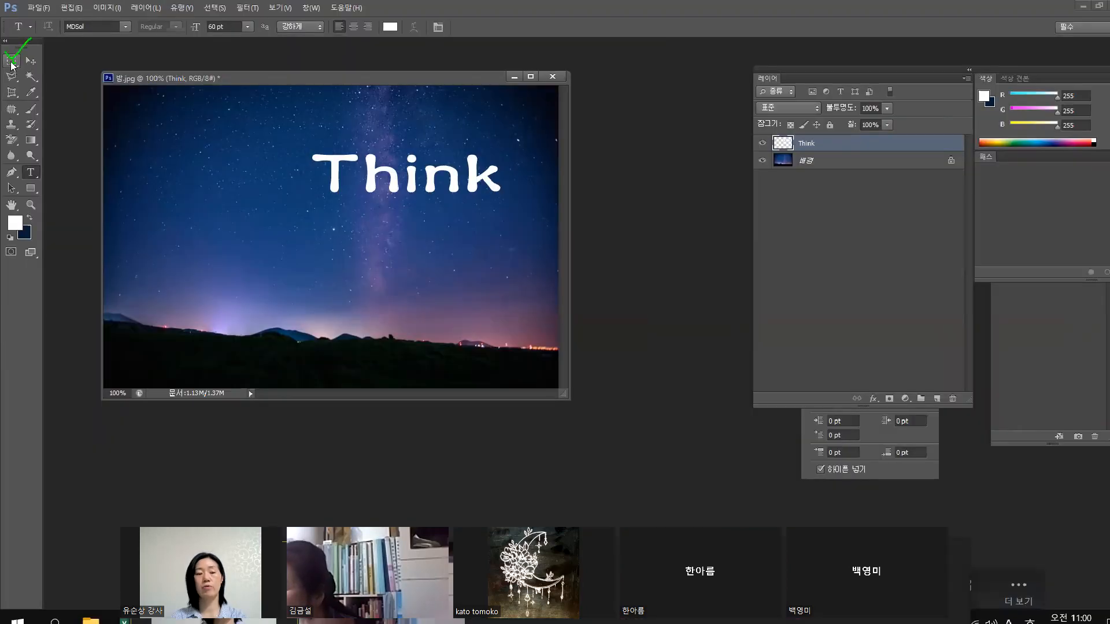
pyautogui.click(11, 60)
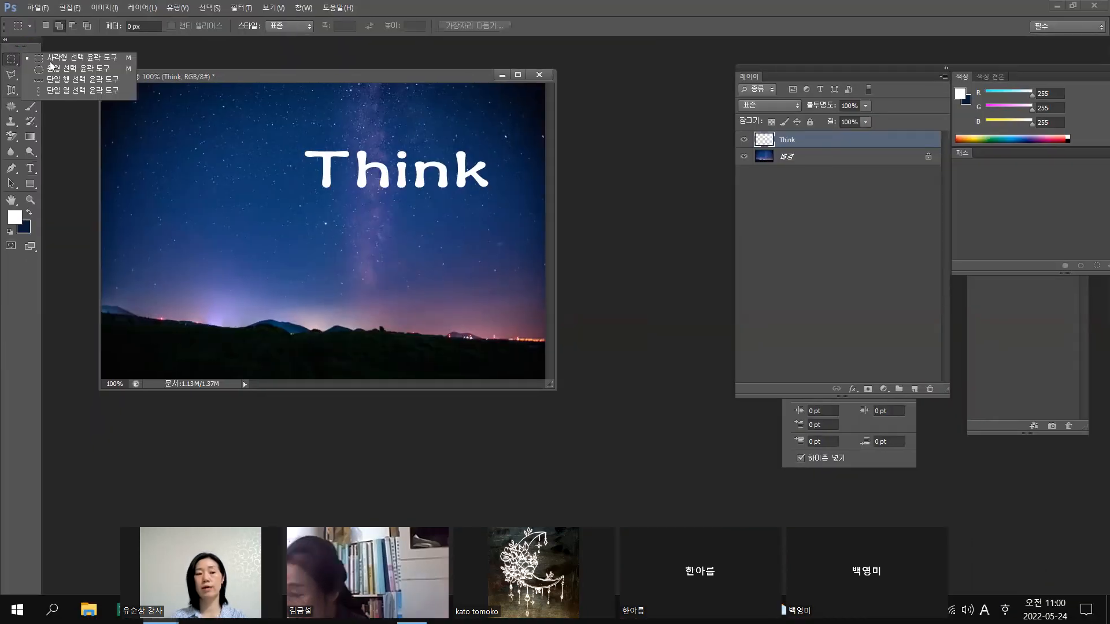
# Marquee the top of the k's stroke, transform it up to the photo's top edge, and deselect
pyautogui.click(51, 63)
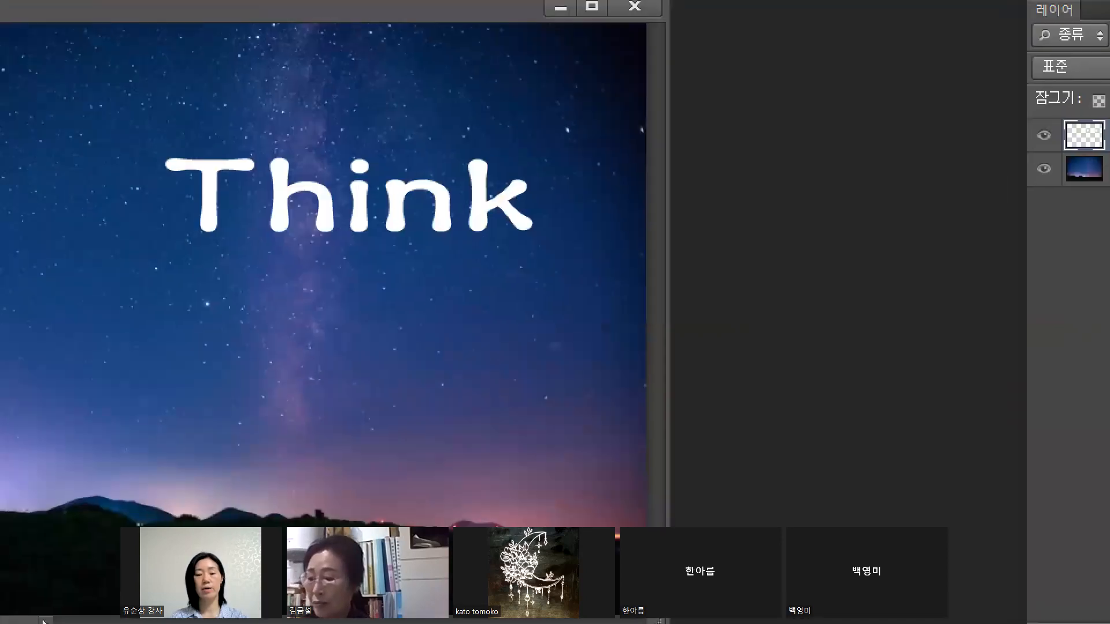
pyautogui.moveTo(456, 148)
pyautogui.mouseDown()
pyautogui.moveTo(458, 181)
pyautogui.moveTo(459, 144)
pyautogui.mouseUp()
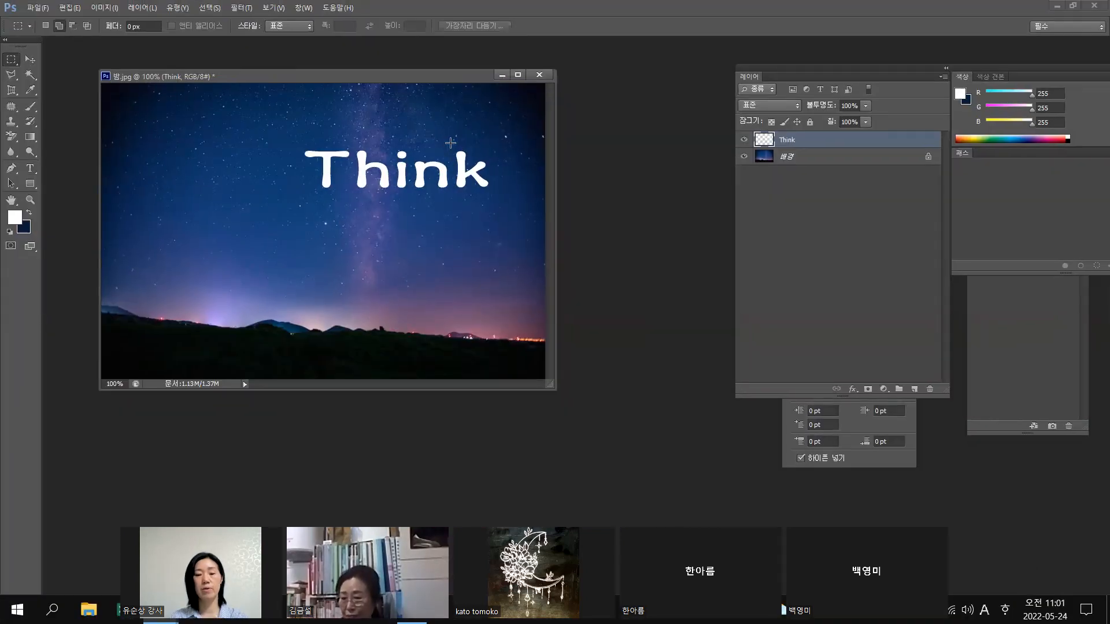
pyautogui.moveTo(452, 144); pyautogui.dragTo(468, 161)
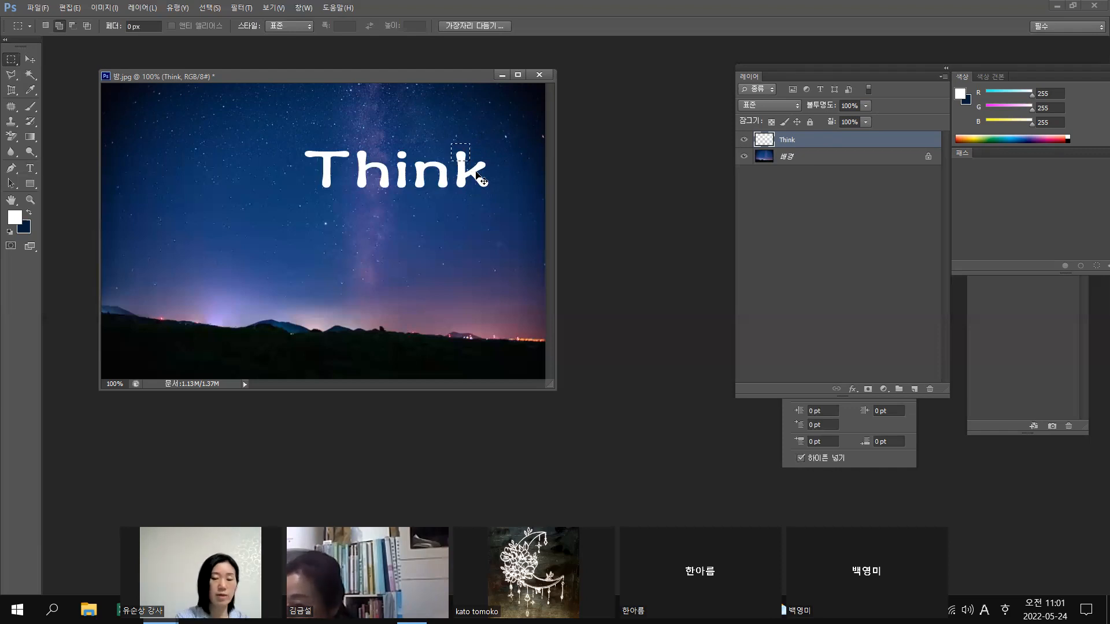
pyautogui.hotkey('ctrl', 't')
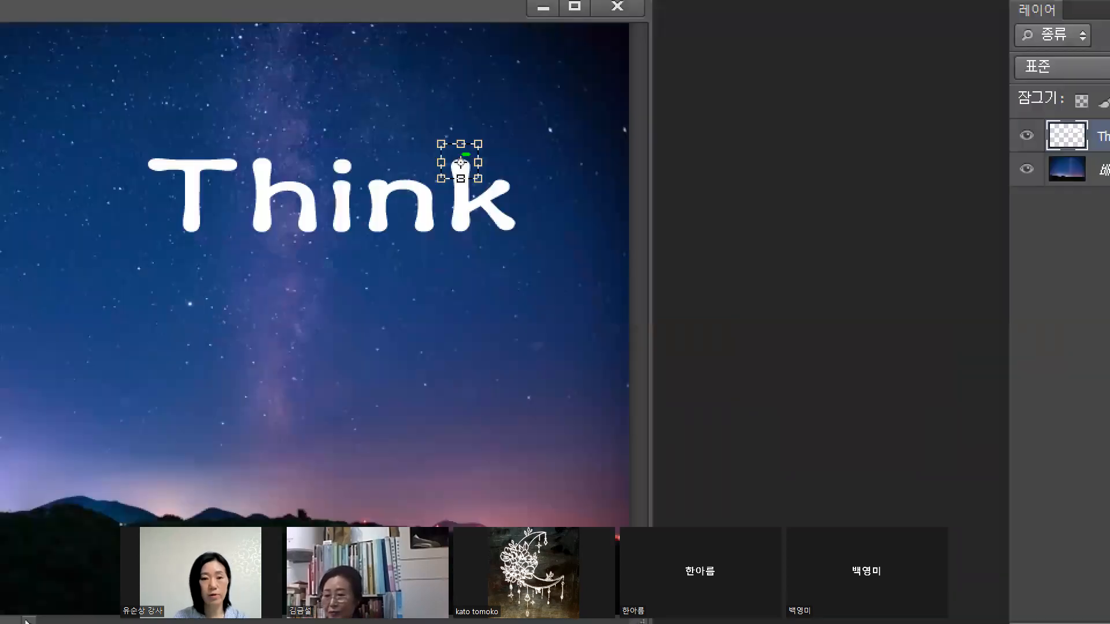
pyautogui.moveTo(466, 154)
pyautogui.mouseDown()
pyautogui.moveTo(474, 21)
pyautogui.moveTo(451, 47)
pyautogui.moveTo(497, 54)
pyautogui.mouseUp()
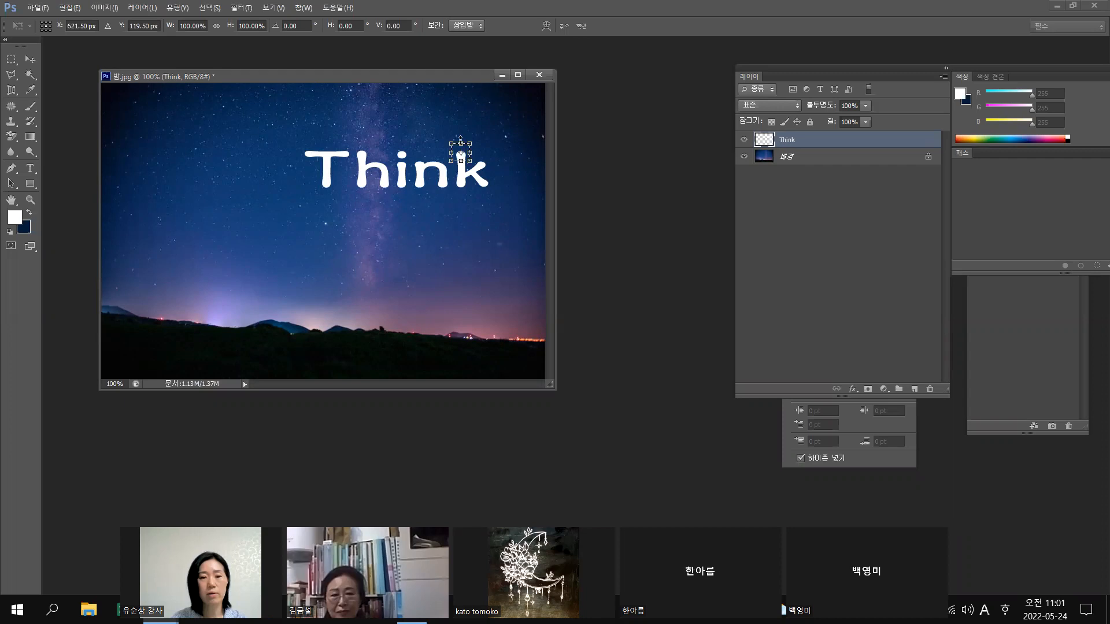
pyautogui.moveTo(461, 140); pyautogui.dragTo(450, 18)
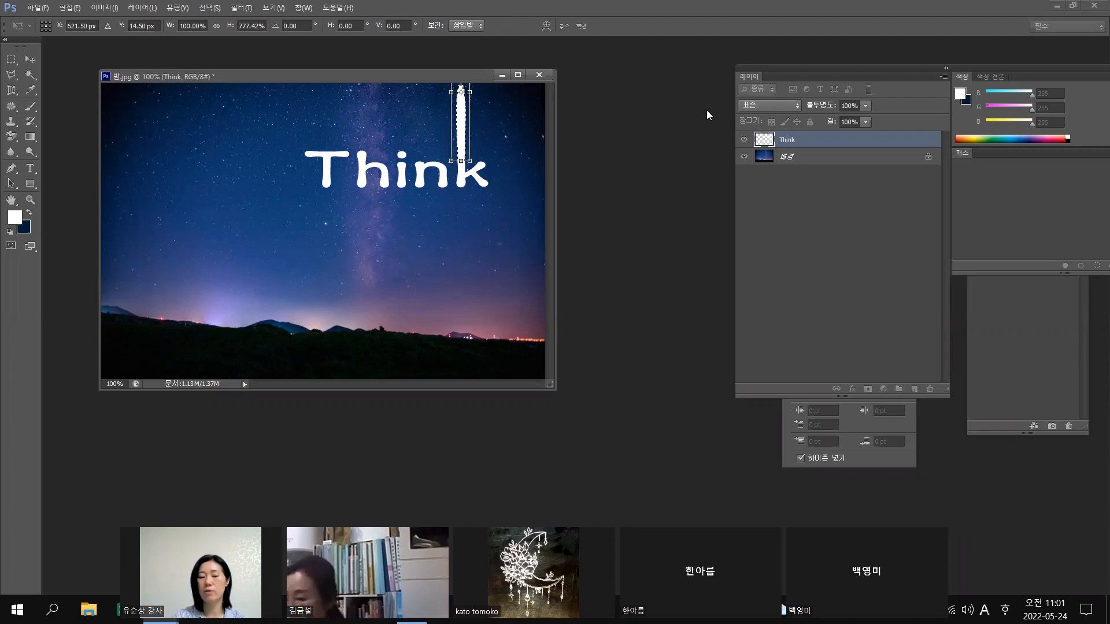
pyautogui.press('Return')
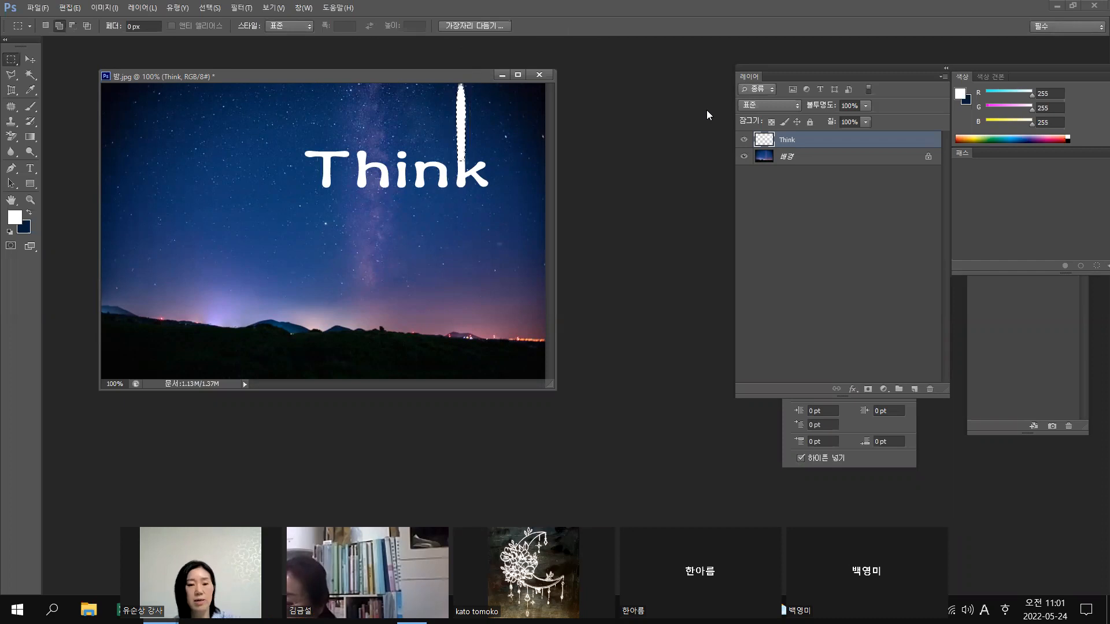
pyautogui.hotkey('ctrl', 'd')
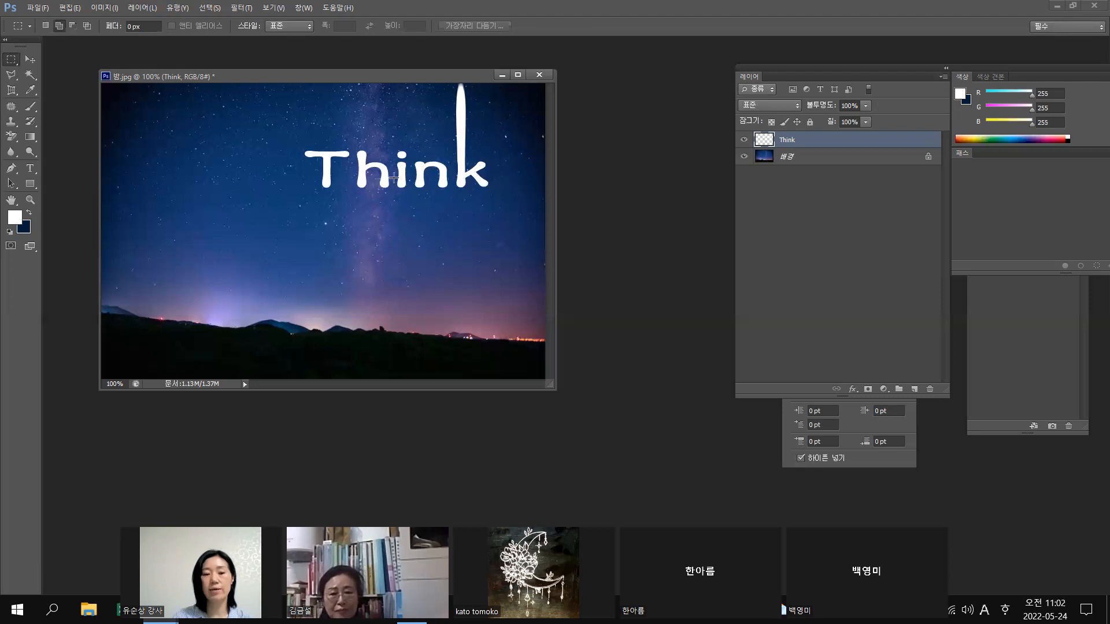
# Stretch the bottom of the i's stem downward so Think reads Thjnk, then deselect
pyautogui.moveTo(393, 178); pyautogui.dragTo(409, 191)
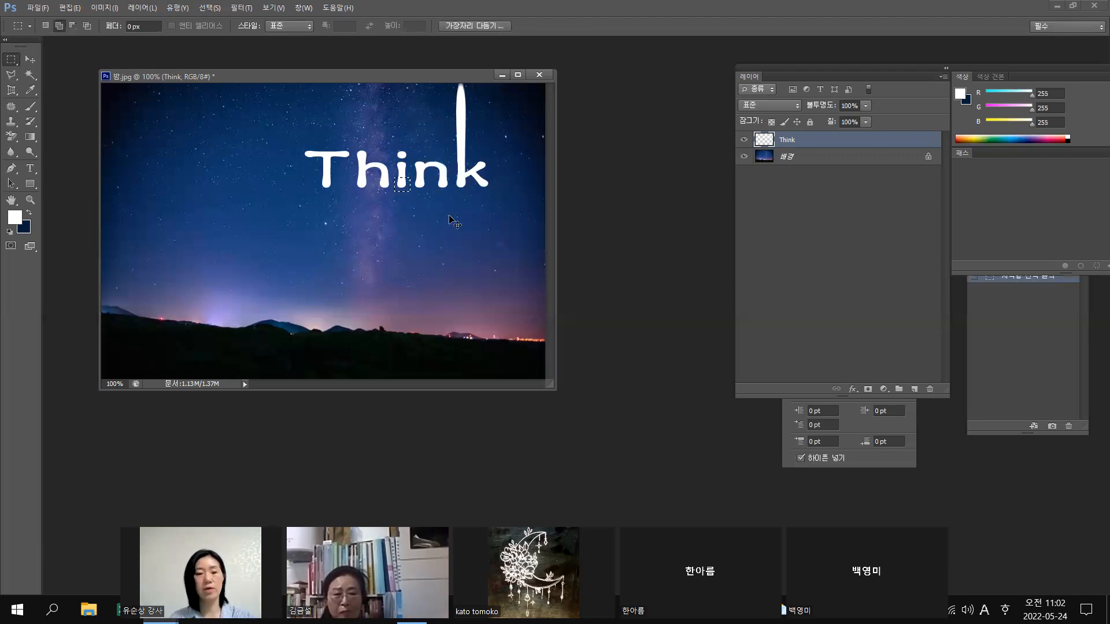
pyautogui.hotkey('ctrl', 't')
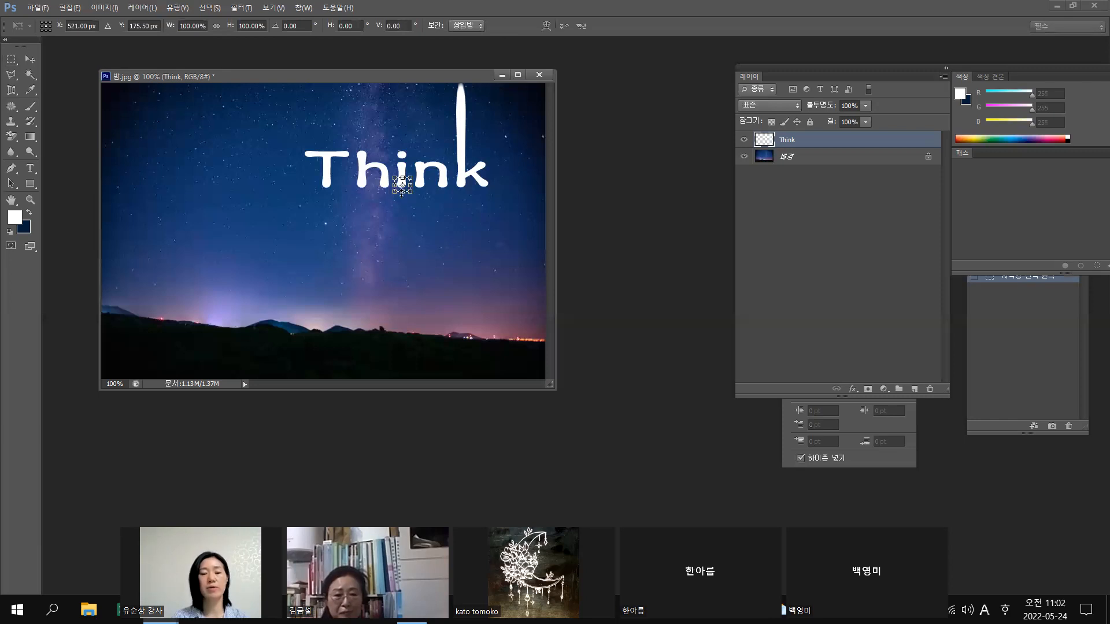
pyautogui.moveTo(403, 193); pyautogui.dragTo(397, 214)
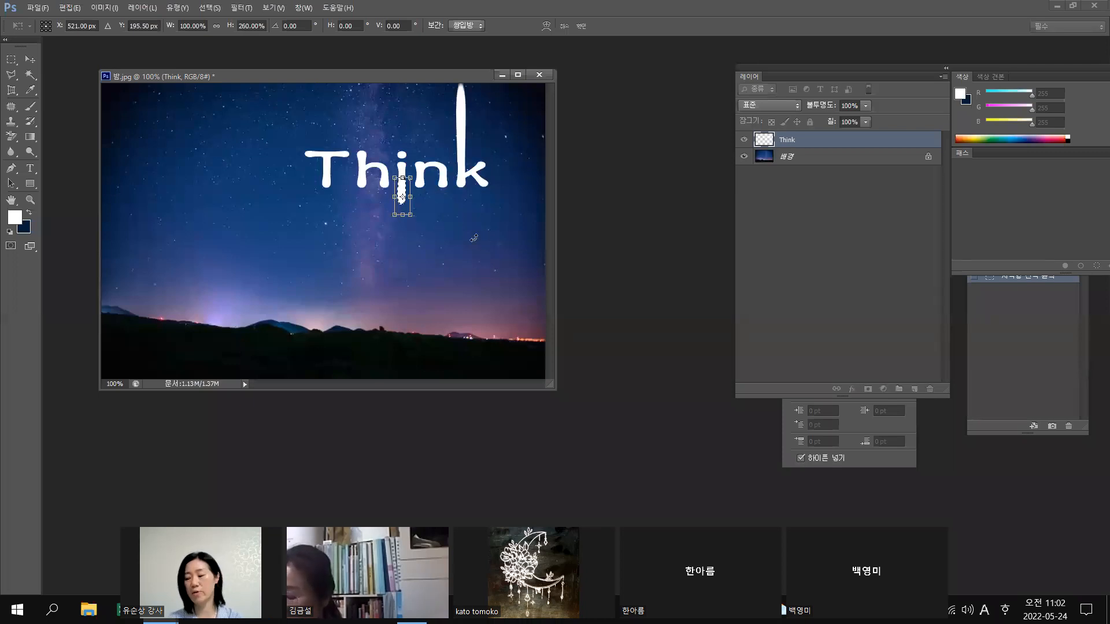
pyautogui.press('Return')
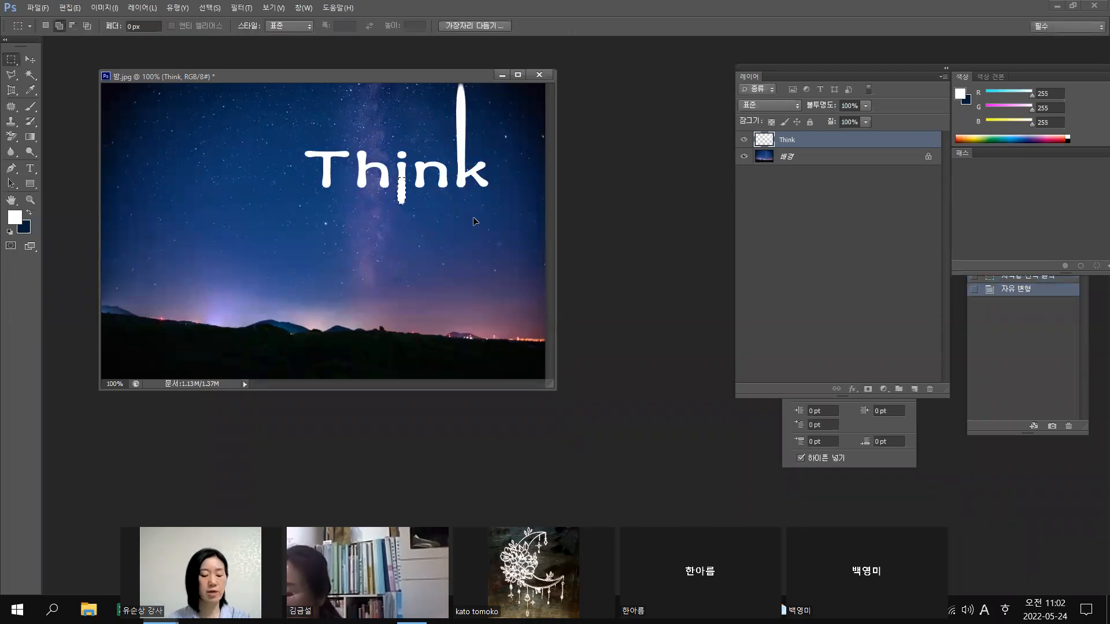
pyautogui.hotkey('ctrl', 'd')
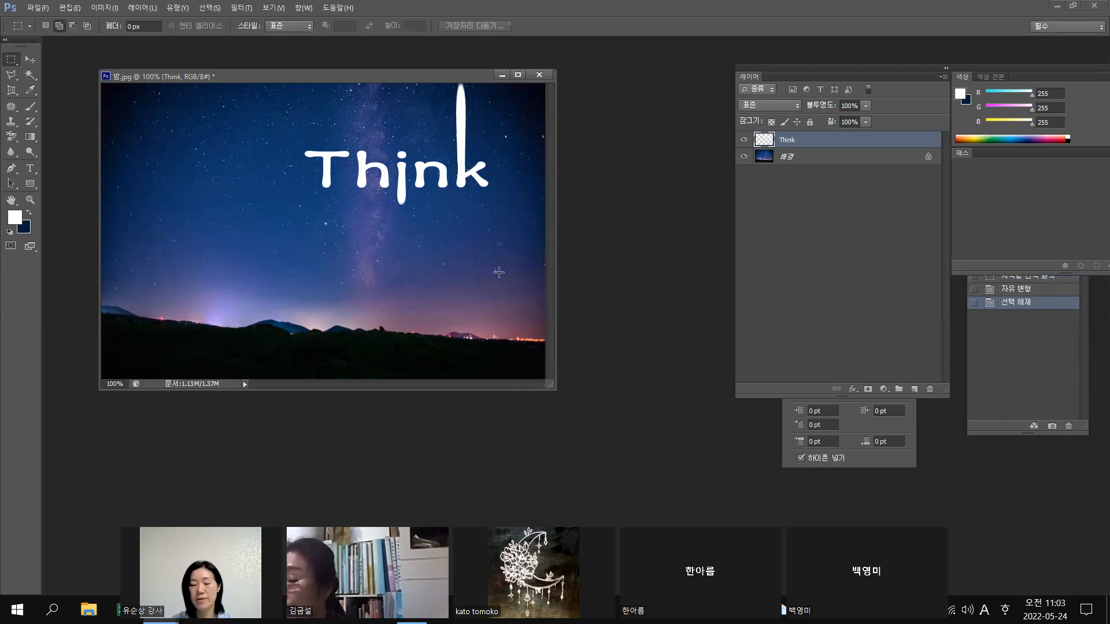
pyautogui.click(30, 169)
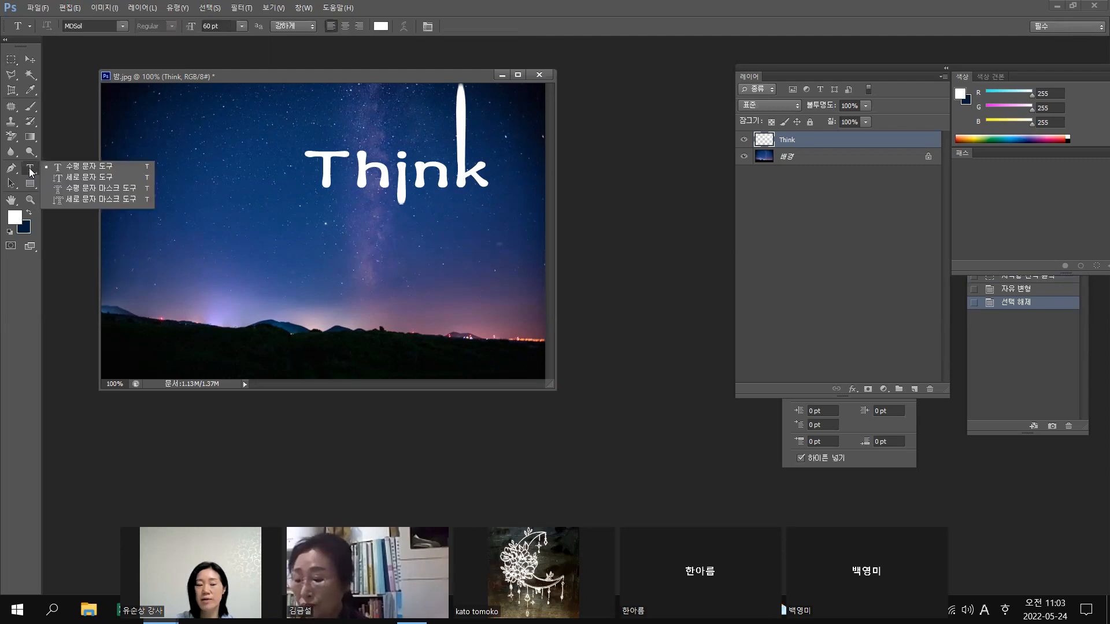
# Type '06/24 sat pm6:00' at 30 pt beneath Thjnk and commit it
pyautogui.click(71, 169)
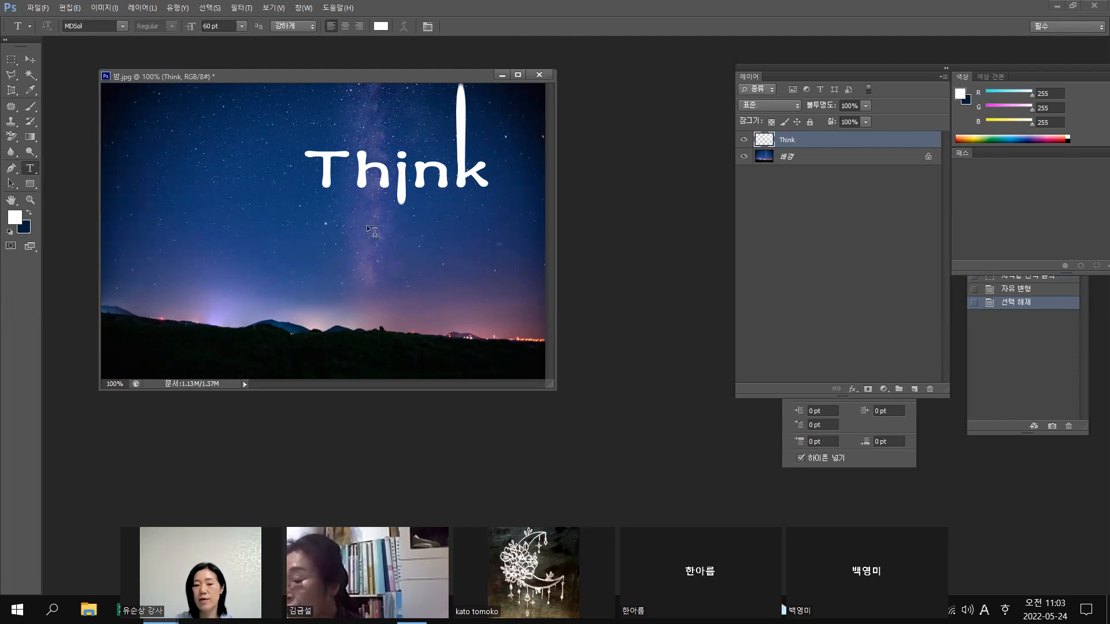
pyautogui.click(303, 229)
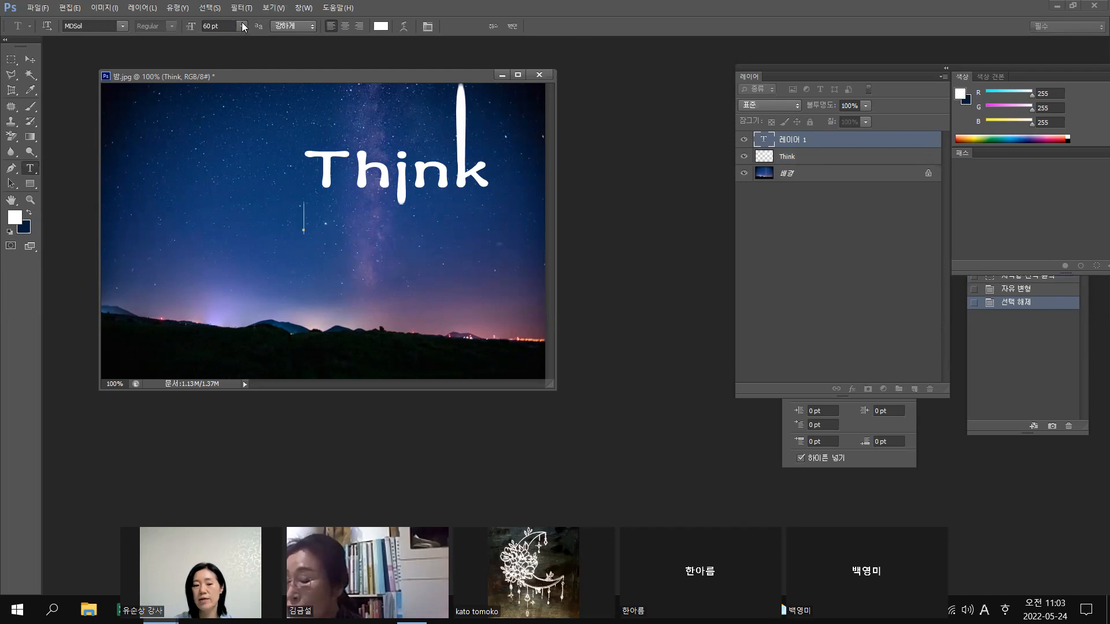
pyautogui.click(242, 24)
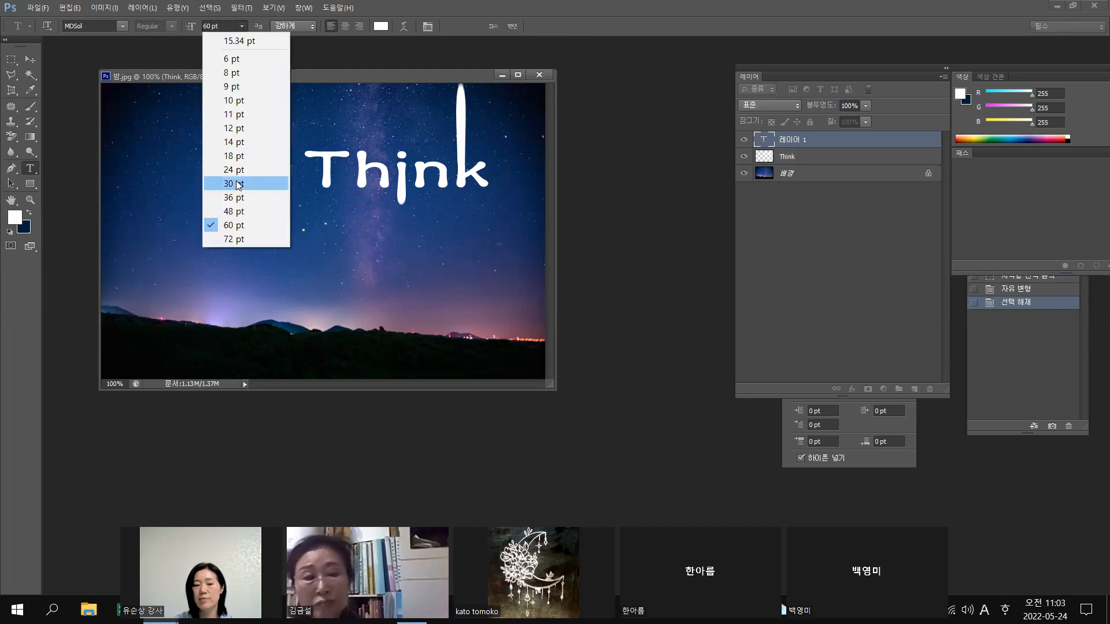
pyautogui.click(255, 192)
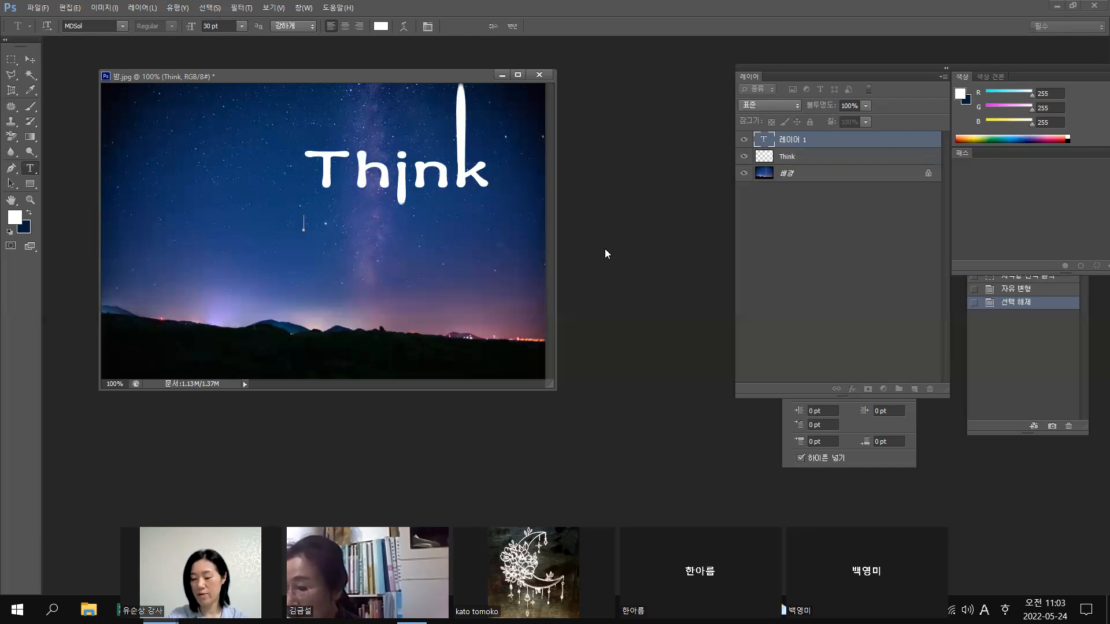
pyautogui.write('06/')
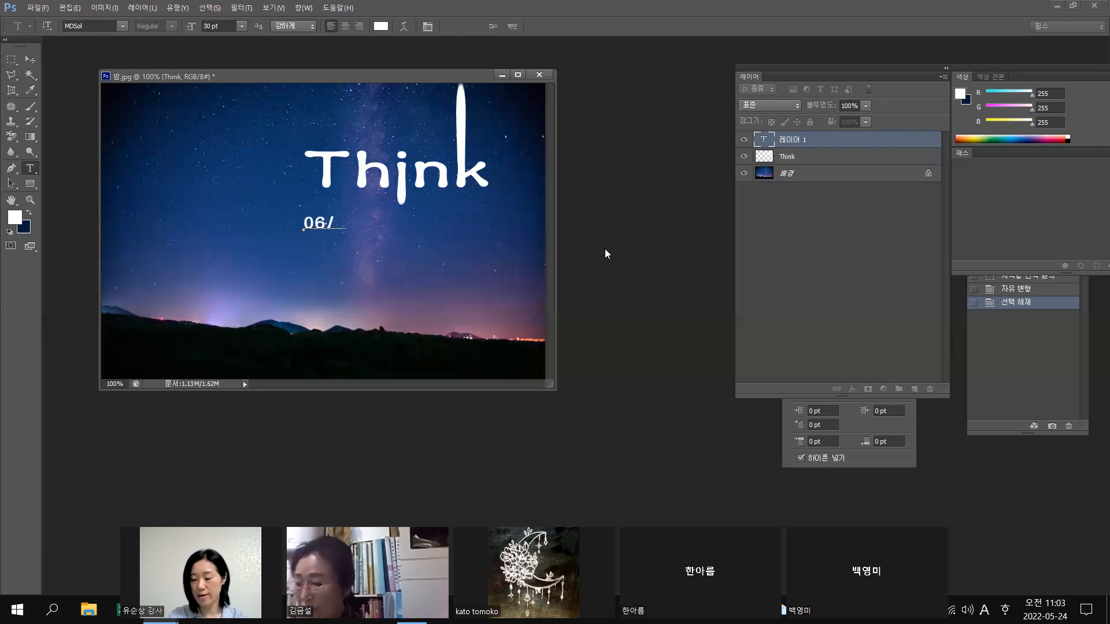
pyautogui.write('24')
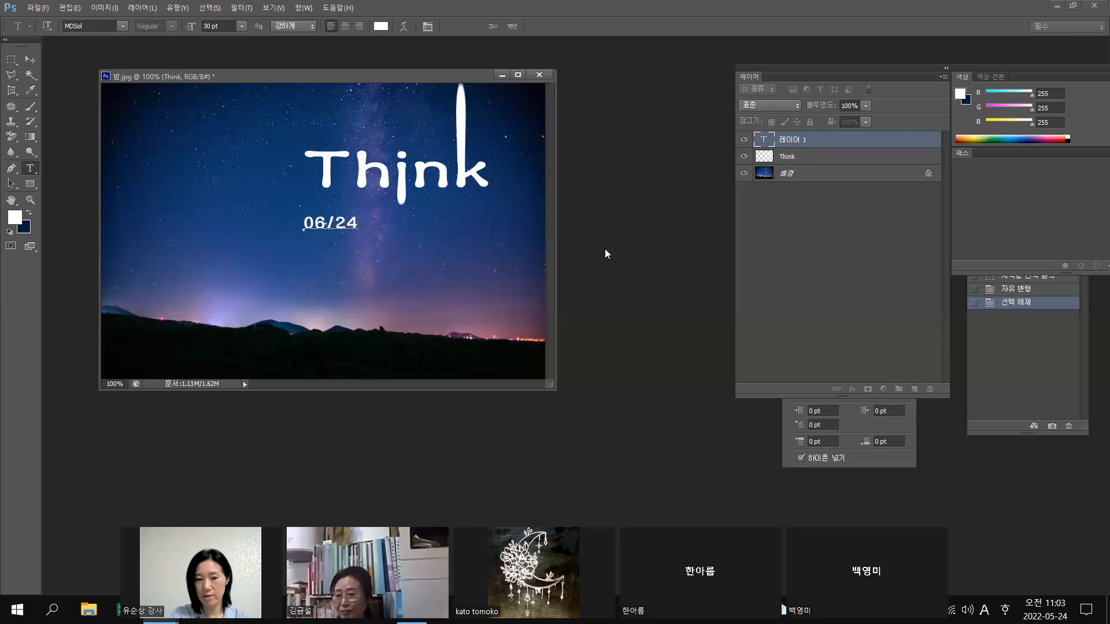
pyautogui.write(' s')
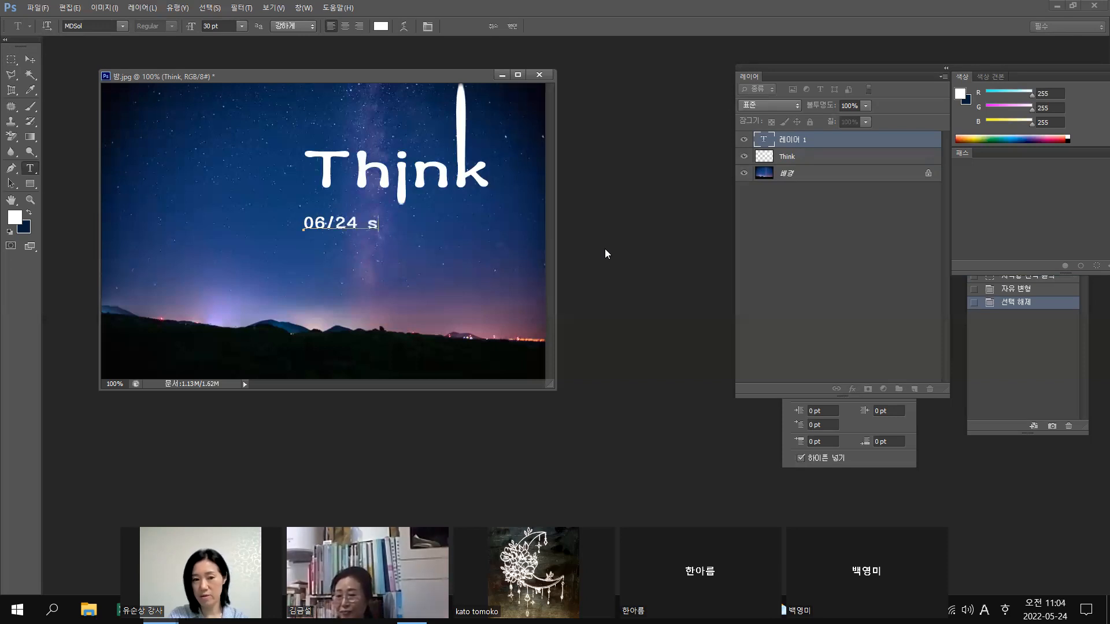
pyautogui.write('at')
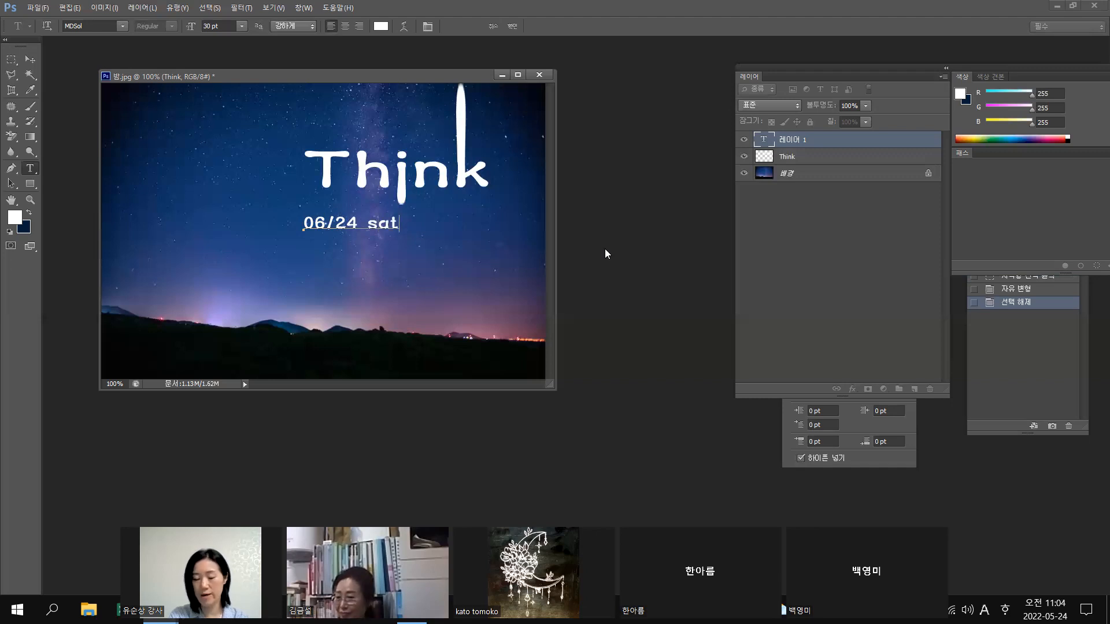
pyautogui.write(' pm')
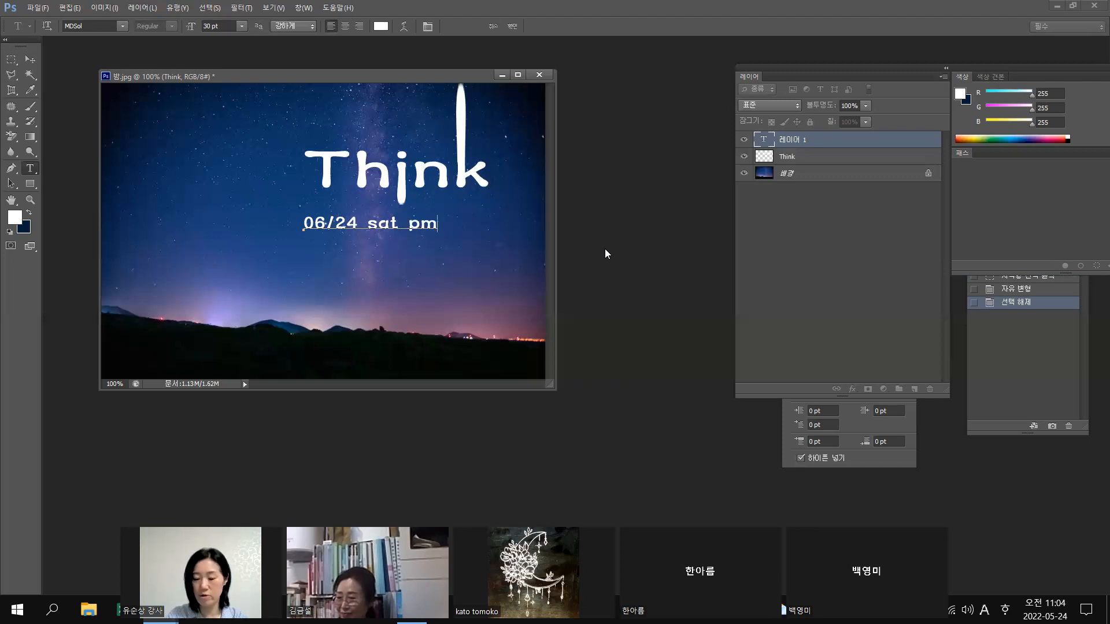
pyautogui.write('6:')
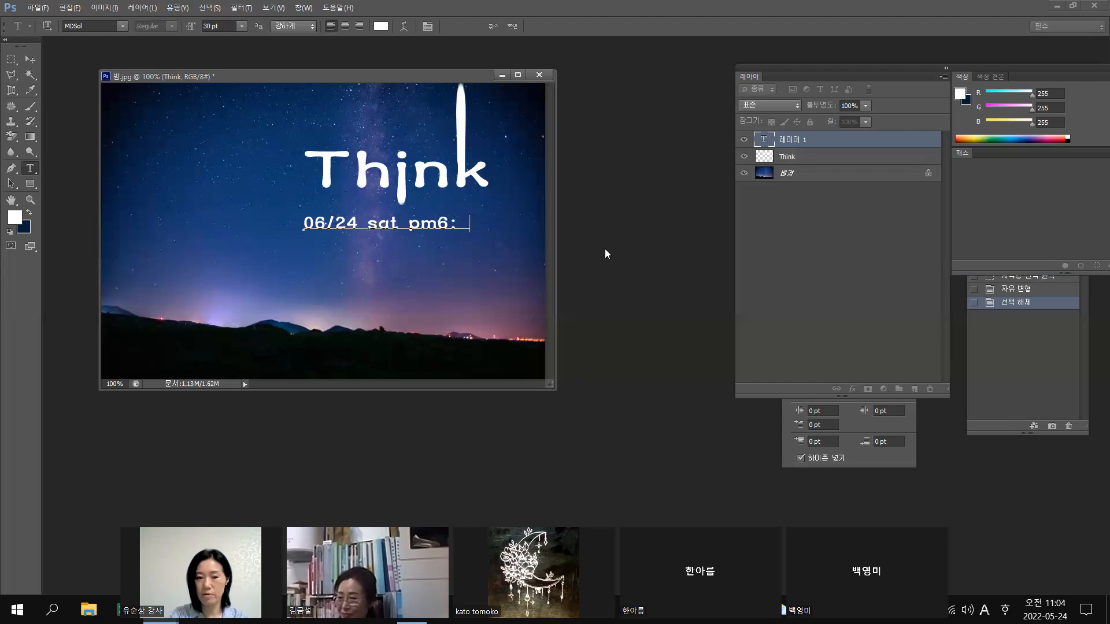
pyautogui.press('BackSpace')
pyautogui.write('00')
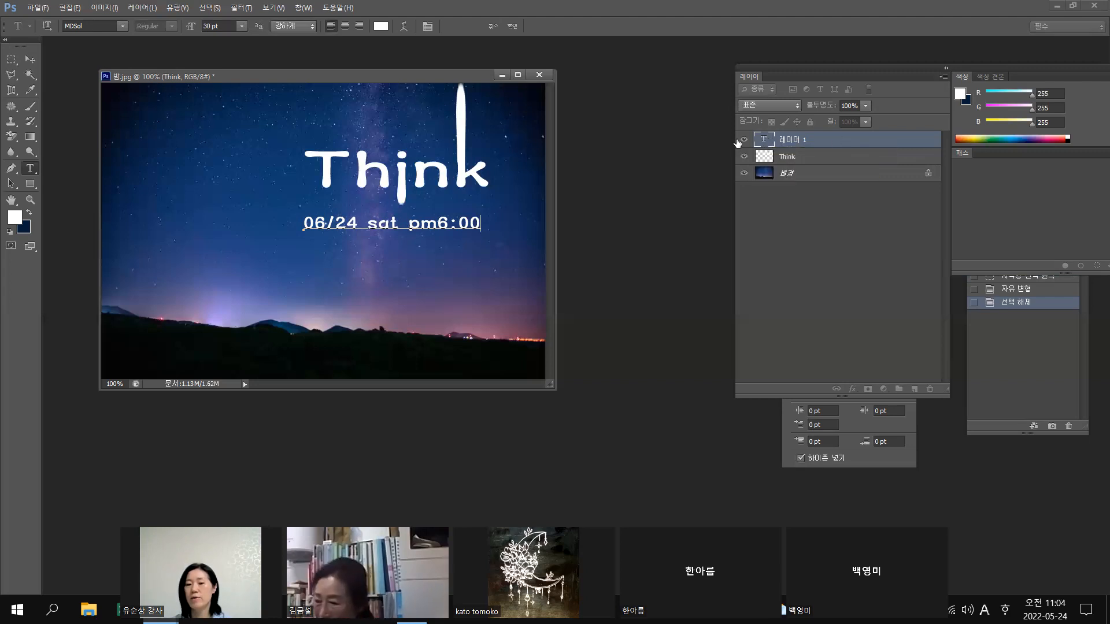
pyautogui.click(785, 144)
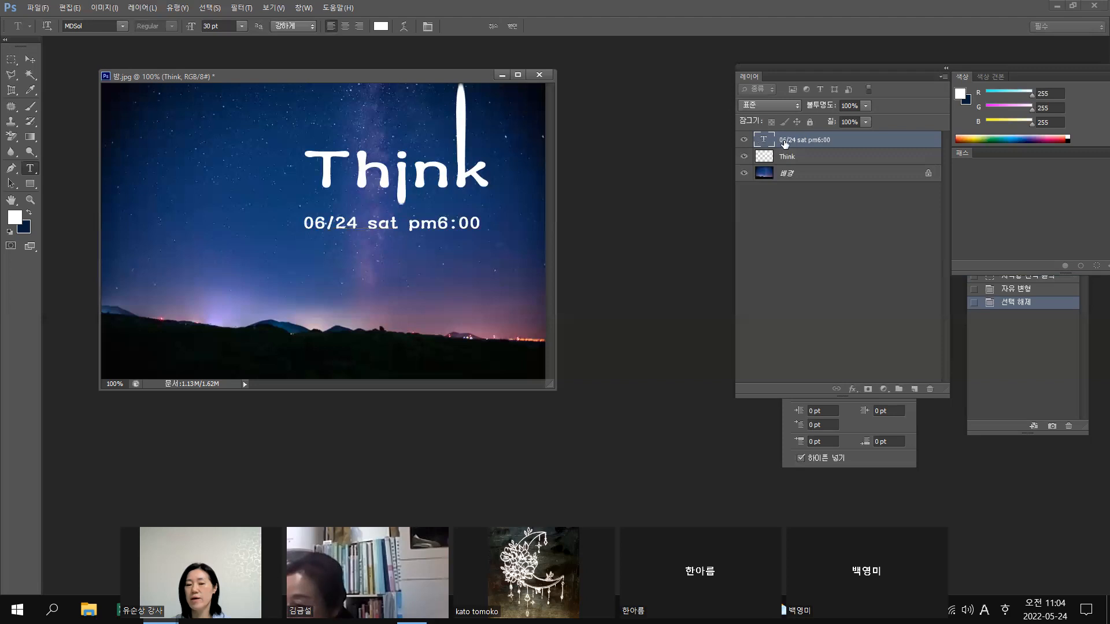
# Recolour the date text peach, sampled from the orange horizon lights
pyautogui.doubleClick(764, 140)
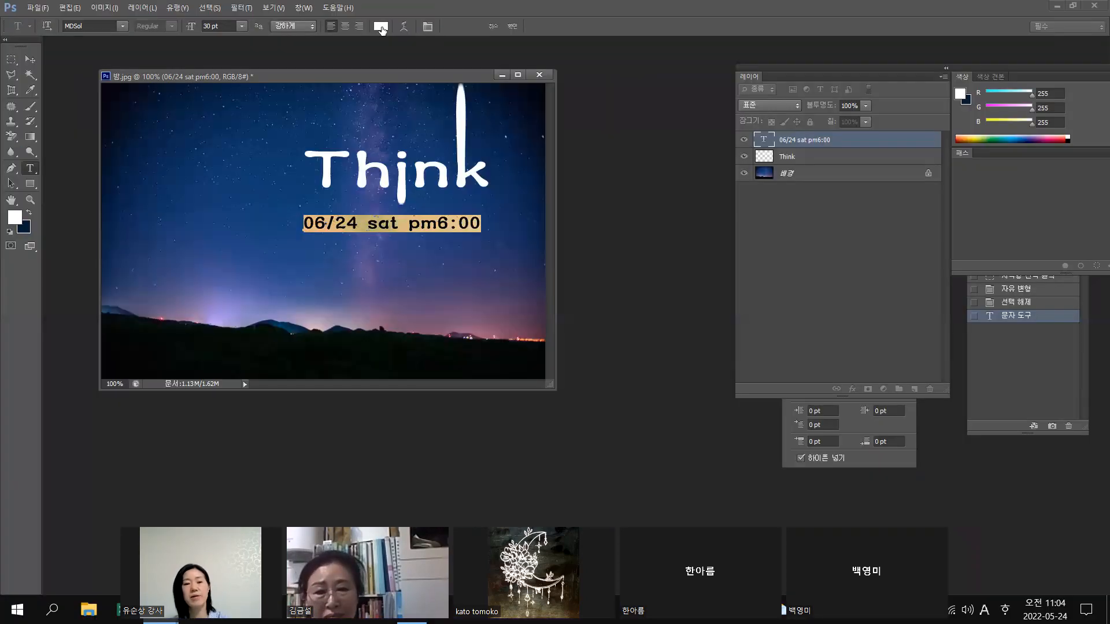
pyautogui.click(381, 27)
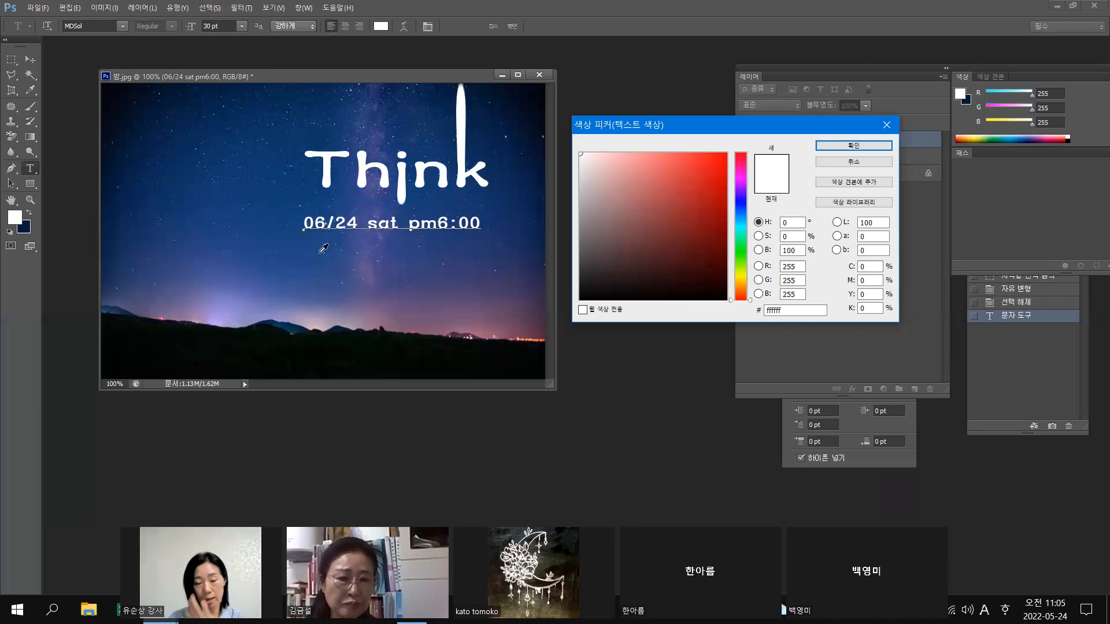
pyautogui.click(522, 322)
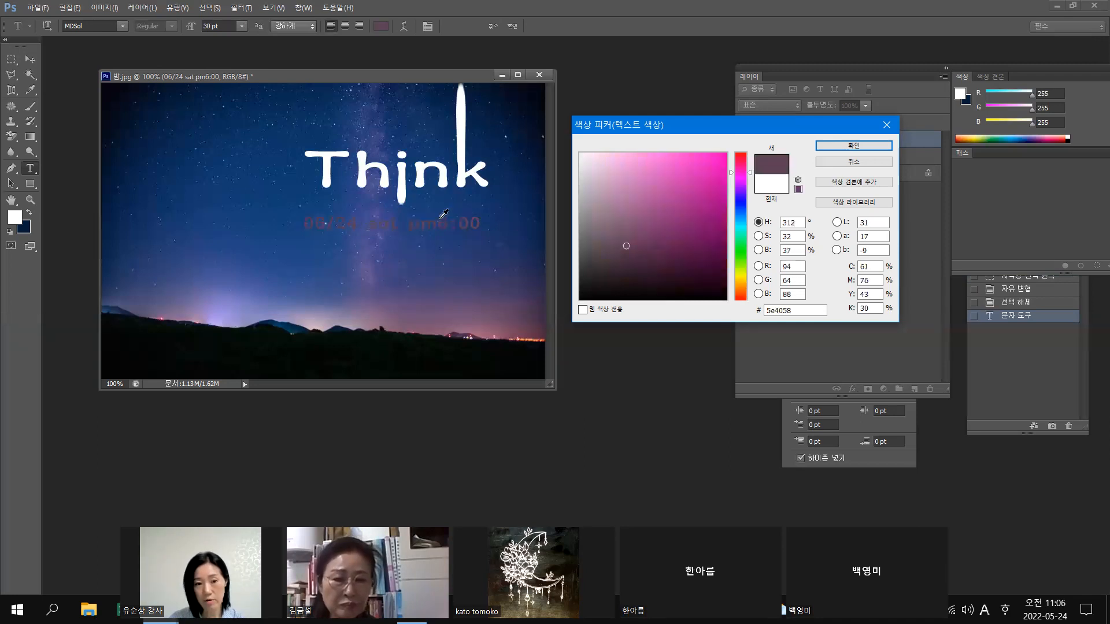
pyautogui.click(451, 309)
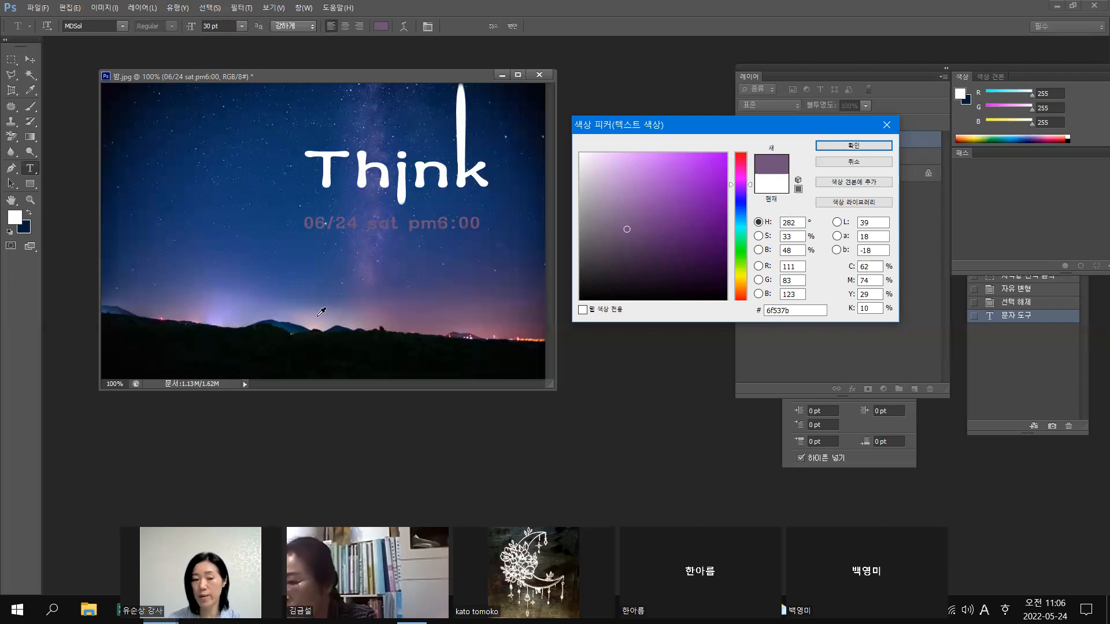
pyautogui.click(309, 321)
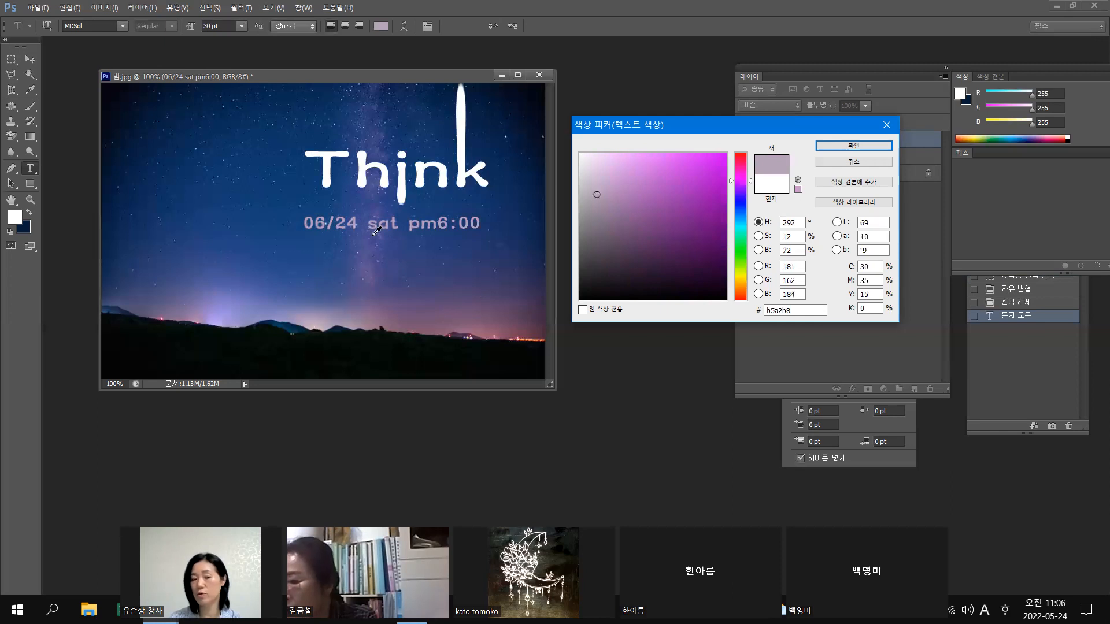
pyautogui.click(320, 319)
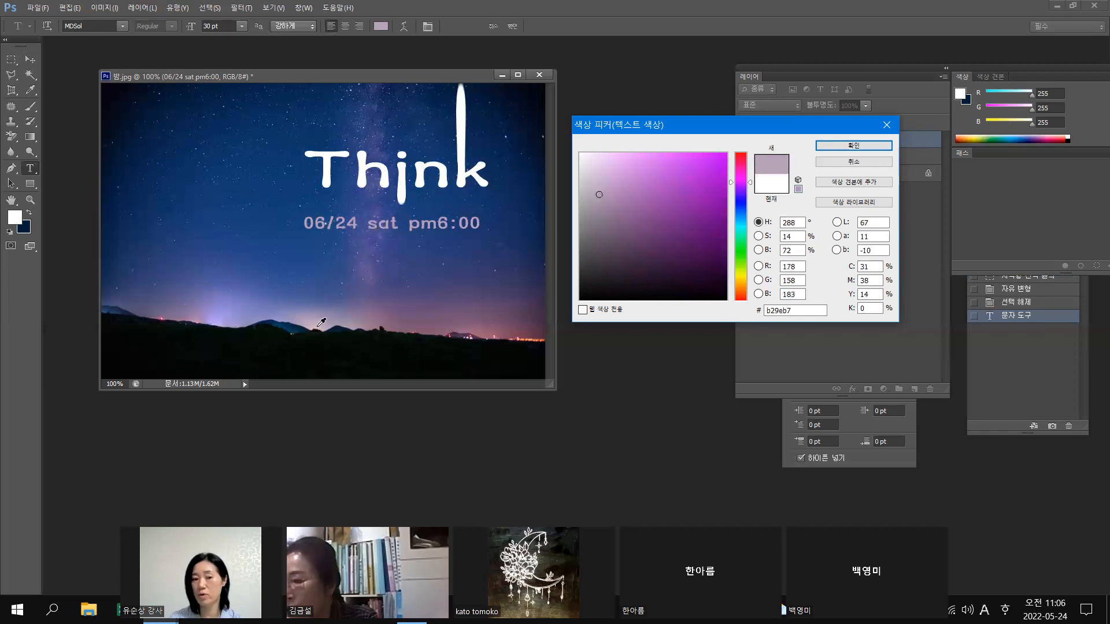
pyautogui.click(319, 321)
pyautogui.click(484, 334)
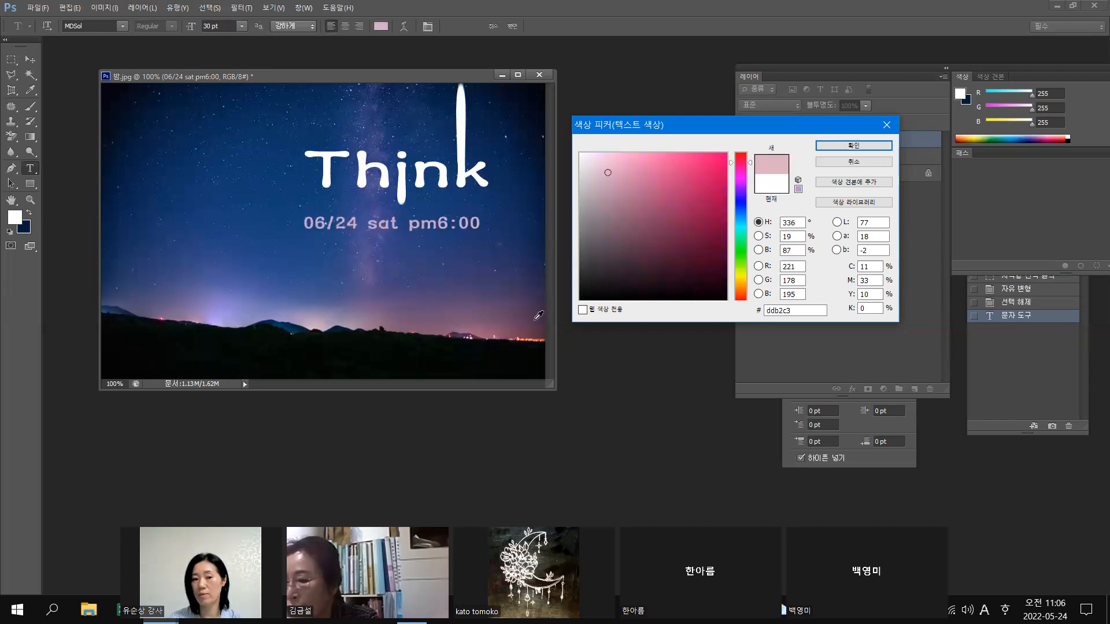
pyautogui.click(532, 338)
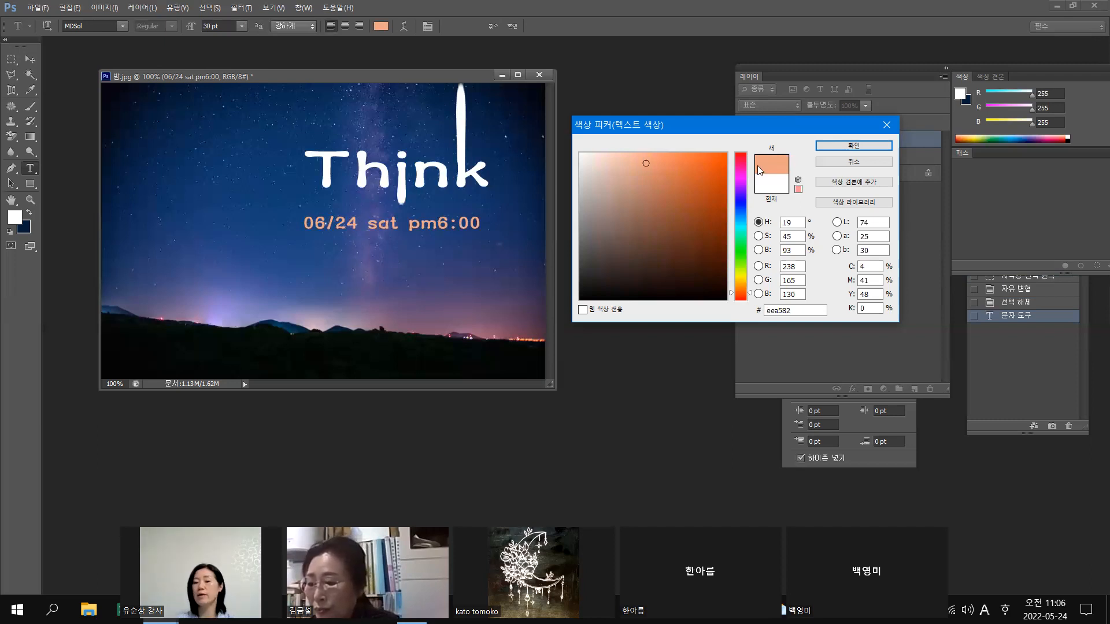
pyautogui.click(864, 148)
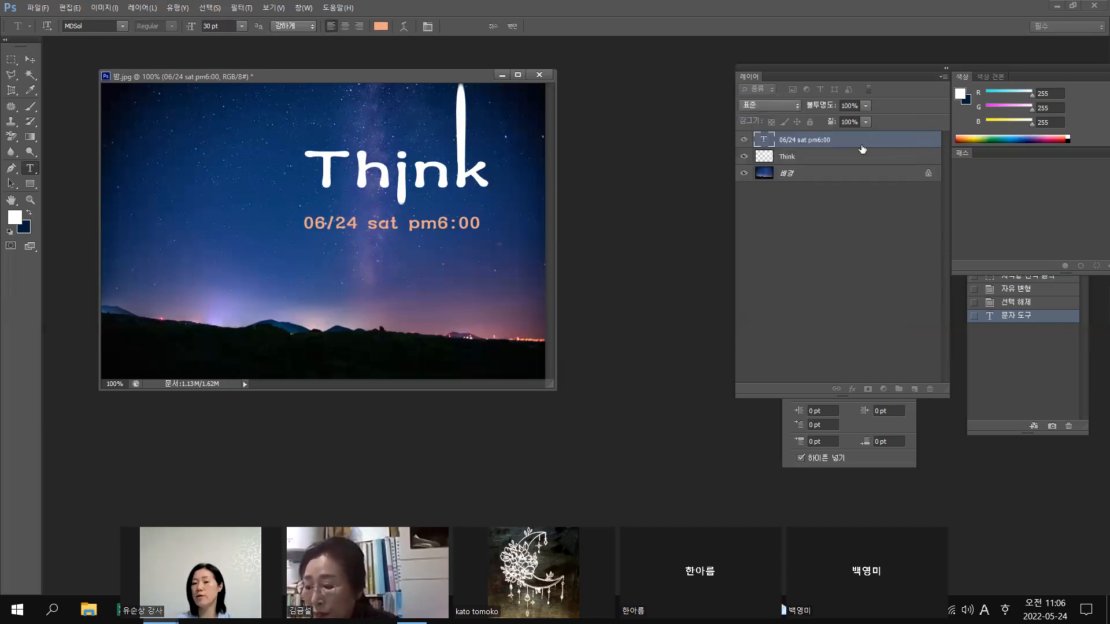
pyautogui.click(850, 143)
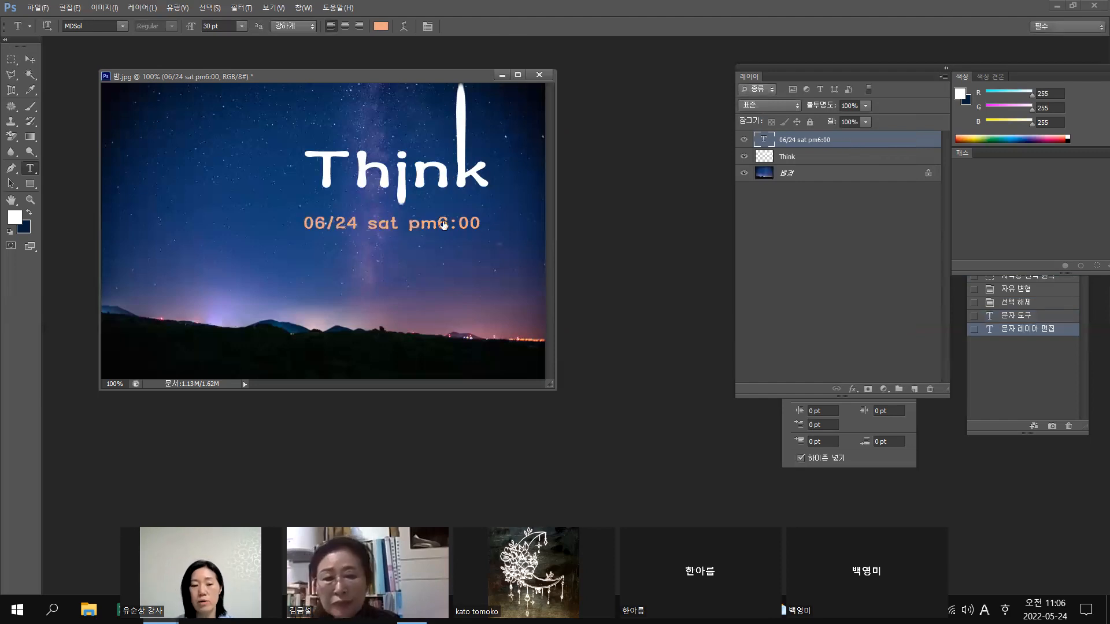
# Scale the date text down to about 15.51 pt and tuck it under Think's right end
pyautogui.hotkey('ctrl', 't')
pyautogui.moveTo(481, 219); pyautogui.dragTo(431, 219)
pyautogui.moveTo(501, 202); pyautogui.dragTo(524, 199)
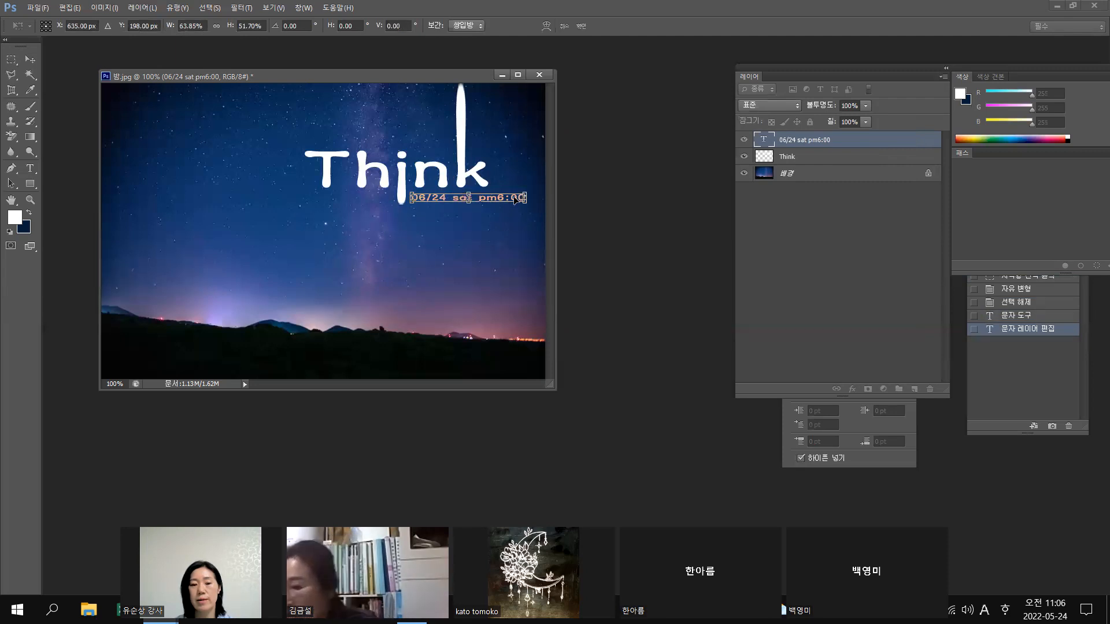
pyautogui.moveTo(516, 199); pyautogui.dragTo(520, 199)
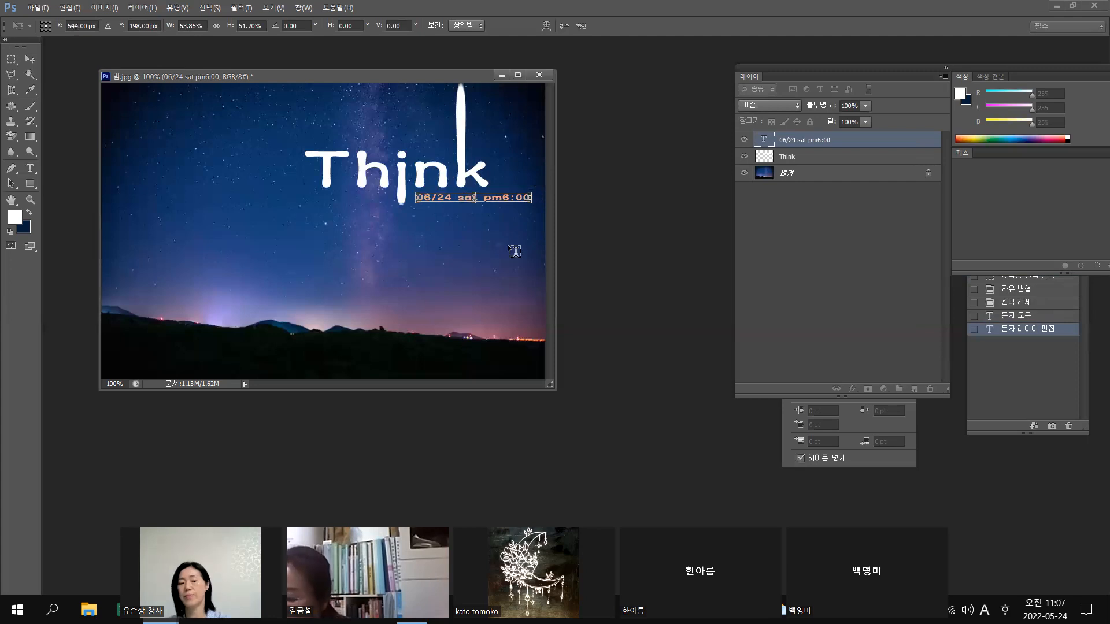
pyautogui.press('Return')
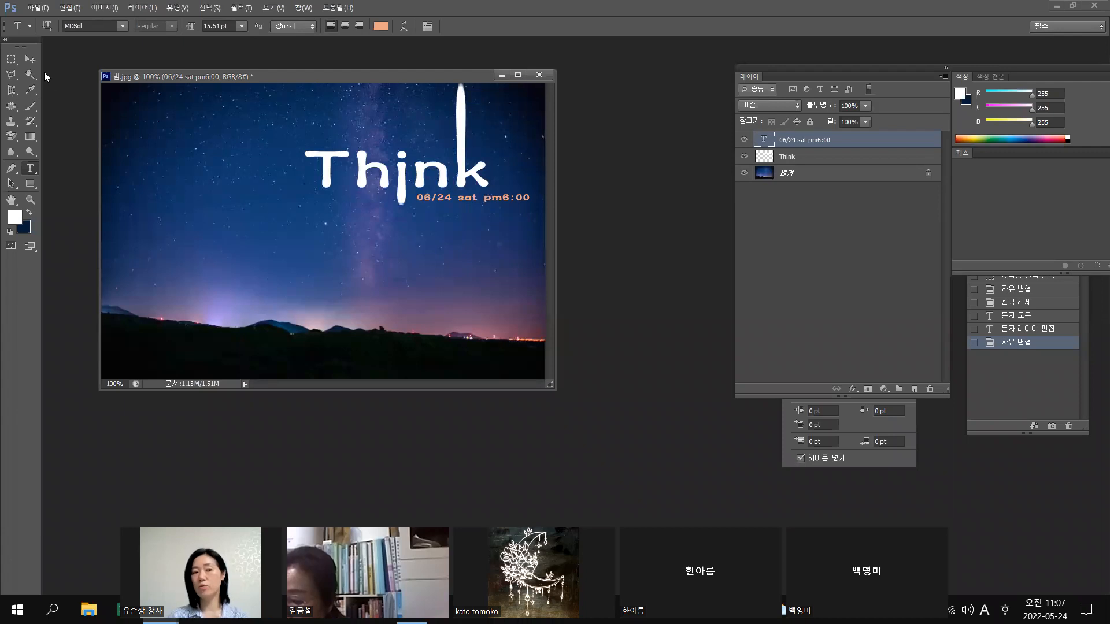
# Alt-drag a copy of the date text lower into the sky and fine-tune its position
pyautogui.click(30, 60)
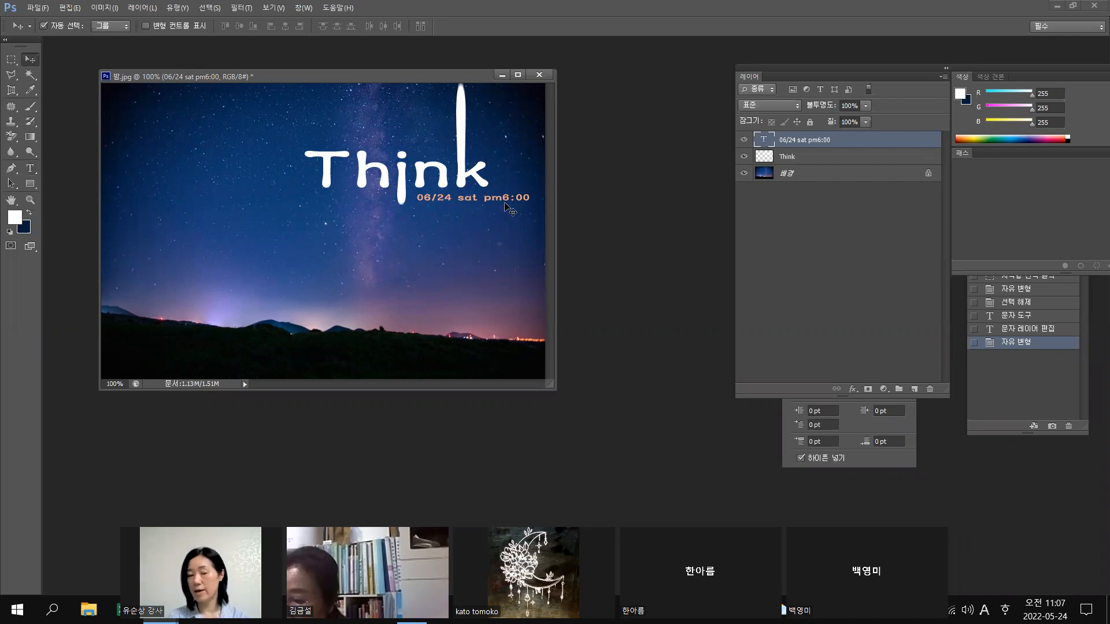
pyautogui.moveTo(503, 203); pyautogui.dragTo(462, 289)
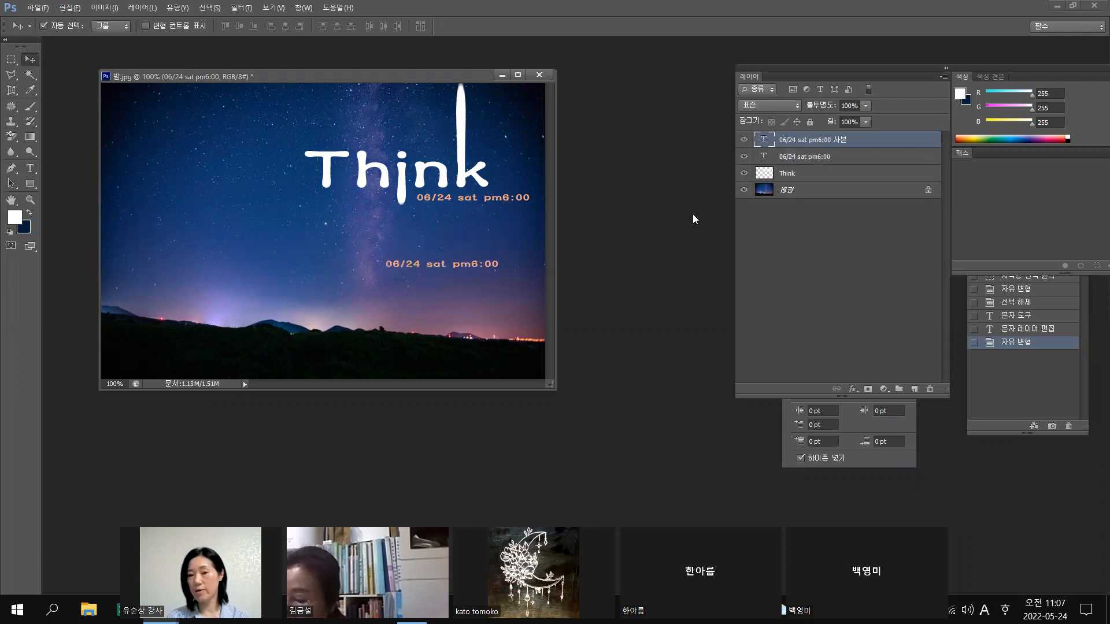
pyautogui.click(815, 161)
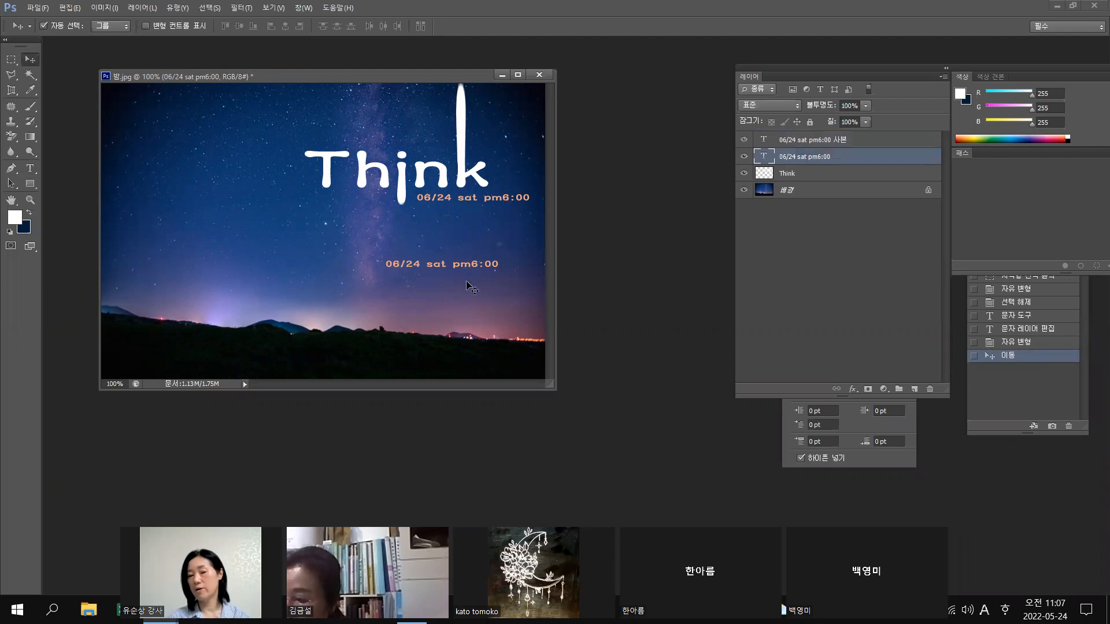
pyautogui.click(457, 267)
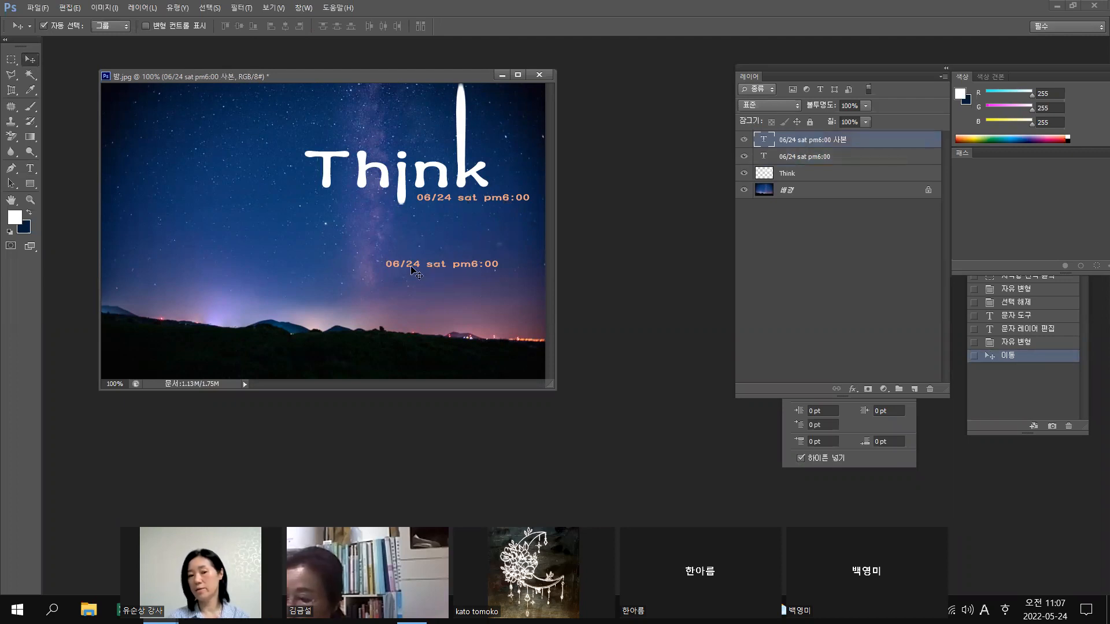
pyautogui.moveTo(419, 269); pyautogui.dragTo(429, 258)
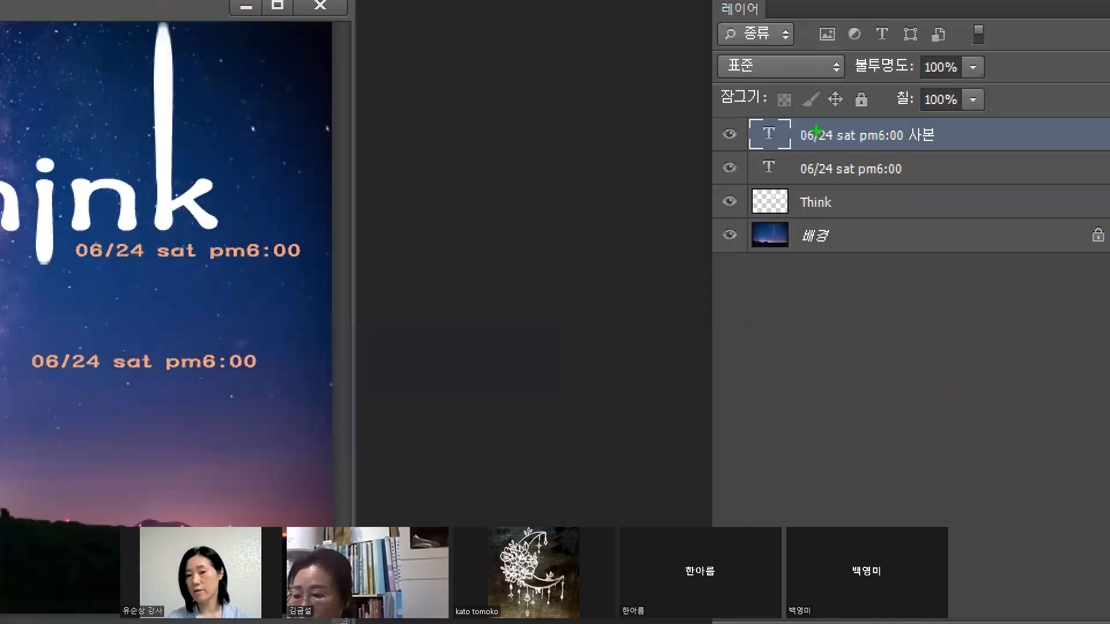
pyautogui.moveTo(751, 118); pyautogui.dragTo(790, 119)
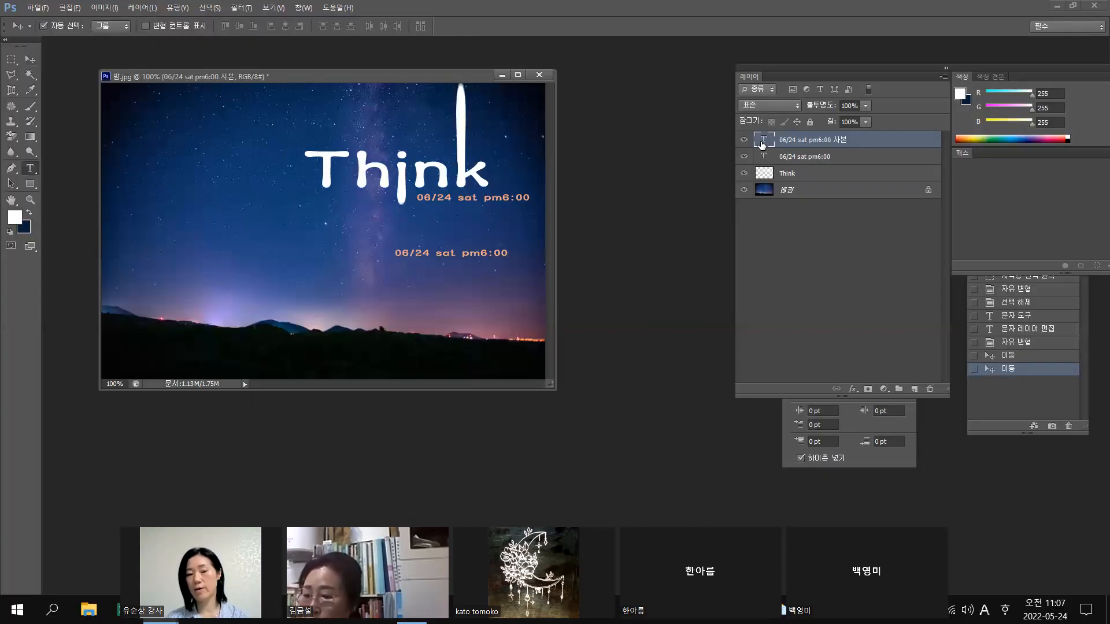
# Replace the copied date with the Korean phrase '책을 사랑하는 모임' and commit
pyautogui.doubleClick(762, 143)
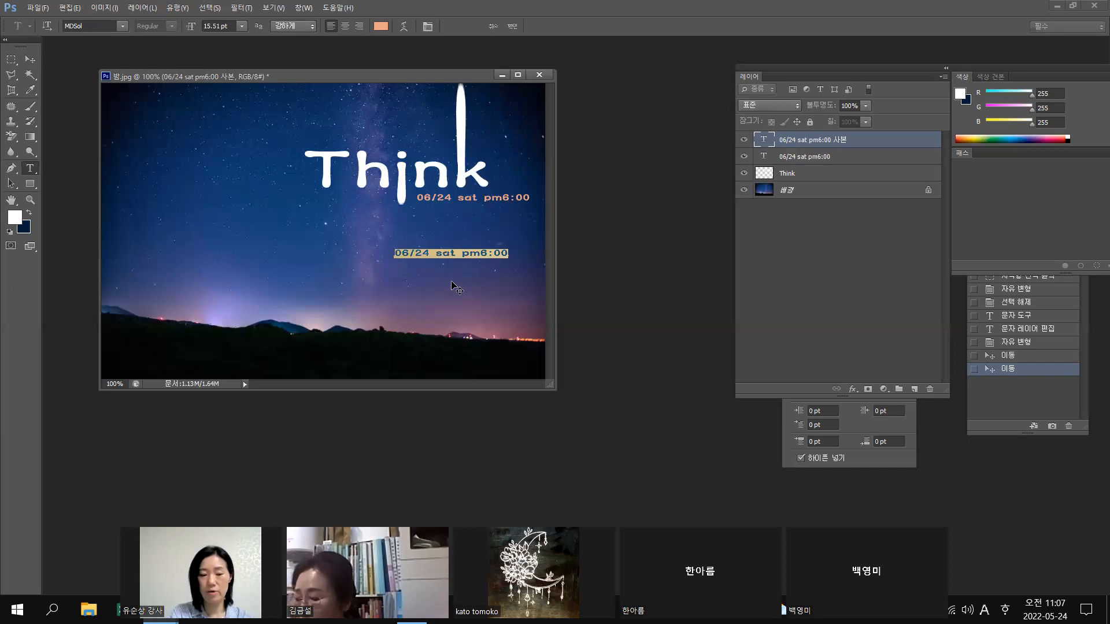
pyautogui.press('Hangul')
pyautogui.write('챙')
pyautogui.write(' ㅇ')
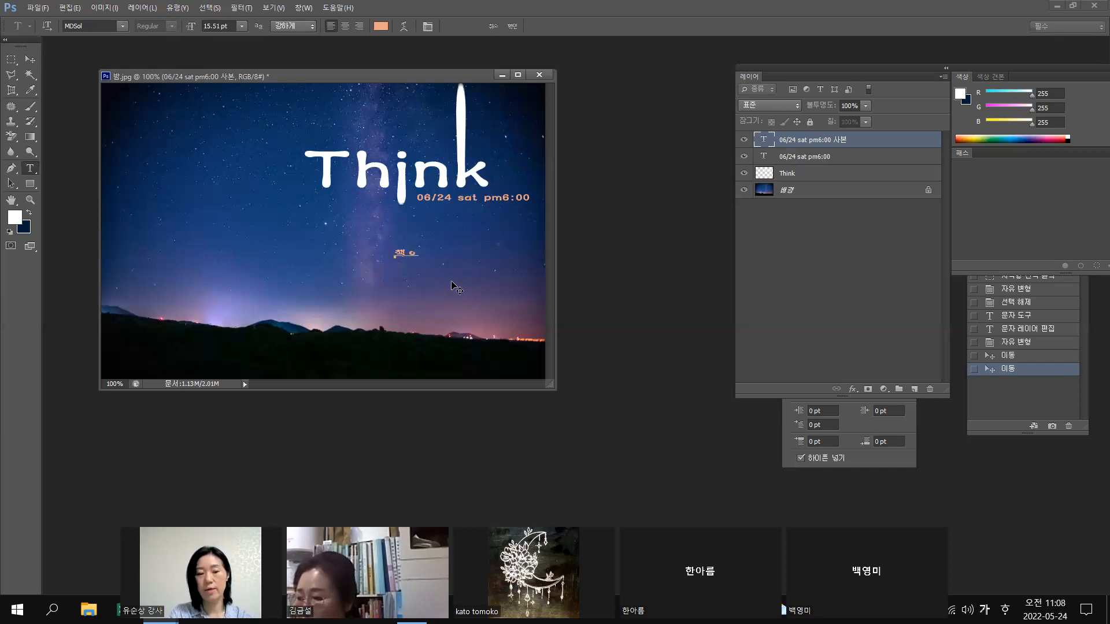
pyautogui.write(' ㅅㅏ랑')
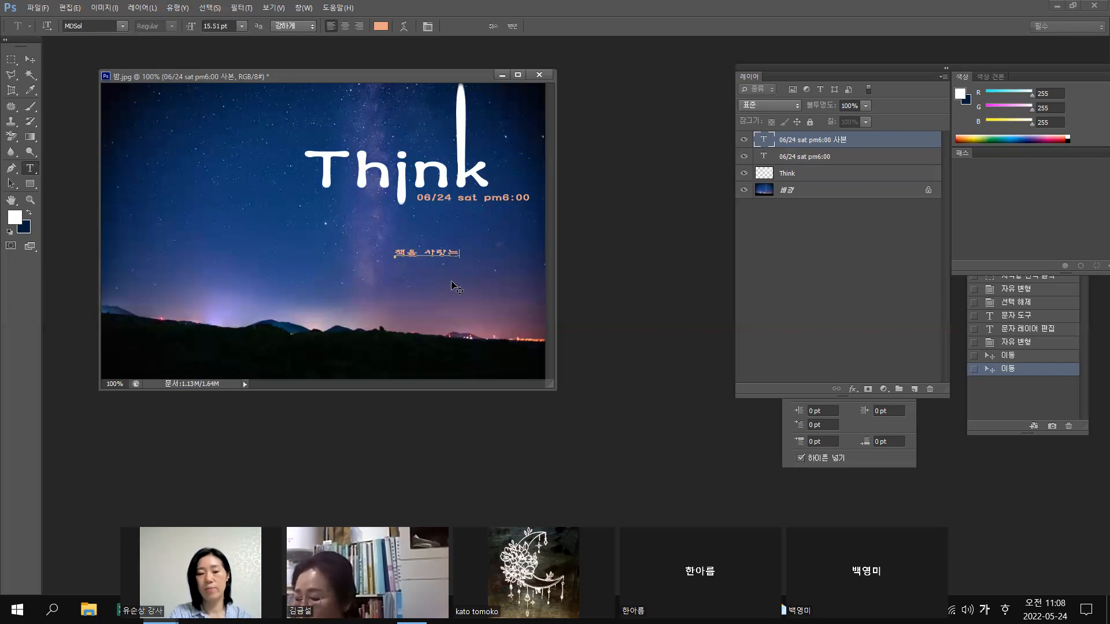
pyautogui.write('하는 모임')
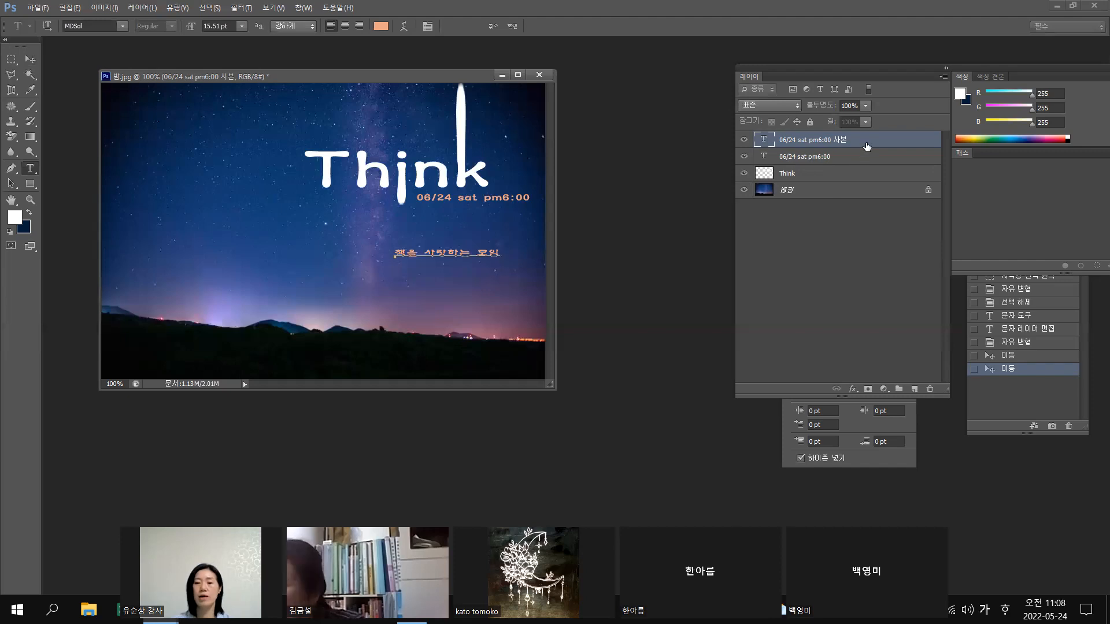
pyautogui.hotkey('ctrl', 'Return')
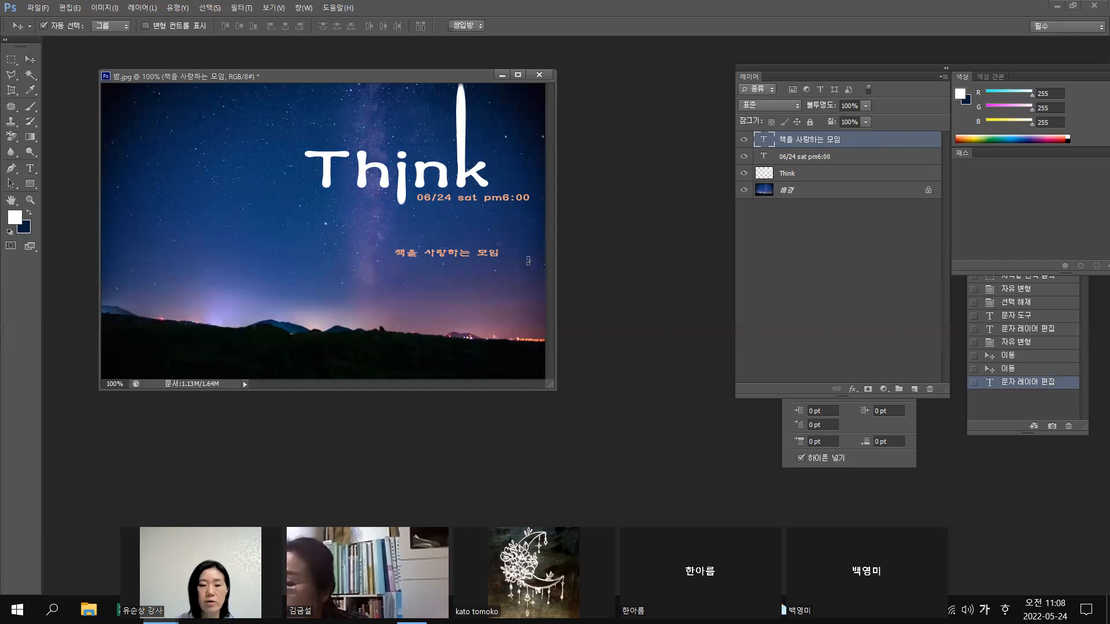
# Rotate 책을 사랑하는 모임 vertical, move it top right, and stretch it taller
pyautogui.hotkey('ctrl', 't')
pyautogui.moveTo(509, 241); pyautogui.dragTo(454, 301)
pyautogui.moveTo(448, 233); pyautogui.dragTo(474, 114)
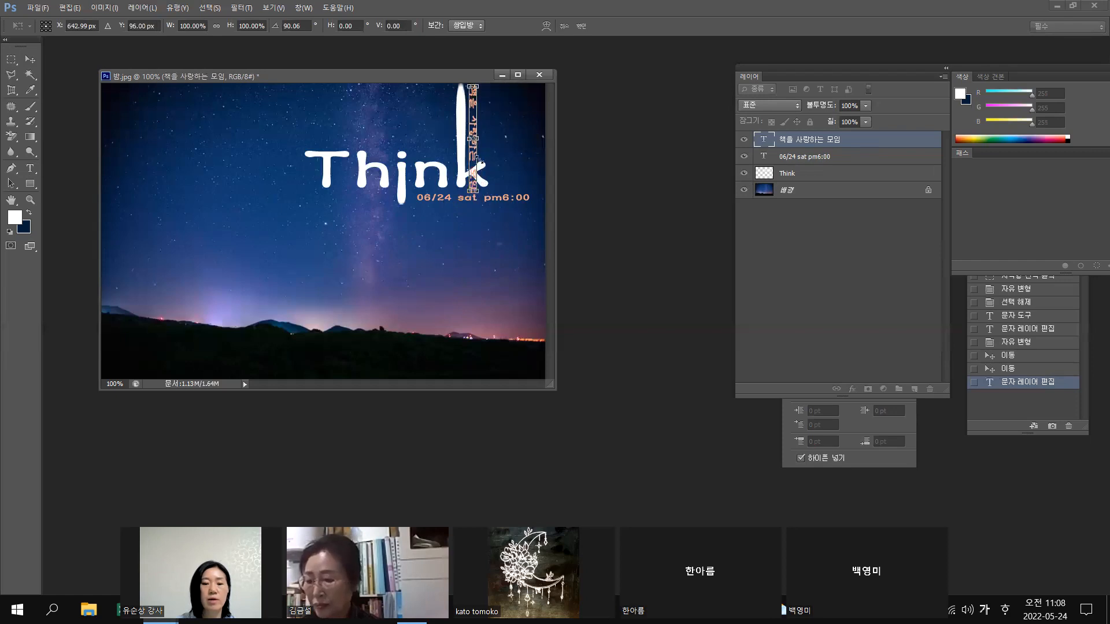
pyautogui.moveTo(478, 187); pyautogui.dragTo(480, 127)
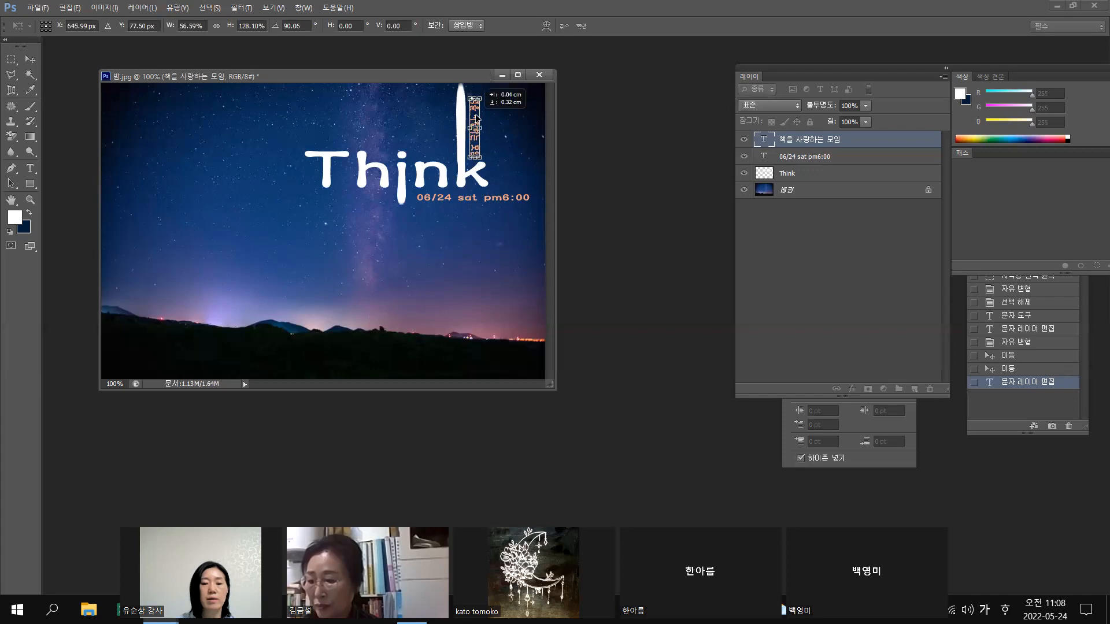
pyautogui.press('Return')
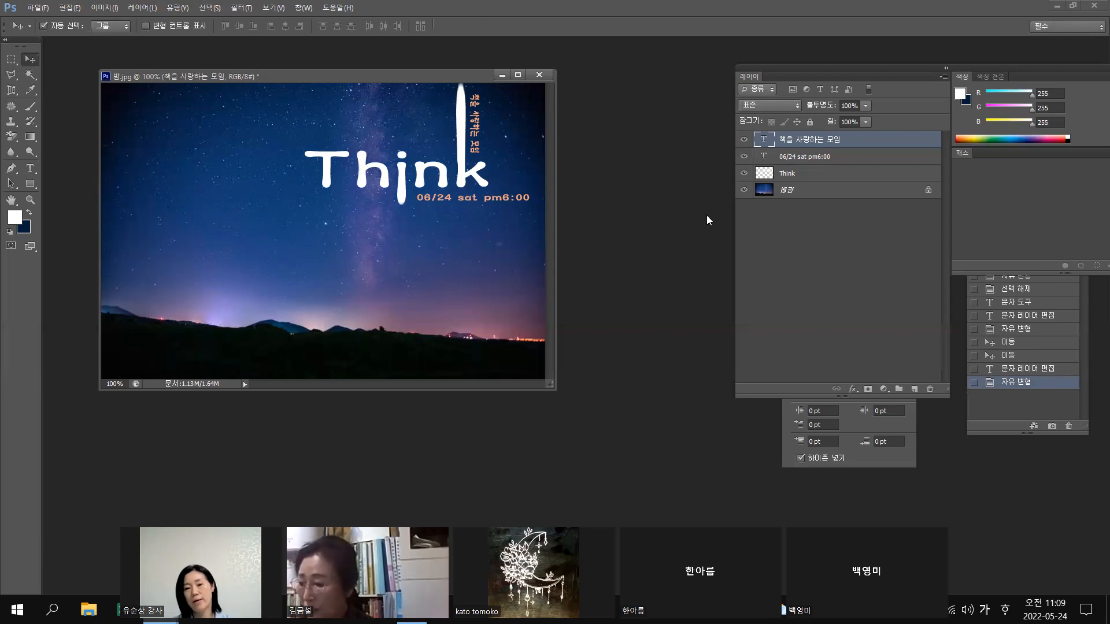
# Nudge all three text layers slightly down, then reselect the 06/24 sat pm6:00 layer
pyautogui.keyDown('shift'); pyautogui.click(829, 179); pyautogui.keyUp('shift')
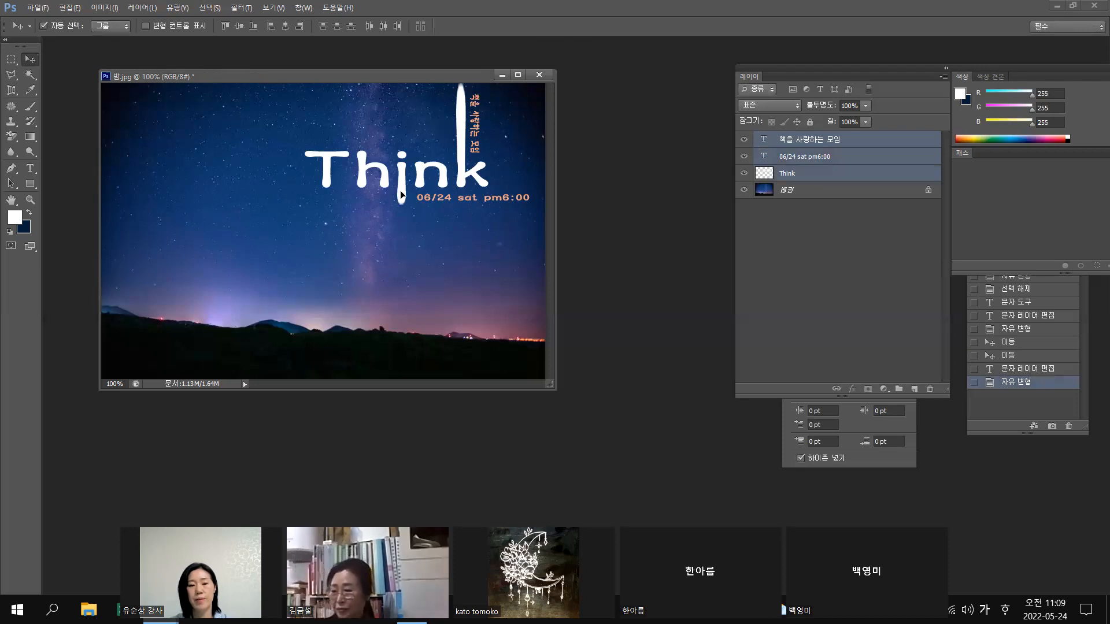
pyautogui.moveTo(400, 190); pyautogui.dragTo(397, 203)
pyautogui.click(884, 145)
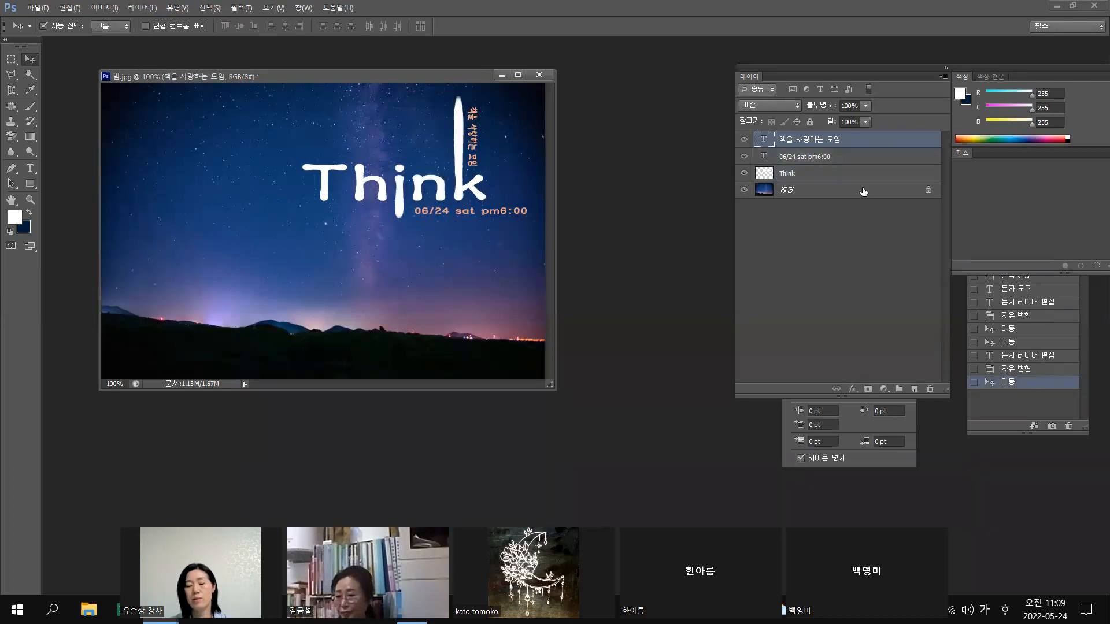
pyautogui.click(372, 242)
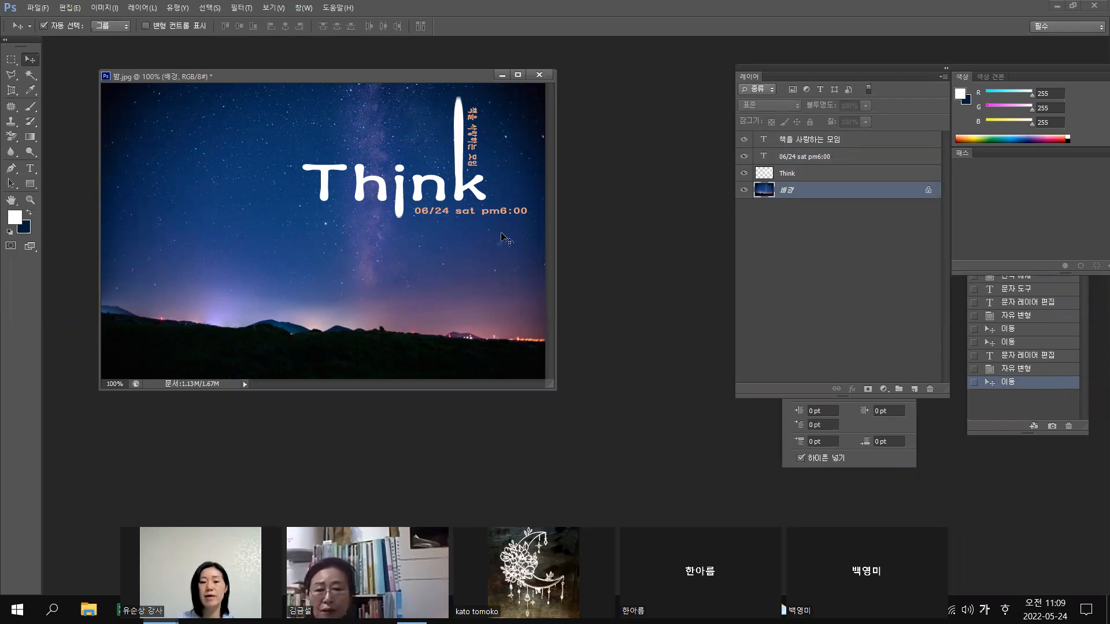
pyautogui.click(494, 213)
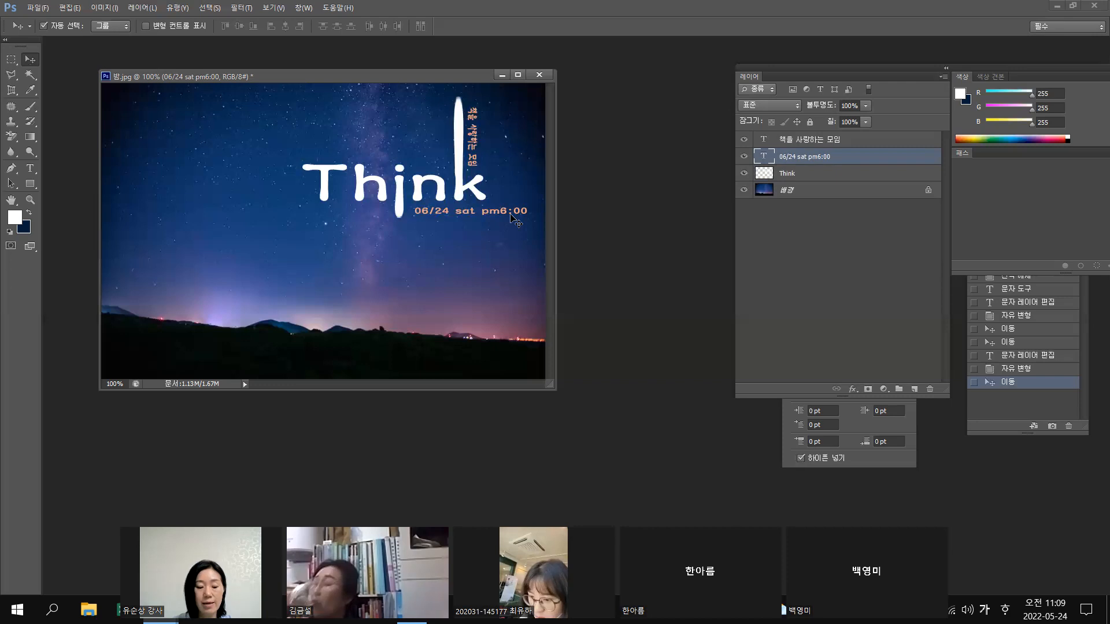
pyautogui.moveTo(498, 215); pyautogui.dragTo(511, 258)
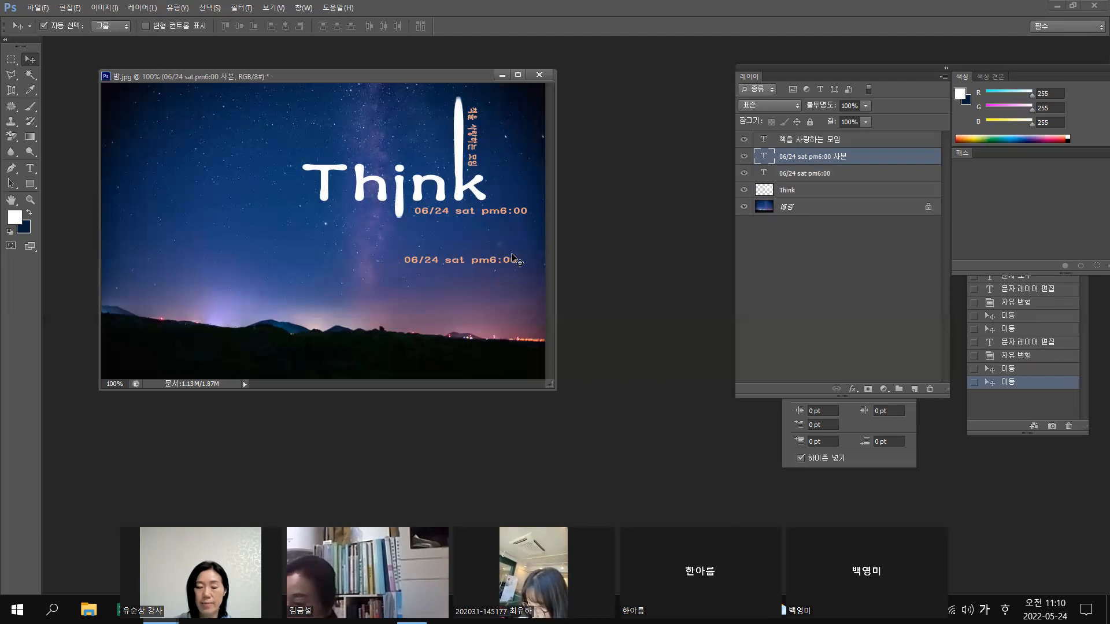
pyautogui.moveTo(482, 264); pyautogui.dragTo(485, 246)
pyautogui.moveTo(884, 157); pyautogui.dragTo(929, 389)
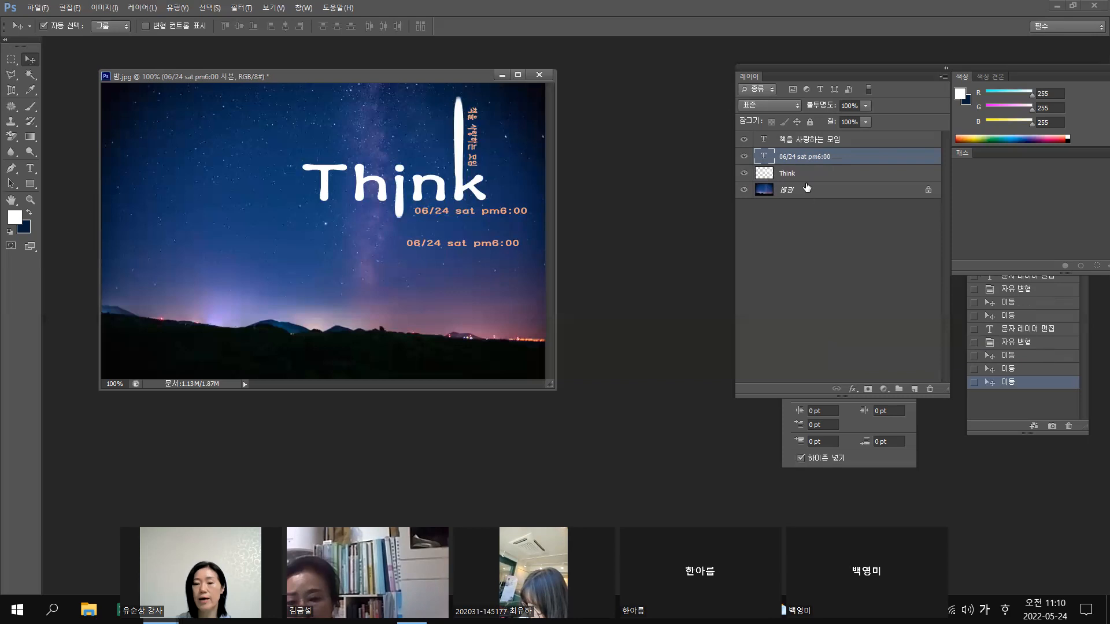
pyautogui.click(832, 141)
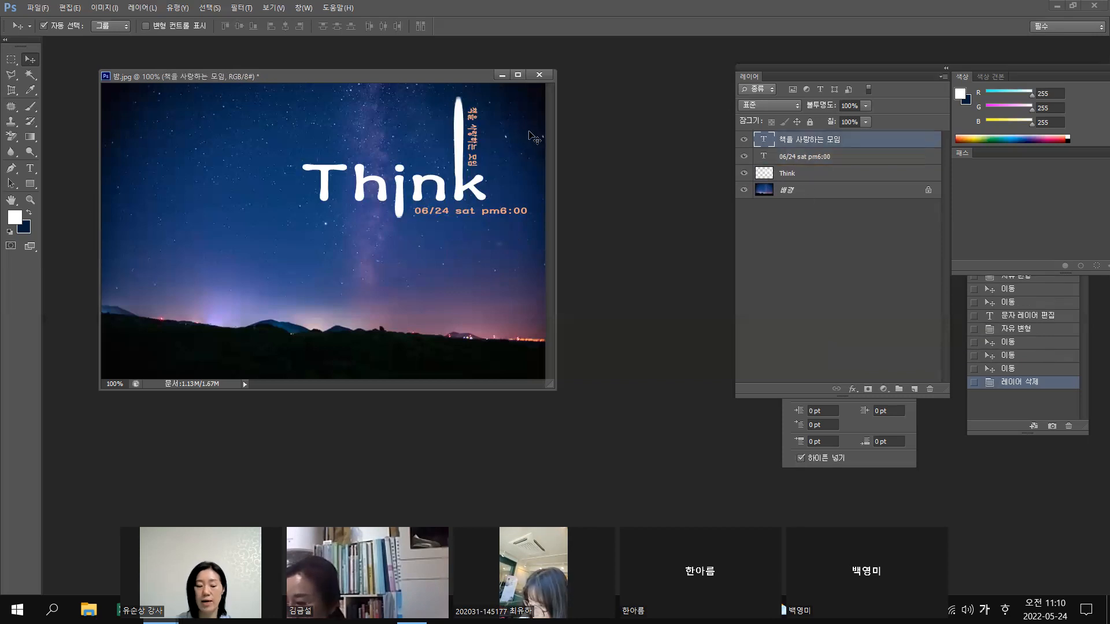
pyautogui.moveTo(475, 157); pyautogui.dragTo(189, 202)
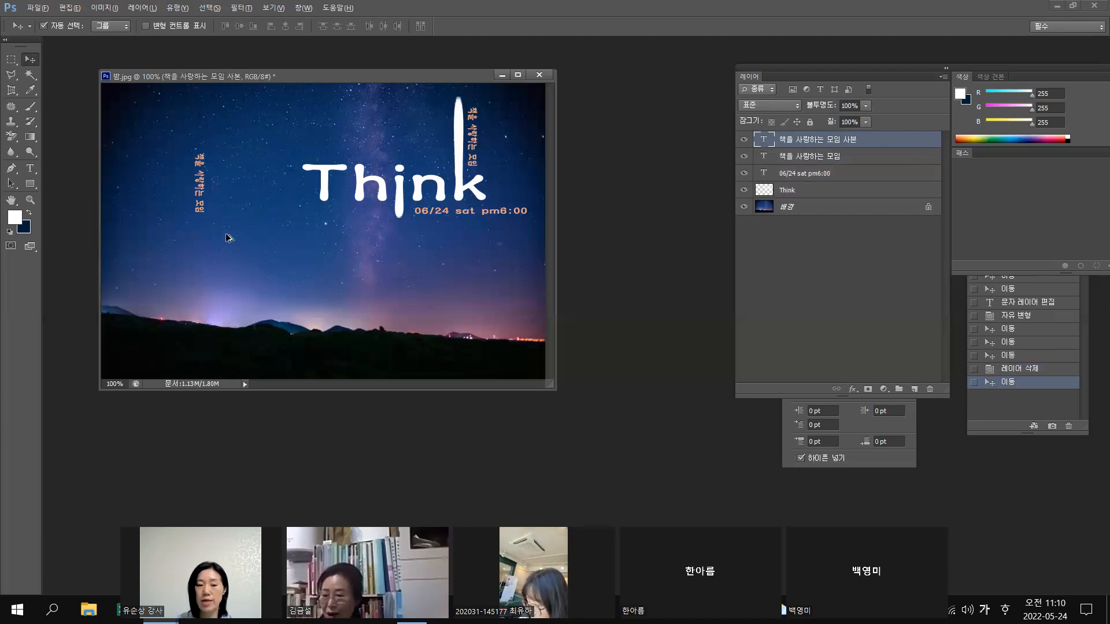
pyautogui.moveTo(200, 186); pyautogui.dragTo(245, 225)
pyautogui.moveTo(896, 144); pyautogui.dragTo(942, 394)
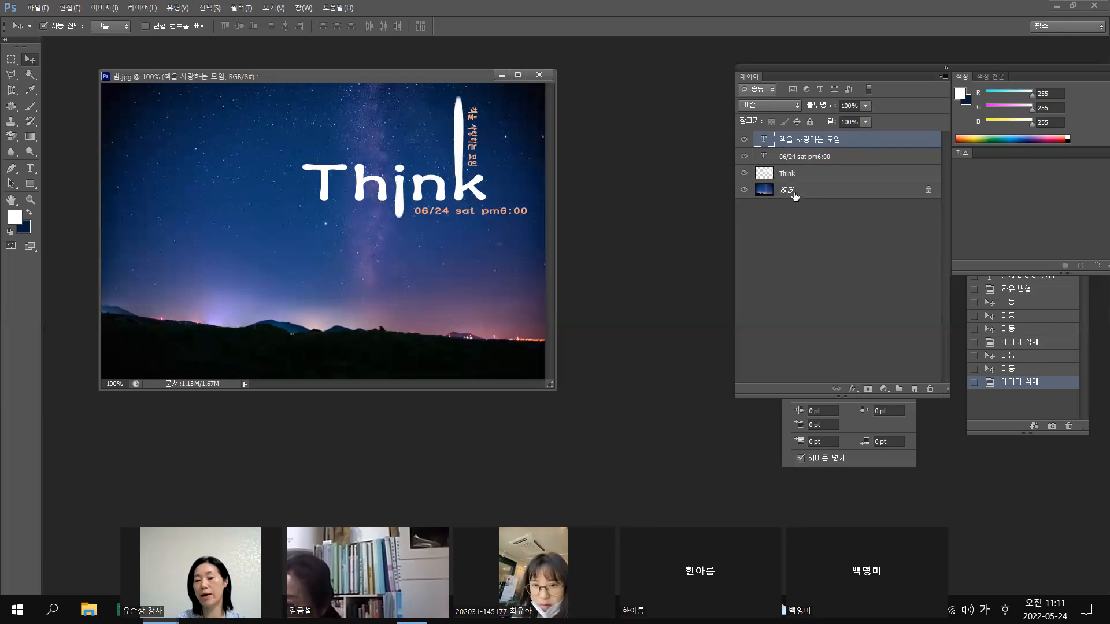
# Move Thjnk, the date and the vertical phrase together up and right, then reselect the date layer
pyautogui.keyDown('shift'); pyautogui.click(823, 180); pyautogui.keyUp('shift')
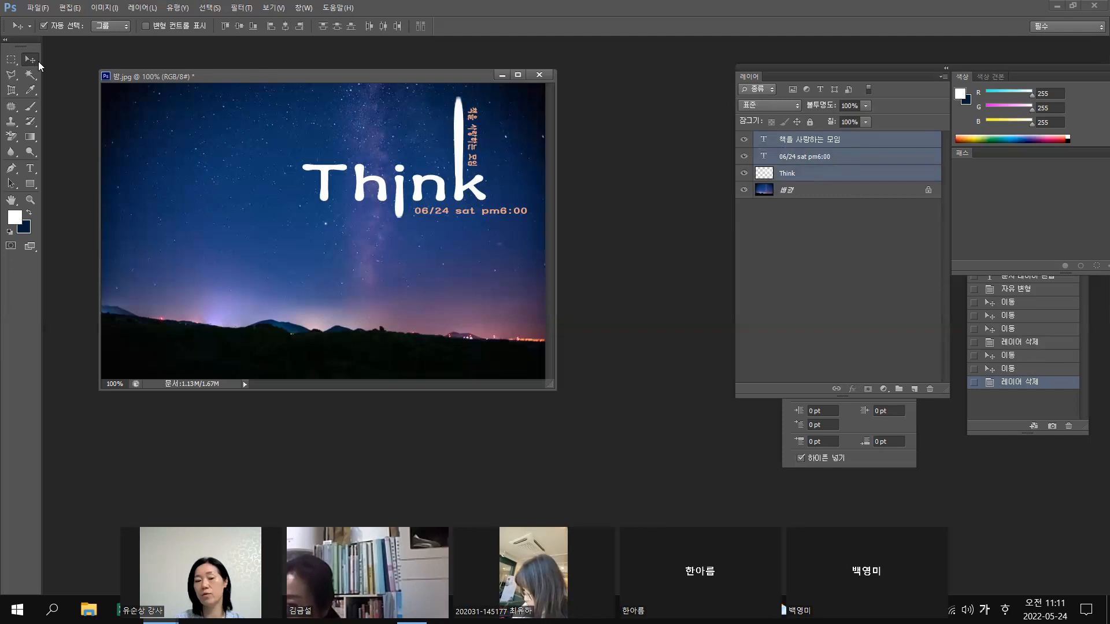
pyautogui.moveTo(351, 183); pyautogui.dragTo(370, 164)
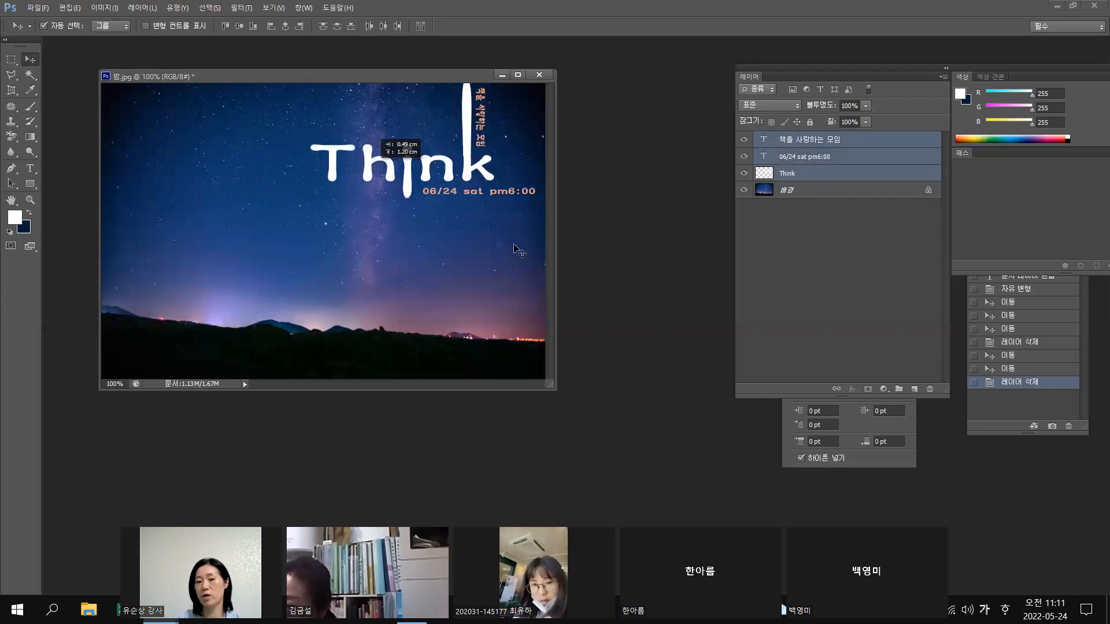
pyautogui.click(881, 156)
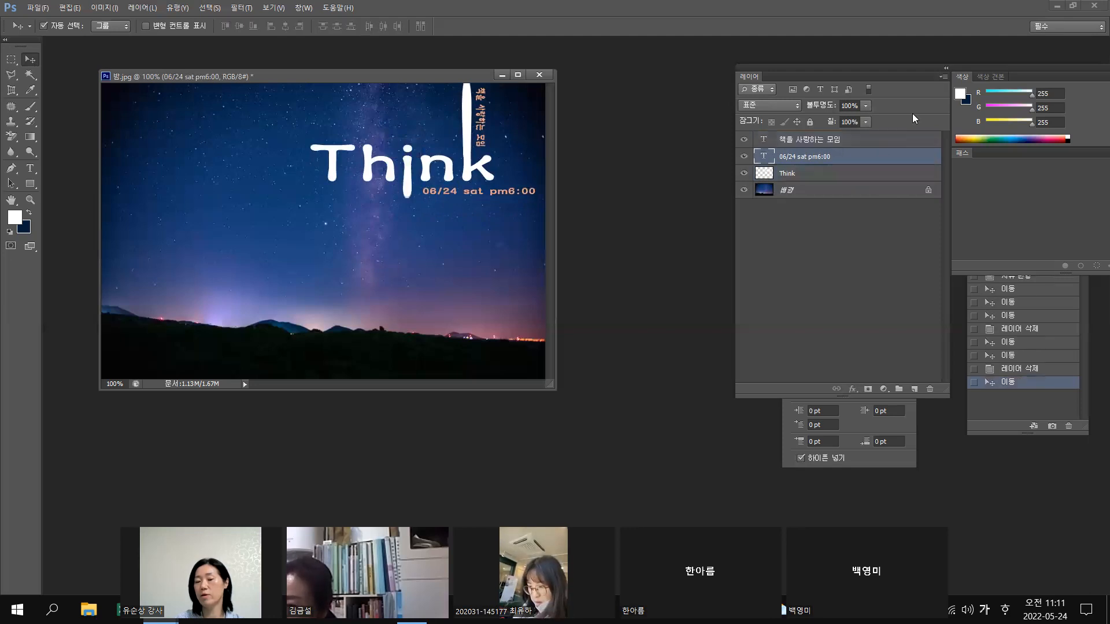
pyautogui.click(889, 144)
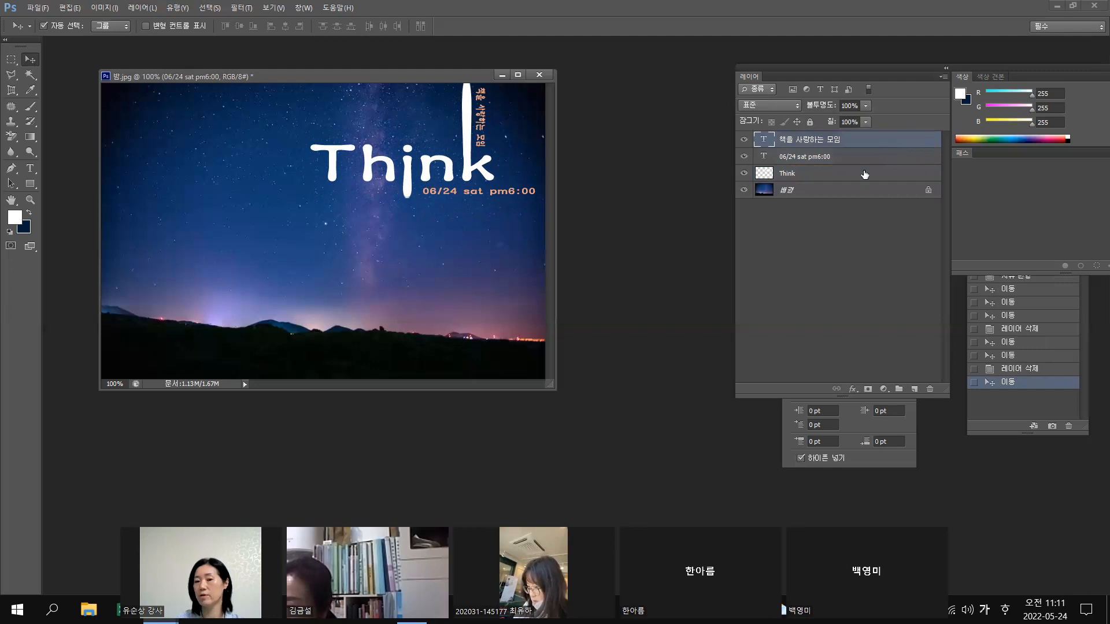
pyautogui.click(872, 157)
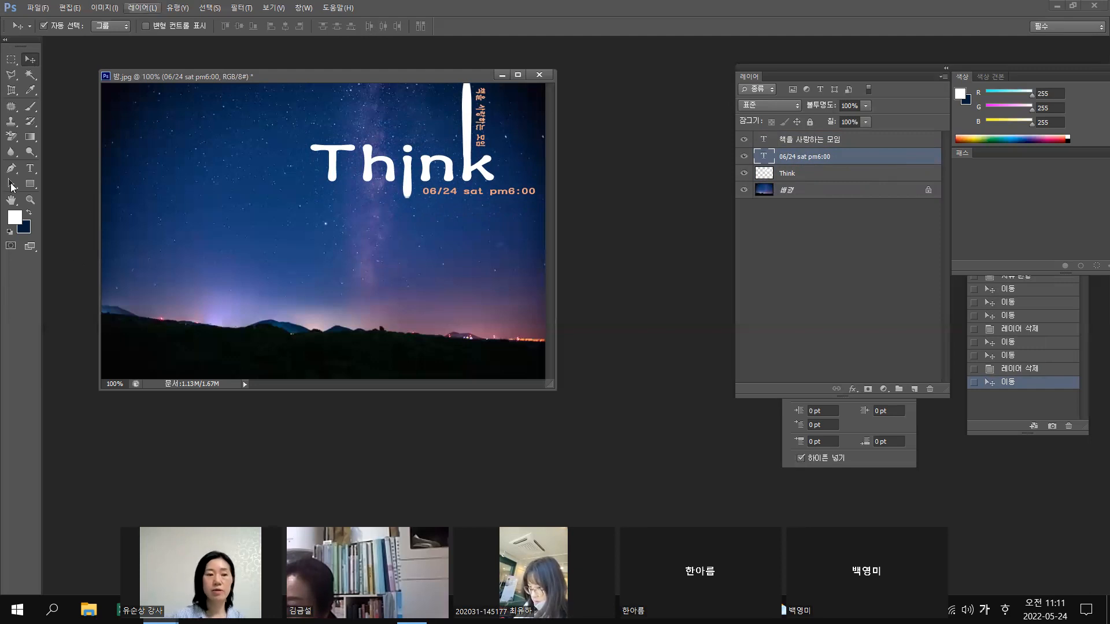
# Add a 30 pt peach text layer reading '래스터화' in the left sky above the mountains
pyautogui.click(30, 169)
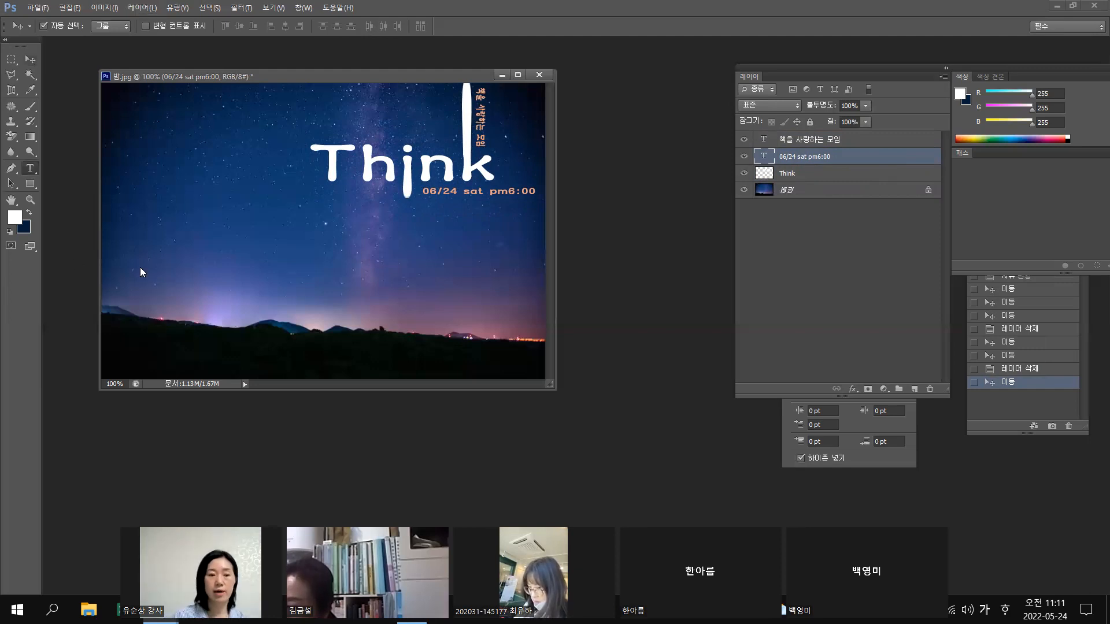
pyautogui.click(222, 266)
pyautogui.write('래습')
pyautogui.write('터화')
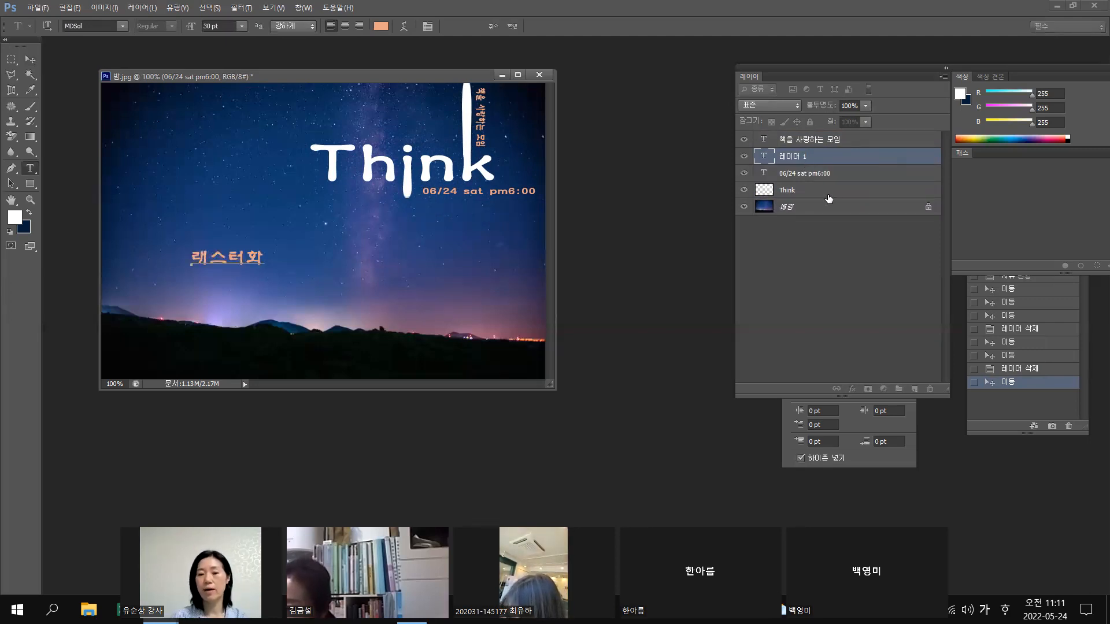
pyautogui.click(361, 252)
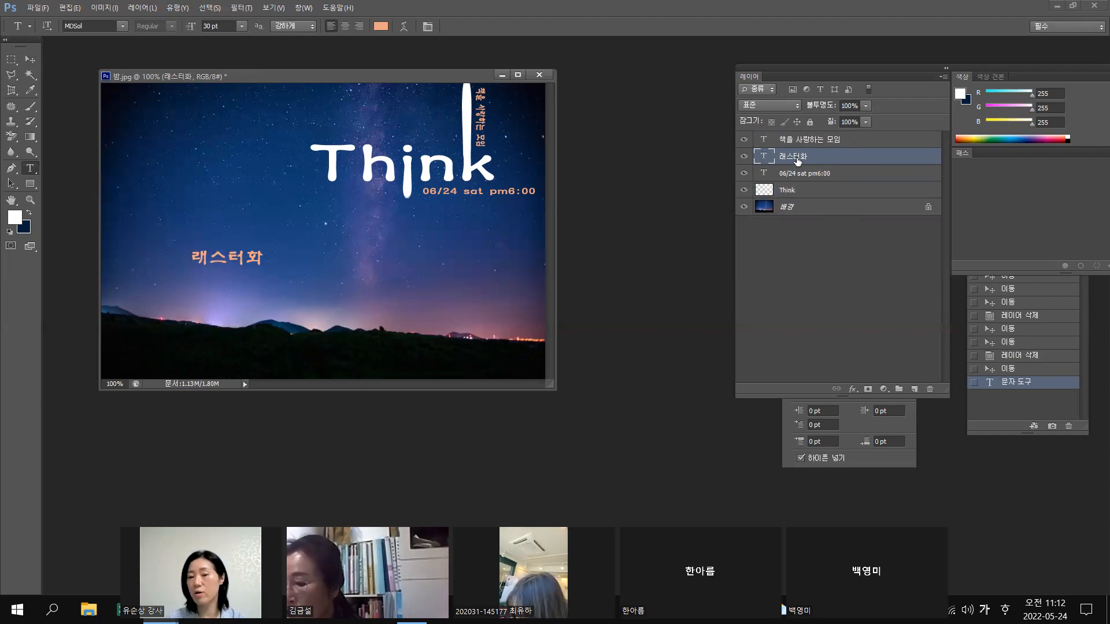
# Rasterize the 래스터화 type layer with 문자 래스터화, then nudge it slightly higher
pyautogui.rightClick(772, 160)
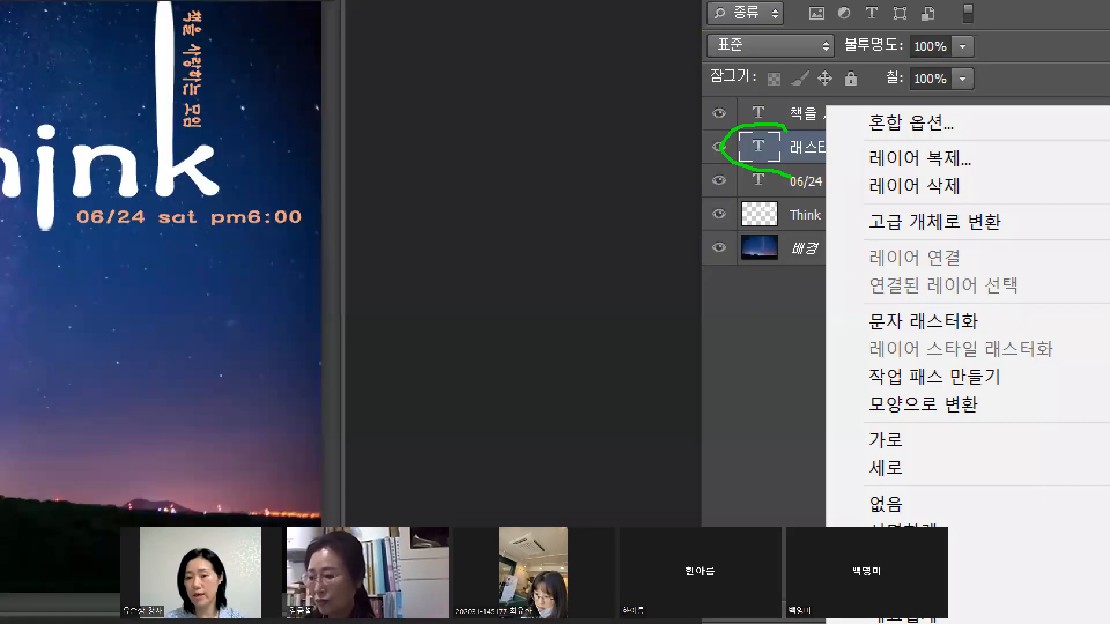
pyautogui.moveTo(784, 126); pyautogui.dragTo(781, 169)
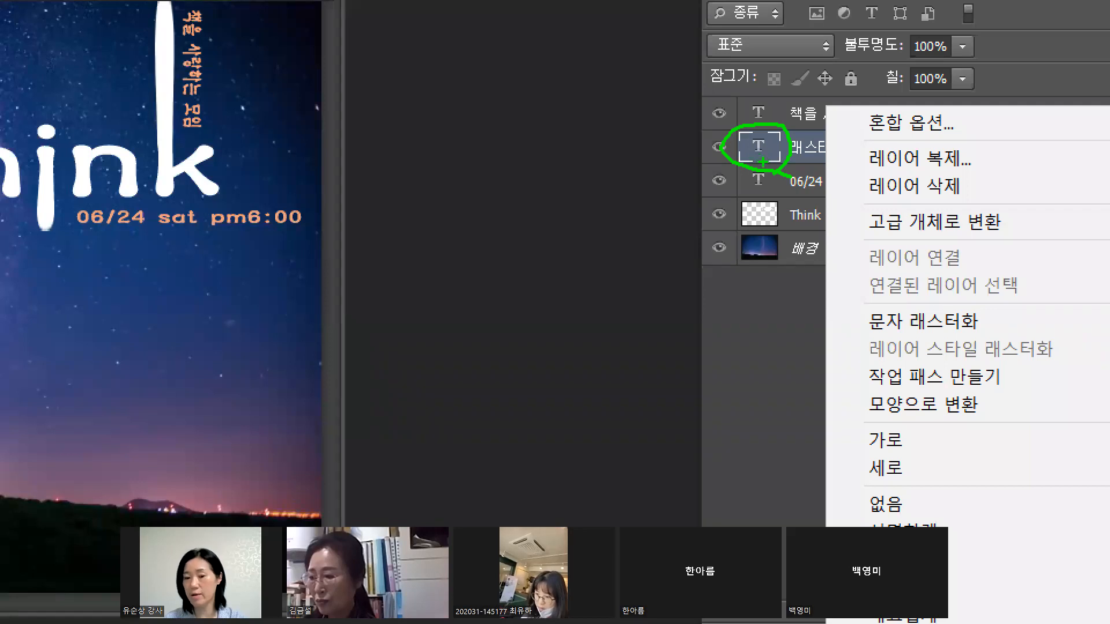
pyautogui.moveTo(932, 295); pyautogui.dragTo(979, 308)
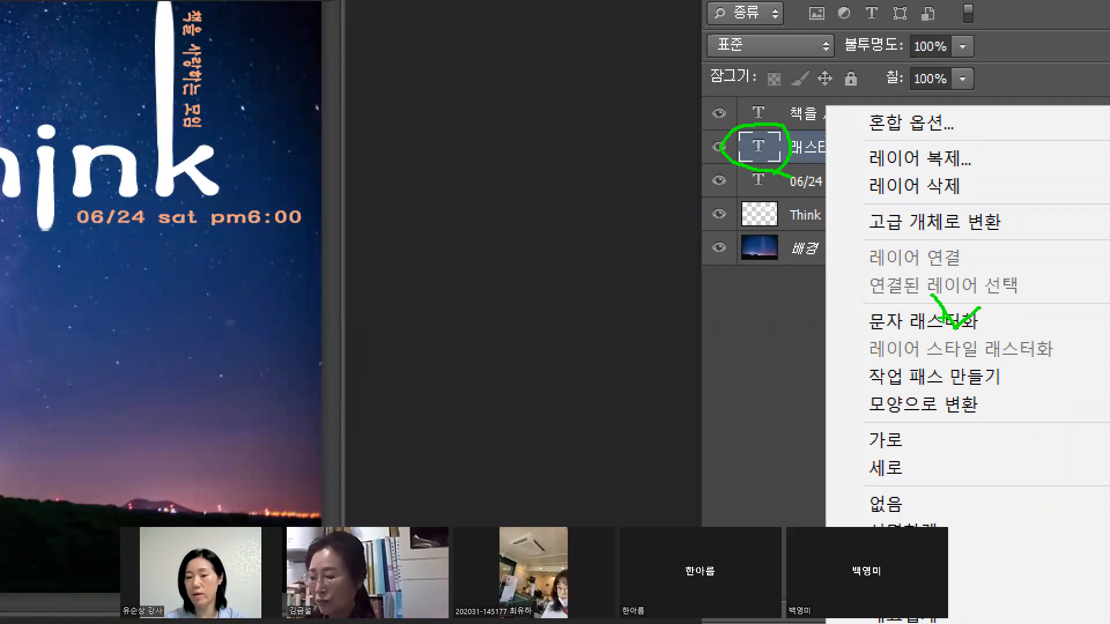
pyautogui.moveTo(773, 230); pyautogui.dragTo(754, 248)
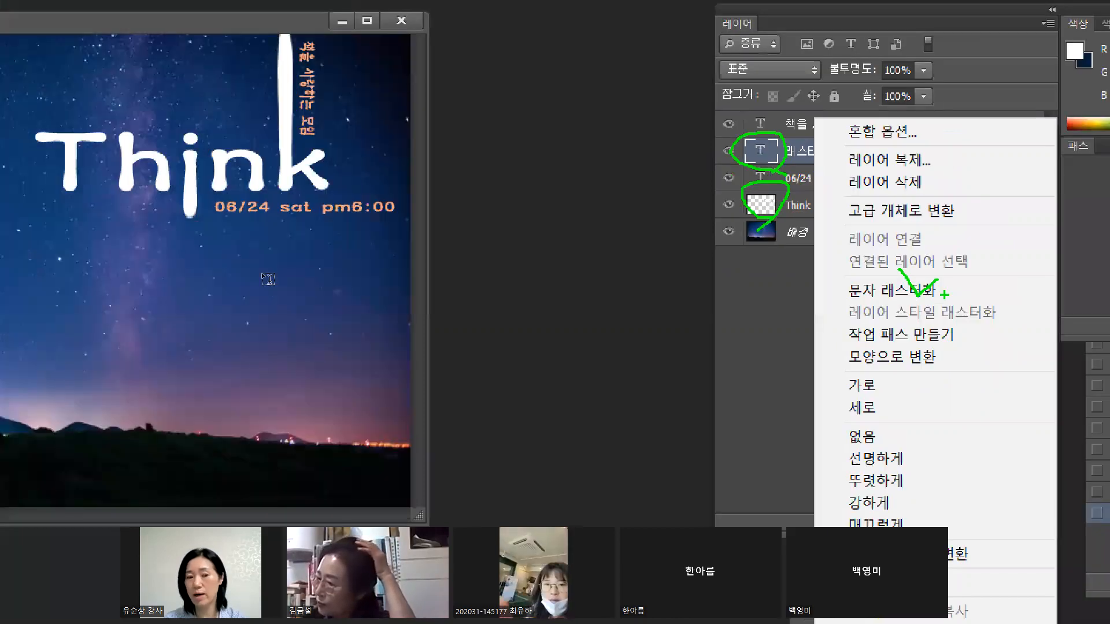
pyautogui.press('Escape')
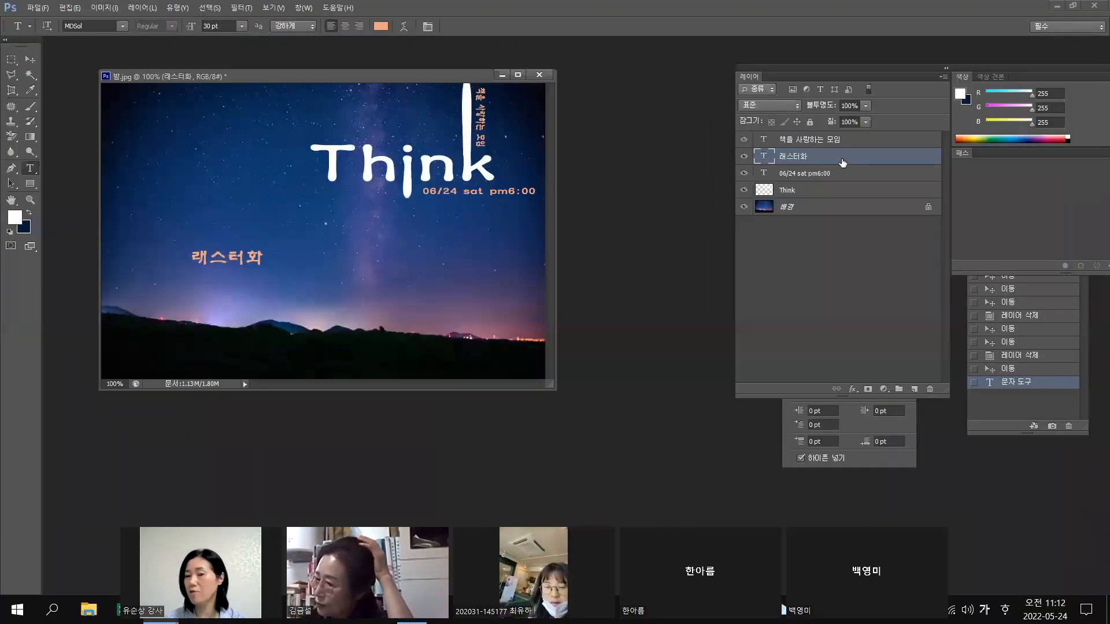
pyautogui.rightClick(842, 159)
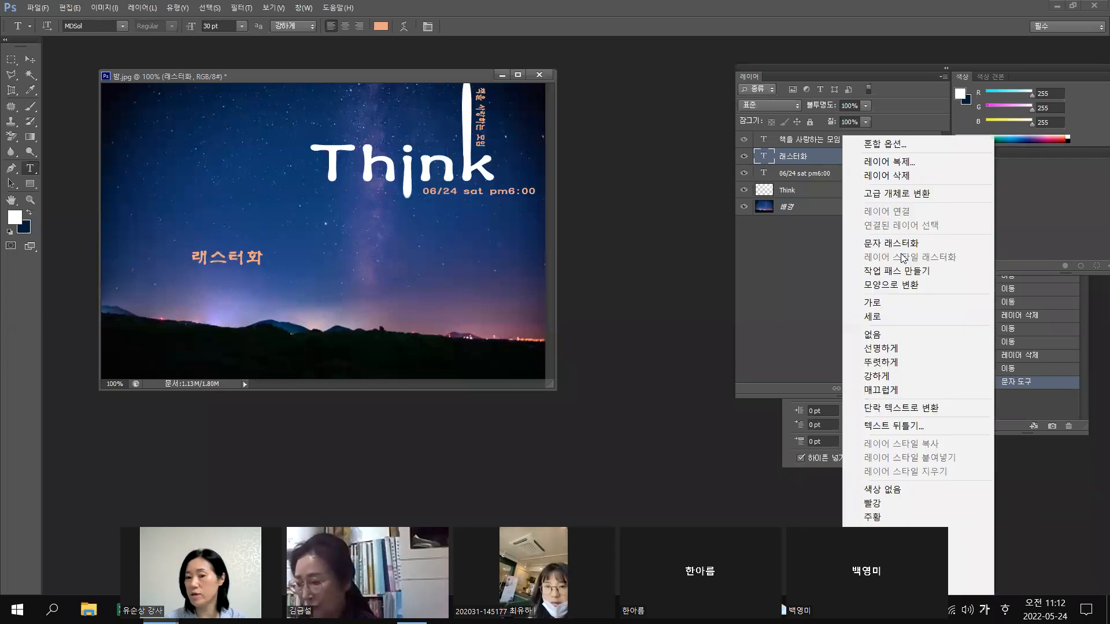
pyautogui.click(868, 249)
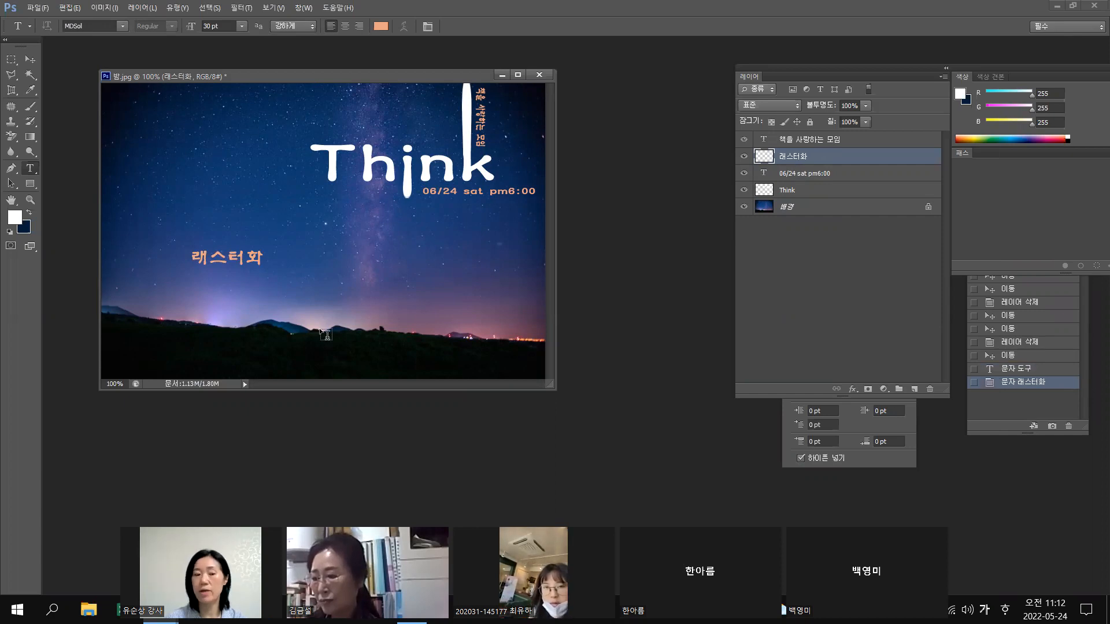
pyautogui.click(30, 59)
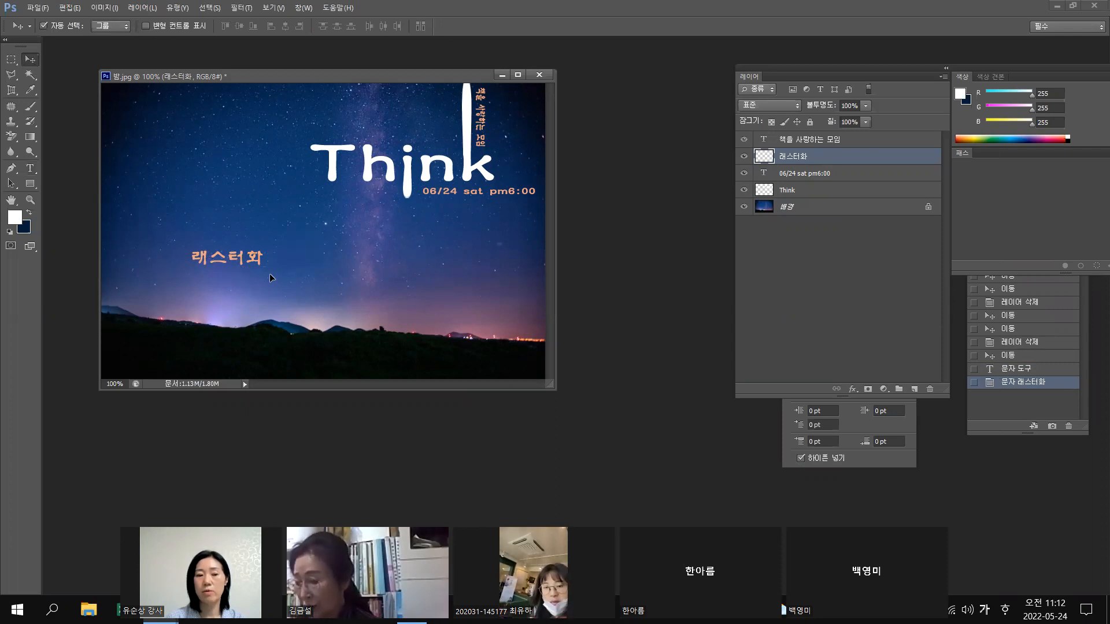
pyautogui.moveTo(195, 260)
pyautogui.mouseDown()
pyautogui.moveTo(189, 234)
pyautogui.moveTo(184, 243)
pyautogui.mouseUp()
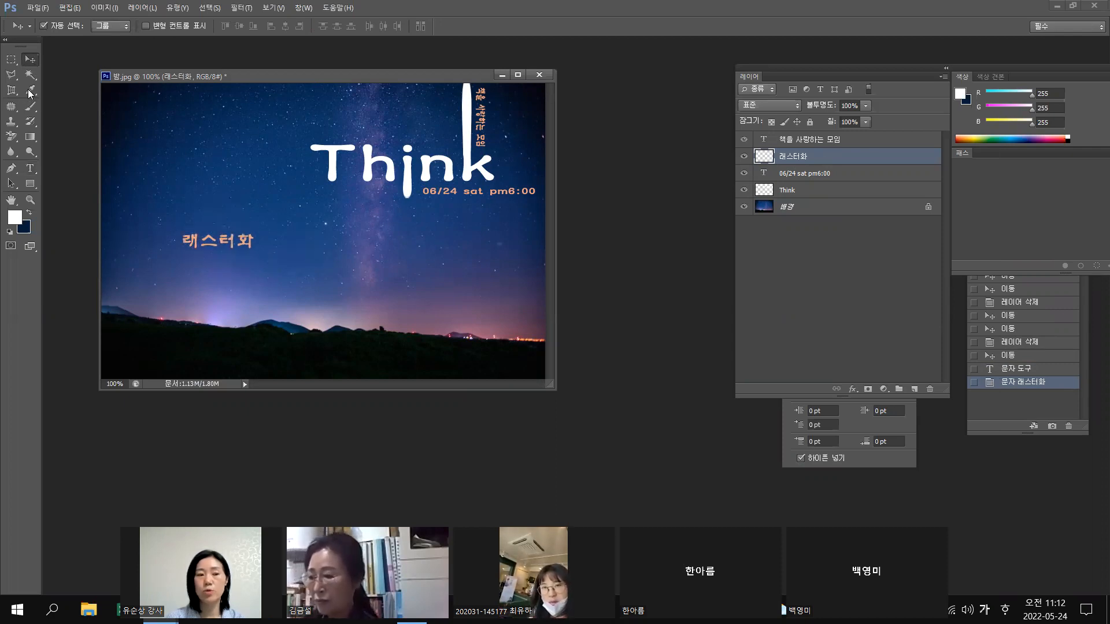
# Select the upright stroke of 화 with an elliptical marquee, stretch it downward, then deselect
pyautogui.rightClick(11, 60)
pyautogui.click(58, 72)
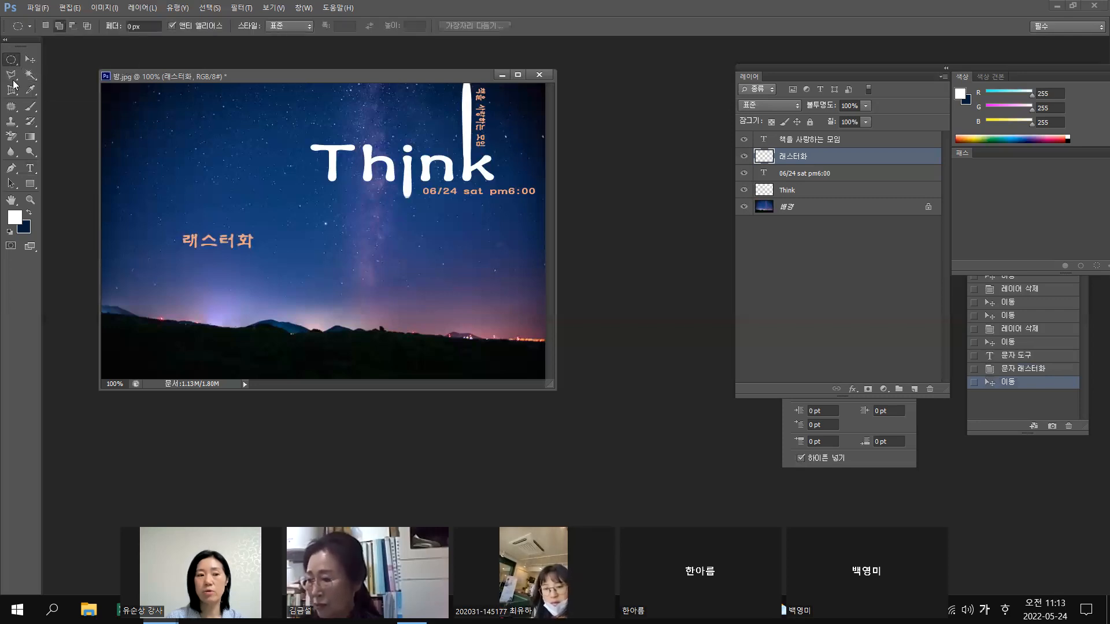
pyautogui.moveTo(258, 228); pyautogui.dragTo(294, 268)
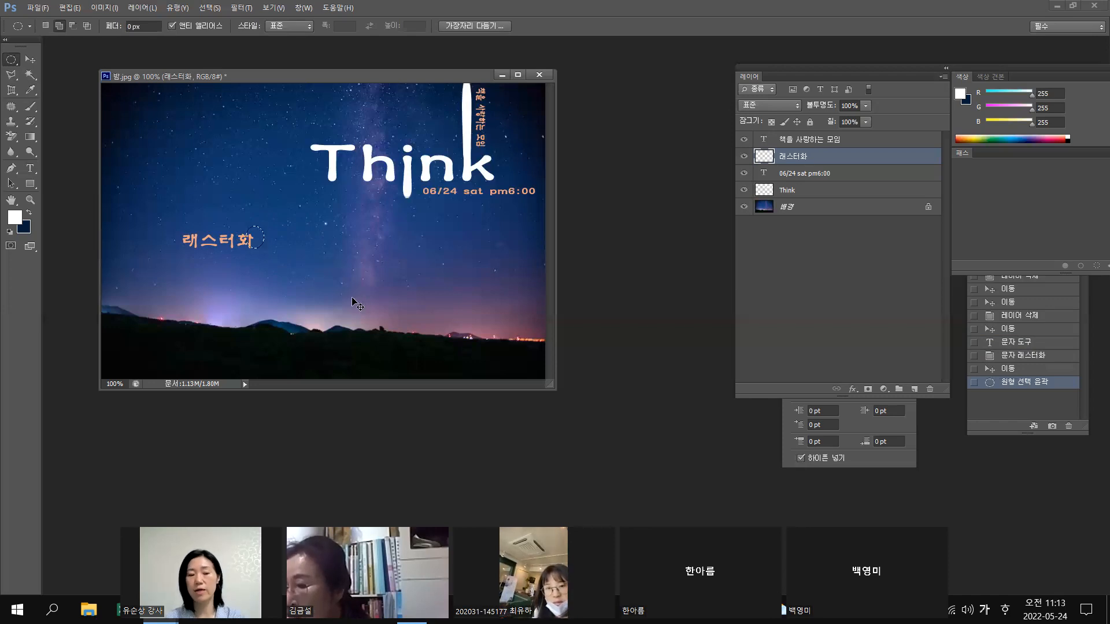
pyautogui.hotkey('ctrl', 't')
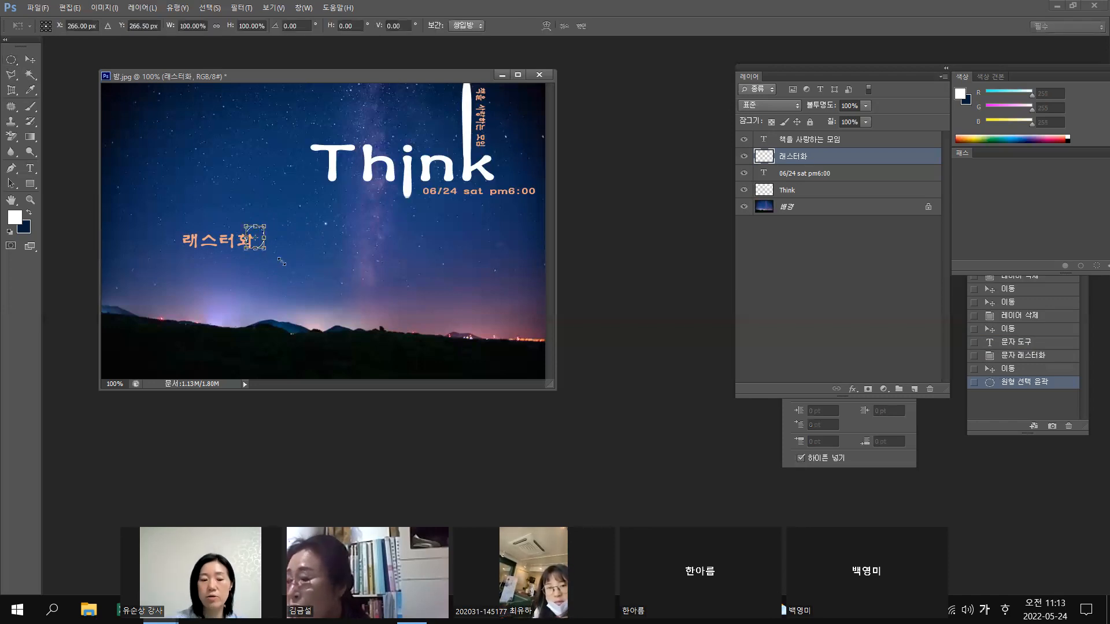
pyautogui.moveTo(264, 248); pyautogui.dragTo(305, 276)
pyautogui.moveTo(215, 185); pyautogui.dragTo(216, 192)
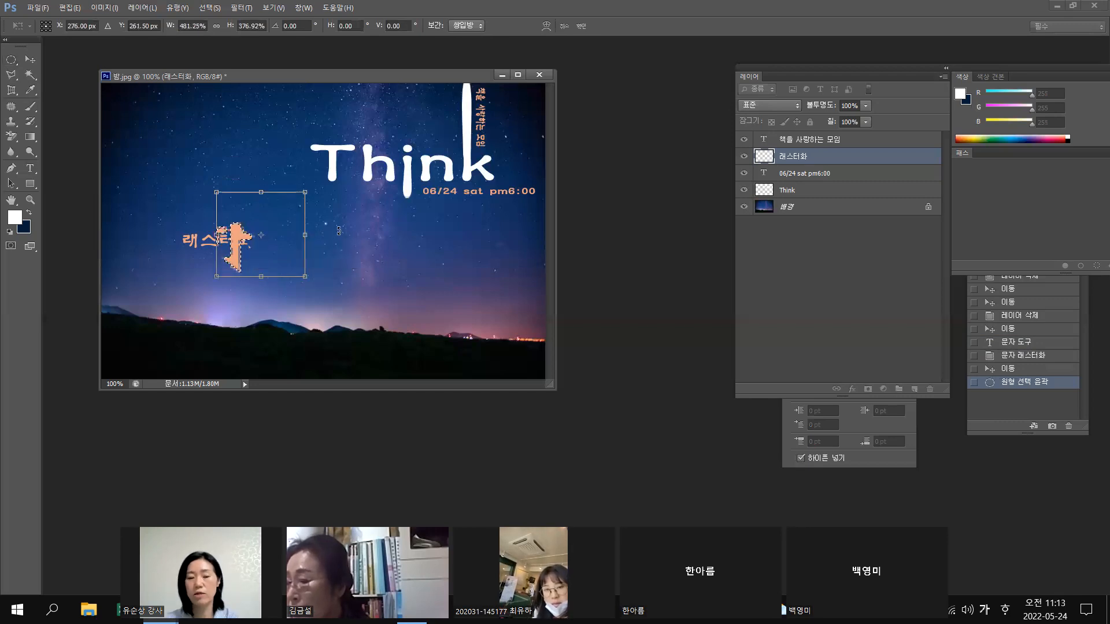
pyautogui.press('Return')
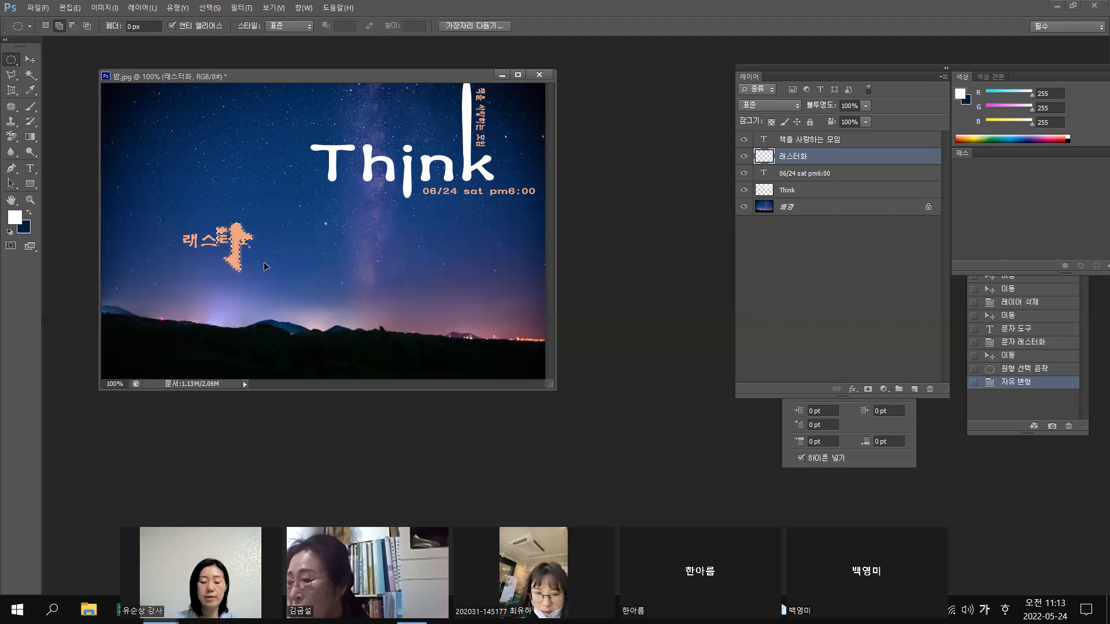
pyautogui.hotkey('ctrl', 'd')
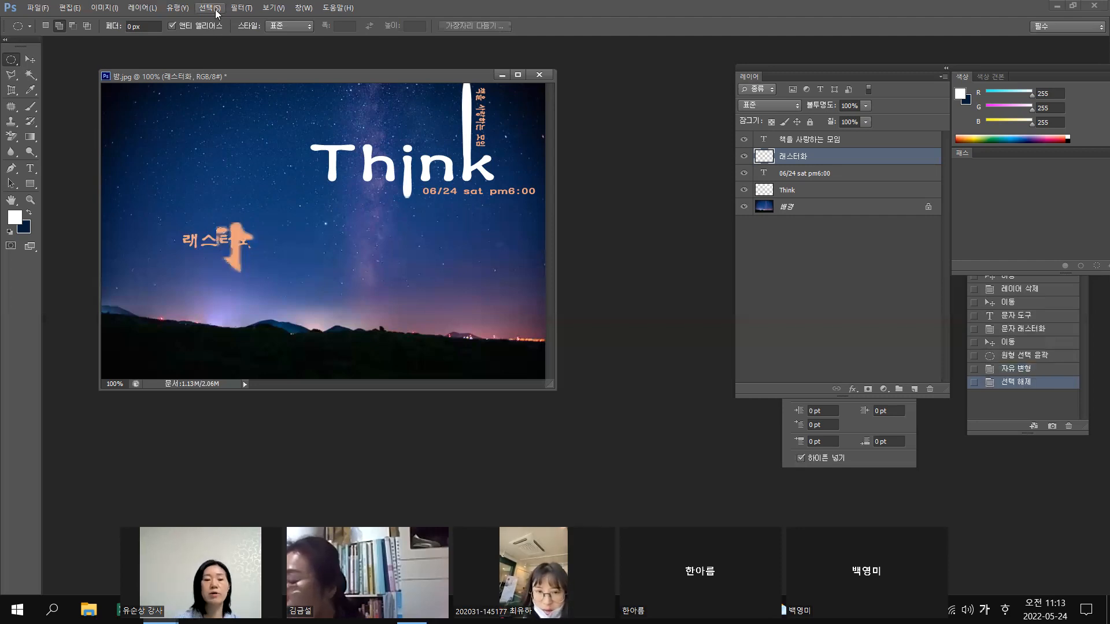
pyautogui.click(218, 8)
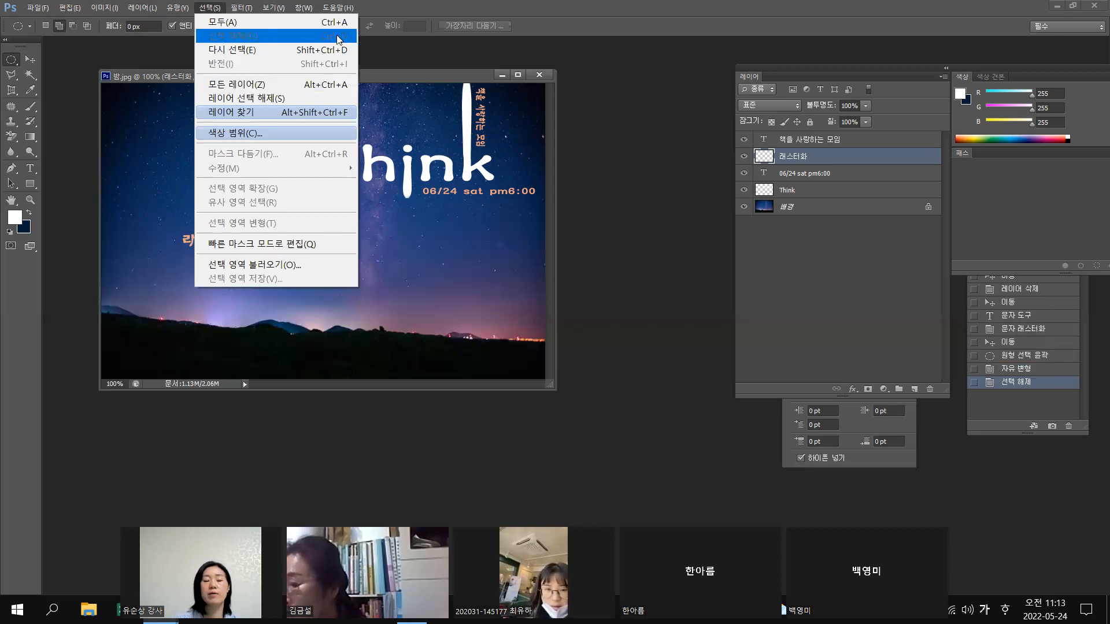
pyautogui.click(237, 242)
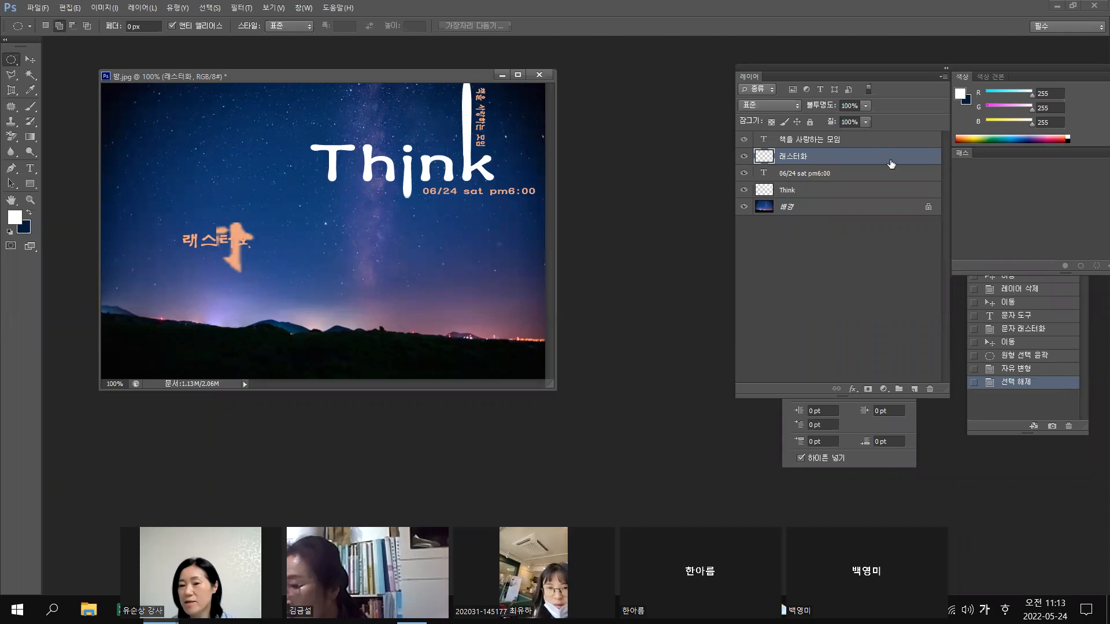
# Delete the 래스터화 layer and pick the Horizontal Type tool
pyautogui.moveTo(891, 158); pyautogui.dragTo(931, 391)
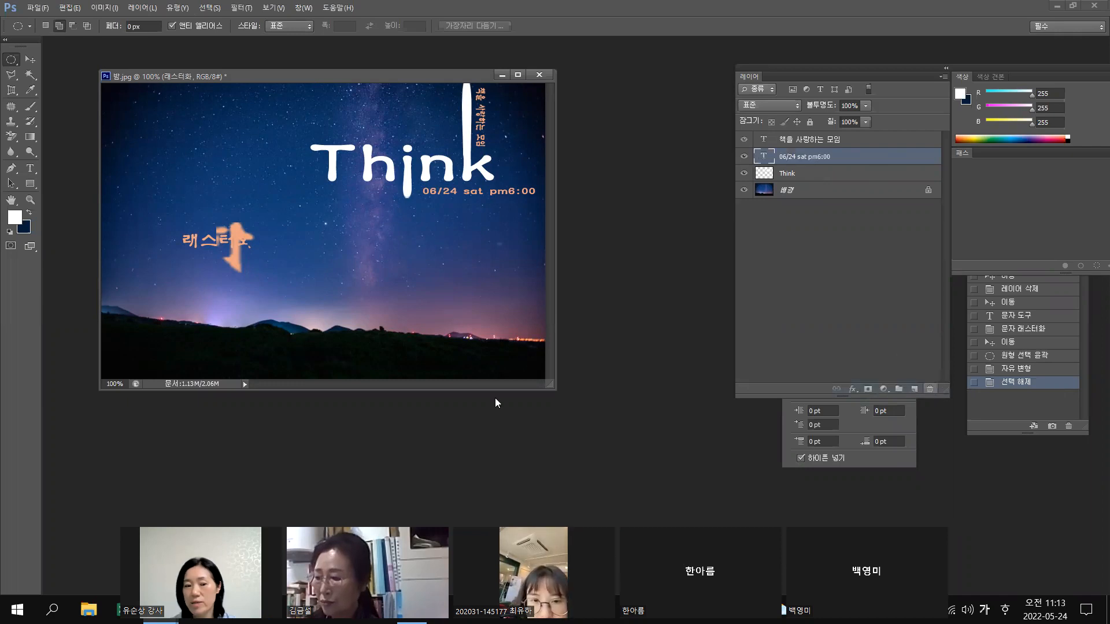
pyautogui.click(31, 172)
pyautogui.click(30, 173)
pyautogui.click(31, 174)
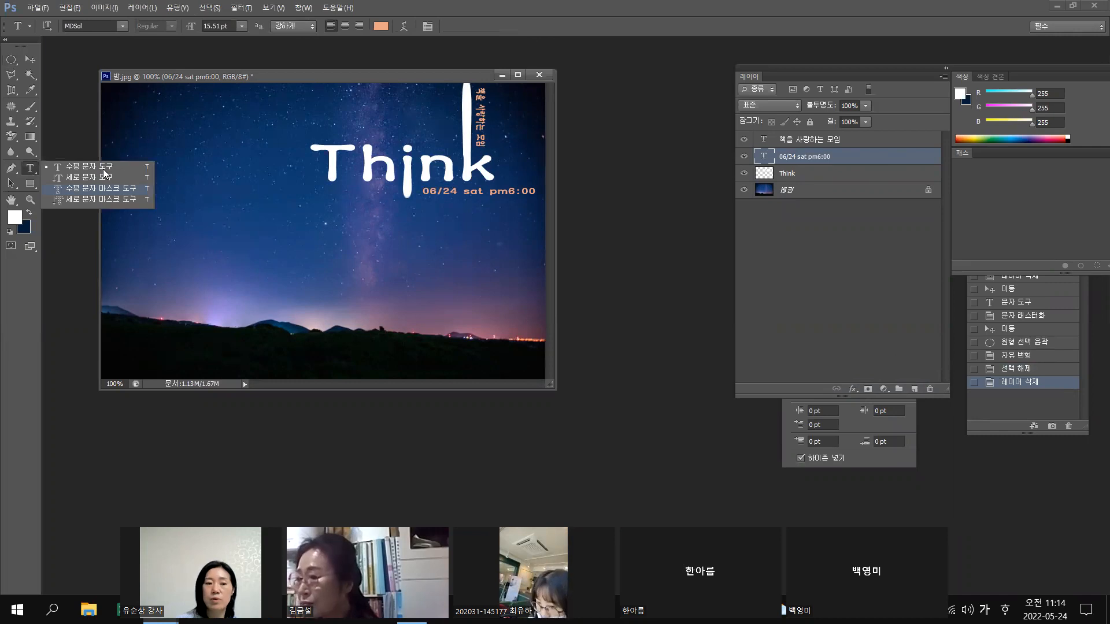
# Type the caption '아메리카노 한잔과 함께 책을 읽는 모임입니다' / '당신을 초대합니다' near the bottom left
pyautogui.click(105, 173)
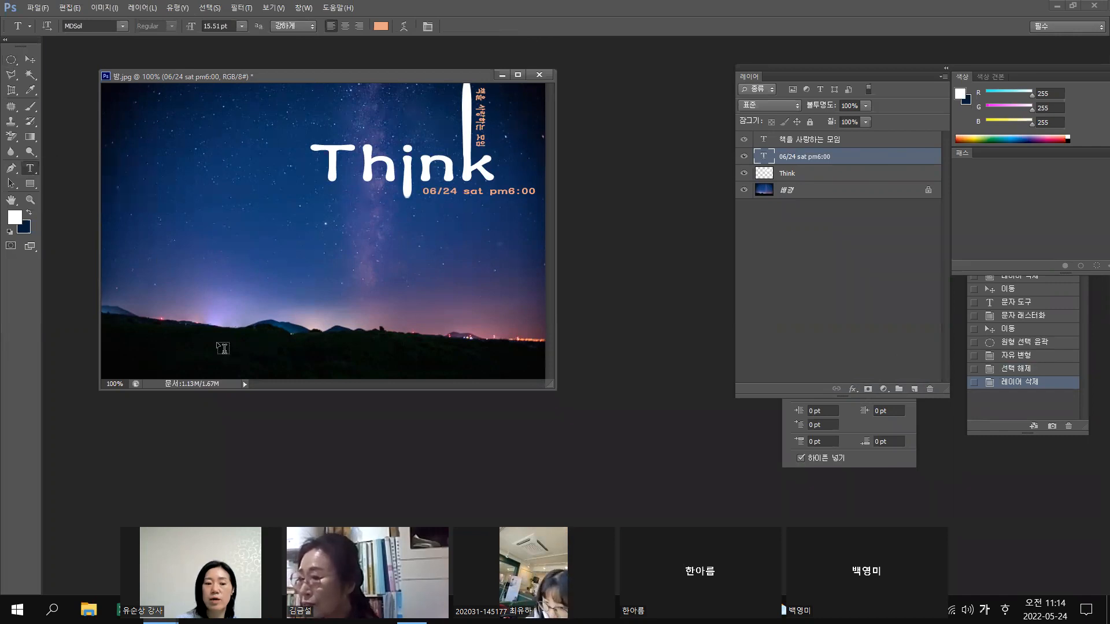
pyautogui.click(177, 333)
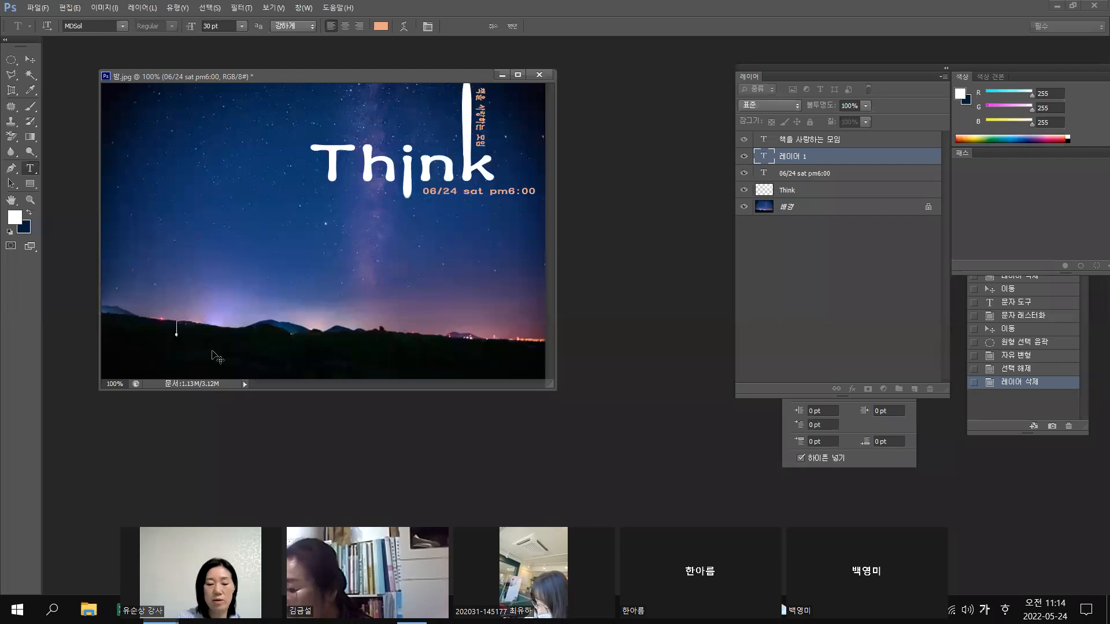
pyautogui.write('메')
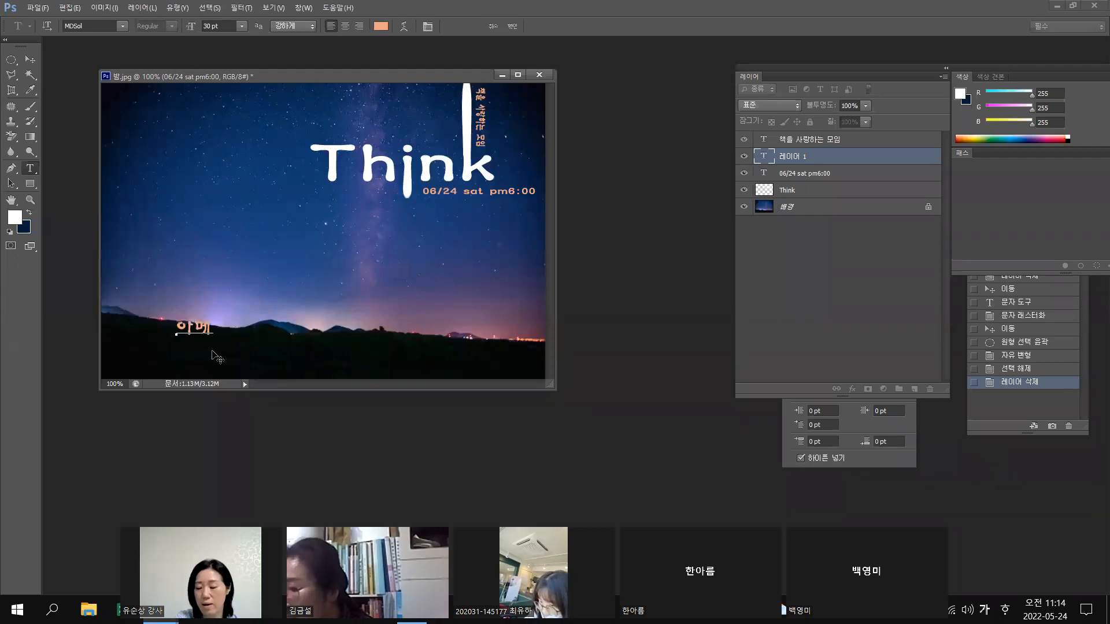
pyautogui.write('리')
pyautogui.write('카노 값')
pyautogui.write('잔과 함께')
pyautogui.write(' 책')
pyautogui.write('을 이')
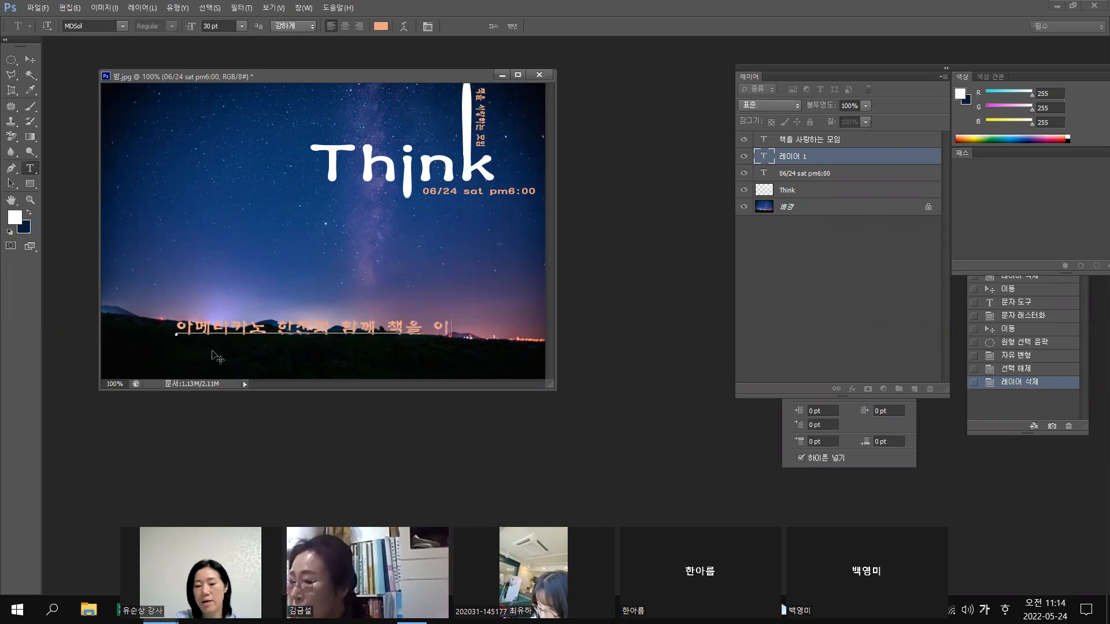
pyautogui.press('BackSpace')
pyautogui.write('읽는 모')
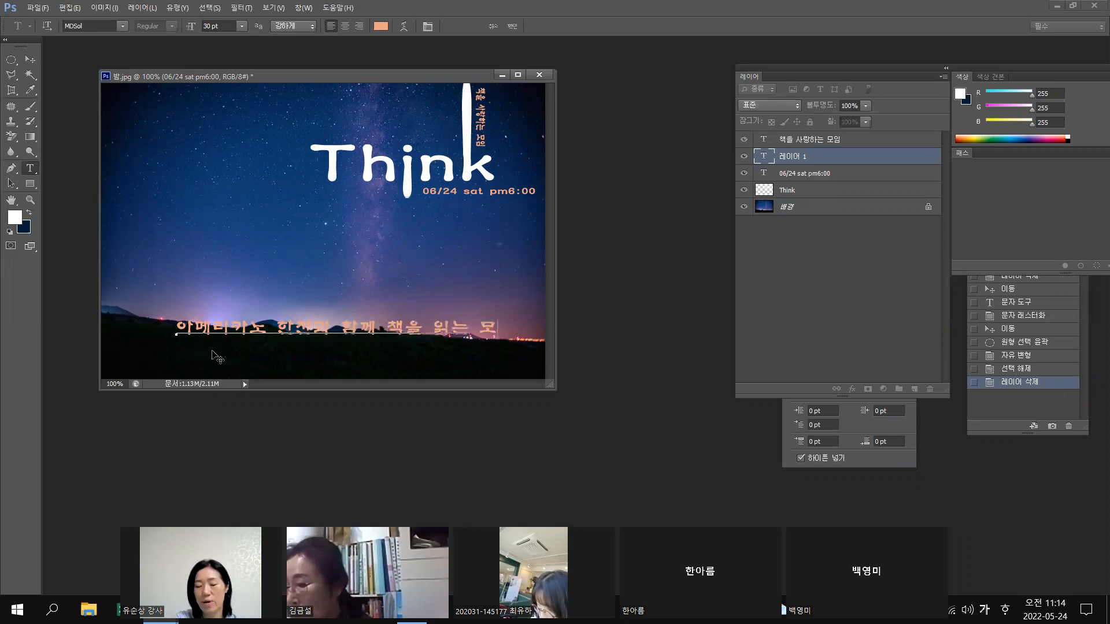
pyautogui.write('임')
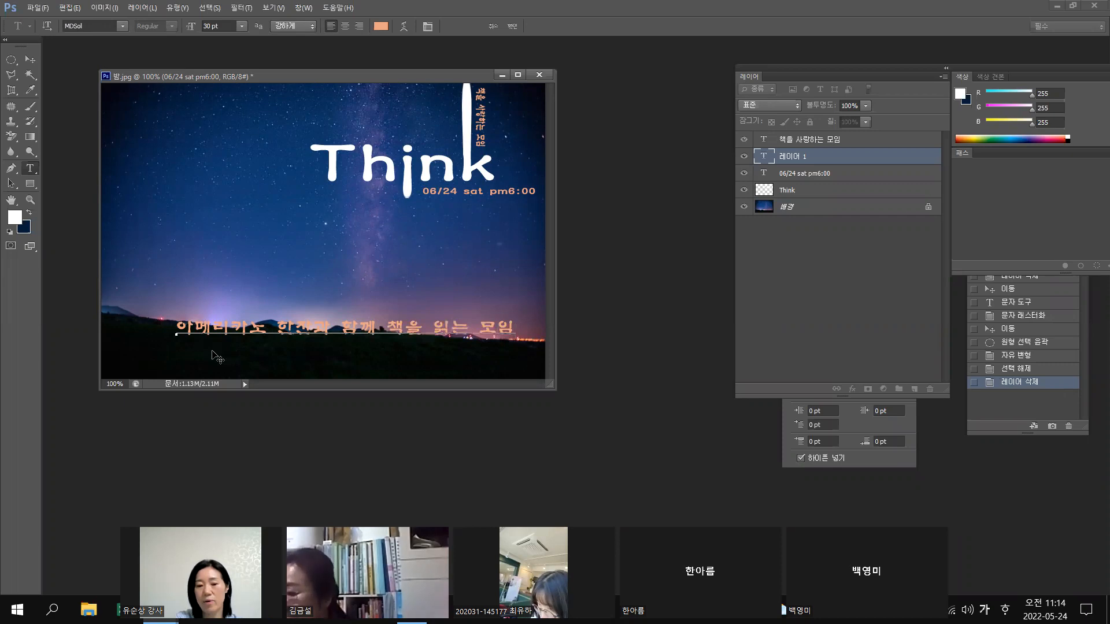
pyautogui.write('입ㄴ')
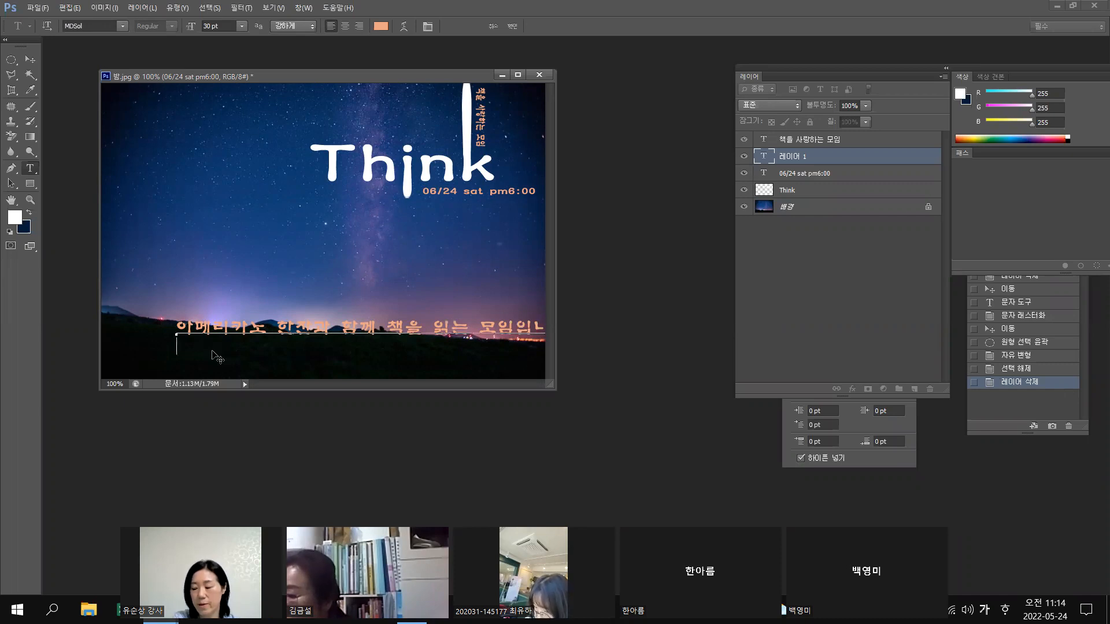
pyautogui.write('당')
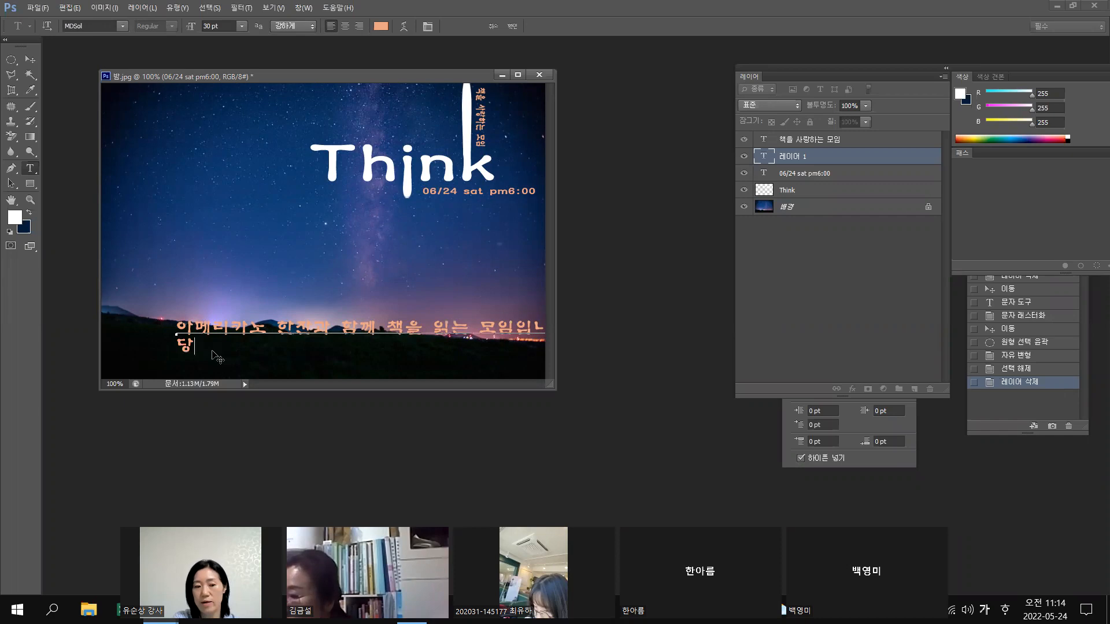
pyautogui.write('신을 초대')
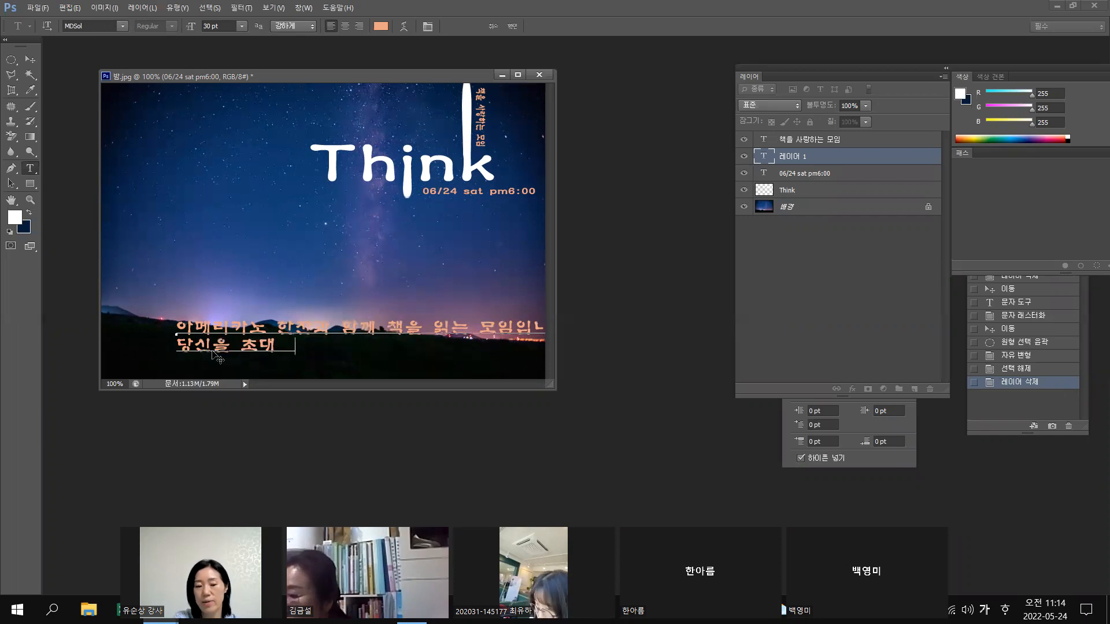
pyautogui.write('합니다')
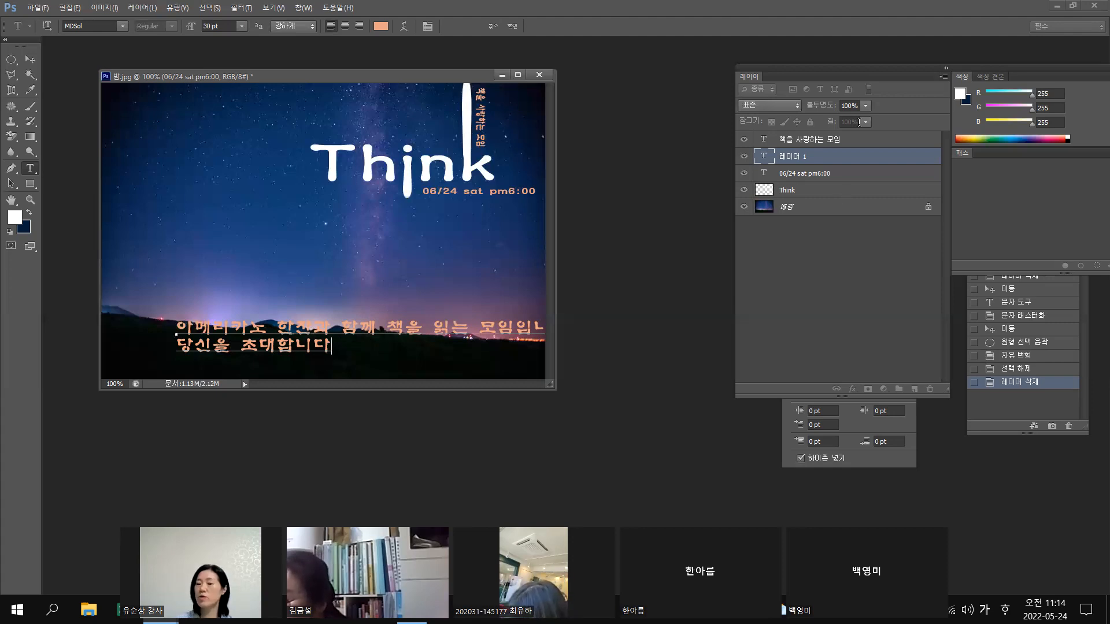
pyautogui.click(853, 159)
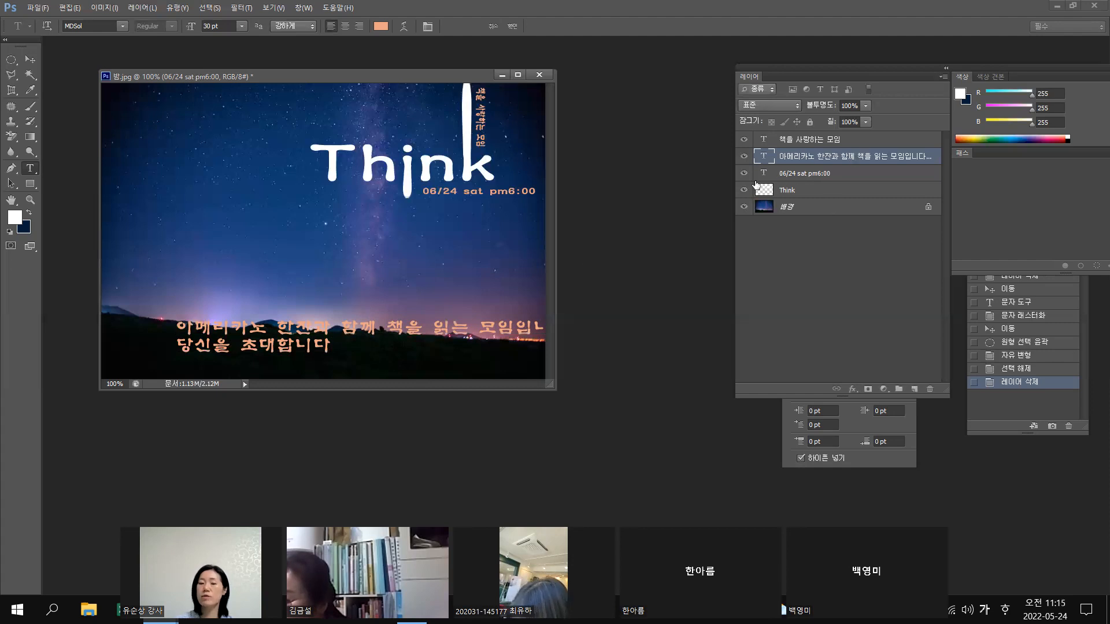
# In the Character panel, change the caption's tracking to 0, keeping the peach colour and kerning 0
pyautogui.click(428, 27)
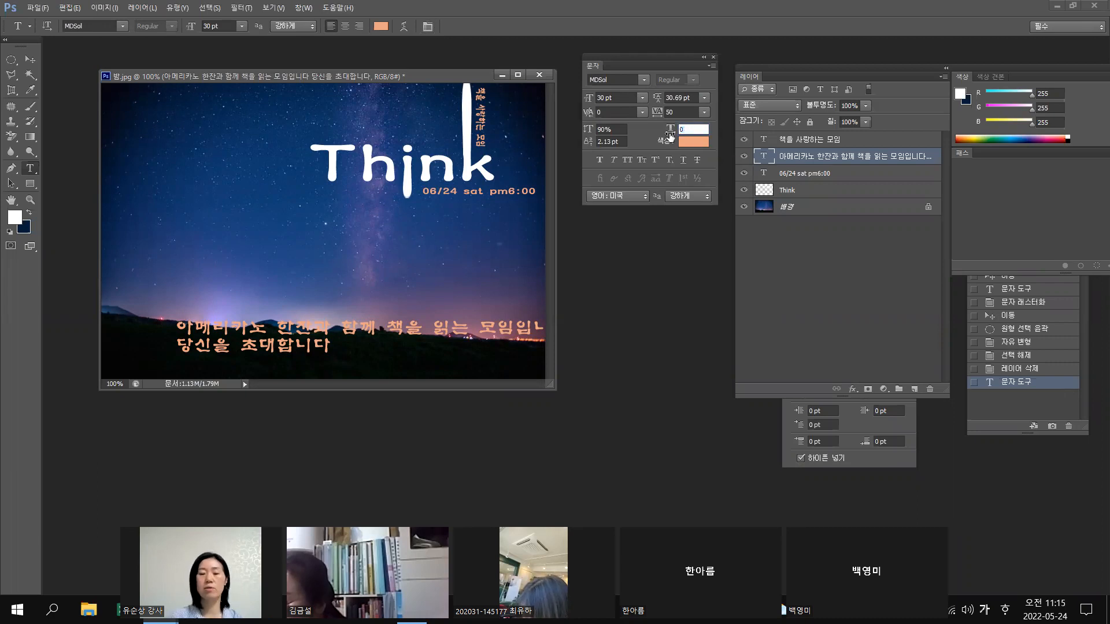
pyautogui.click(696, 141)
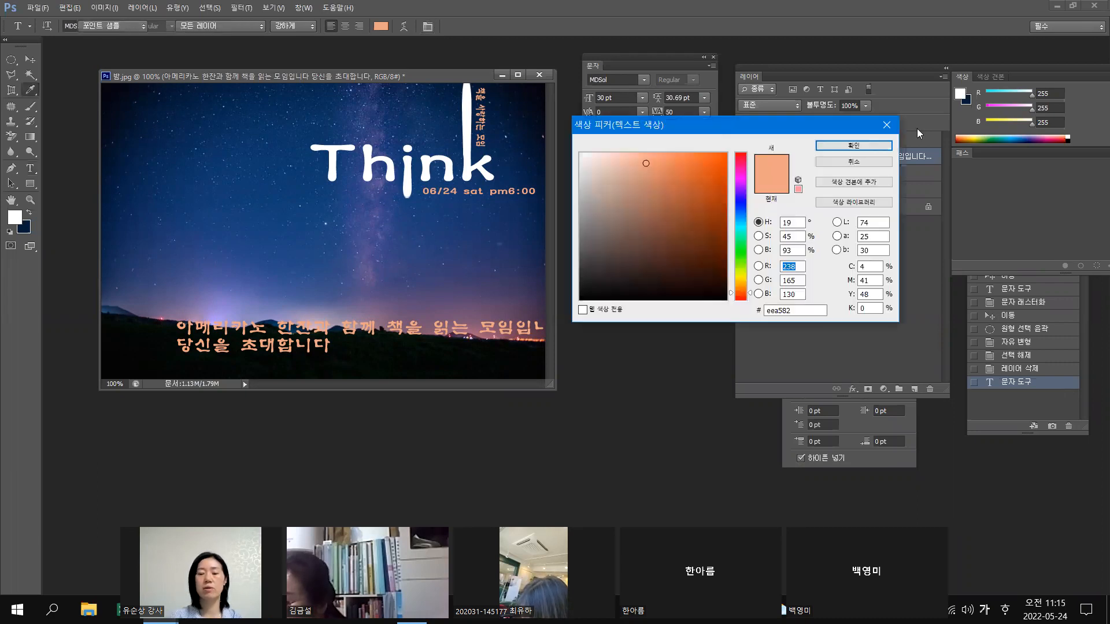
pyautogui.click(885, 125)
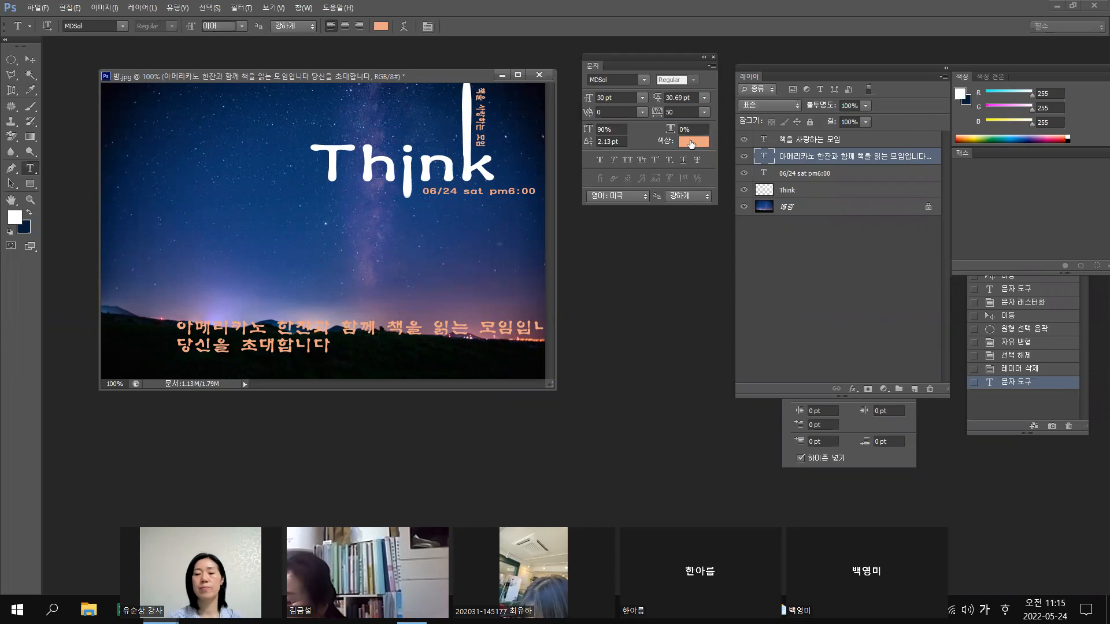
pyautogui.click(696, 130)
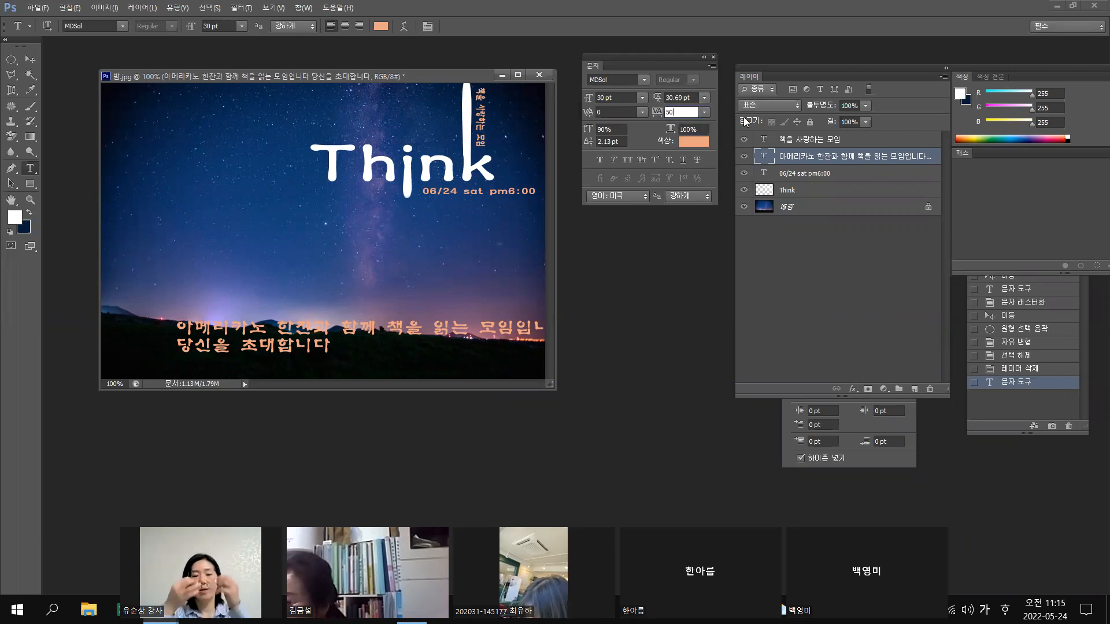
pyautogui.click(705, 112)
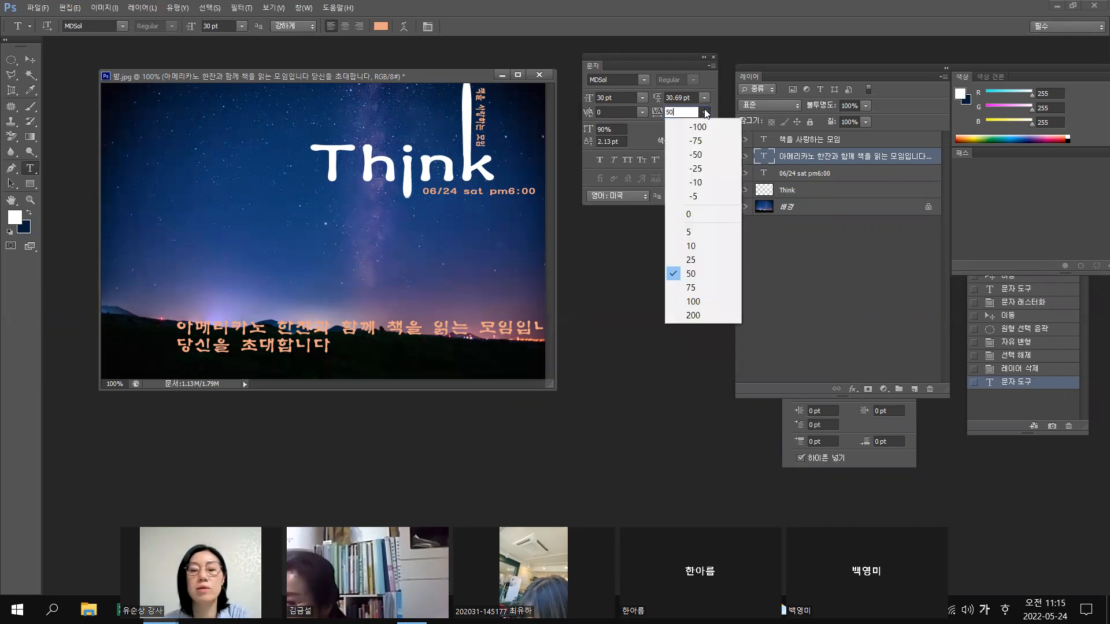
pyautogui.click(695, 215)
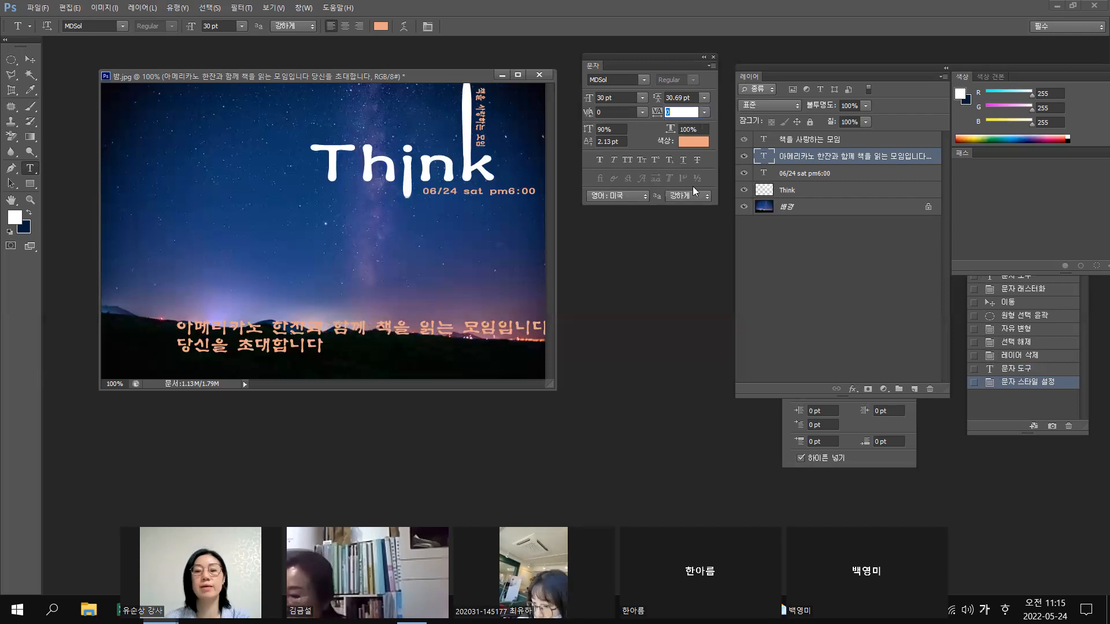
pyautogui.click(645, 112)
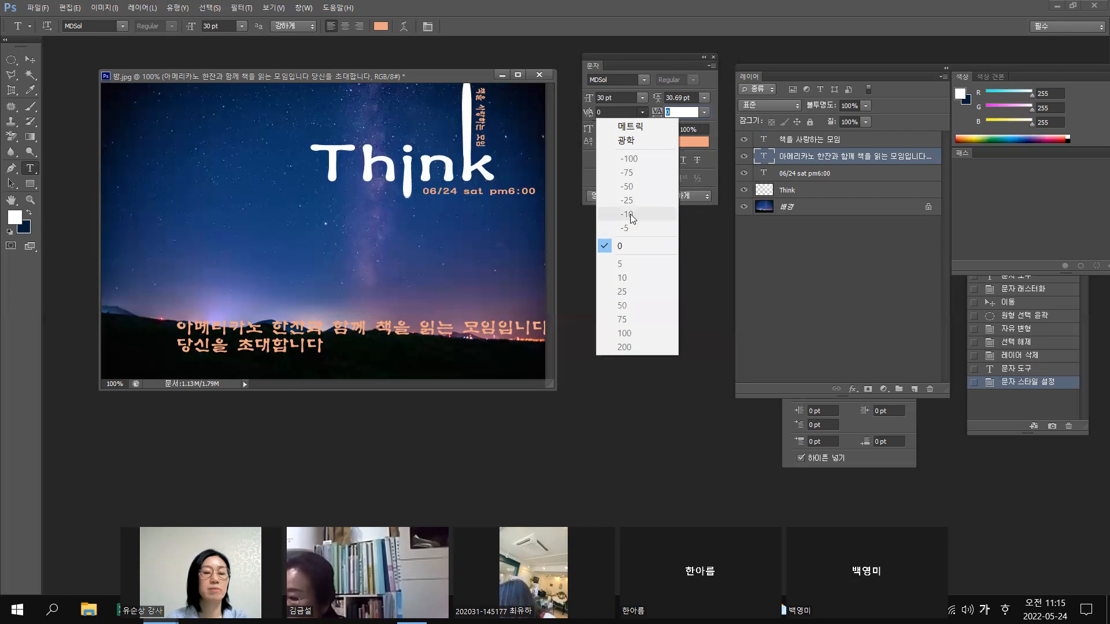
pyautogui.click(619, 241)
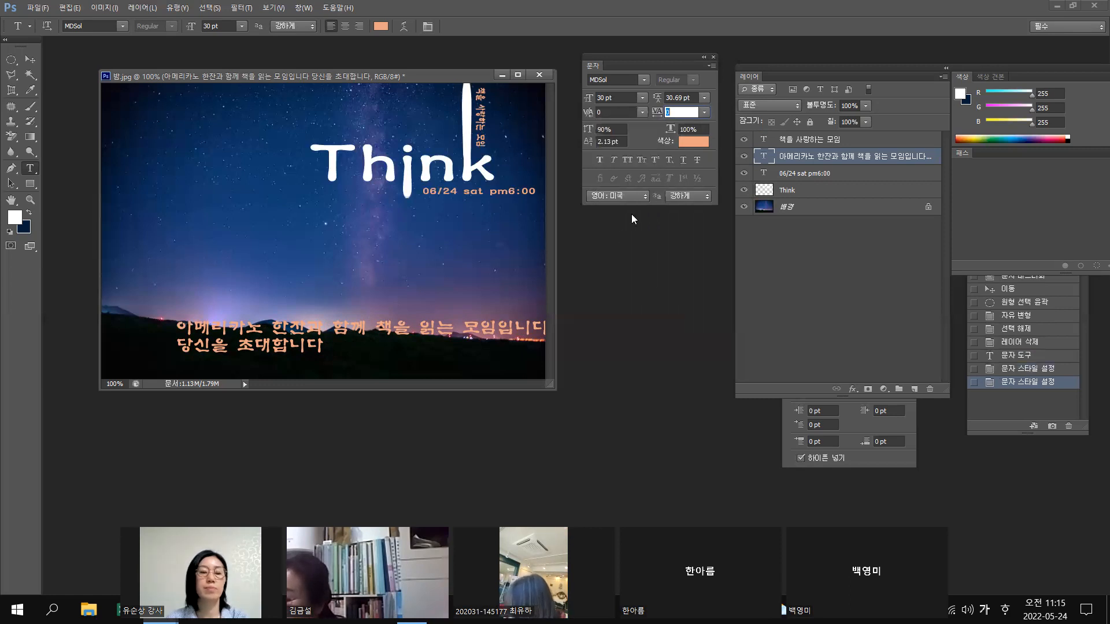
pyautogui.click(641, 112)
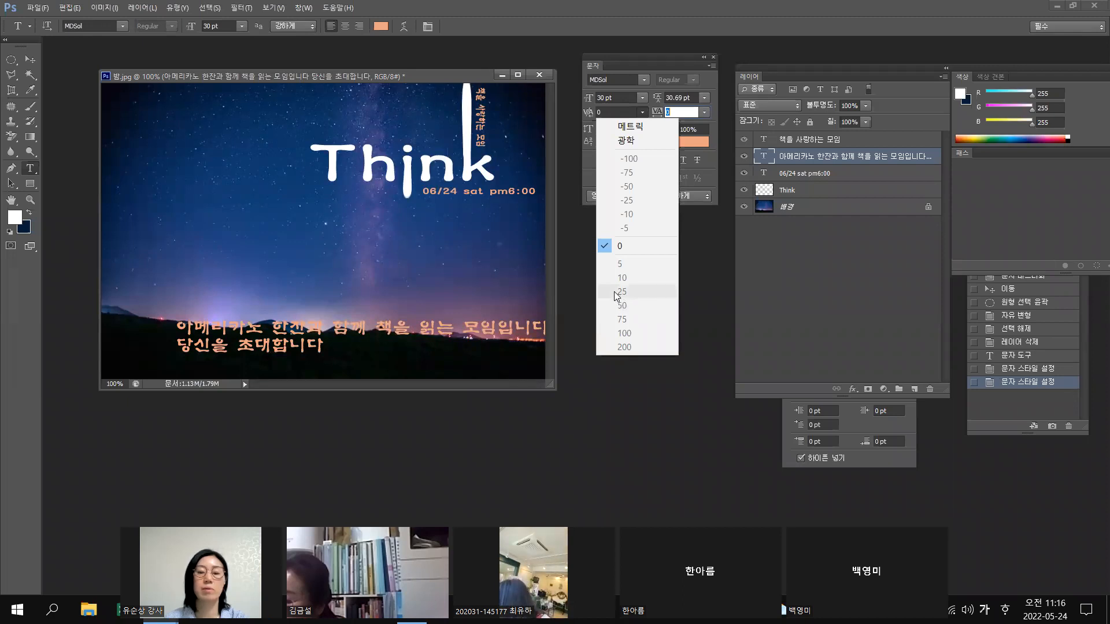
pyautogui.click(590, 236)
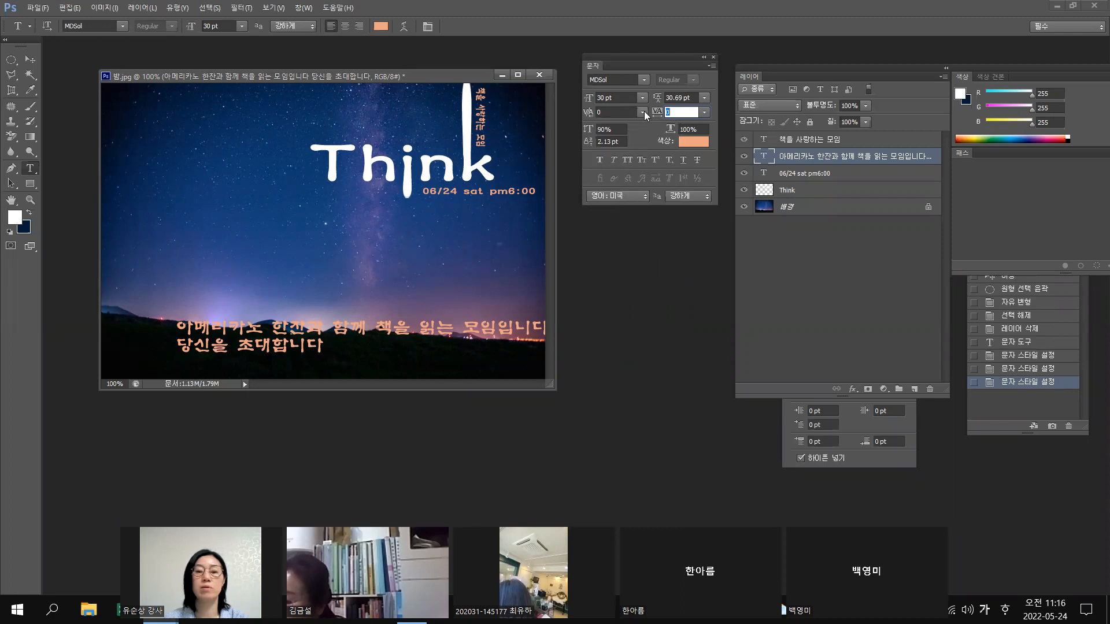
# Try 14 pt and 30 pt leading on the caption, then settle on 48 pt
pyautogui.click(704, 98)
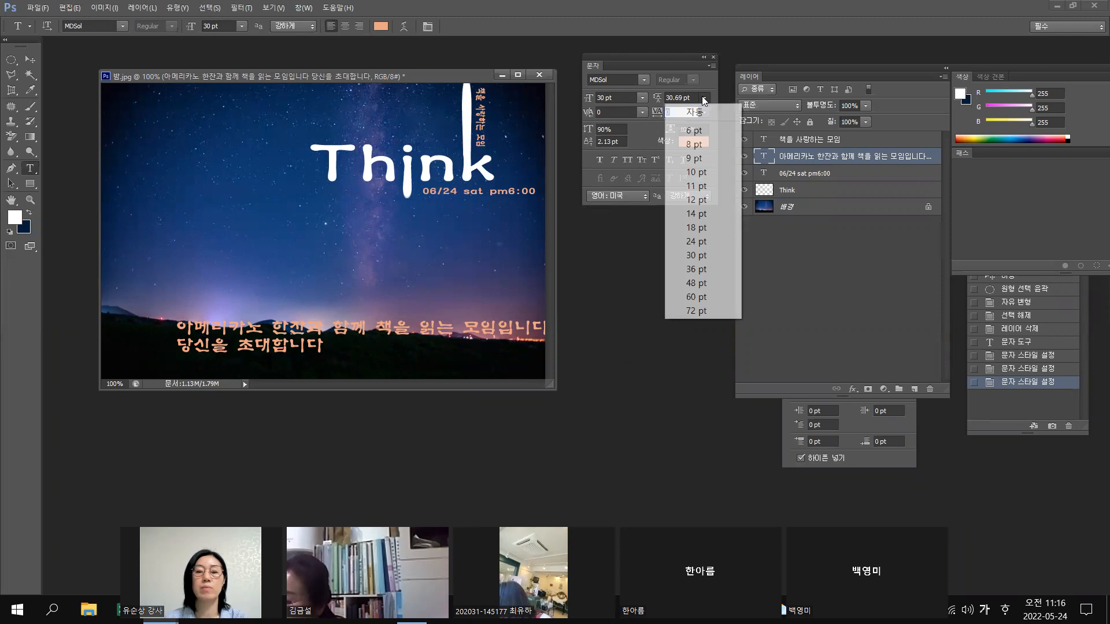
pyautogui.click(696, 213)
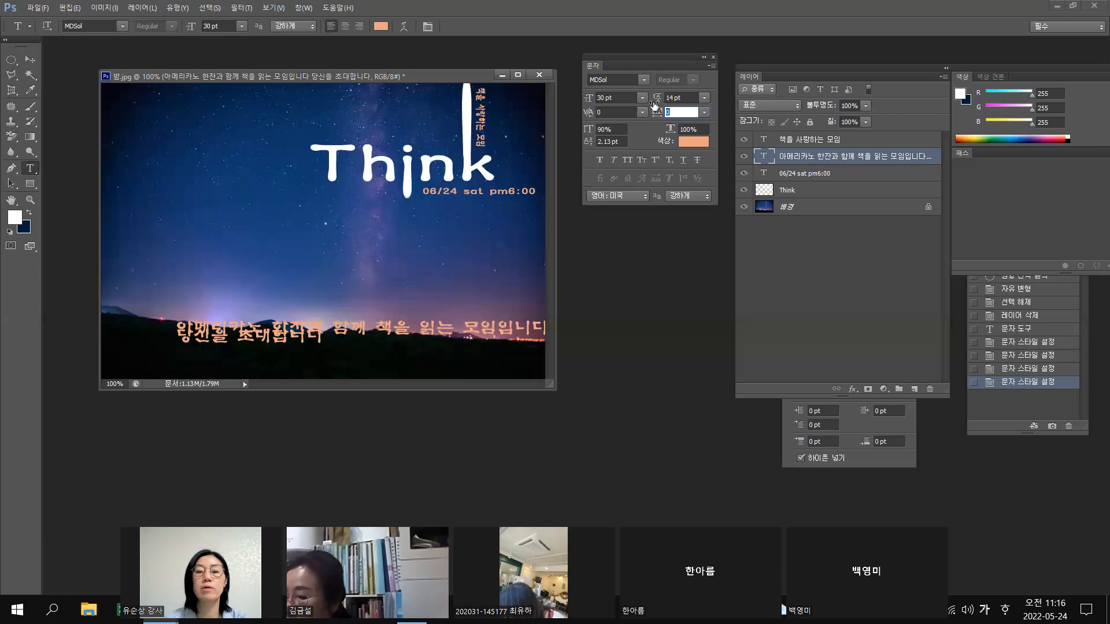
pyautogui.click(705, 98)
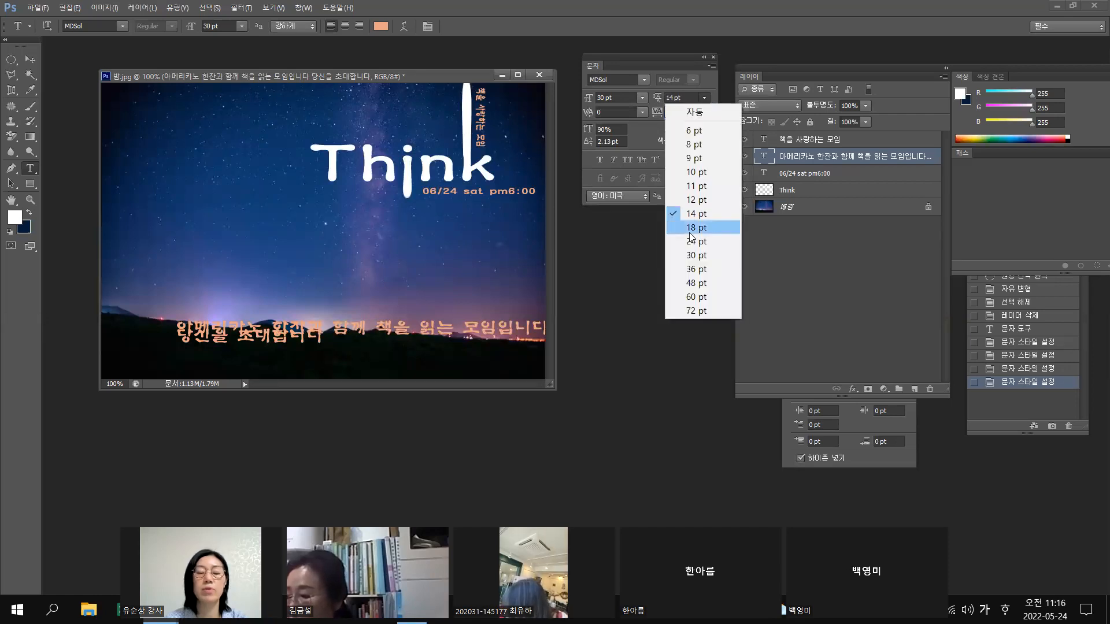
pyautogui.click(691, 255)
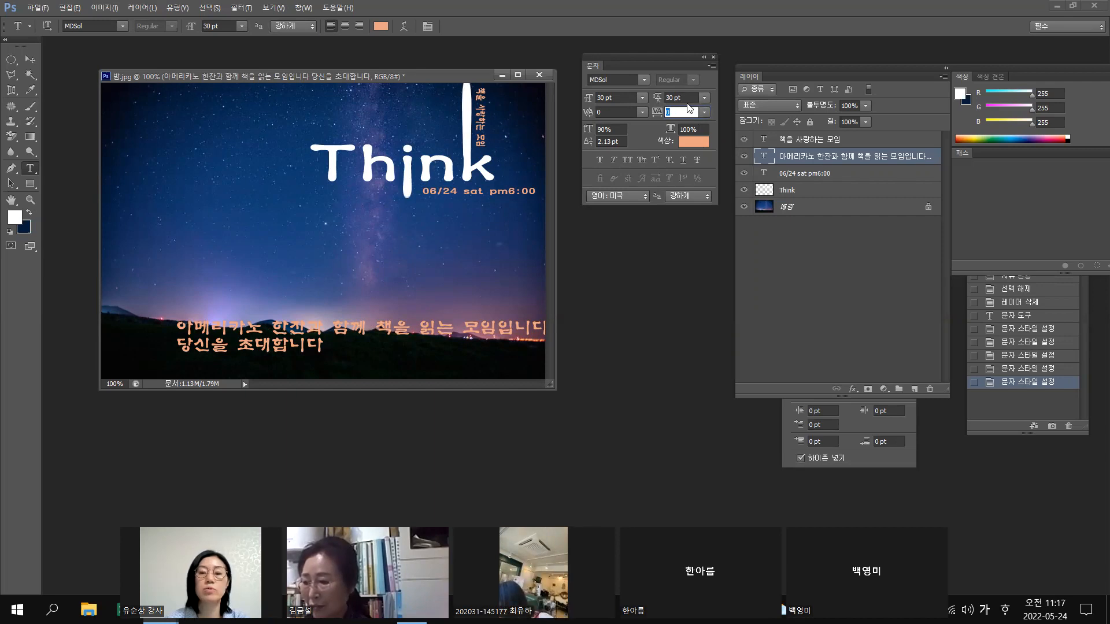
pyautogui.click(611, 141)
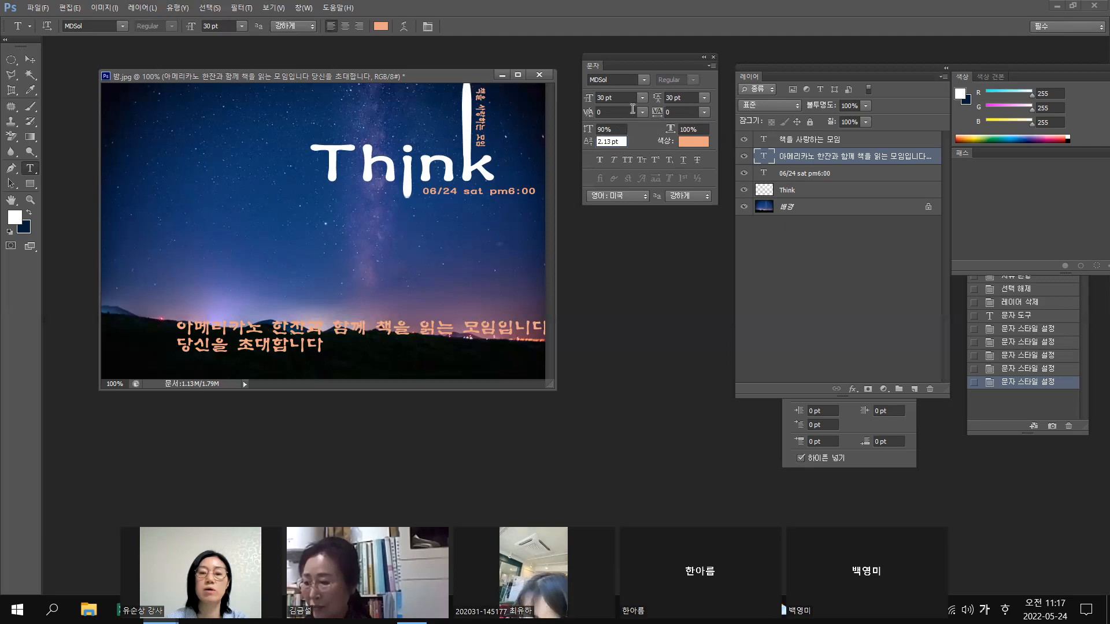
pyautogui.press('Tab')
pyautogui.click(703, 97)
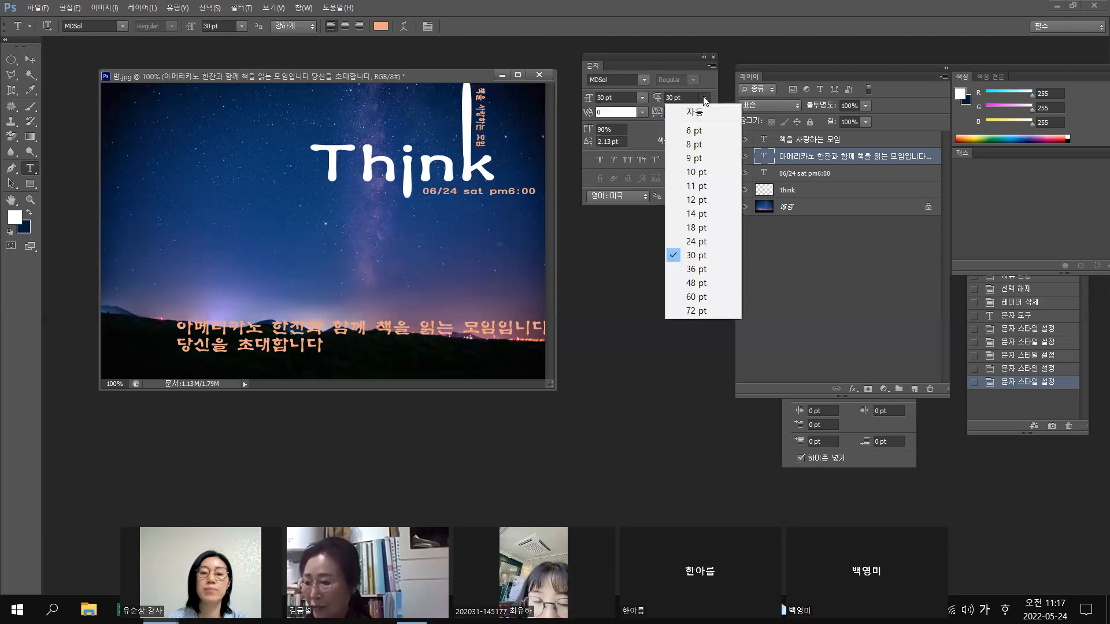
pyautogui.click(691, 282)
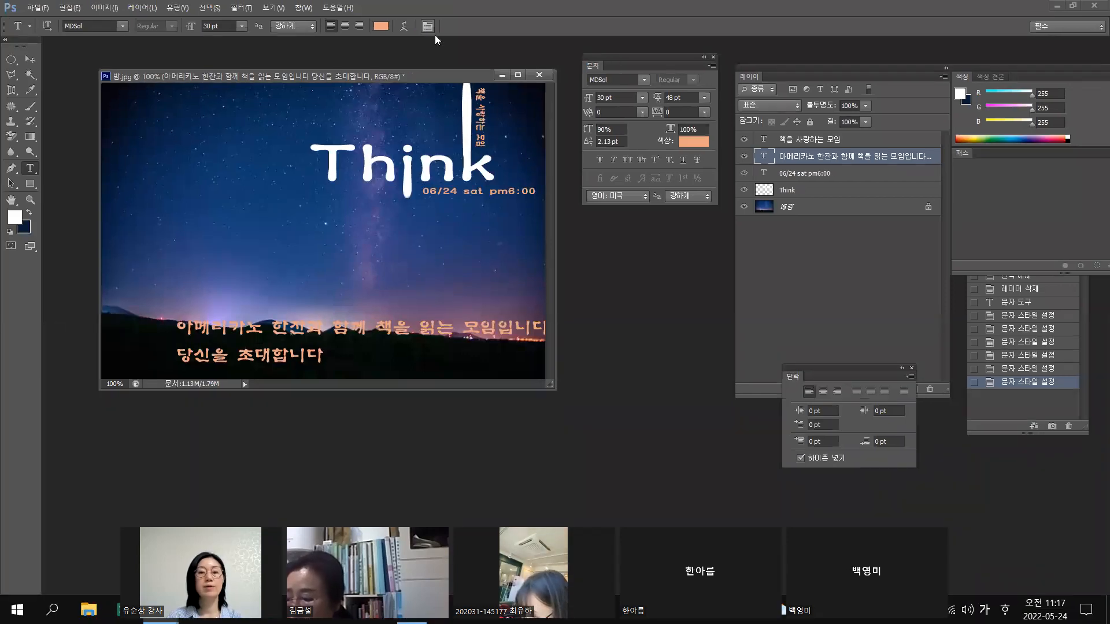
# Change the caption's leading from 48 pt to 24 pt
pyautogui.click(428, 26)
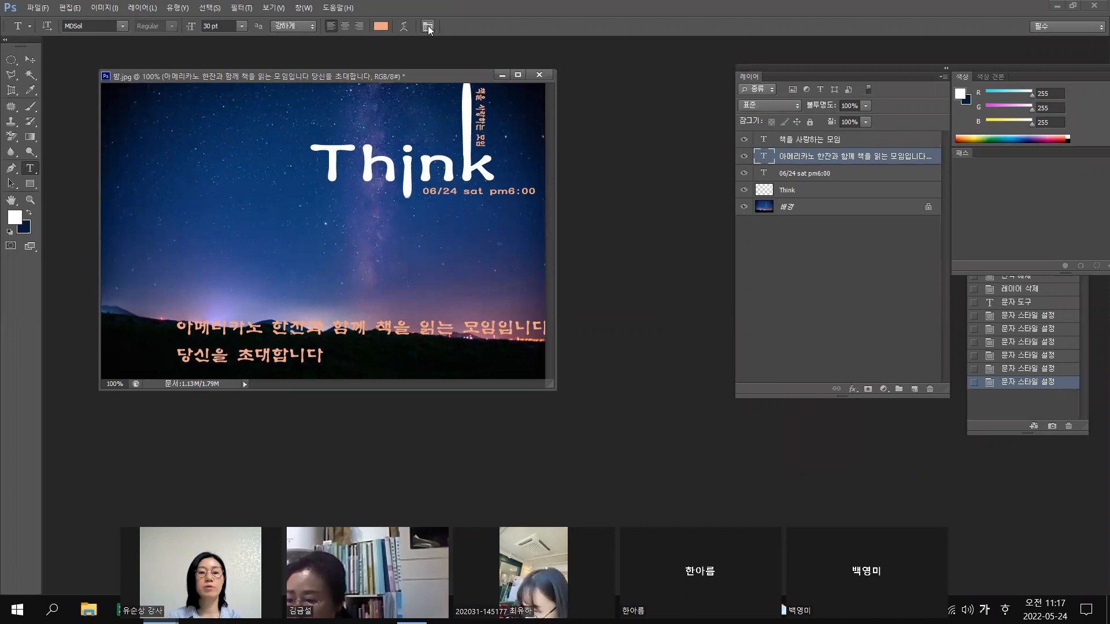
pyautogui.click(428, 26)
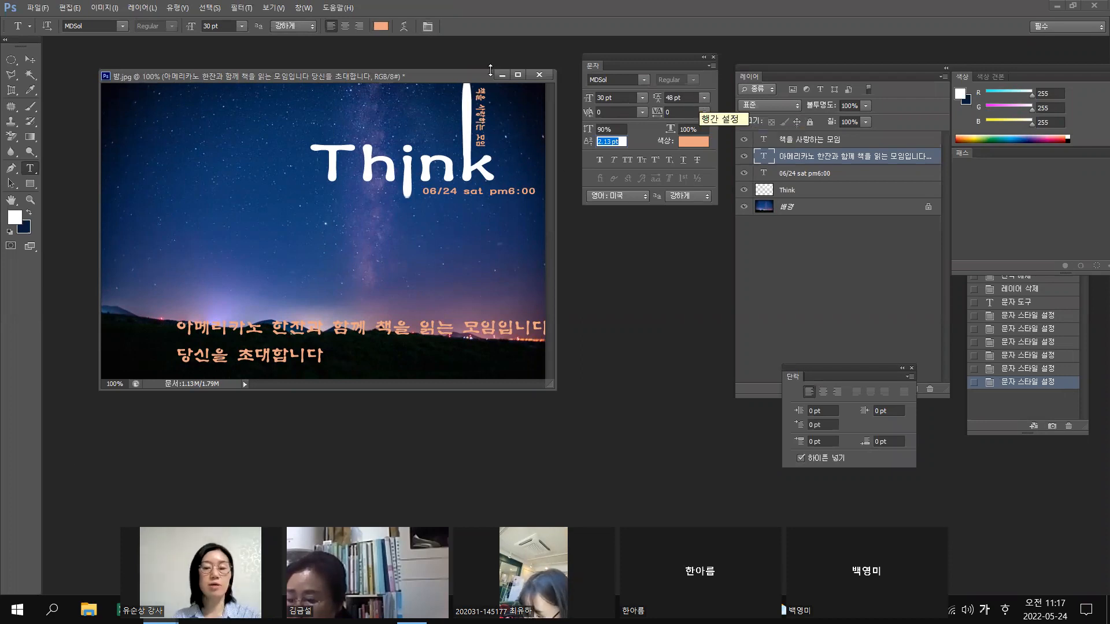
pyautogui.click(704, 98)
pyautogui.click(706, 241)
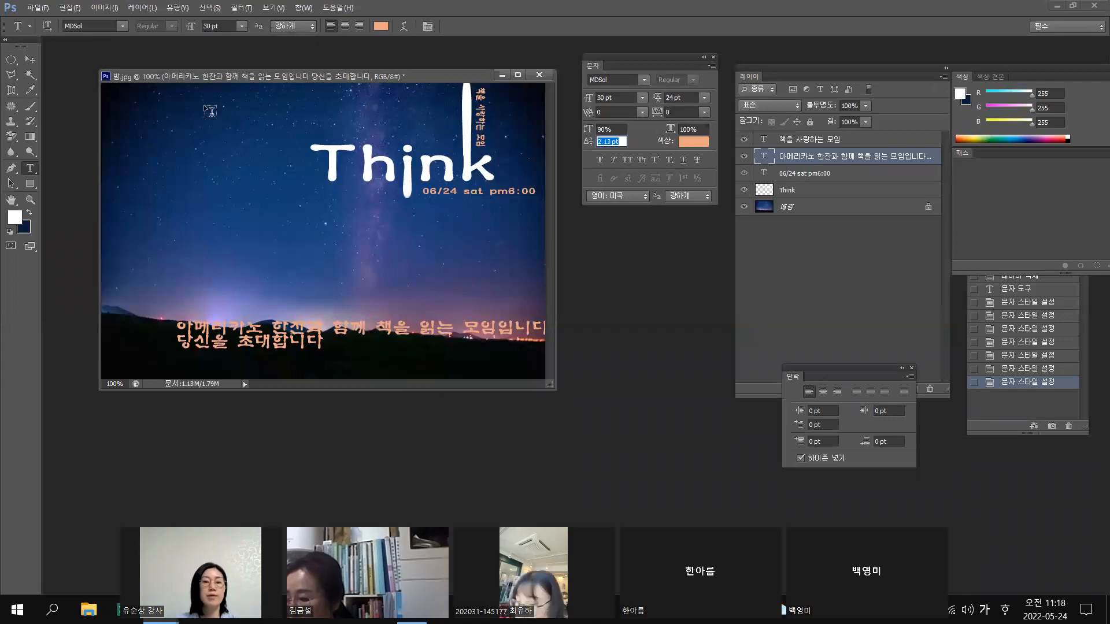
# Close the Character panel and reselect the invitation text layer
pyautogui.click(764, 158)
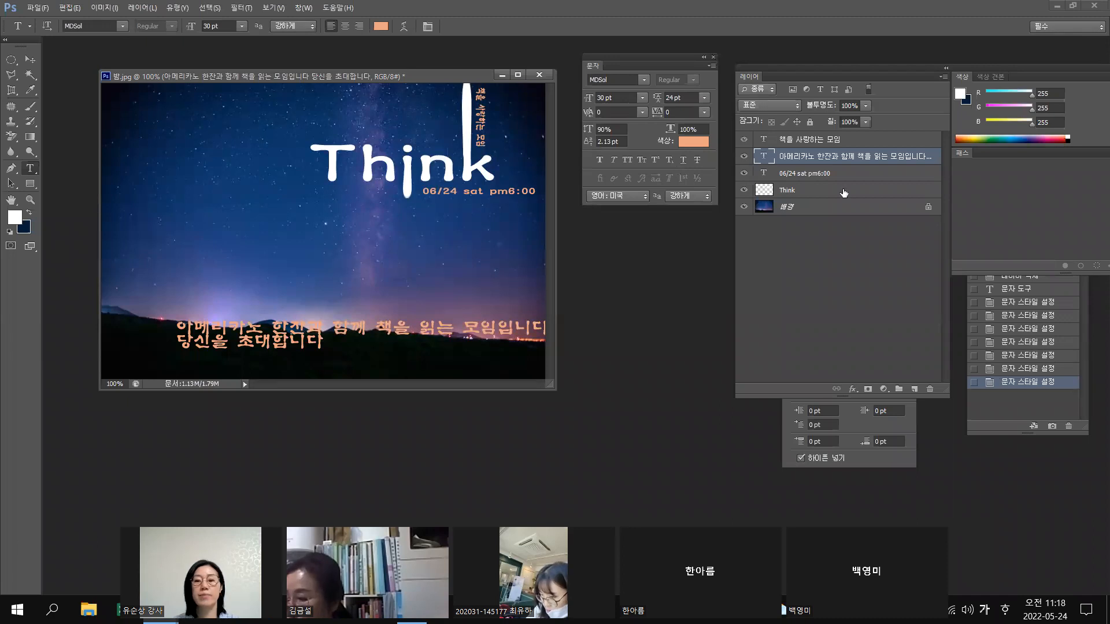
pyautogui.click(713, 57)
pyautogui.hotkey('alt', ',')
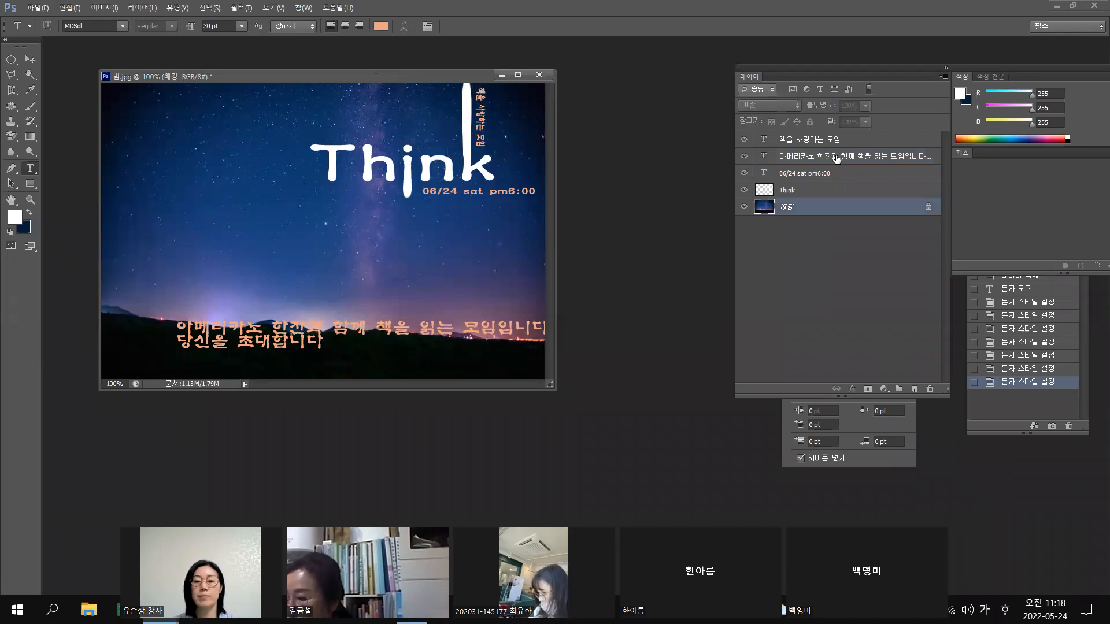
pyautogui.click(825, 159)
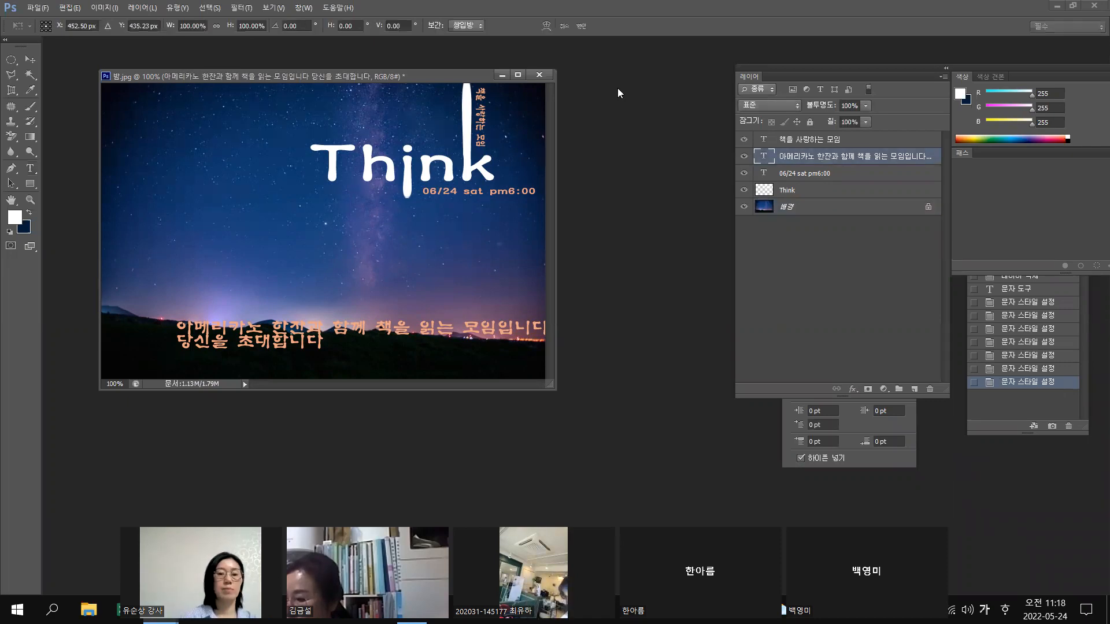
# Scale the caption to about 80.62% width and 68.52% height and shift it lower left
pyautogui.hotkey('ctrl', 't')
pyautogui.moveTo(178, 321); pyautogui.dragTo(247, 333)
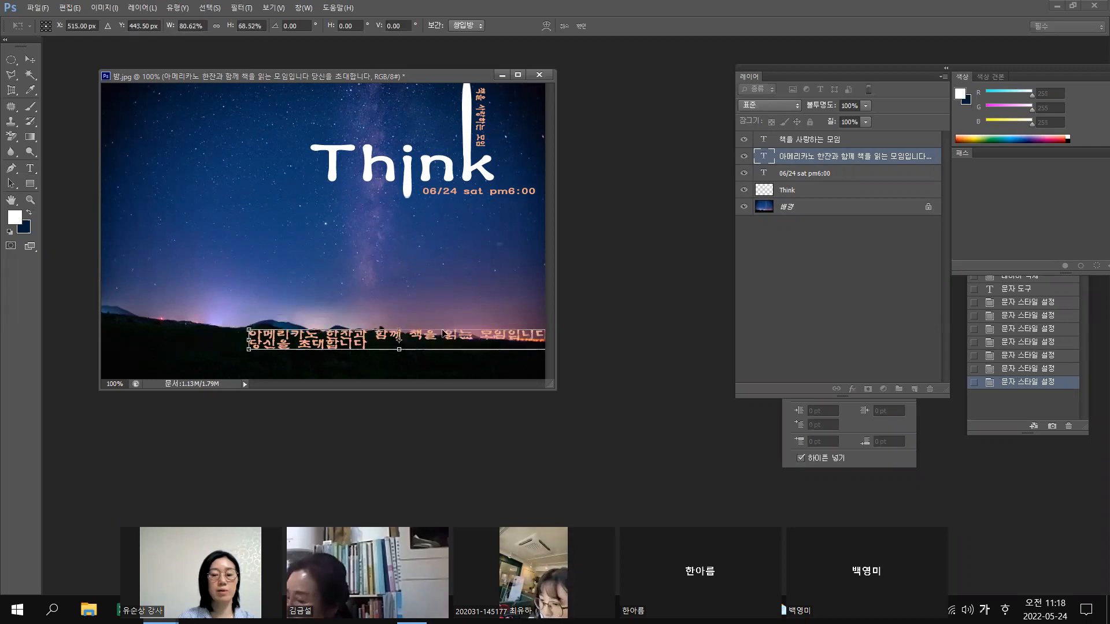
pyautogui.moveTo(441, 335); pyautogui.dragTo(360, 350)
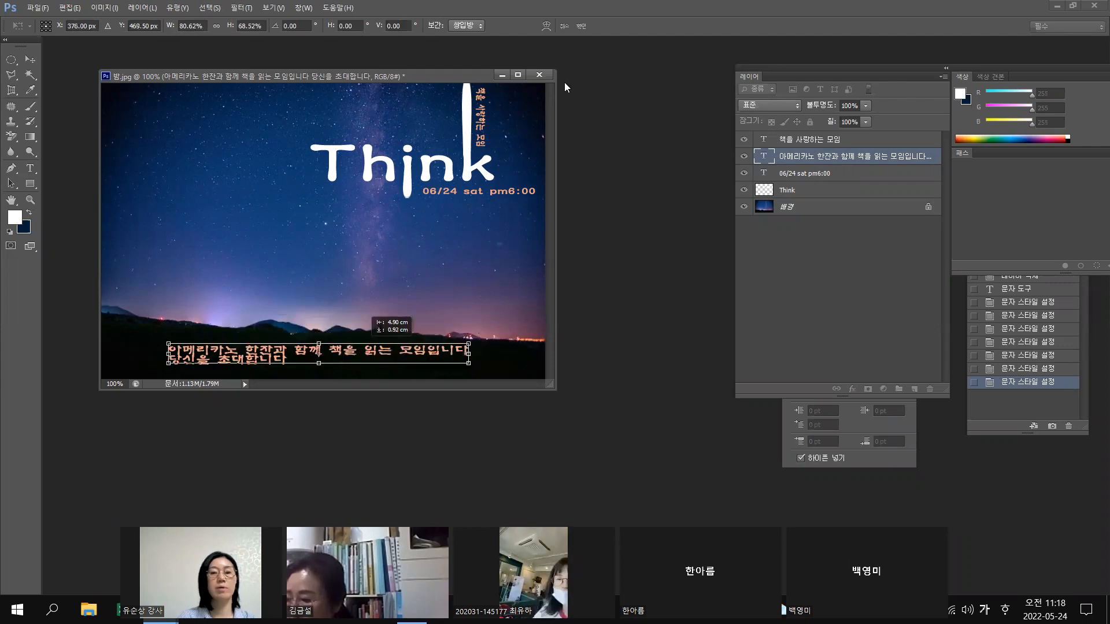
pyautogui.press('Up')
pyautogui.press('Up')
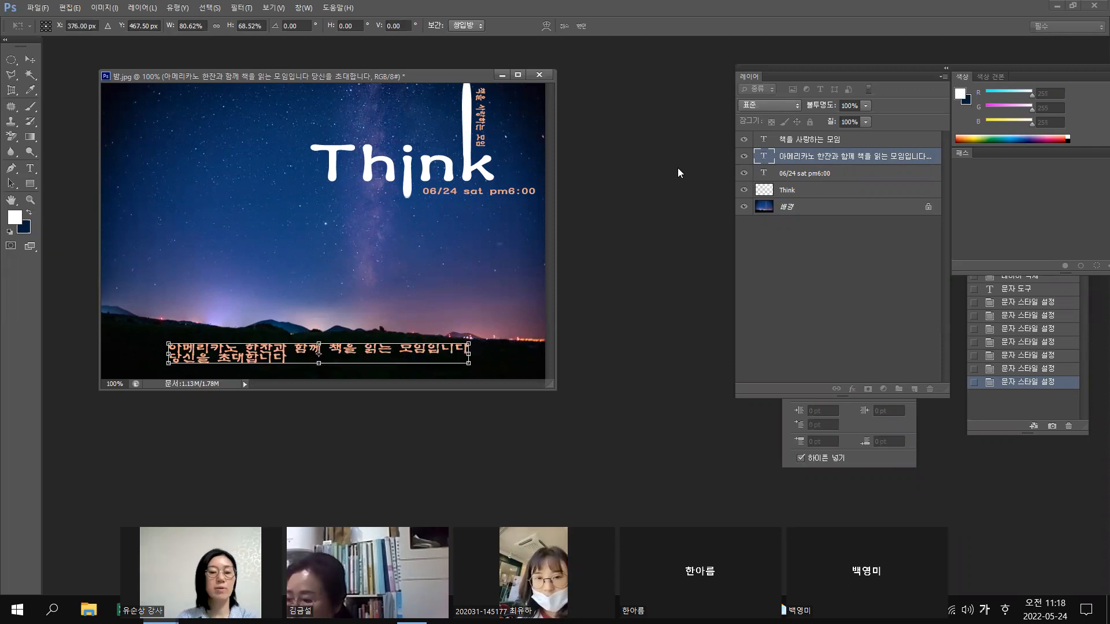
pyautogui.press('Return')
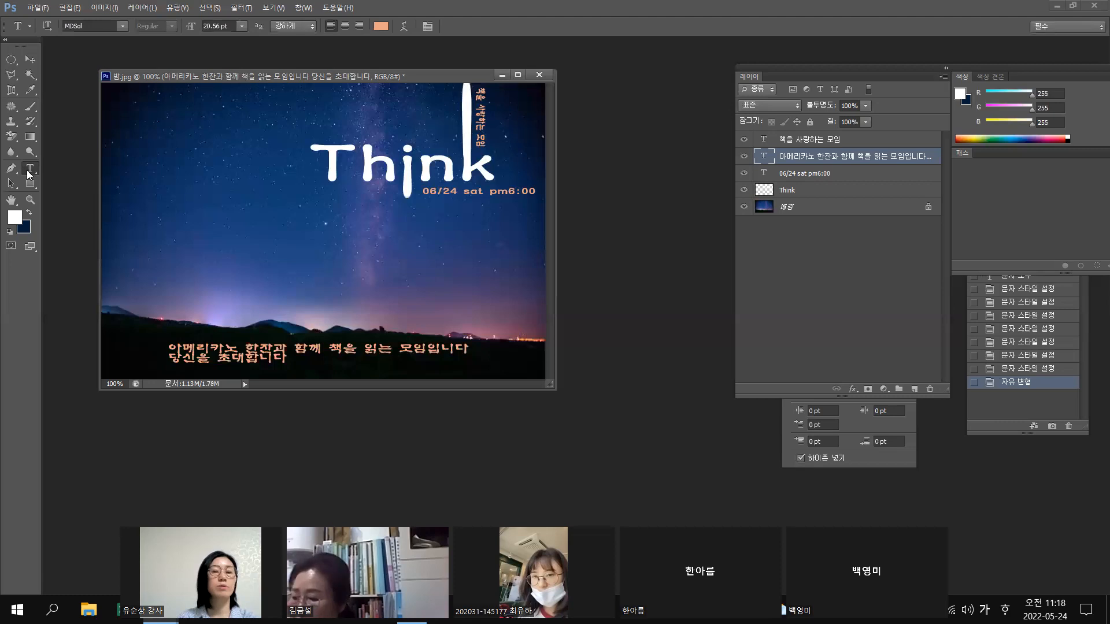
# Centre-align the caption in the Paragraph panel and drag the block right toward the bottom centre
pyautogui.click(427, 26)
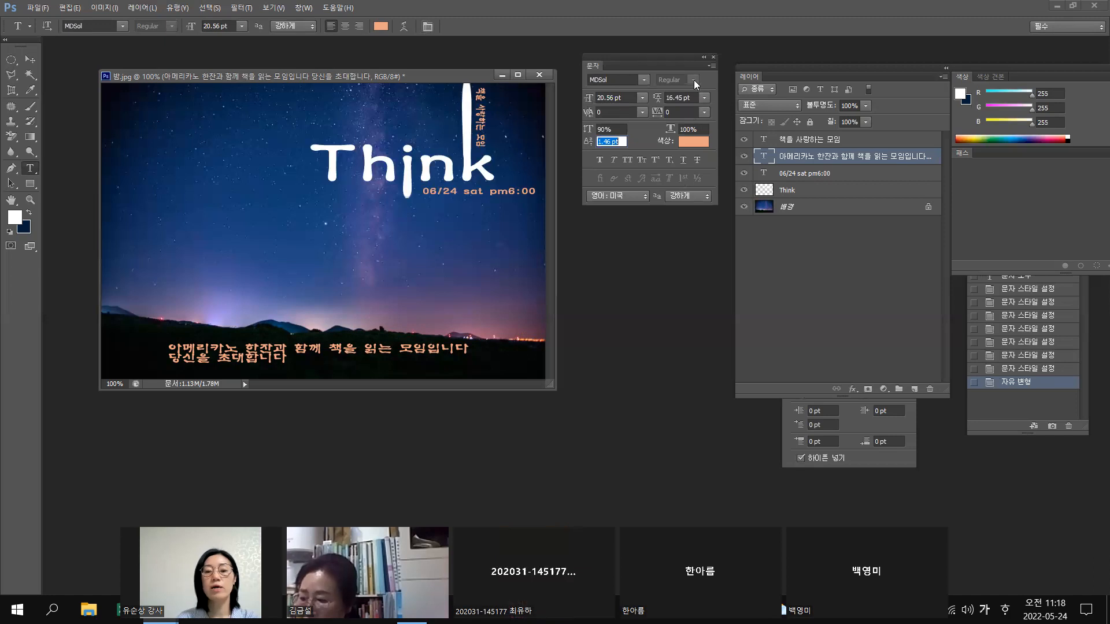
pyautogui.click(428, 26)
pyautogui.moveTo(817, 376); pyautogui.dragTo(678, 349)
pyautogui.moveTo(654, 241); pyautogui.dragTo(635, 238)
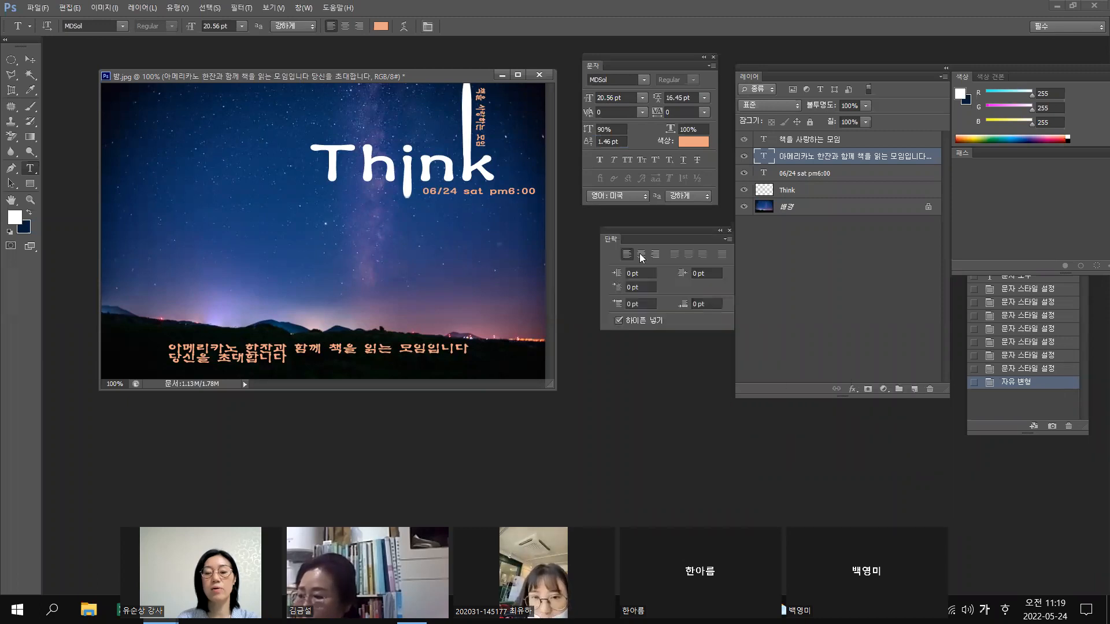
pyautogui.click(642, 253)
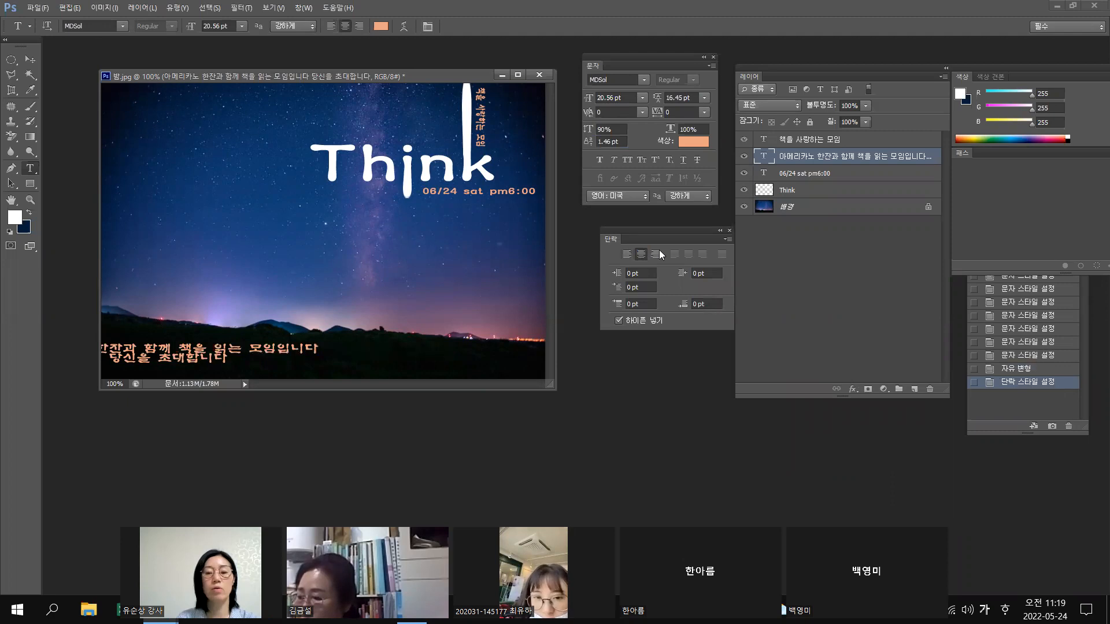
pyautogui.click(659, 250)
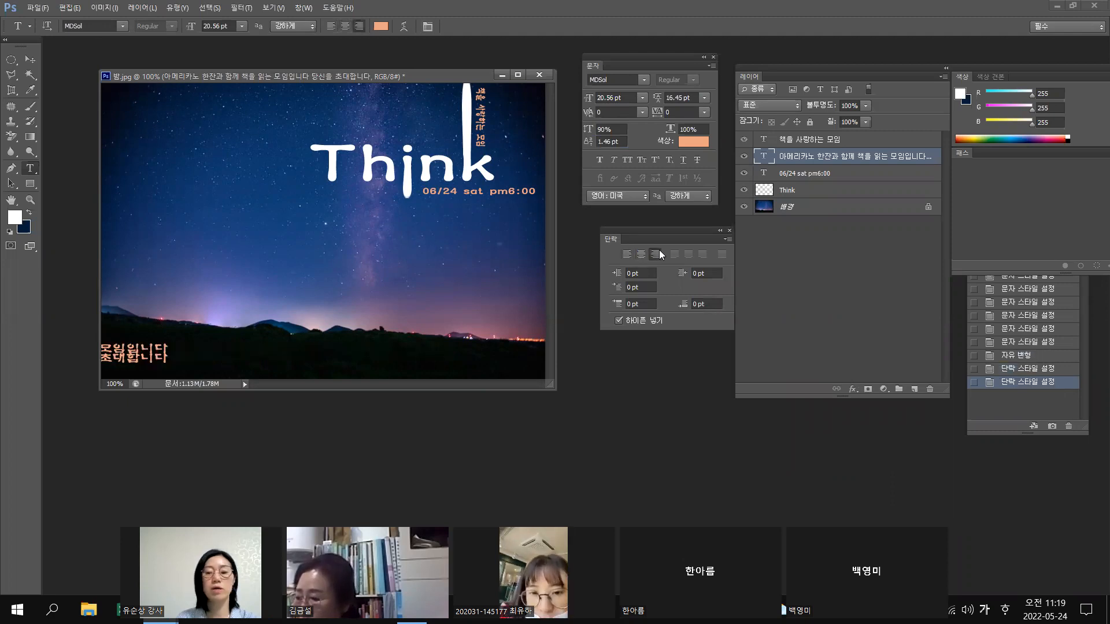
pyautogui.click(637, 253)
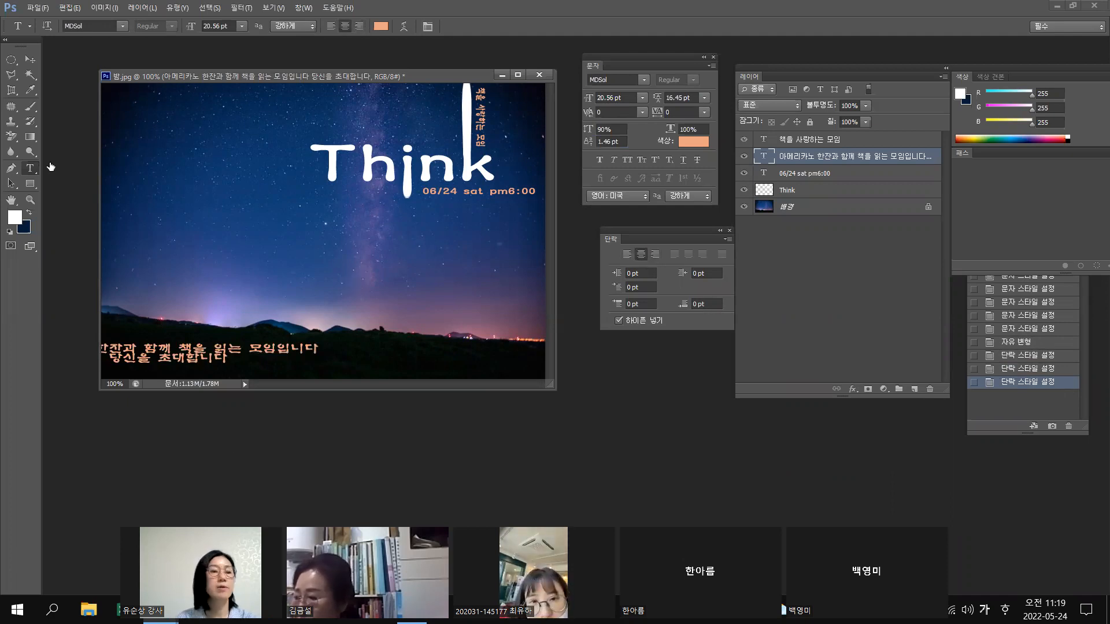
pyautogui.click(30, 60)
pyautogui.moveTo(269, 354); pyautogui.dragTo(352, 359)
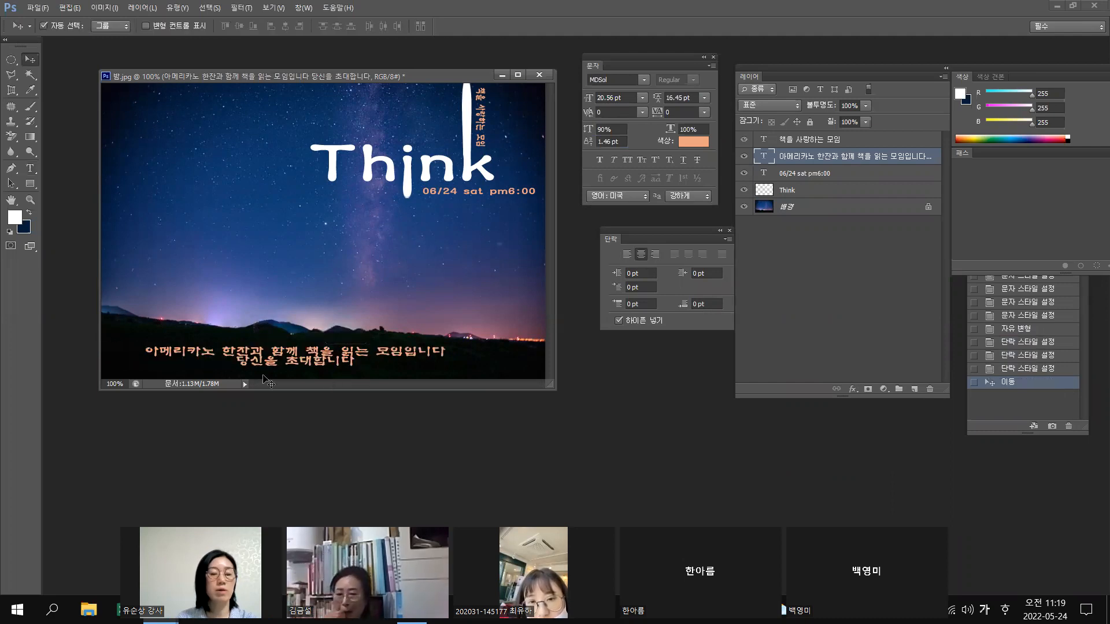
# Nudge the invitation text slightly right, then left, and select all of its text for editing
pyautogui.moveTo(355, 357); pyautogui.dragTo(361, 356)
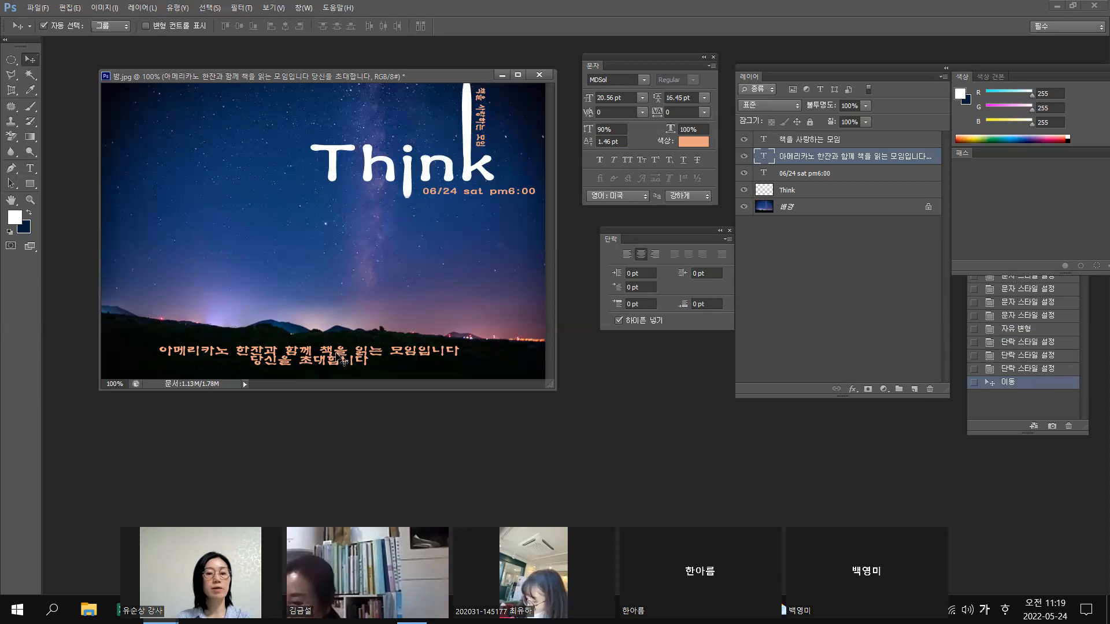
pyautogui.moveTo(337, 353); pyautogui.dragTo(336, 353)
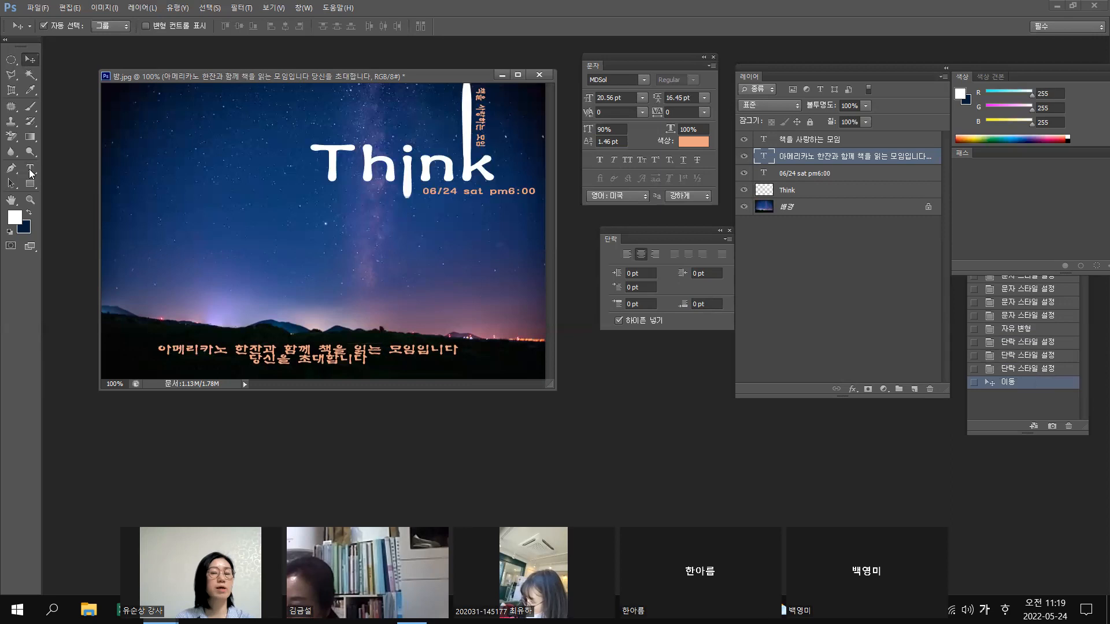
pyautogui.doubleClick(759, 160)
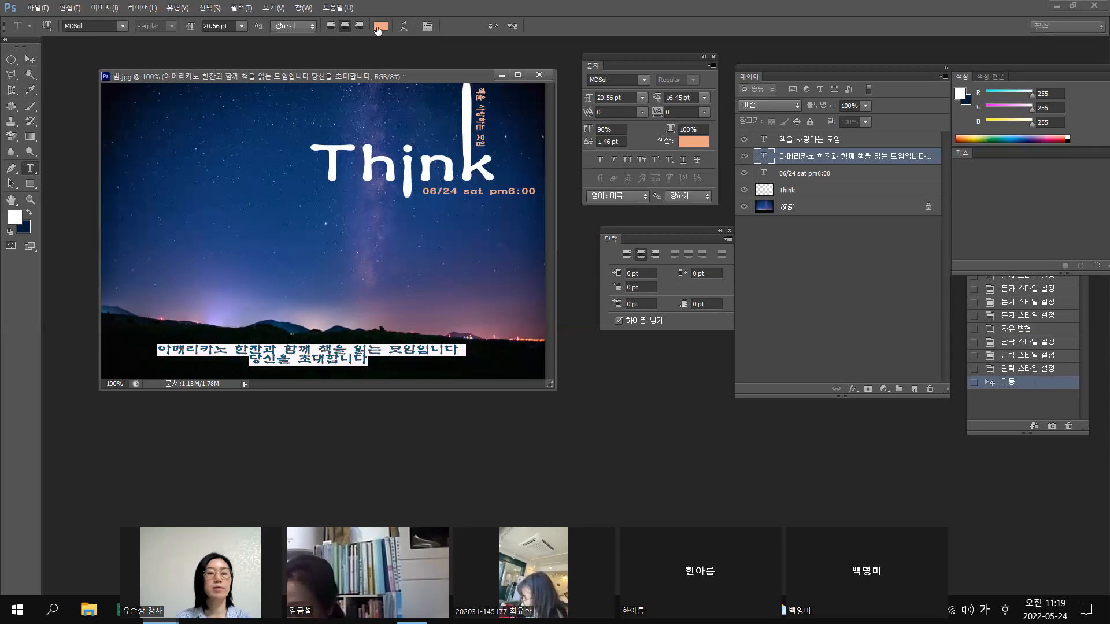
pyautogui.click(377, 27)
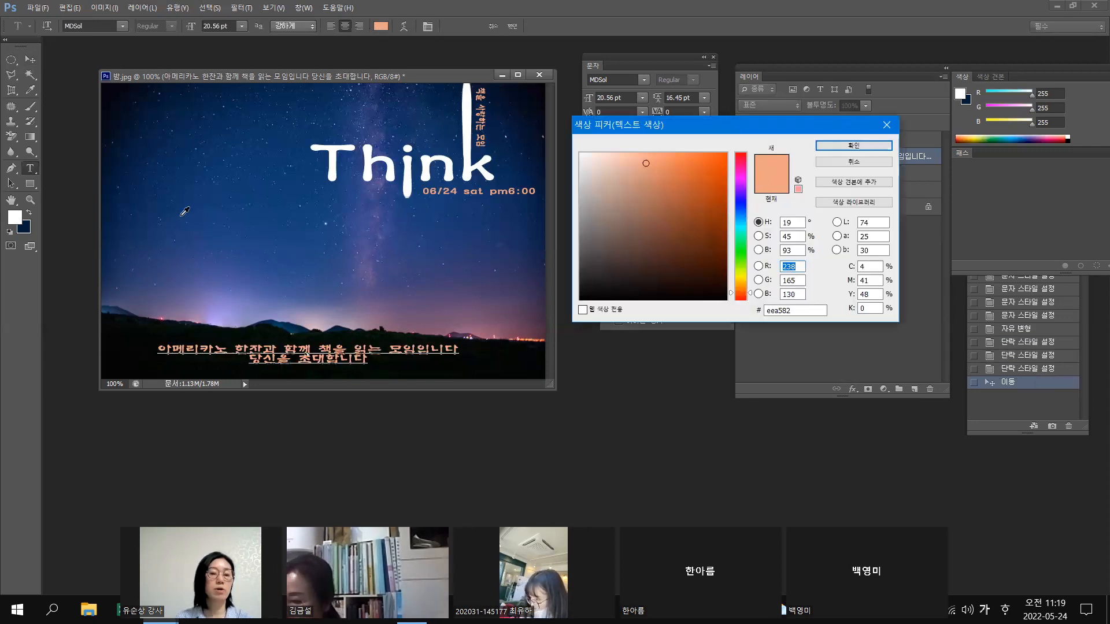
pyautogui.click(197, 229)
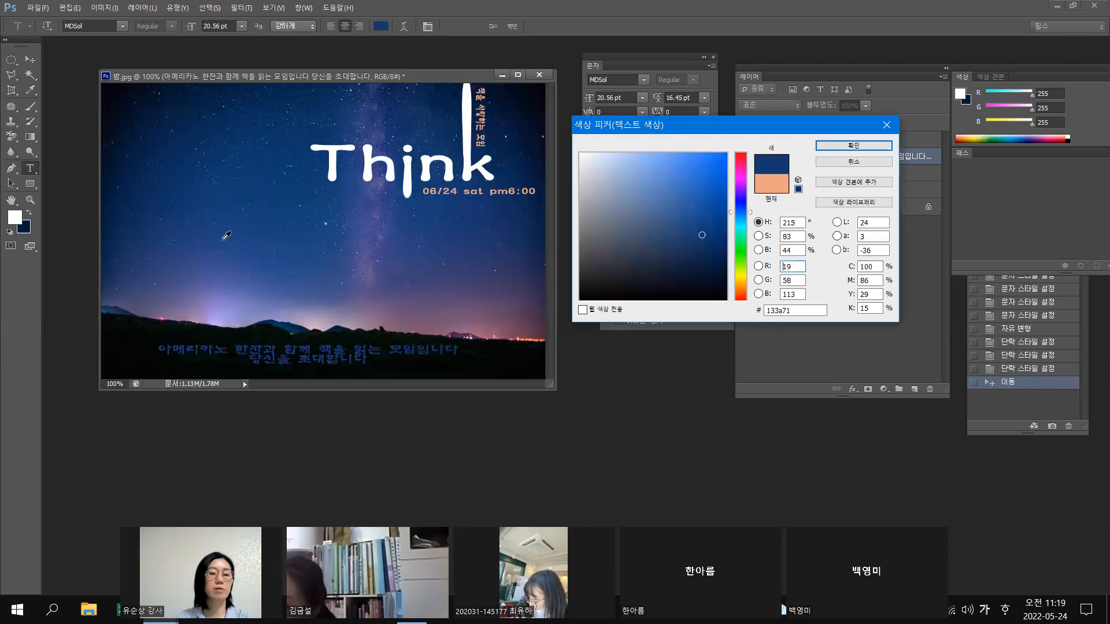
pyautogui.moveTo(215, 249); pyautogui.dragTo(206, 268)
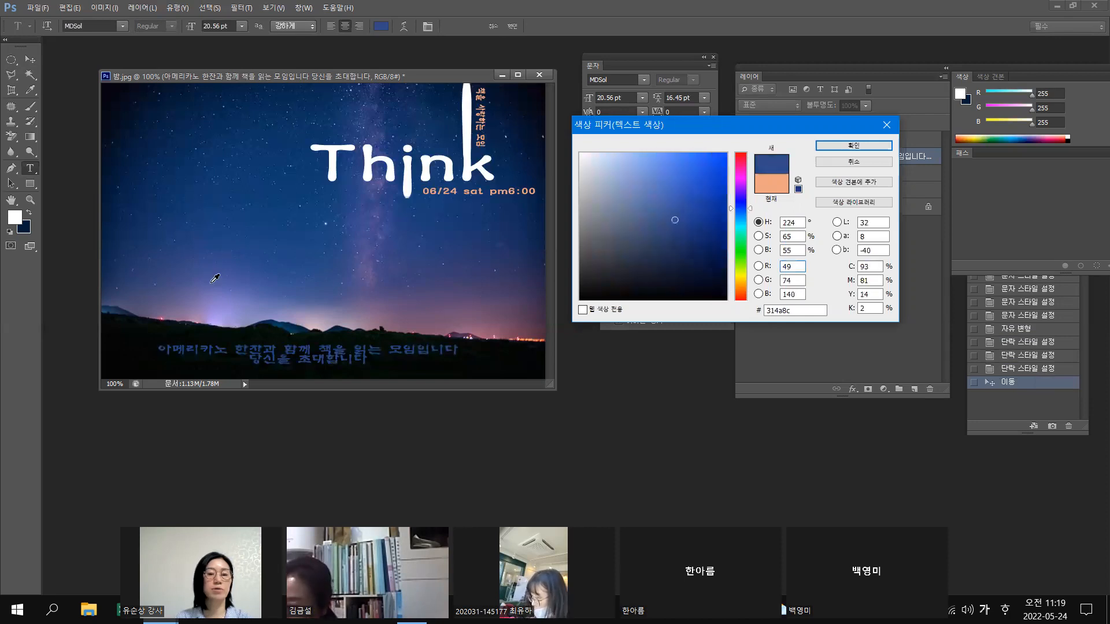
pyautogui.click(237, 292)
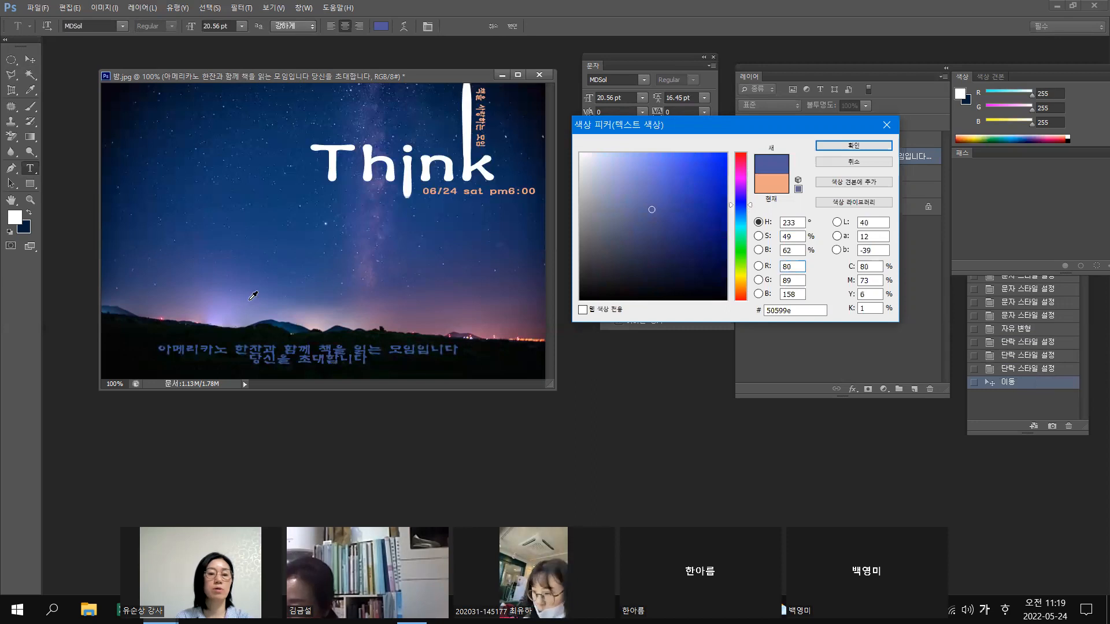
pyautogui.click(251, 295)
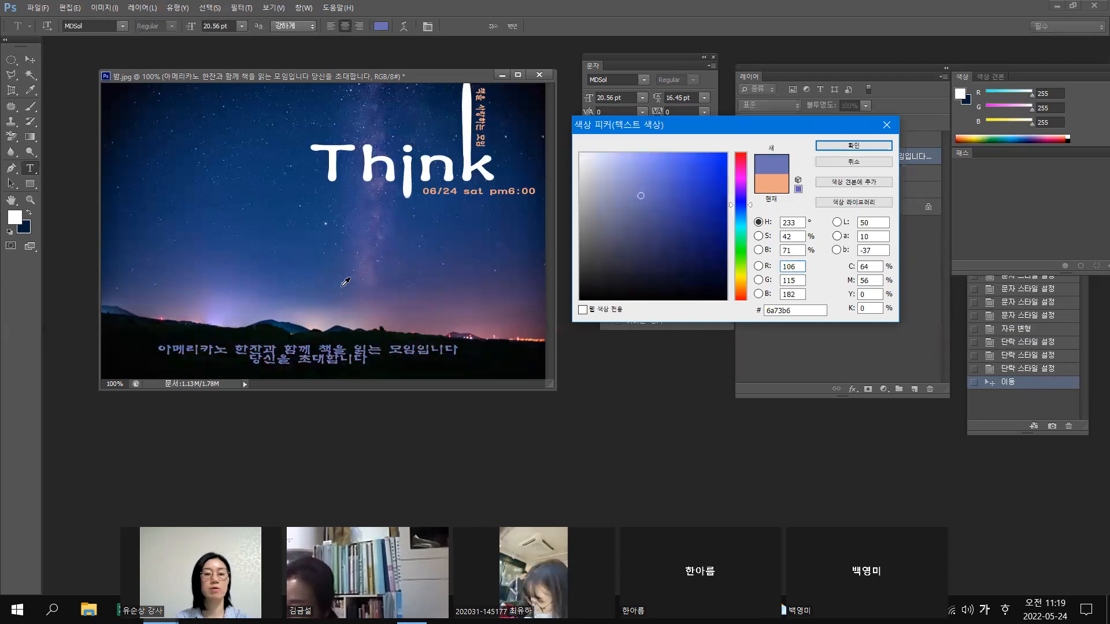
pyautogui.click(343, 285)
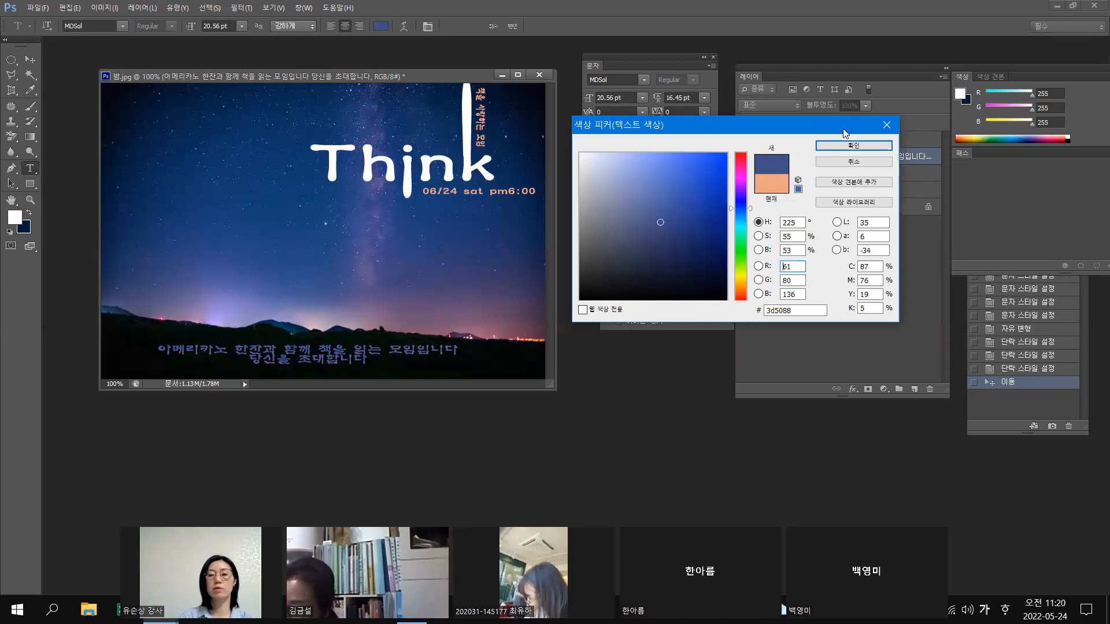
pyautogui.click(886, 125)
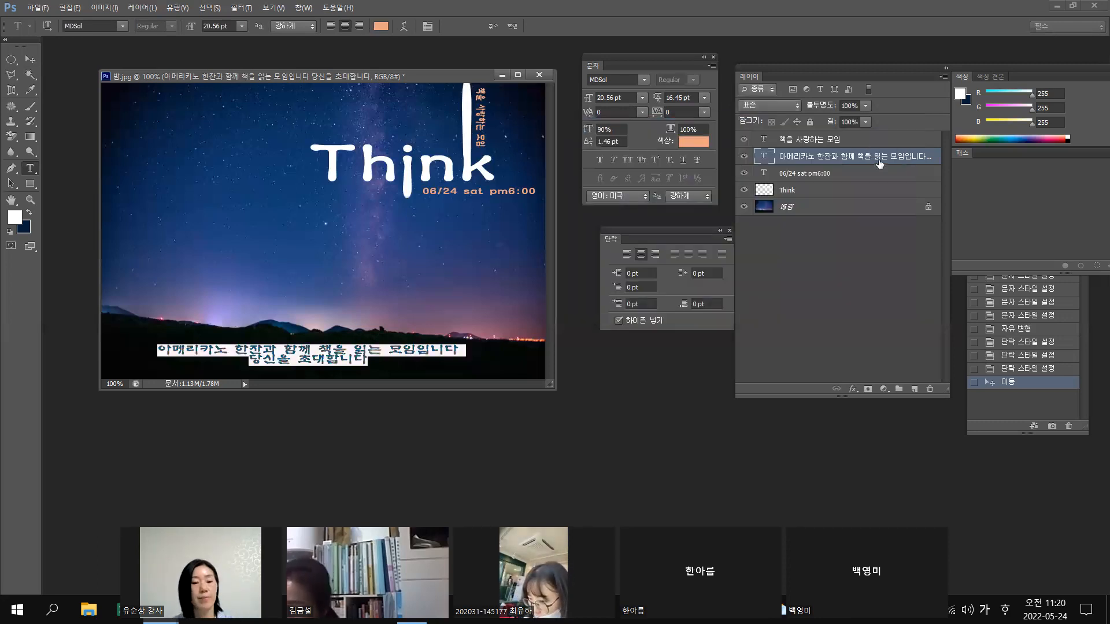
pyautogui.click(30, 60)
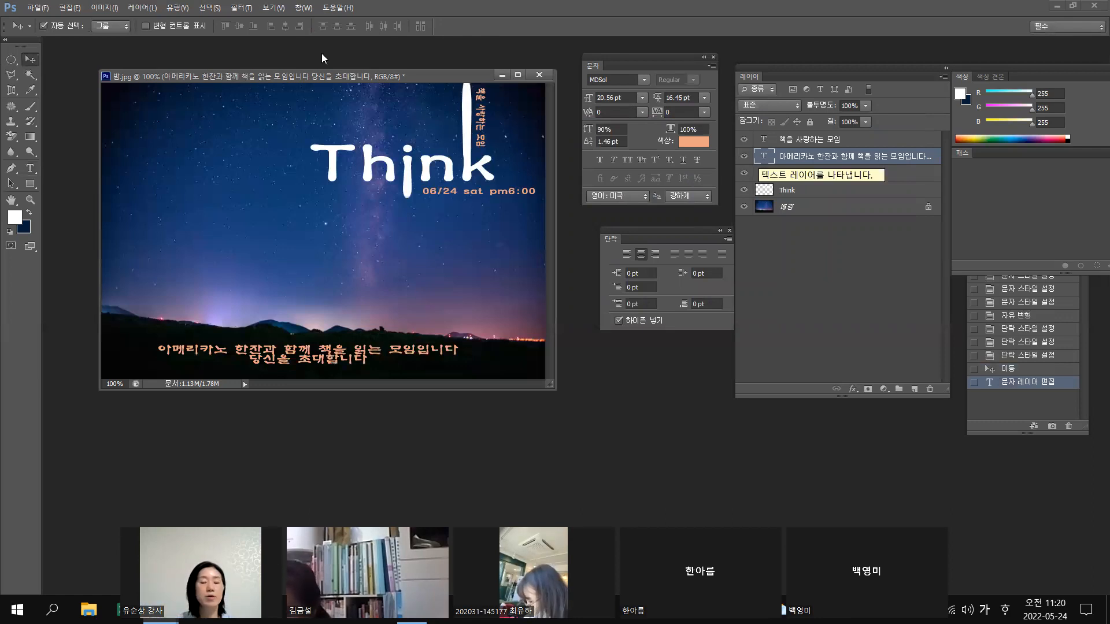
# Switch to the Type tool and dock the Paragraph panel below the Character panel
pyautogui.click(35, 166)
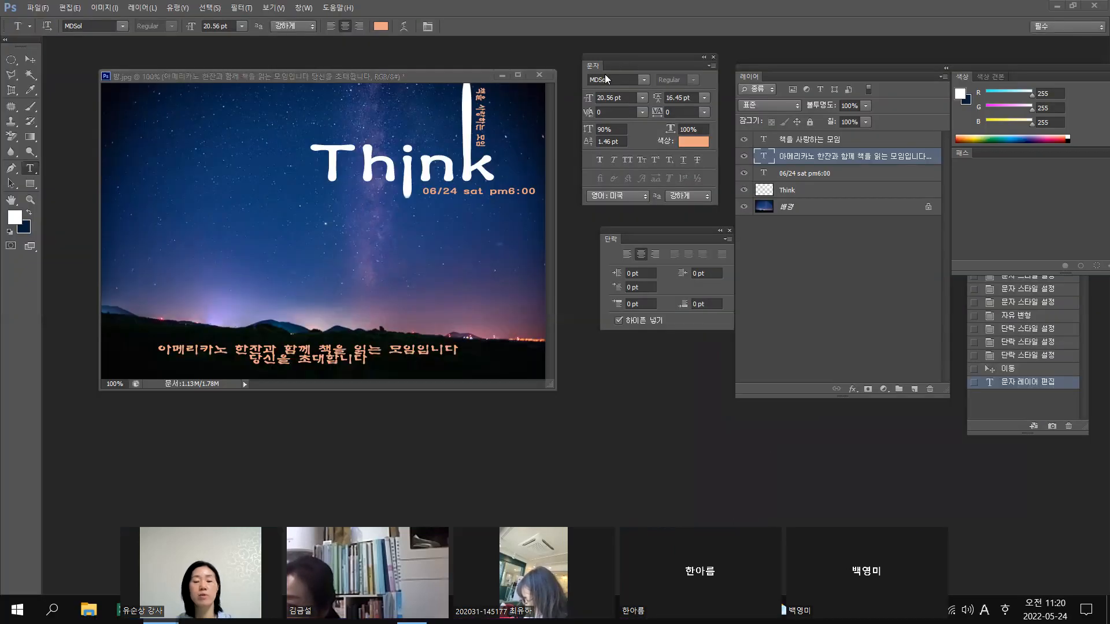
pyautogui.moveTo(616, 241); pyautogui.dragTo(636, 106)
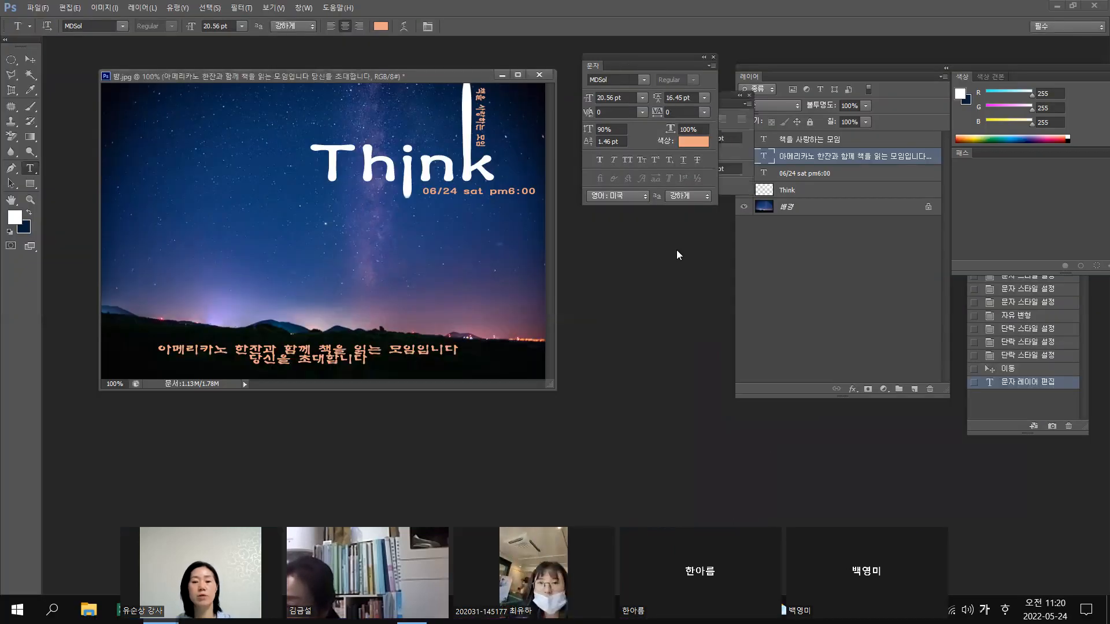
pyautogui.moveTo(650, 286); pyautogui.dragTo(614, 267)
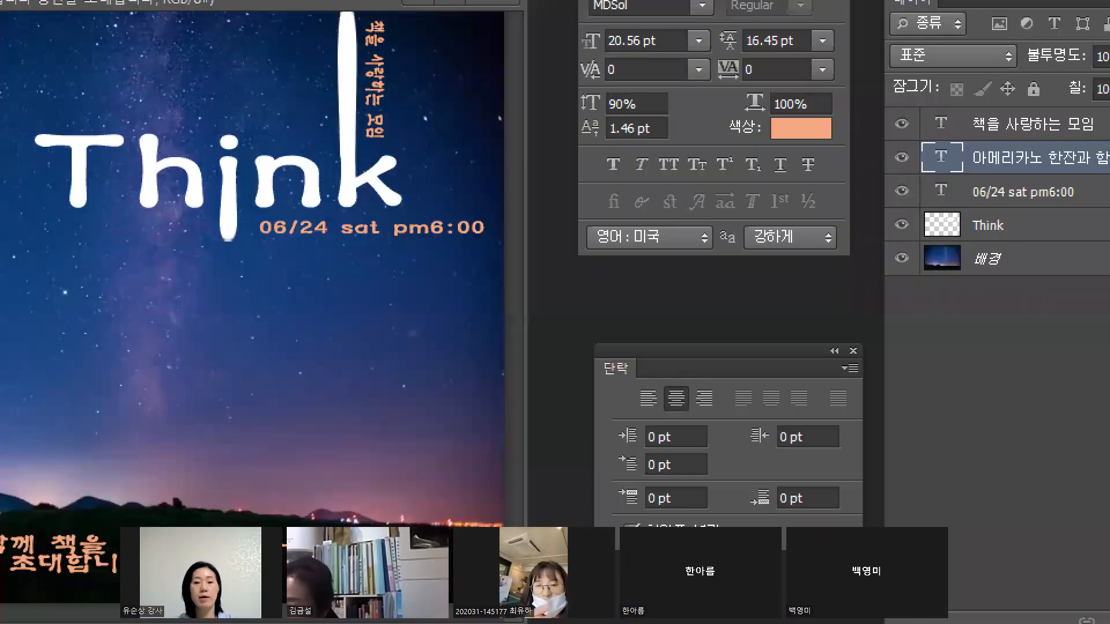
pyautogui.moveTo(667, 371)
pyautogui.mouseDown()
pyautogui.moveTo(629, 407)
pyautogui.moveTo(667, 376)
pyautogui.mouseUp()
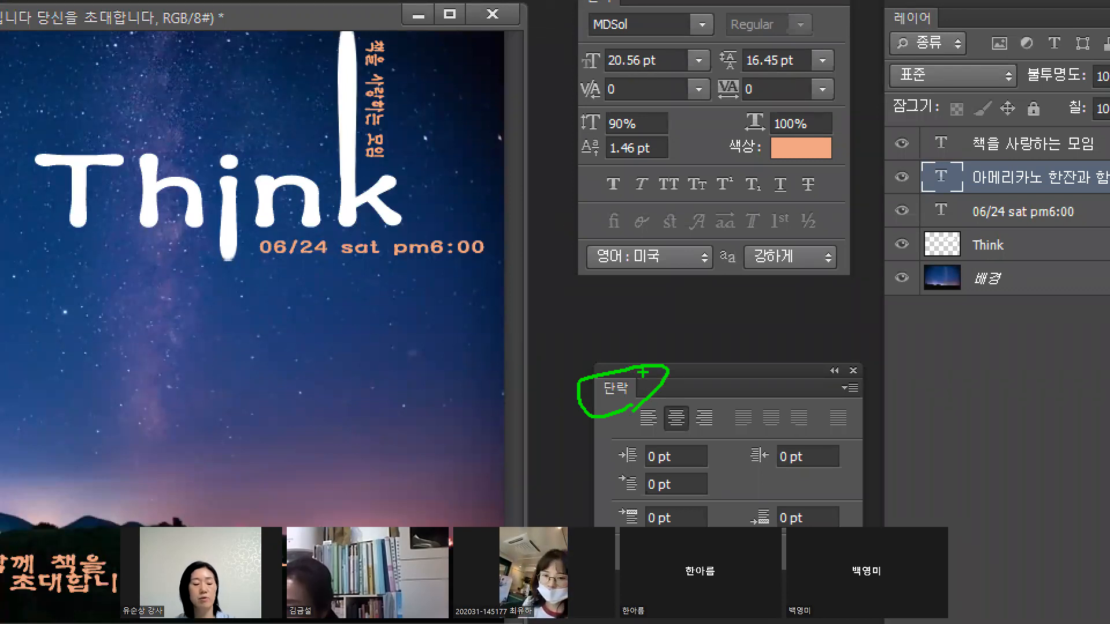
pyautogui.press('Escape')
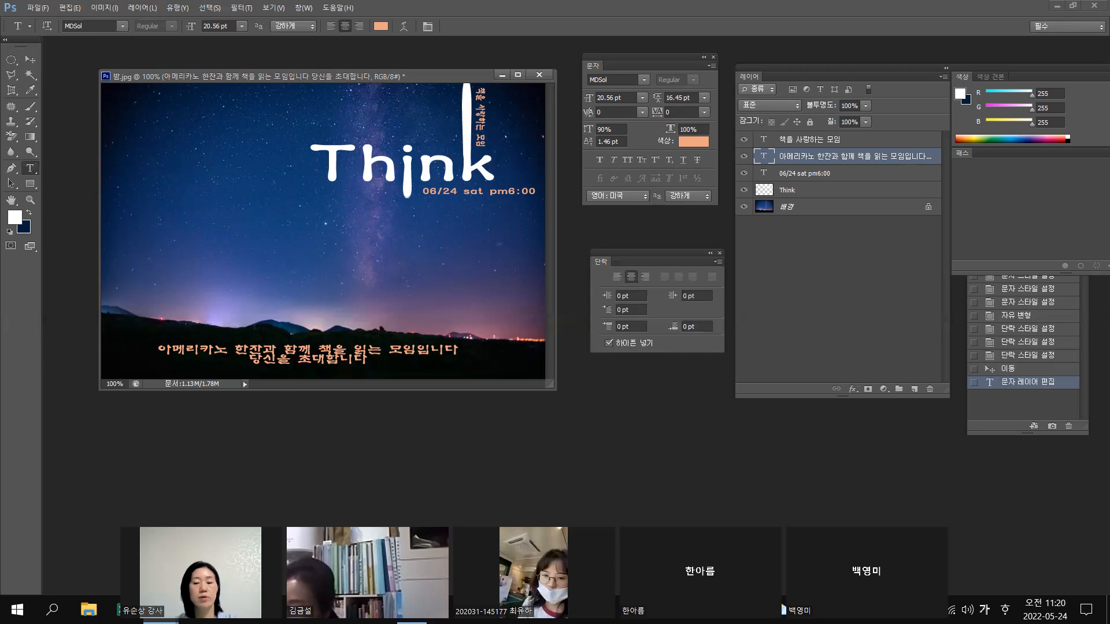
pyautogui.hotkey('ctrl', '1')
pyautogui.moveTo(626, 266)
pyautogui.mouseDown()
pyautogui.moveTo(608, 287)
pyautogui.moveTo(693, 285)
pyautogui.mouseUp()
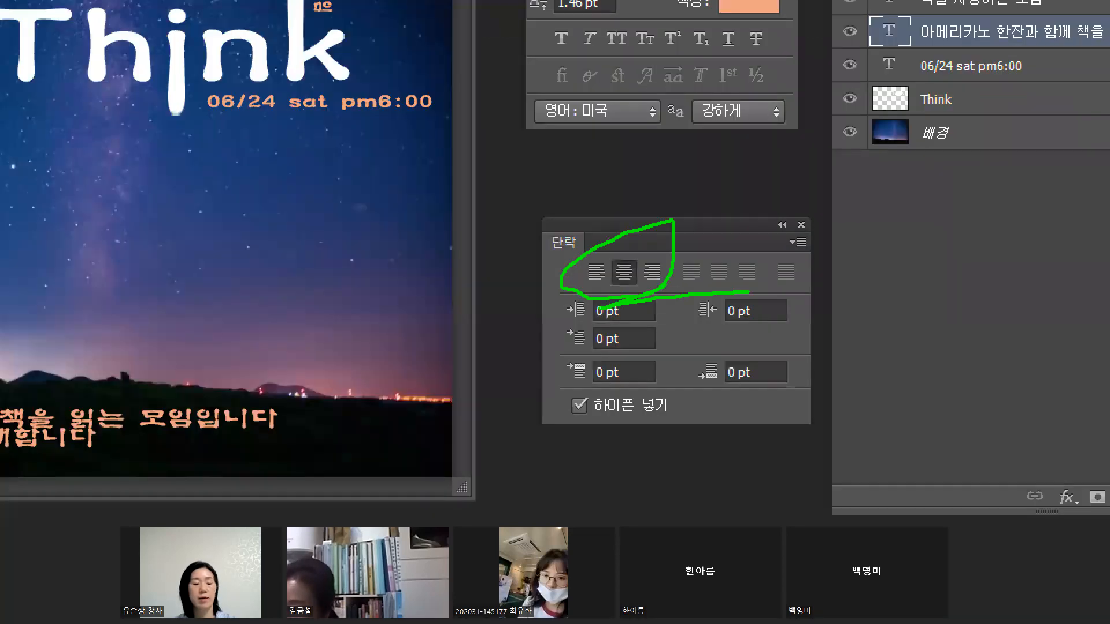
# Close the Think poster document, bringing up the save-changes prompt
pyautogui.press('Escape')
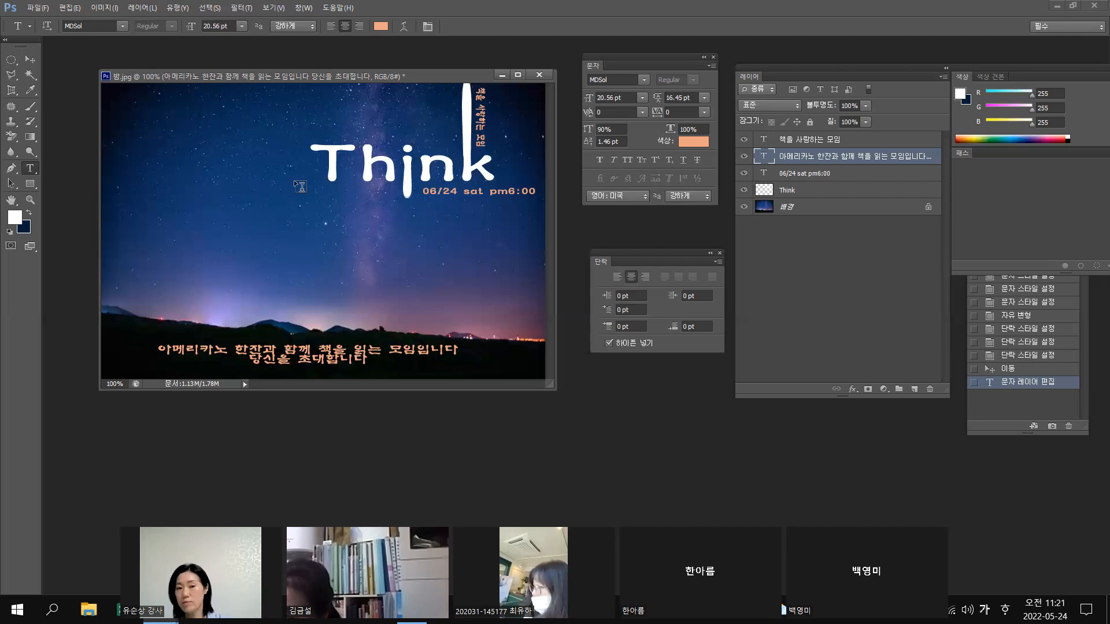
pyautogui.press('alt')
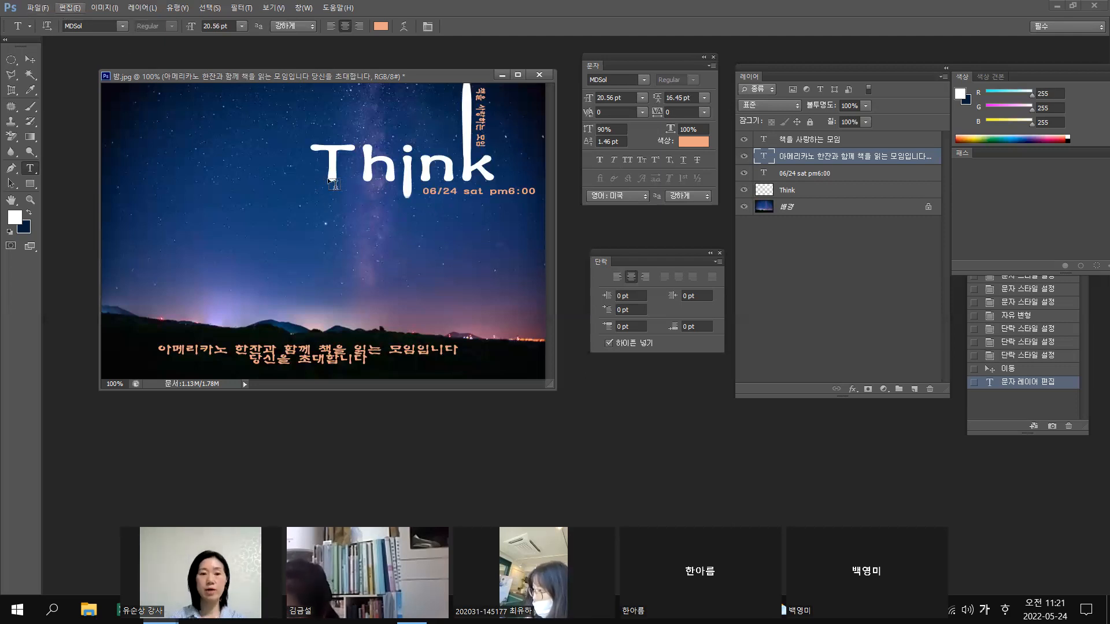
pyautogui.click(539, 75)
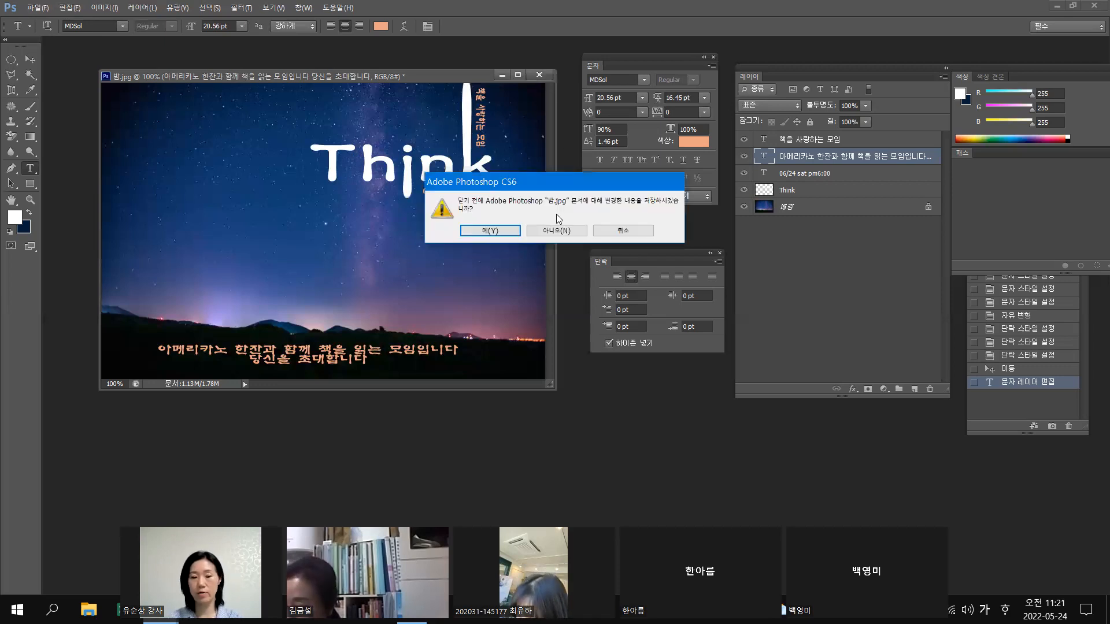
# Close the poster without saving, then open 가족.jpg from the 사진 folder
pyautogui.click(552, 233)
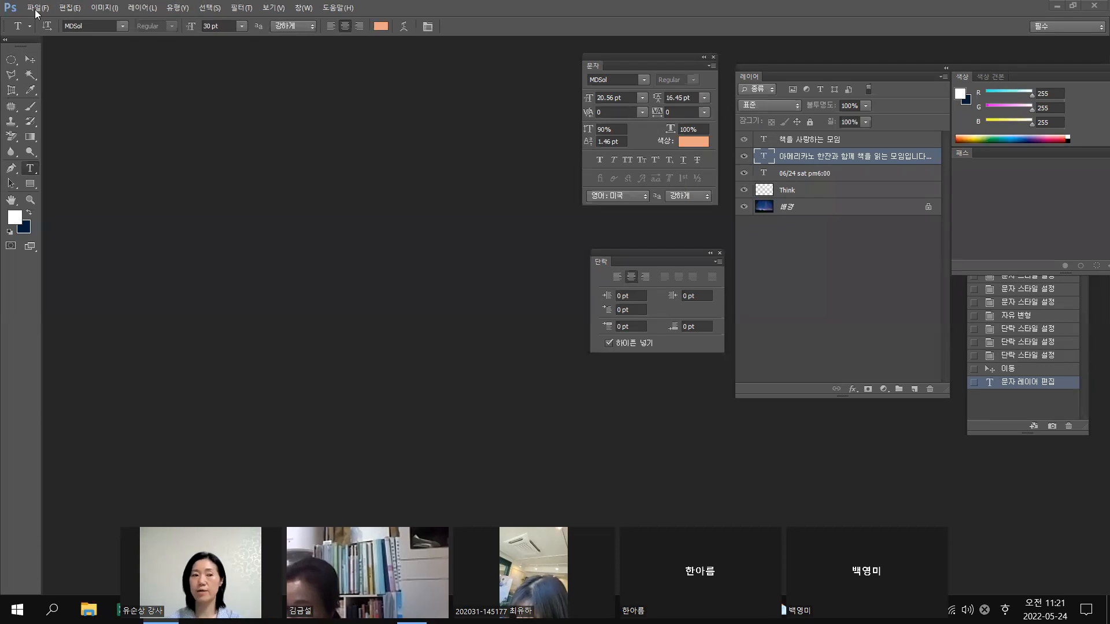
pyautogui.click(37, 8)
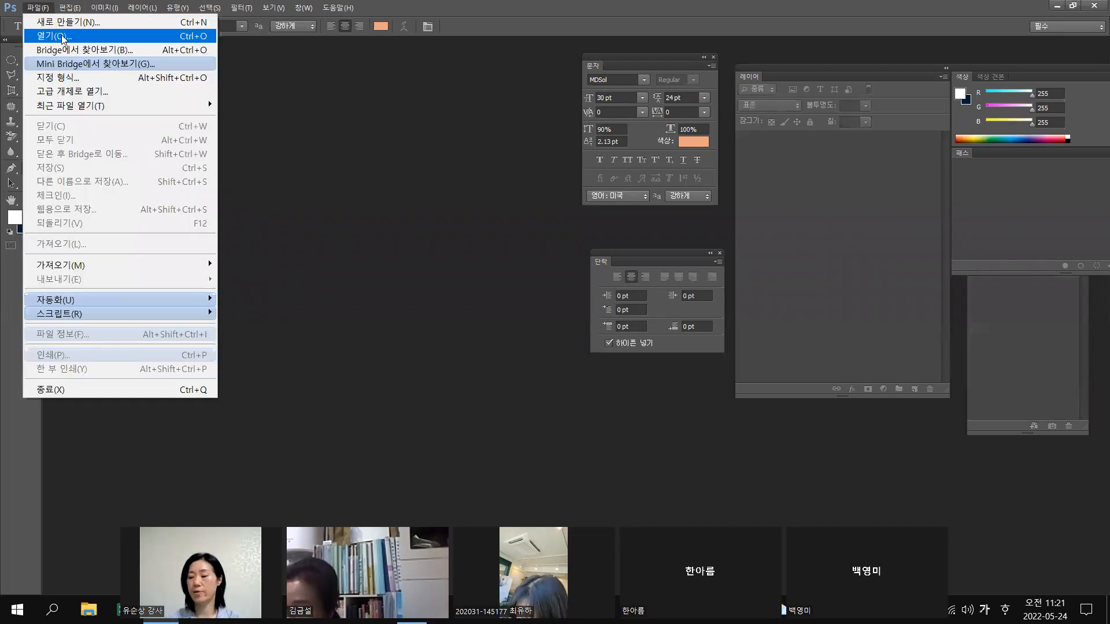
pyautogui.click(61, 36)
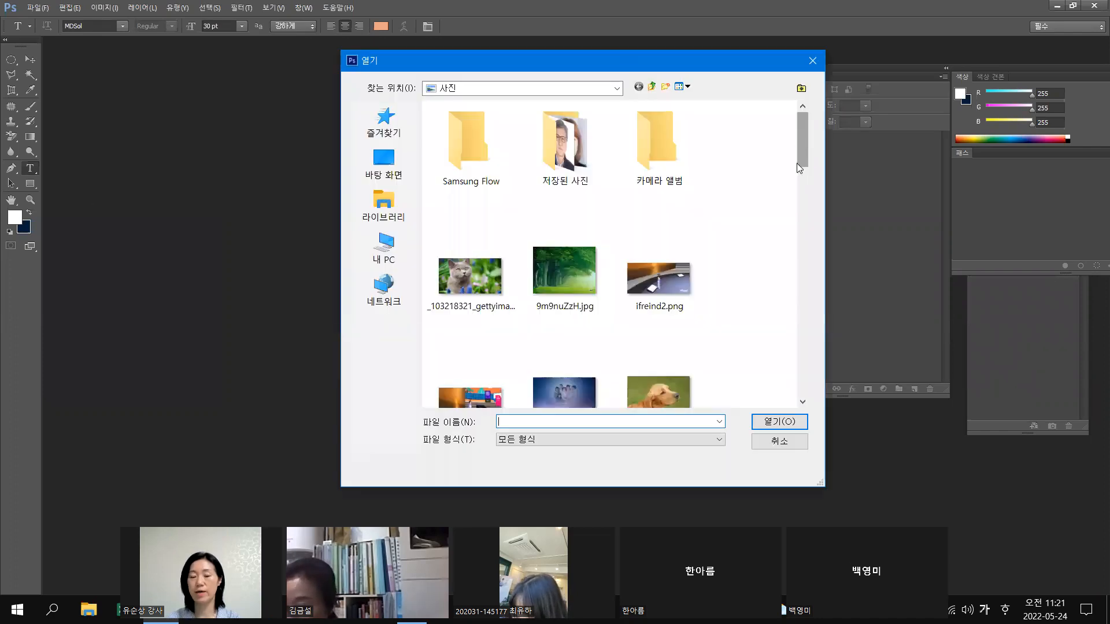
pyautogui.scroll(-3, 796, 163)
pyautogui.scroll(-2, 798, 175)
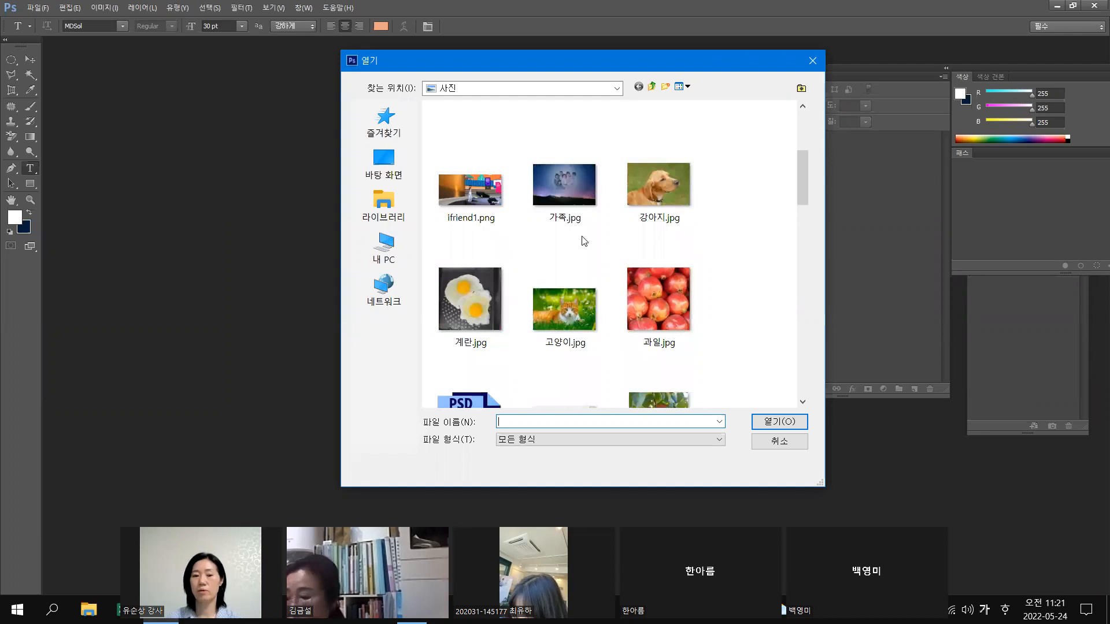
pyautogui.press('Escape')
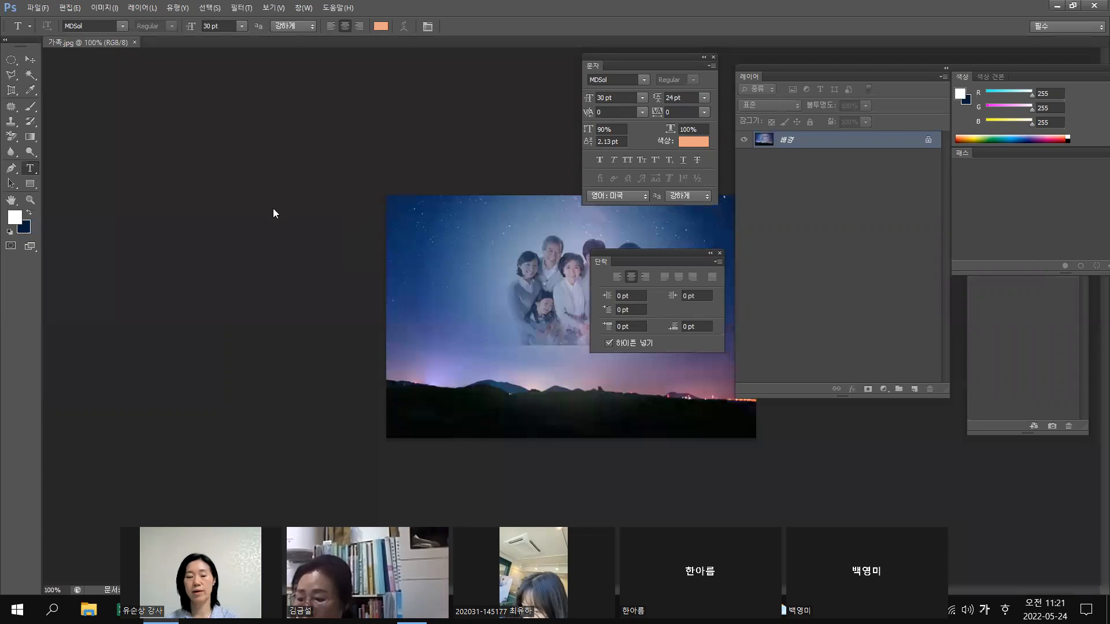
# Float the family photo in its own window and pick the Horizontal Type Tool
pyautogui.moveTo(364, 232); pyautogui.dragTo(334, 104)
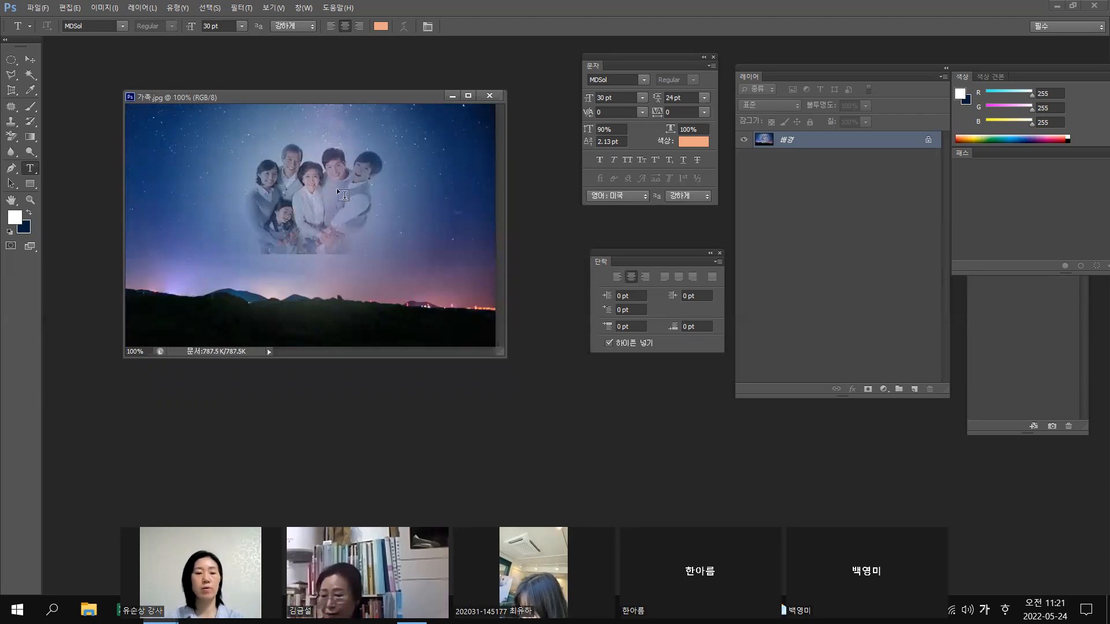
pyautogui.rightClick(32, 173)
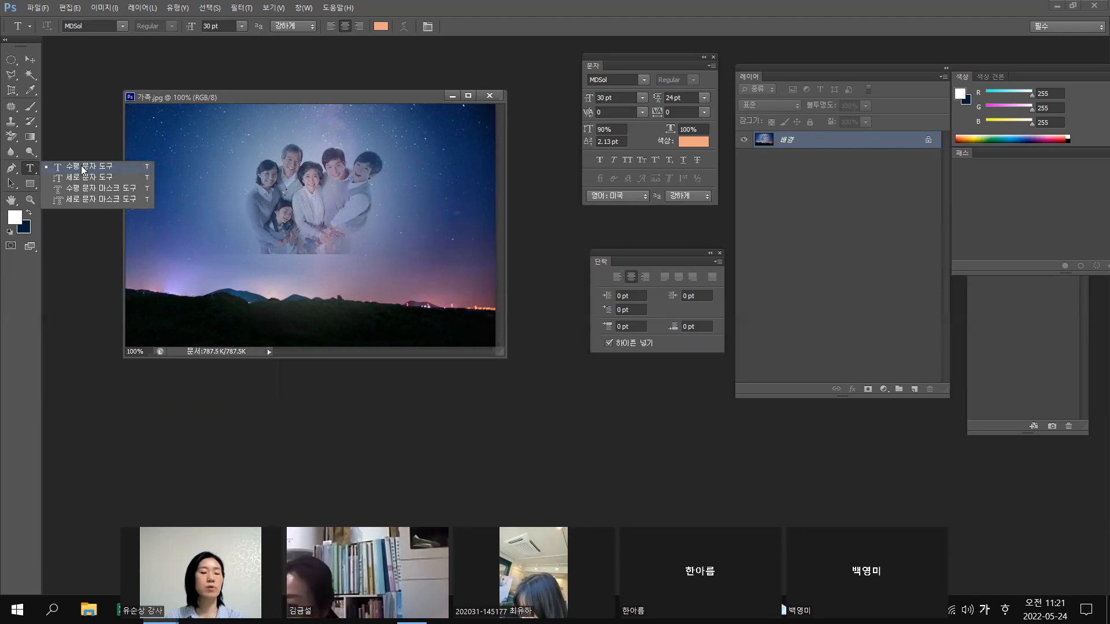
pyautogui.click(83, 169)
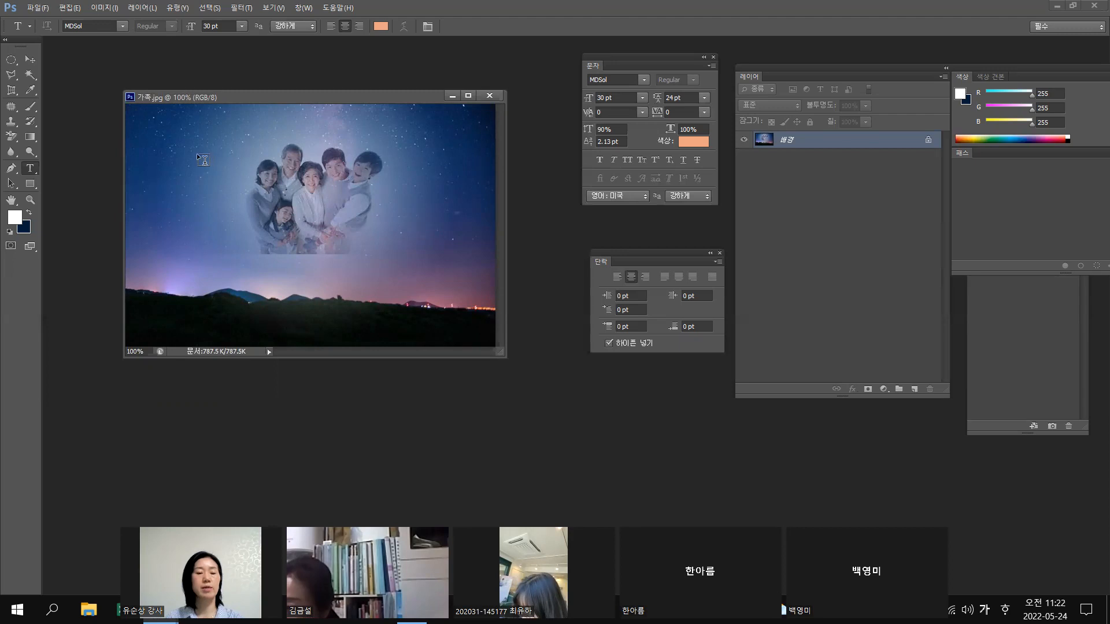
# Type 사랑 at the photo's upper left and switch it to vertical orientation
pyautogui.click(317, 184)
pyautogui.write('사항')
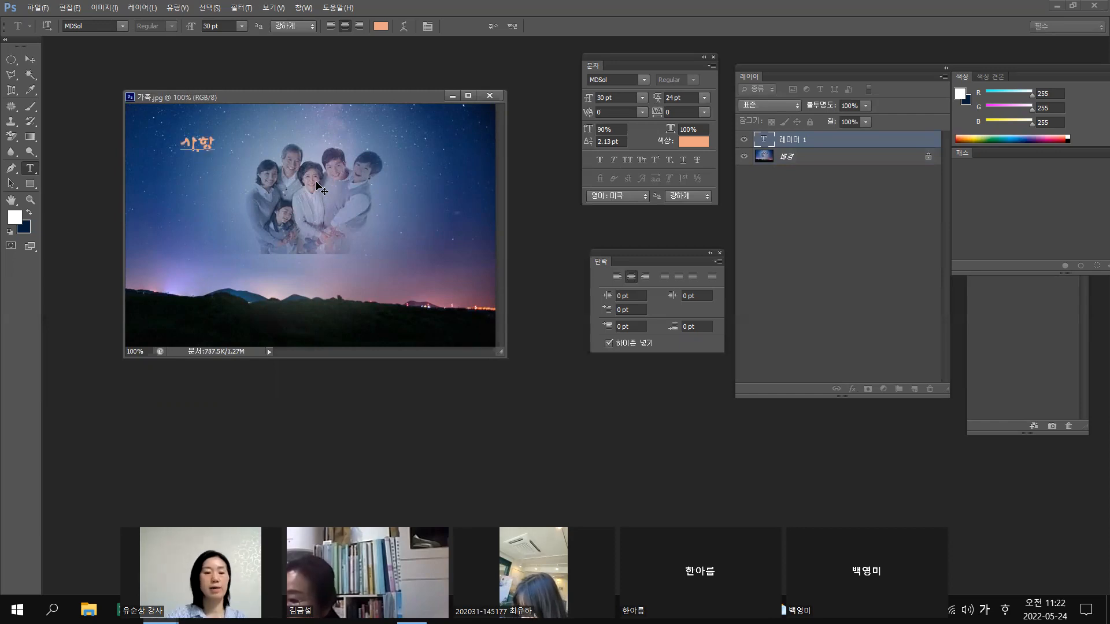
pyautogui.press('BackSpace')
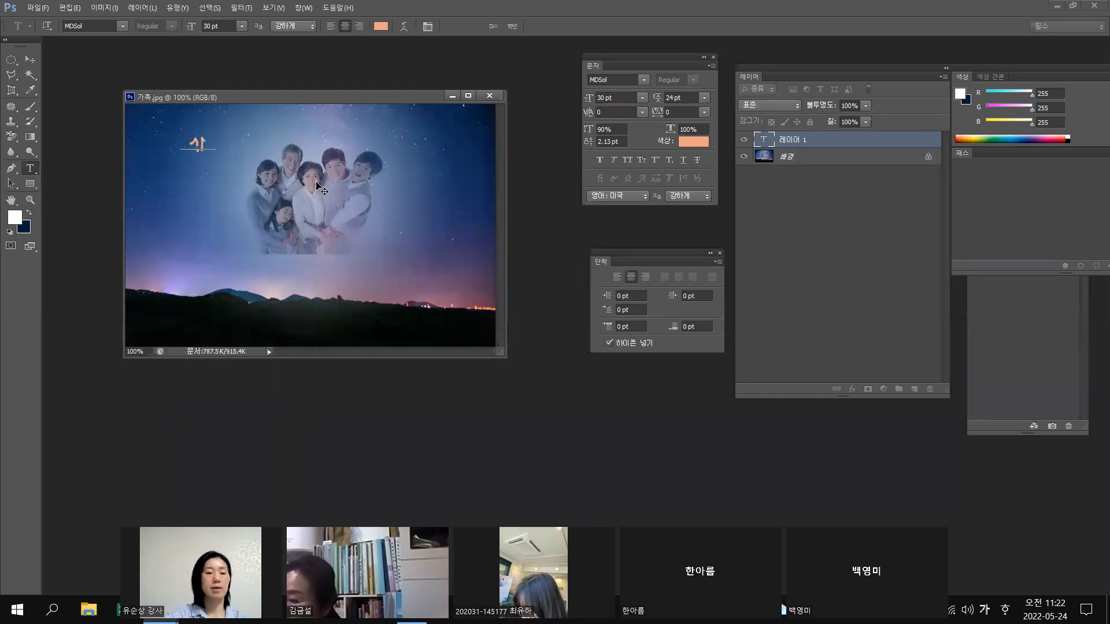
pyautogui.write('항')
pyautogui.press('BackSpace')
pyautogui.press('BackSpace')
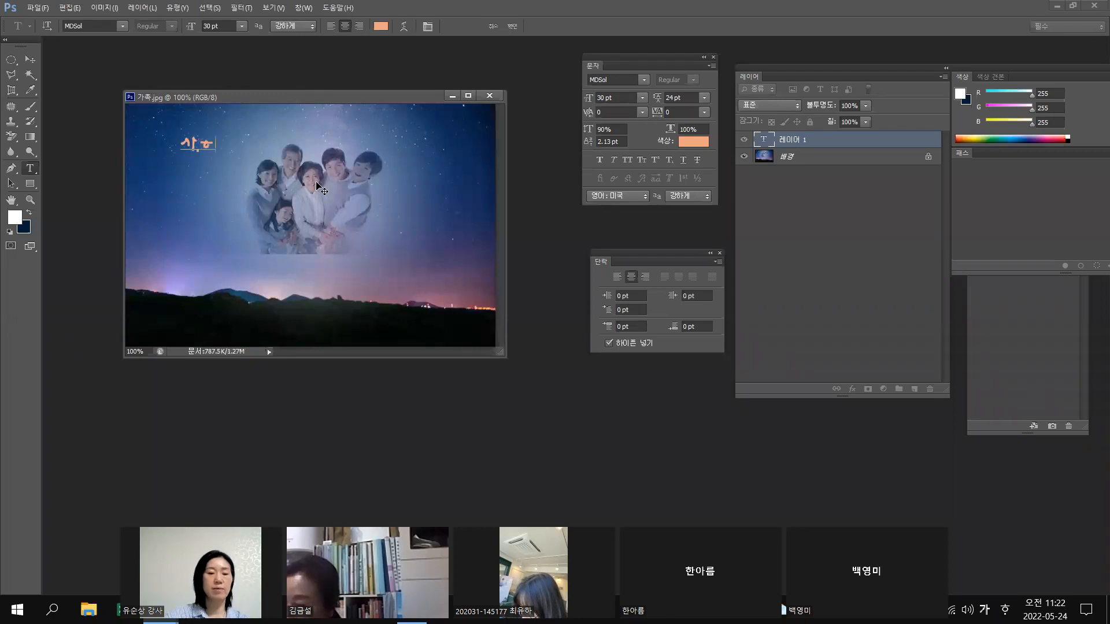
pyautogui.press('BackSpace')
pyautogui.write('랑')
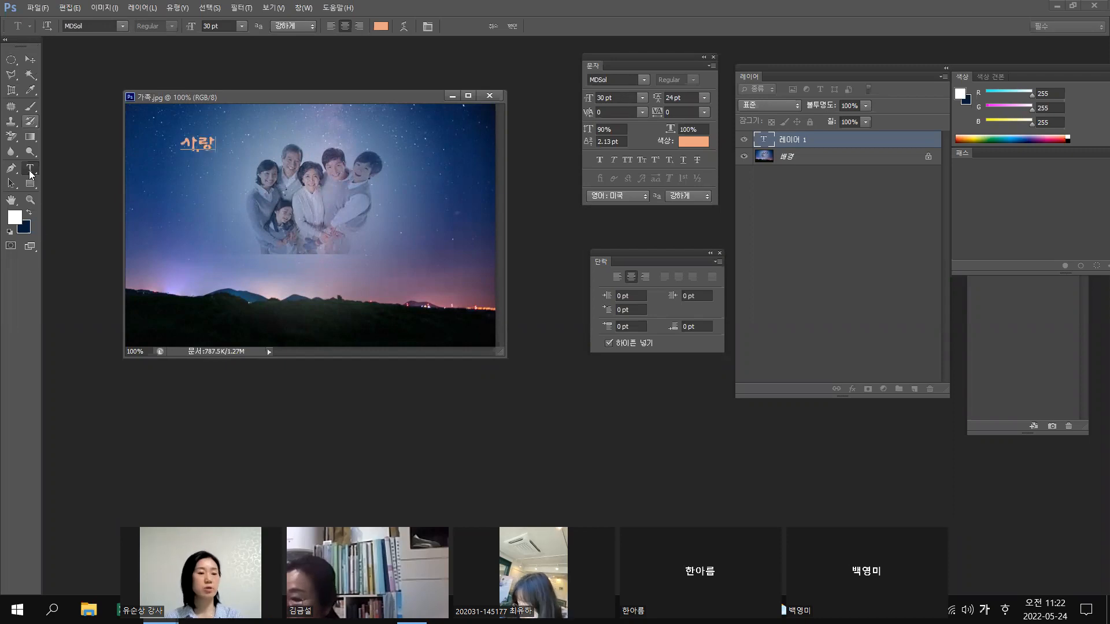
pyautogui.click(197, 144)
pyautogui.moveTo(55, 47)
pyautogui.mouseDown()
pyautogui.moveTo(14, 32)
pyautogui.moveTo(47, 29)
pyautogui.mouseUp()
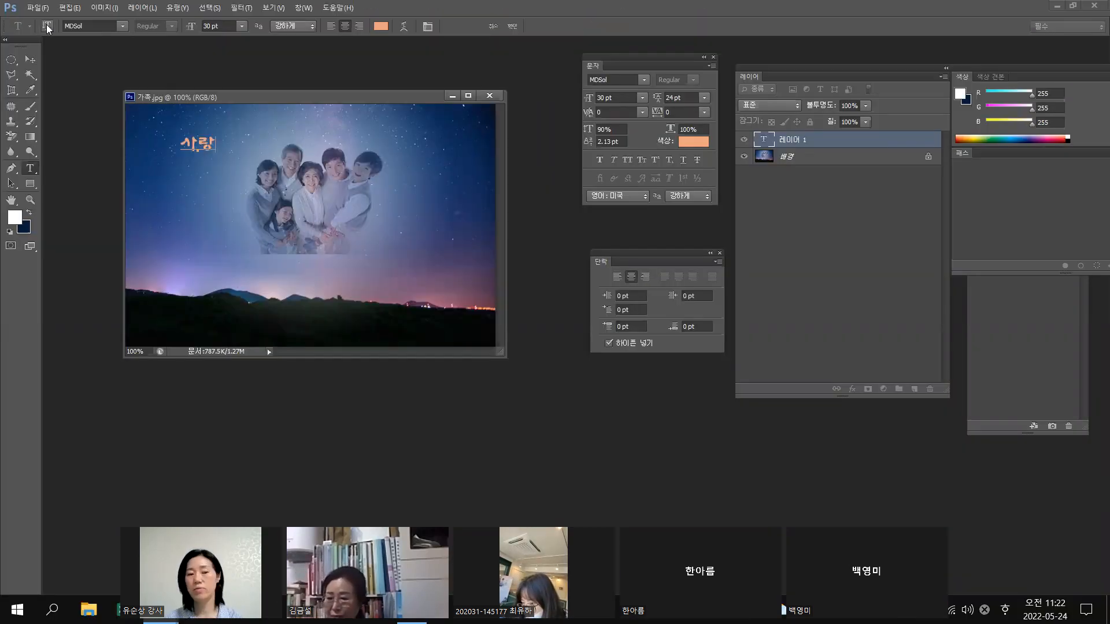
pyautogui.click(47, 28)
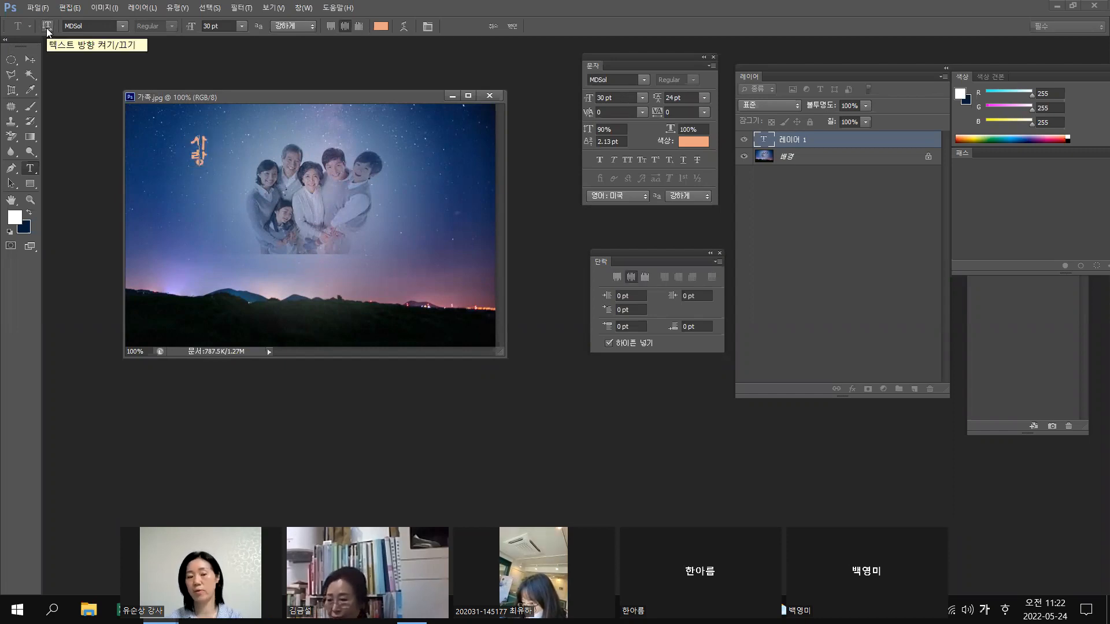
# Keep 사랑 vertical, set its leading to 48 pt, apply faux bold, and commit
pyautogui.click(46, 28)
pyautogui.click(46, 27)
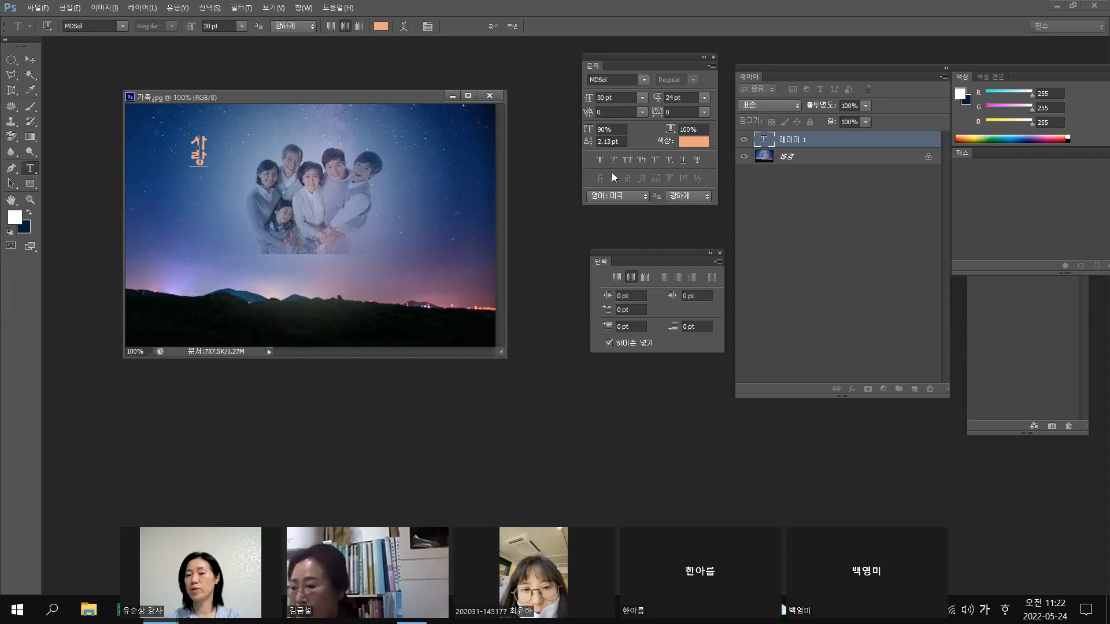
pyautogui.click(703, 97)
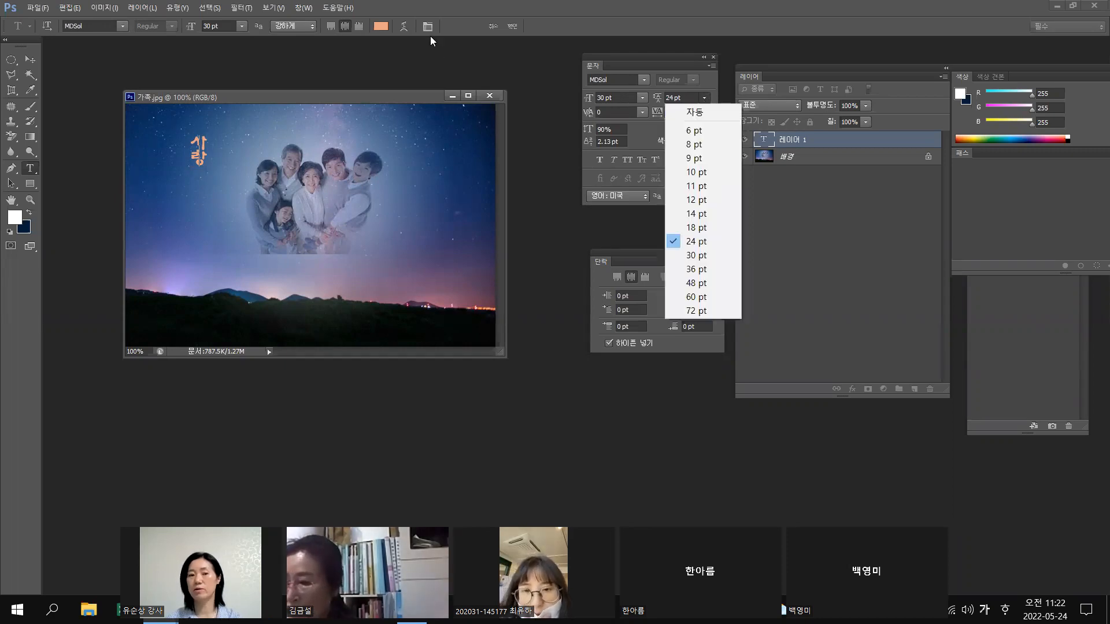
pyautogui.click(697, 283)
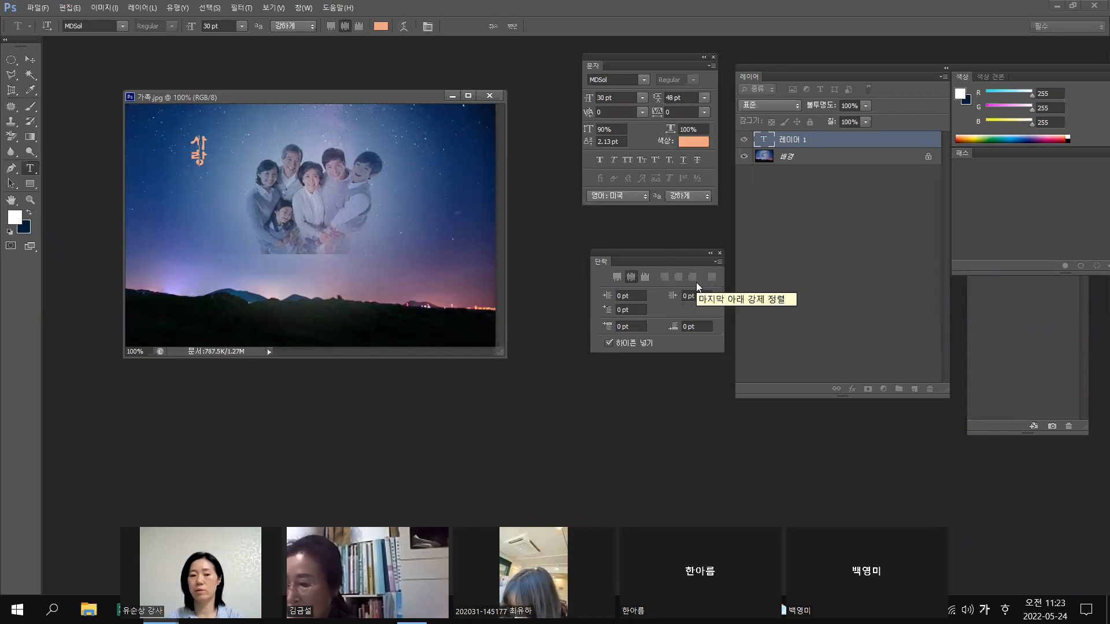
pyautogui.click(599, 160)
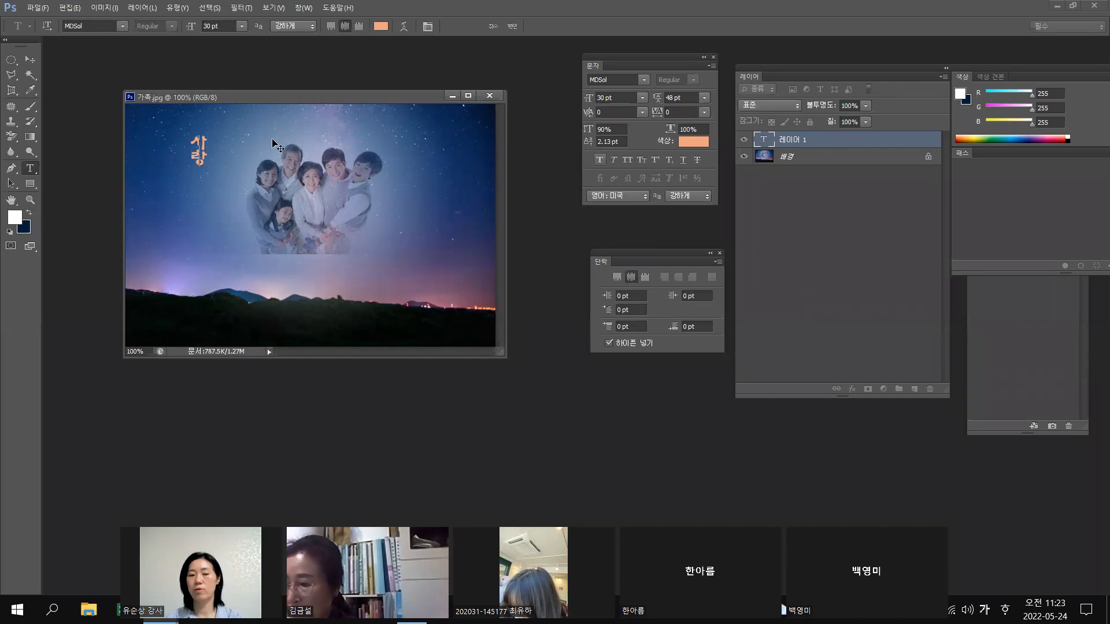
pyautogui.click(808, 146)
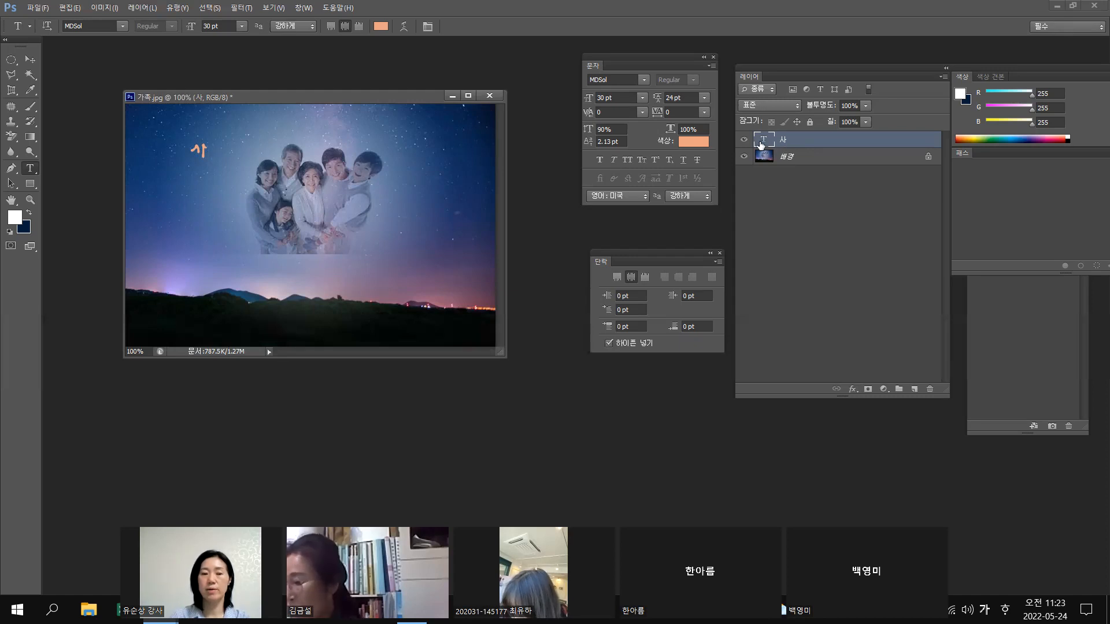
# Re-edit the text, retype it as 사랑, and commit it
pyautogui.doubleClick(206, 153)
pyautogui.click(223, 159)
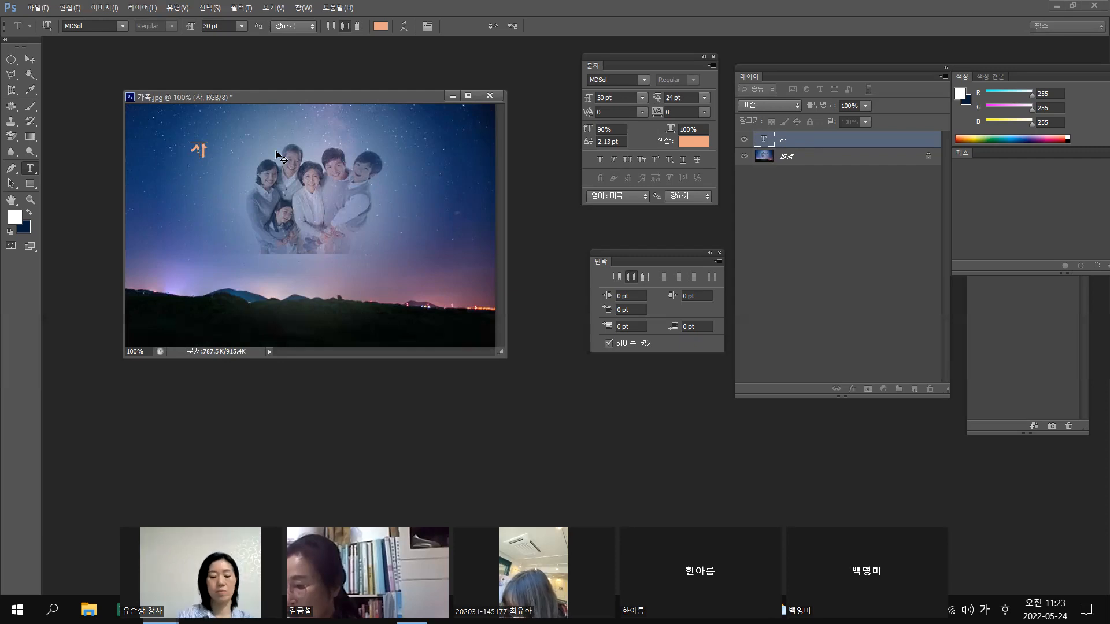
pyautogui.write('감')
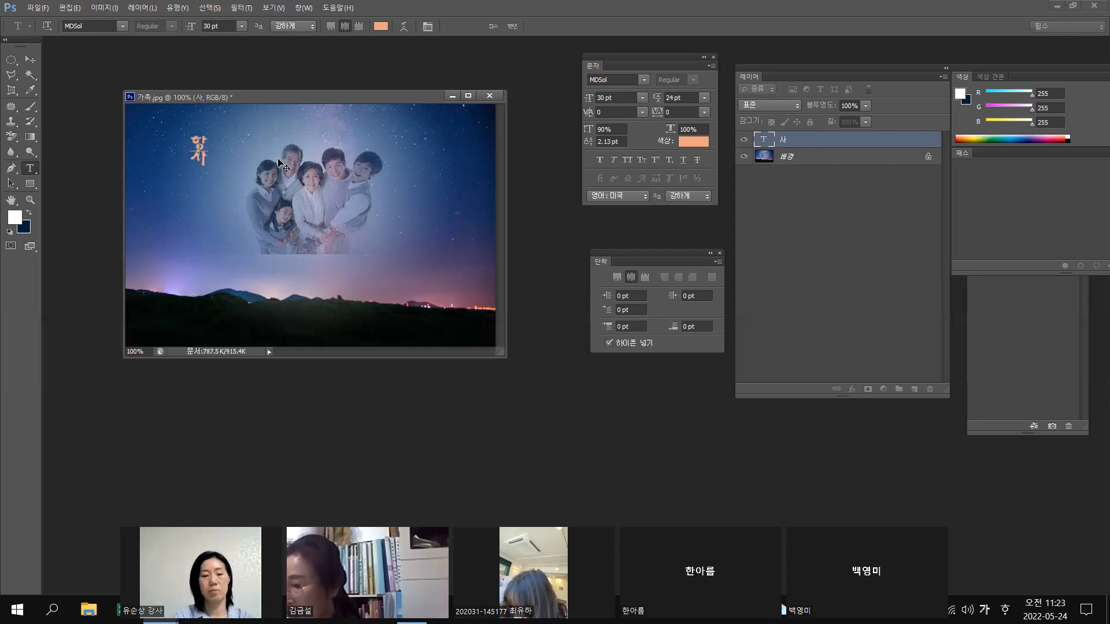
pyautogui.press('BackSpace')
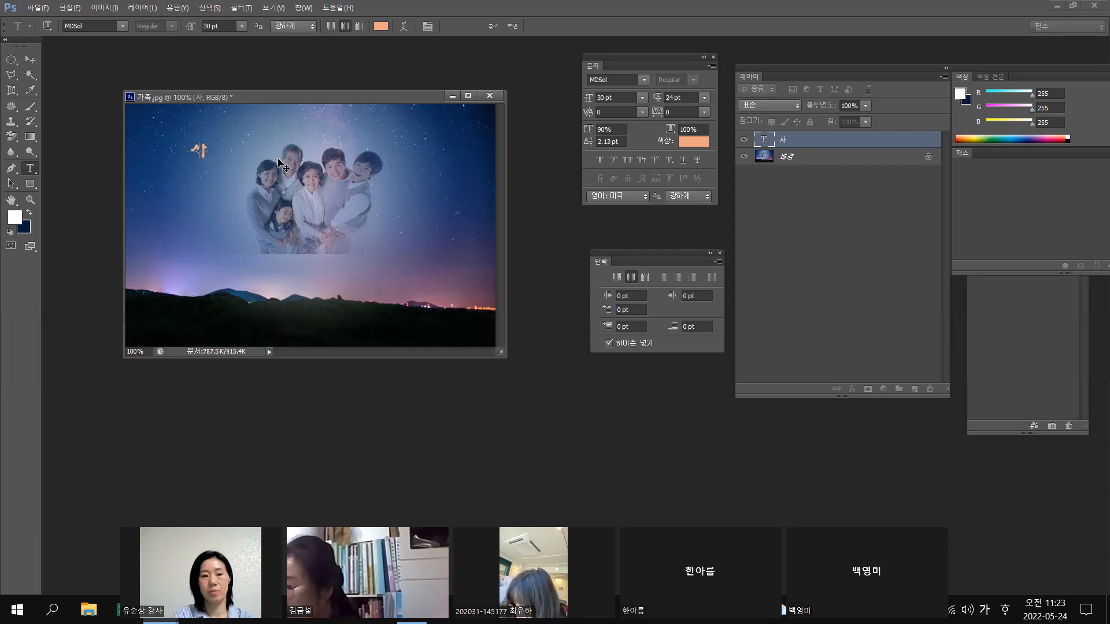
pyautogui.press('BackSpace')
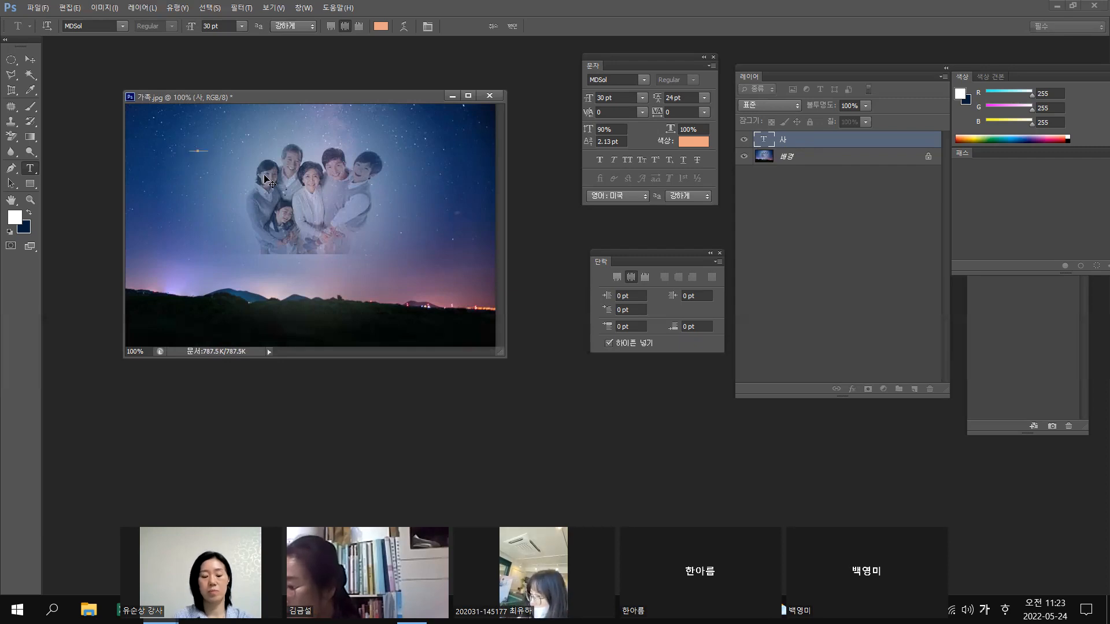
pyautogui.write('사')
pyautogui.write('ㄹ')
pyautogui.write('ㅏㅇ')
pyautogui.click(511, 26)
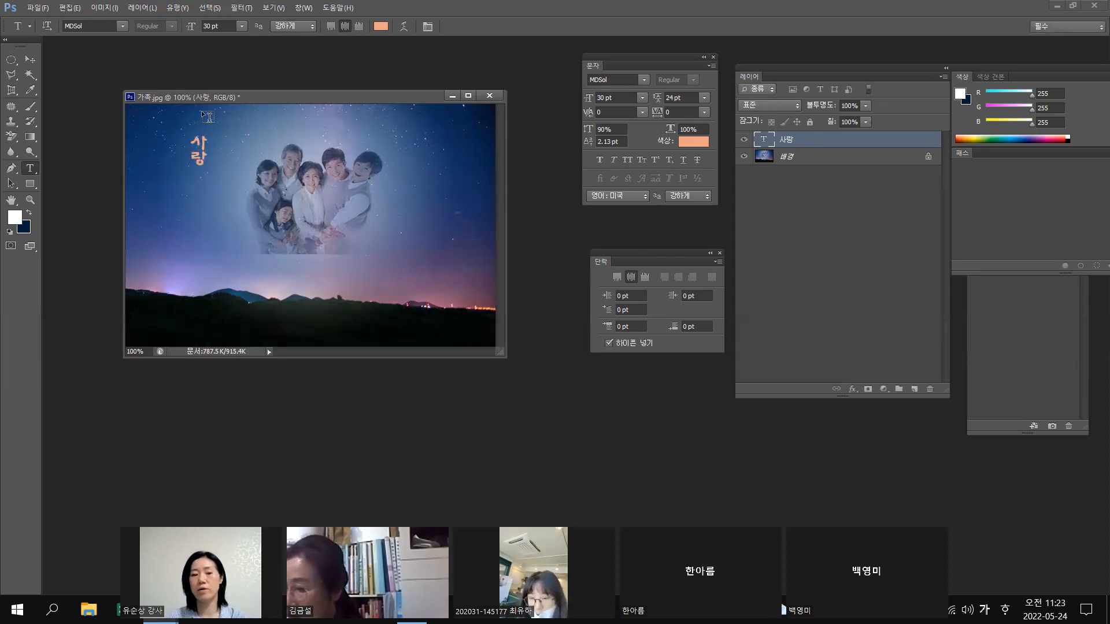
# Set the 사랑 text's leading to 36 pt and its tracking to 75, then commit
pyautogui.doubleClick(764, 139)
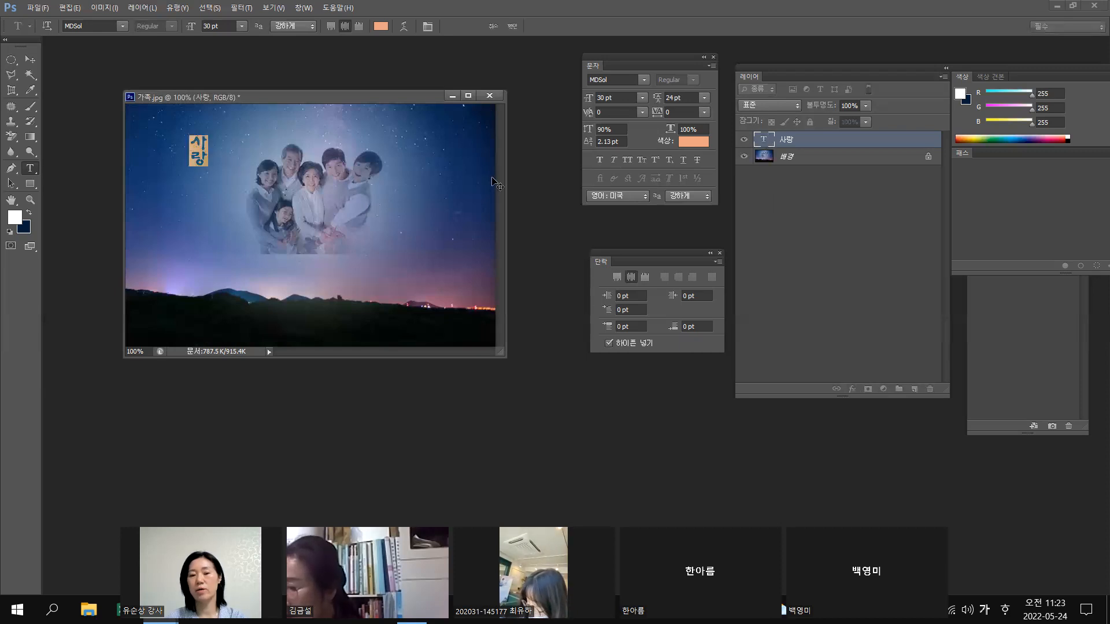
pyautogui.click(704, 96)
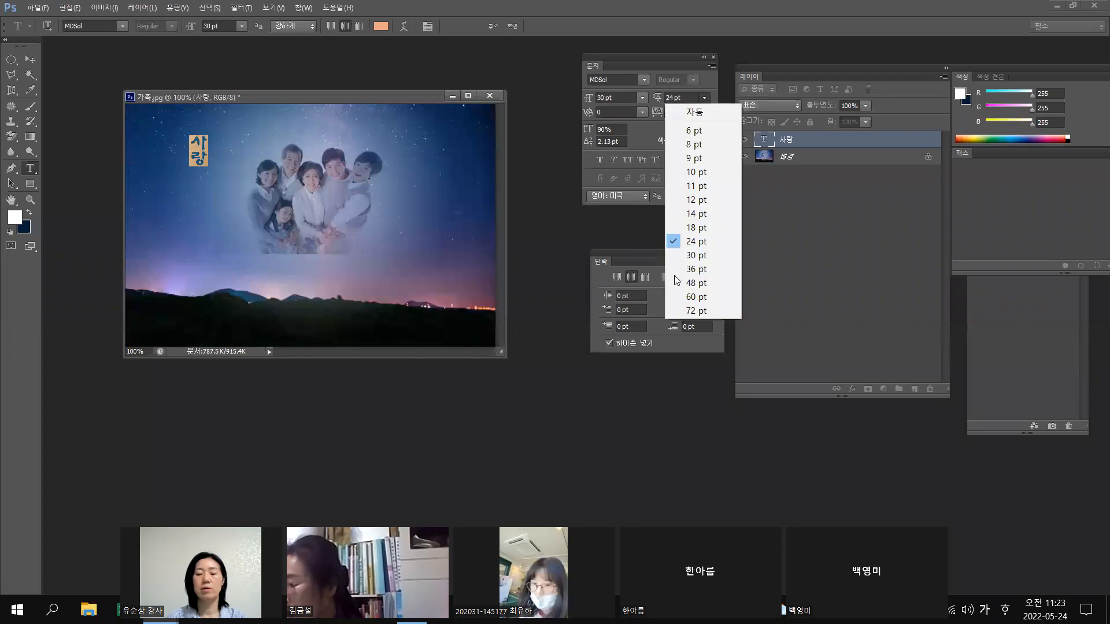
pyautogui.click(696, 269)
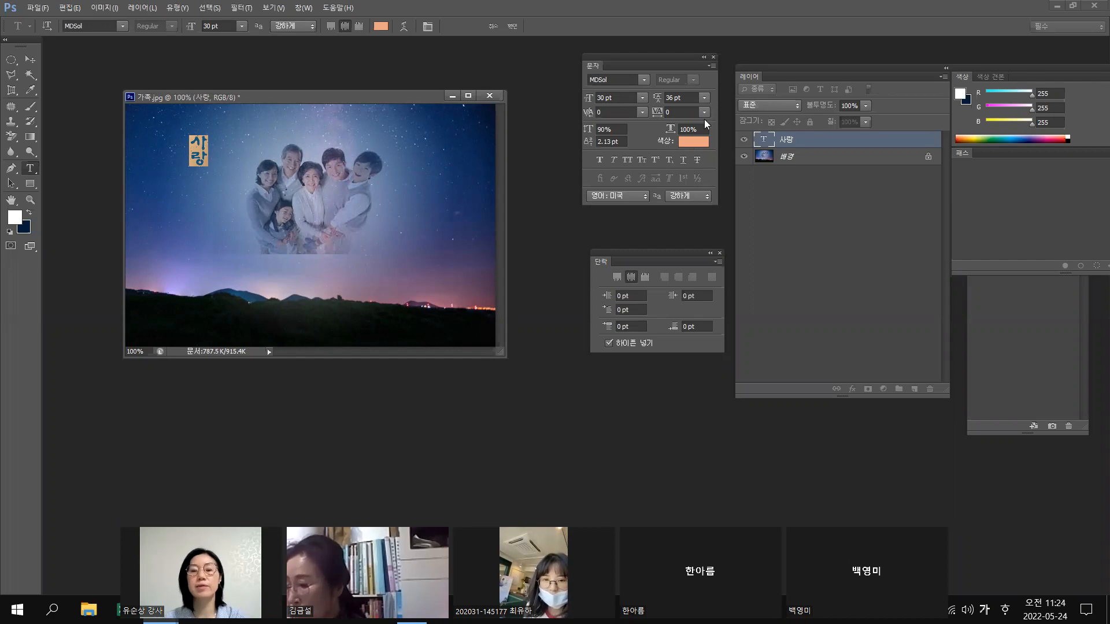
pyautogui.click(703, 112)
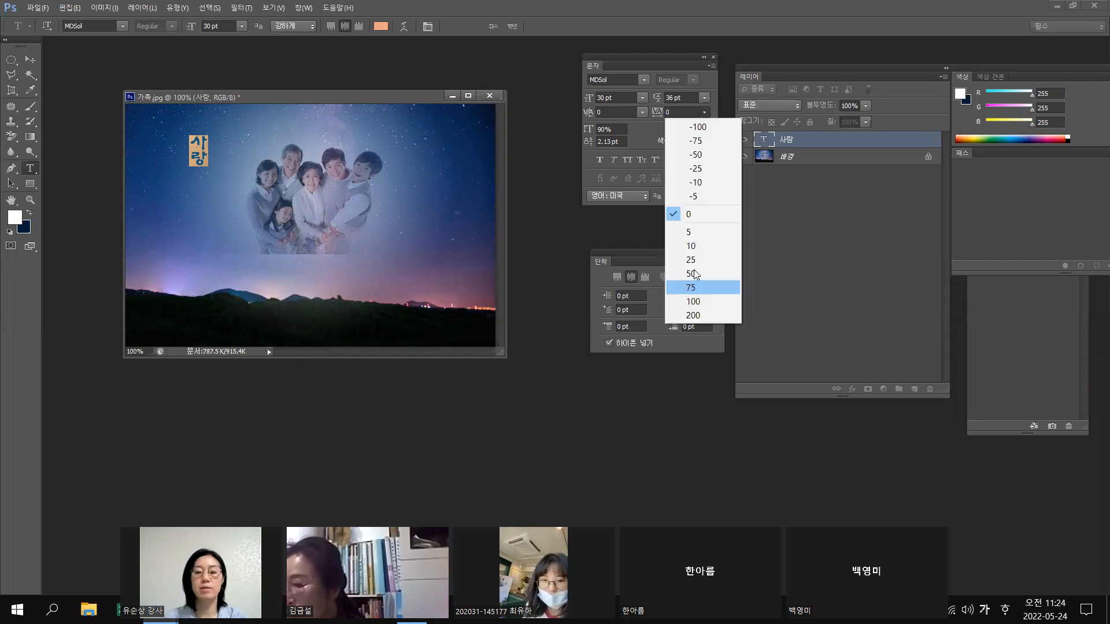
pyautogui.click(692, 260)
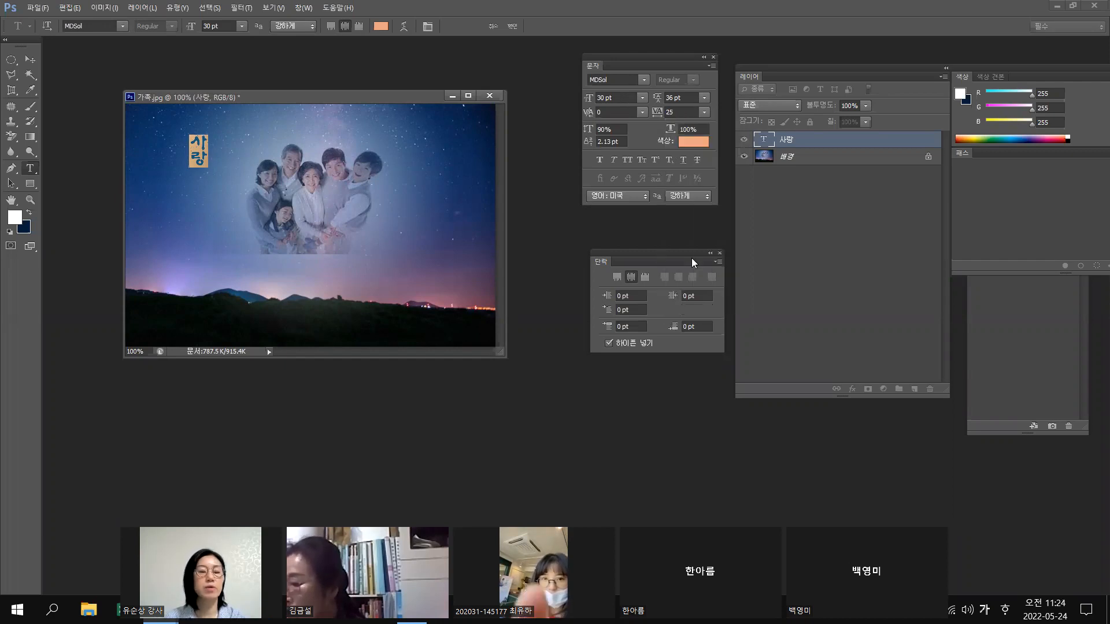
pyautogui.click(704, 112)
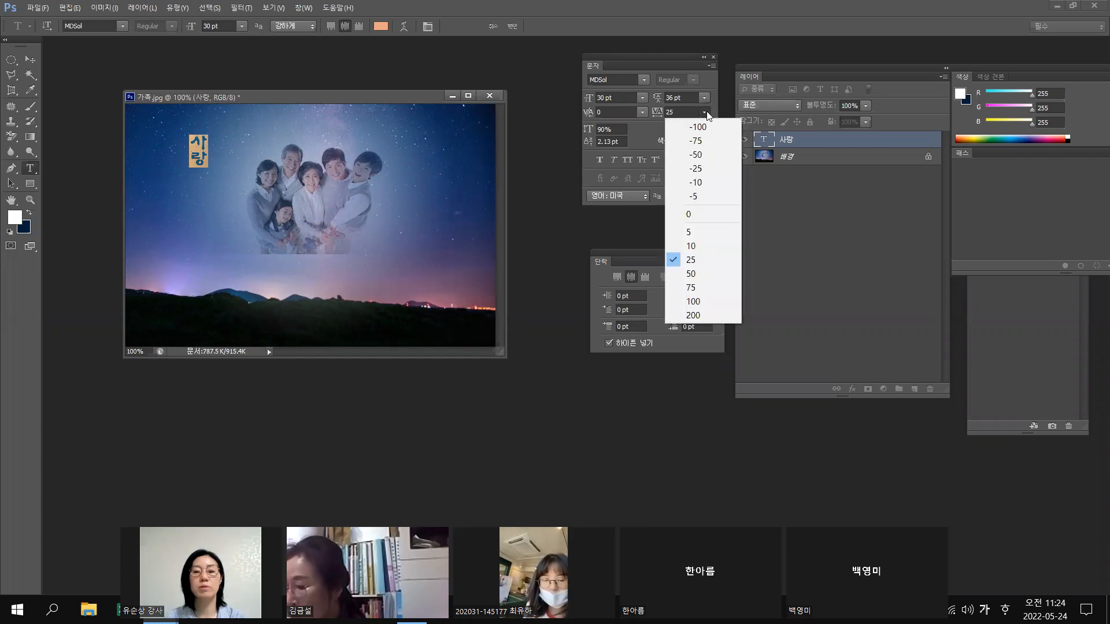
pyautogui.click(691, 287)
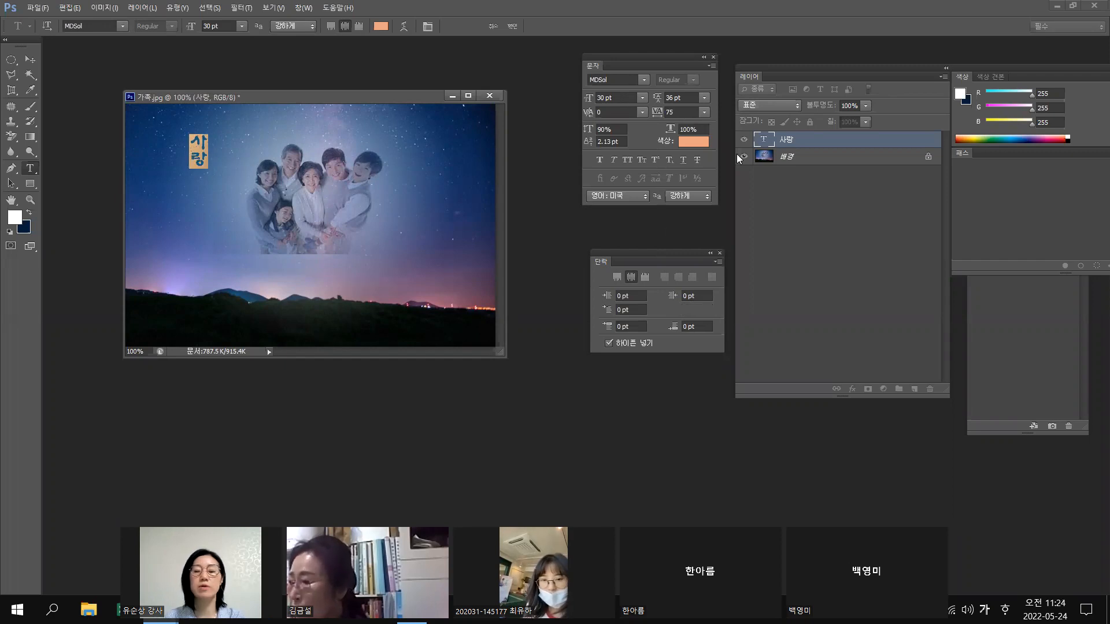
pyautogui.click(829, 149)
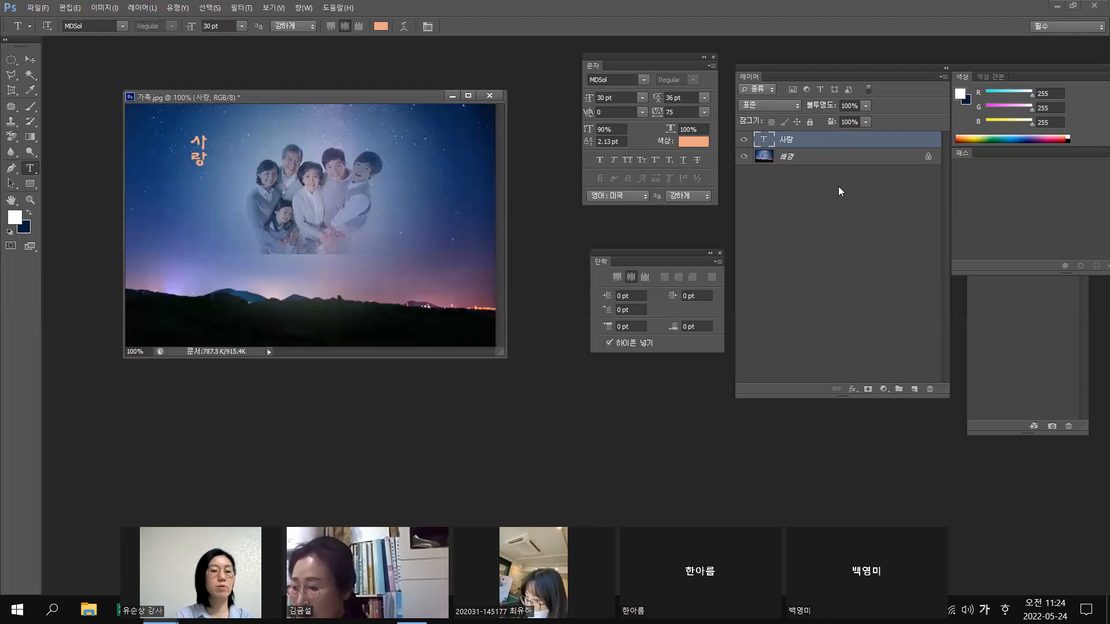
# Use Free Transform to scale 사랑 up to 58.4 pt with 70.08 pt leading
pyautogui.hotkey('ctrl', 't')
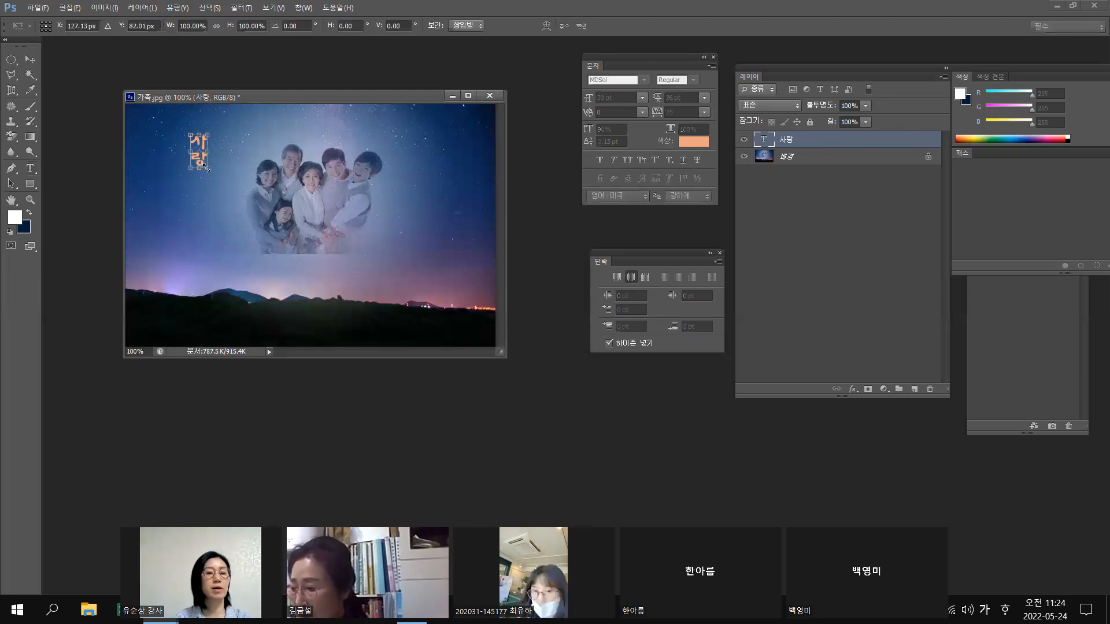
pyautogui.moveTo(232, 202); pyautogui.dragTo(231, 200)
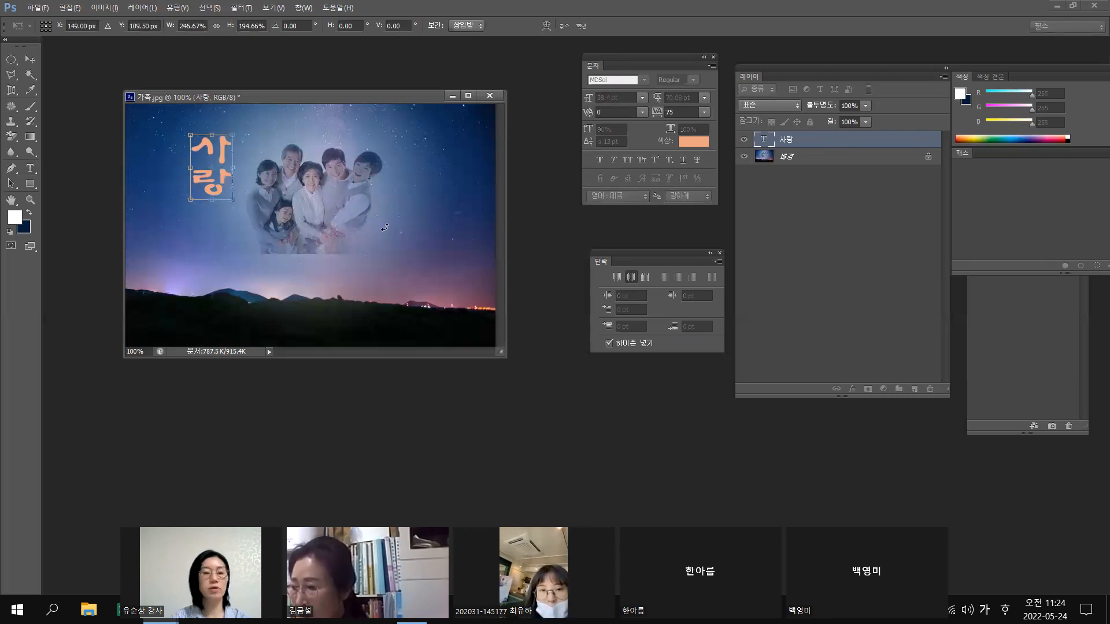
pyautogui.press('Return')
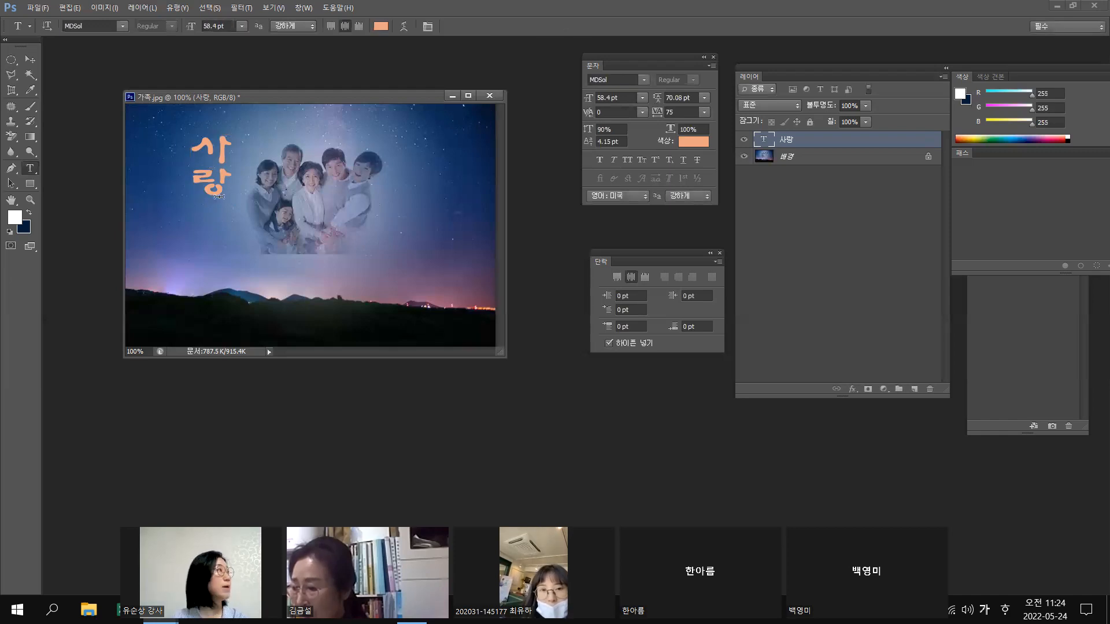
pyautogui.click(25, 59)
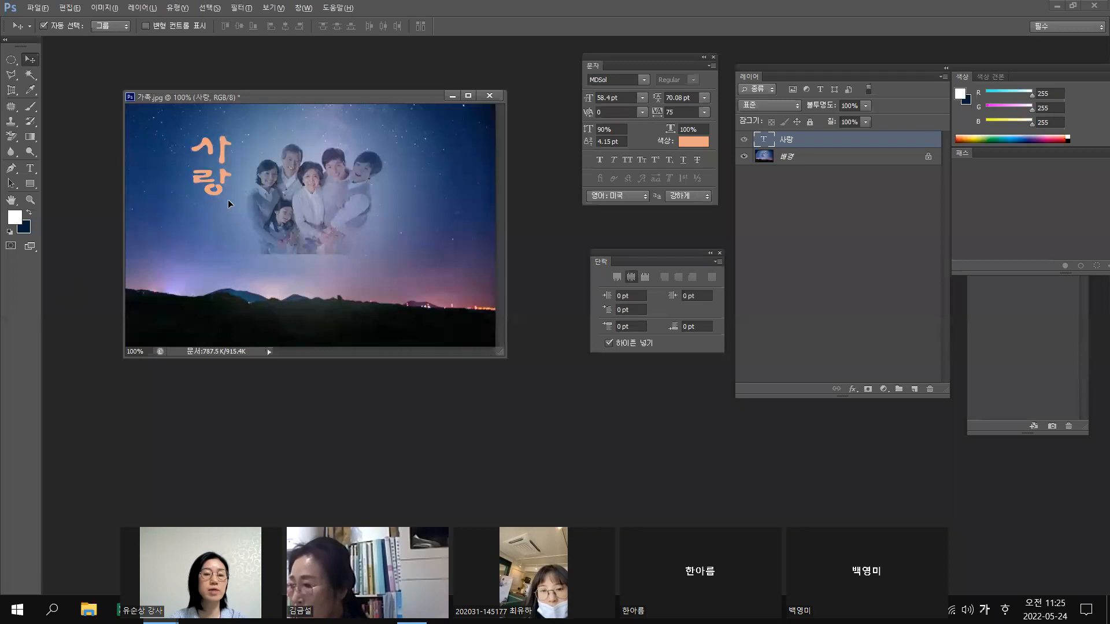
# Alt-drag a copy of 사랑 to its right, retype it as 행복, and nudge it into place
pyautogui.moveTo(230, 180); pyautogui.dragTo(277, 209)
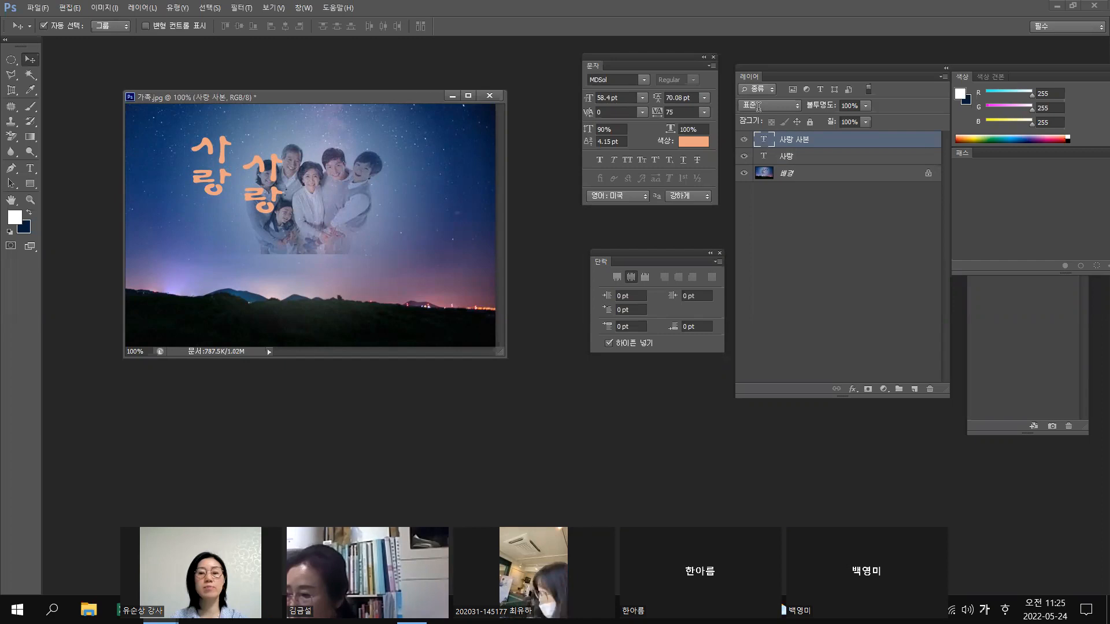
pyautogui.press('t')
pyautogui.doubleClick(762, 141)
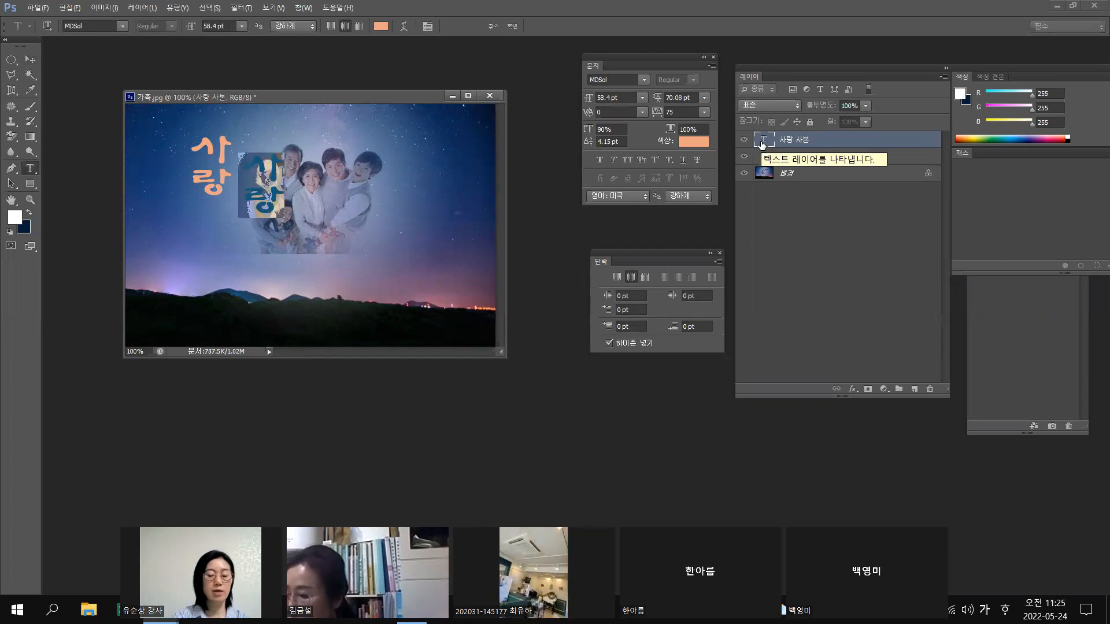
pyautogui.write('행')
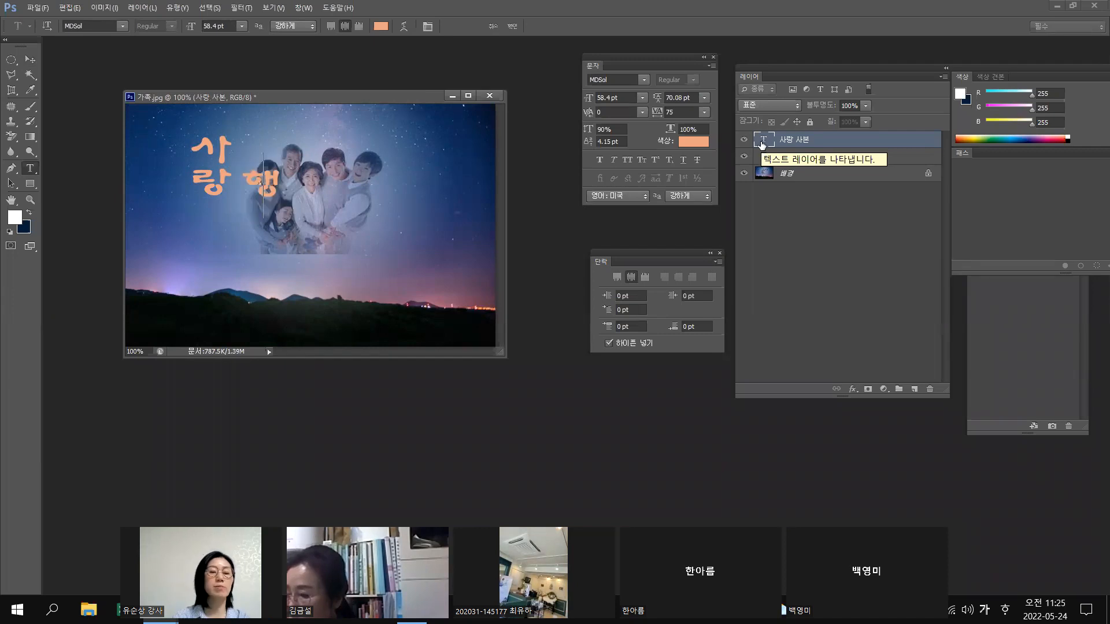
pyautogui.write('복')
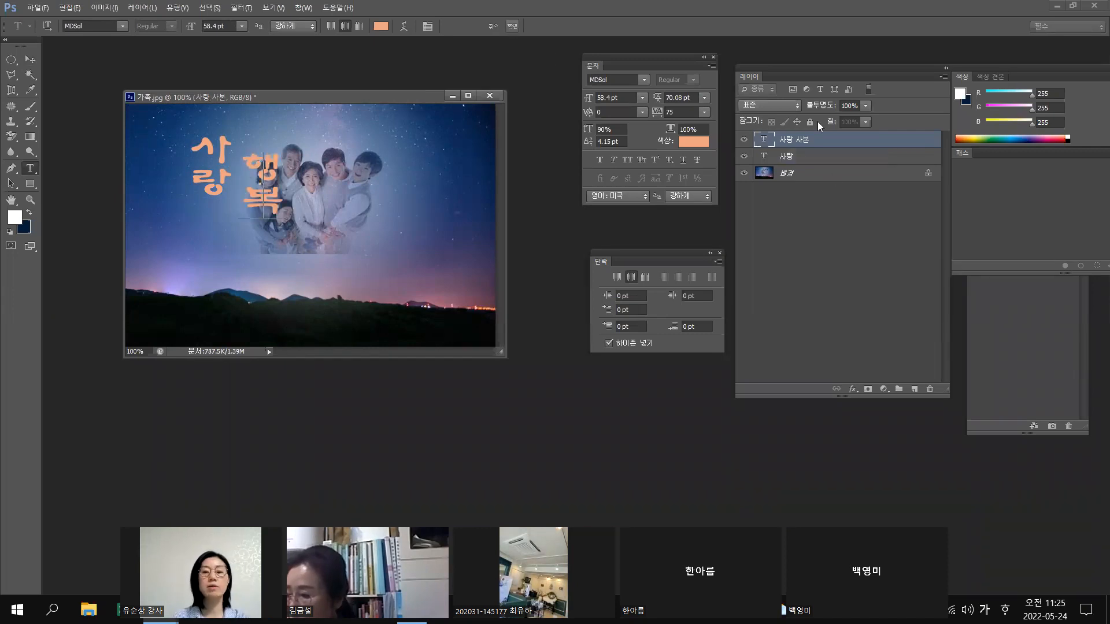
pyautogui.click(850, 148)
pyautogui.press('v')
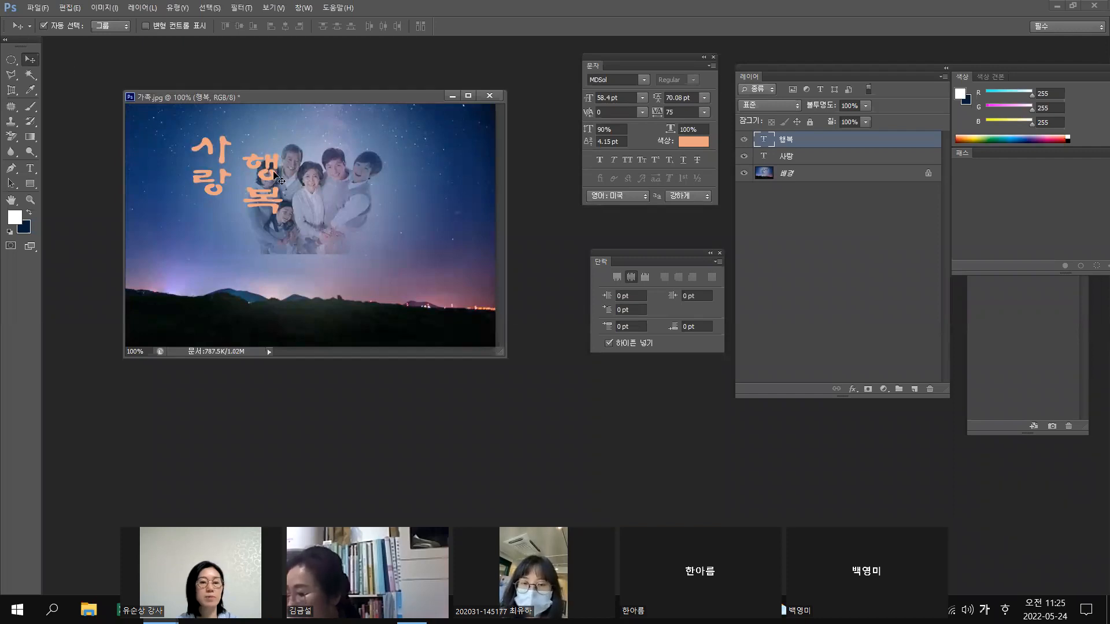
pyautogui.moveTo(266, 178); pyautogui.dragTo(260, 187)
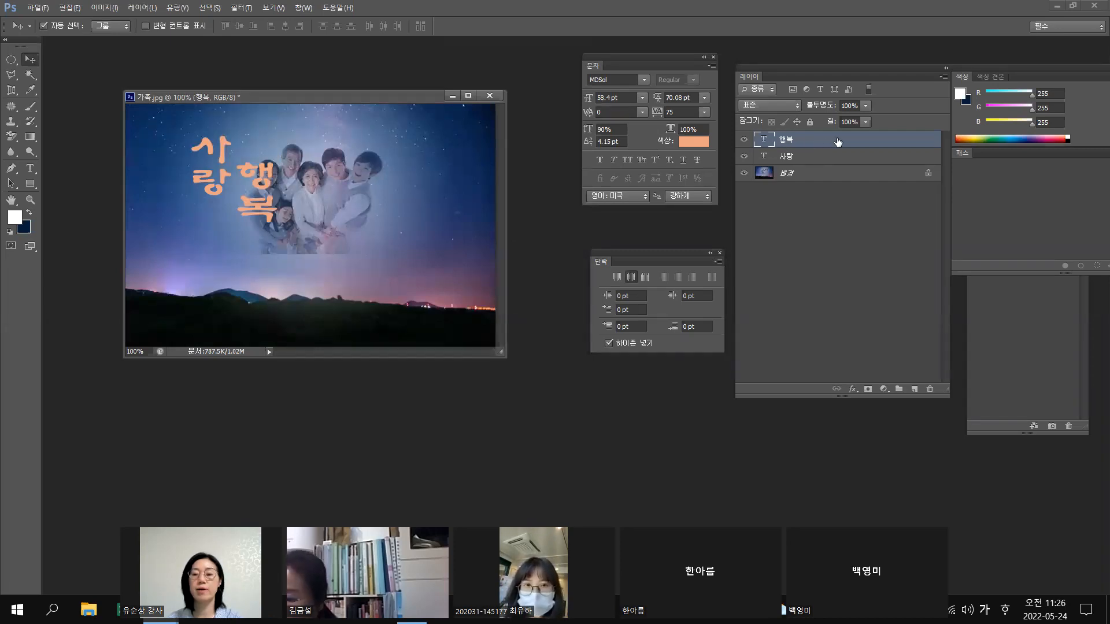
# Rasterize both the 행복 and 사랑 text layers via Rasterize Type
pyautogui.rightClick(836, 140)
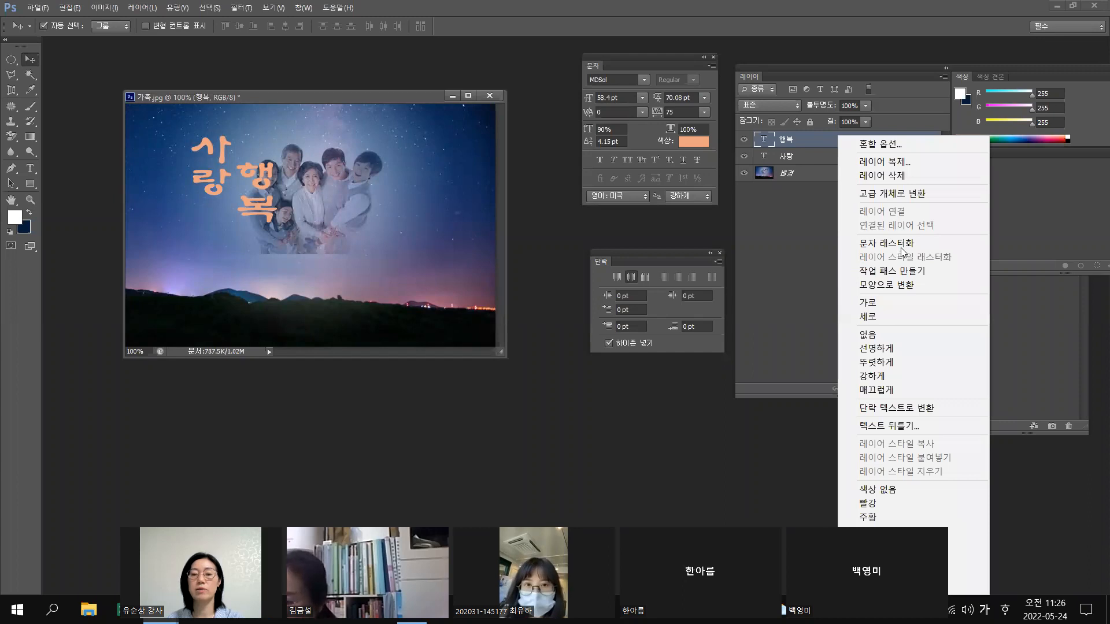
pyautogui.click(903, 252)
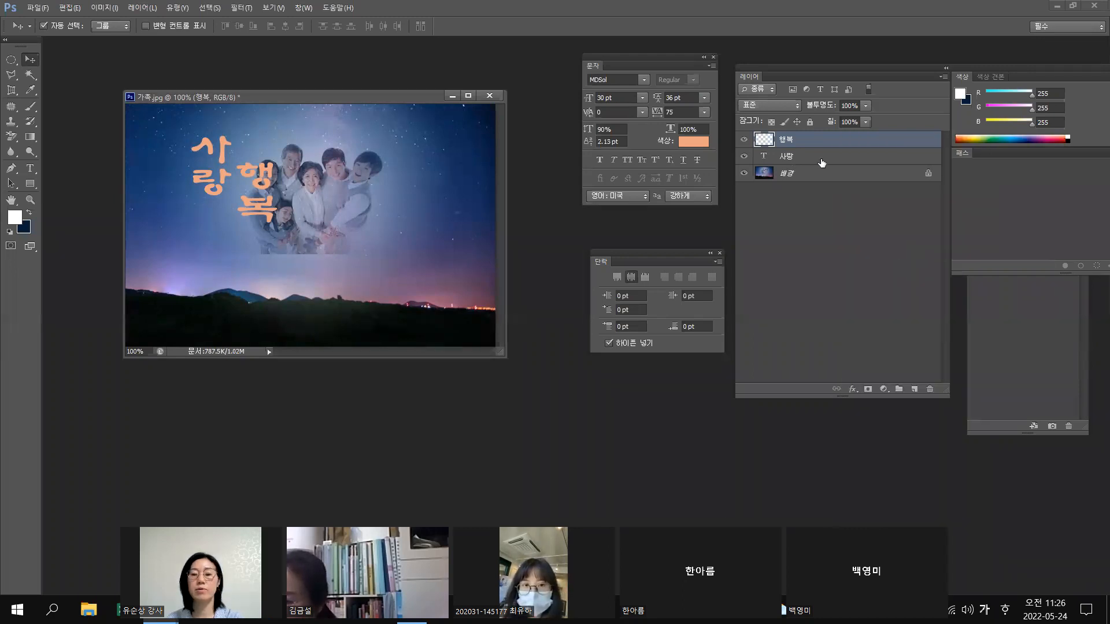
pyautogui.click(821, 160)
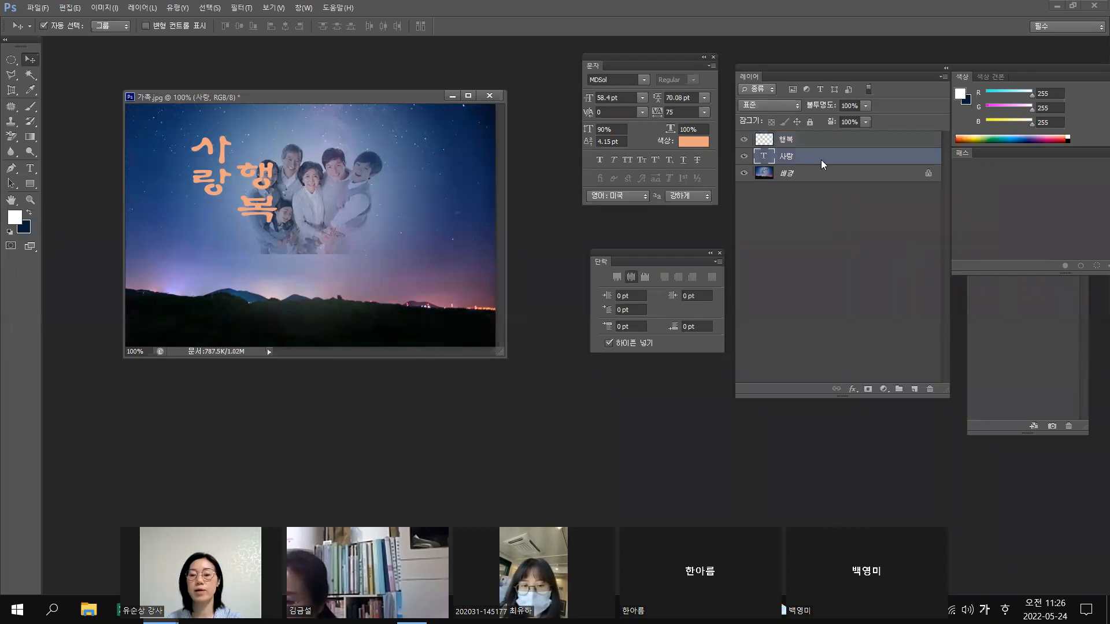
pyautogui.rightClick(822, 156)
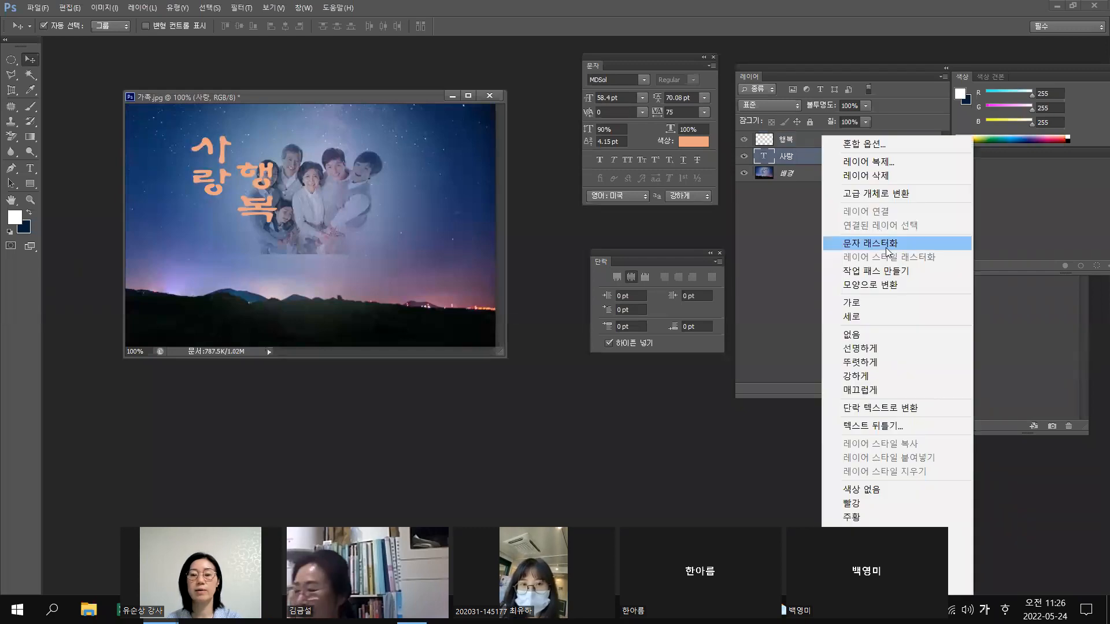
pyautogui.click(884, 244)
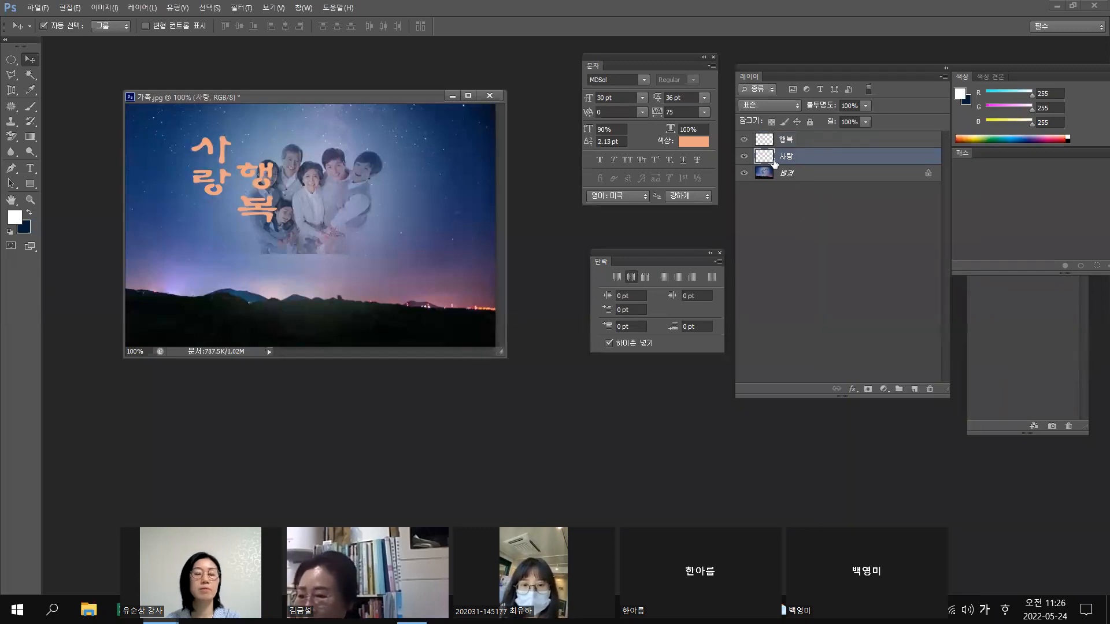
pyautogui.click(11, 60)
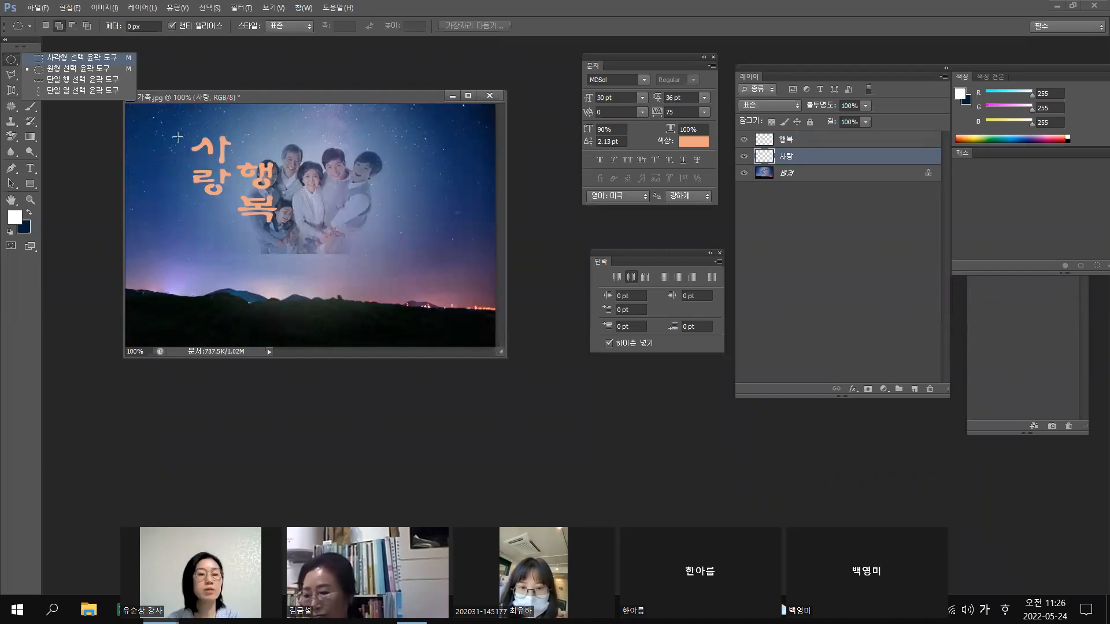
# With the Rectangular Marquee, select a thin strip left of 사랑, then drop the selection
pyautogui.click(42, 59)
pyautogui.moveTo(184, 131); pyautogui.dragTo(197, 192)
pyautogui.hotkey('ctrl', 'd')
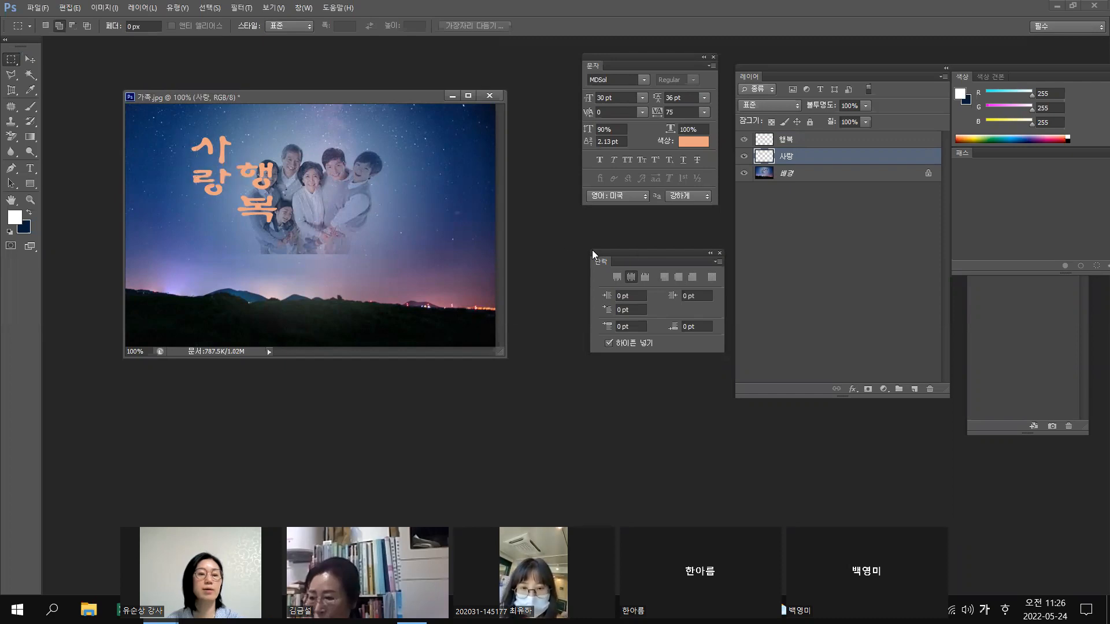
pyautogui.hotkey('ctrl', 'z')
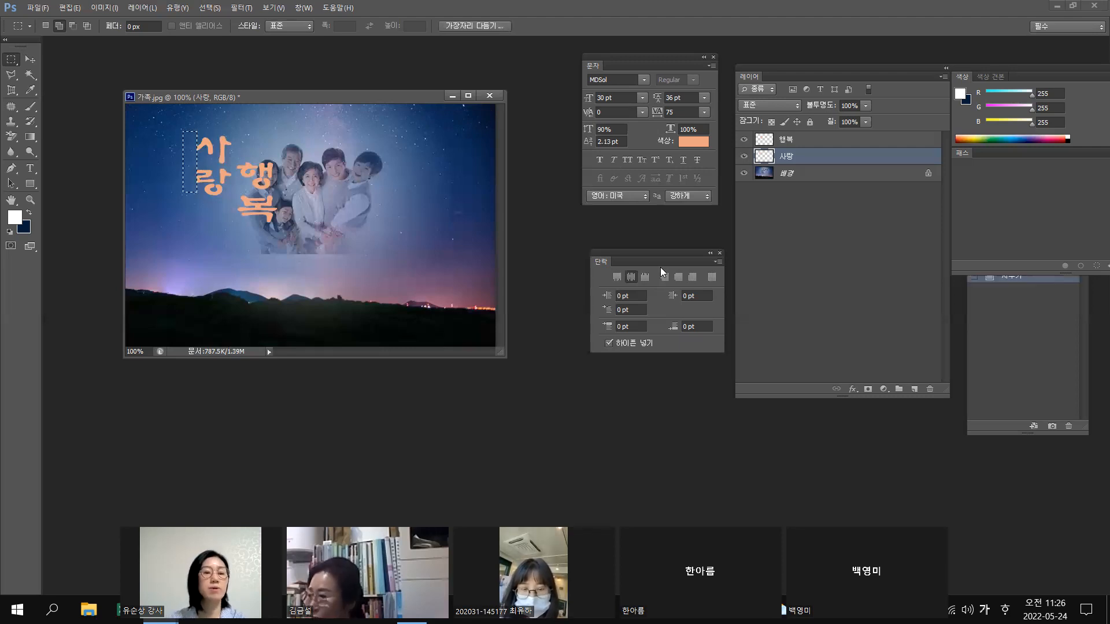
pyautogui.click(218, 218)
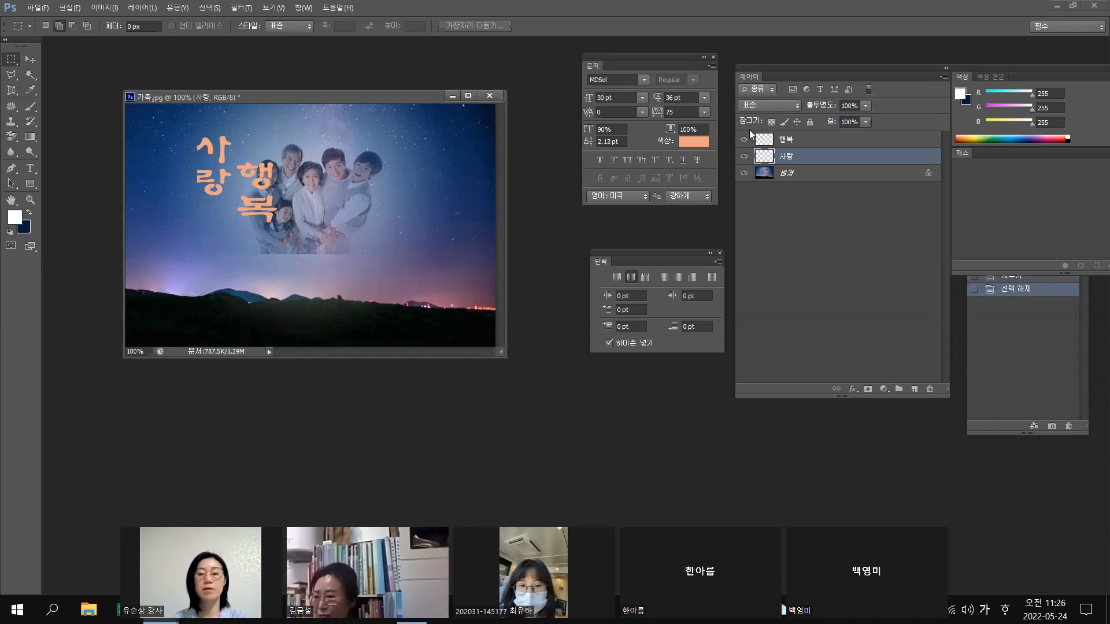
# Delete a thin strip along the left edge of the 행복 lettering and deselect
pyautogui.keyDown('ctrl'); pyautogui.click(246, 193); pyautogui.keyUp('ctrl')
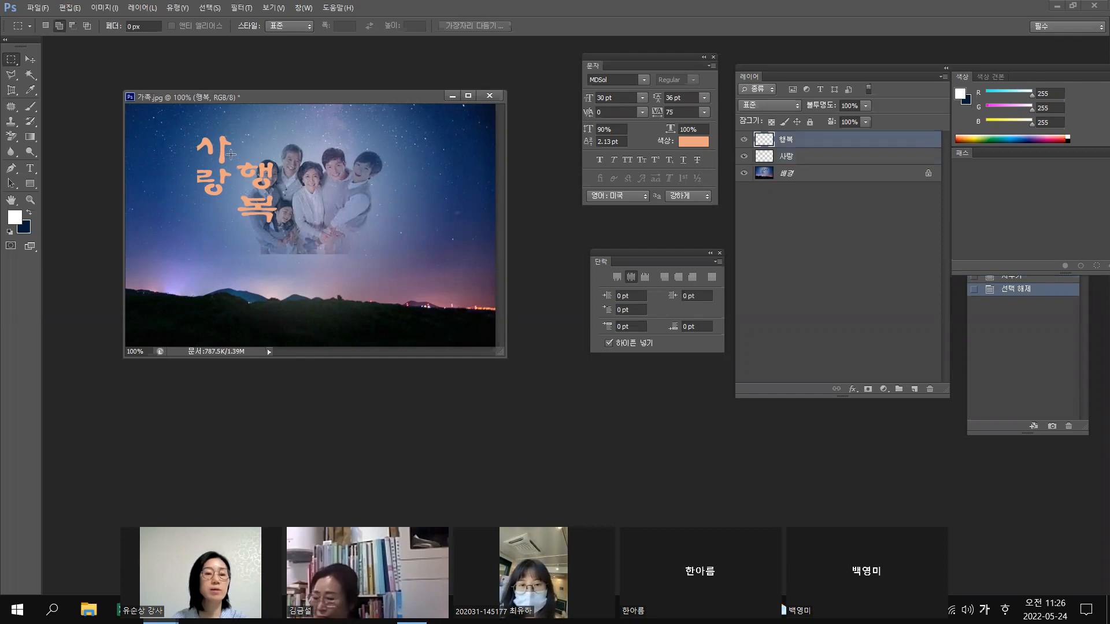
pyautogui.moveTo(231, 154); pyautogui.dragTo(245, 246)
pyautogui.click(398, 237)
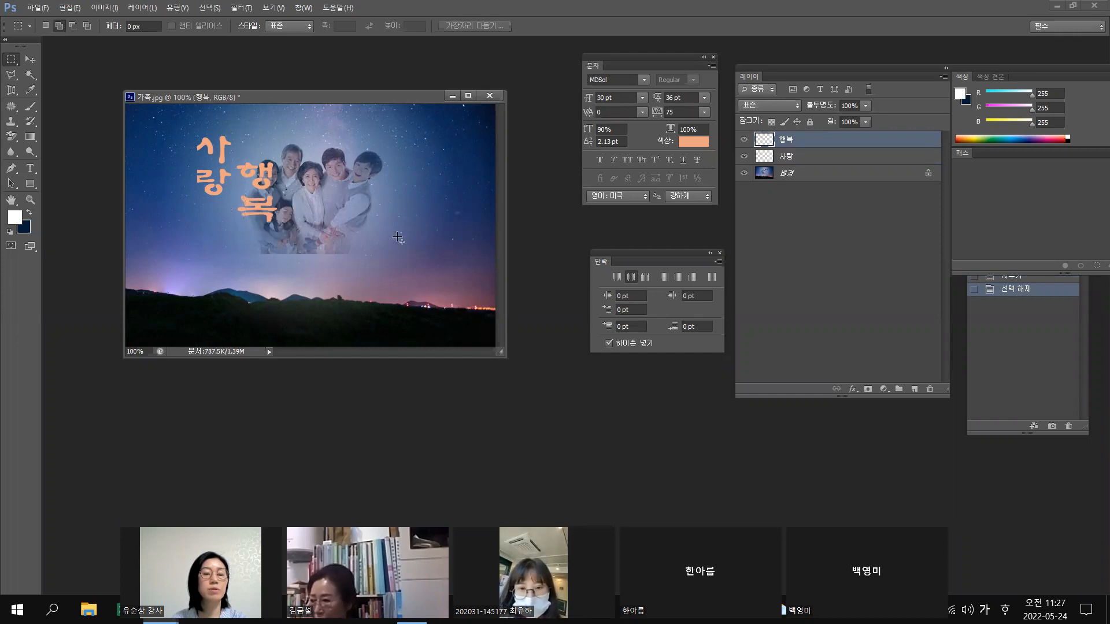
pyautogui.hotkey('ctrl', 'shift', 'd')
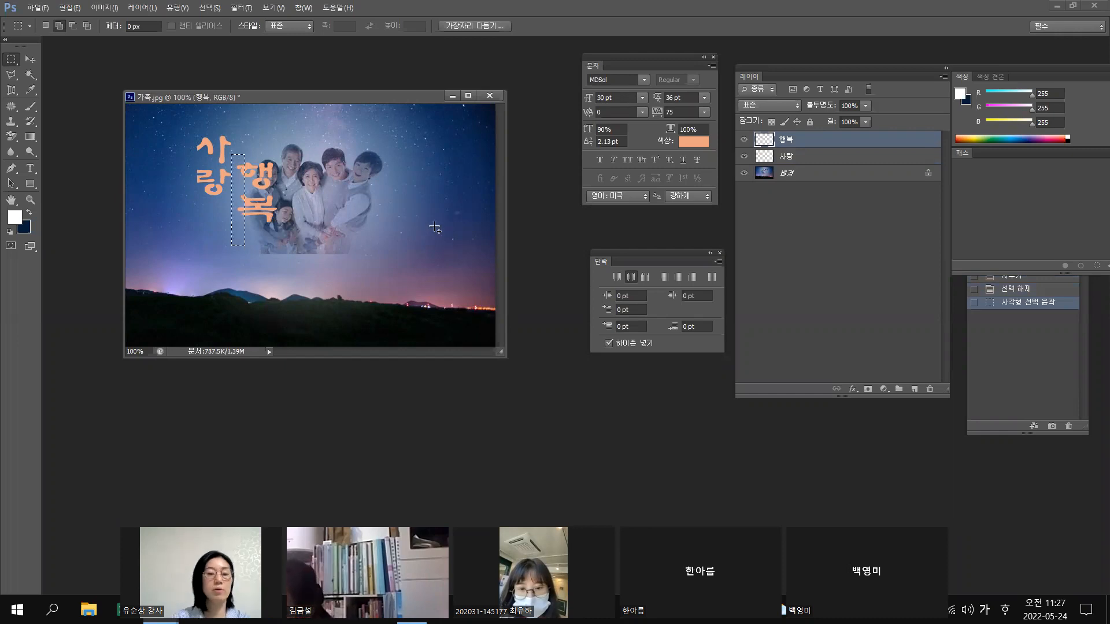
pyautogui.press('Delete')
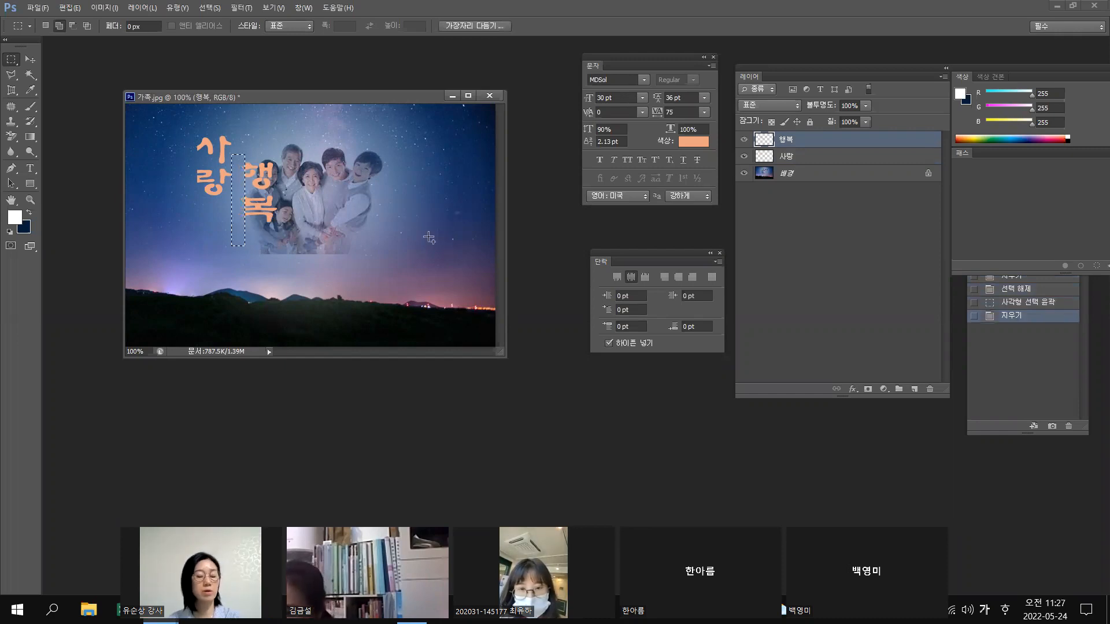
pyautogui.hotkey('ctrl', 'h')
pyautogui.hotkey('ctrl', 'd')
# Nudge the 사랑 text slightly right and up with the Move tool
pyautogui.press('v')
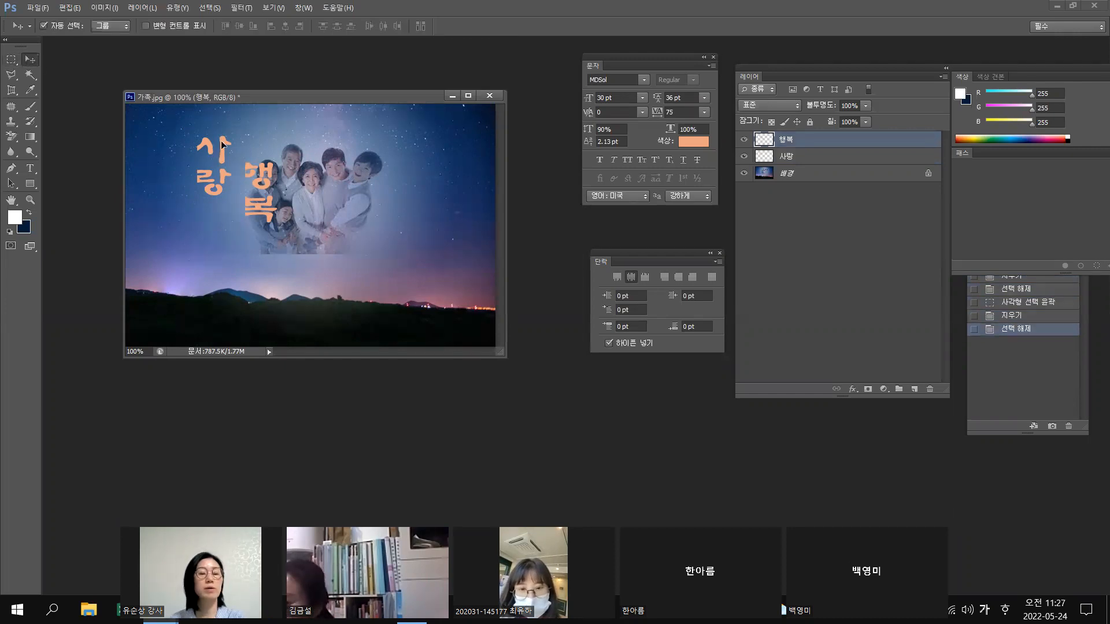
pyautogui.click(223, 144)
pyautogui.moveTo(223, 145); pyautogui.dragTo(250, 154)
pyautogui.click(246, 165)
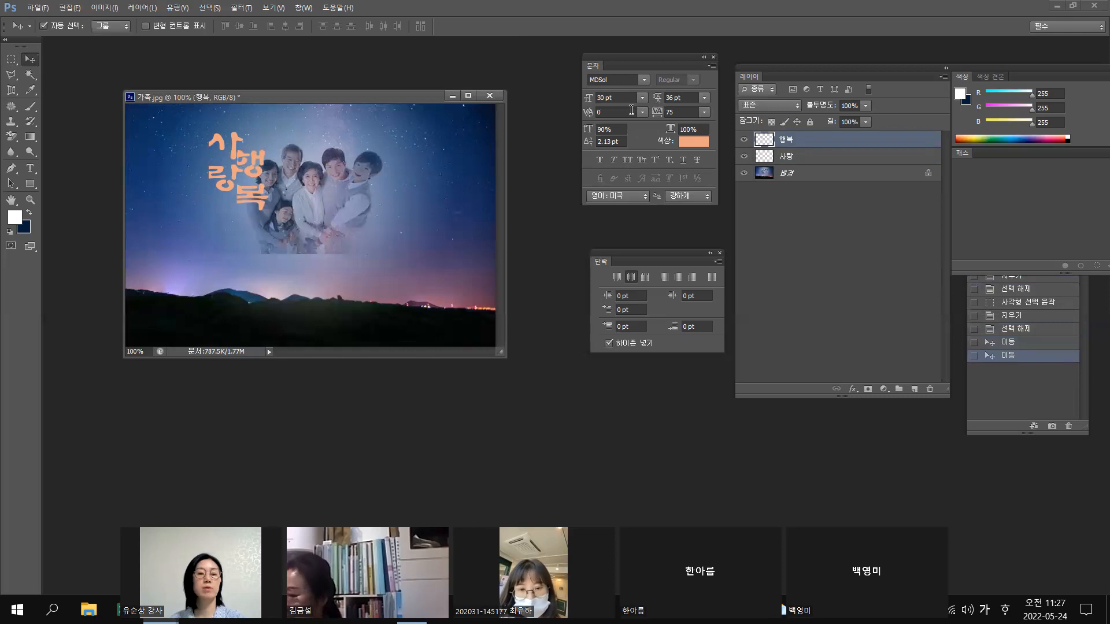
# Move 사랑 and 행복 together to the photo's upper right, then leave only 행복 selected
pyautogui.keyDown('shift'); pyautogui.click(807, 161); pyautogui.keyUp('shift')
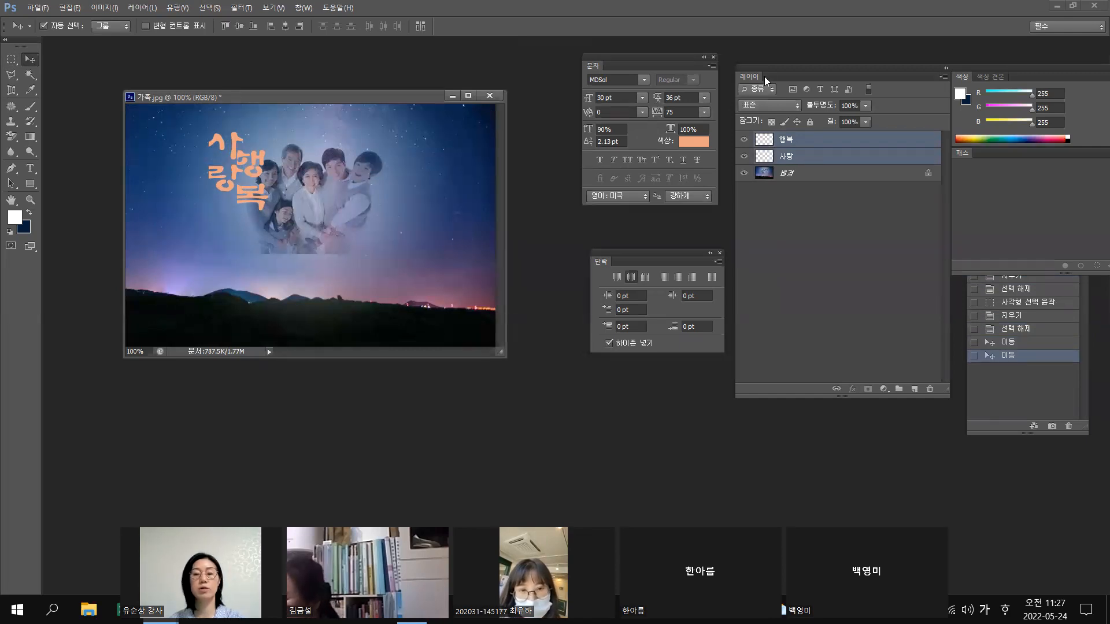
pyautogui.click(294, 231)
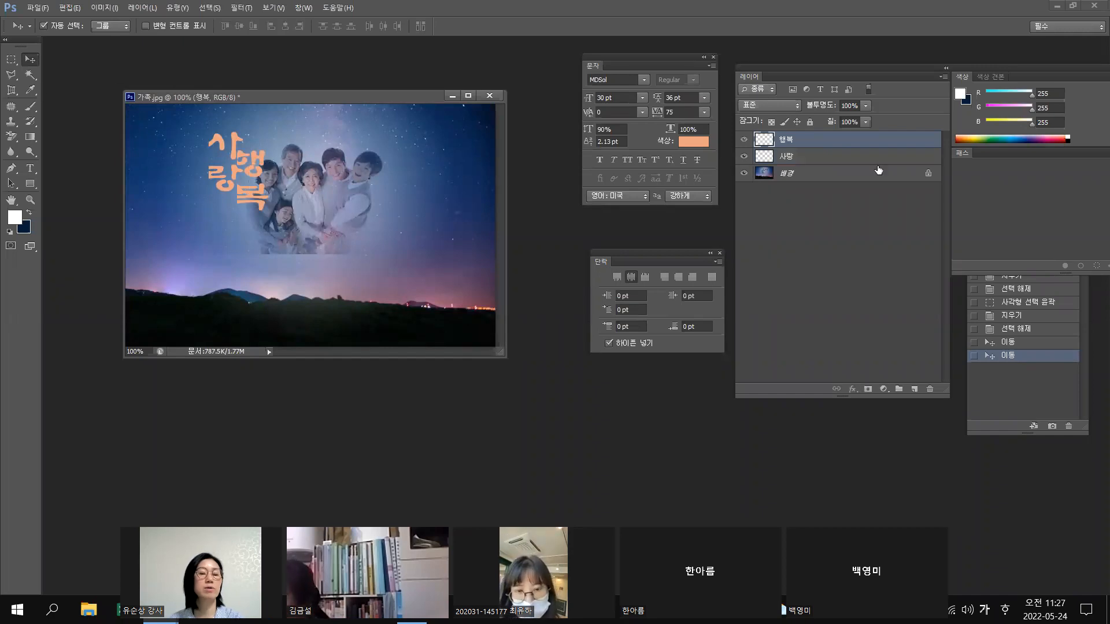
pyautogui.keyDown('shift'); pyautogui.click(808, 162); pyautogui.keyUp('shift')
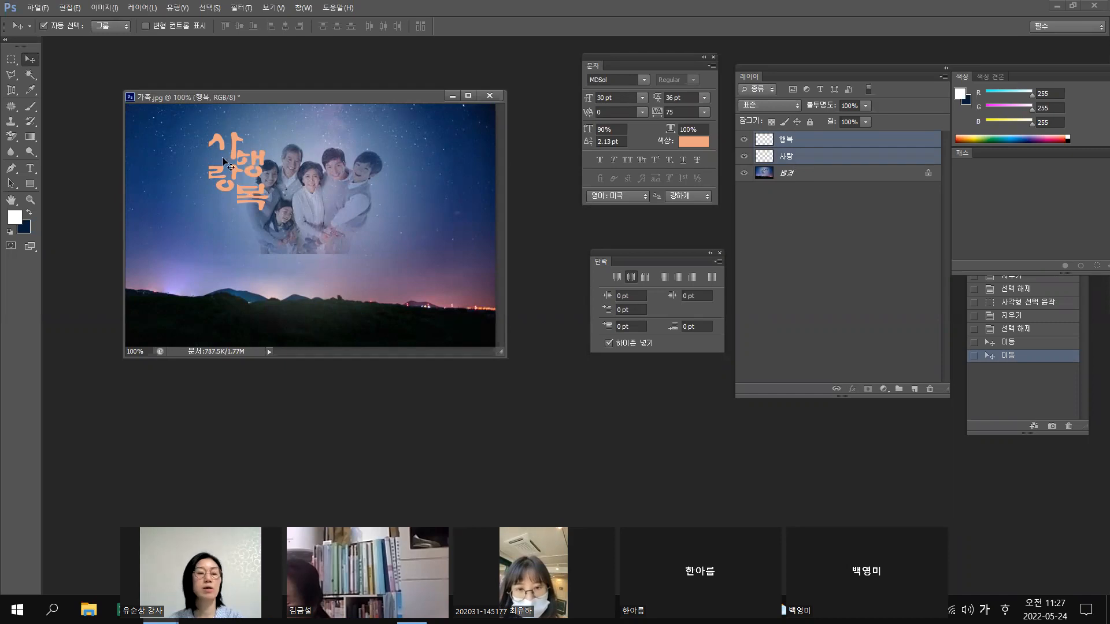
pyautogui.moveTo(268, 130); pyautogui.dragTo(432, 139)
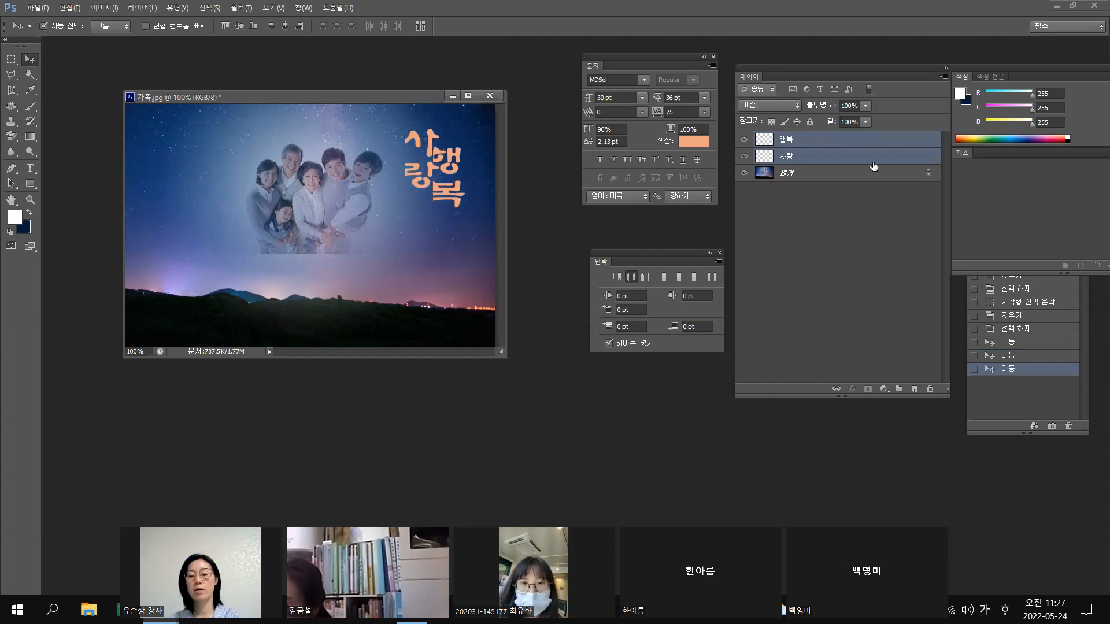
pyautogui.keyDown('ctrl'); pyautogui.click(794, 159); pyautogui.keyUp('ctrl')
pyautogui.click(802, 148)
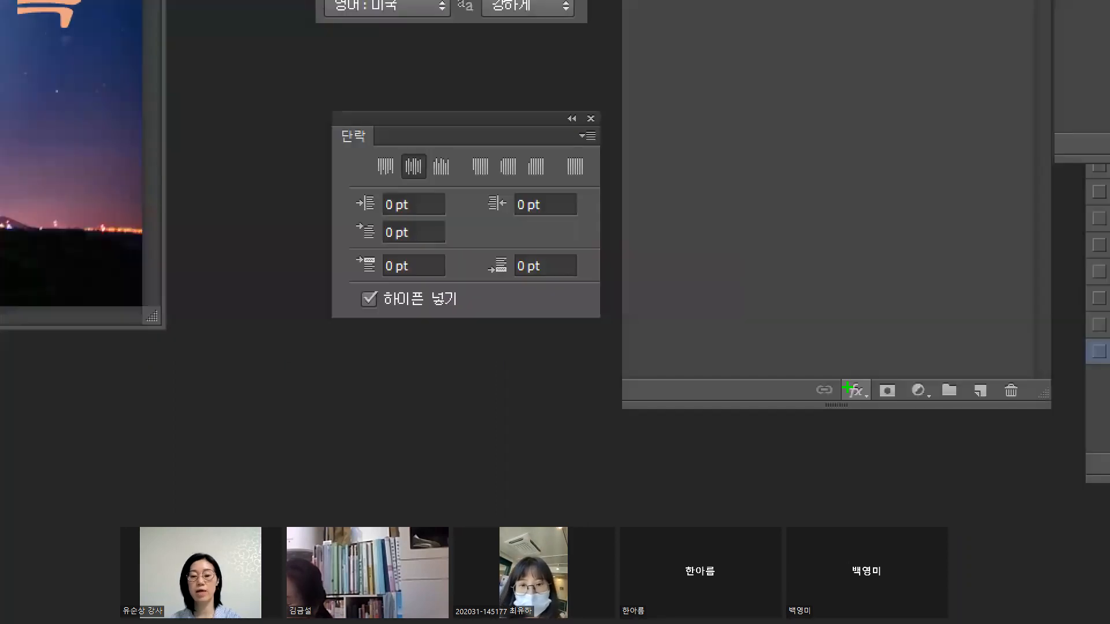
pyautogui.moveTo(879, 376); pyautogui.dragTo(878, 406)
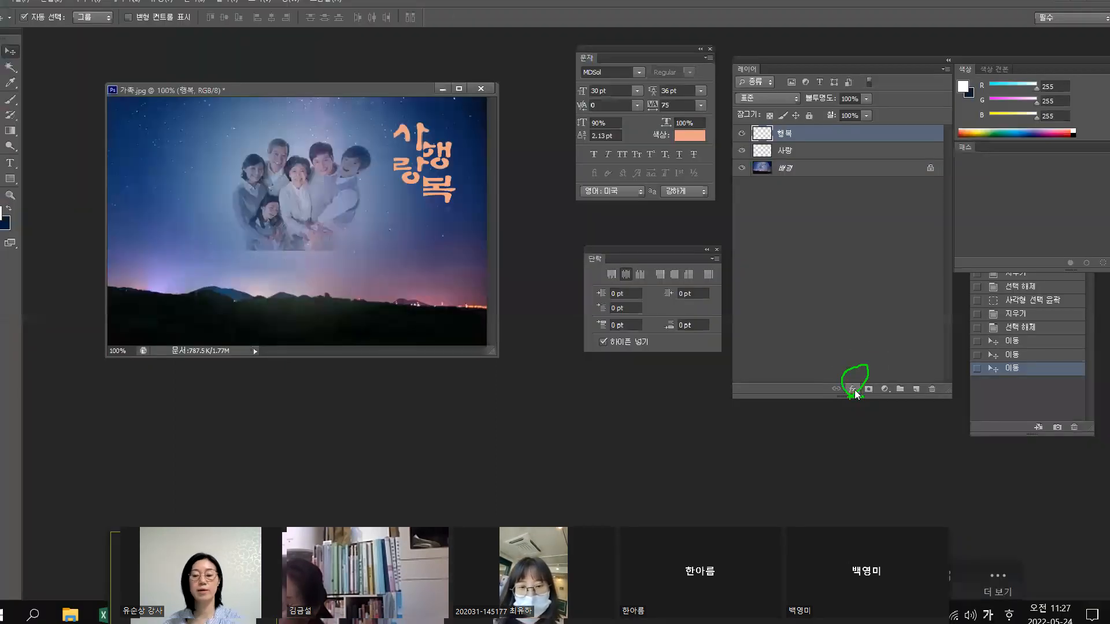
# Give 행복 a drop shadow in a blue-grey sampled from the night sky
pyautogui.click(853, 389)
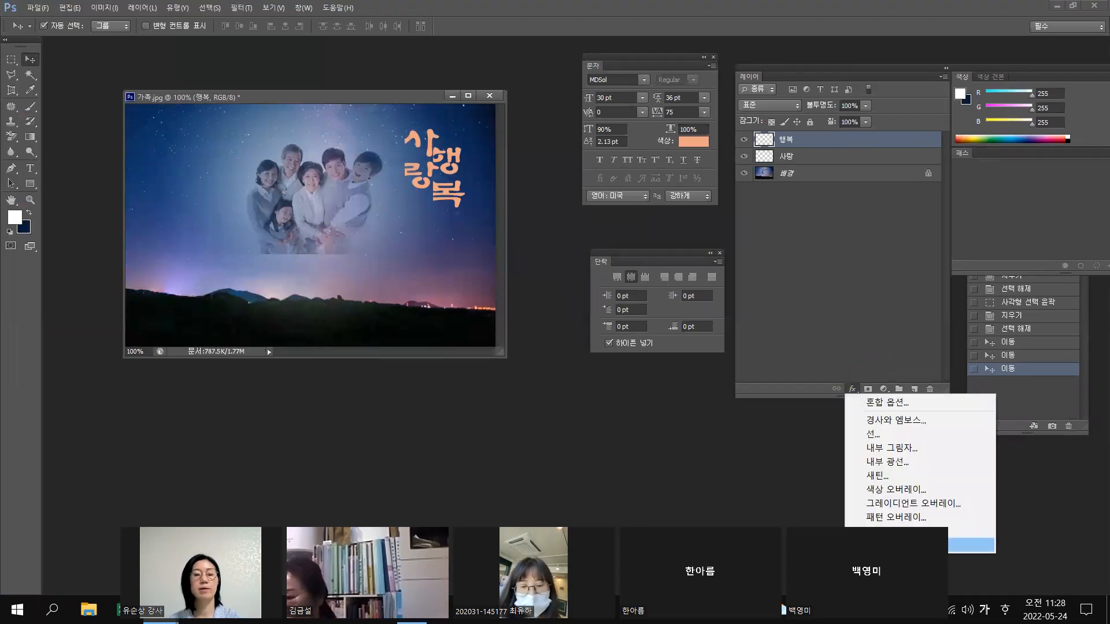
pyautogui.click(925, 545)
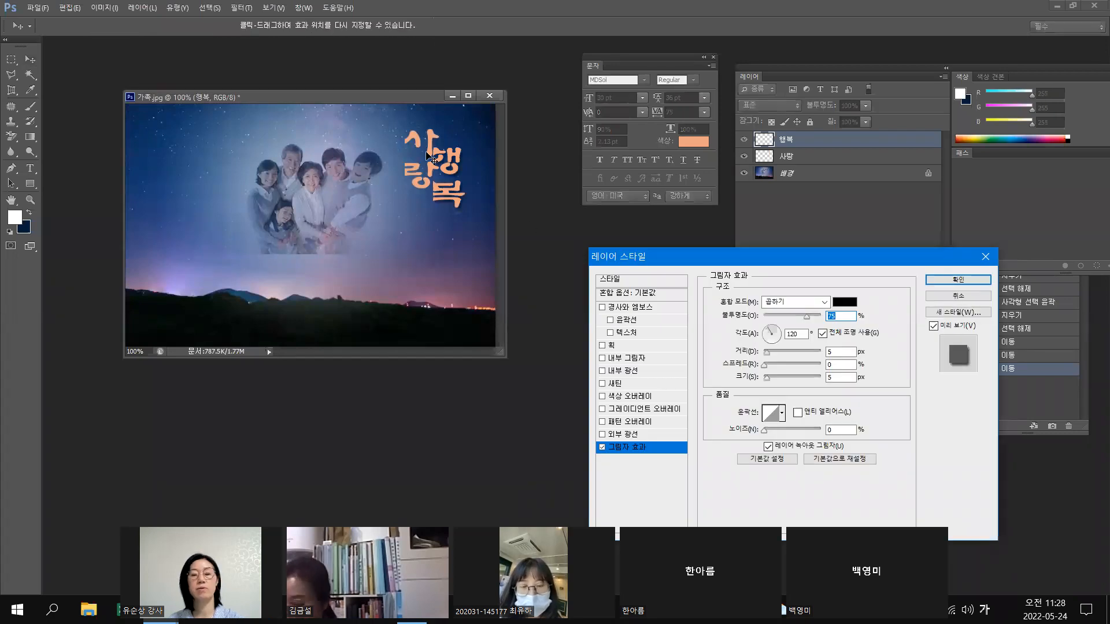
pyautogui.click(844, 302)
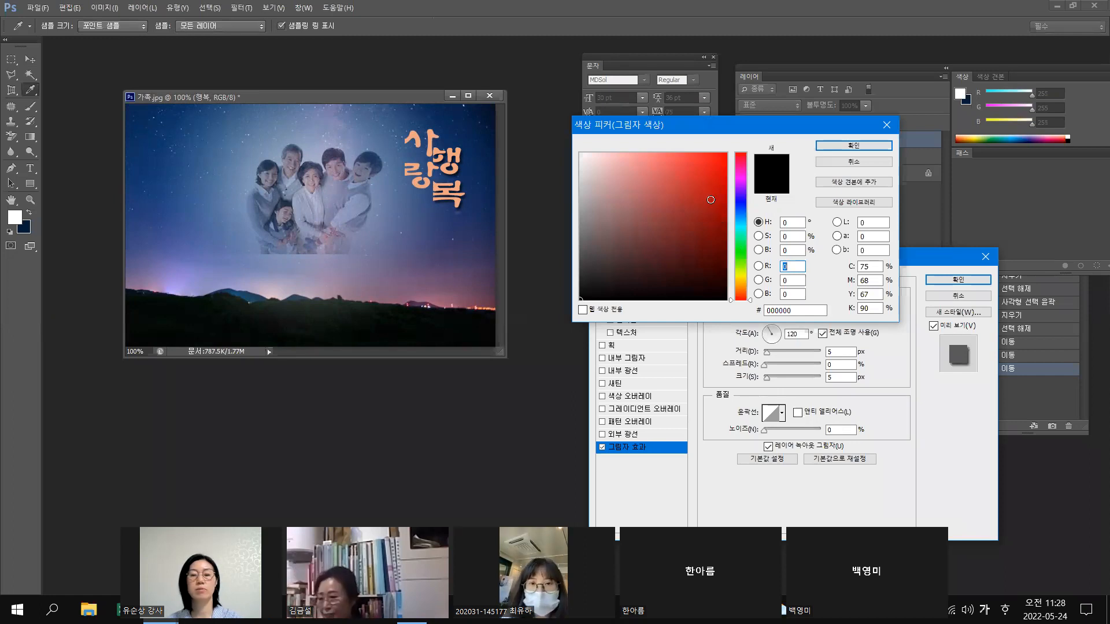
pyautogui.click(742, 226)
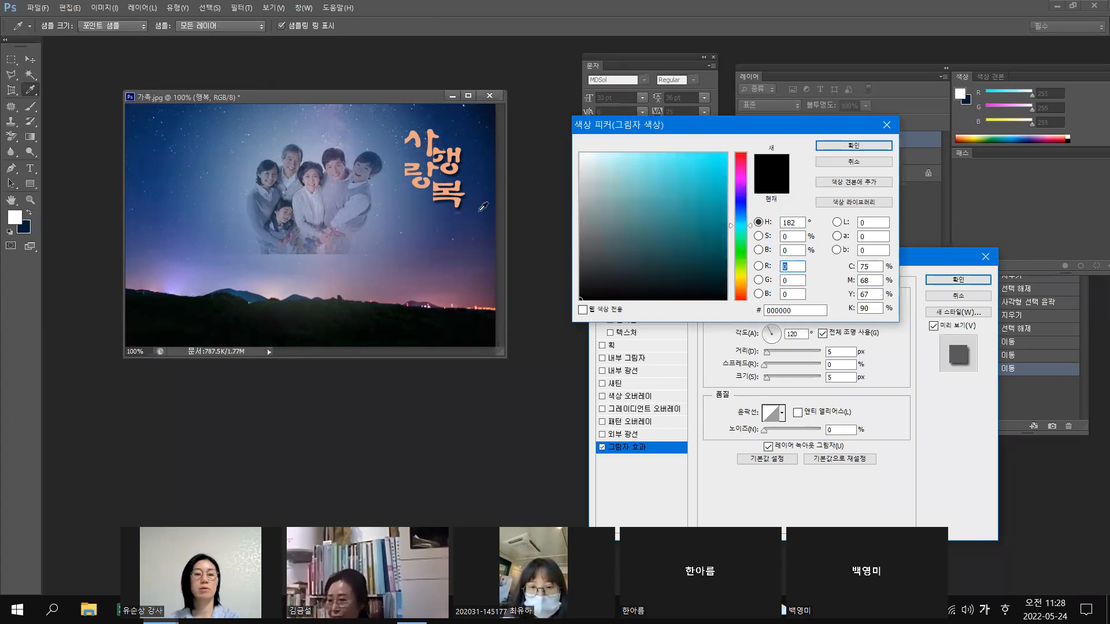
pyautogui.click(333, 135)
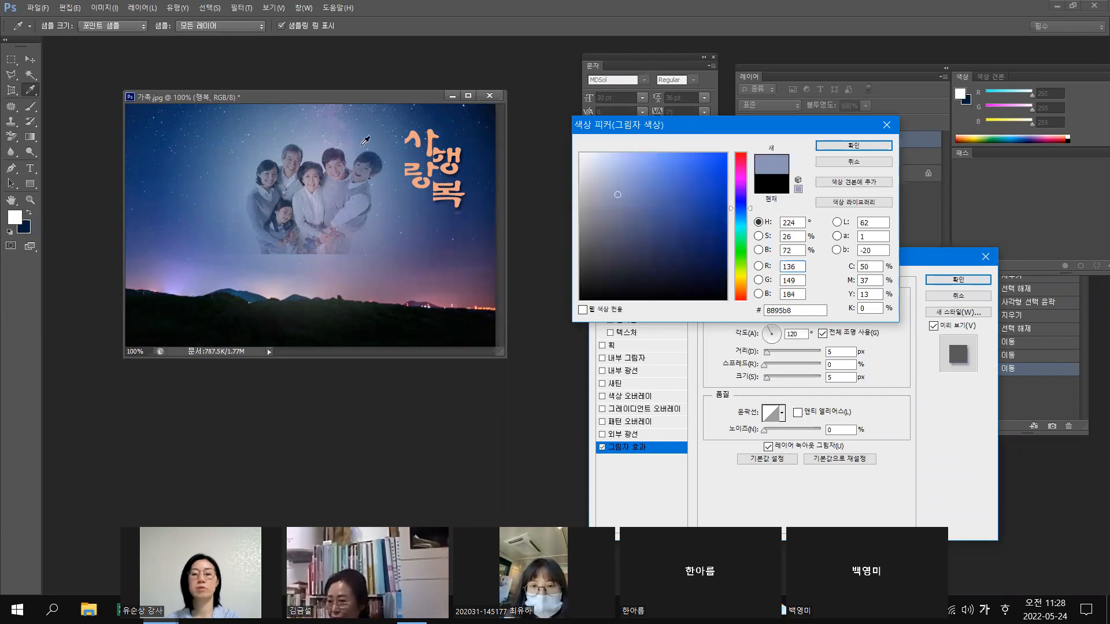
pyautogui.click(837, 145)
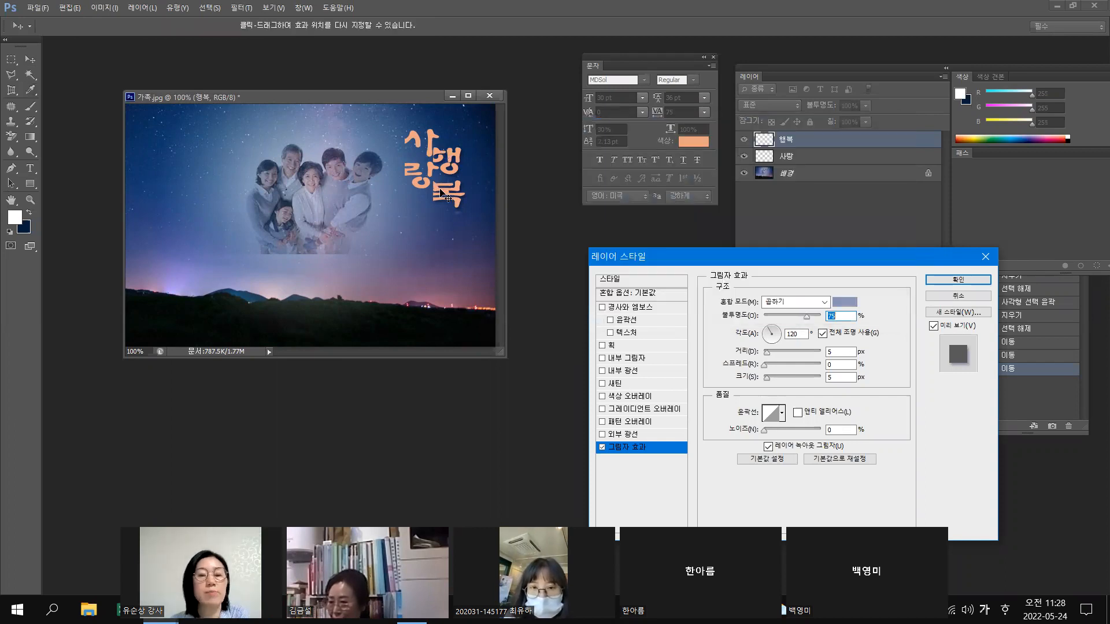
pyautogui.click(967, 282)
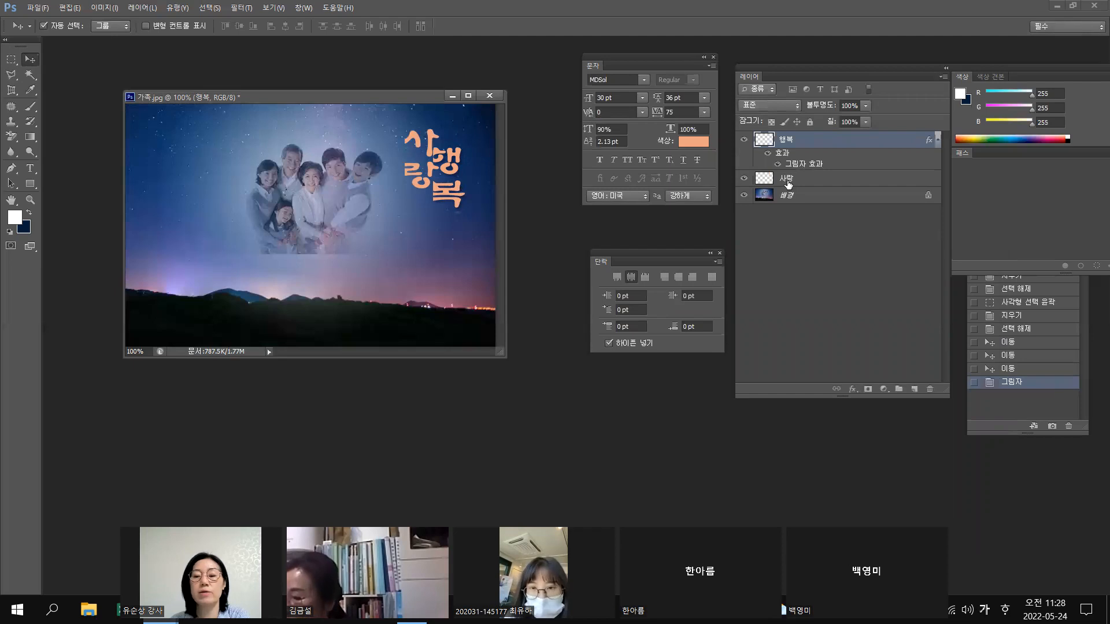
# Add a default drop shadow to the 사랑 layer
pyautogui.click(787, 181)
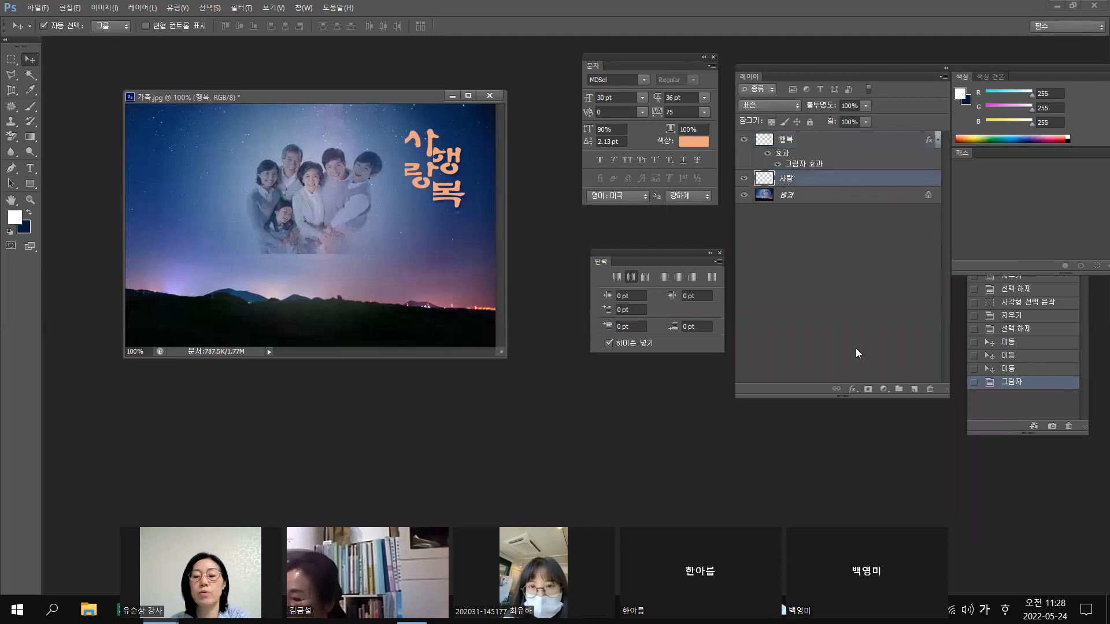
pyautogui.click(852, 389)
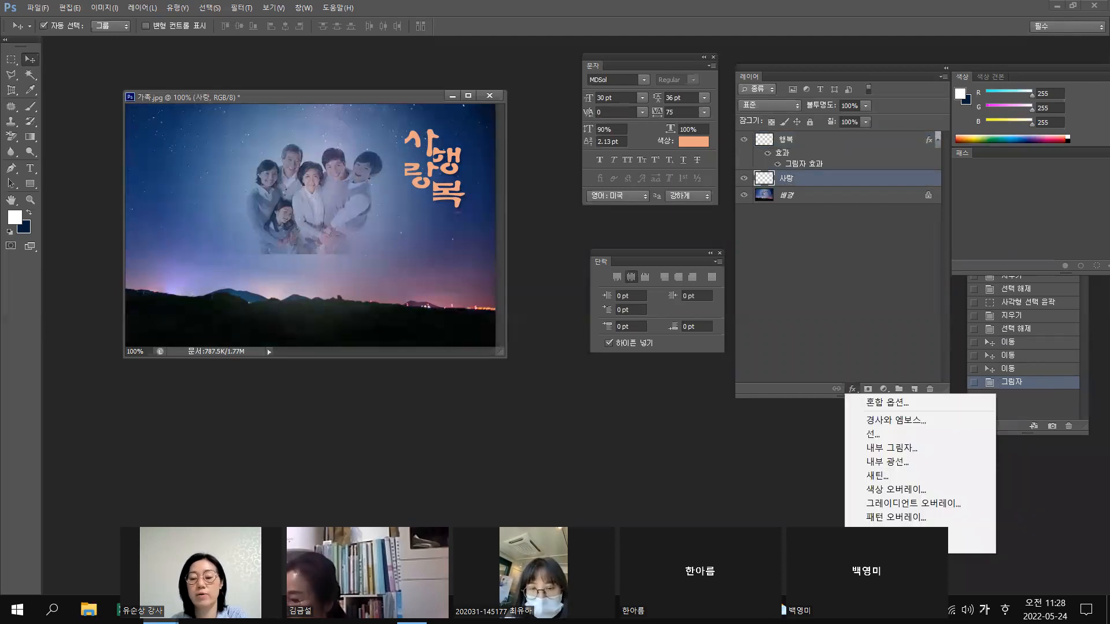
pyautogui.press('Return')
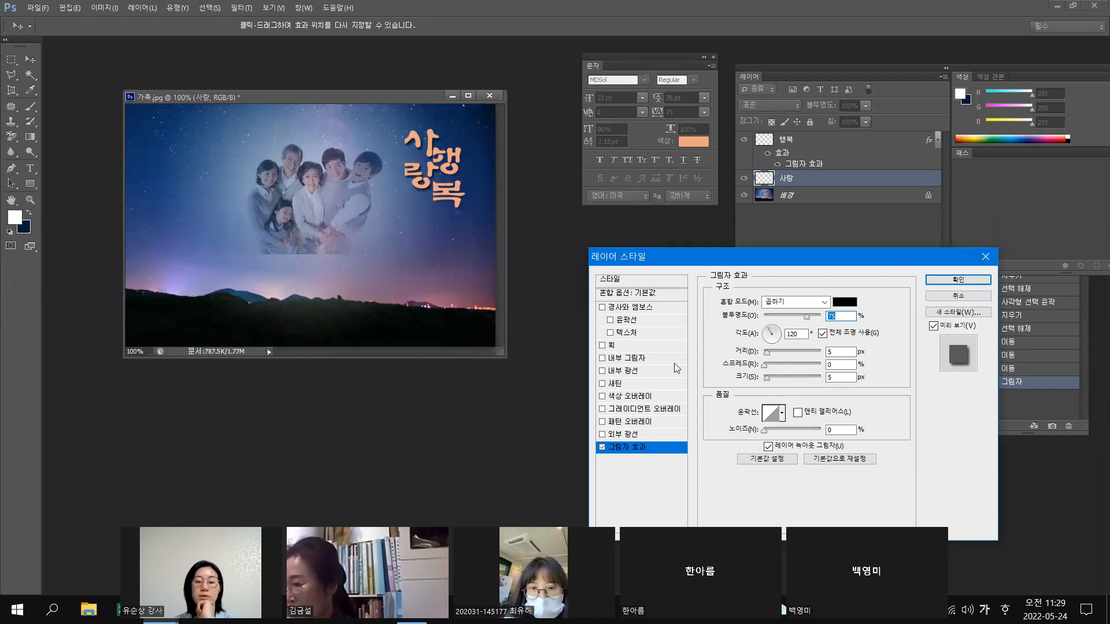
pyautogui.click(963, 281)
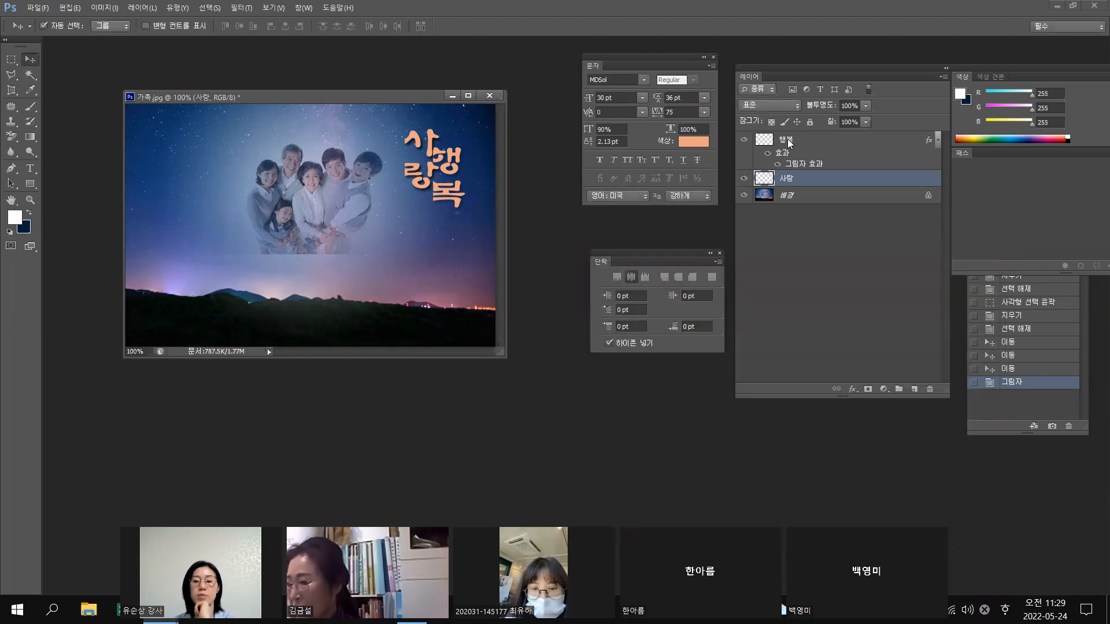
# Change the 행복 drop shadow colour to near-black #030303
pyautogui.moveTo(789, 142); pyautogui.dragTo(815, 184)
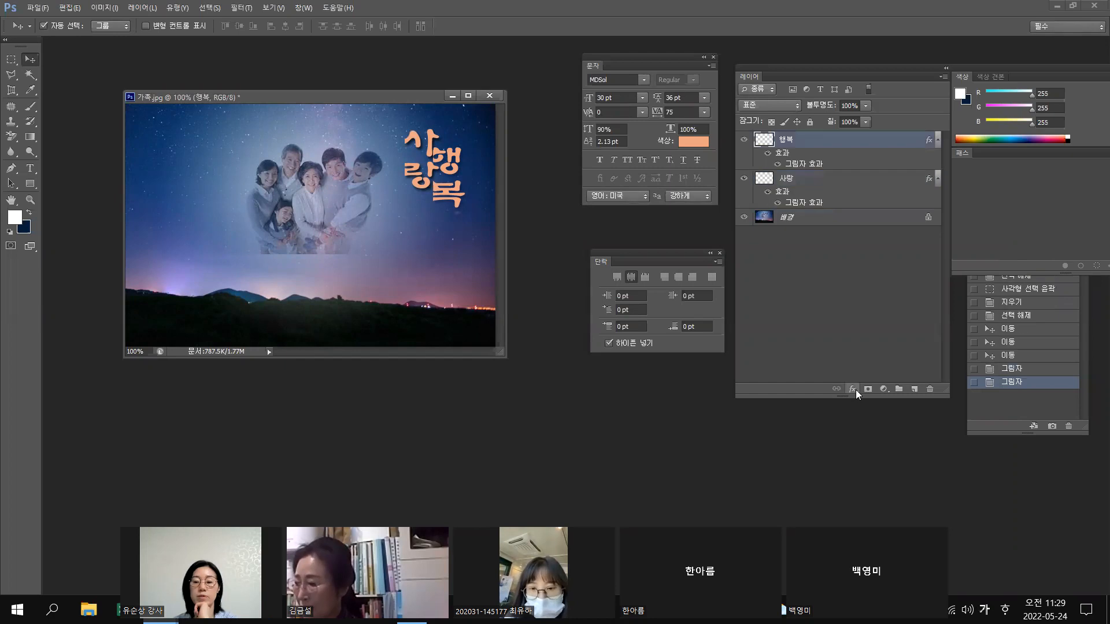
pyautogui.click(853, 389)
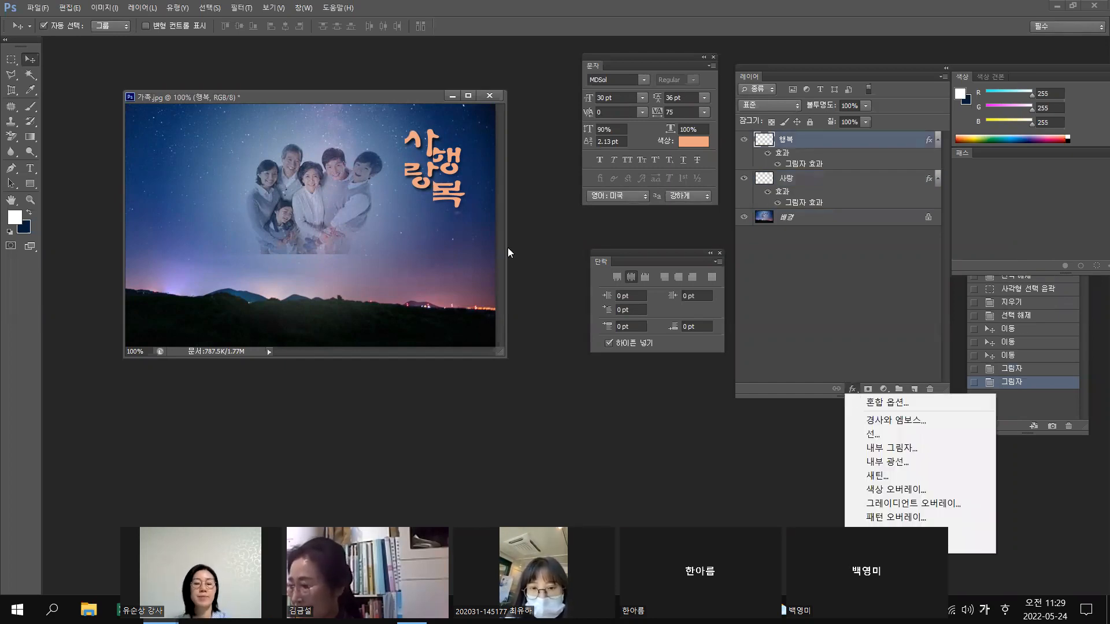
pyautogui.press('Escape')
pyautogui.doubleClick(803, 164)
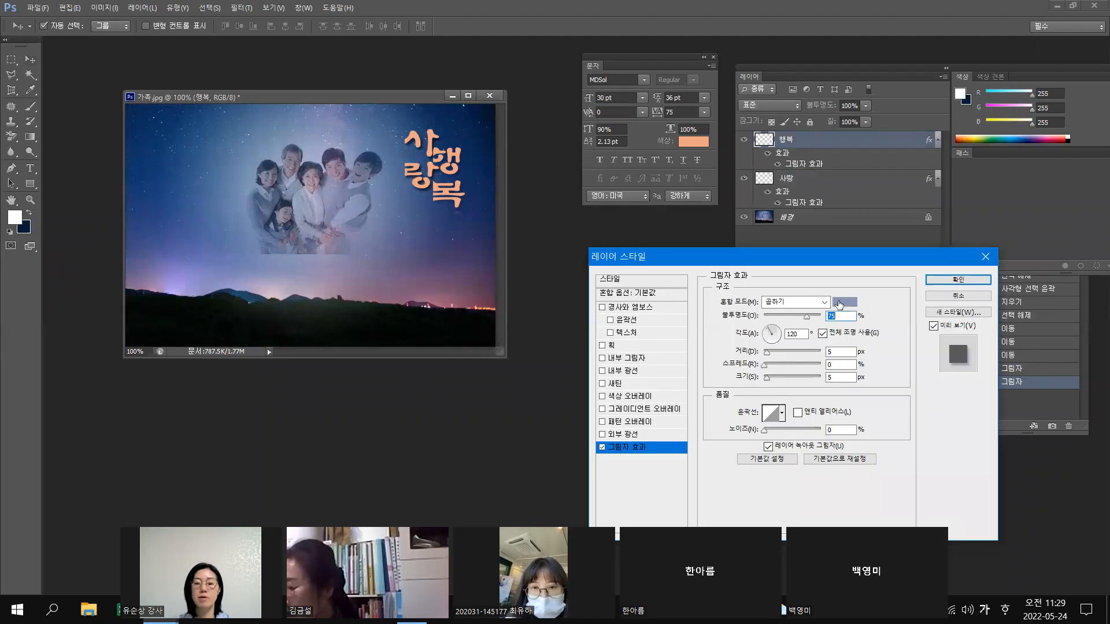
pyautogui.click(844, 302)
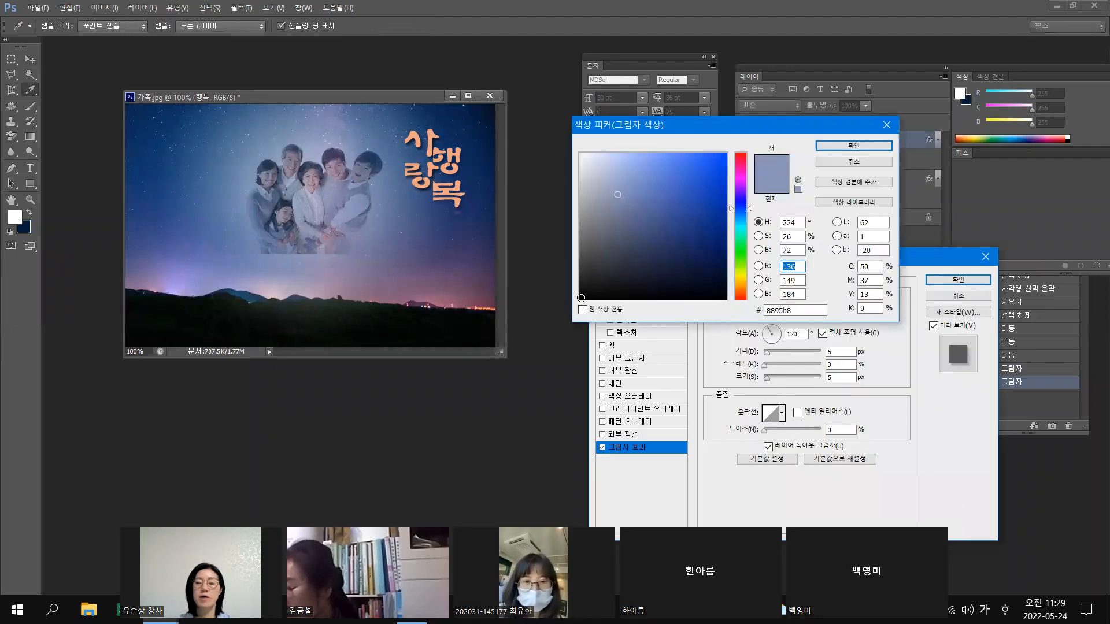
pyautogui.click(581, 298)
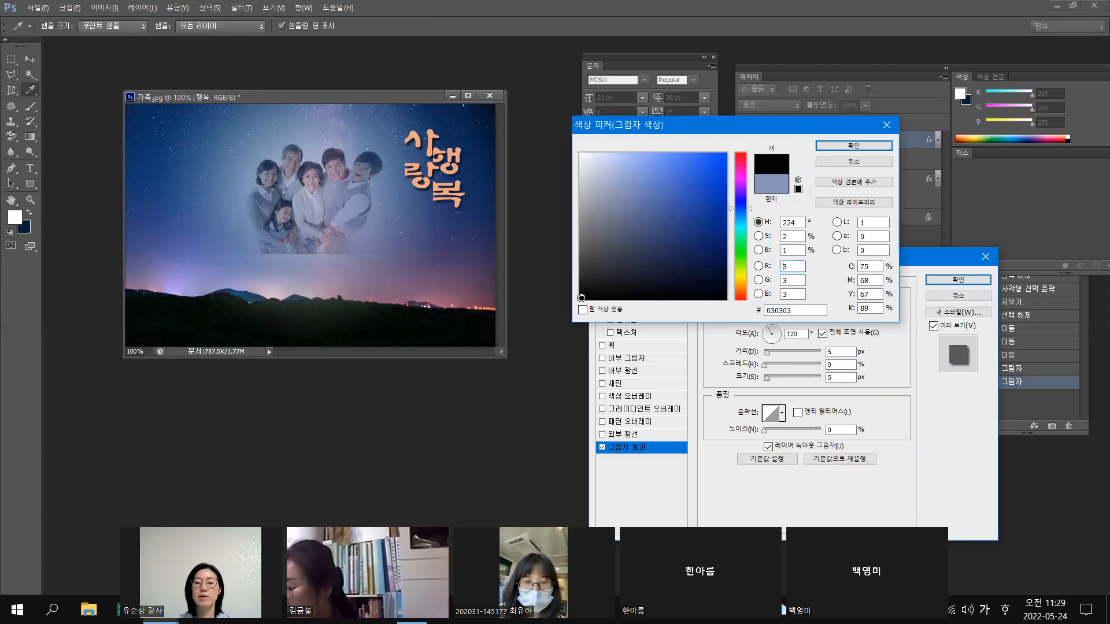
pyautogui.click(875, 148)
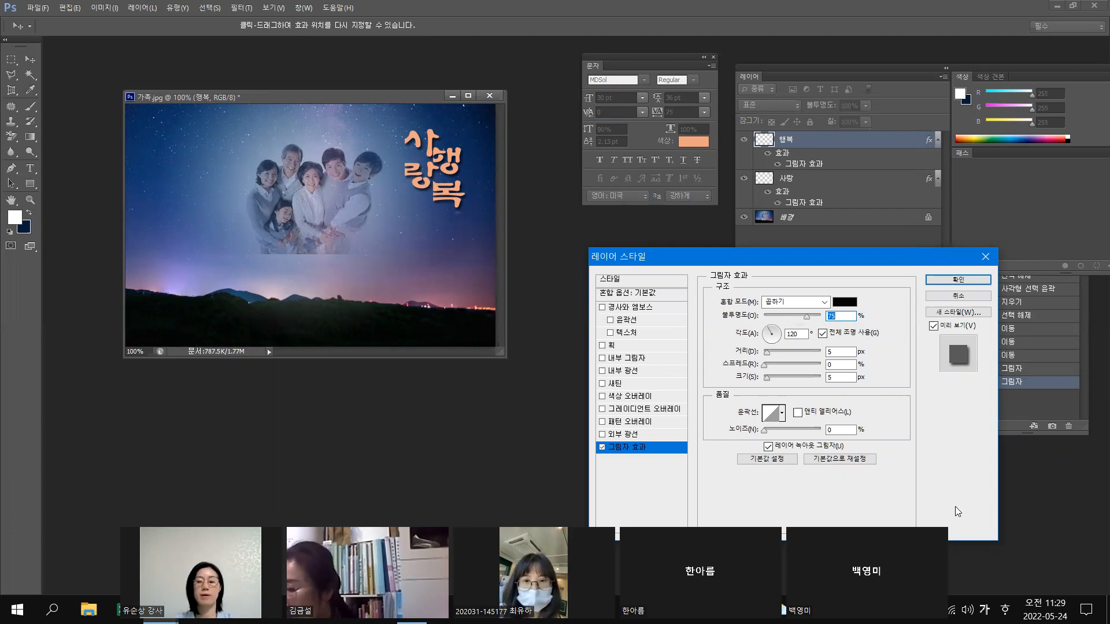
pyautogui.click(959, 280)
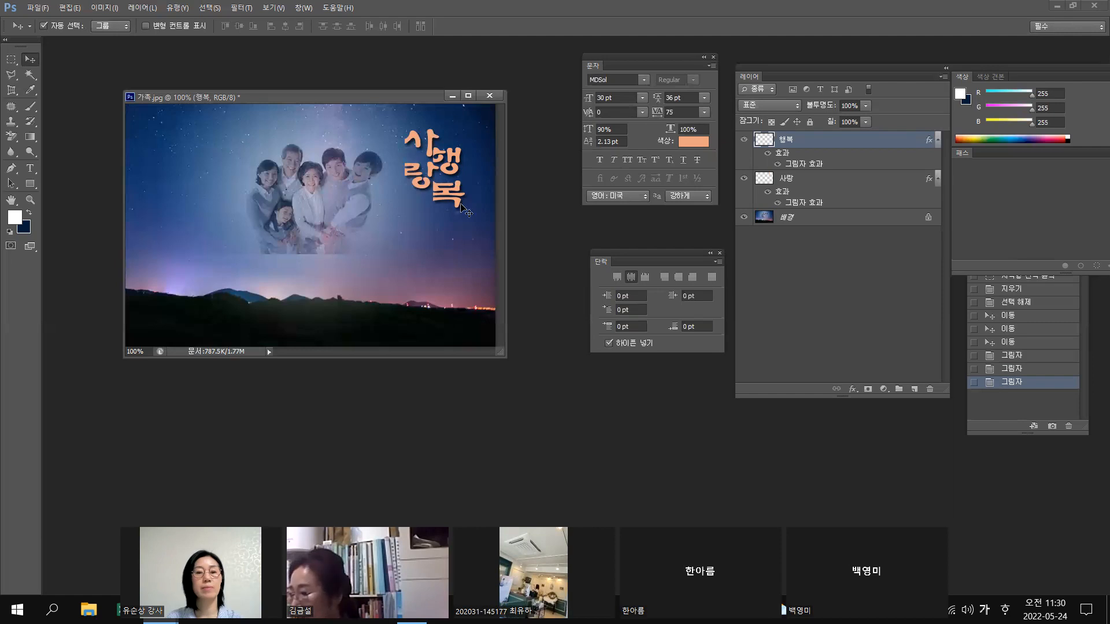
pyautogui.click(553, 115)
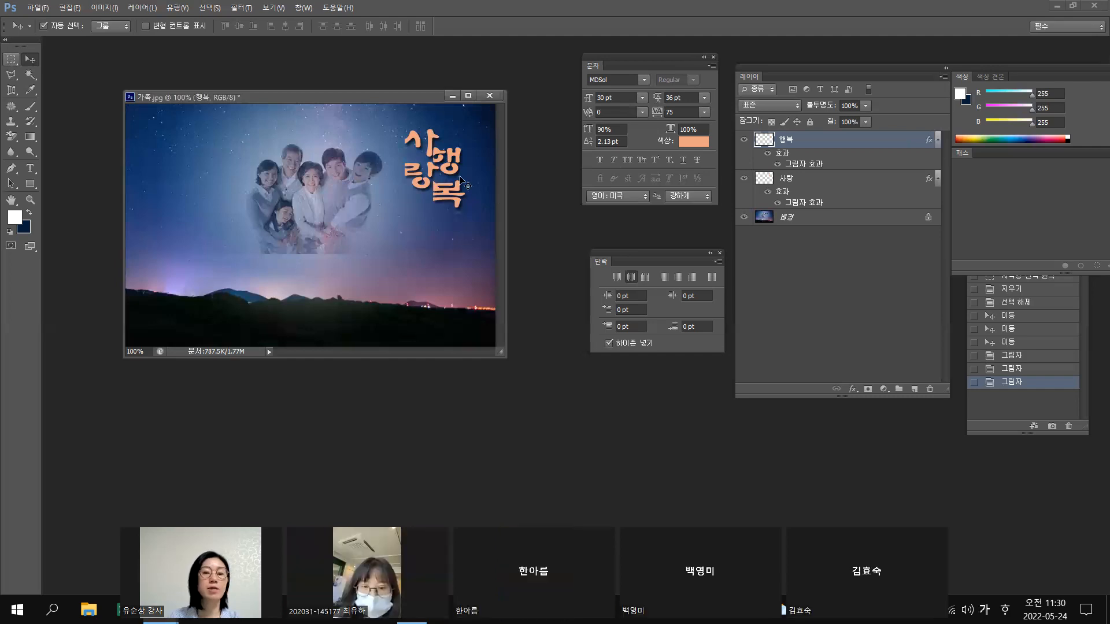
# Stretch the bottom stroke of 복 downward to about 403% height with Free Transform
pyautogui.click(9, 59)
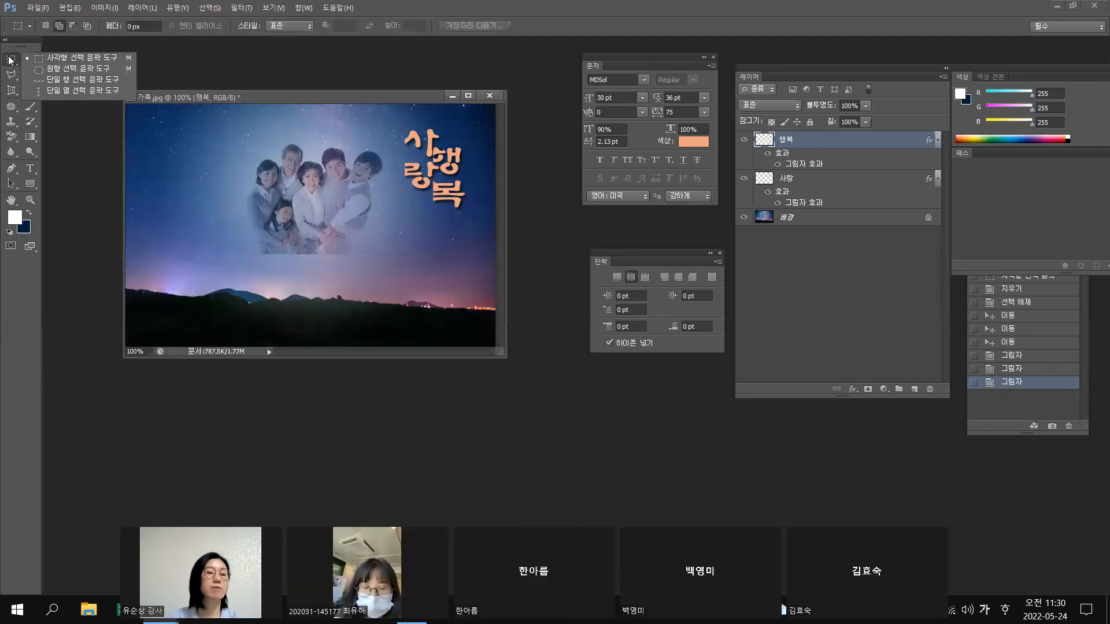
pyautogui.click(38, 59)
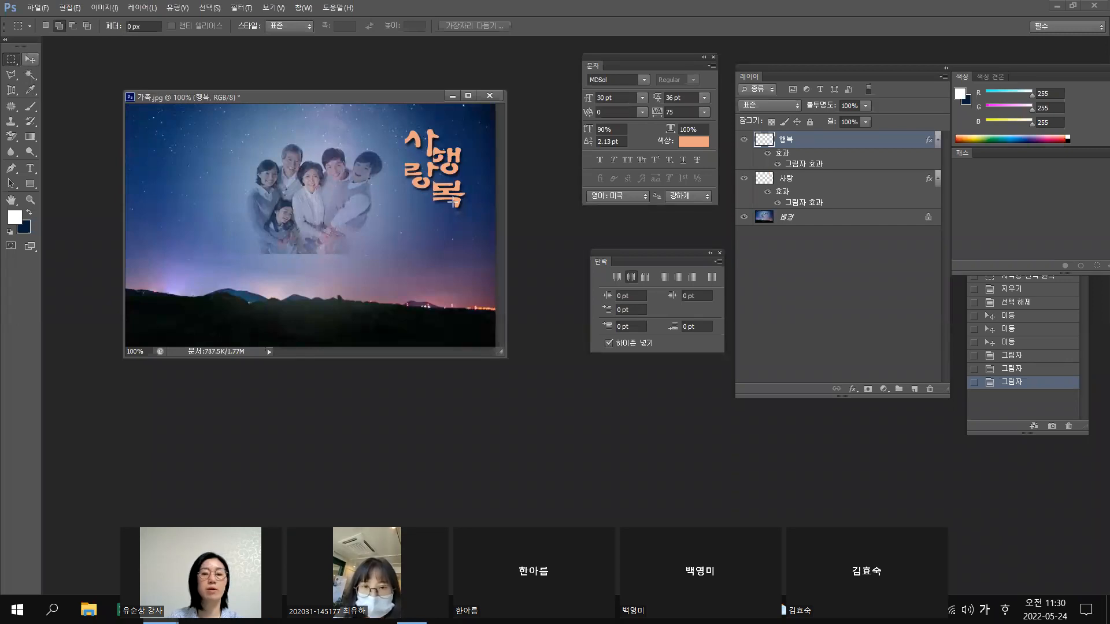
pyautogui.moveTo(450, 201); pyautogui.dragTo(472, 219)
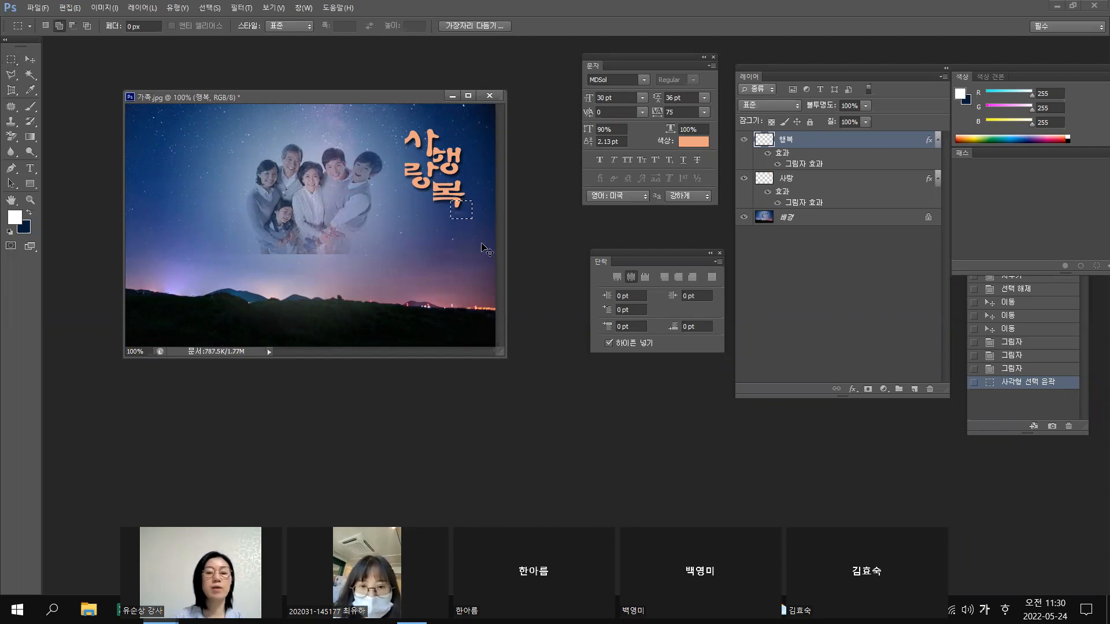
pyautogui.hotkey('ctrl', 't')
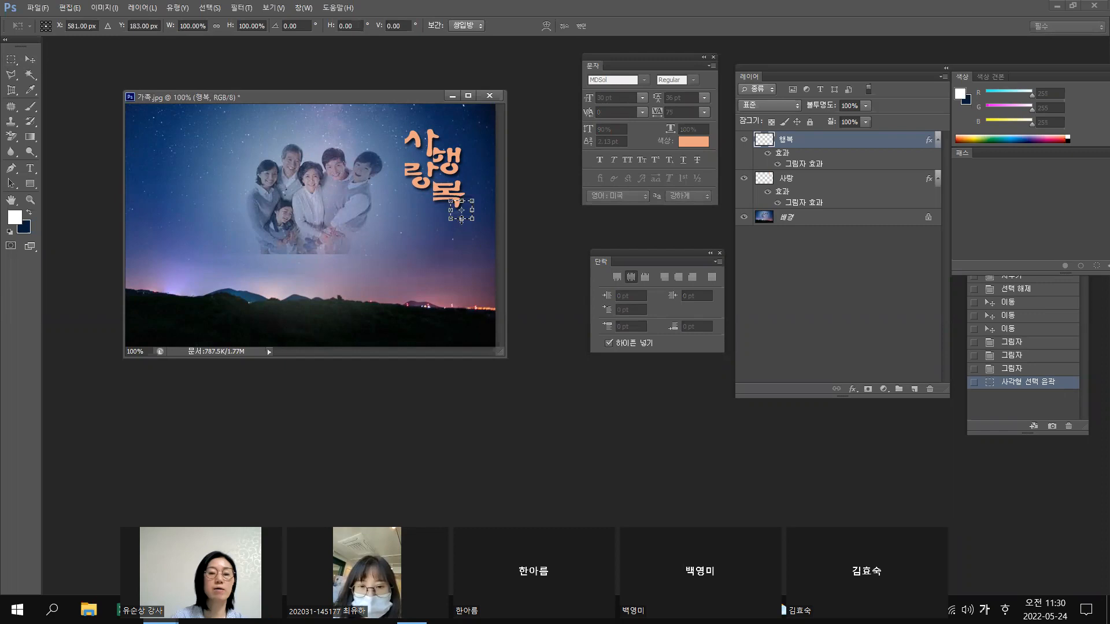
pyautogui.moveTo(457, 252); pyautogui.dragTo(454, 275)
pyautogui.moveTo(420, 240); pyautogui.dragTo(452, 235)
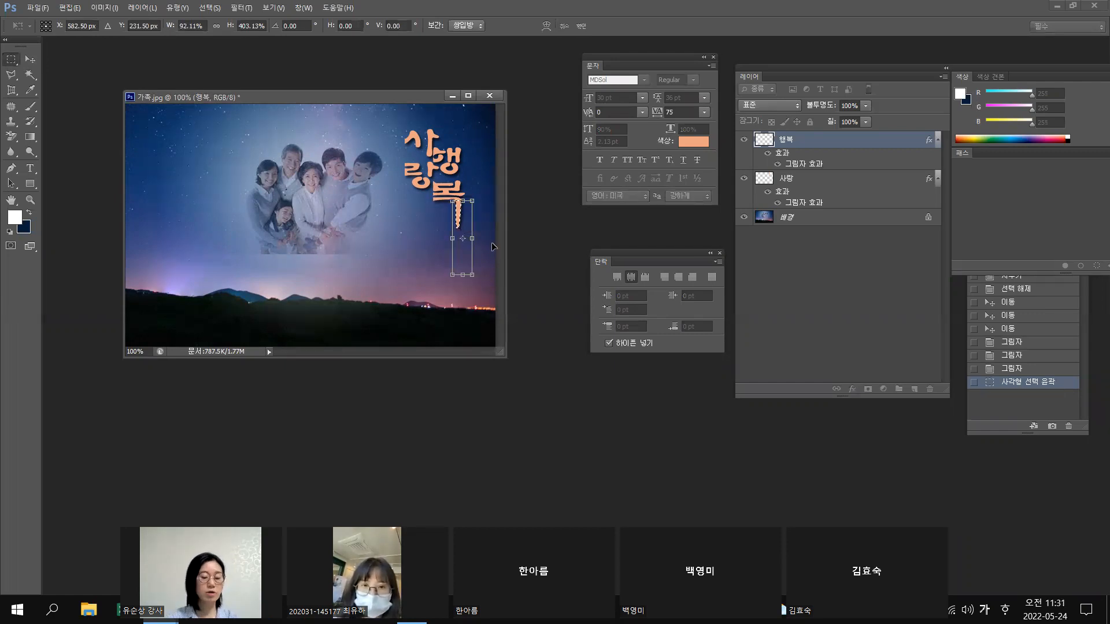
pyautogui.click(11, 59)
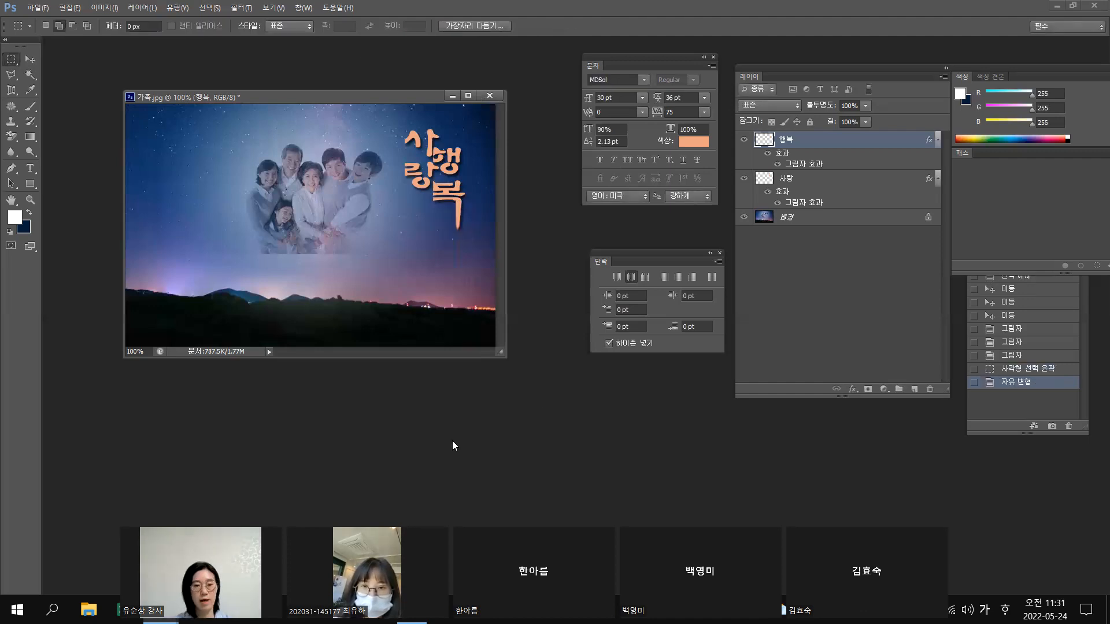
pyautogui.hotkey('ctrl', 'd')
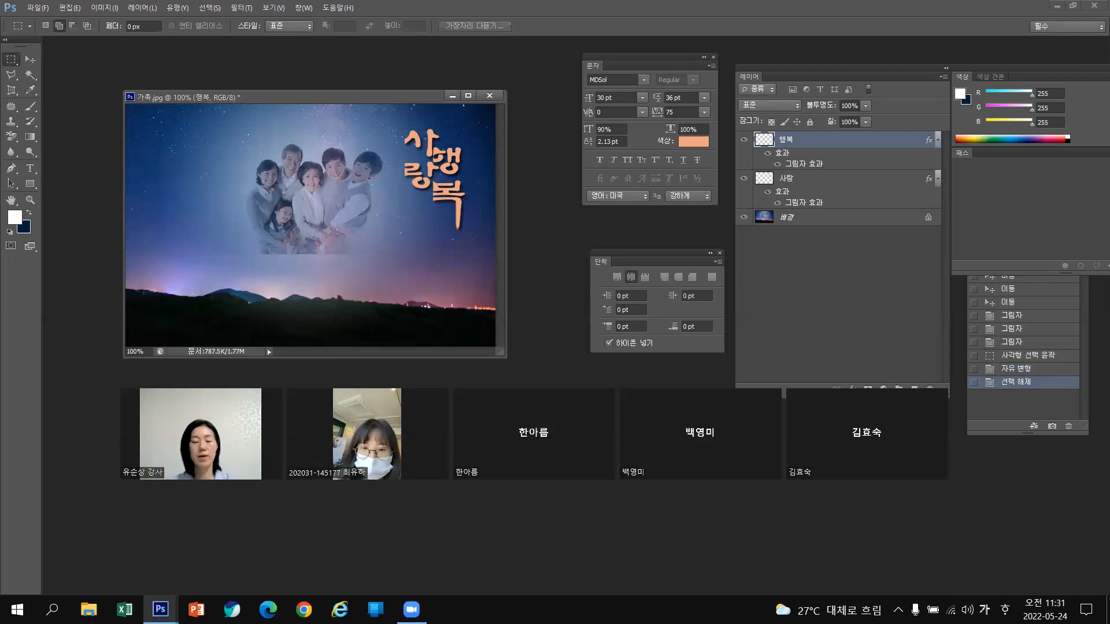